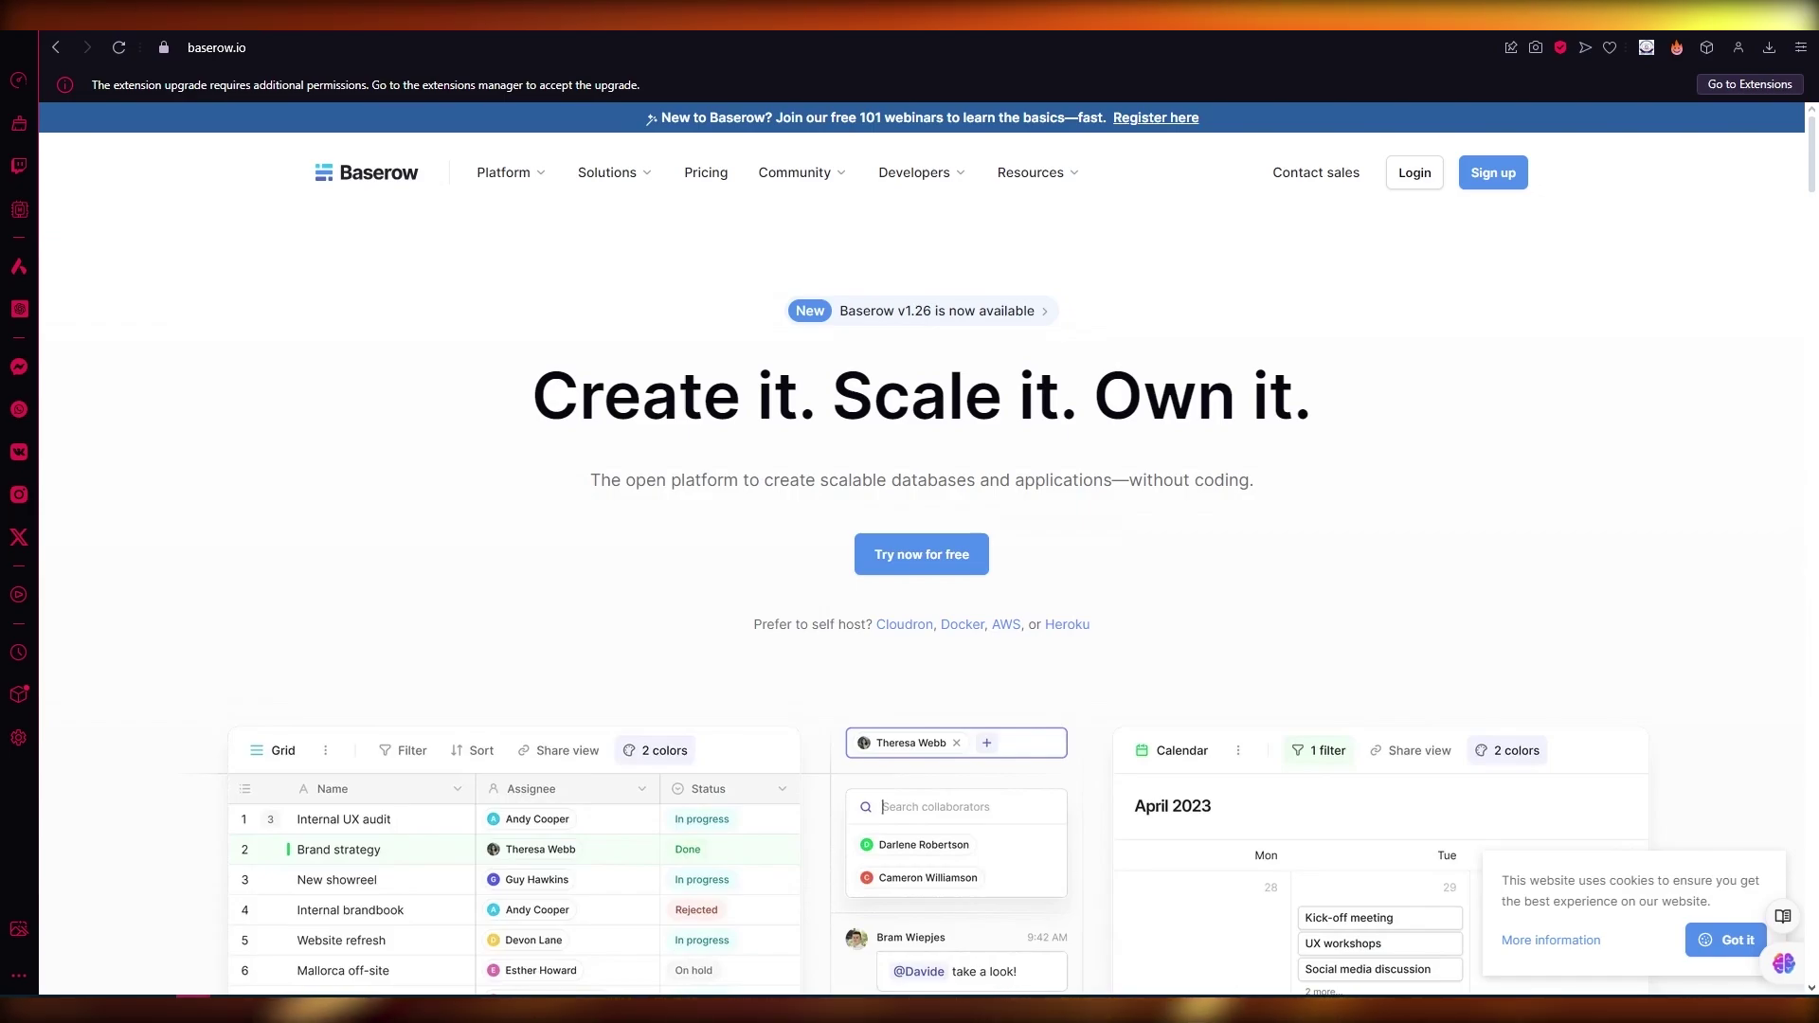
Browse the Baserow homepage and switch its demo to the project grid view
{"action": "scroll", "coordinate": [1182, 305], "scroll_direction": "down", "scroll_amount": 4}
{"action": "scroll", "coordinate": [1048, 372], "scroll_direction": "down", "scroll_amount": 6}
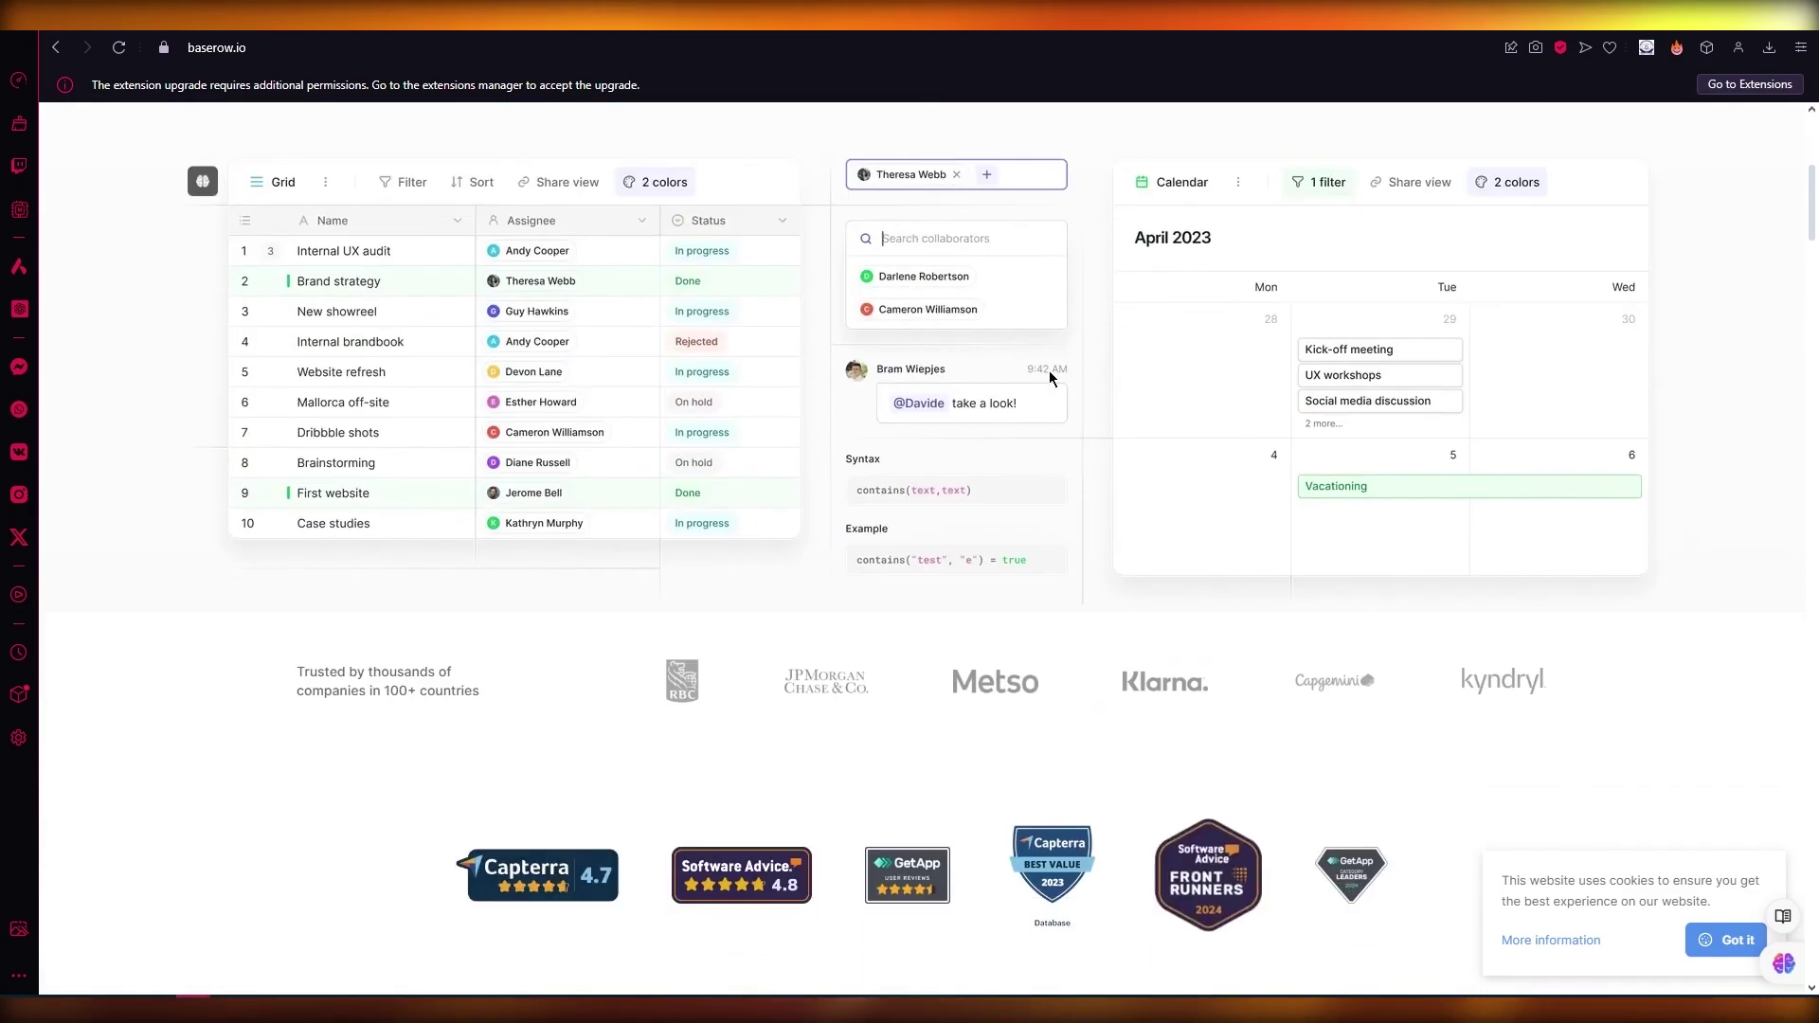
{"action": "scroll", "coordinate": [571, 488], "scroll_direction": "up", "scroll_amount": 4}
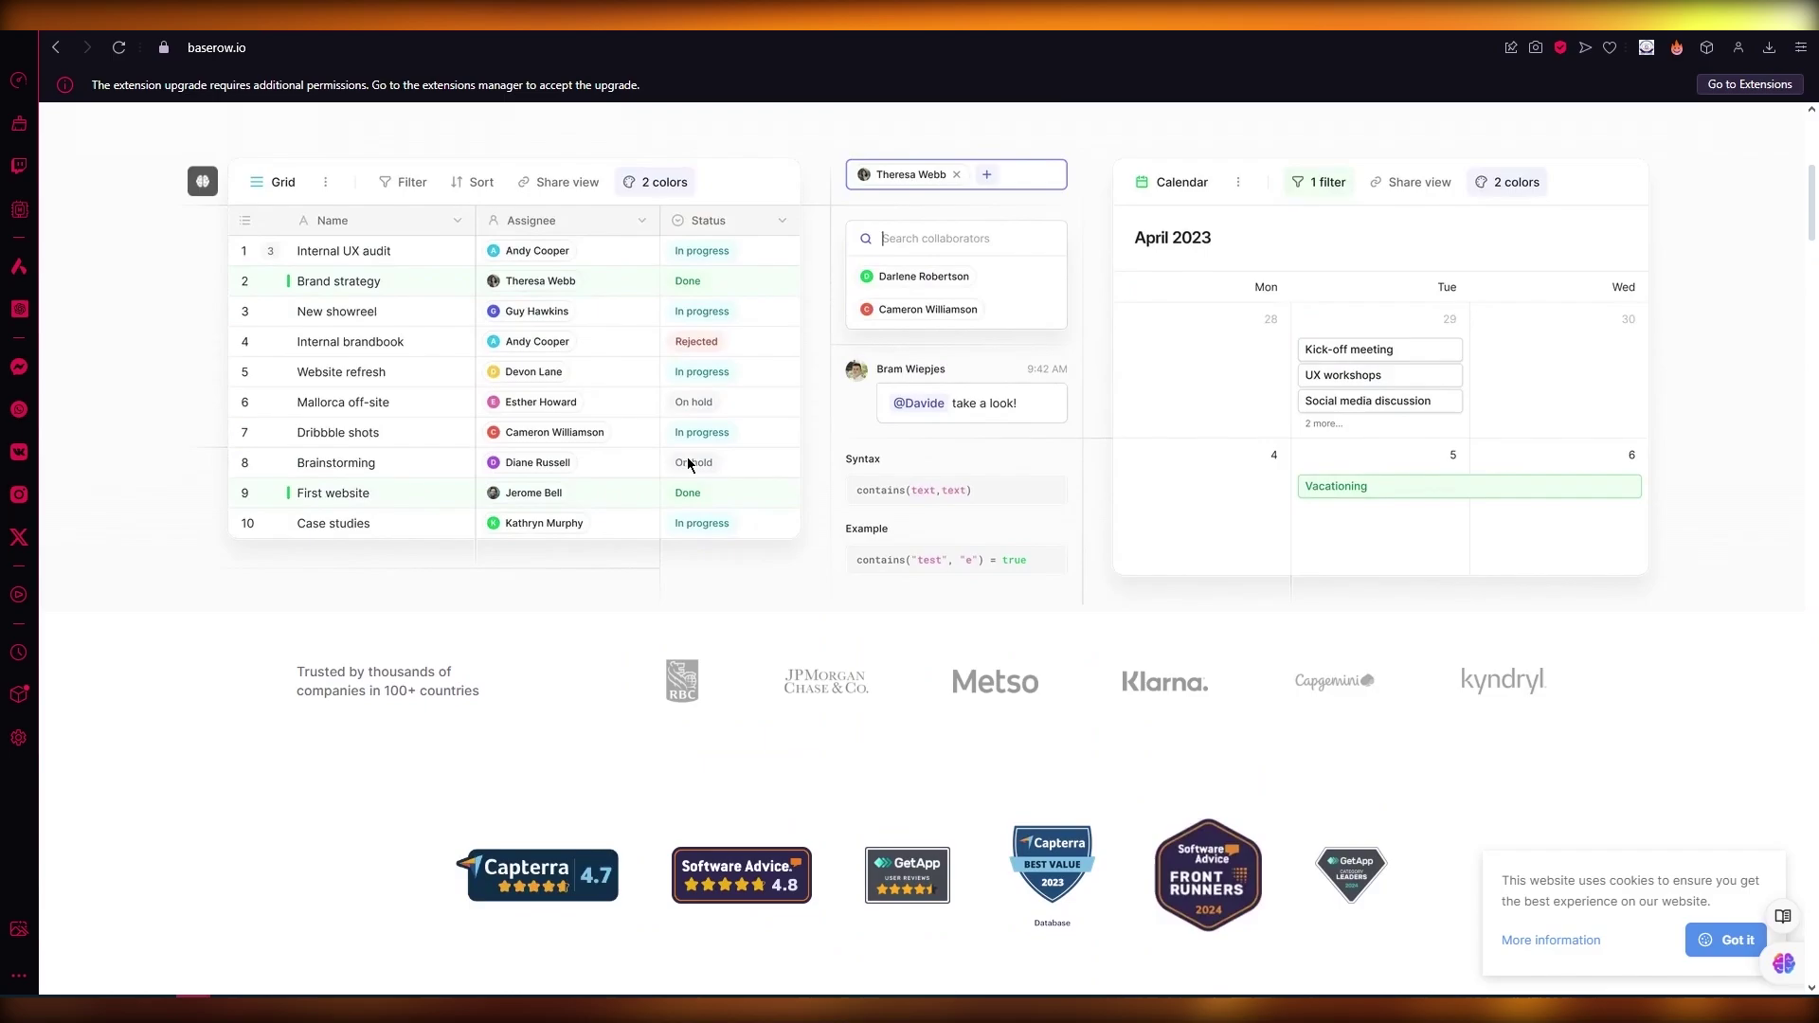
{"action": "scroll", "coordinate": [571, 487], "scroll_direction": "down", "scroll_amount": 8}
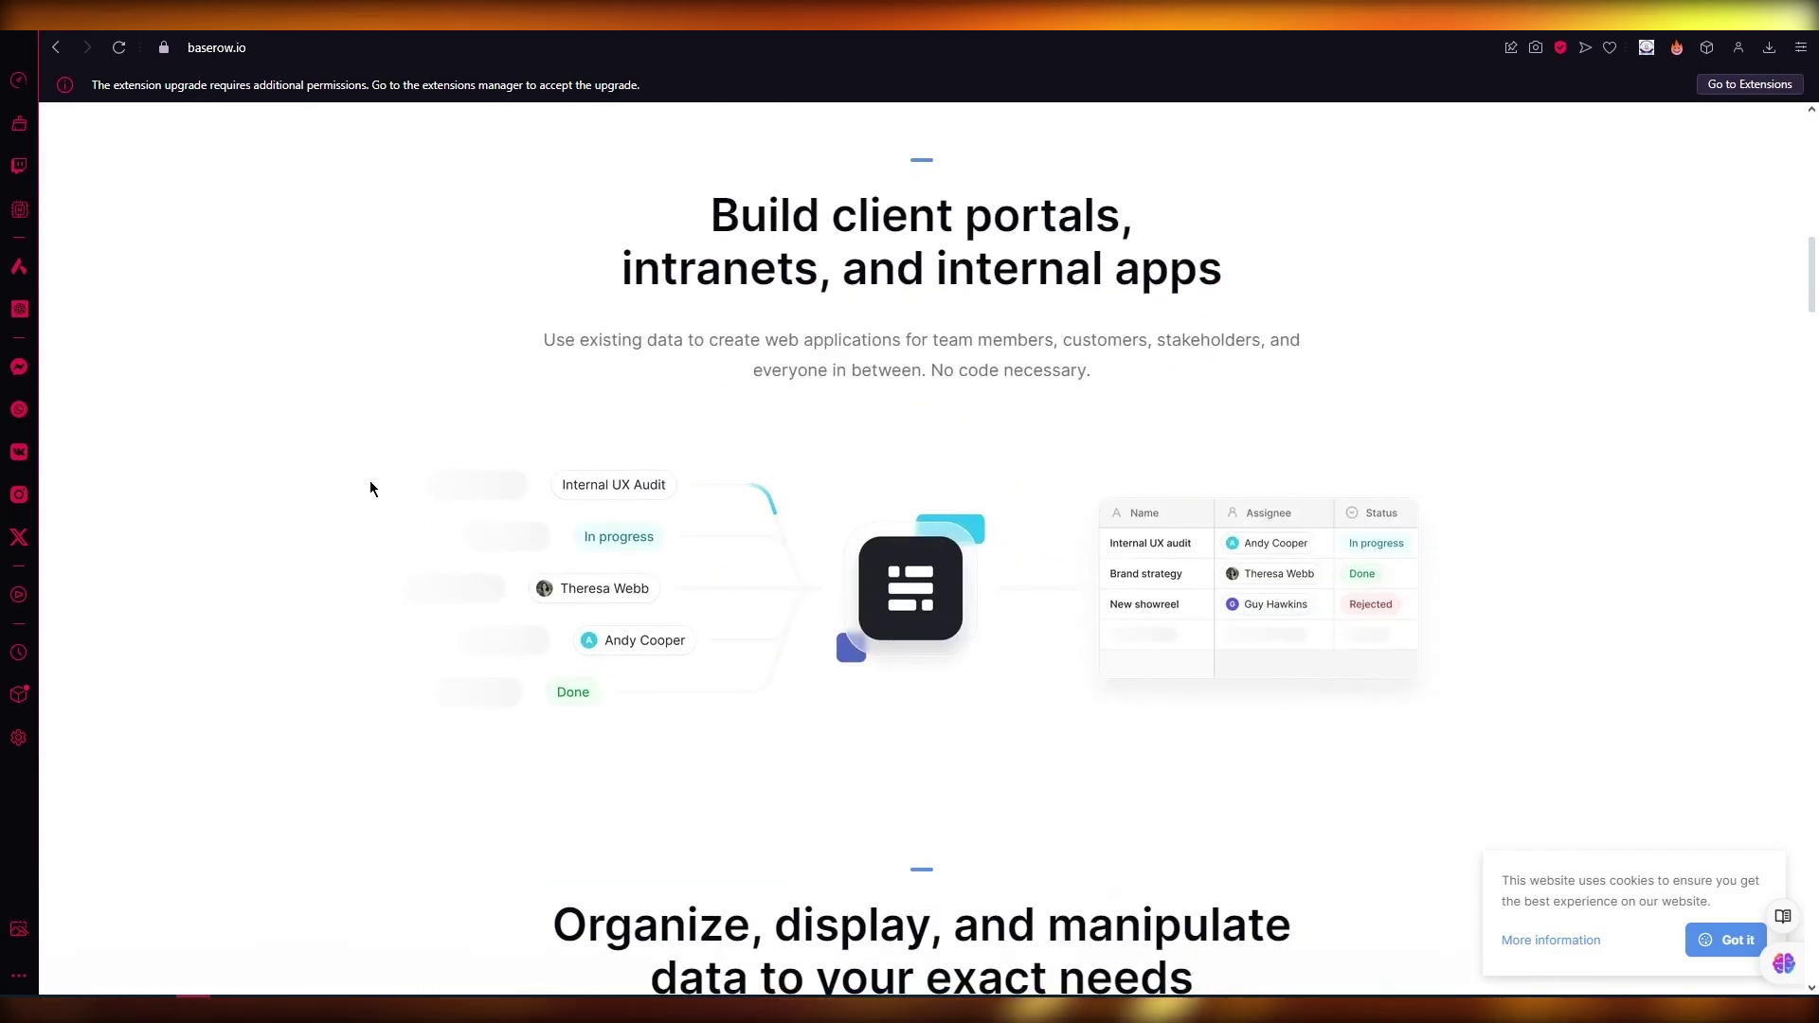
{"action": "scroll", "coordinate": [370, 487], "scroll_direction": "up", "scroll_amount": 15}
{"action": "scroll", "coordinate": [434, 440], "scroll_direction": "down", "scroll_amount": 15}
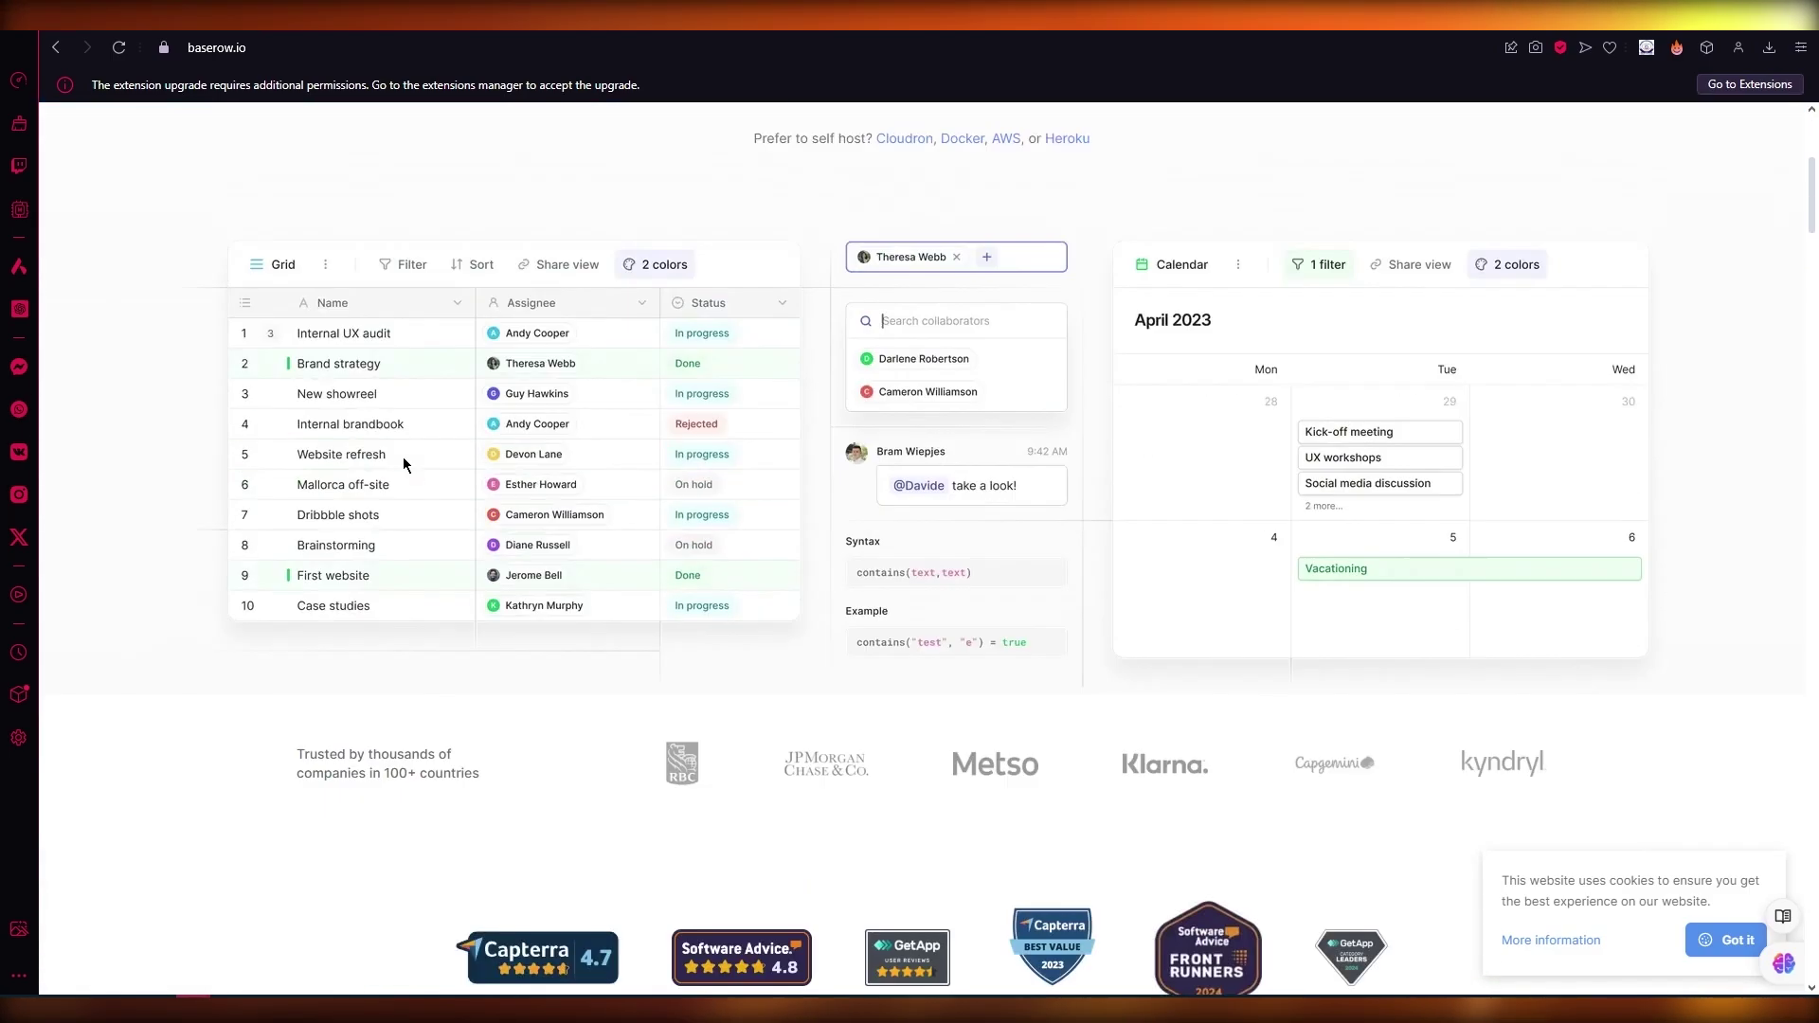
{"action": "scroll", "coordinate": [409, 447], "scroll_direction": "down", "scroll_amount": 6}
{"action": "scroll", "coordinate": [409, 448], "scroll_direction": "down", "scroll_amount": 16}
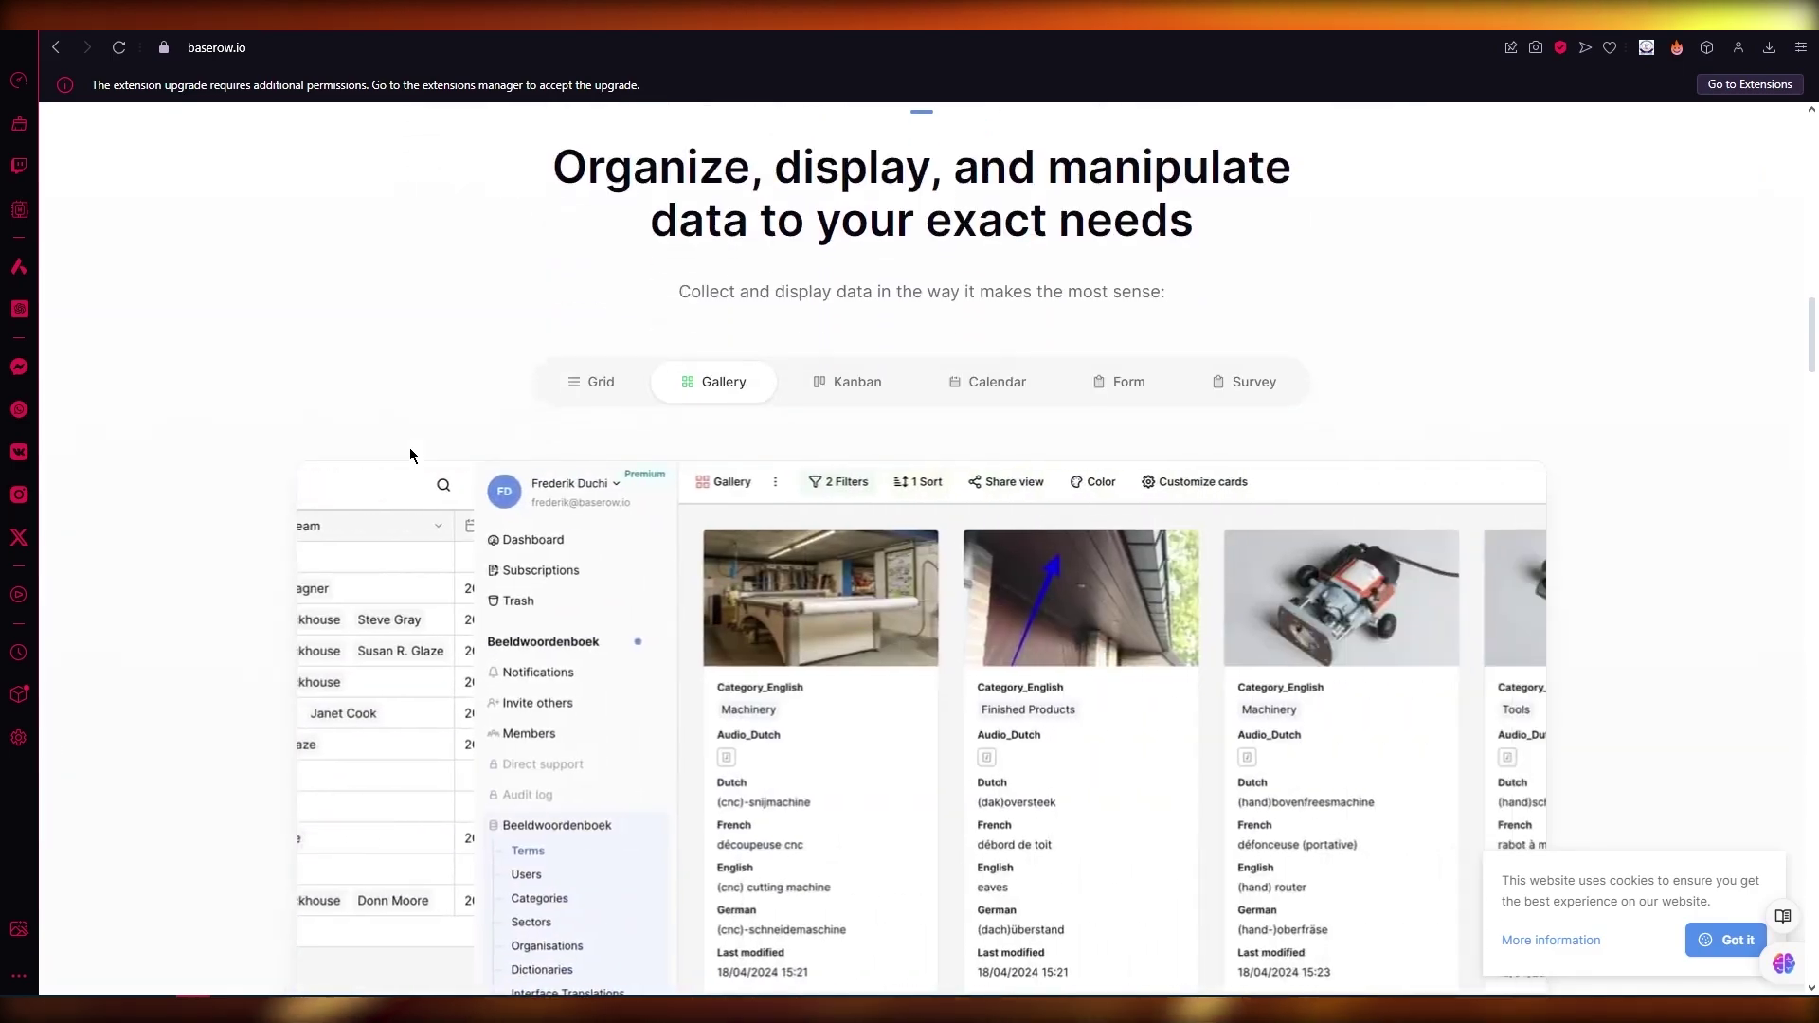
{"action": "scroll", "coordinate": [237, 415], "scroll_direction": "down", "scroll_amount": 5}
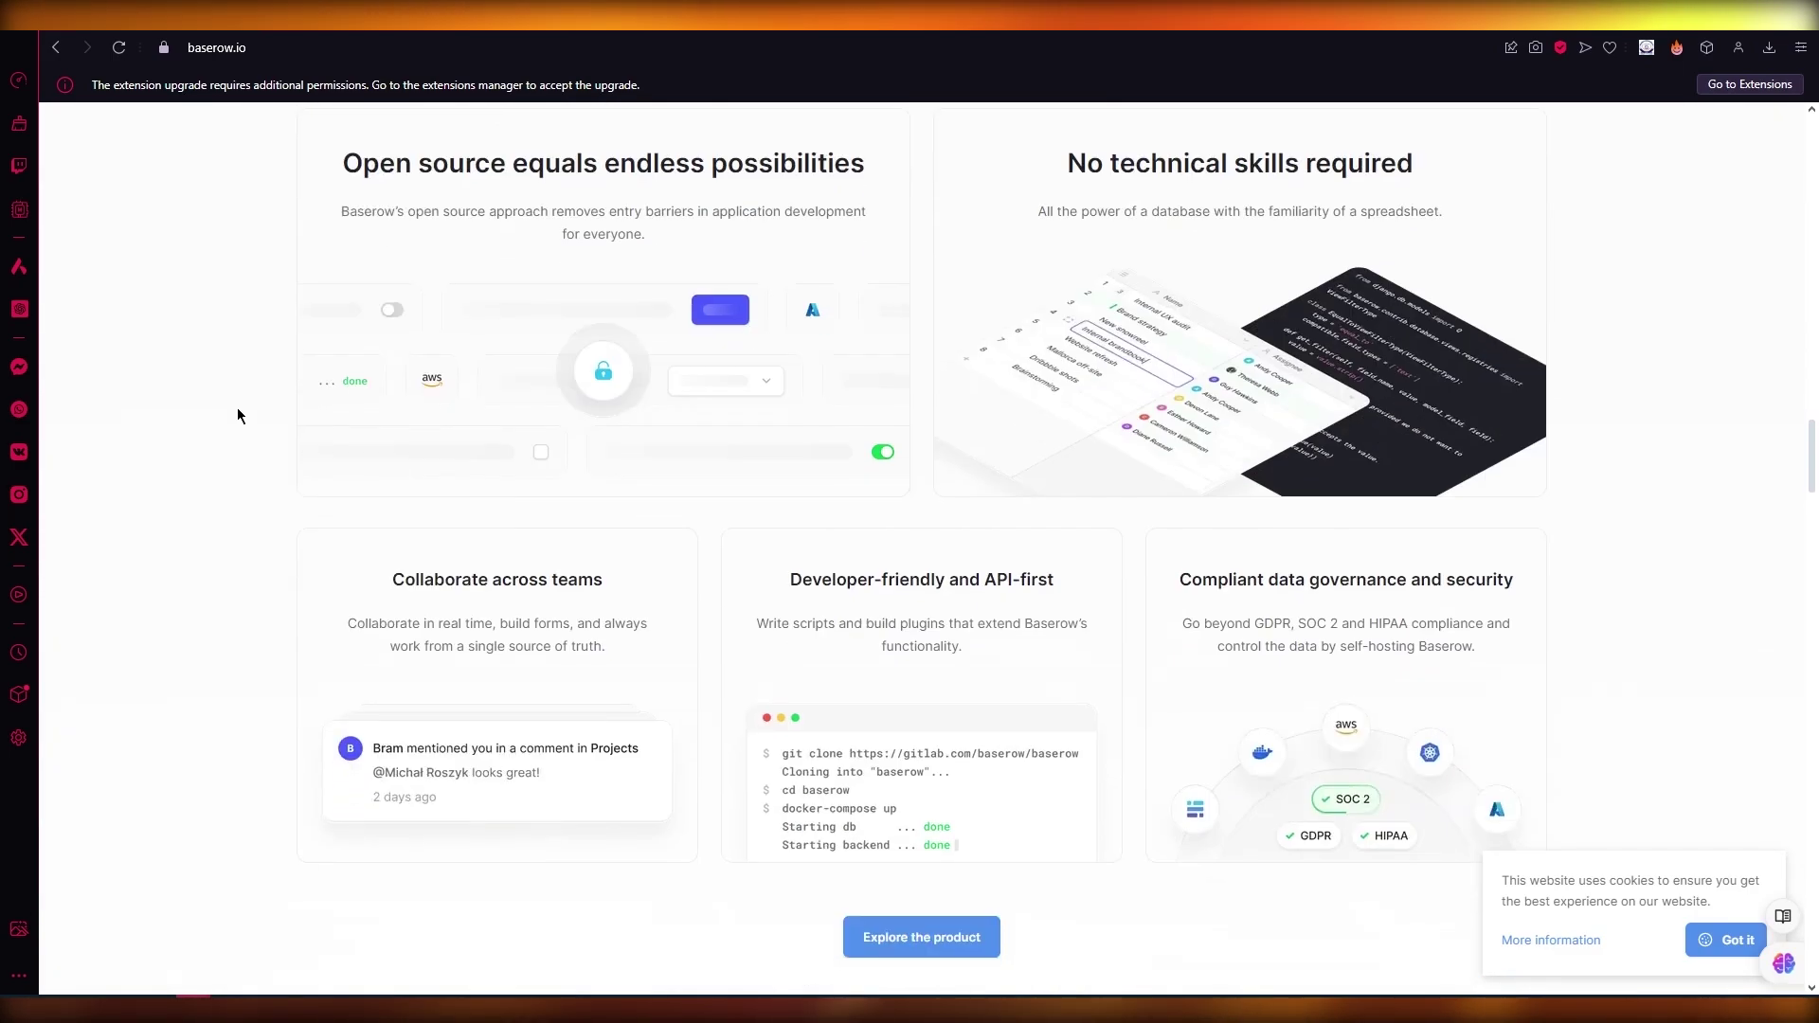
{"action": "scroll", "coordinate": [293, 415], "scroll_direction": "up", "scroll_amount": 6}
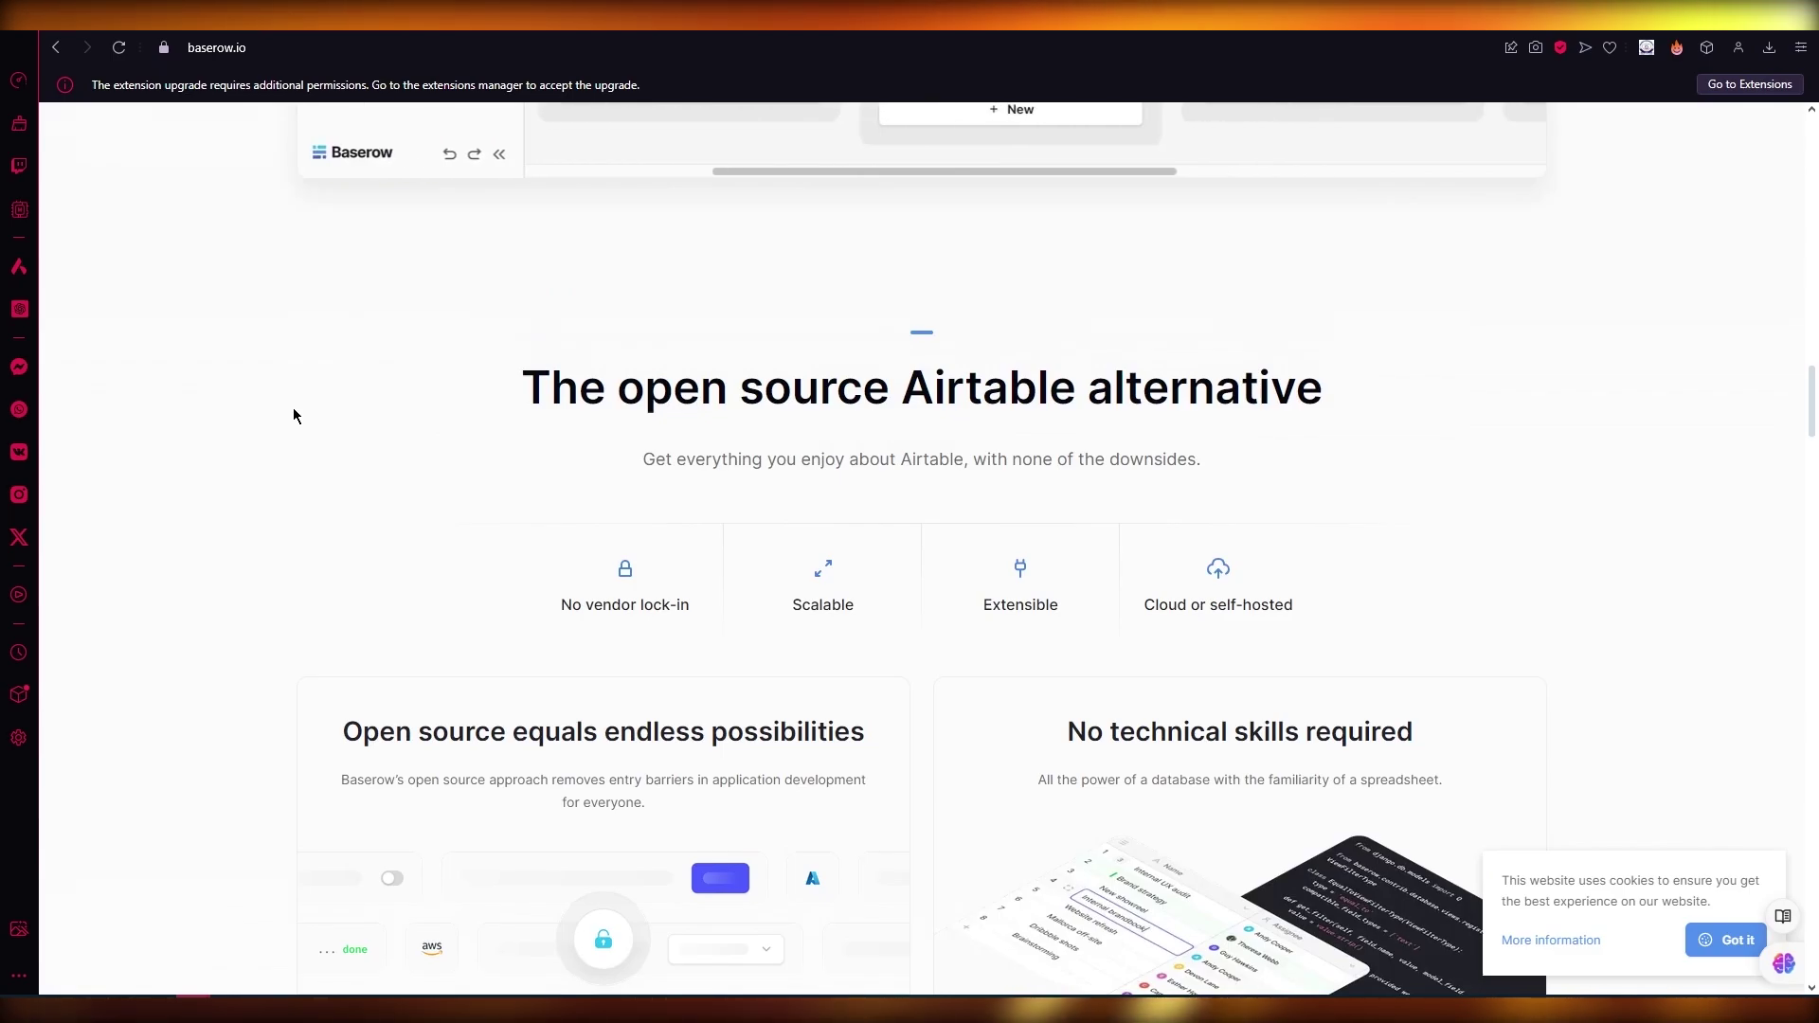
{"action": "scroll", "coordinate": [284, 412], "scroll_direction": "down", "scroll_amount": 14}
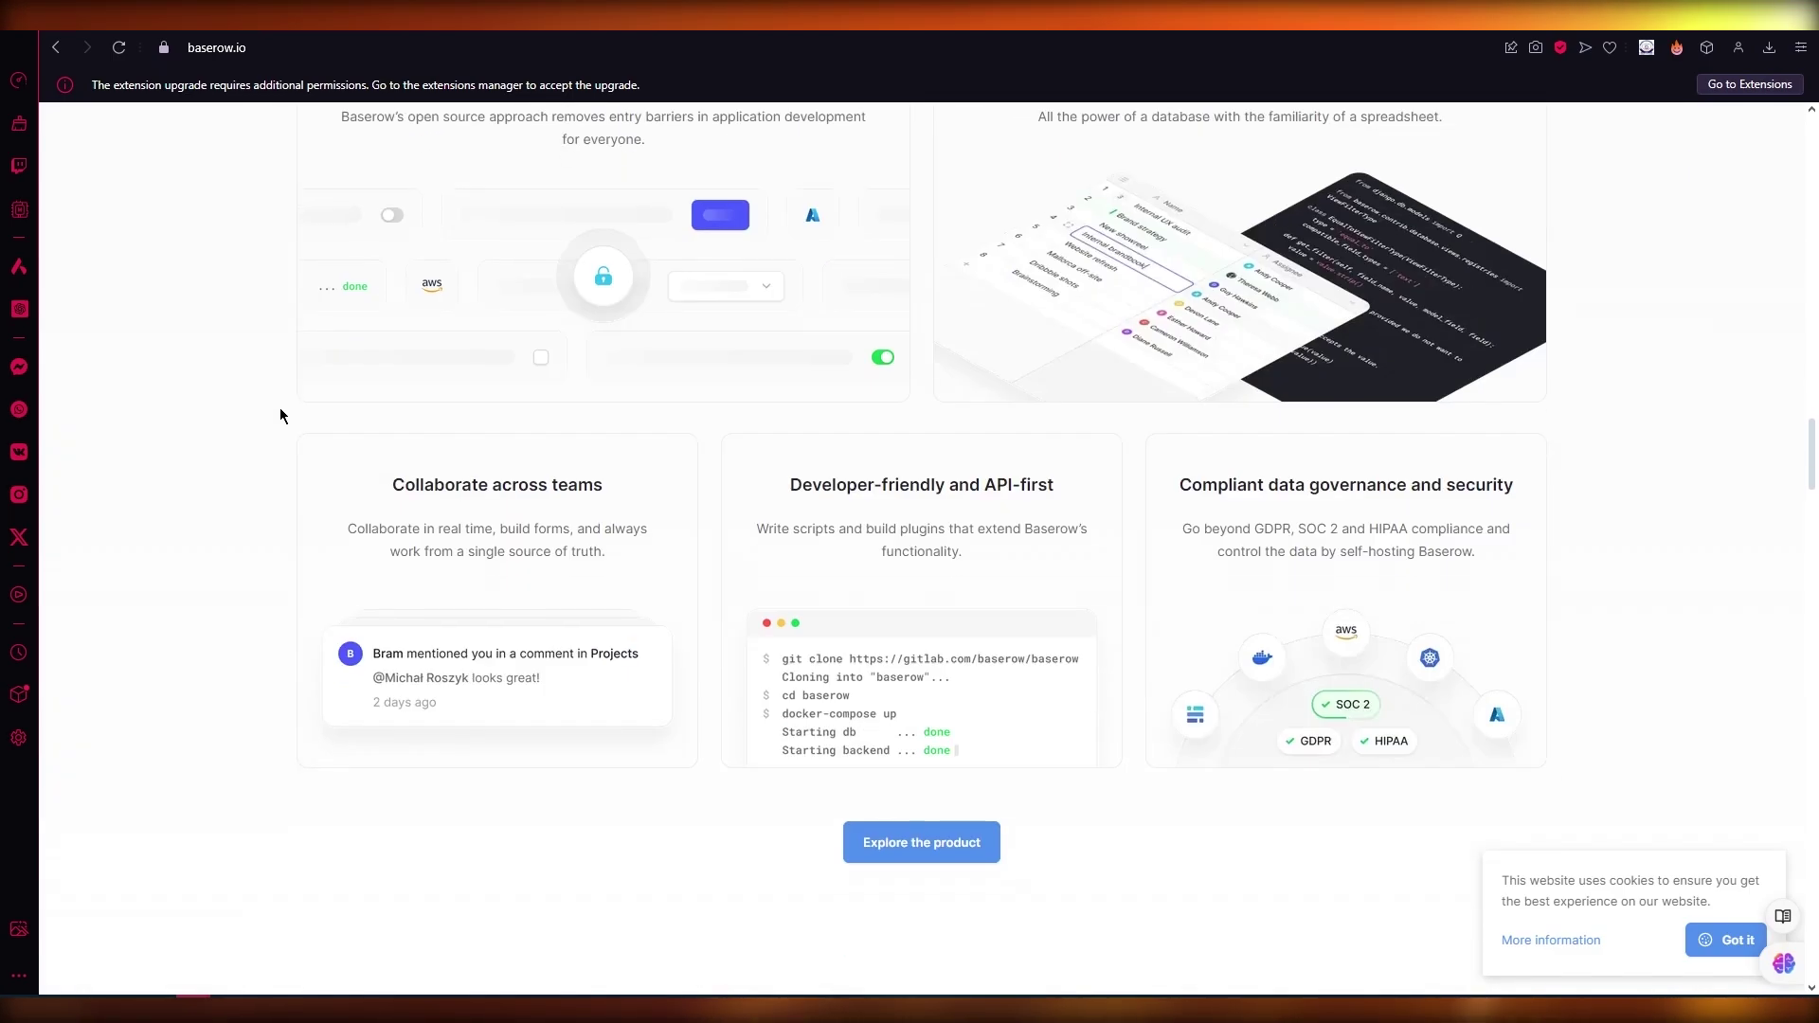
{"action": "scroll", "coordinate": [267, 431], "scroll_direction": "up", "scroll_amount": 14}
{"action": "scroll", "coordinate": [268, 431], "scroll_direction": "up", "scroll_amount": 14}
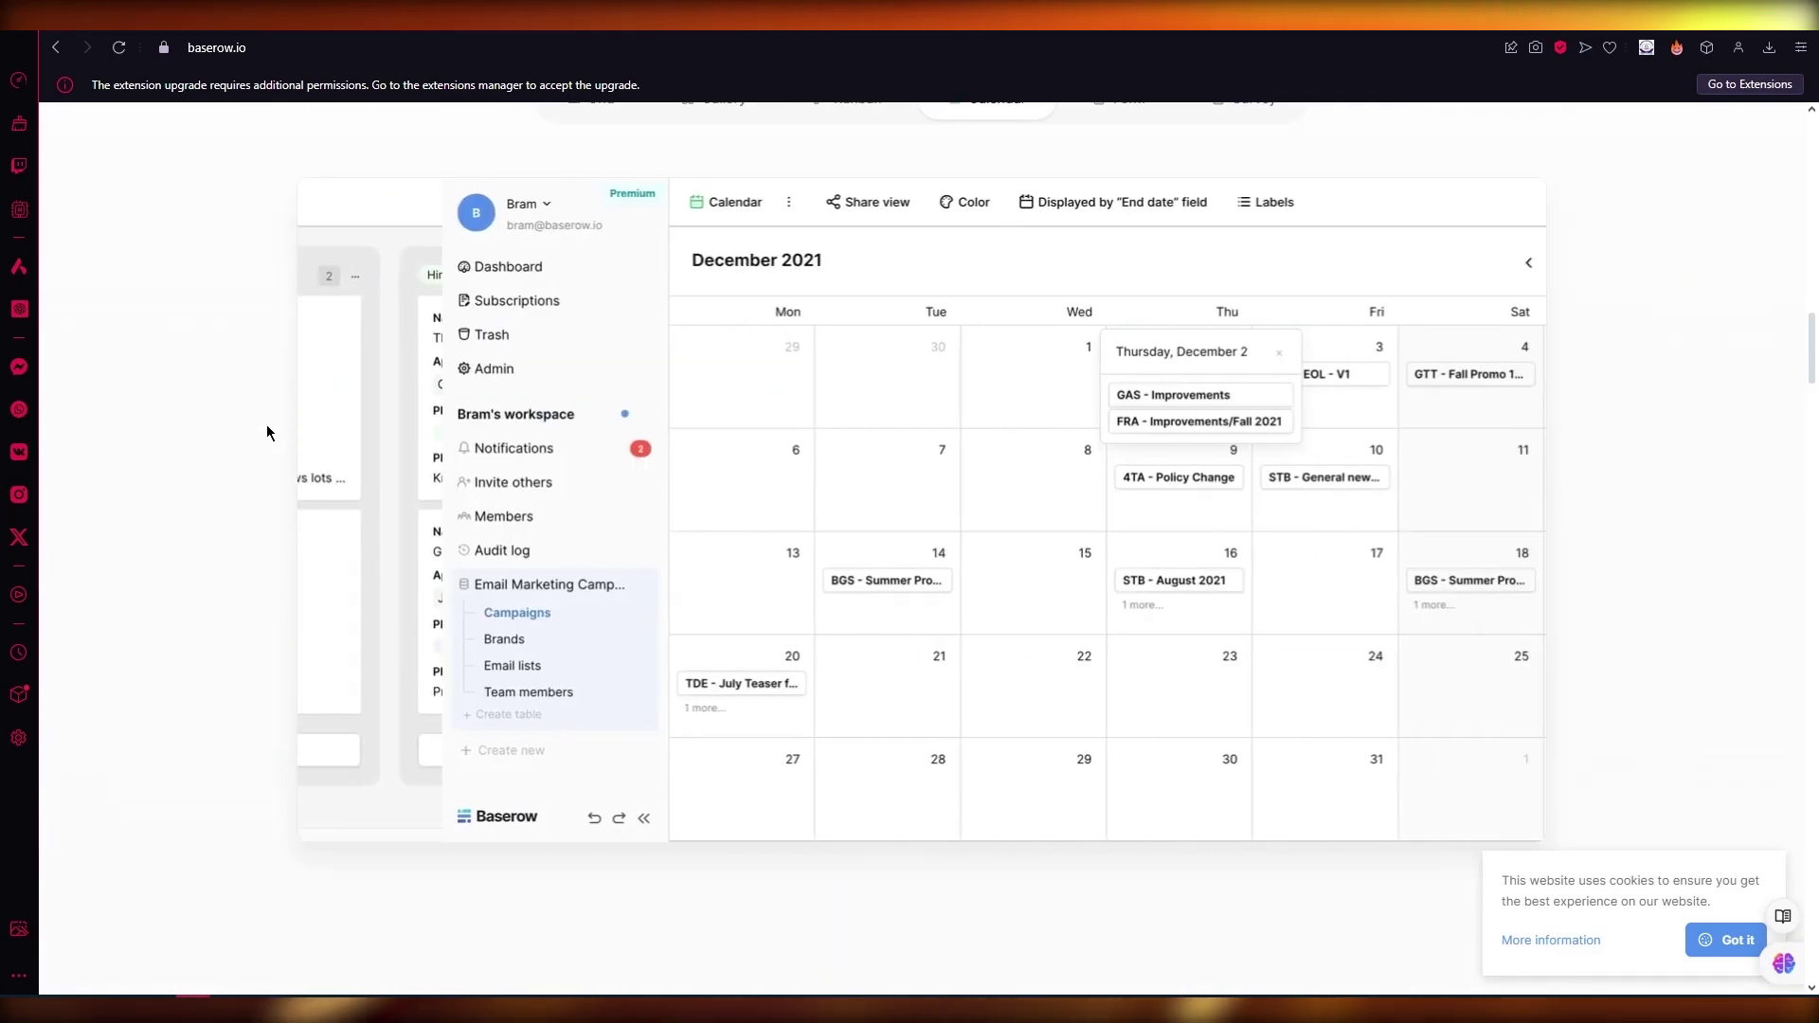
{"action": "scroll", "coordinate": [267, 431], "scroll_direction": "down", "scroll_amount": 6}
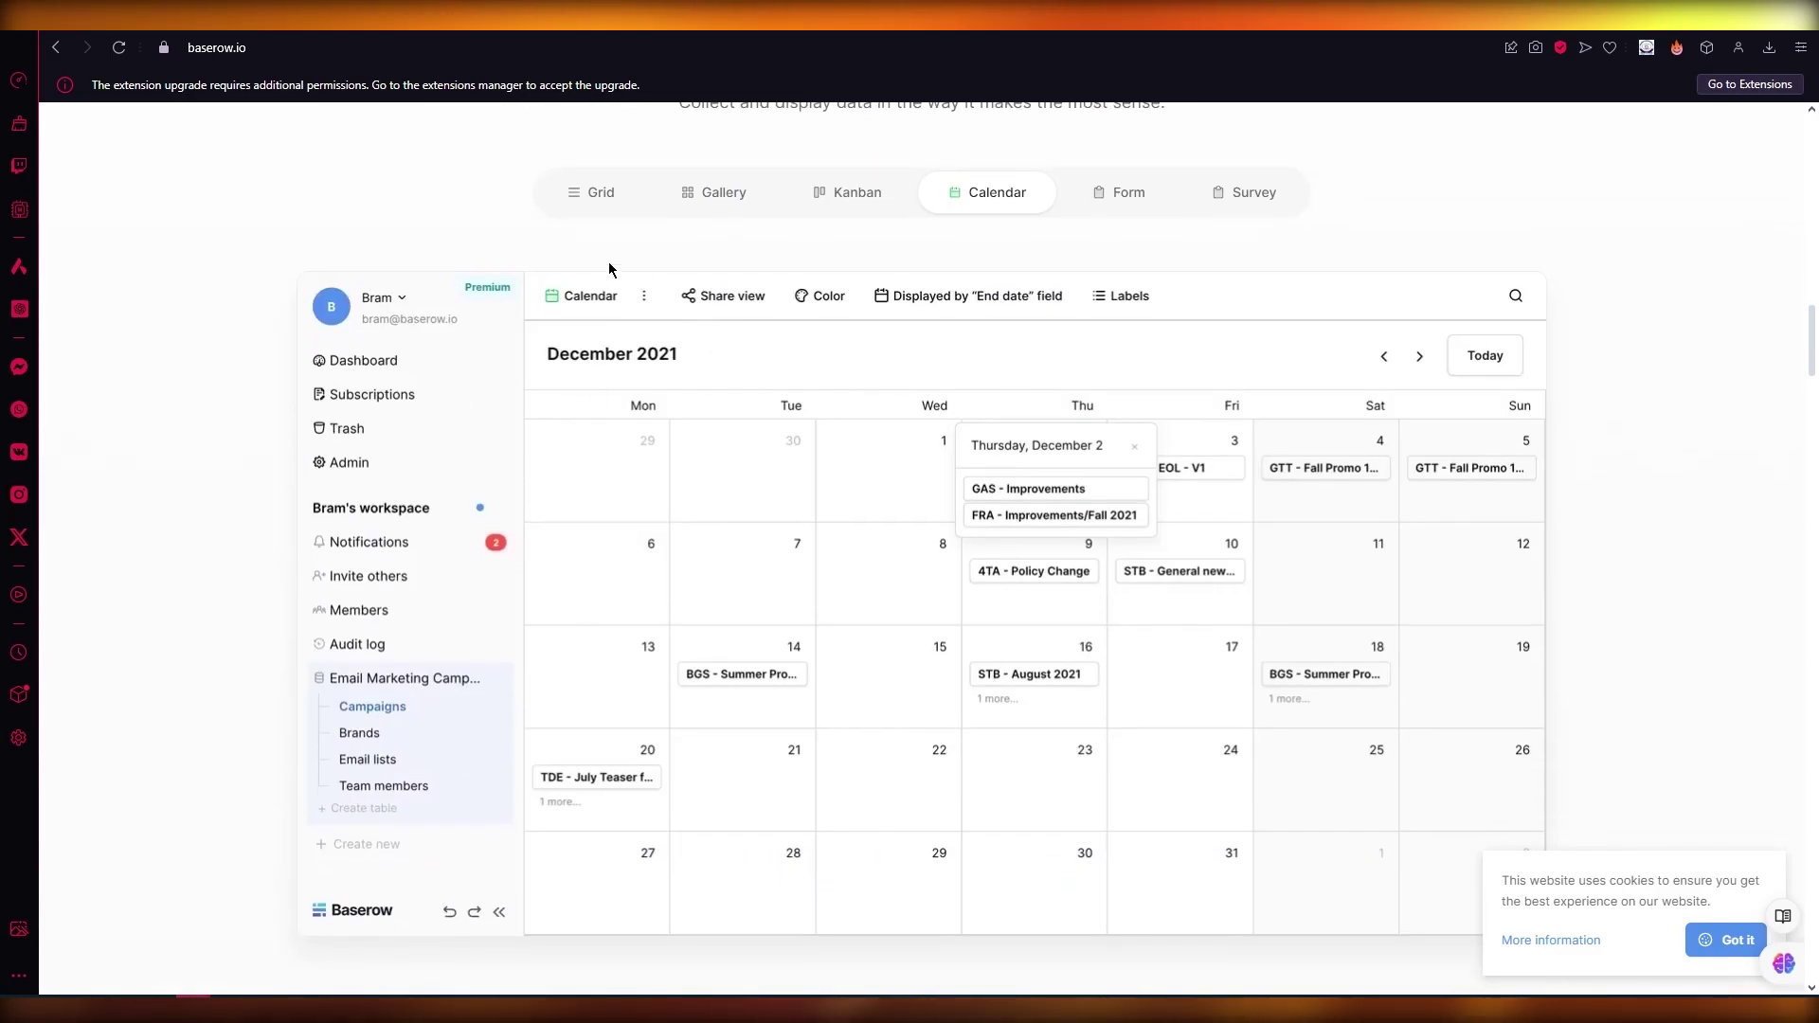
{"action": "left_click", "coordinate": [595, 192]}
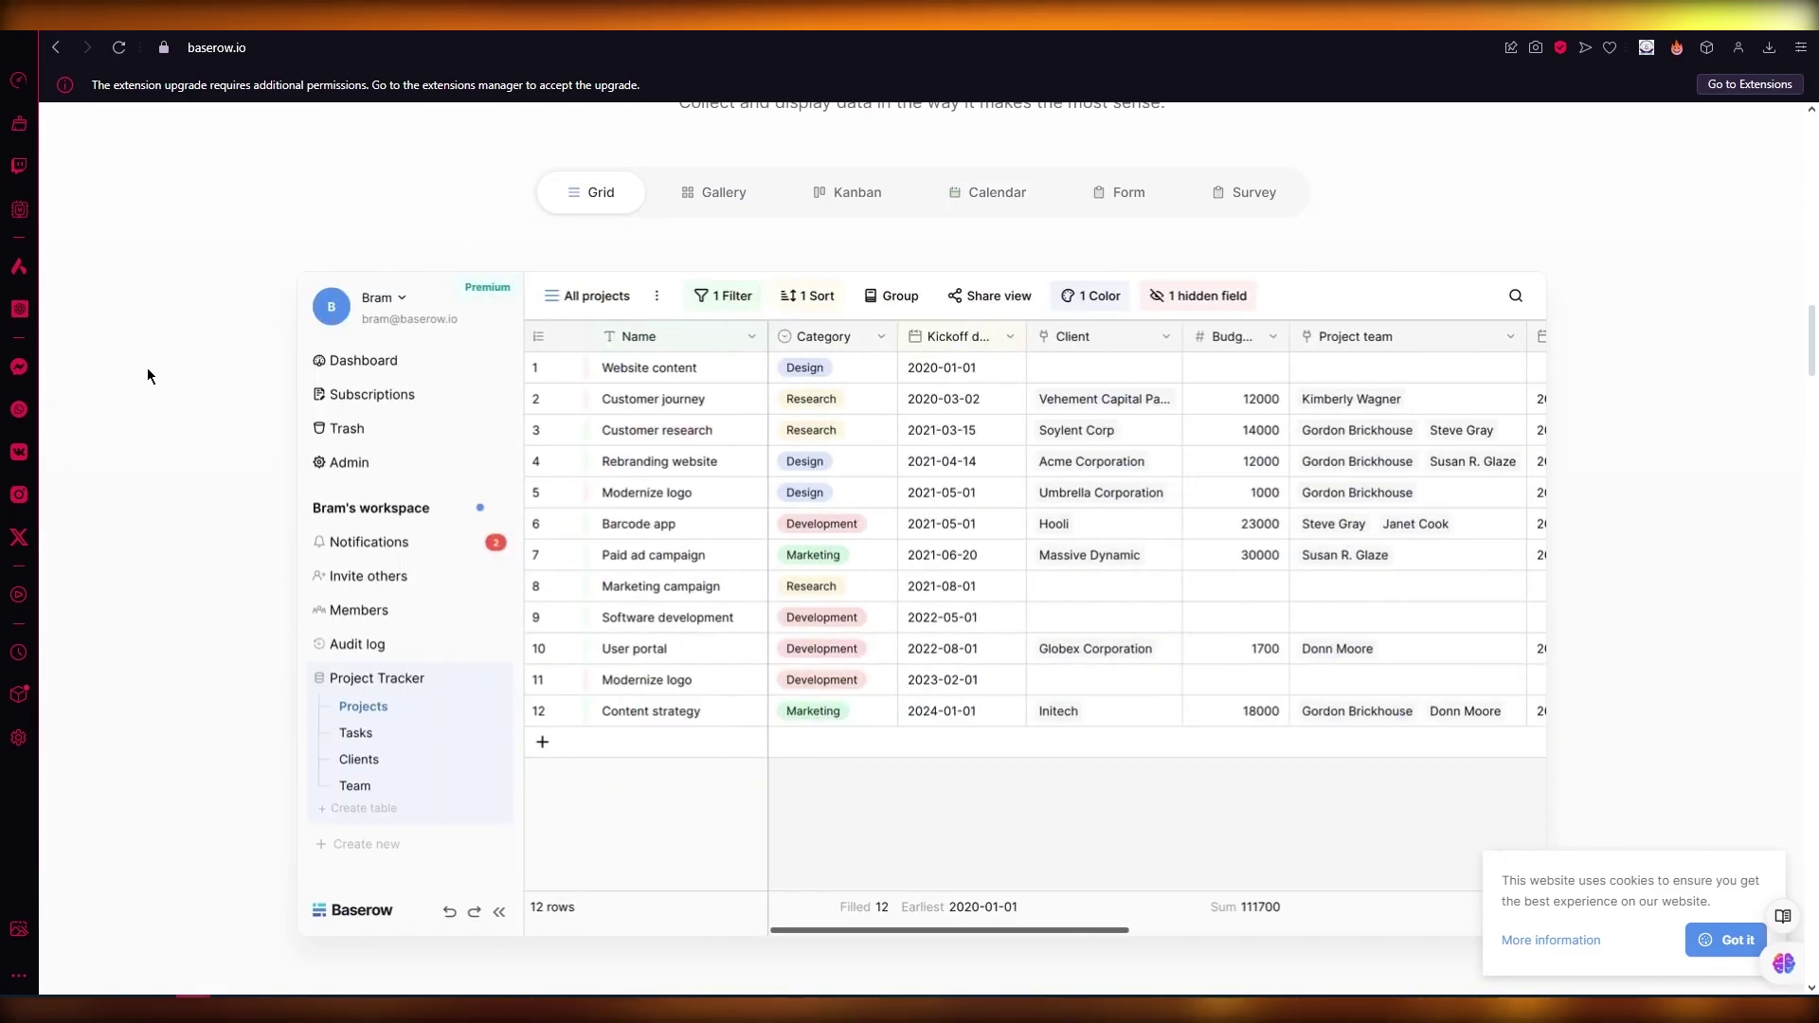
Open Baserow's Sign up page from the top navigation bar
{"action": "scroll", "coordinate": [146, 372], "scroll_direction": "up", "scroll_amount": 10}
{"action": "scroll", "coordinate": [146, 365], "scroll_direction": "up", "scroll_amount": 10}
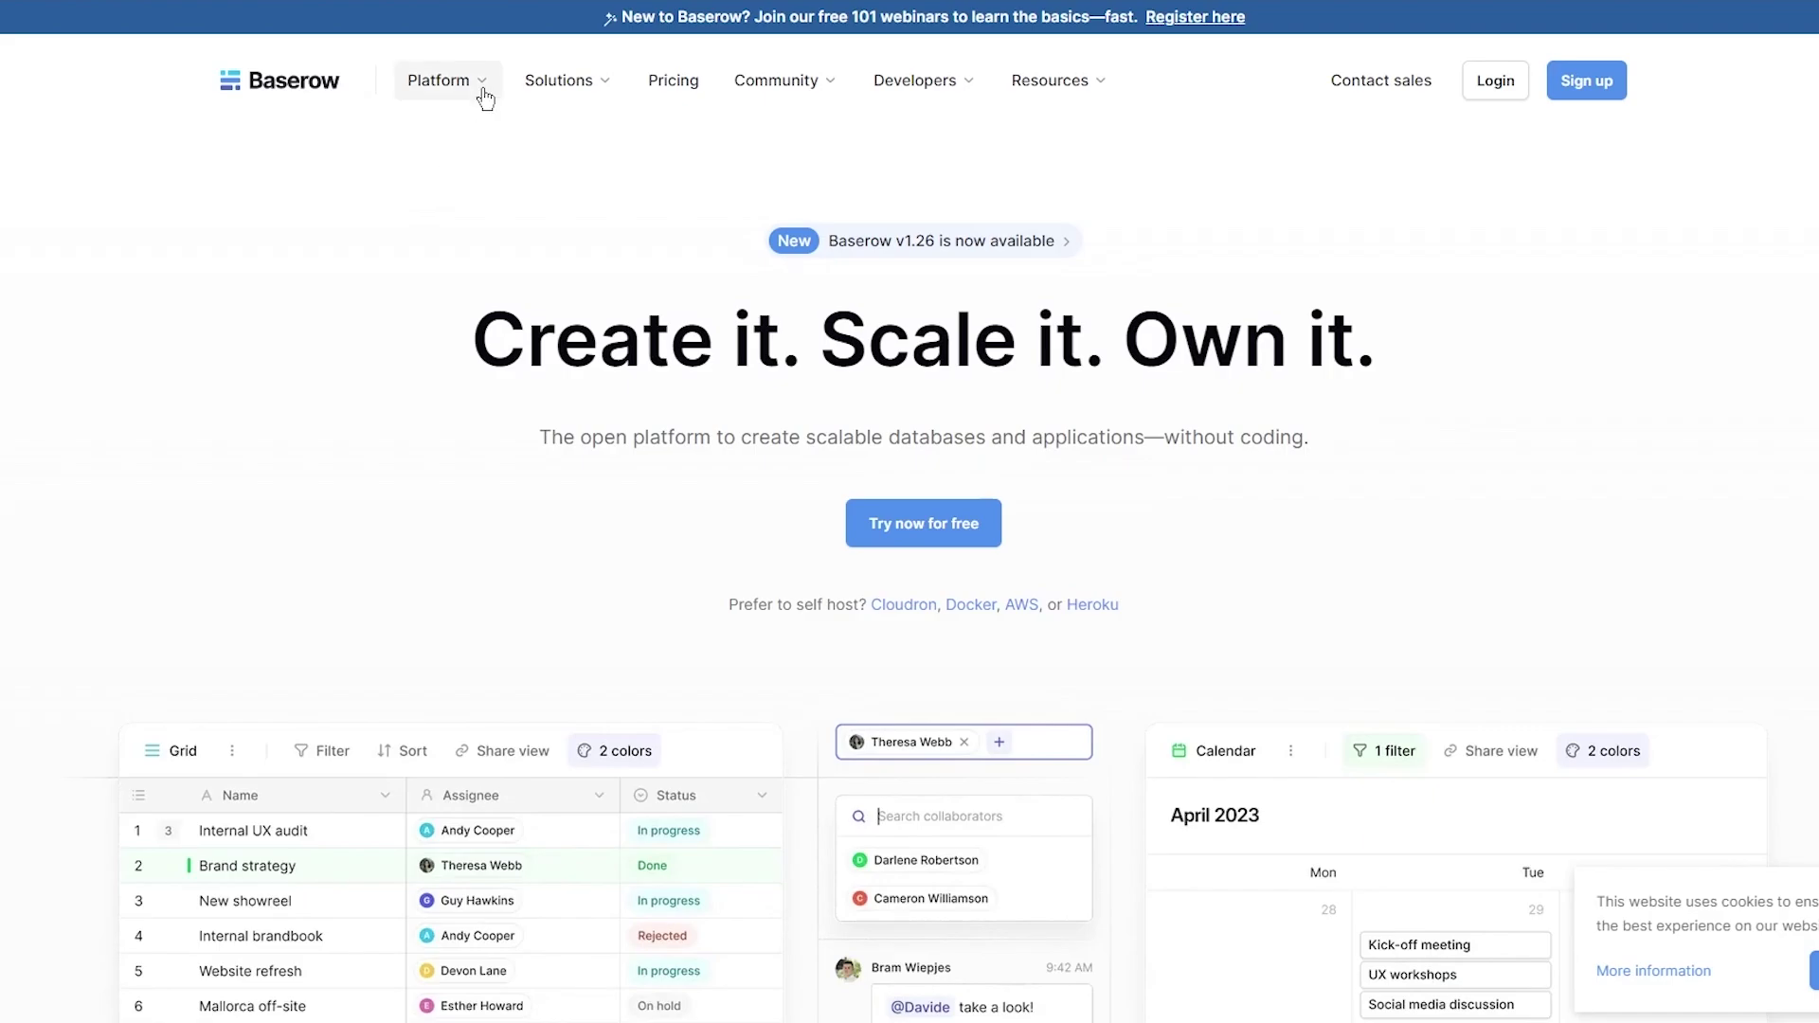
{"action": "left_click", "coordinate": [1597, 86]}
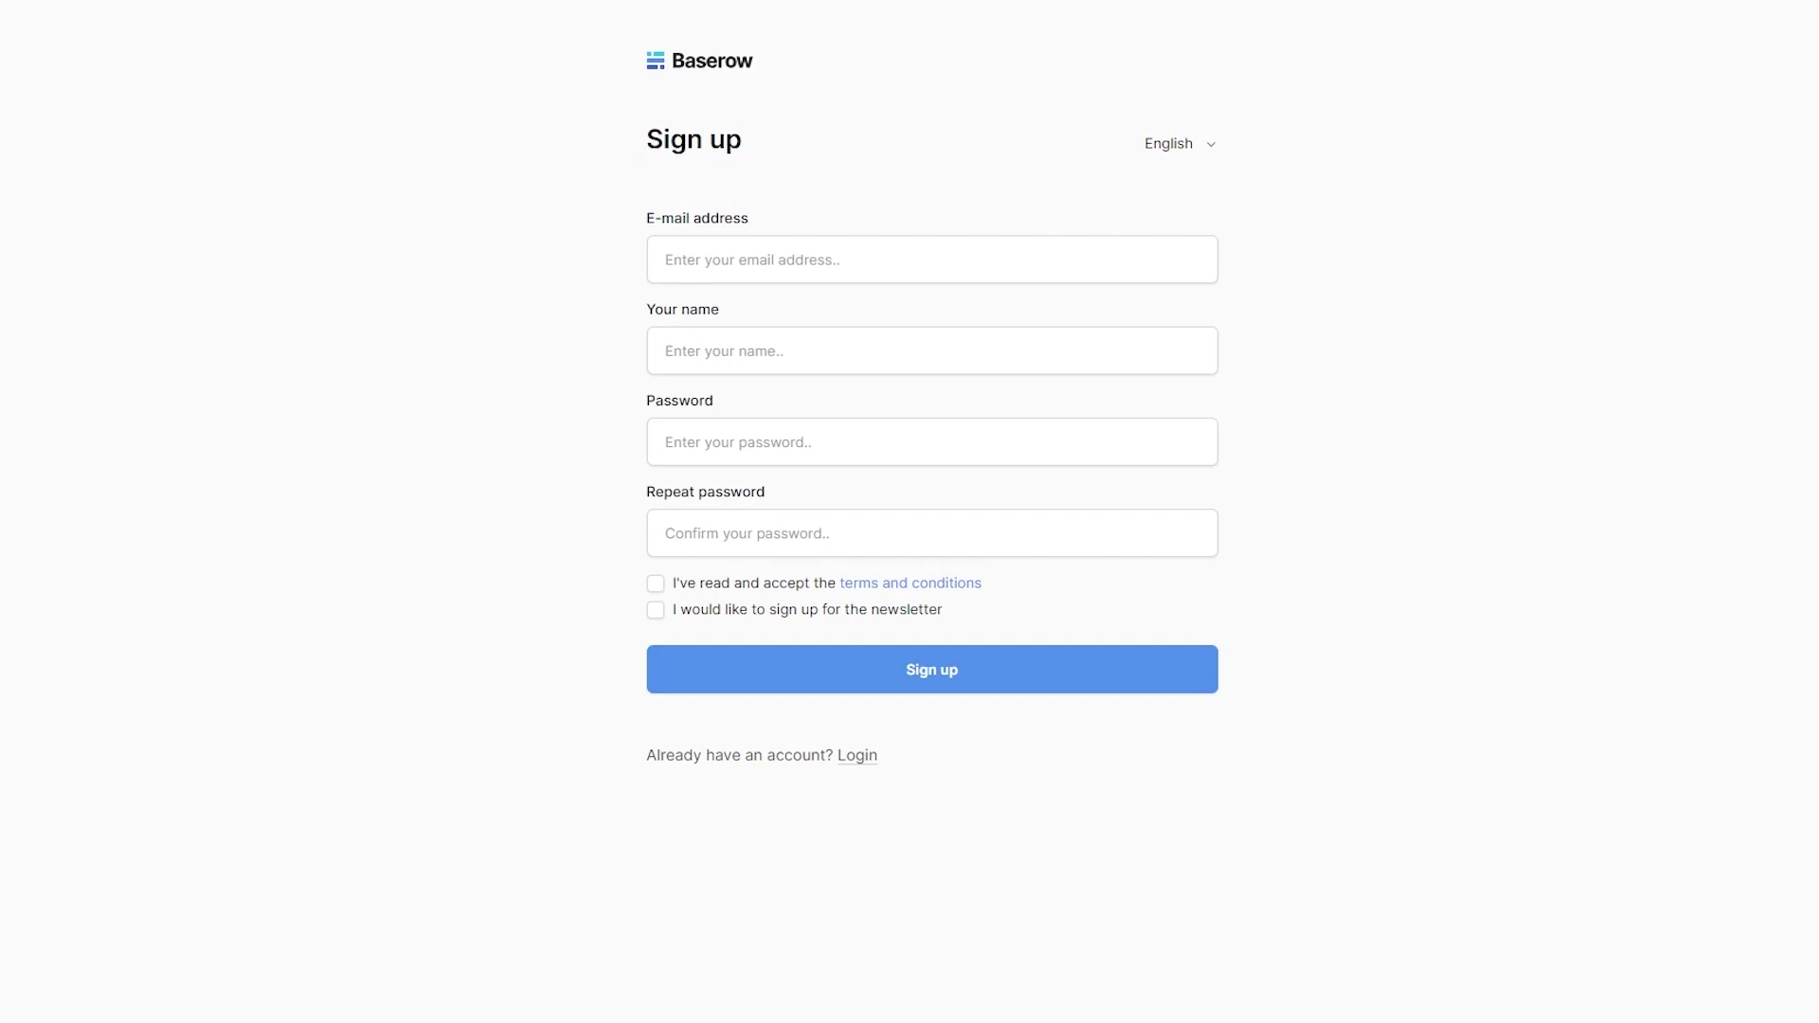
Paste the e-mail address and enter the account holder's name
{"action": "right_click", "coordinate": [809, 272]}
{"action": "left_click", "coordinate": [933, 488]}
{"action": "left_click", "coordinate": [776, 337]}
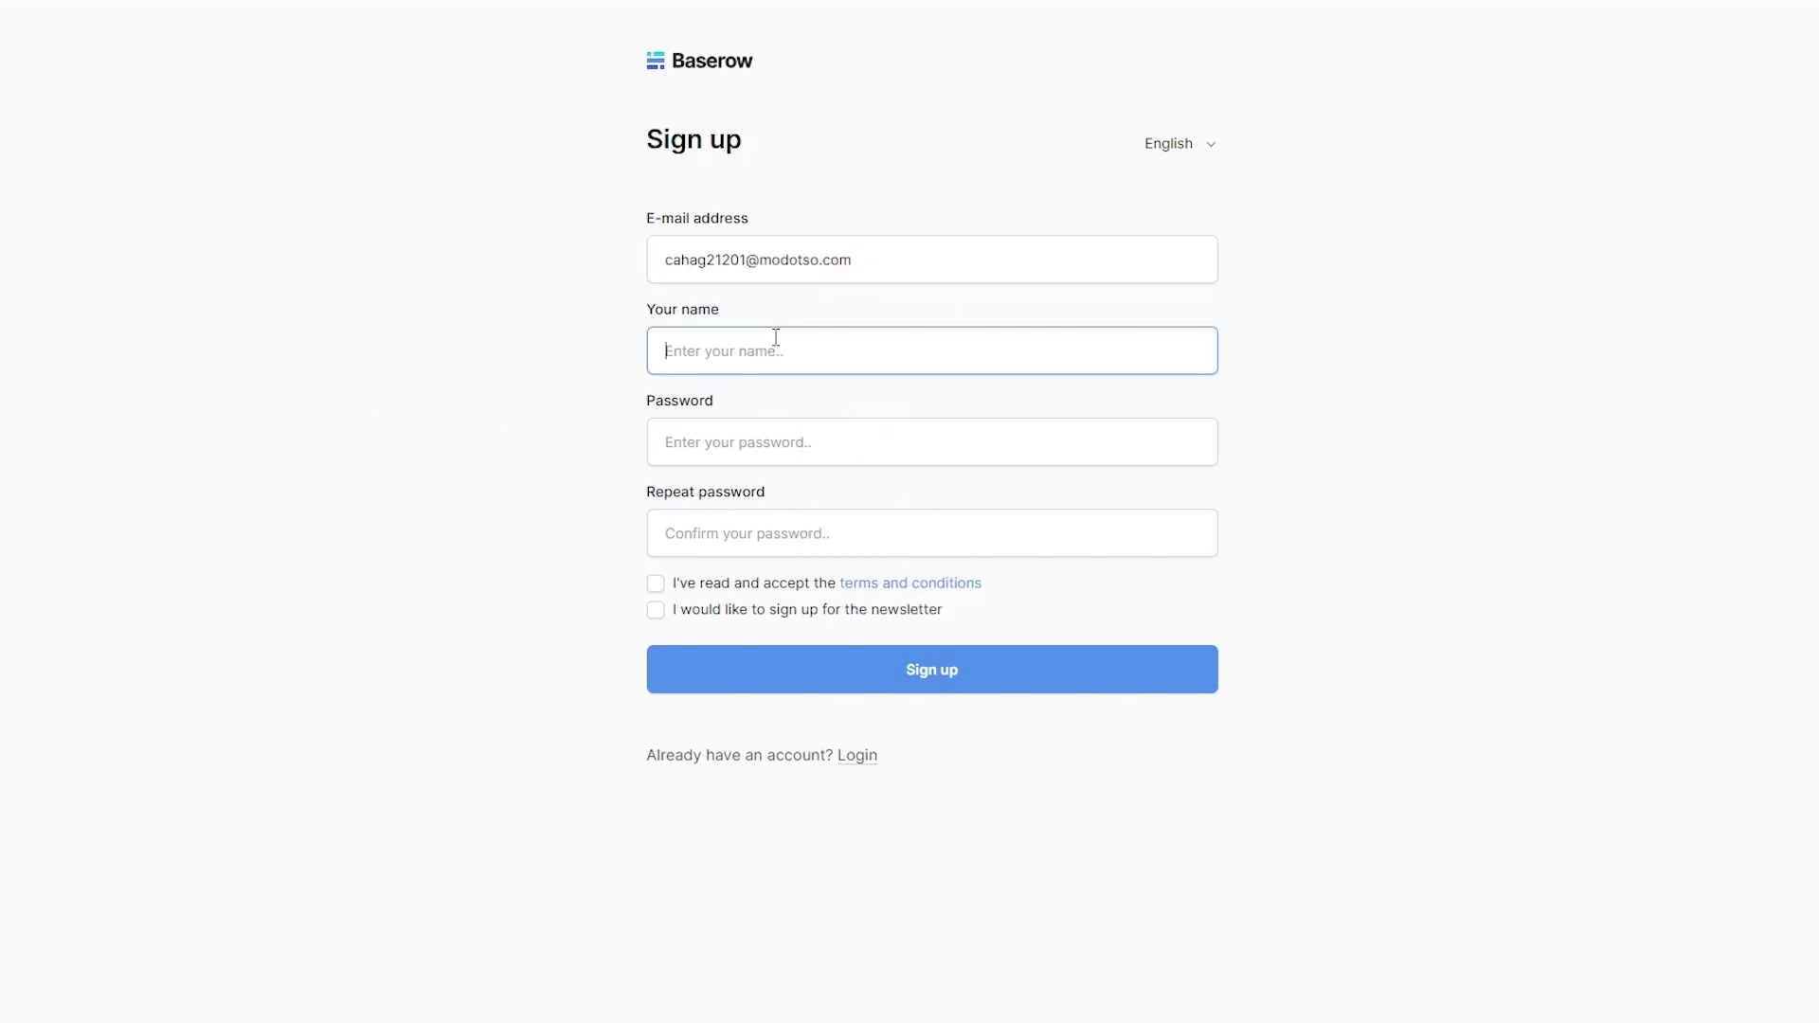
Enter matching password and confirmation, accept the terms, and submit the sign-up form
{"action": "left_click", "coordinate": [748, 435]}
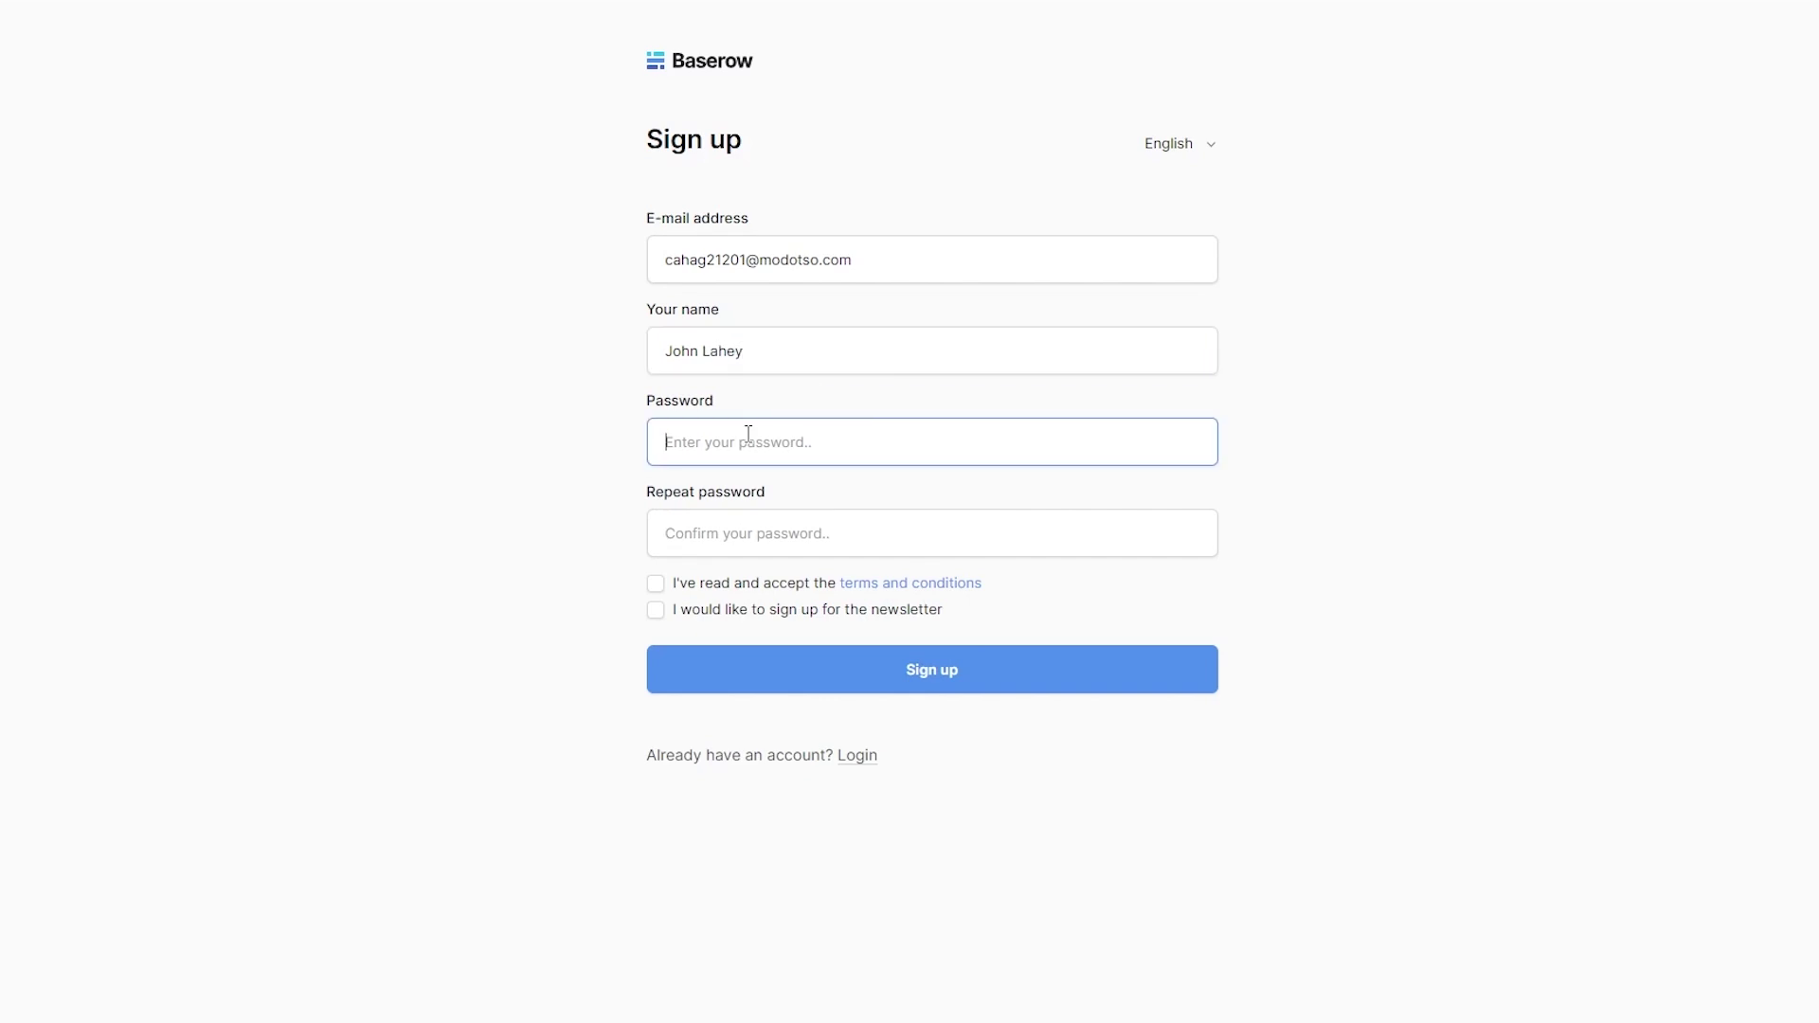
{"action": "type", "text": "•••••••••"}
{"action": "left_click", "coordinate": [675, 527]}
{"action": "type", "text": "•"}
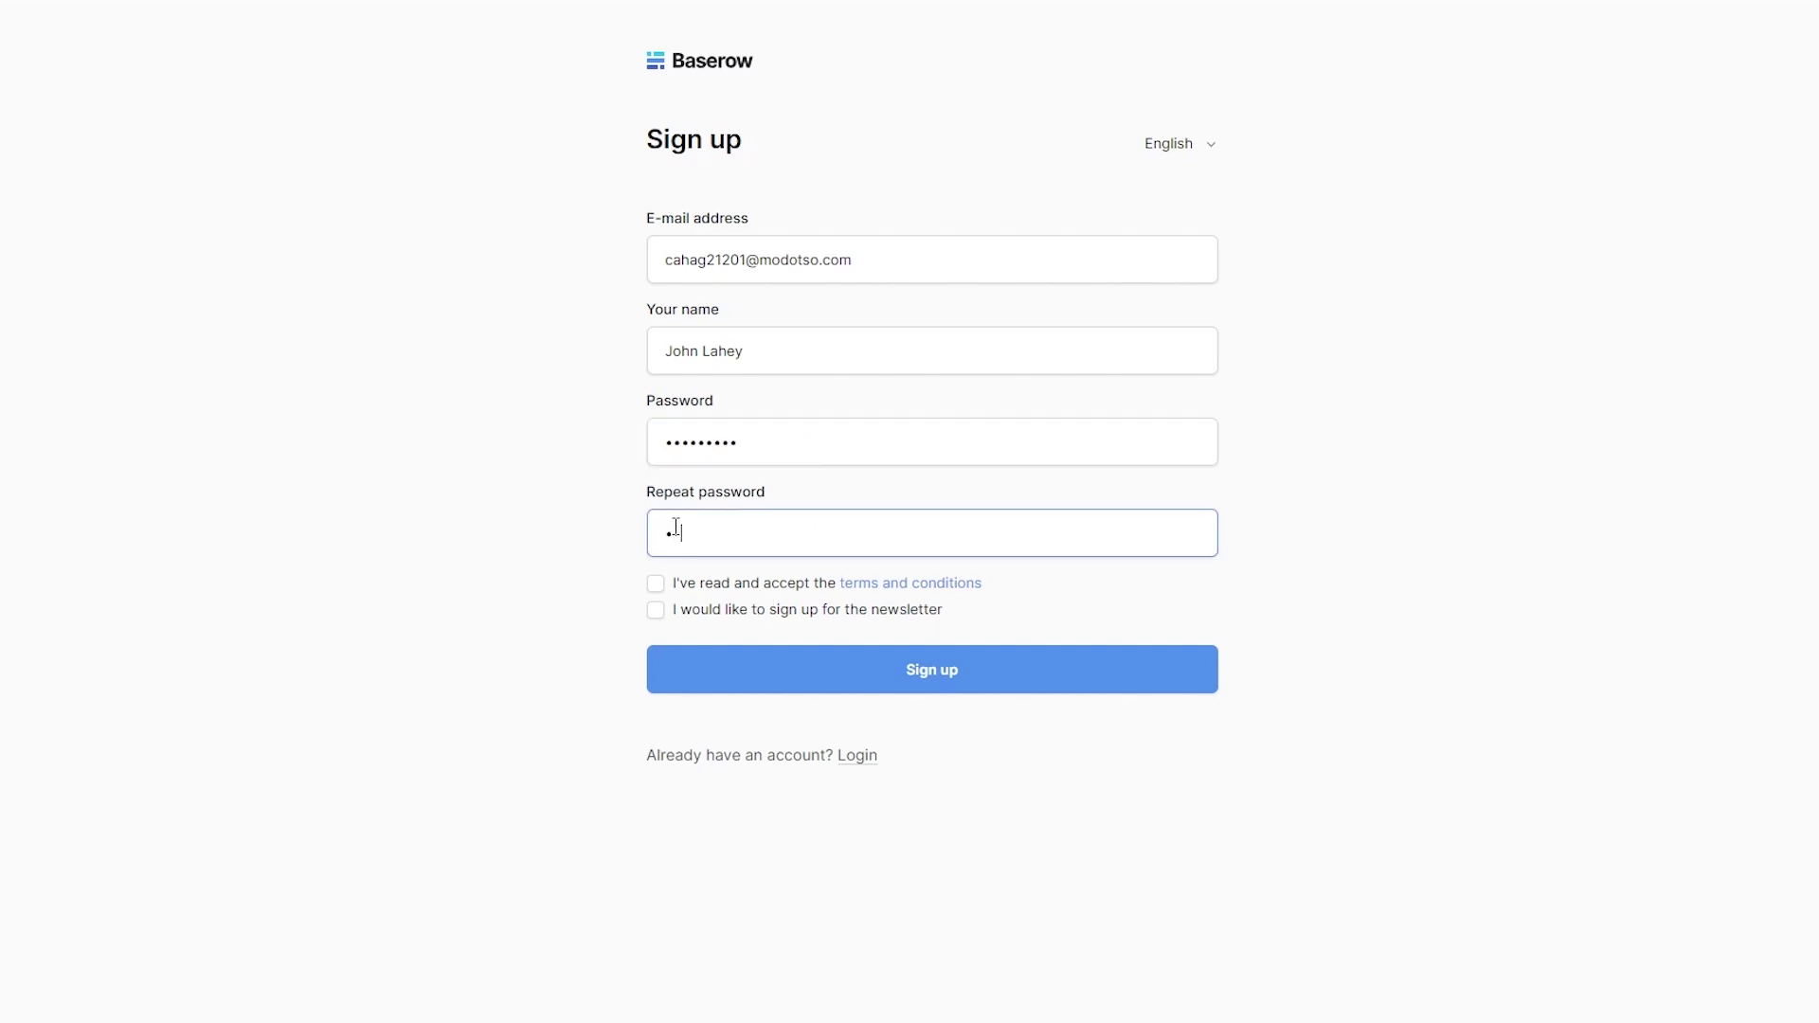
{"action": "type", "text": "•••••••"}
{"action": "left_click", "coordinate": [649, 594]}
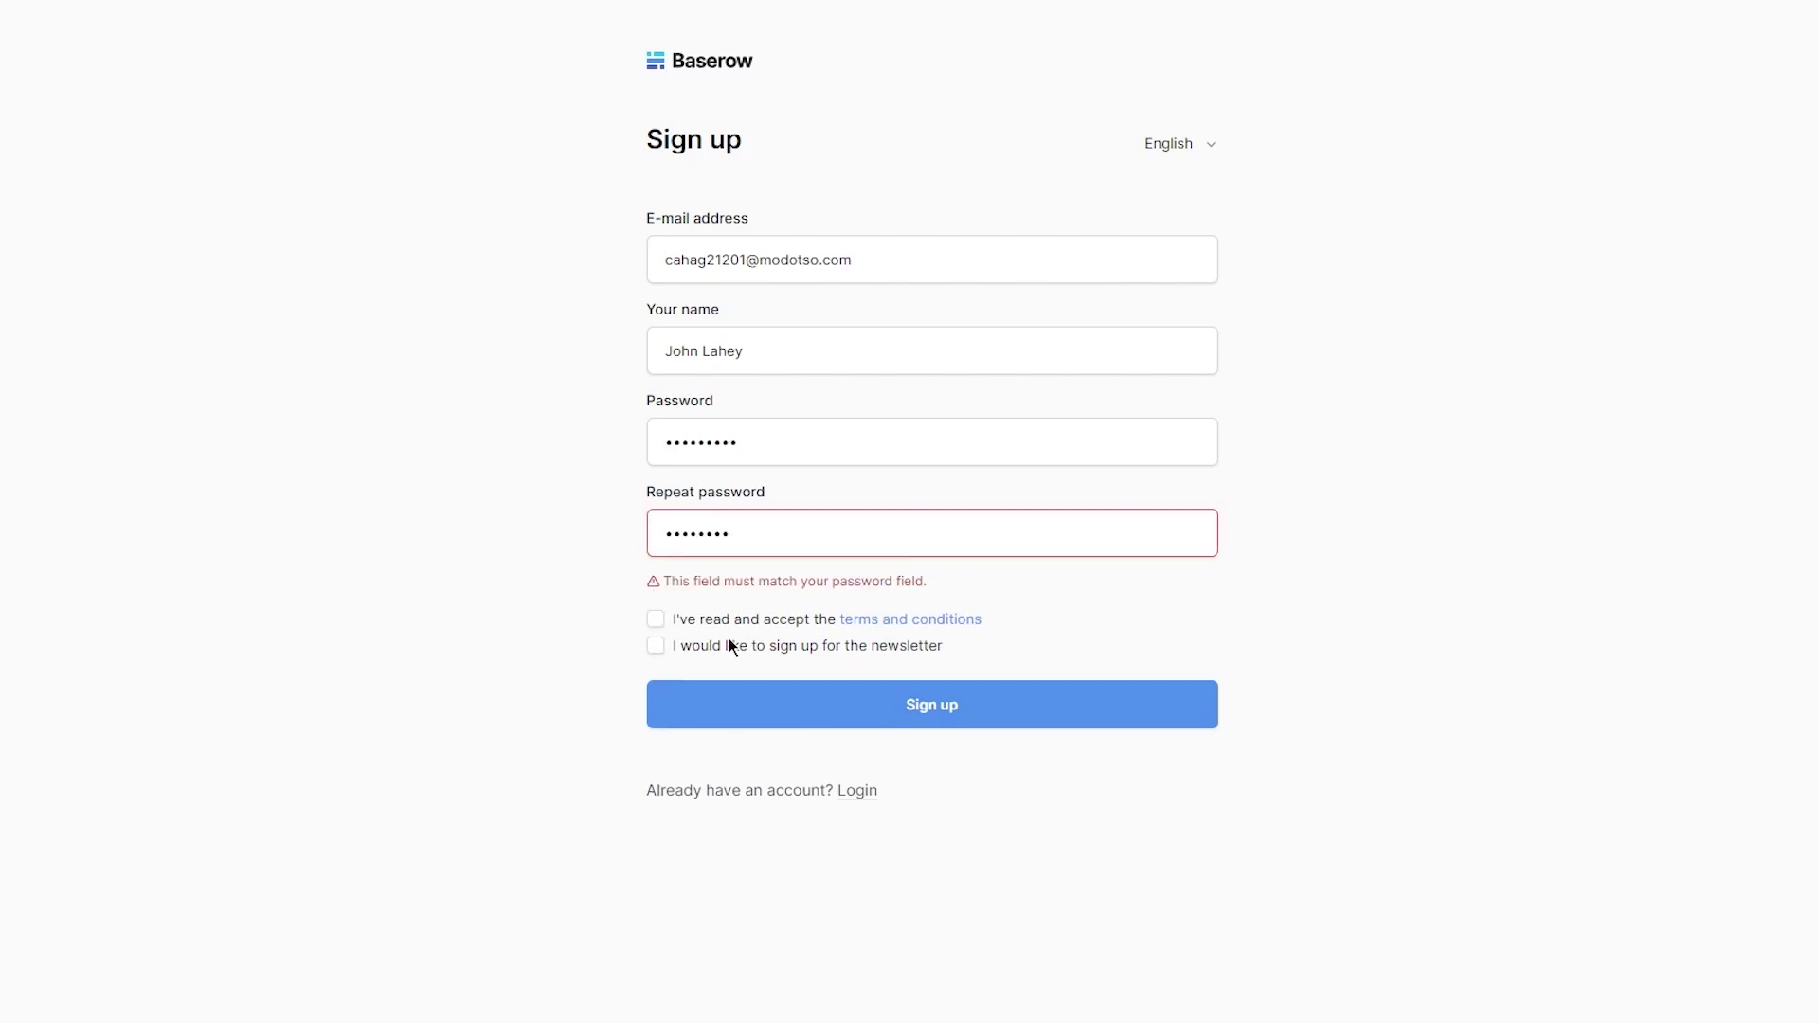
{"action": "left_click", "coordinate": [798, 541]}
{"action": "key", "text": "BackSpace"}
{"action": "key", "text": "BackSpace"}
{"action": "key", "text": "BackSpace"}
{"action": "key", "text": "BackSpace"}
{"action": "key", "text": "BackSpace"}
{"action": "key", "text": "BackSpace"}
{"action": "key", "text": "BackSpace"}
{"action": "key", "text": "BackSpace"}
{"action": "type", "text": "•••••••••"}
{"action": "left_click", "coordinate": [655, 584]}
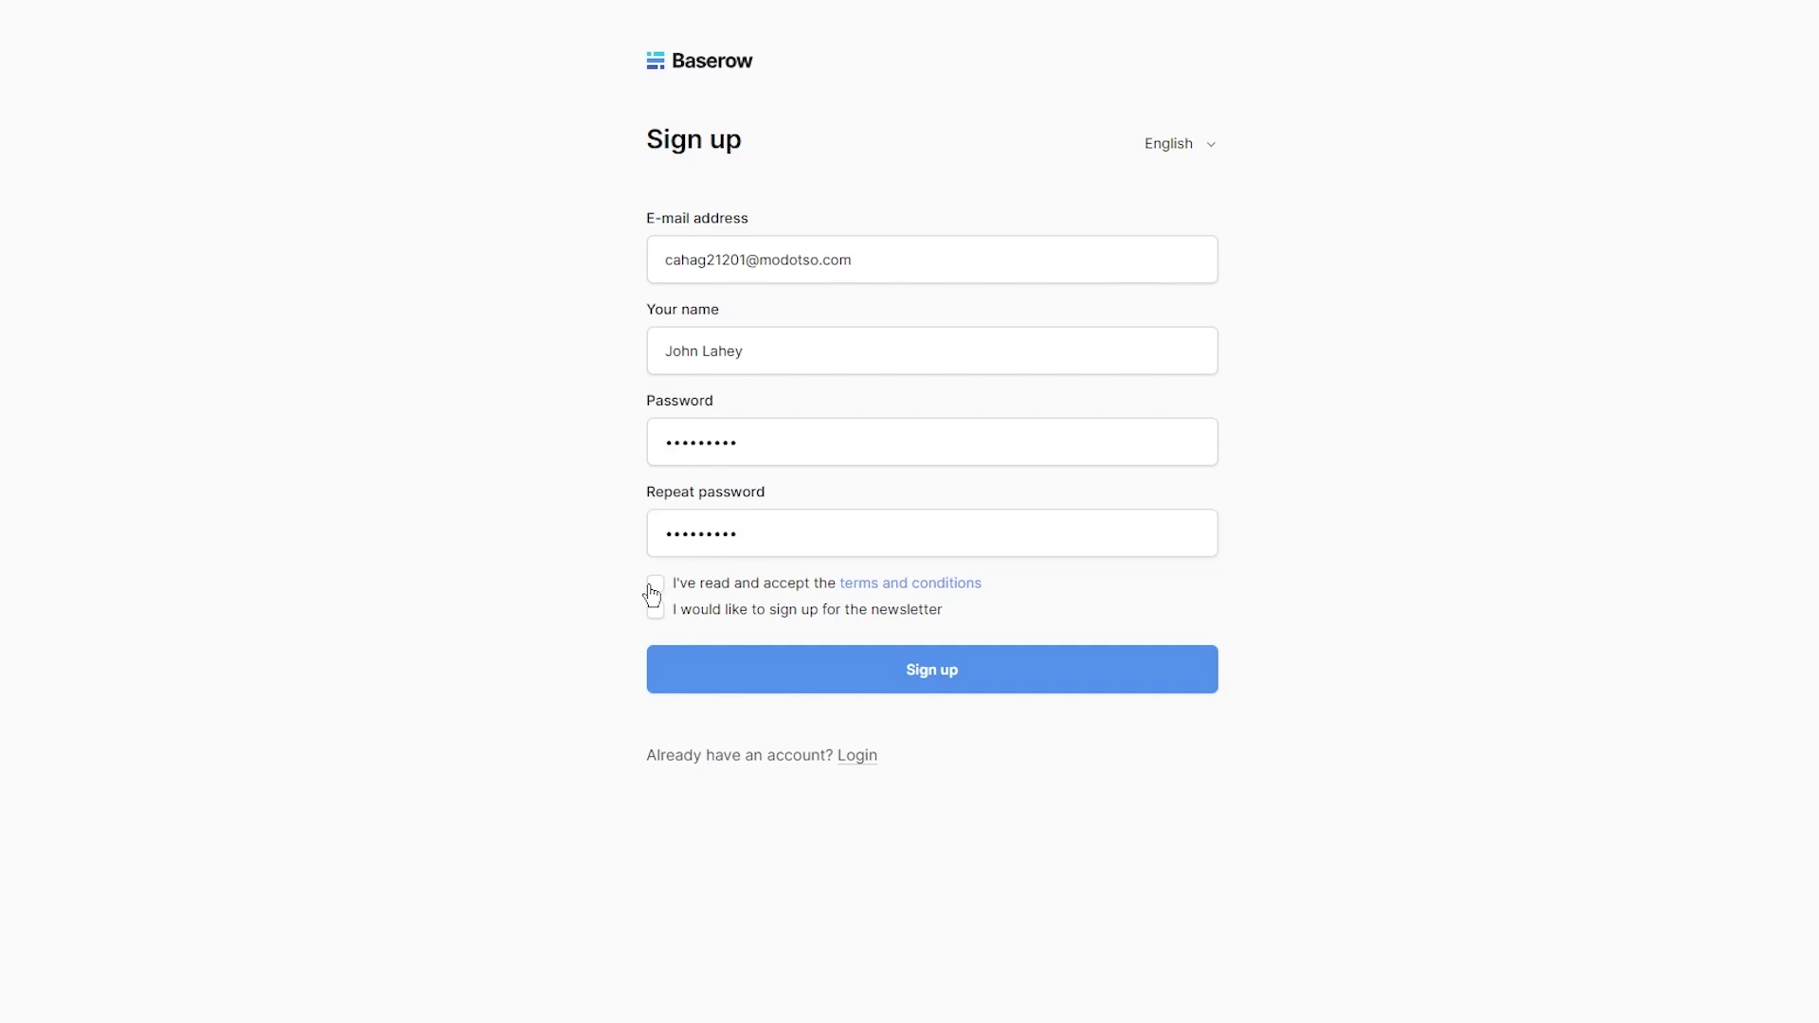
{"action": "left_click", "coordinate": [909, 671]}
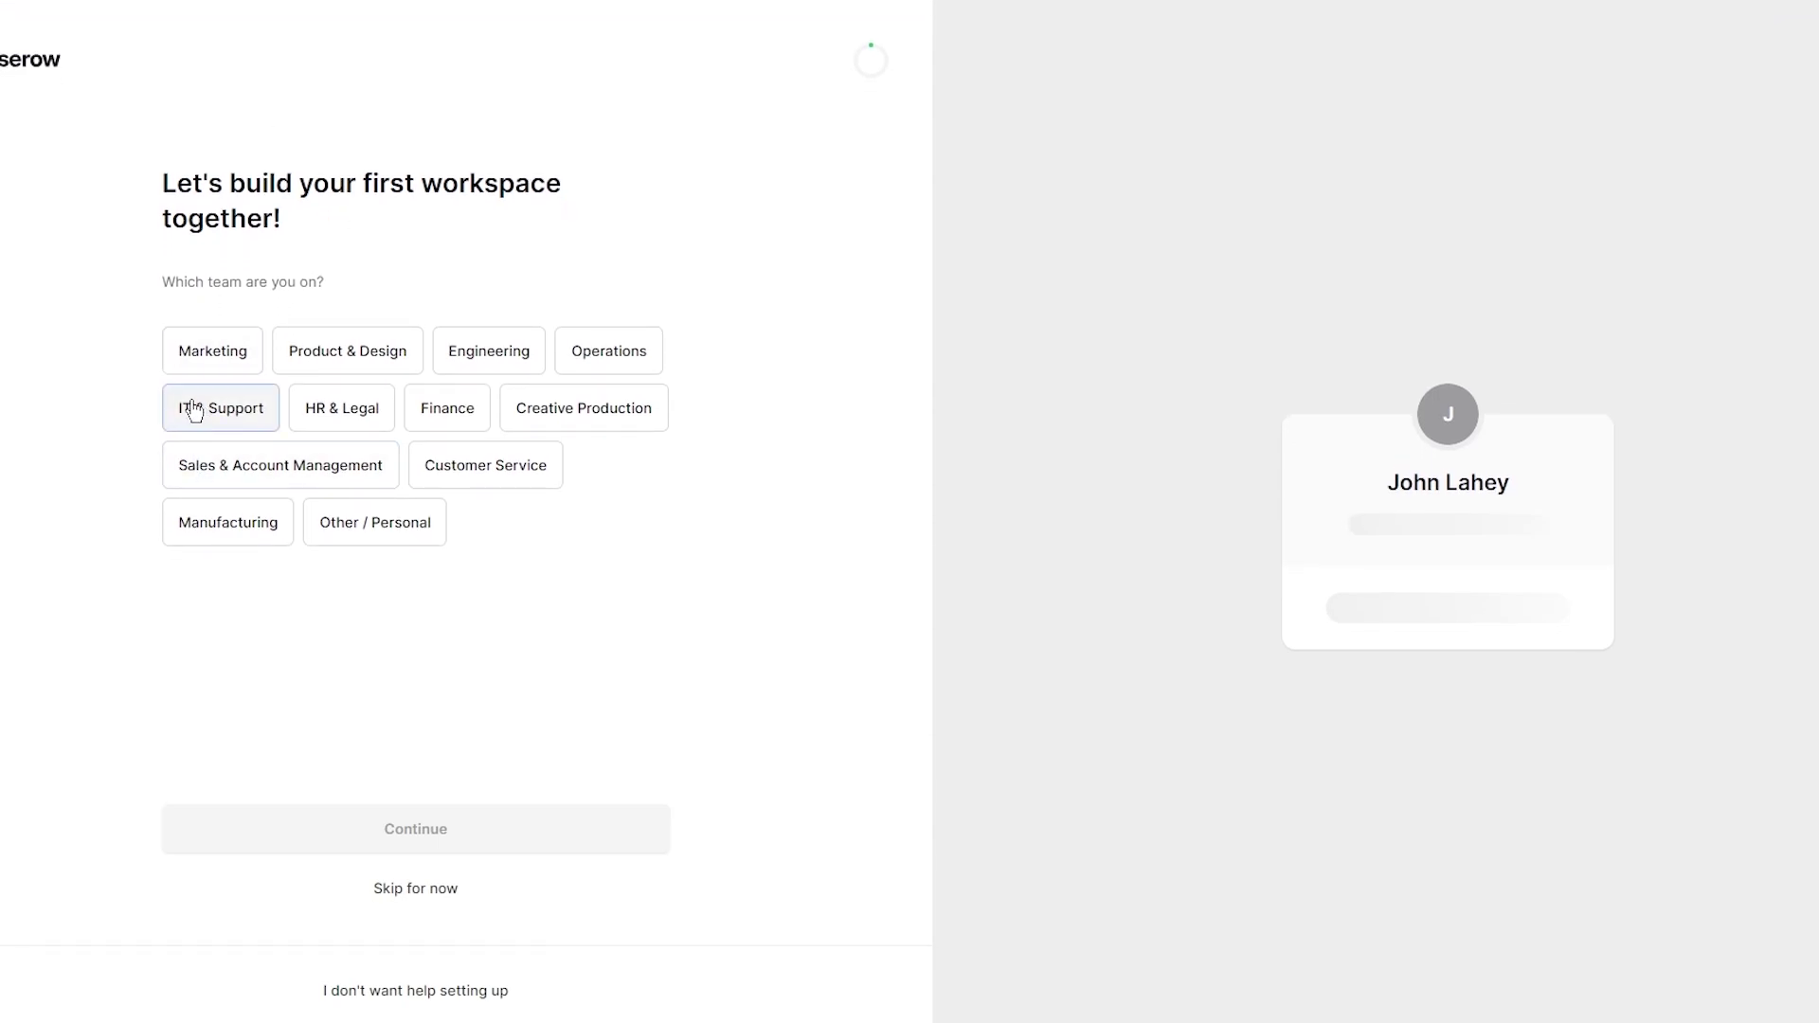
Pick Product & Design as the team and continue to the profile details
{"action": "left_click", "coordinate": [194, 410]}
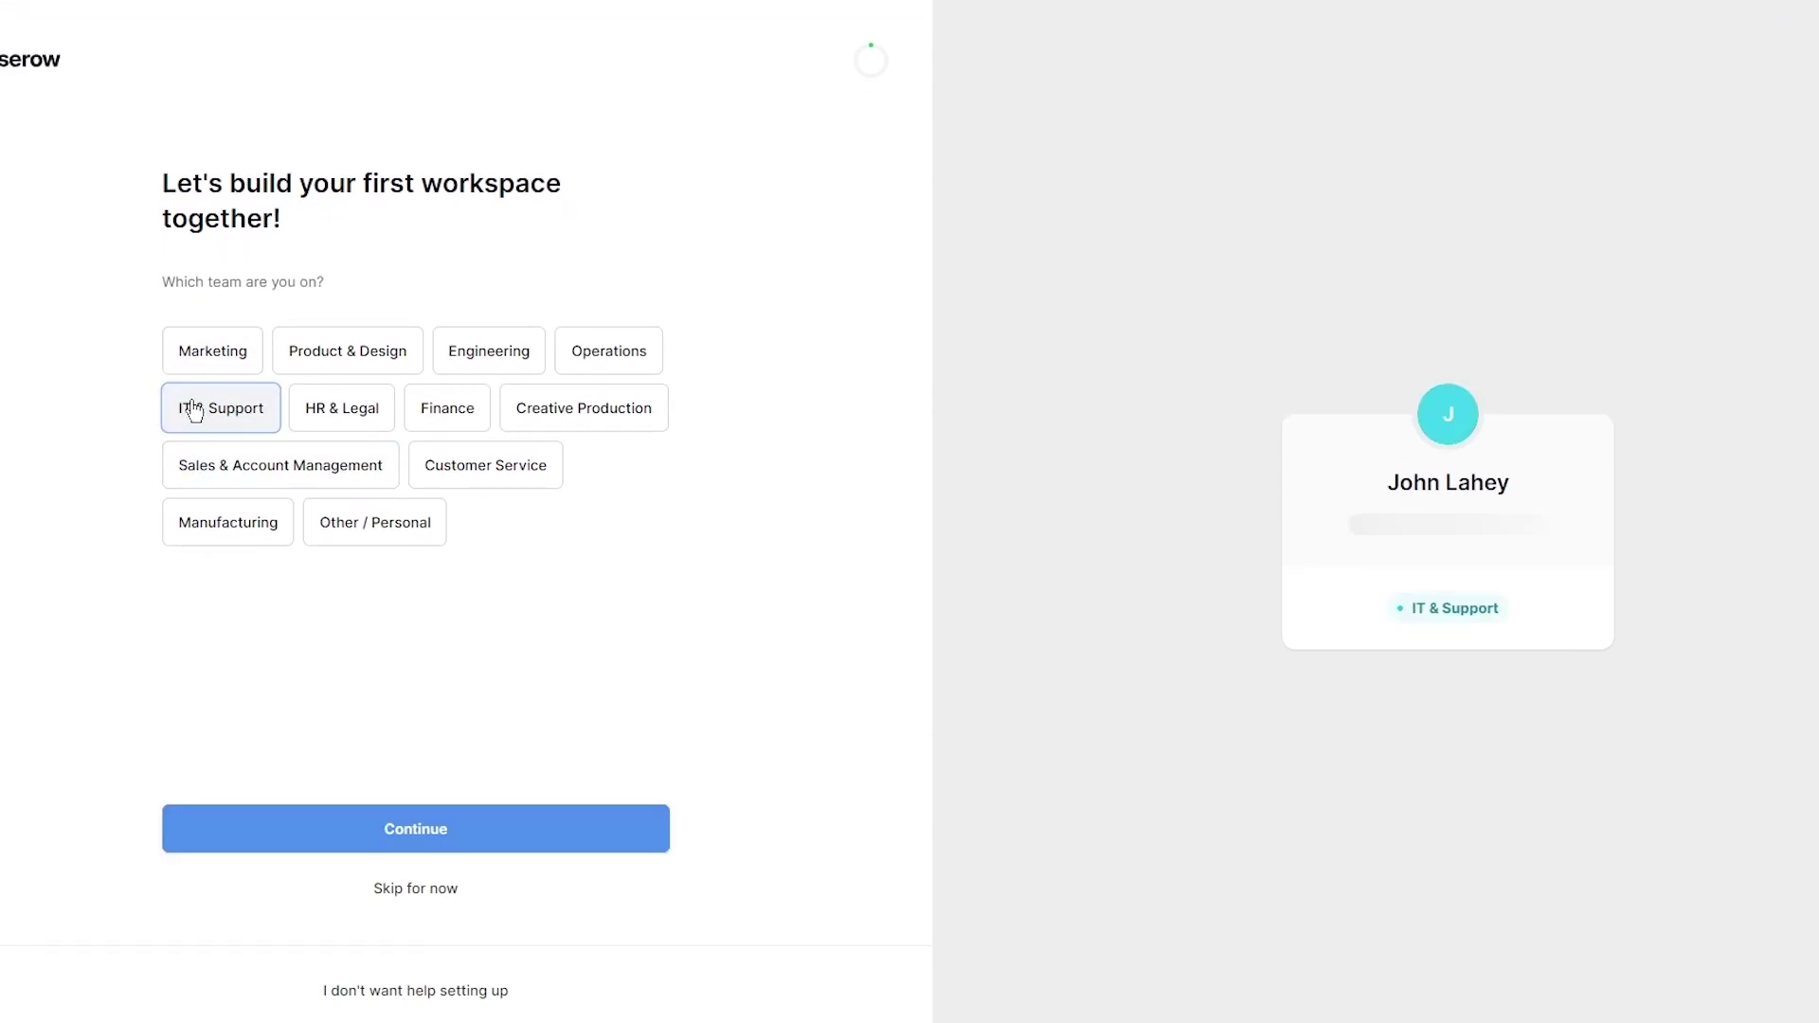
{"action": "left_click", "coordinate": [440, 369]}
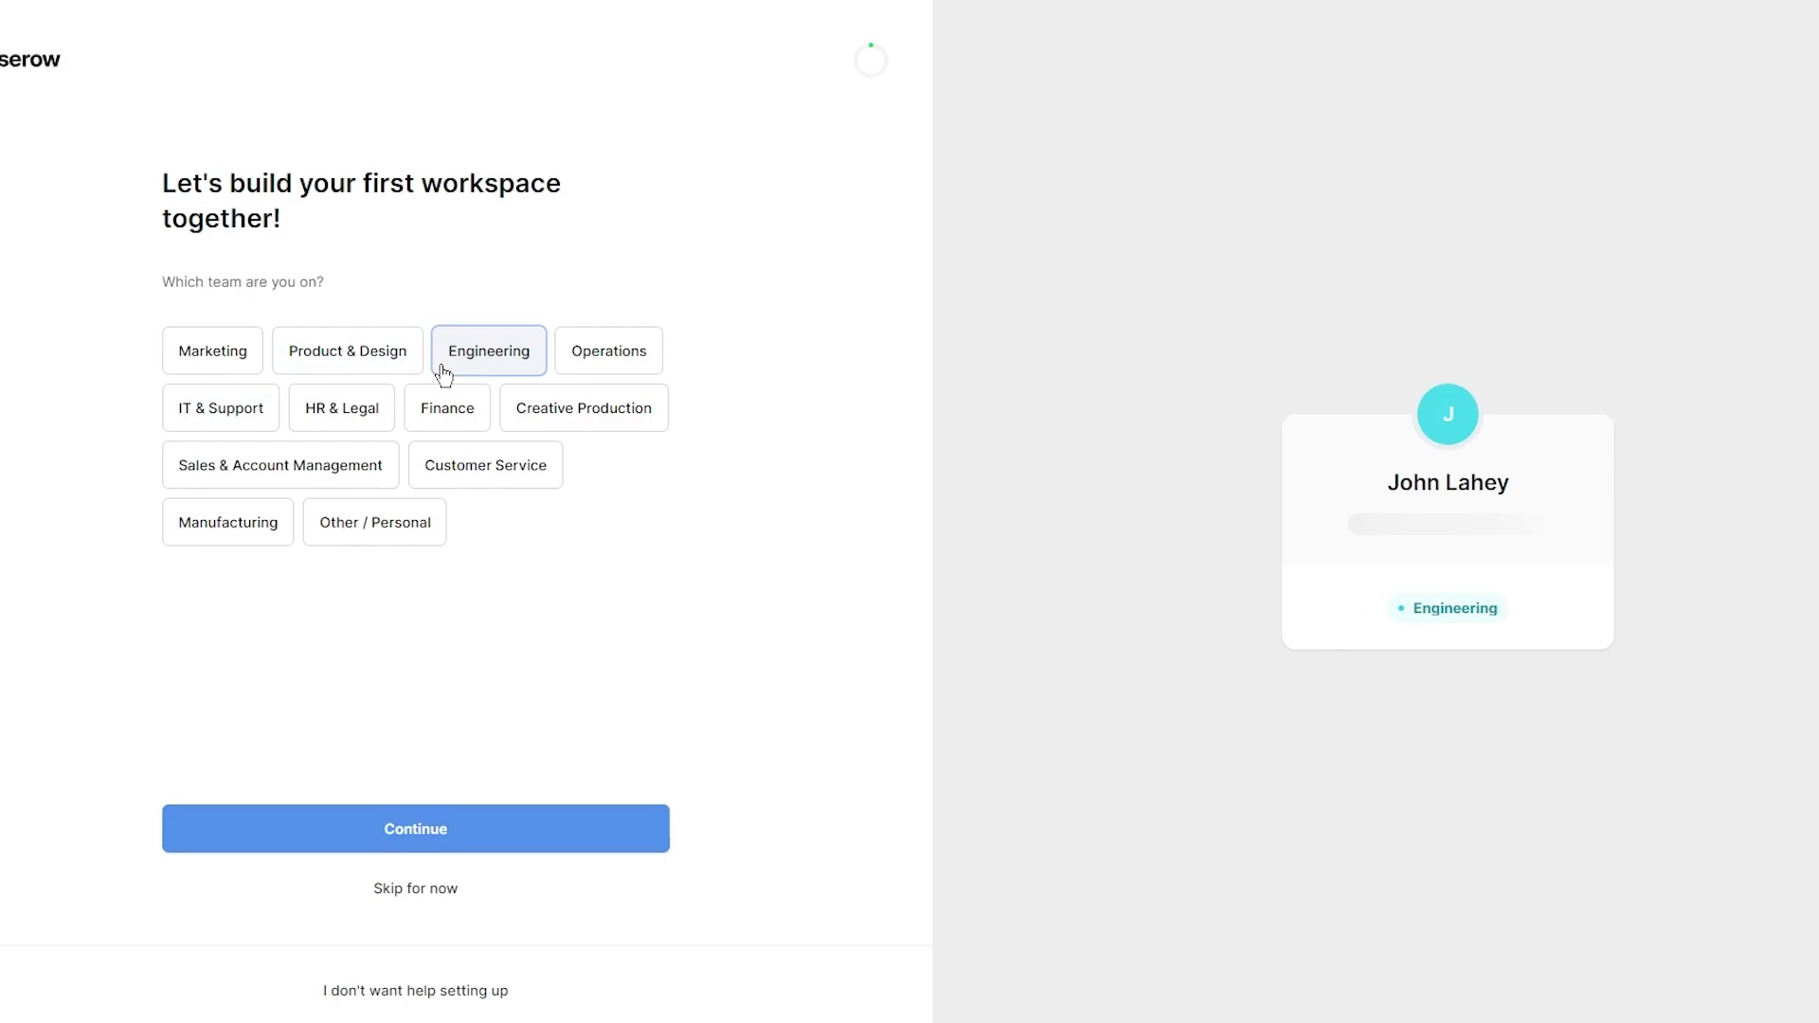
{"action": "left_click", "coordinate": [390, 365]}
{"action": "left_click", "coordinate": [423, 833]}
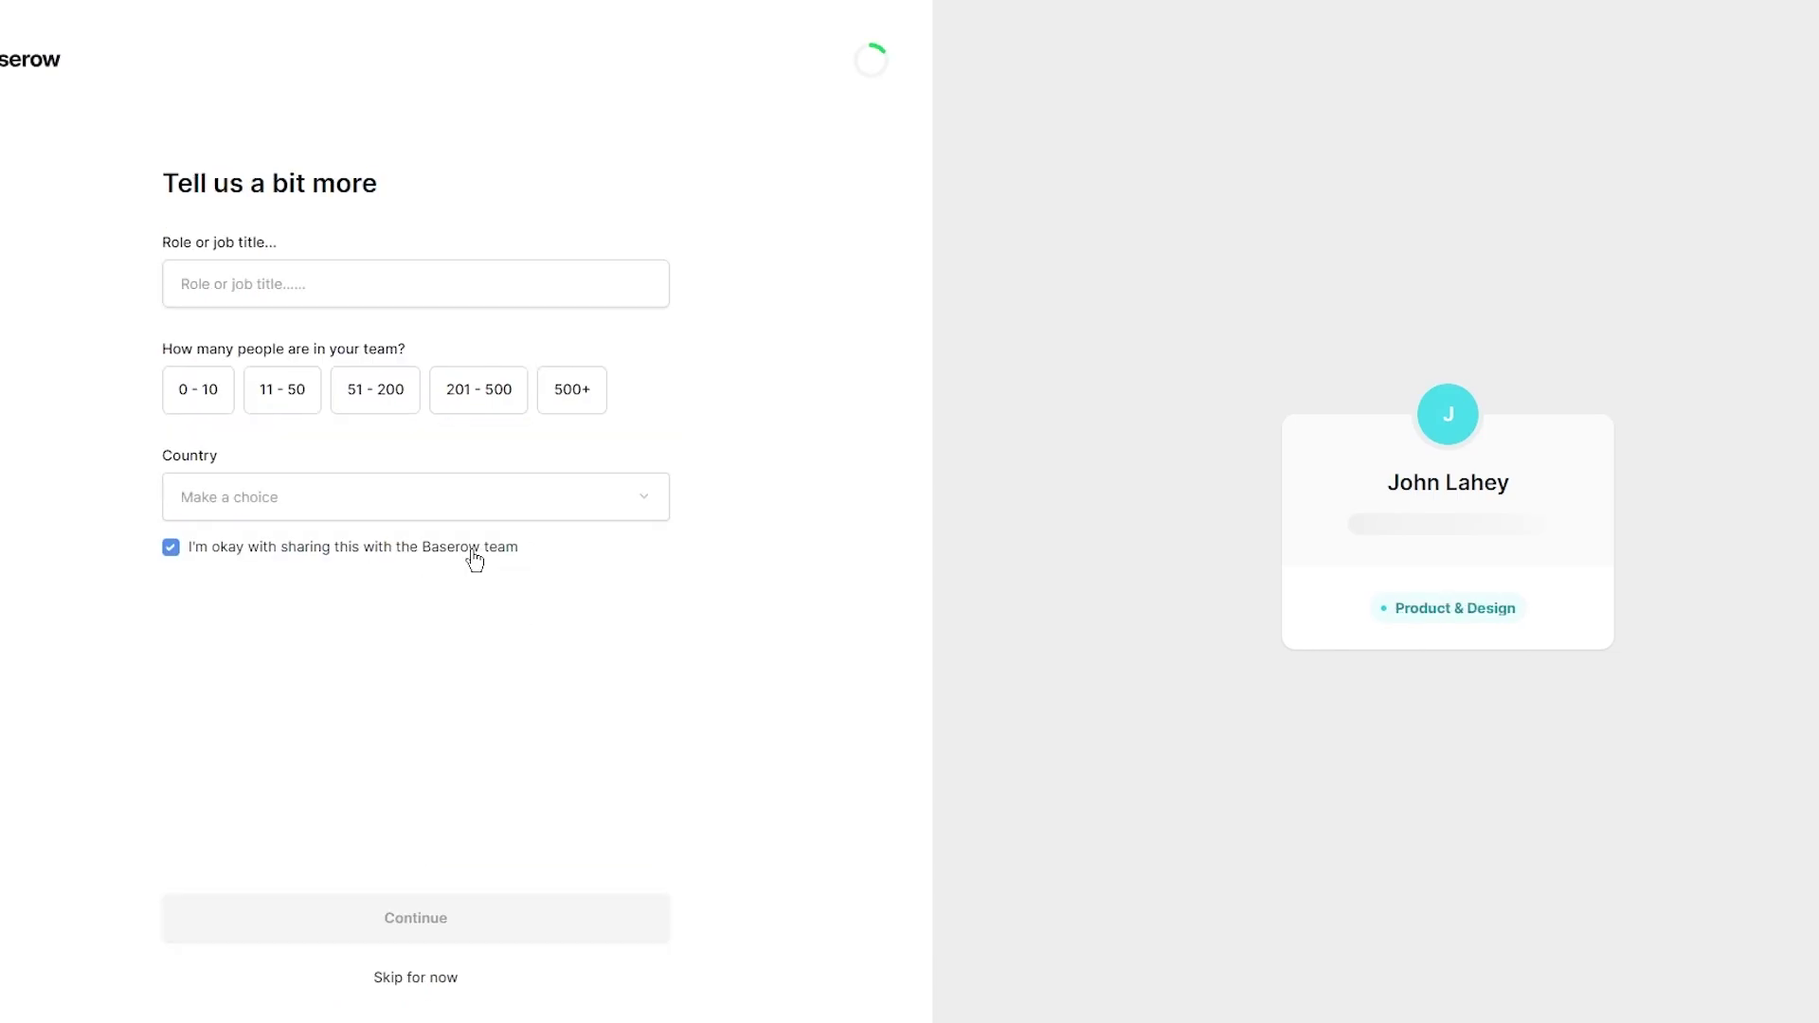
Enter role 'Head of Team', team size 11 - 50, country United States, and submit
{"action": "left_click", "coordinate": [314, 276]}
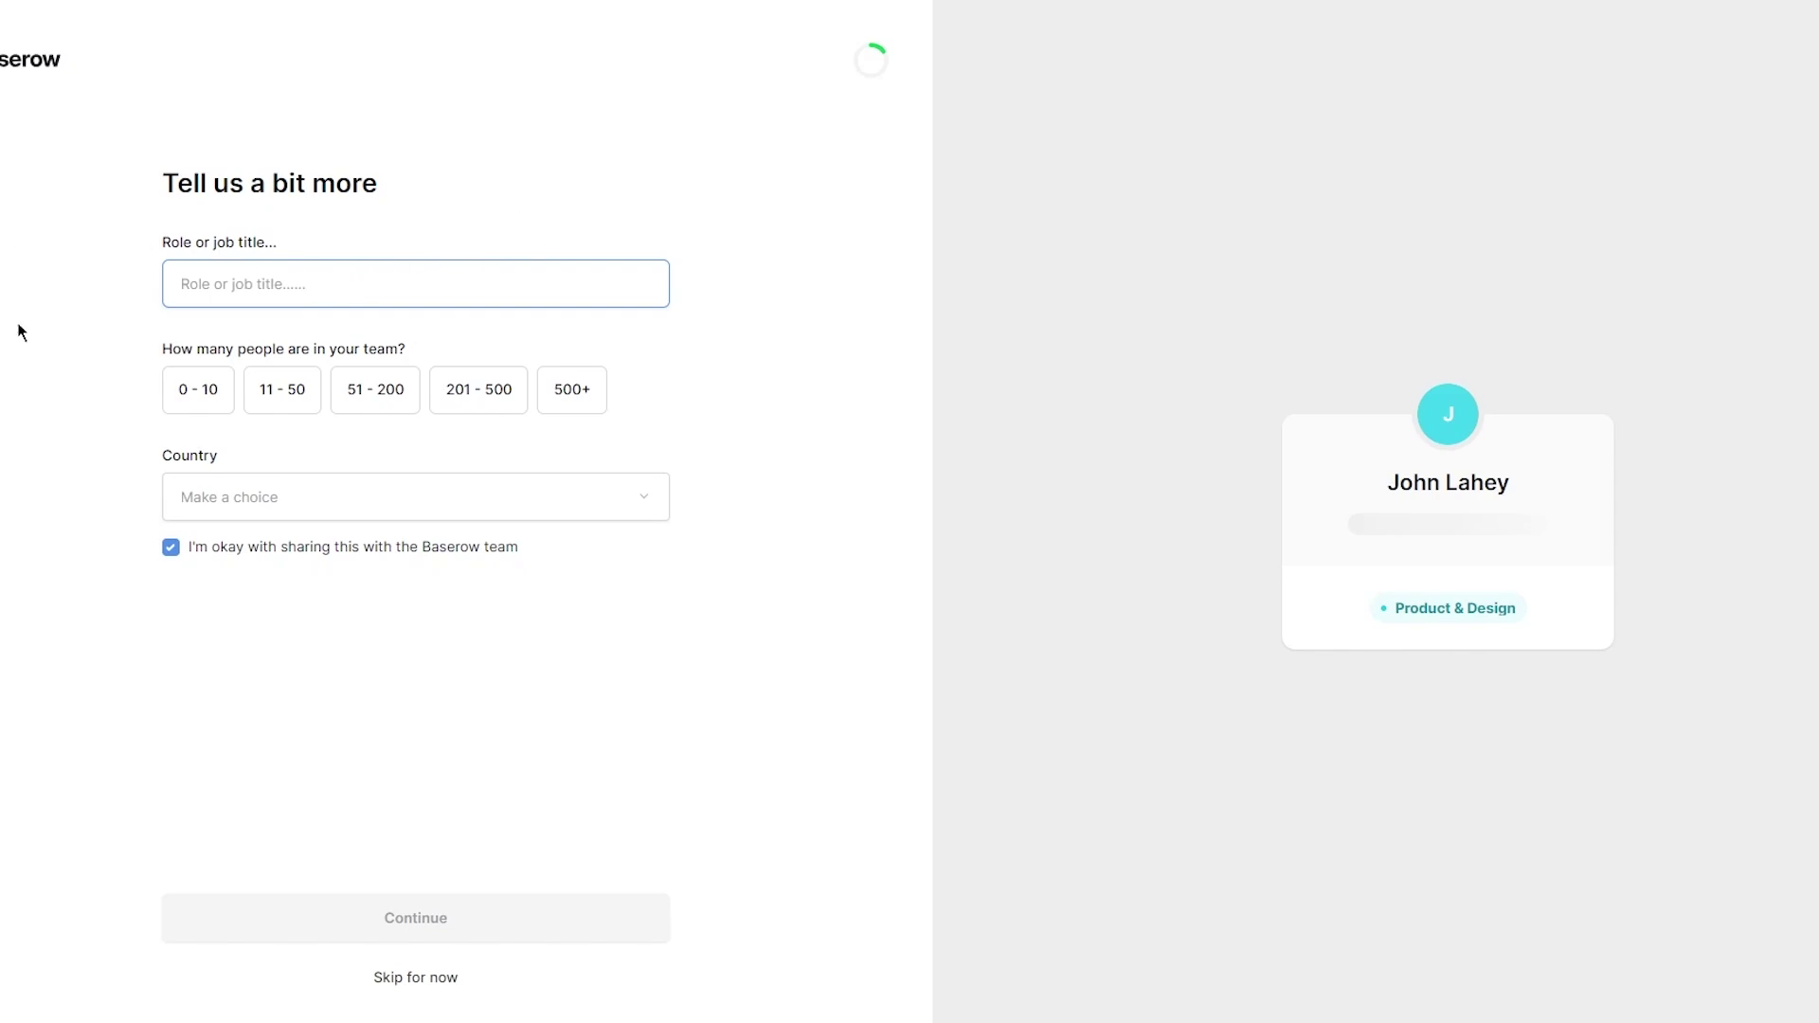
{"action": "type", "text": "Head of Team"}
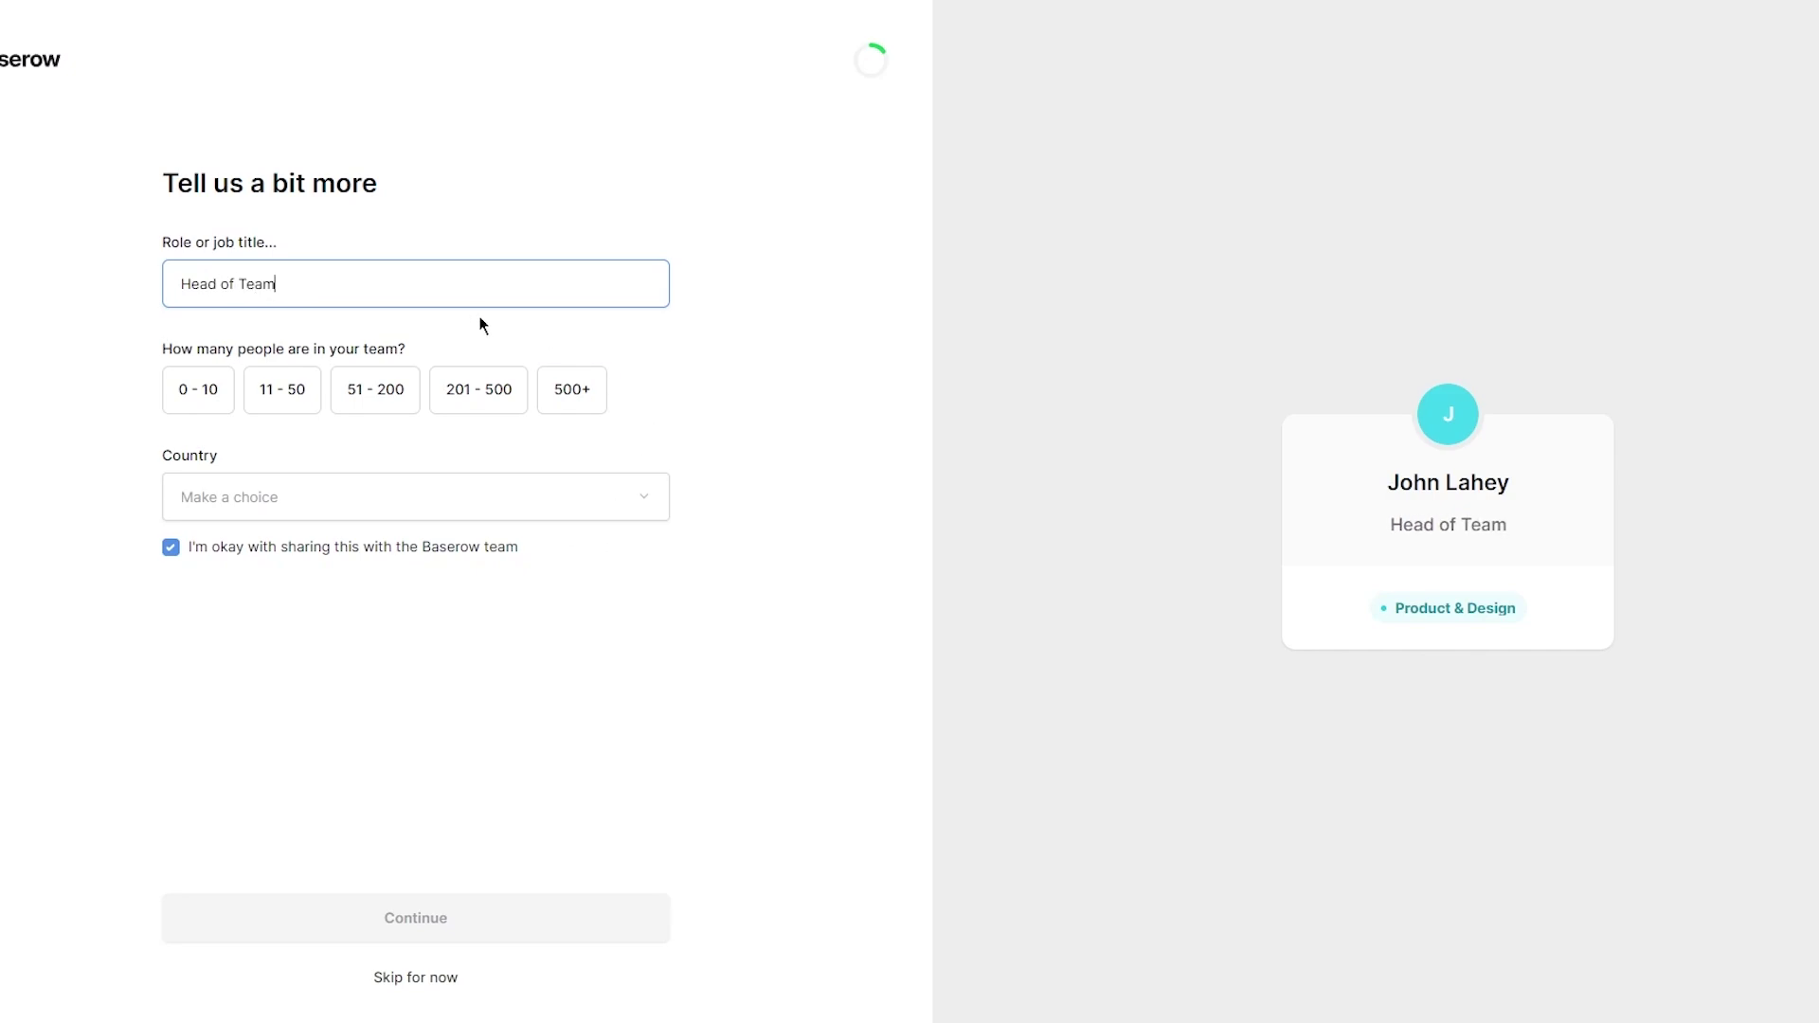
{"action": "left_click", "coordinate": [309, 381]}
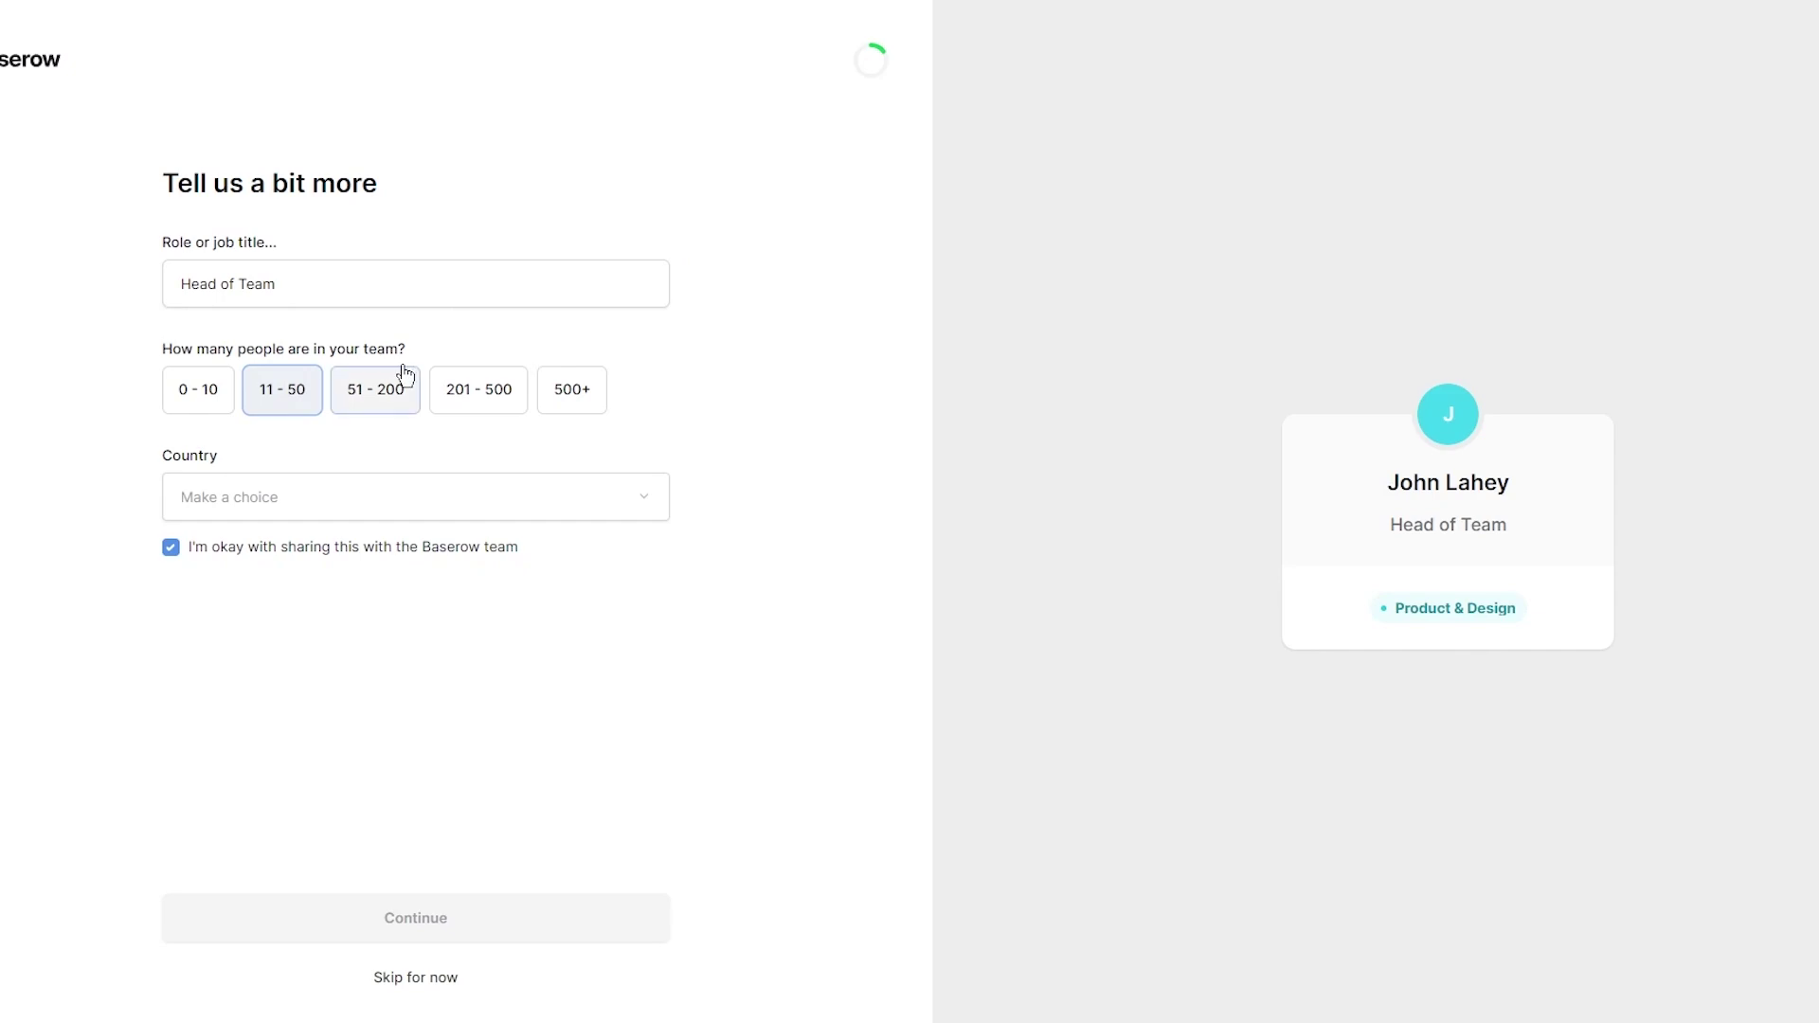
{"action": "left_click", "coordinate": [292, 499]}
{"action": "scroll", "coordinate": [373, 565], "scroll_direction": "down", "scroll_amount": 20}
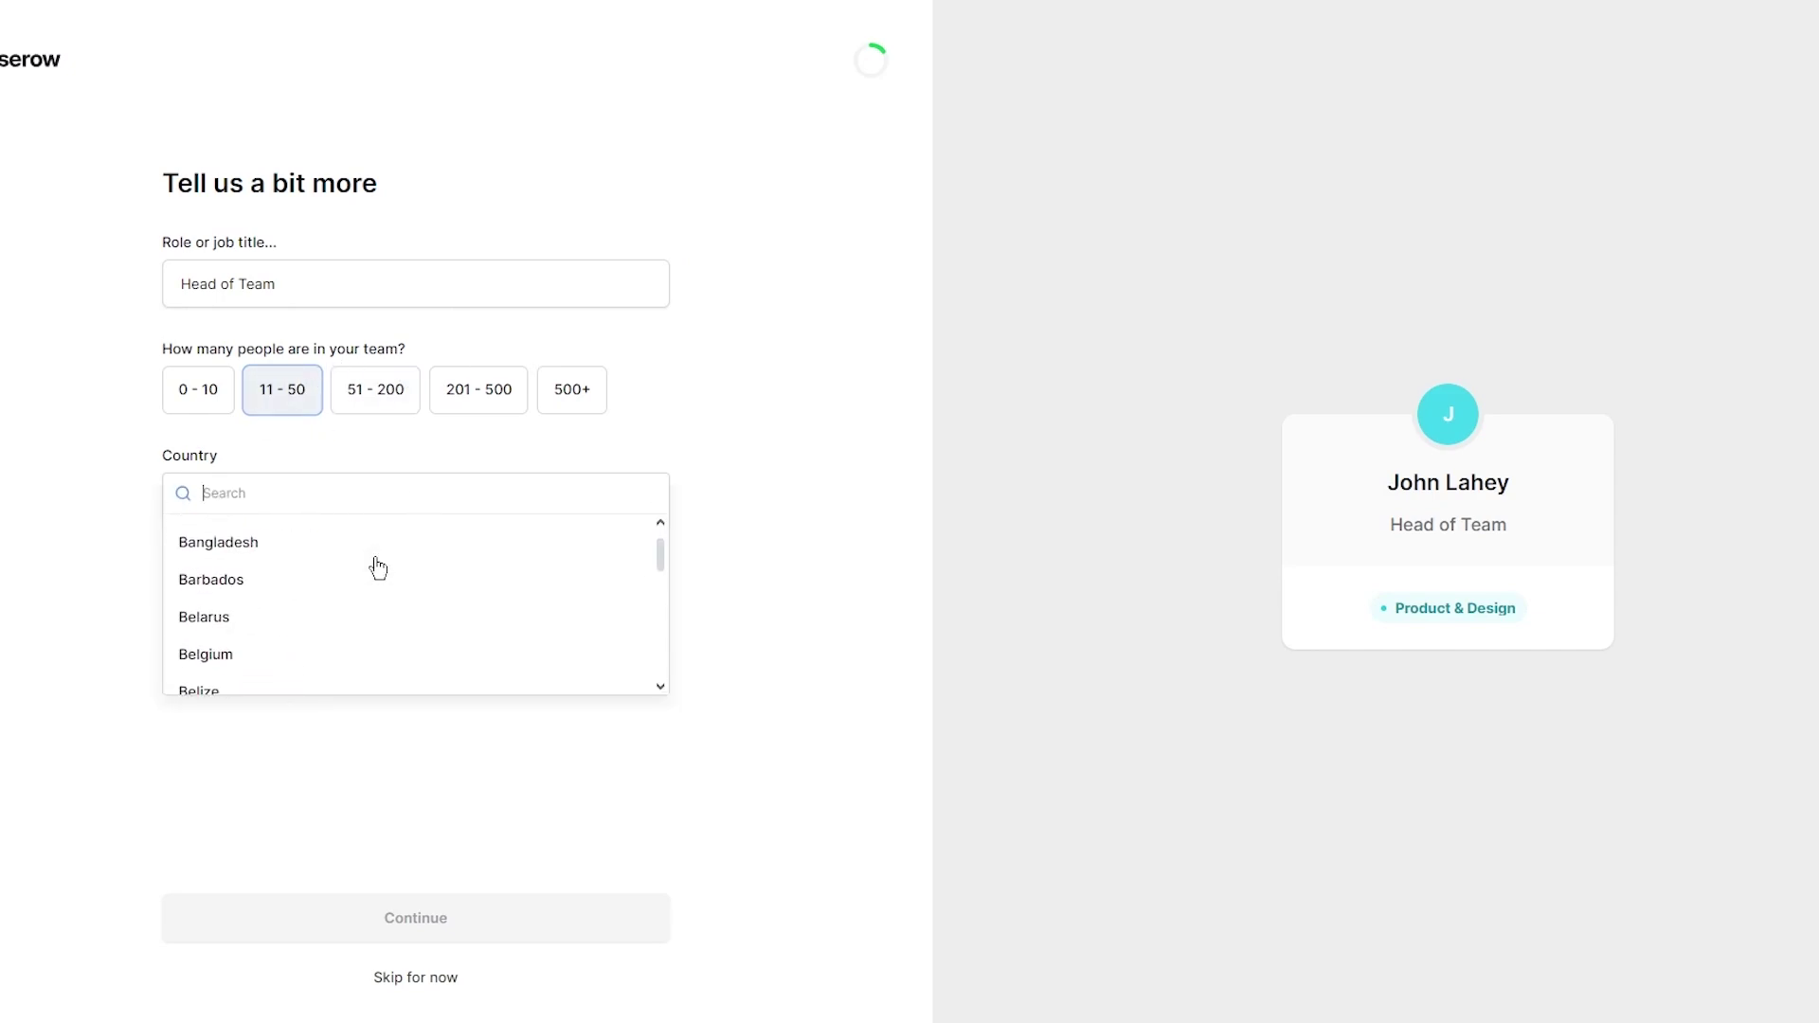
{"action": "scroll", "coordinate": [378, 569], "scroll_direction": "down", "scroll_amount": 20}
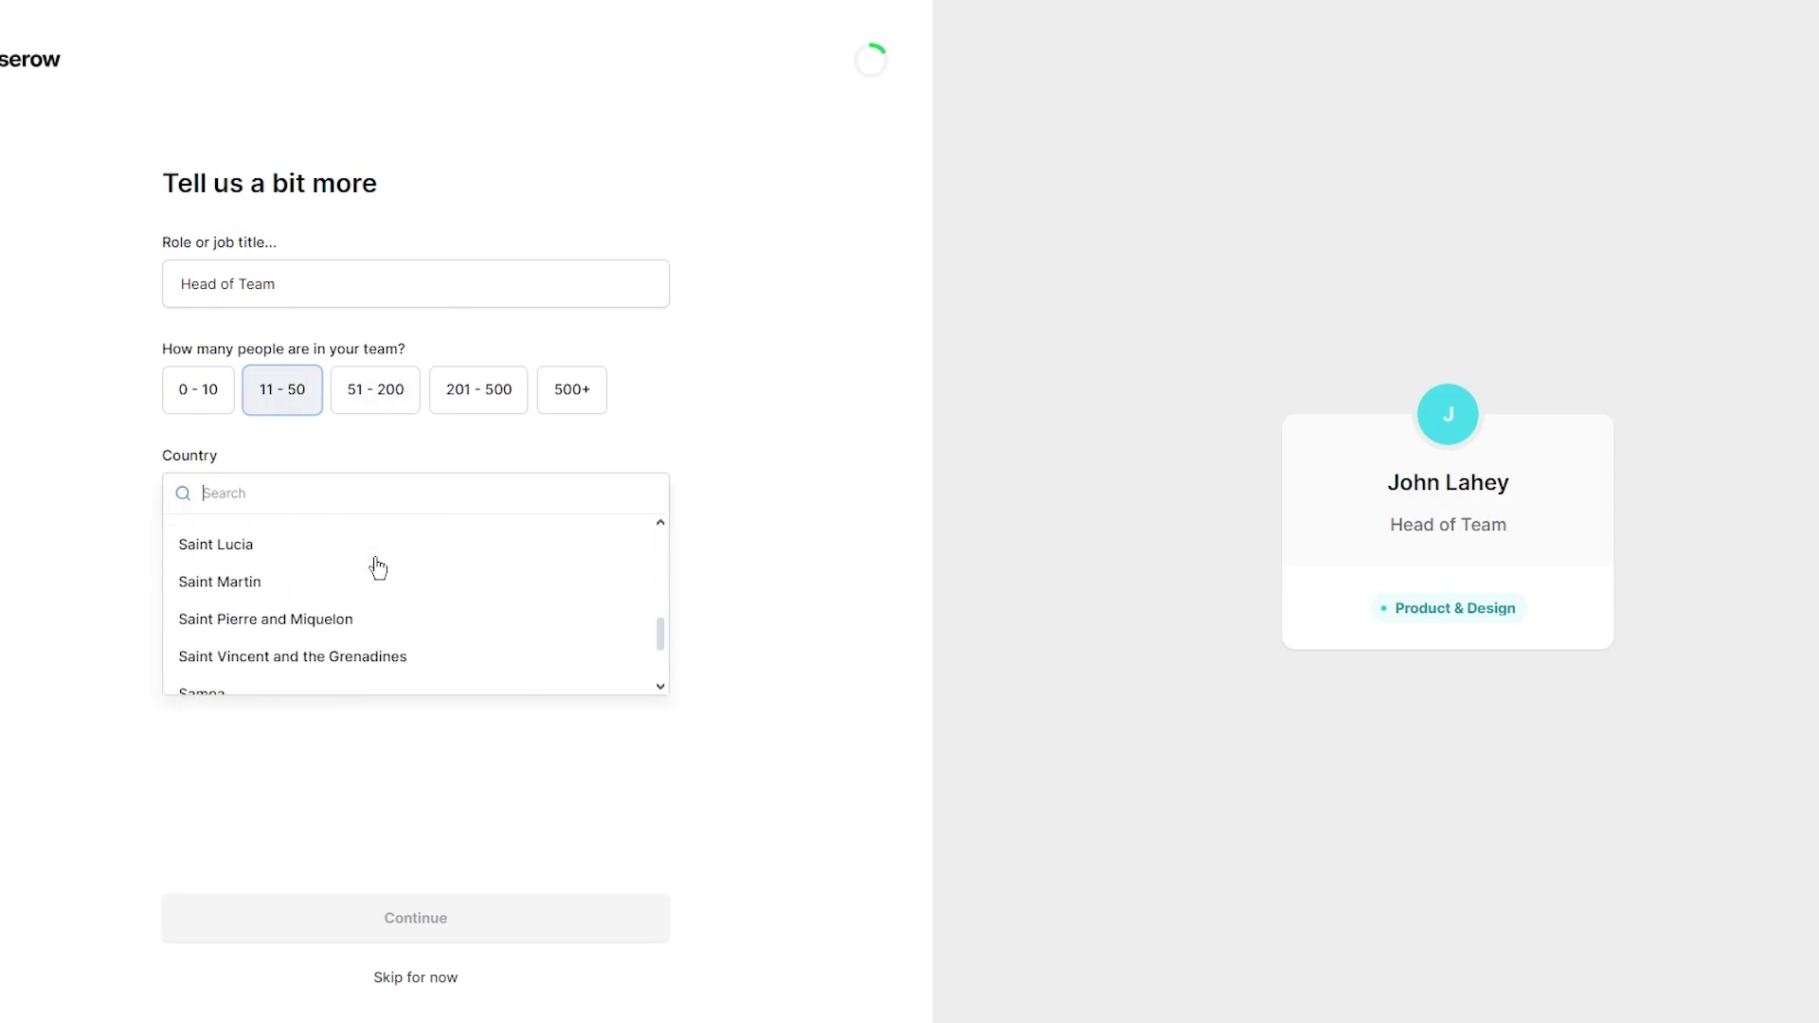
{"action": "scroll", "coordinate": [375, 569], "scroll_direction": "up", "scroll_amount": 10}
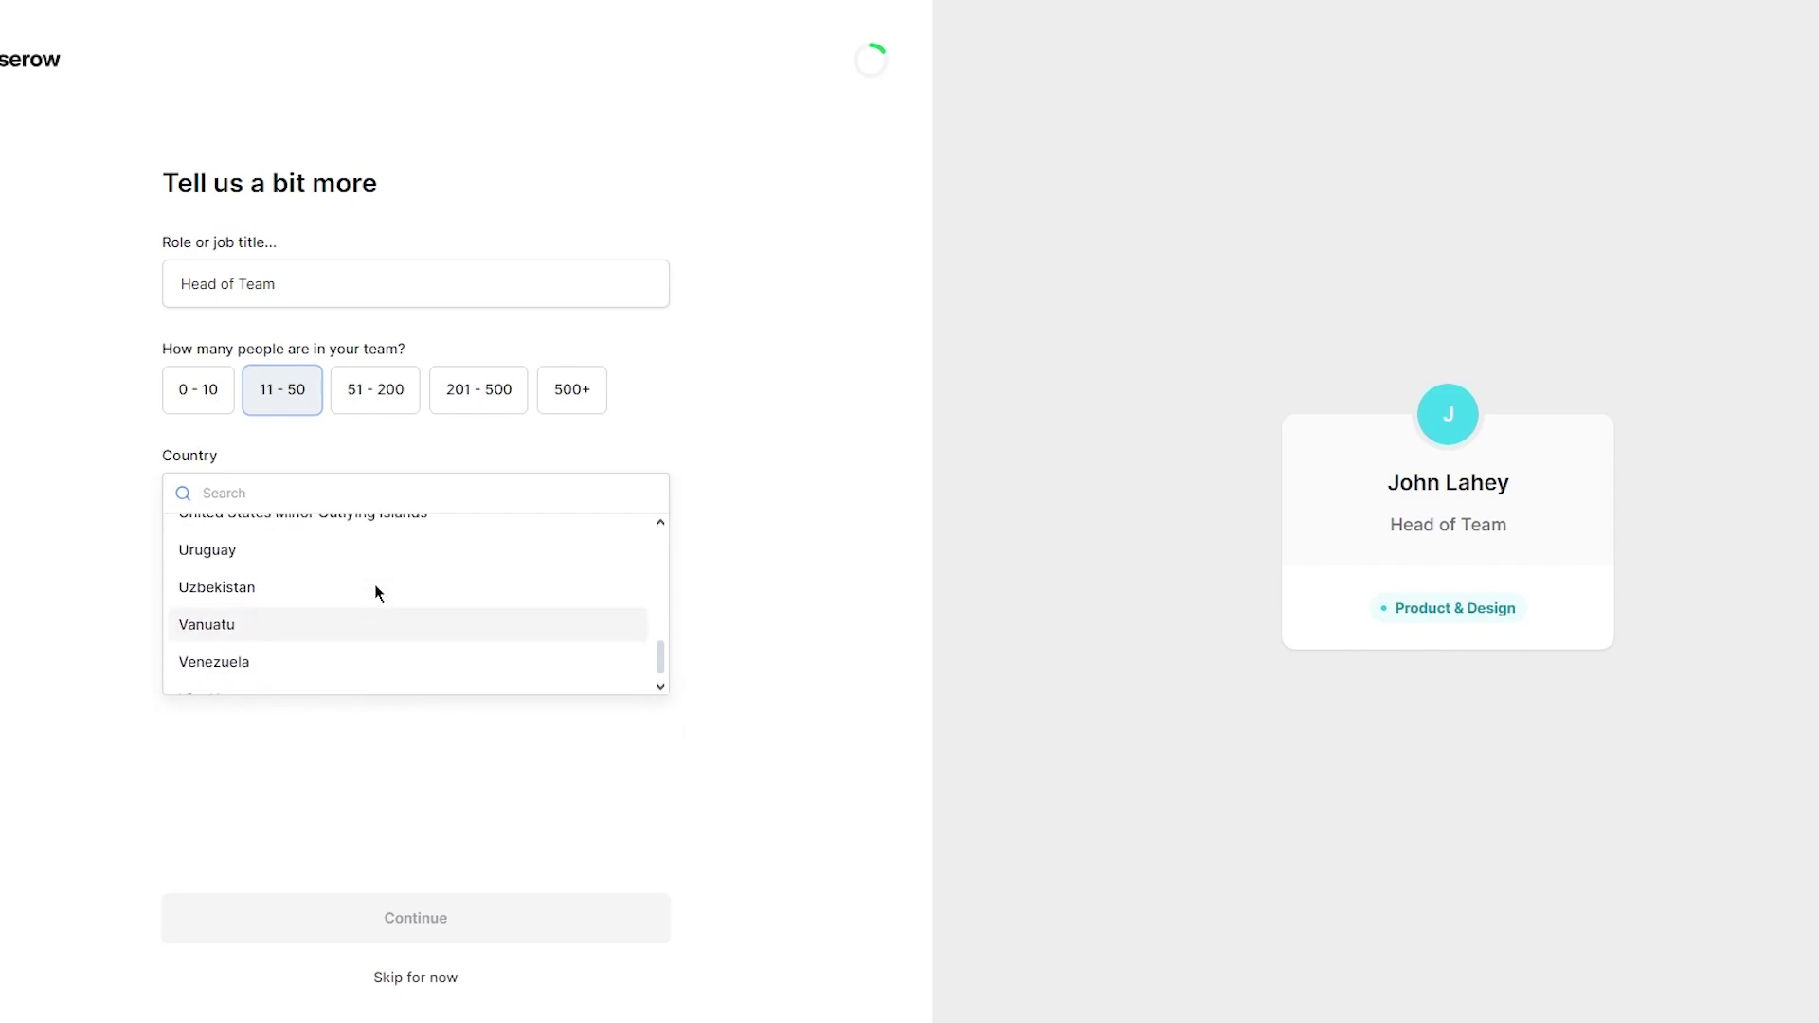
{"action": "left_click", "coordinate": [377, 632]}
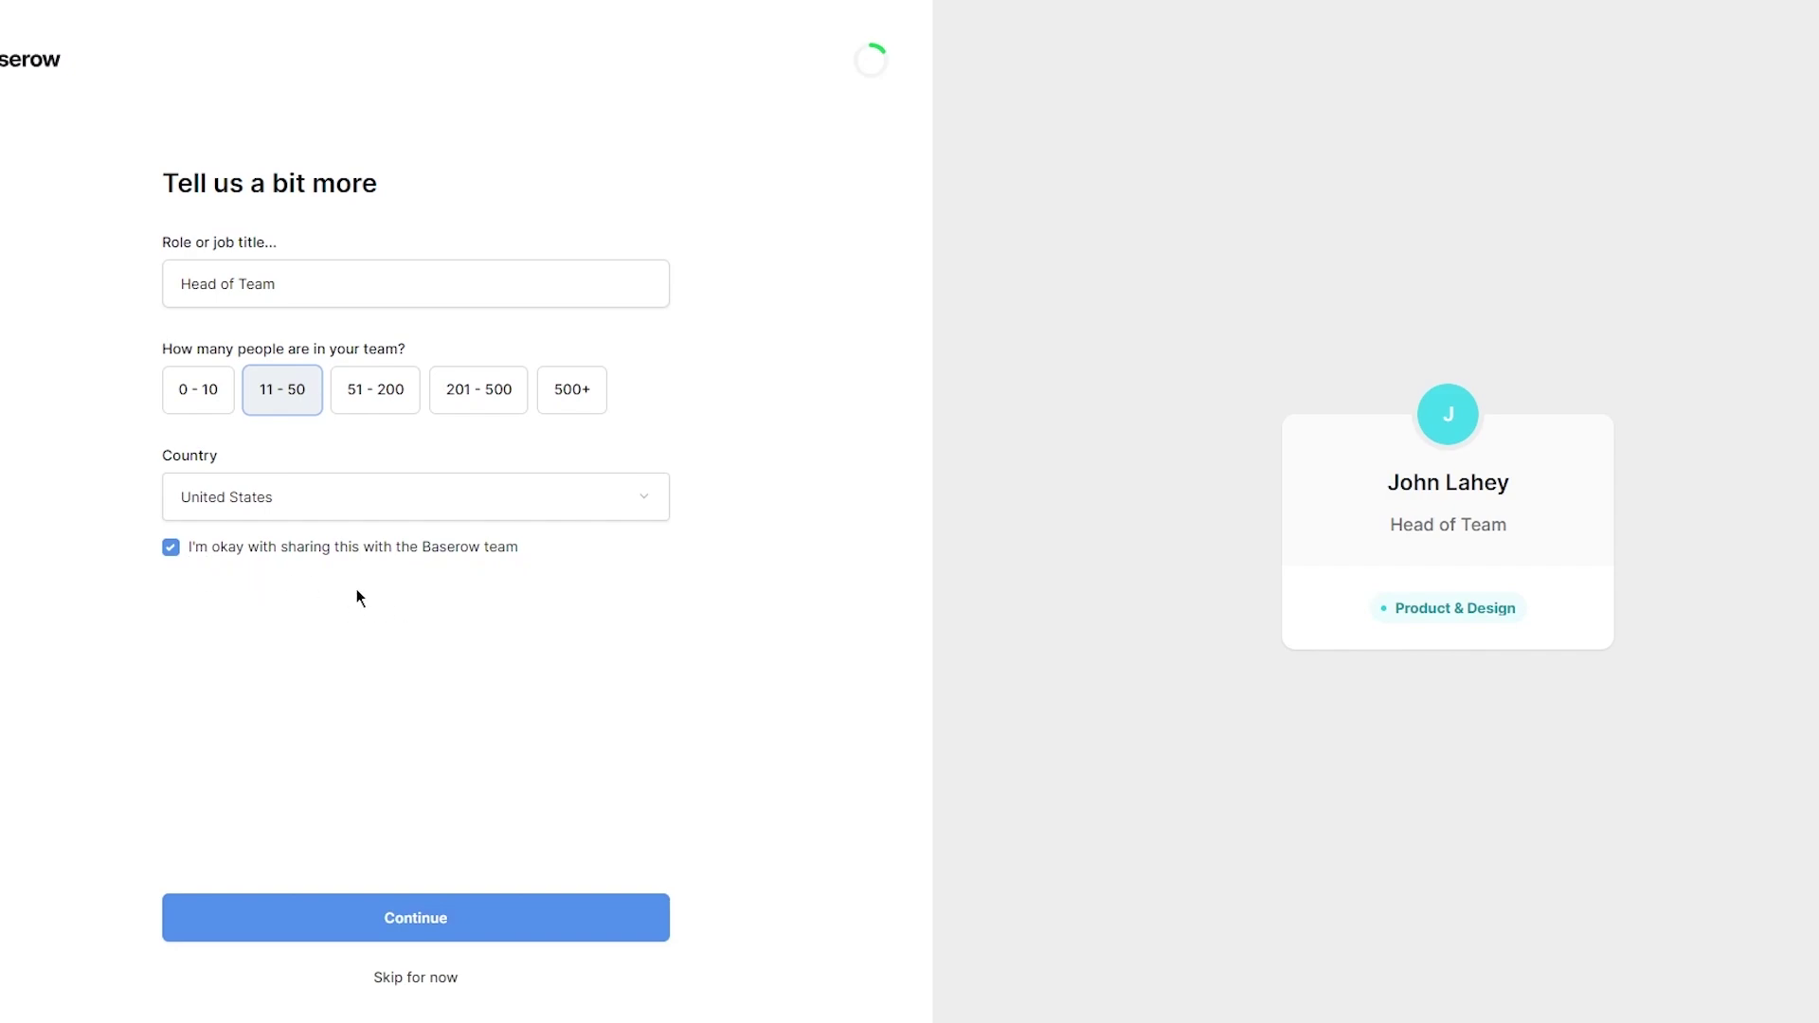
{"action": "left_click", "coordinate": [419, 917]}
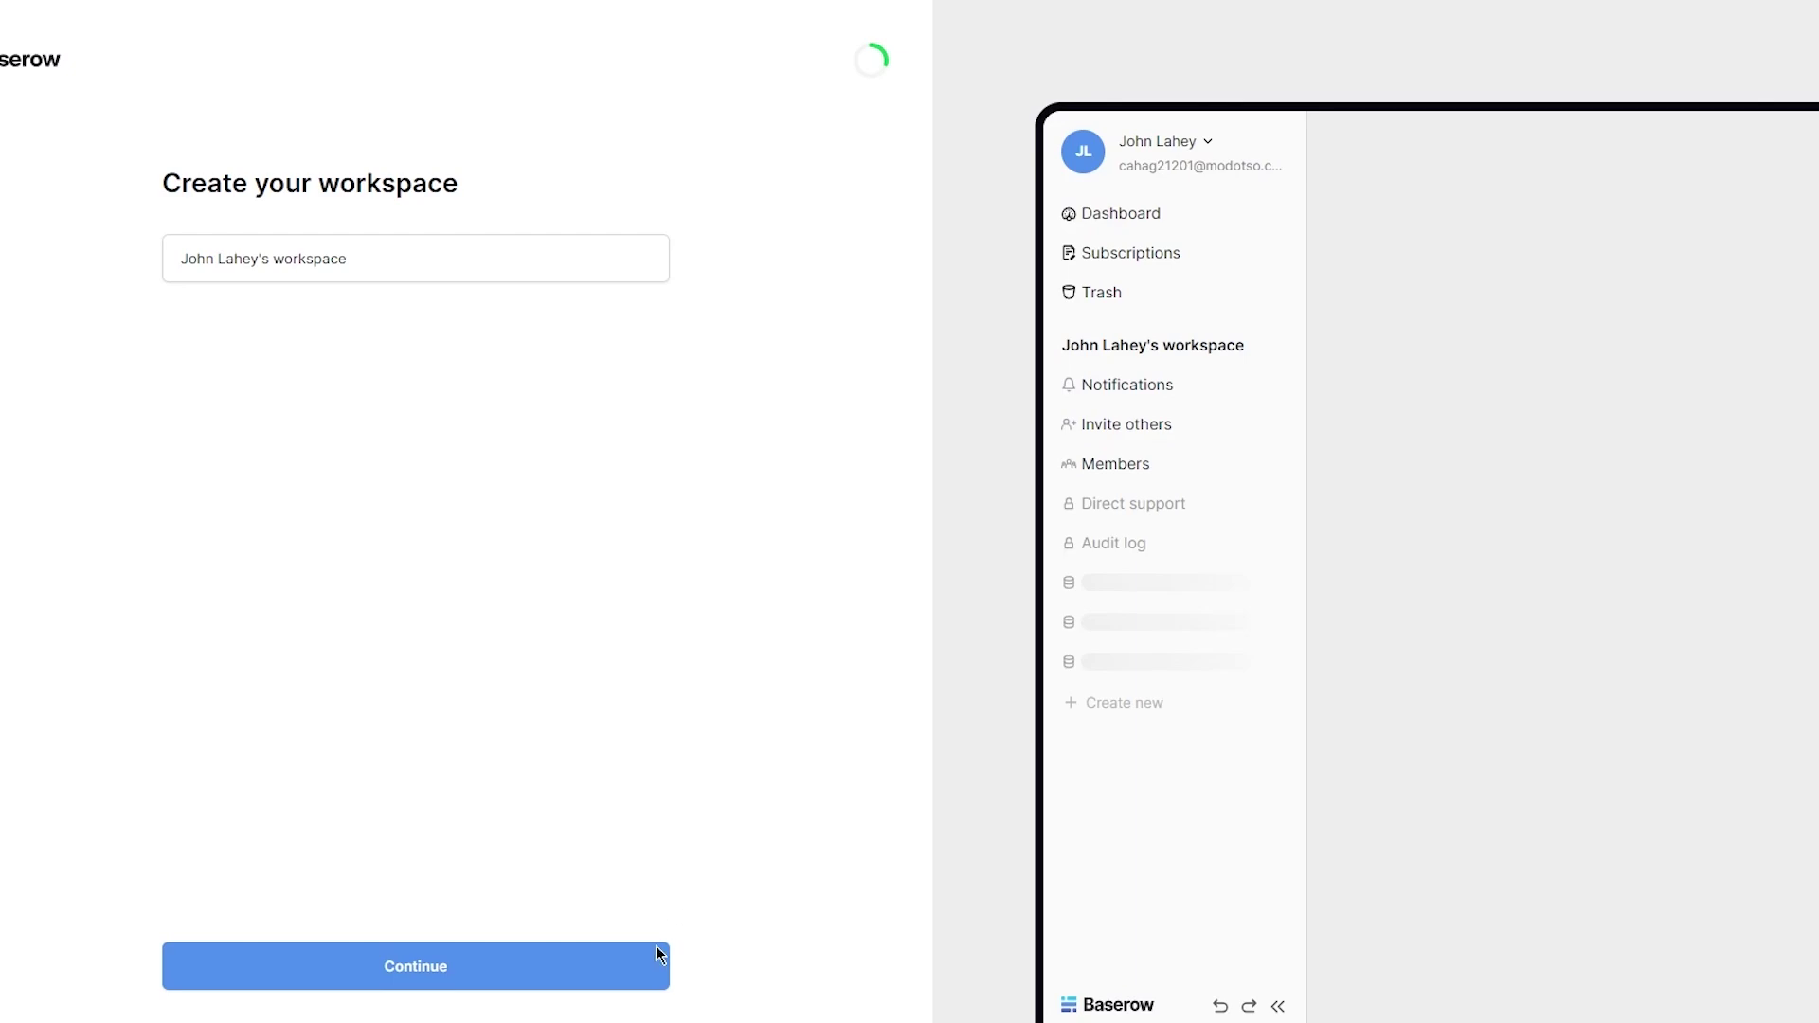
Accept the prefilled workspace name and continue past Invite collaborators without e-mails
{"action": "left_click", "coordinate": [549, 961]}
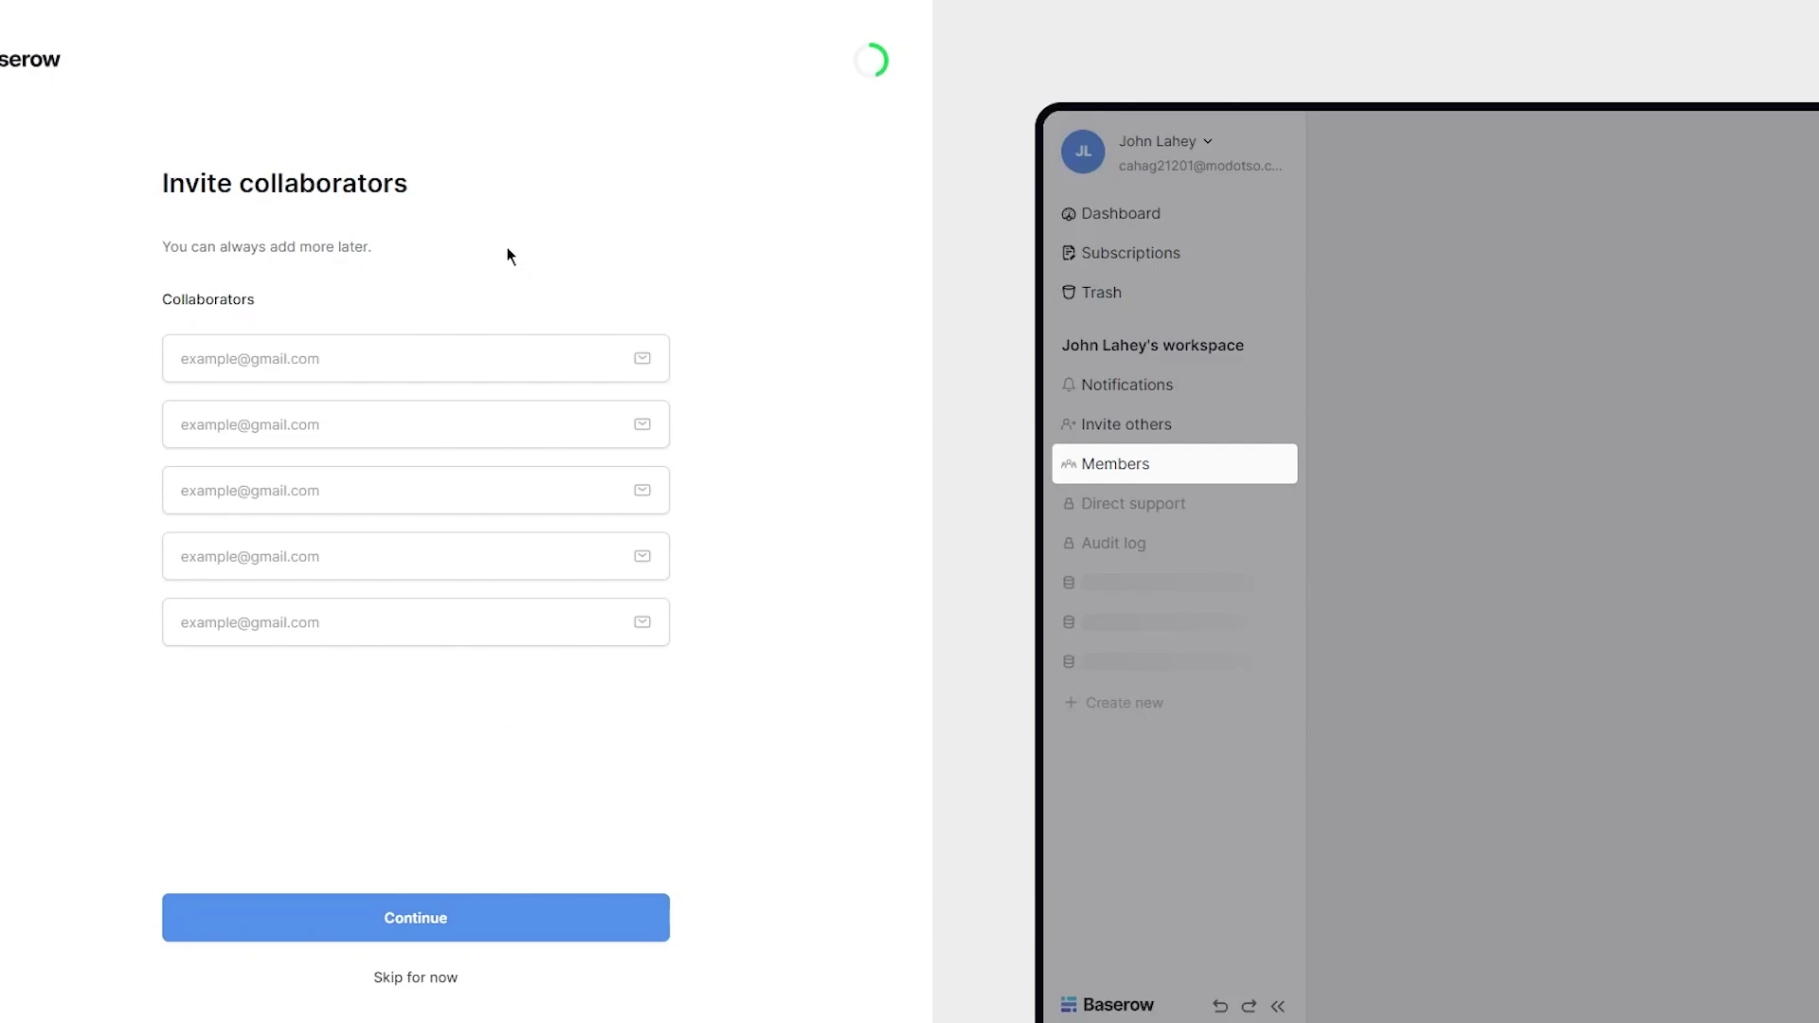
{"action": "left_click_drag", "start_coordinate": [328, 177], "coordinate": [151, 188]}
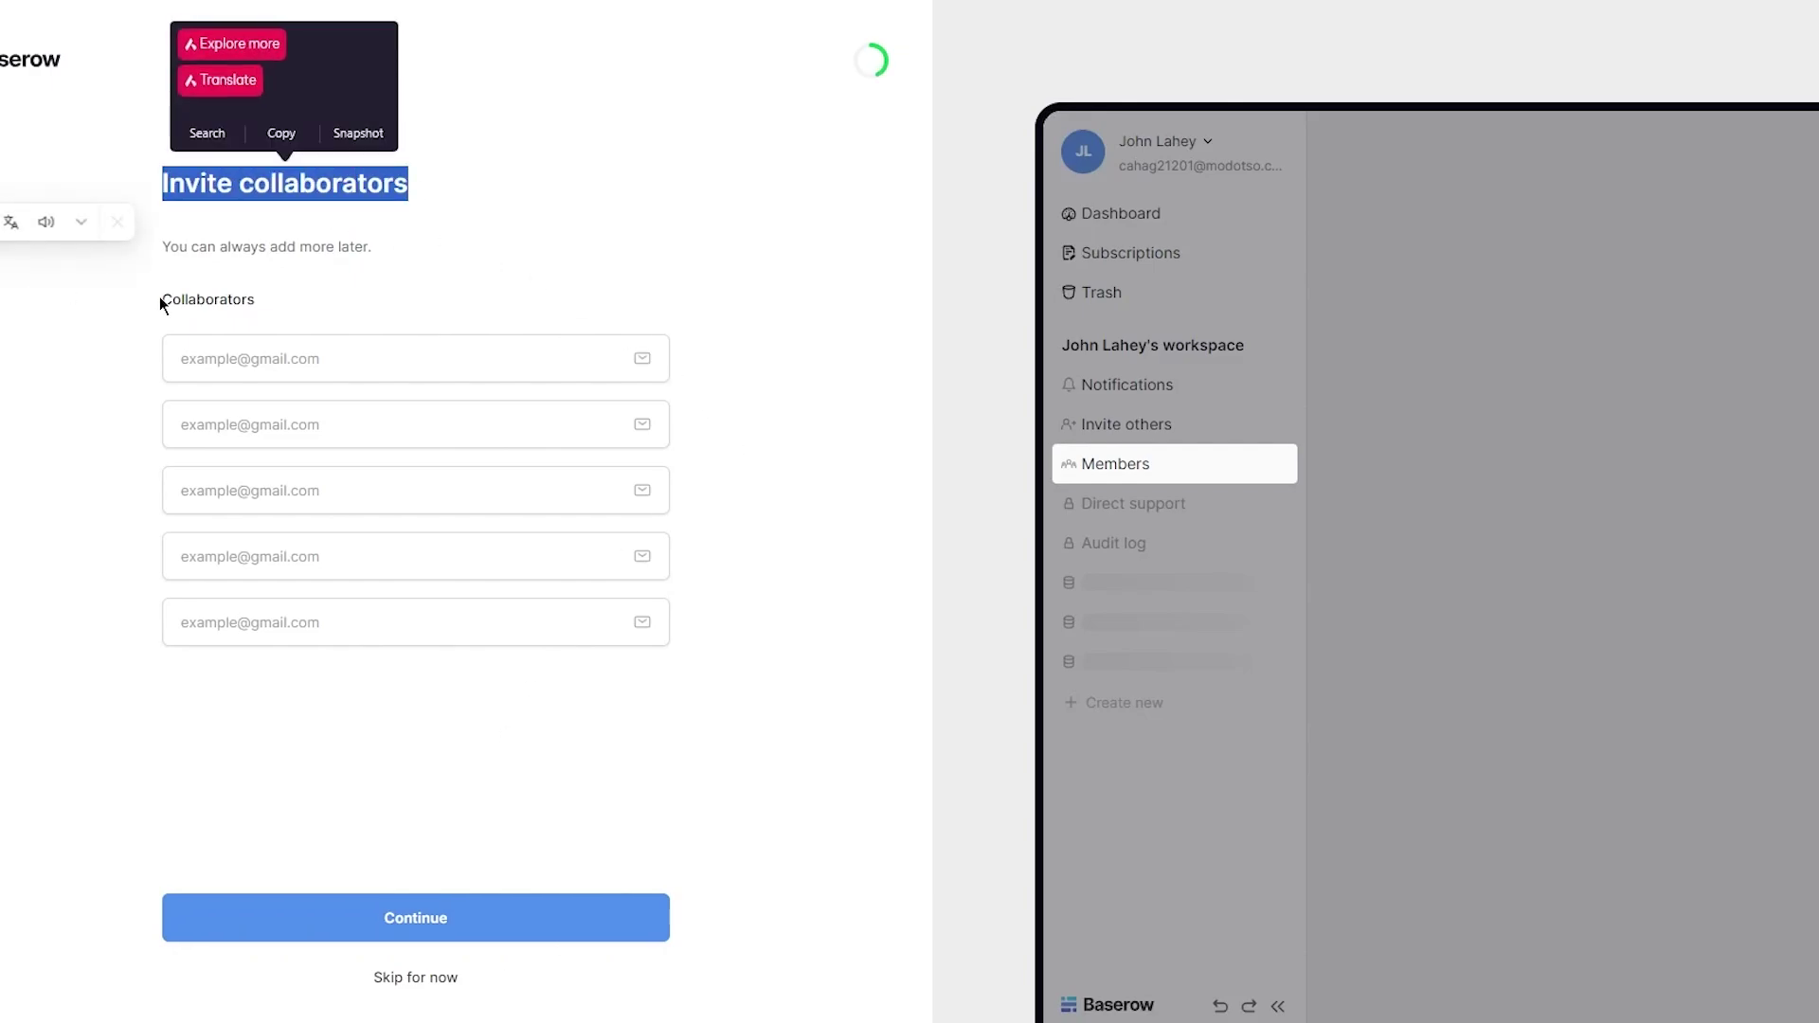
{"action": "left_click", "coordinate": [159, 270]}
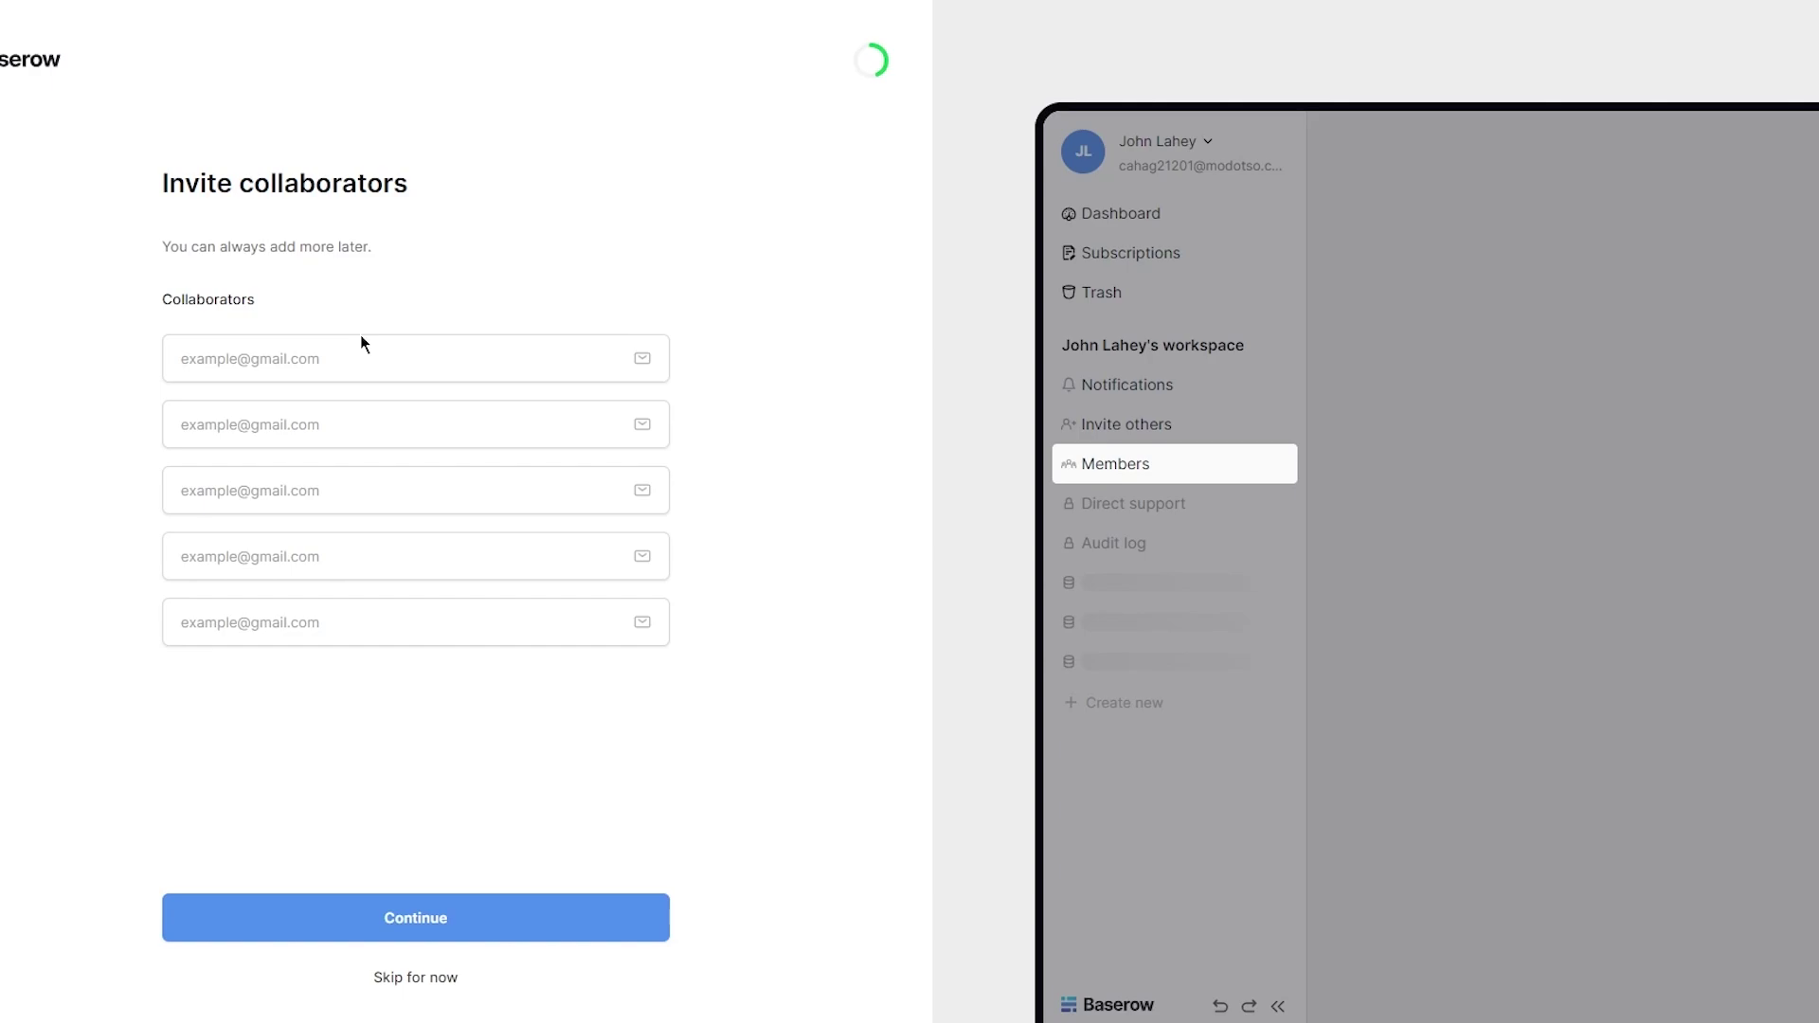
{"action": "left_click", "coordinate": [467, 921]}
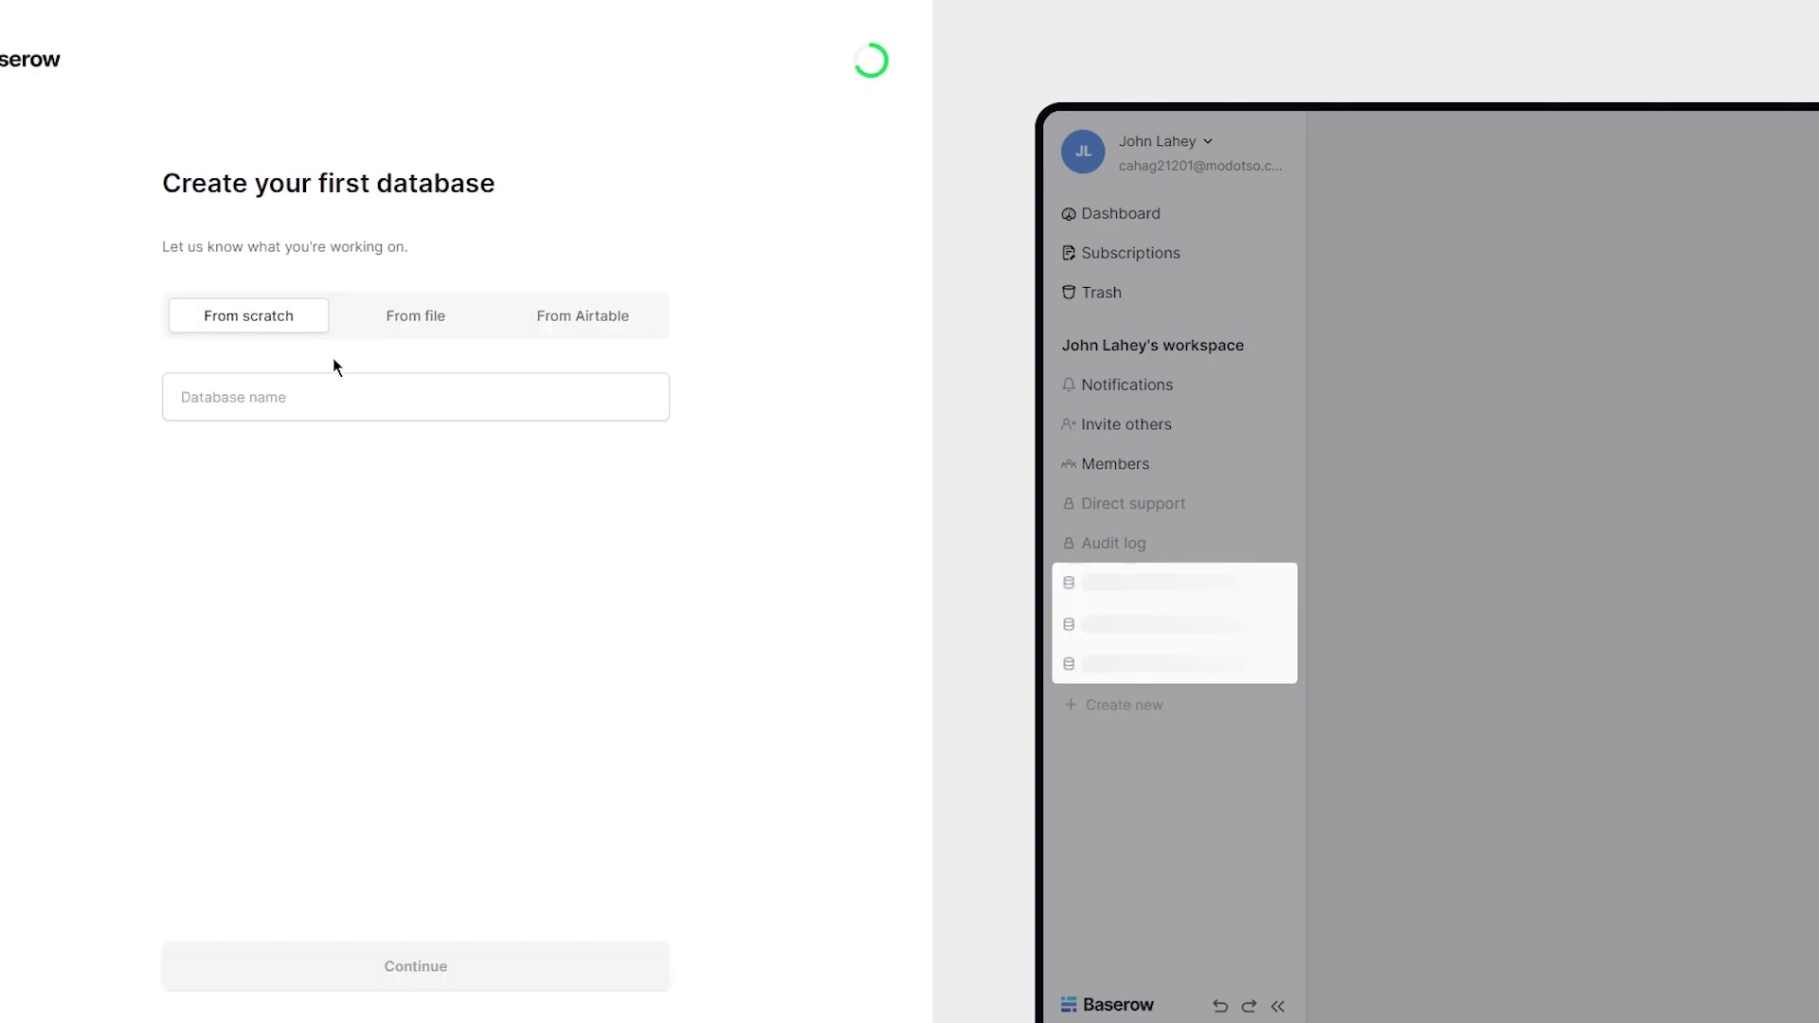
Name the first database 'New roduct' and continue
{"action": "left_click_drag", "start_coordinate": [495, 171], "coordinate": [199, 183]}
{"action": "left_click", "coordinate": [51, 322]}
{"action": "left_click_drag", "start_coordinate": [37, 287], "coordinate": [718, 231]}
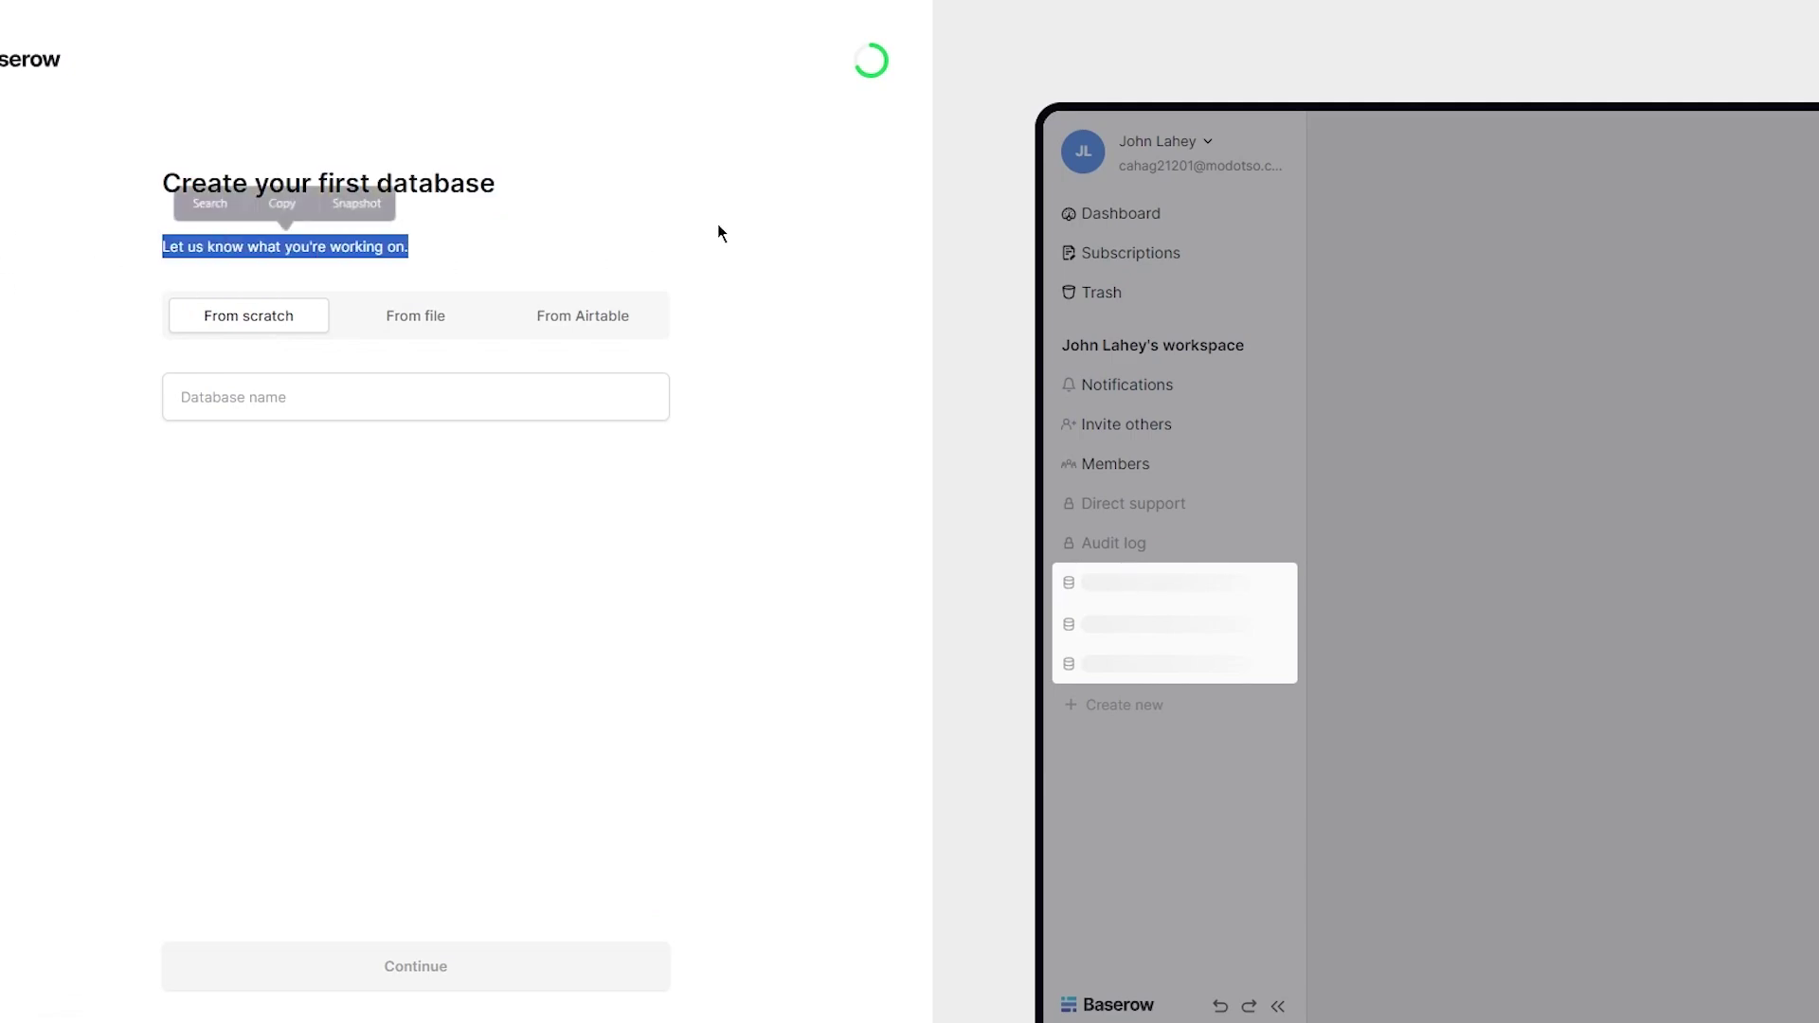
{"action": "left_click", "coordinate": [850, 196]}
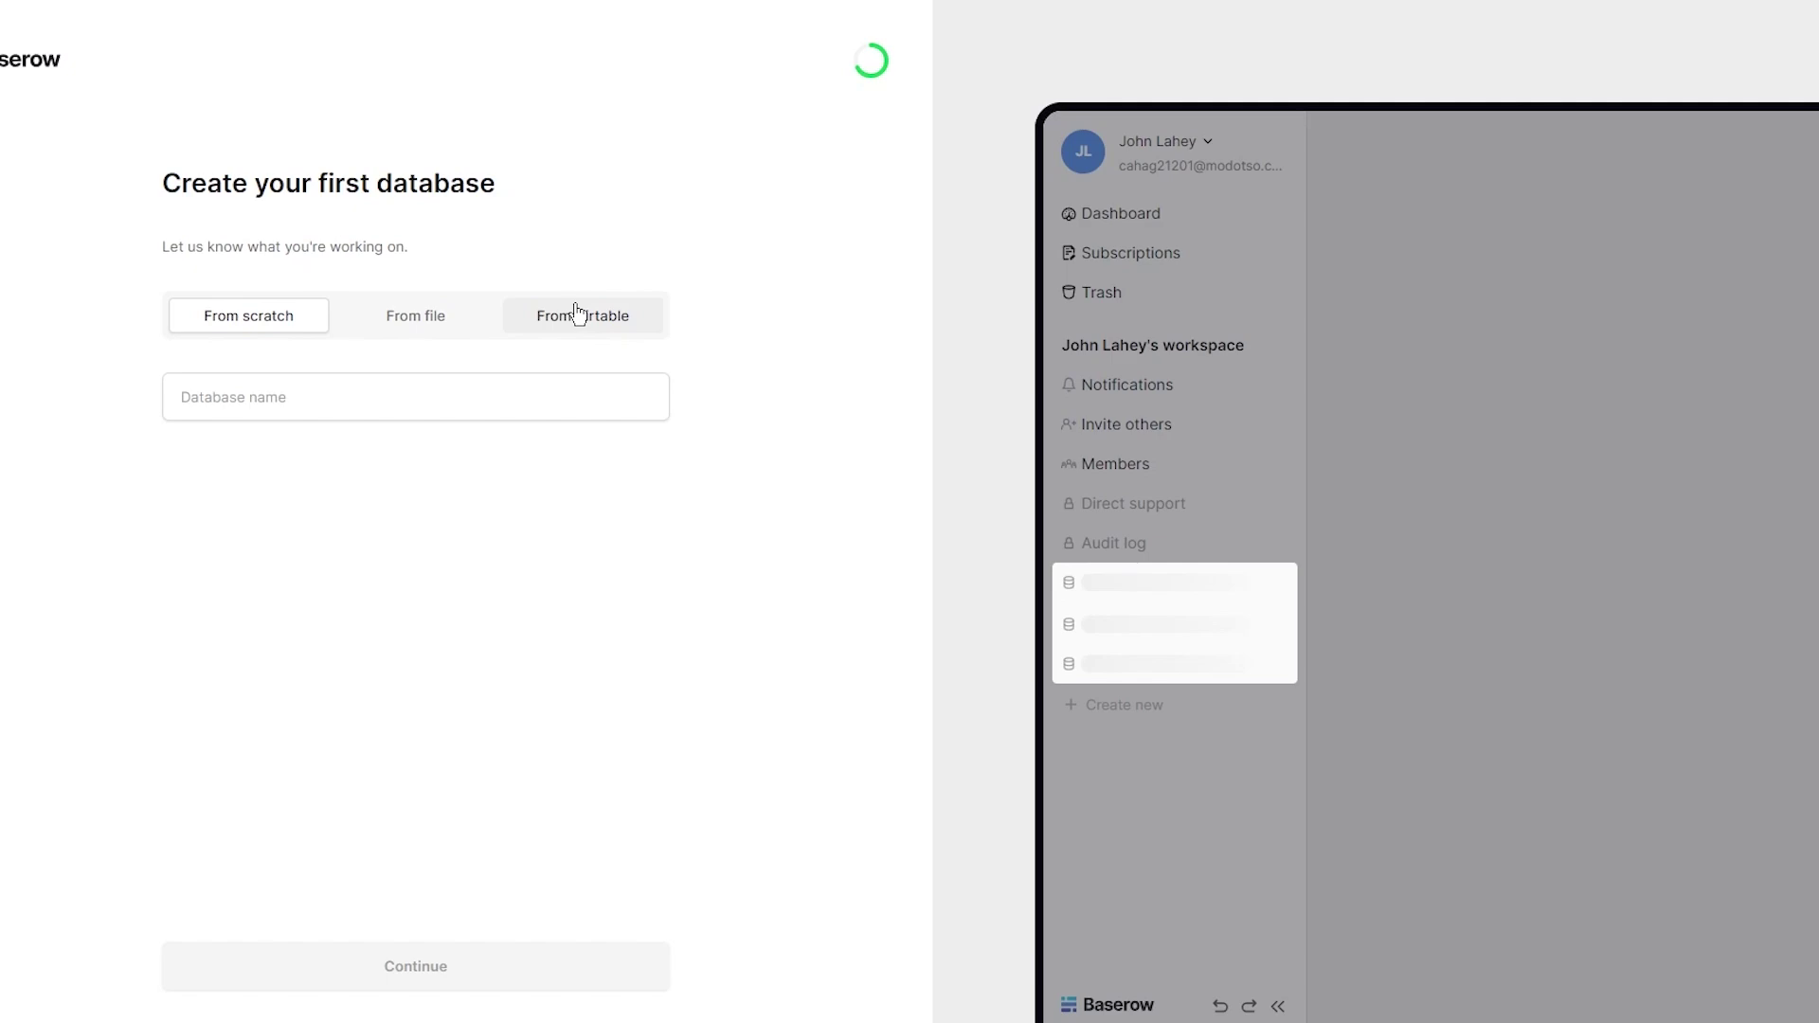
{"action": "left_click", "coordinate": [320, 379]}
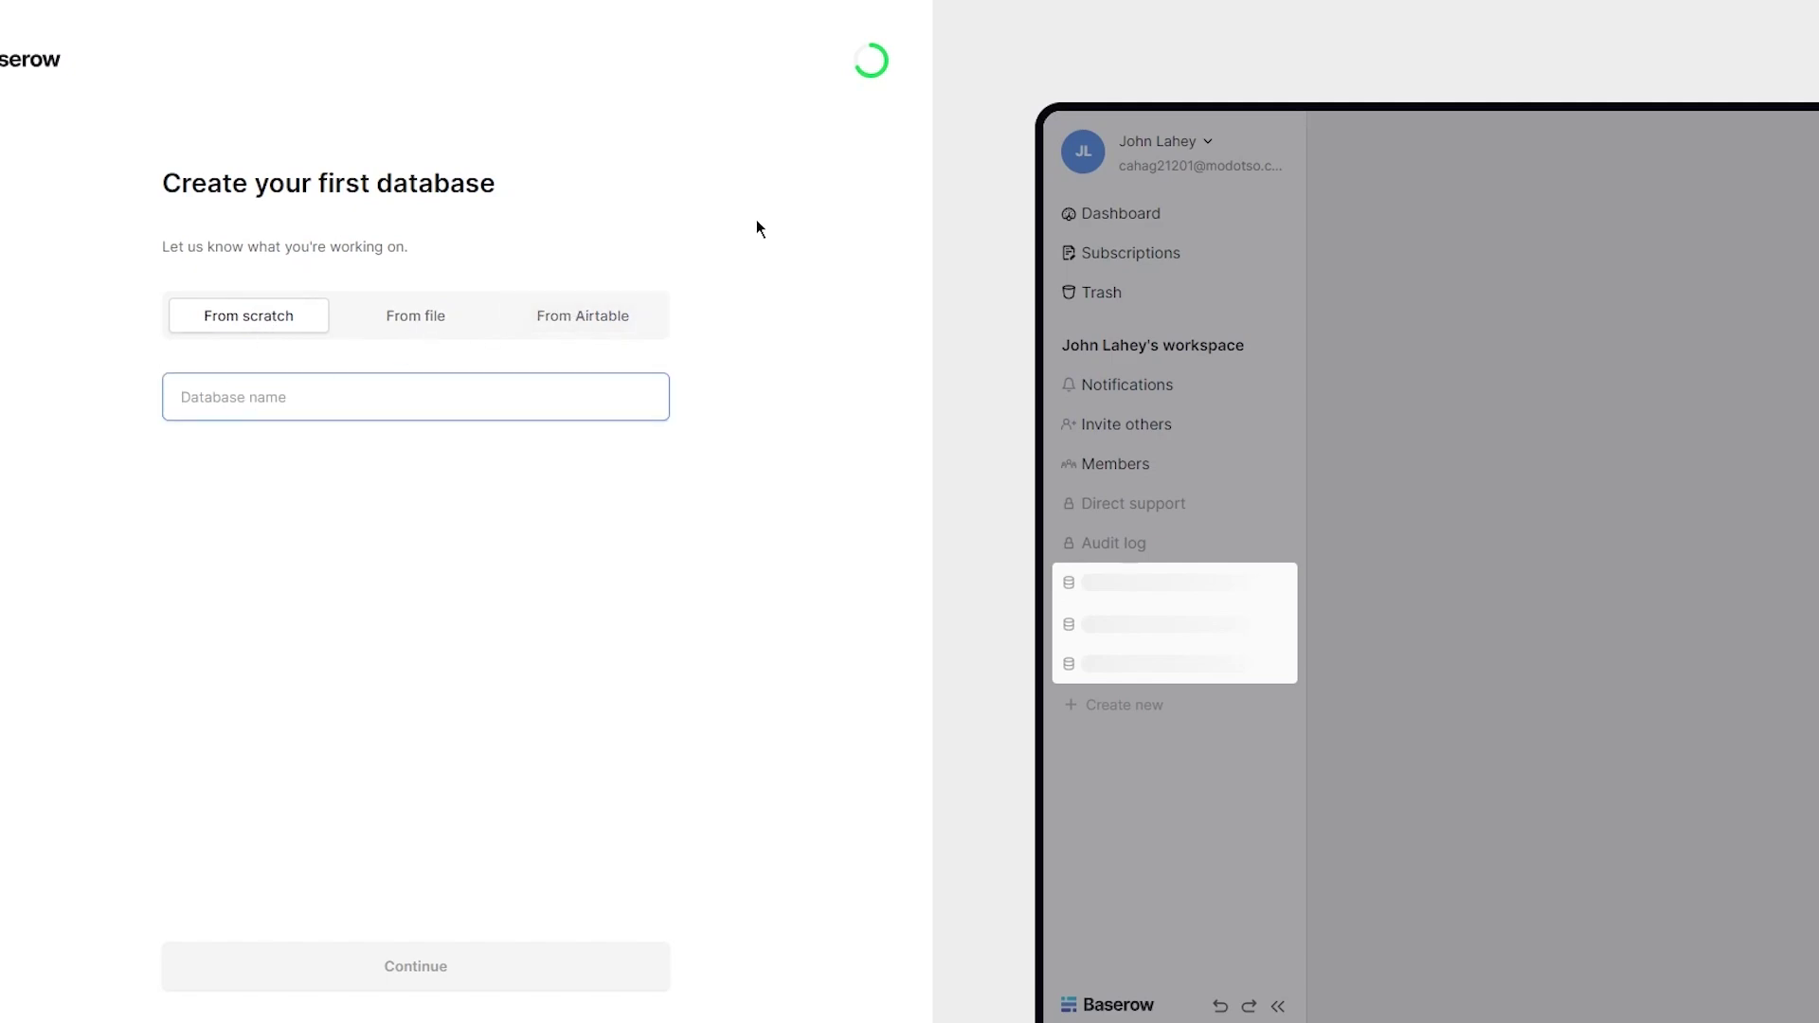
{"action": "type", "text": "N"}
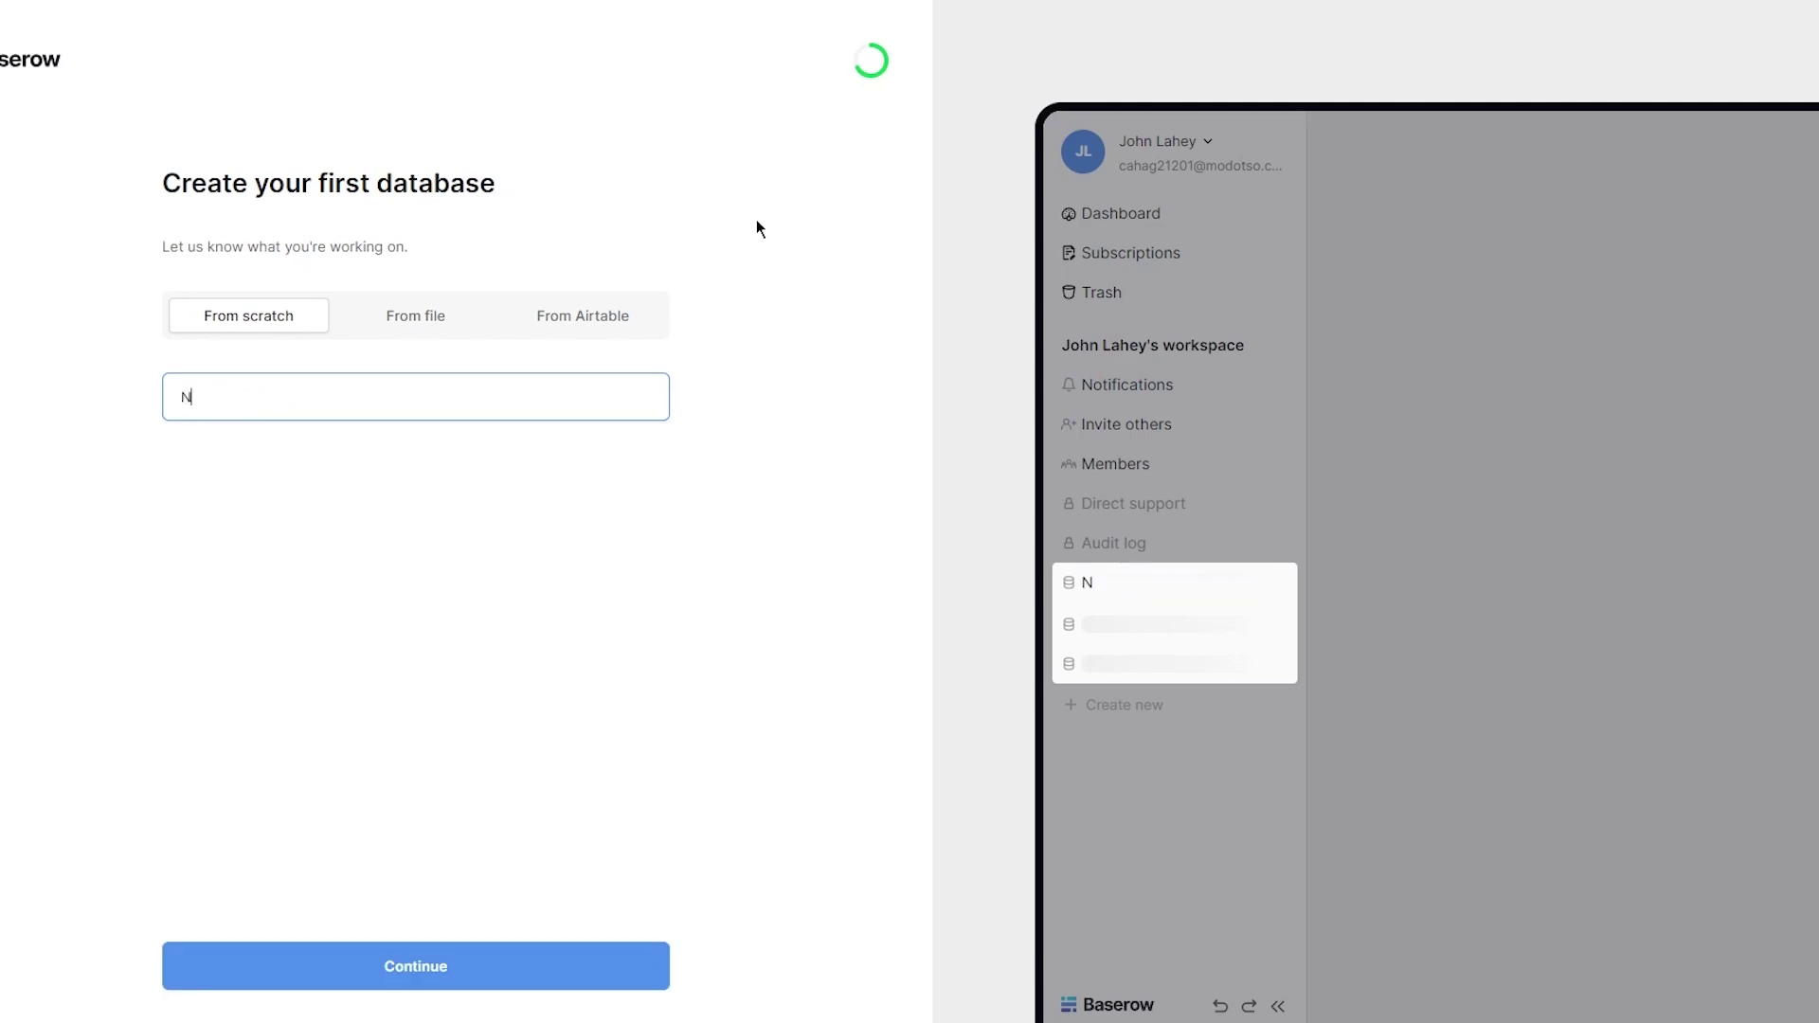
{"action": "type", "text": "ew roduct"}
{"action": "left_click", "coordinate": [416, 963]}
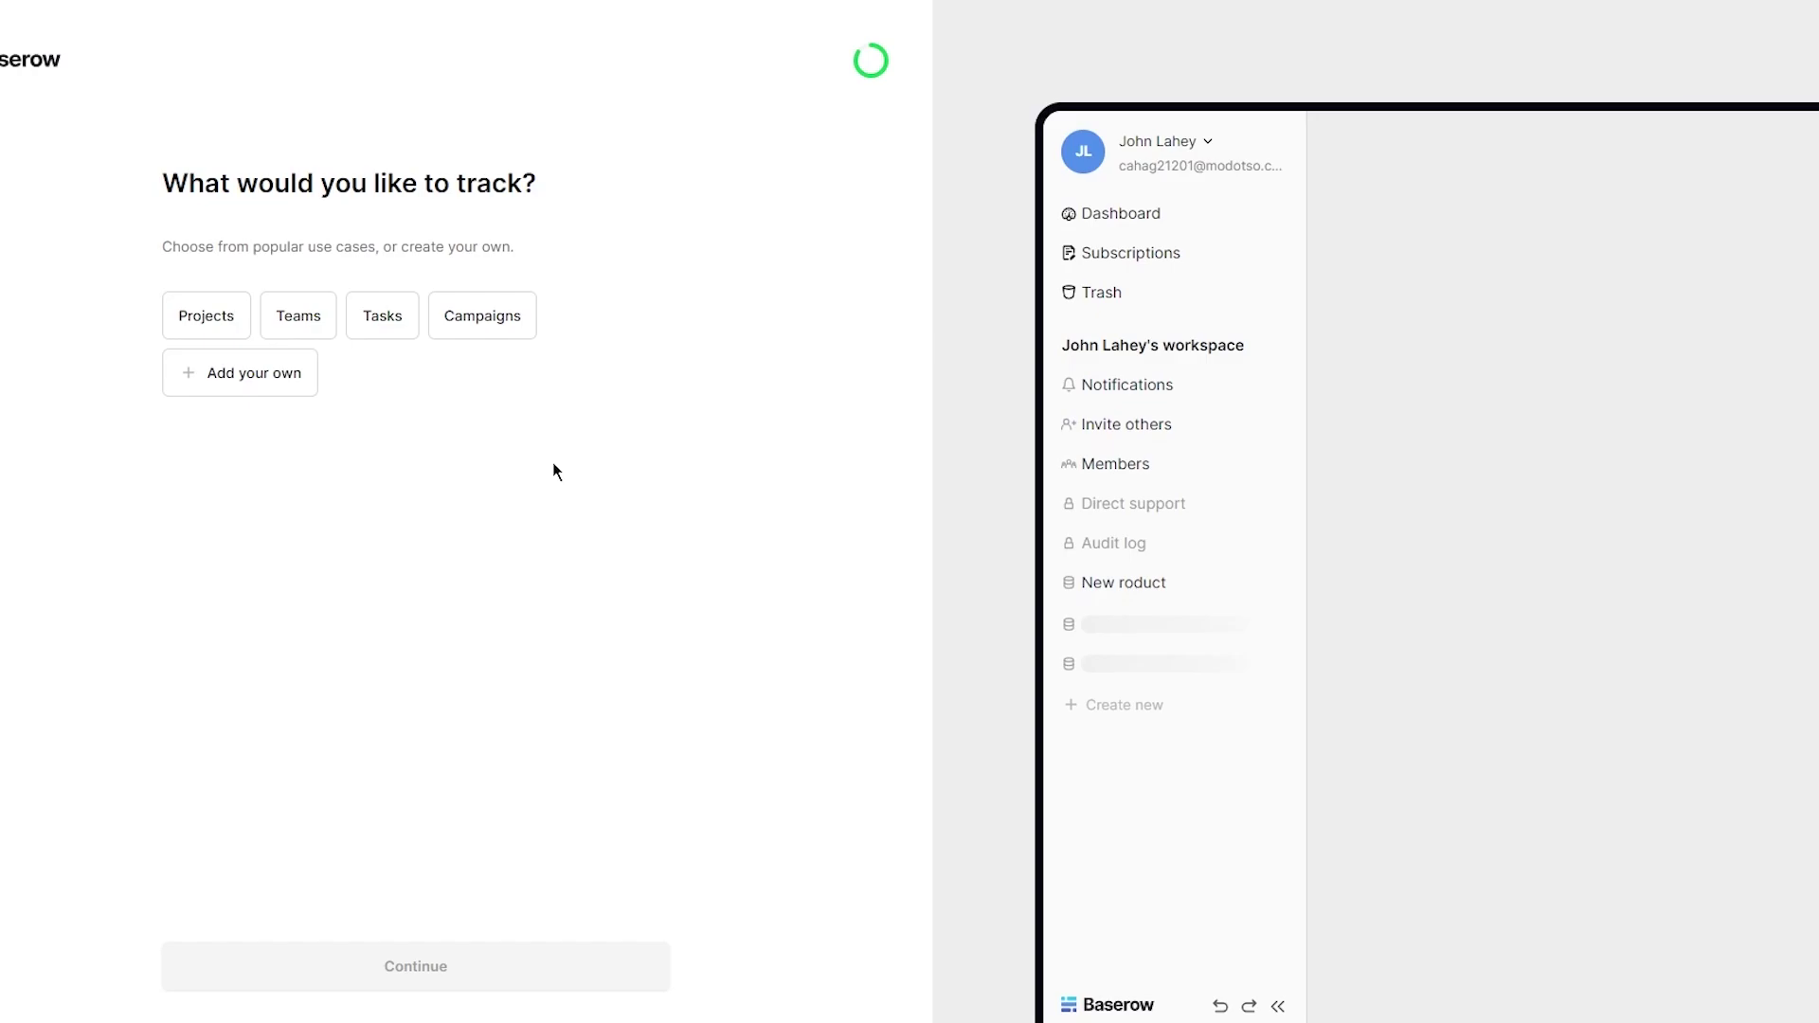
Choose Projects as the use case and look over its sample items
{"action": "left_click_drag", "start_coordinate": [153, 274], "coordinate": [768, 254]}
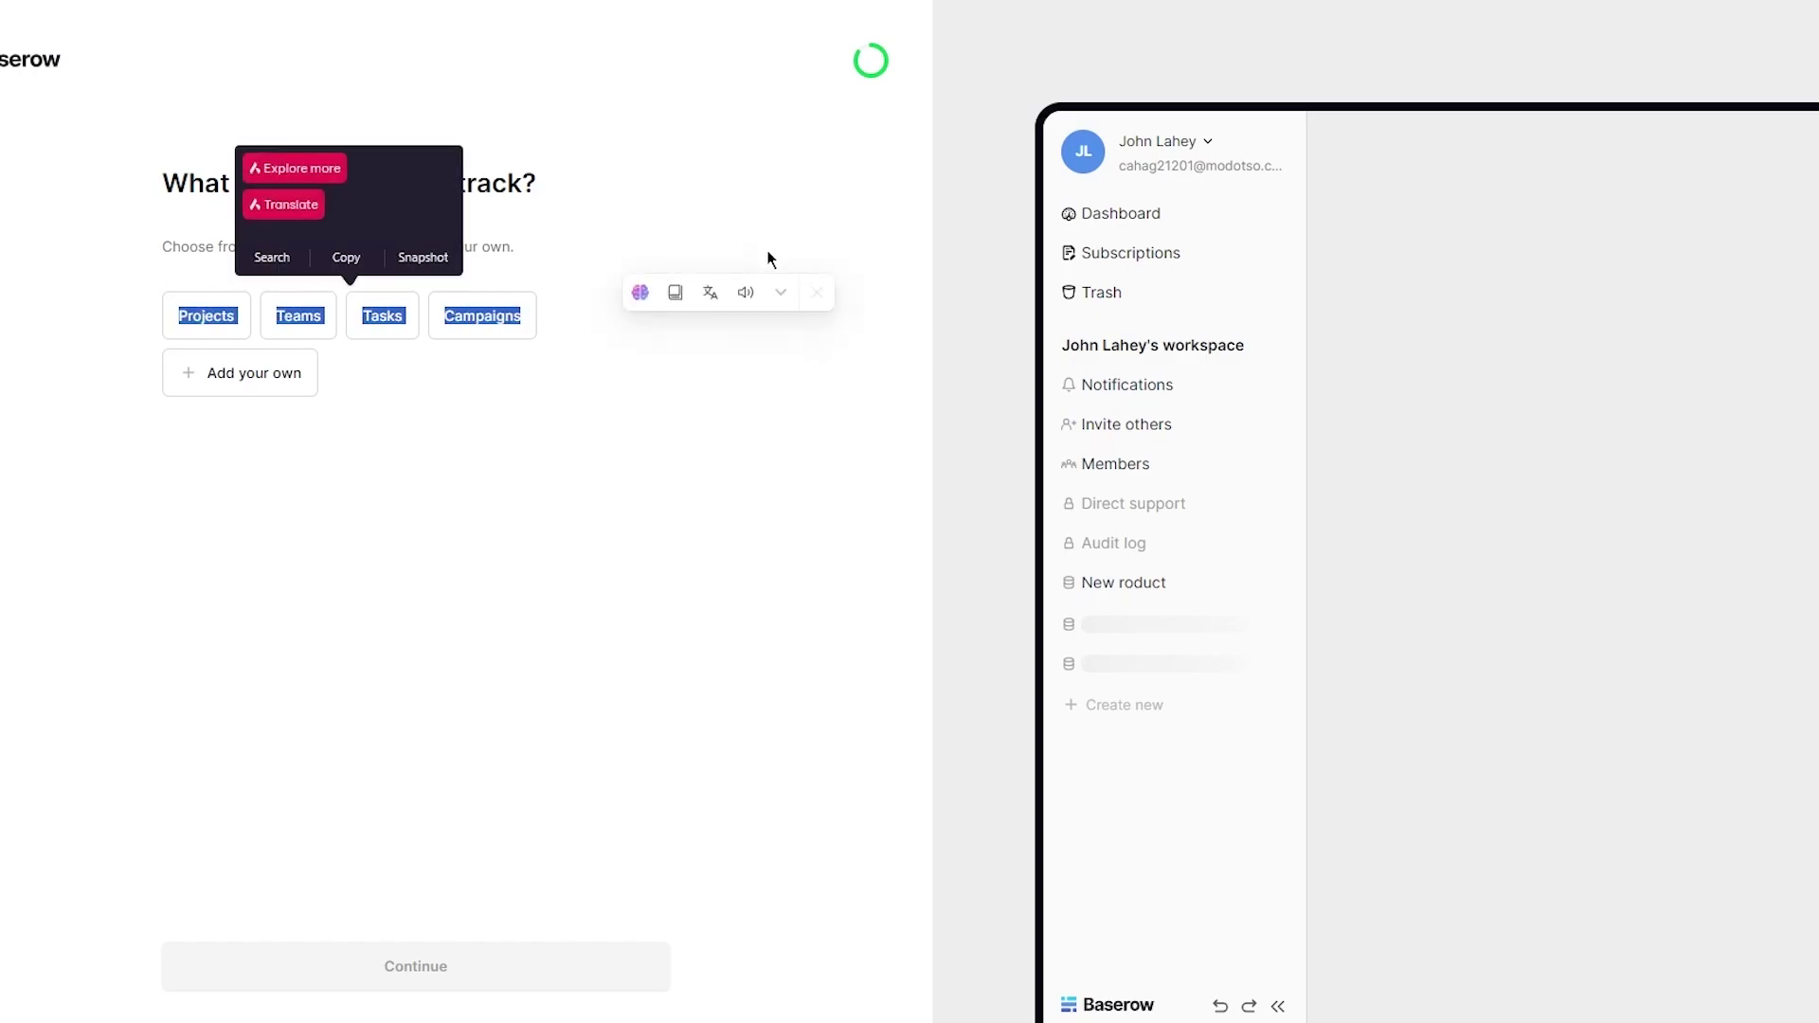
{"action": "left_click", "coordinate": [768, 259]}
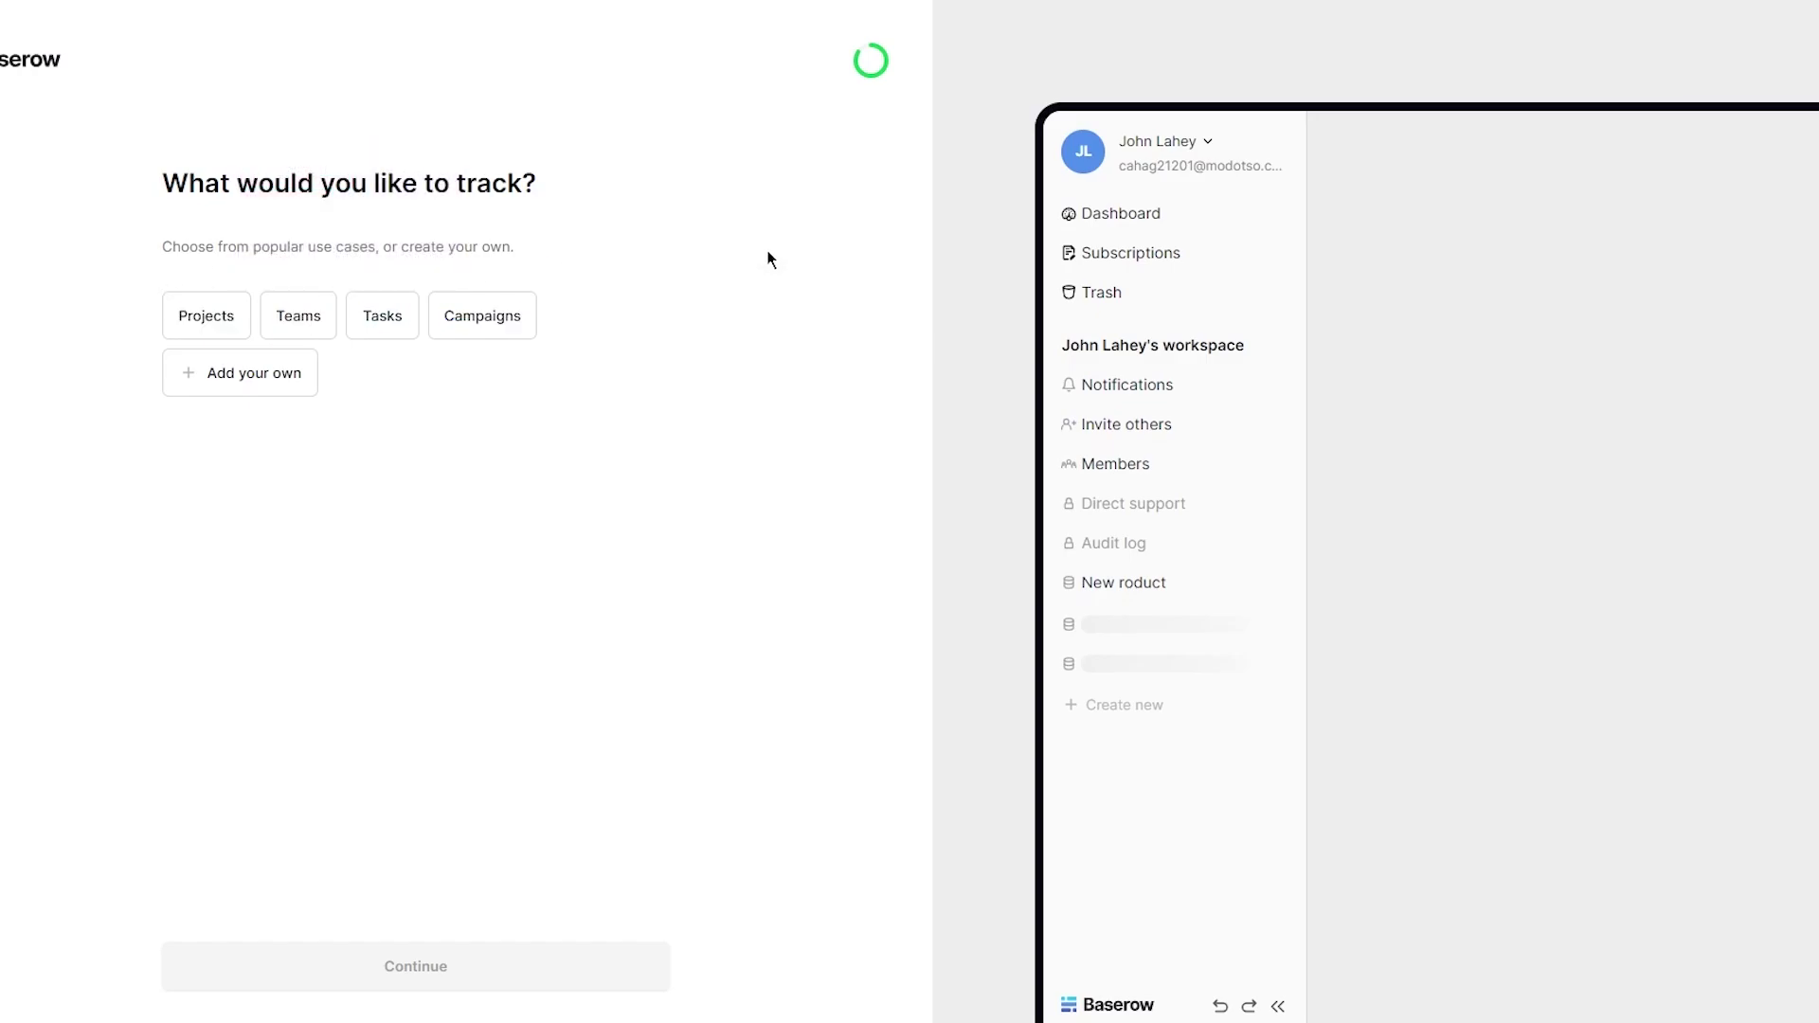
{"action": "left_click", "coordinate": [213, 317]}
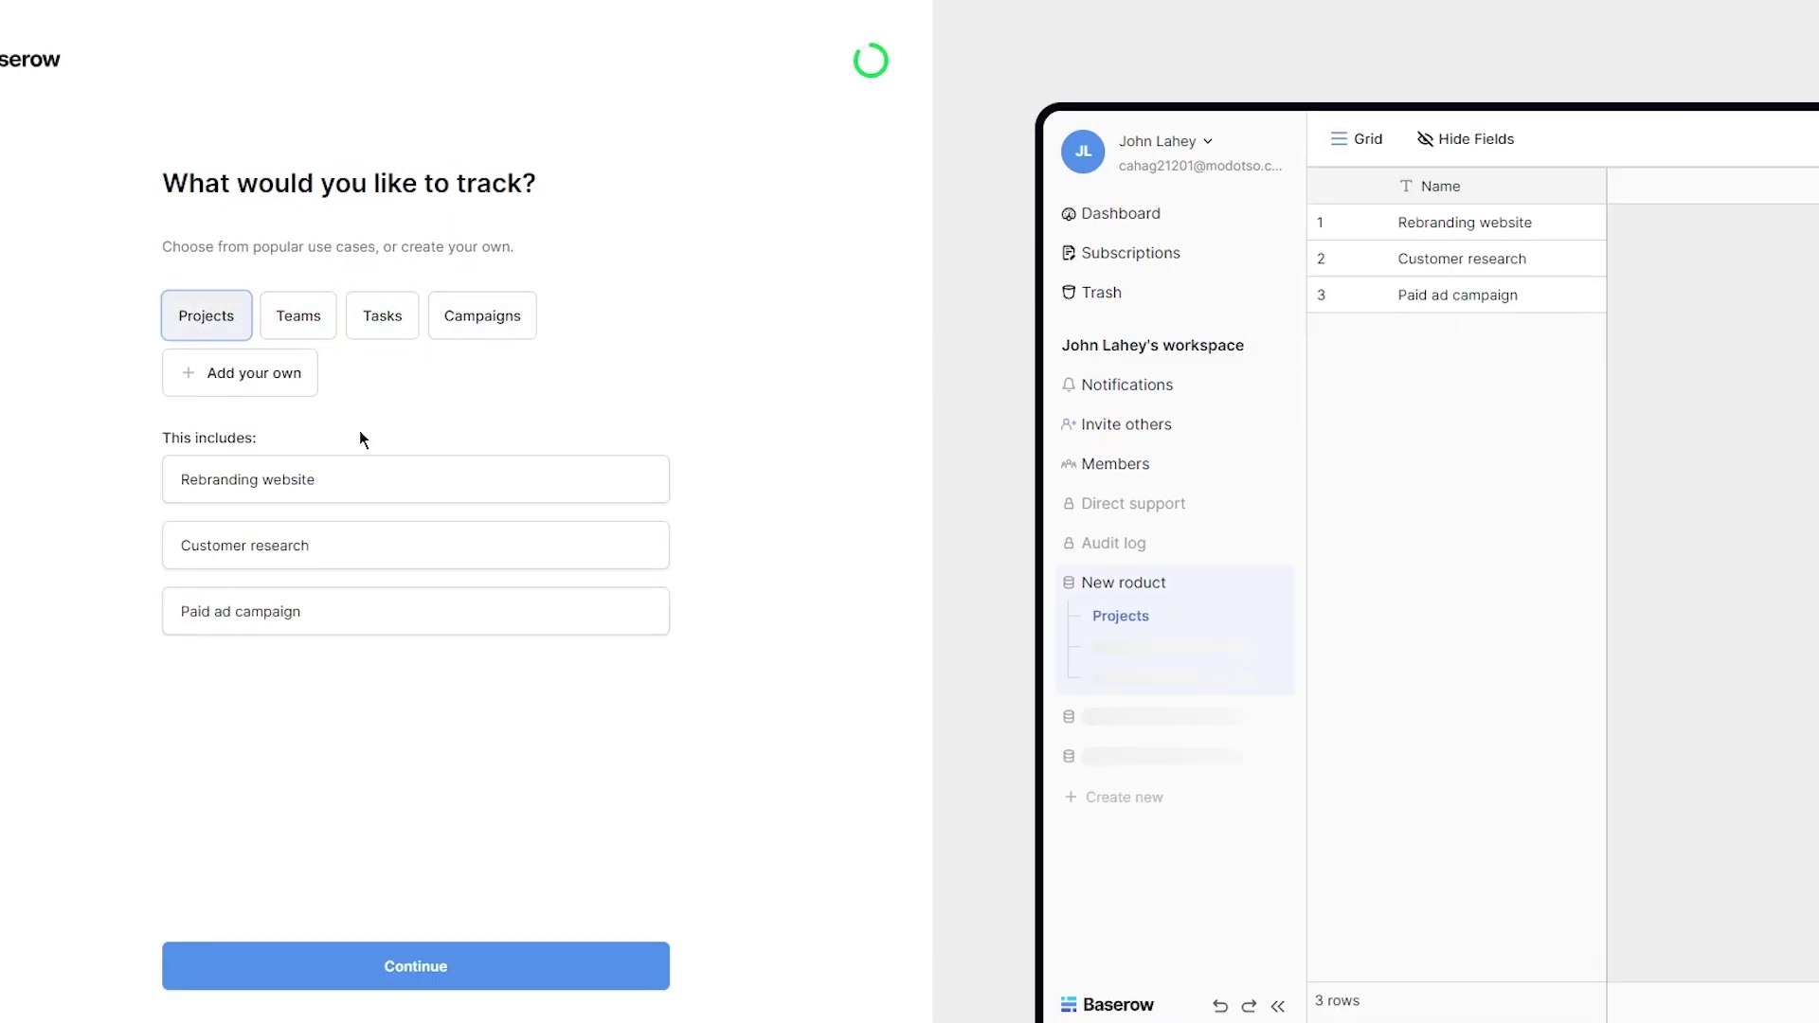
{"action": "left_click_drag", "start_coordinate": [364, 442], "coordinate": [106, 430]}
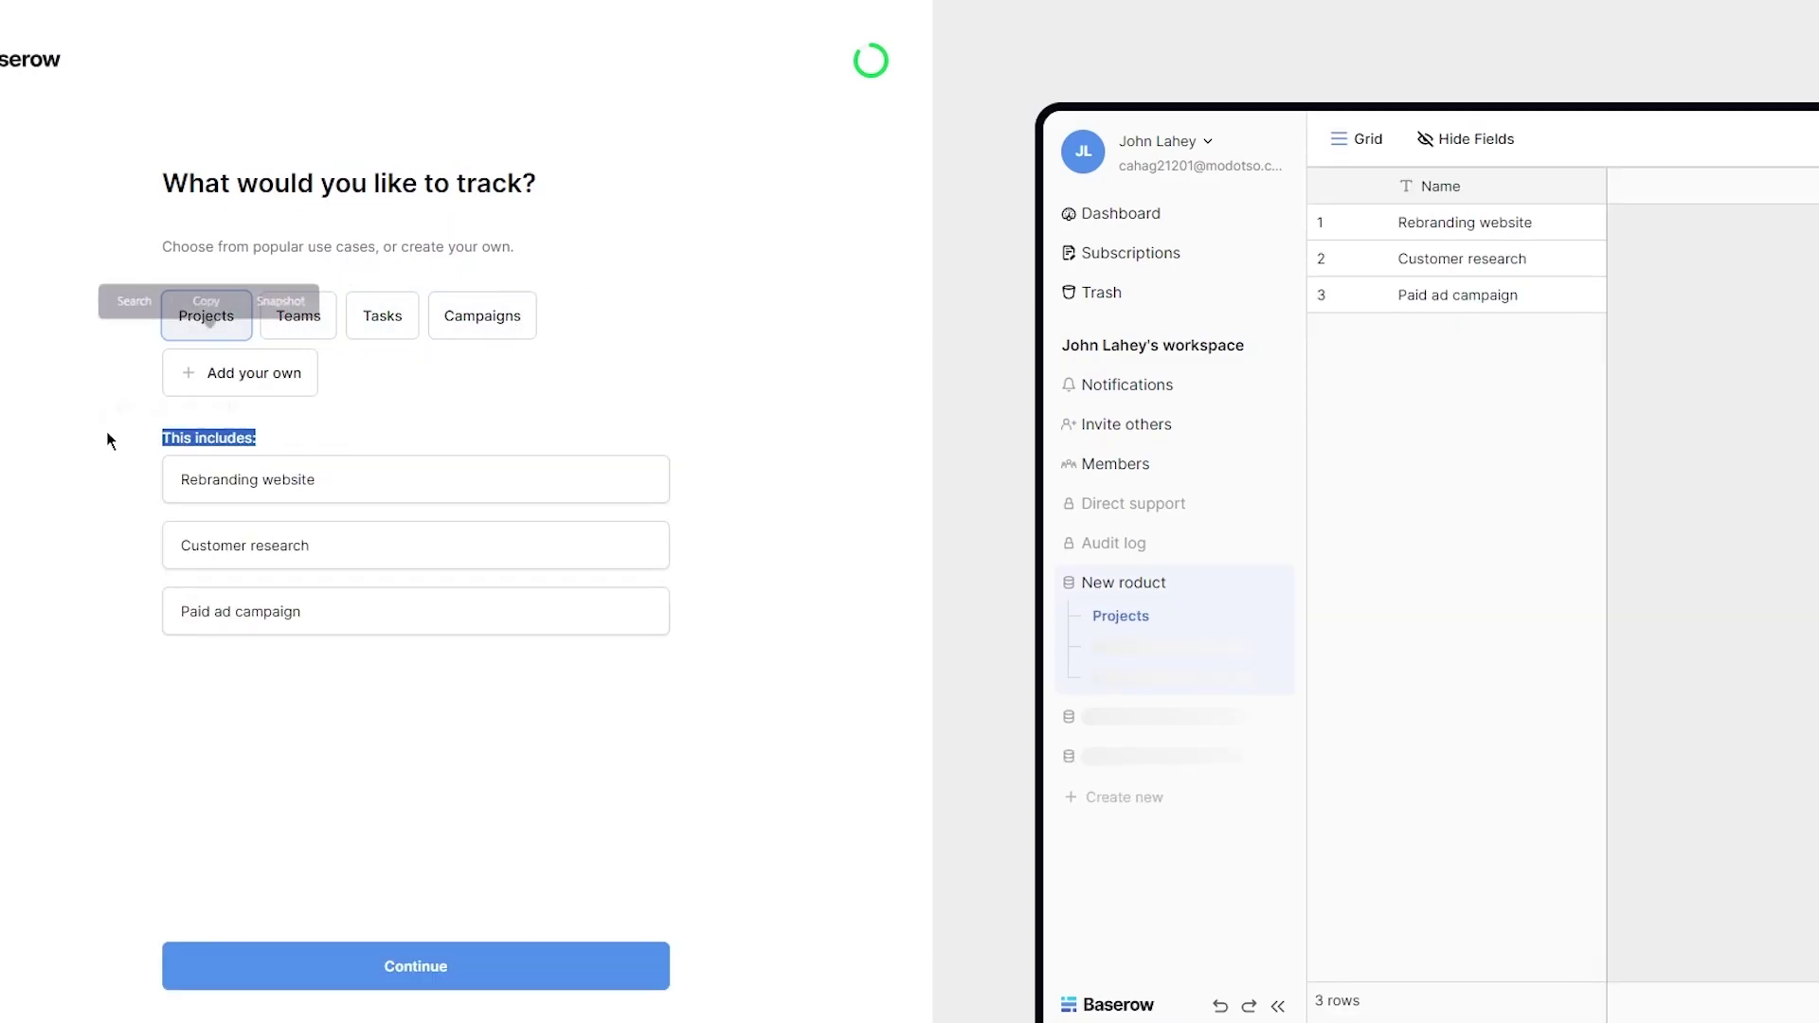
{"action": "left_click", "coordinate": [106, 430]}
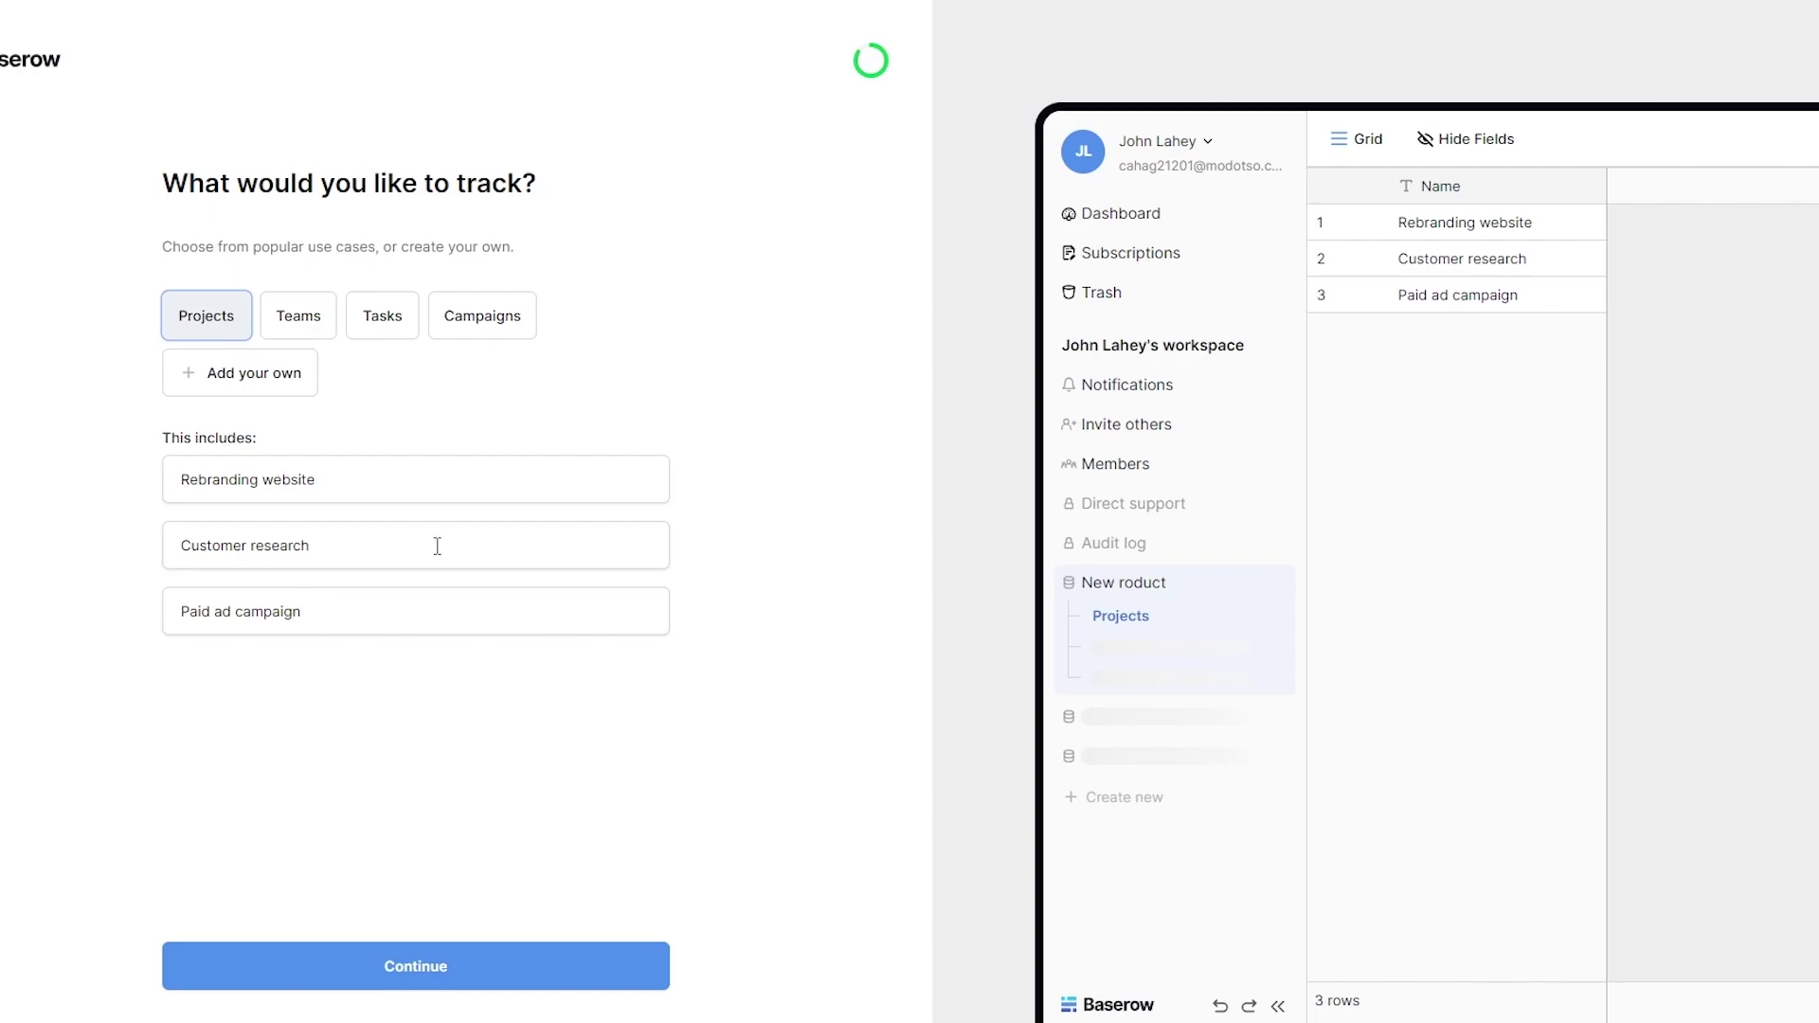
{"action": "left_click", "coordinate": [407, 487]}
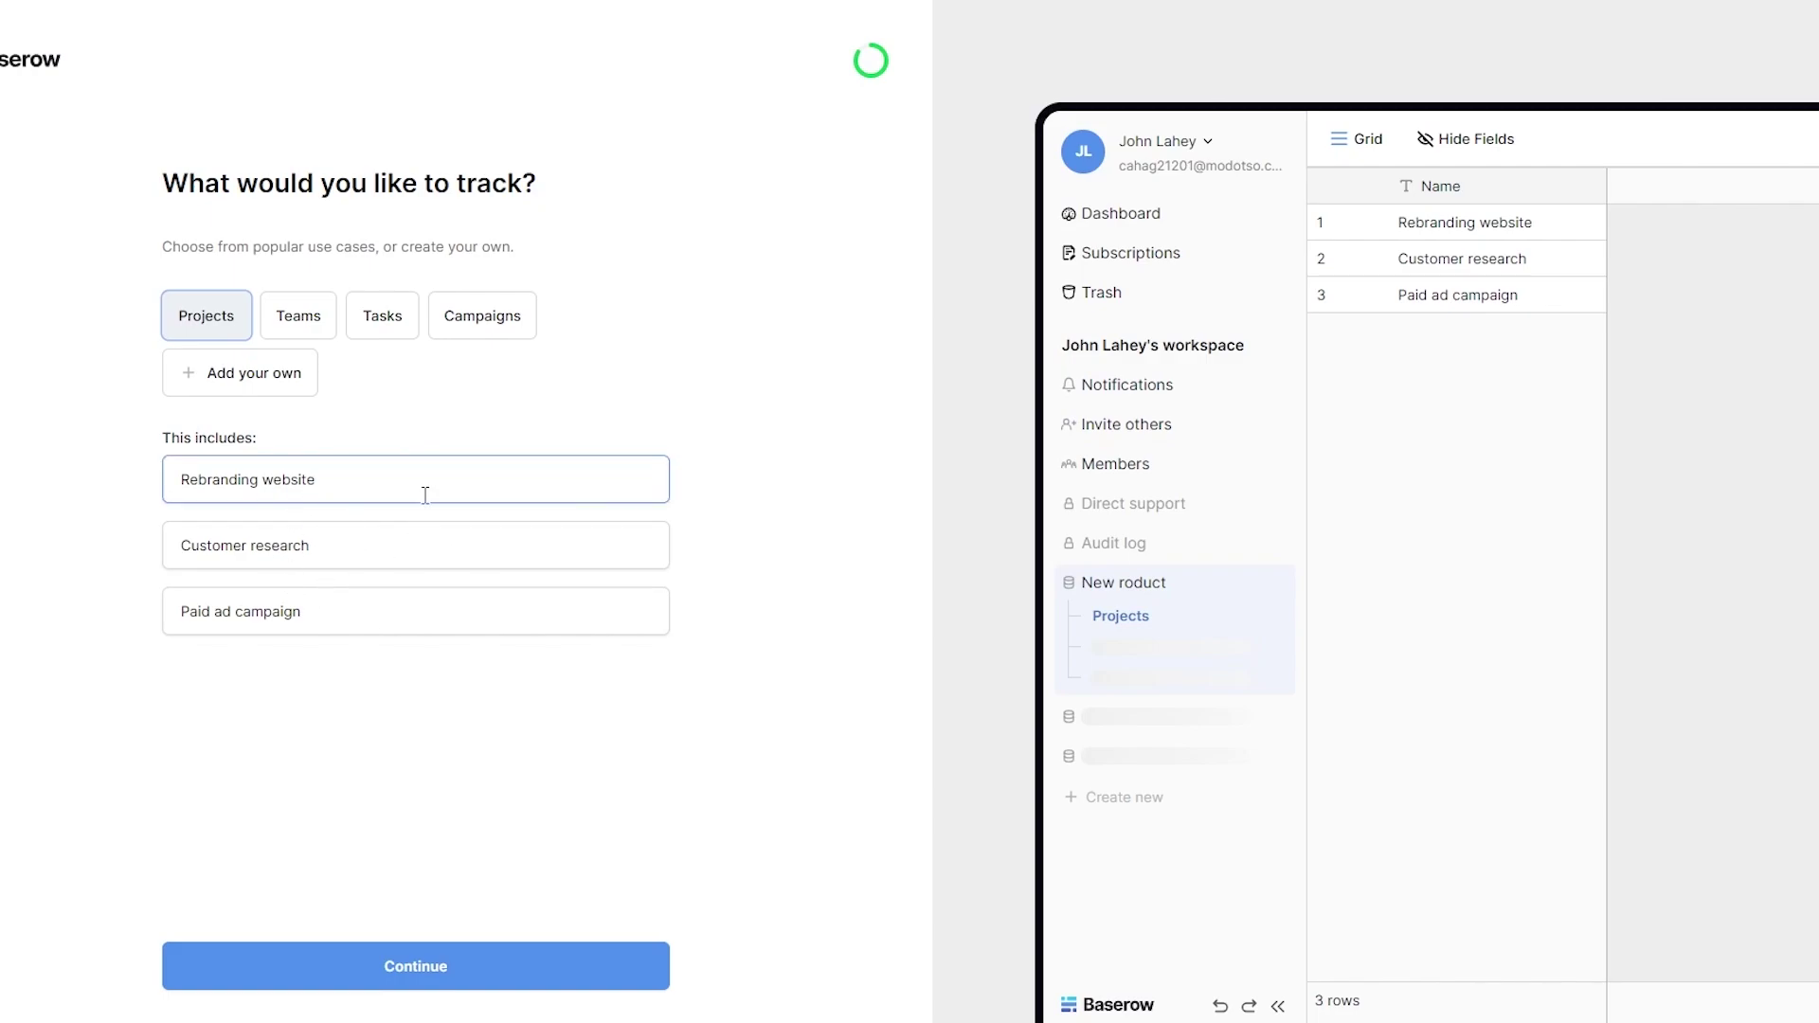
Preview Campaigns, Teams and Tasks, return to Projects, and submit to create the workspace
{"action": "left_click", "coordinate": [482, 325]}
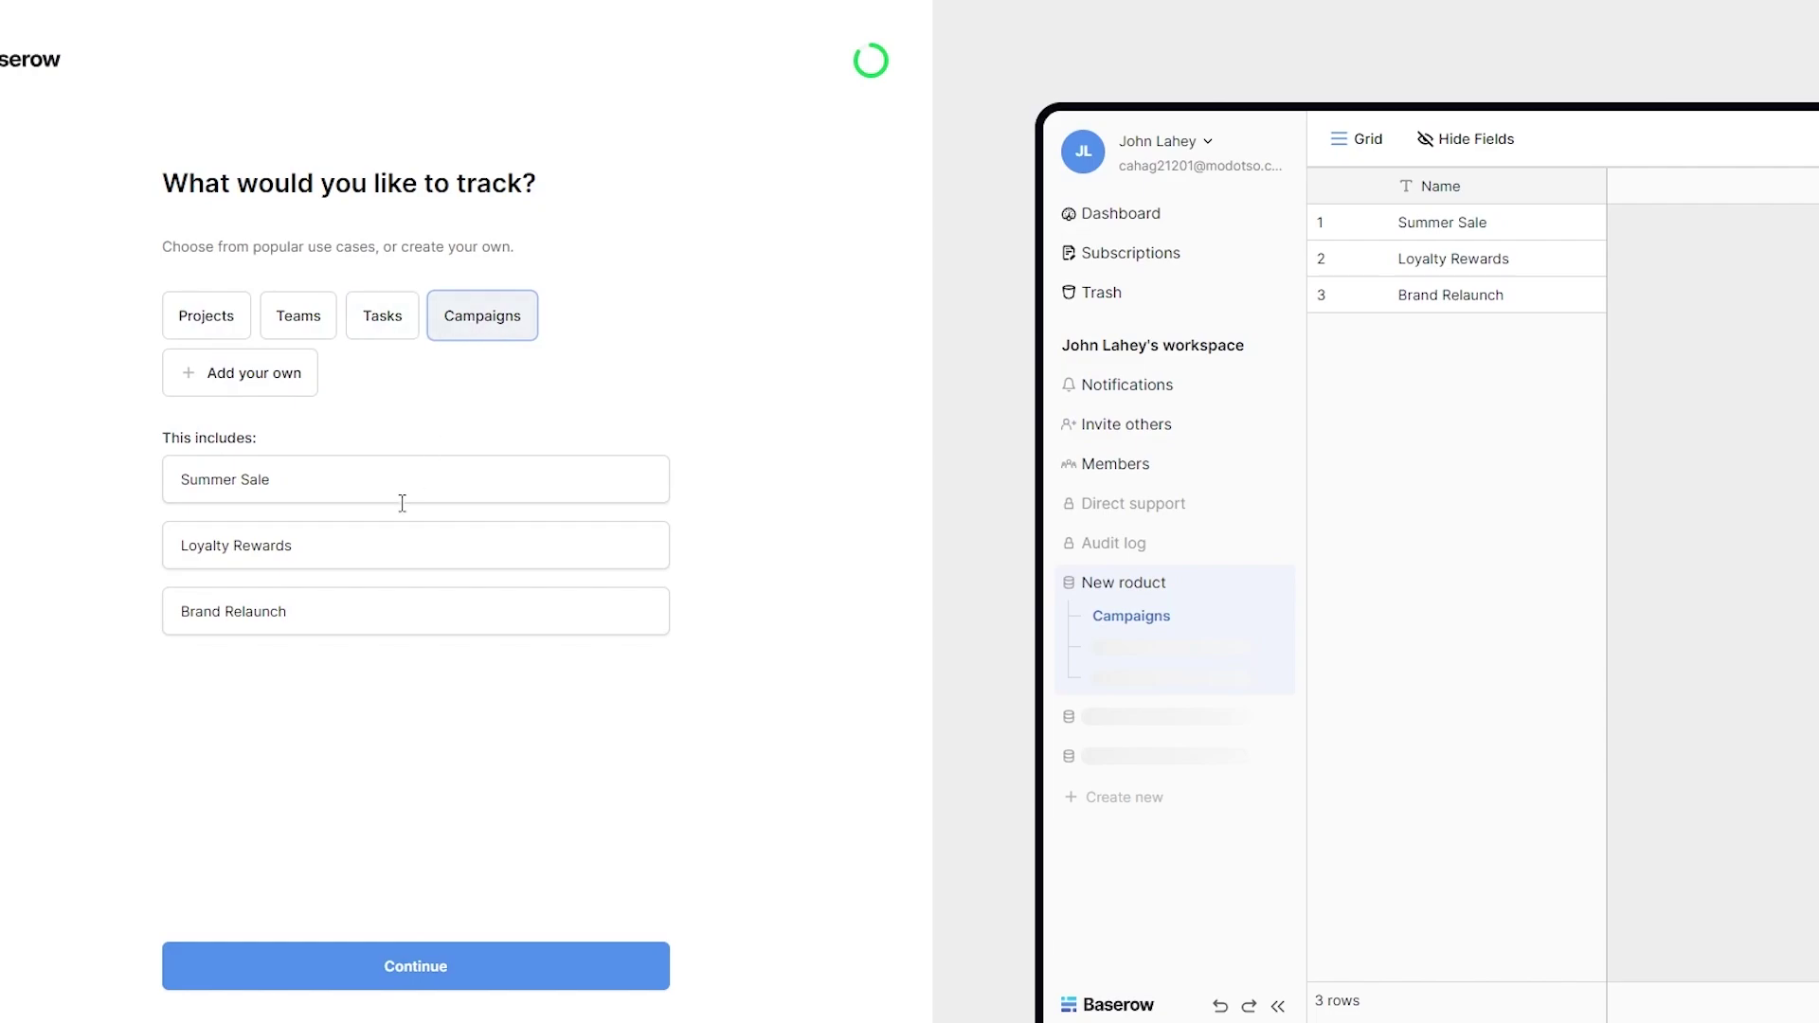
{"action": "left_click", "coordinate": [364, 484]}
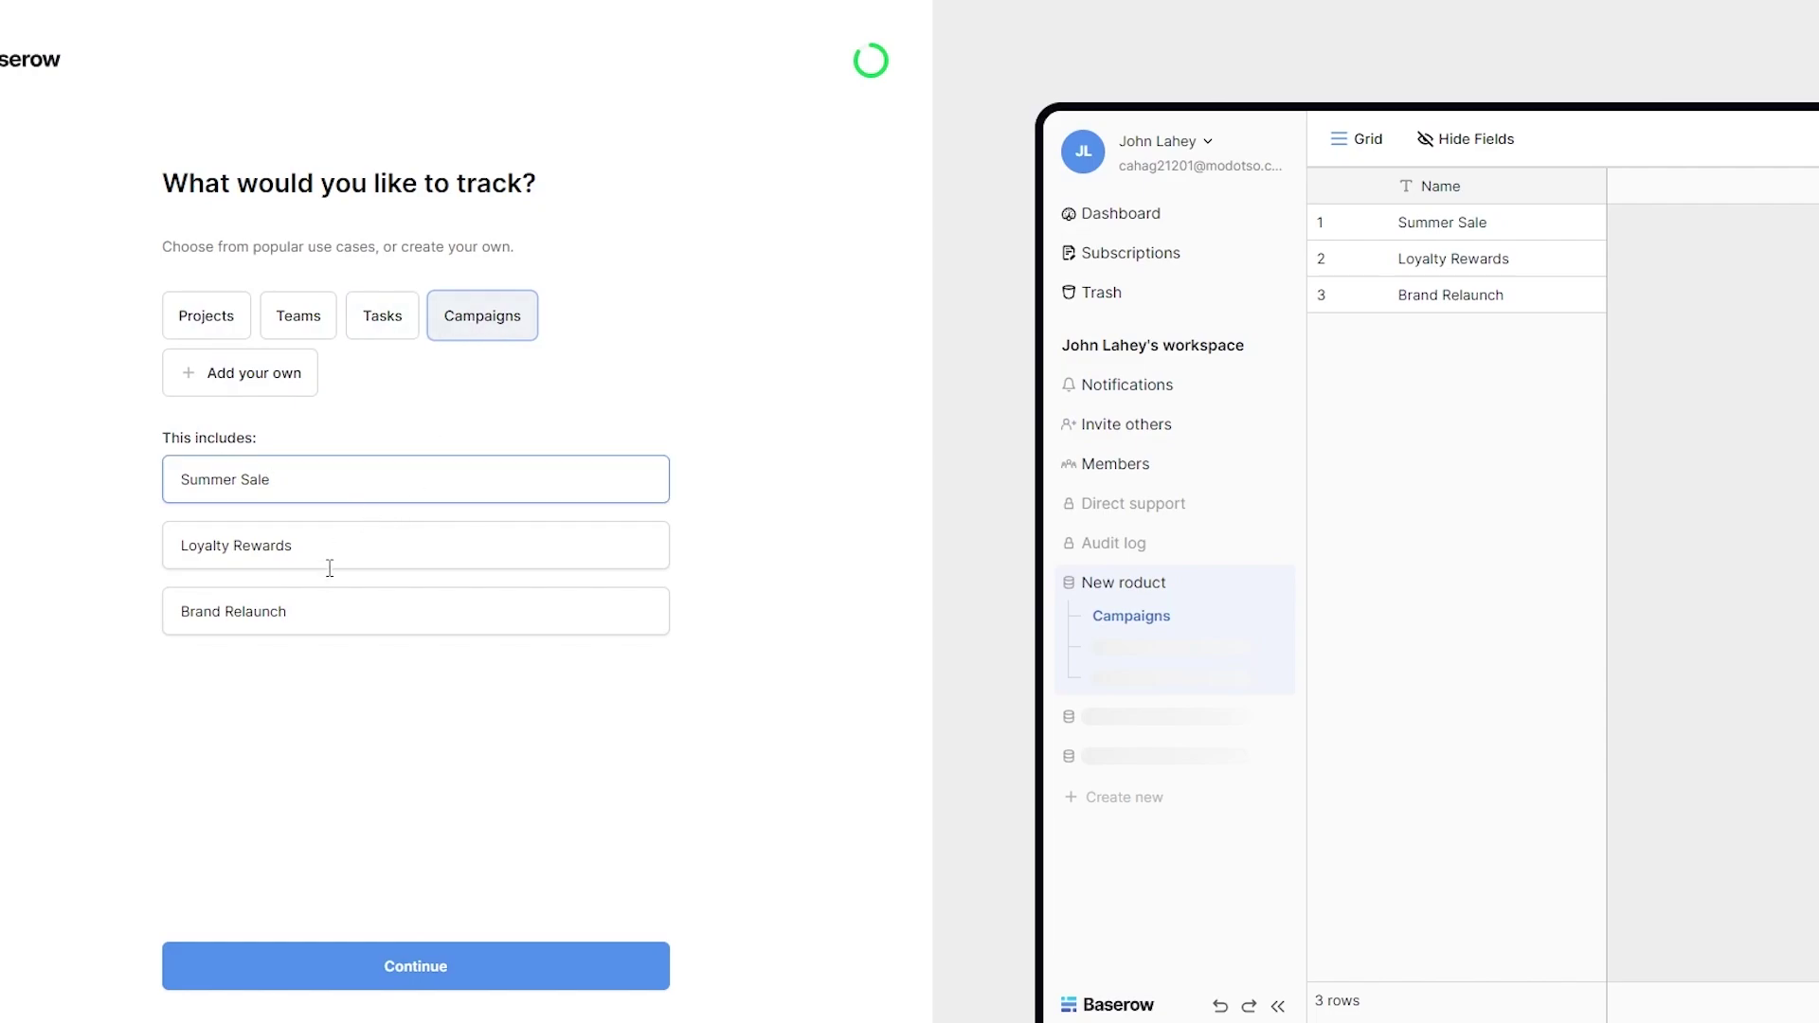
{"action": "left_click", "coordinate": [300, 618]}
{"action": "left_click", "coordinate": [320, 332]}
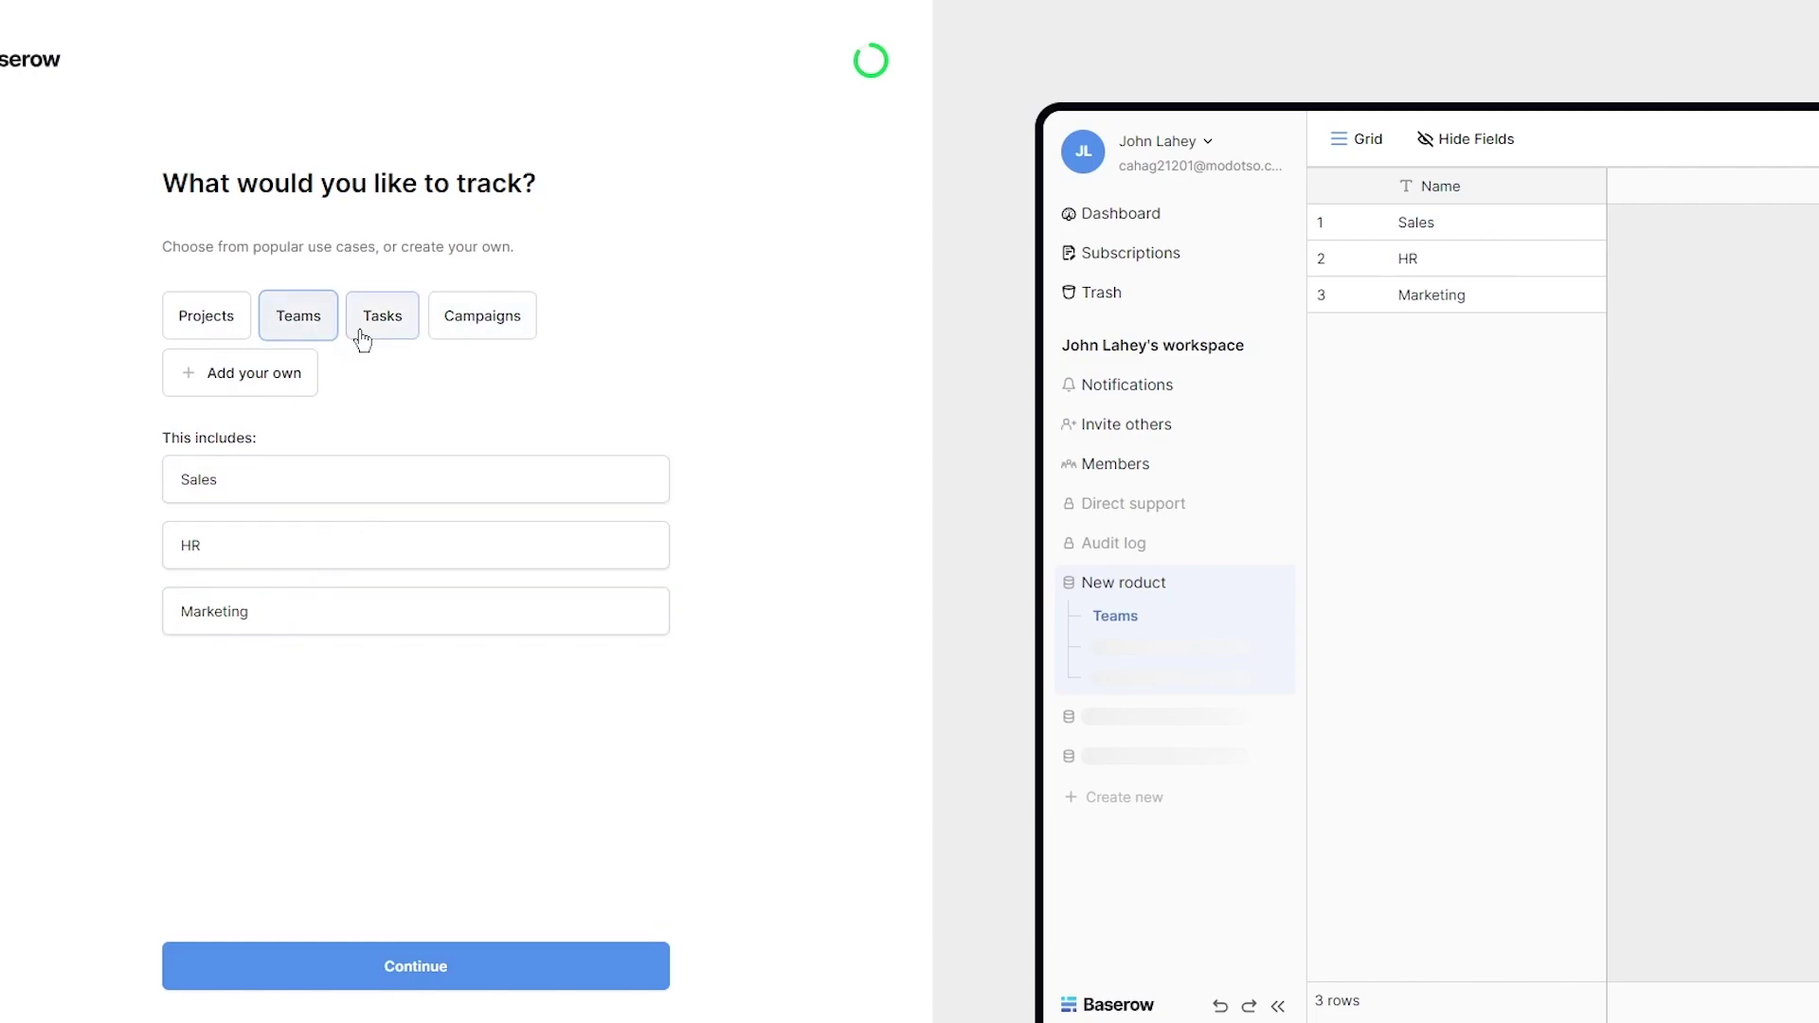
{"action": "left_click", "coordinate": [413, 324]}
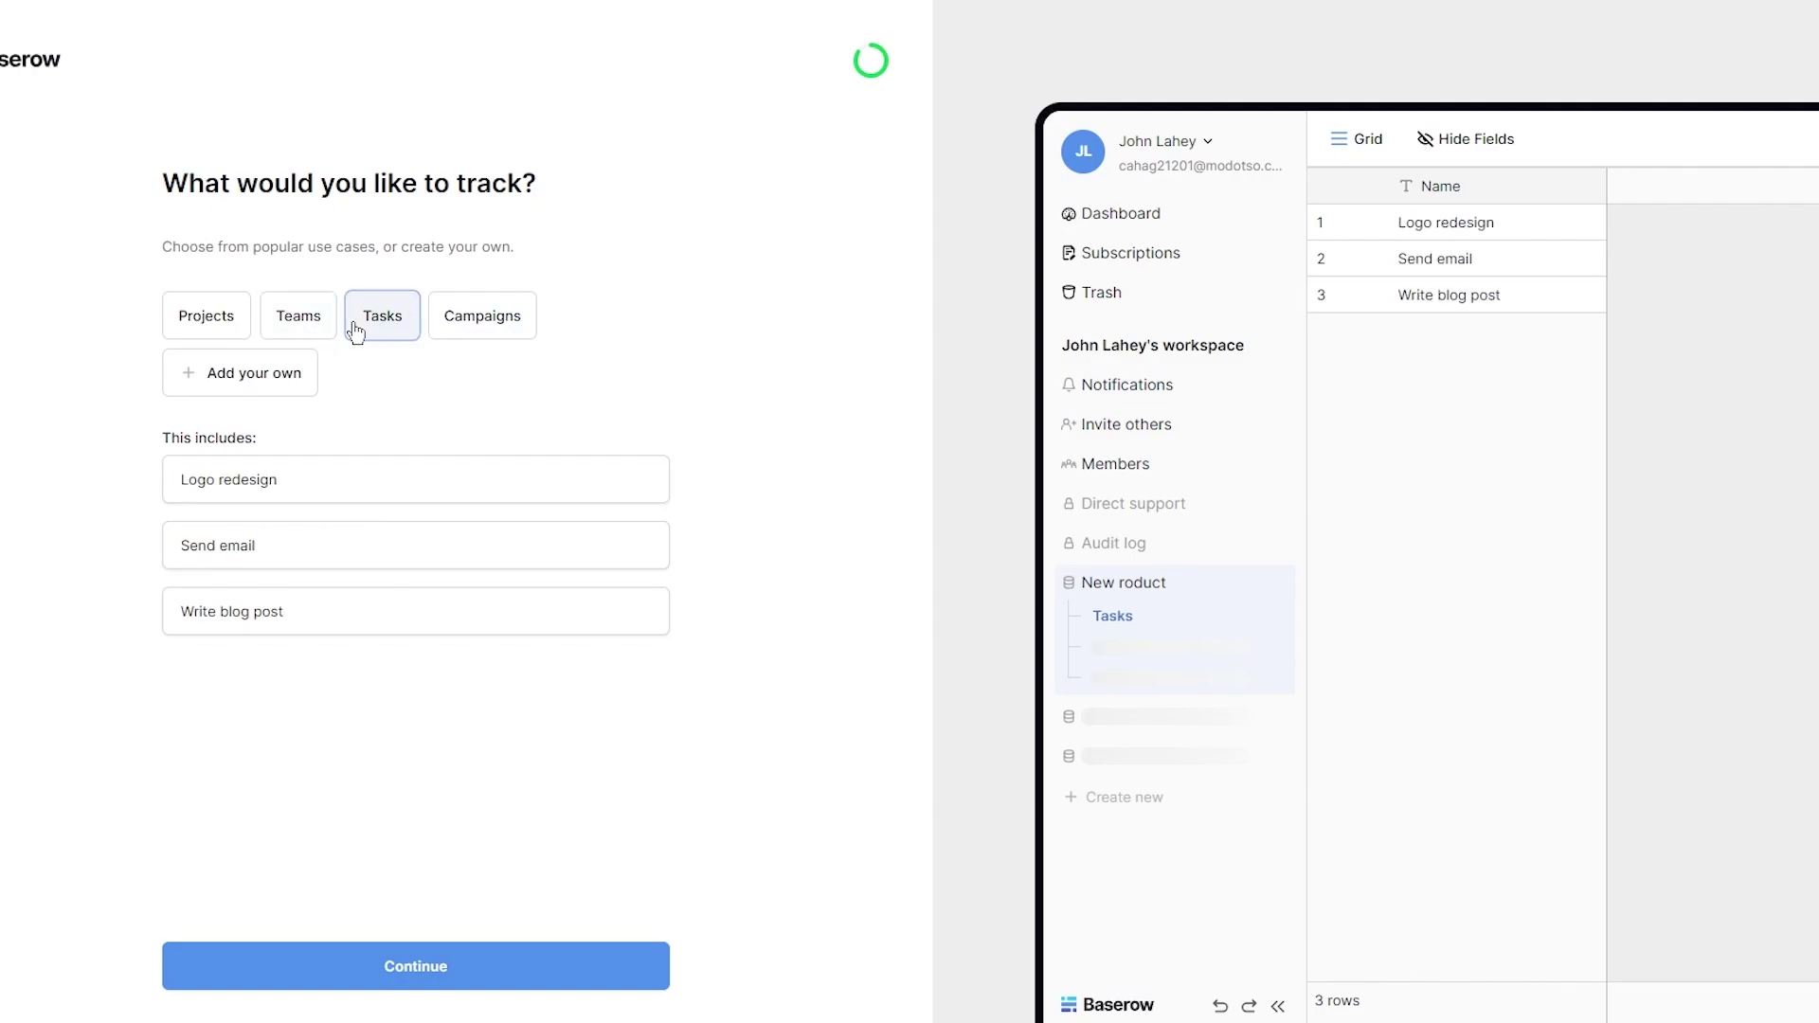
{"action": "left_click", "coordinate": [194, 329]}
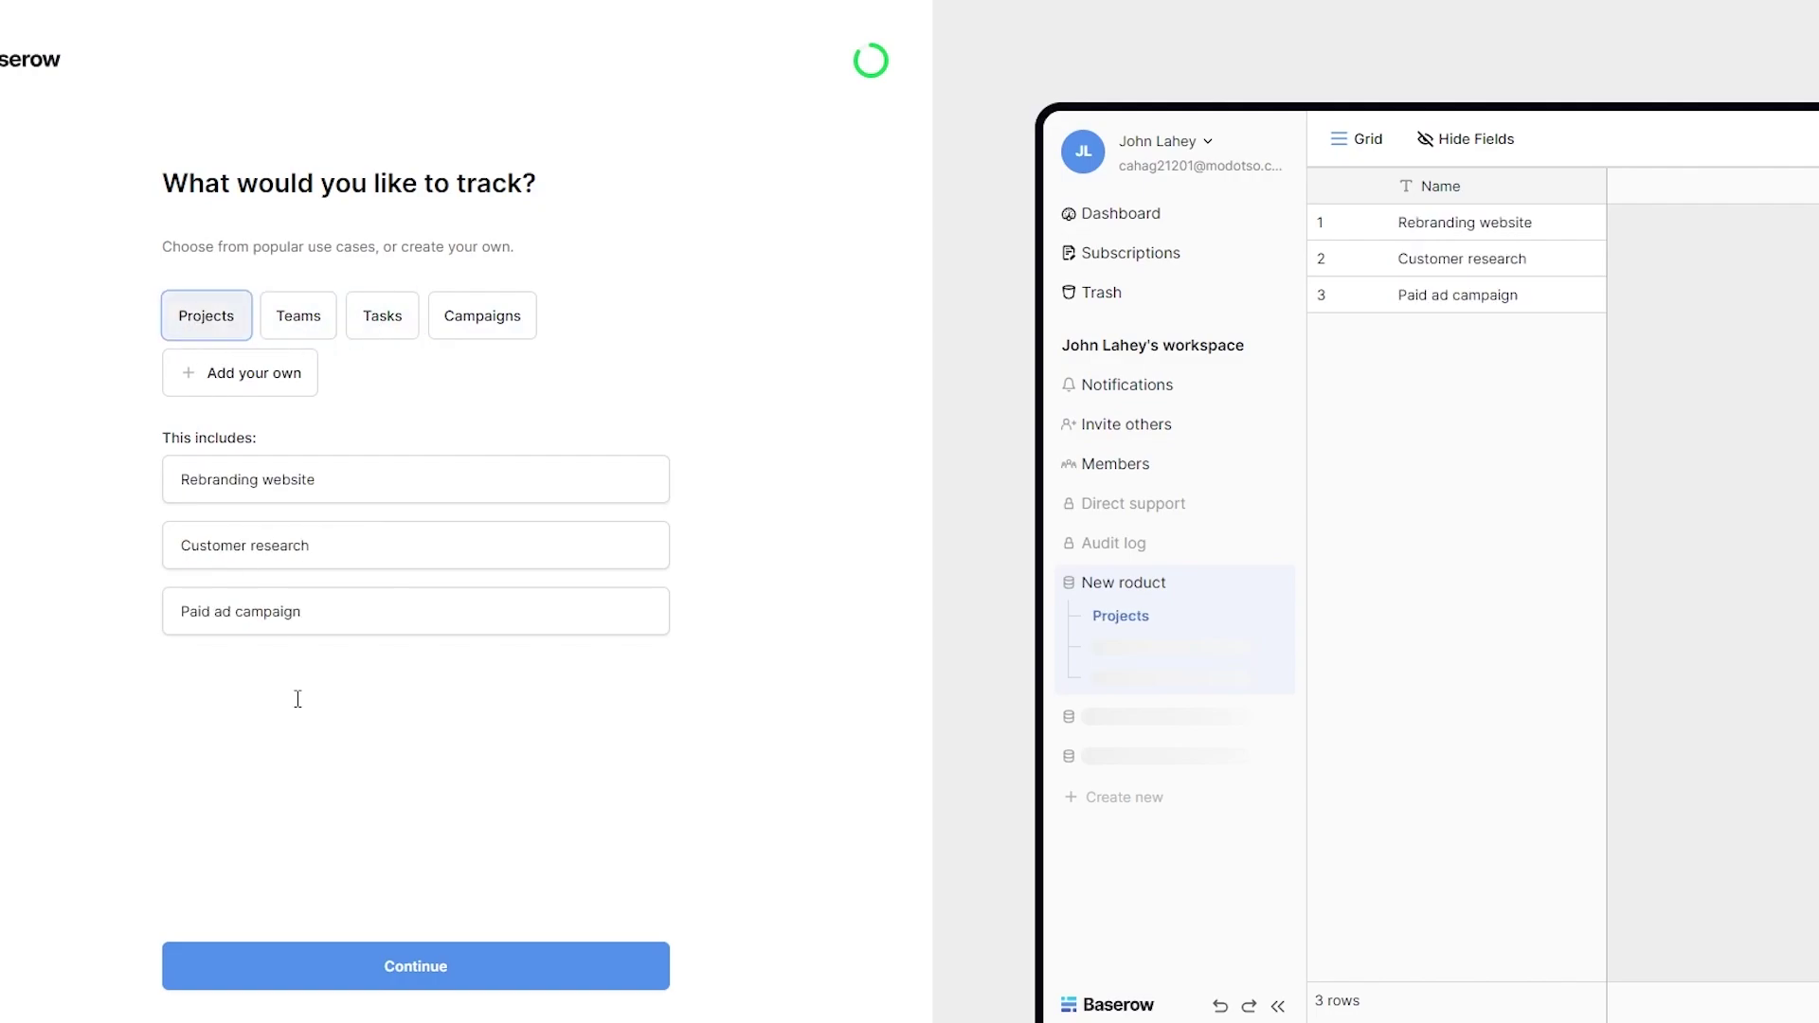
{"action": "left_click", "coordinate": [347, 959]}
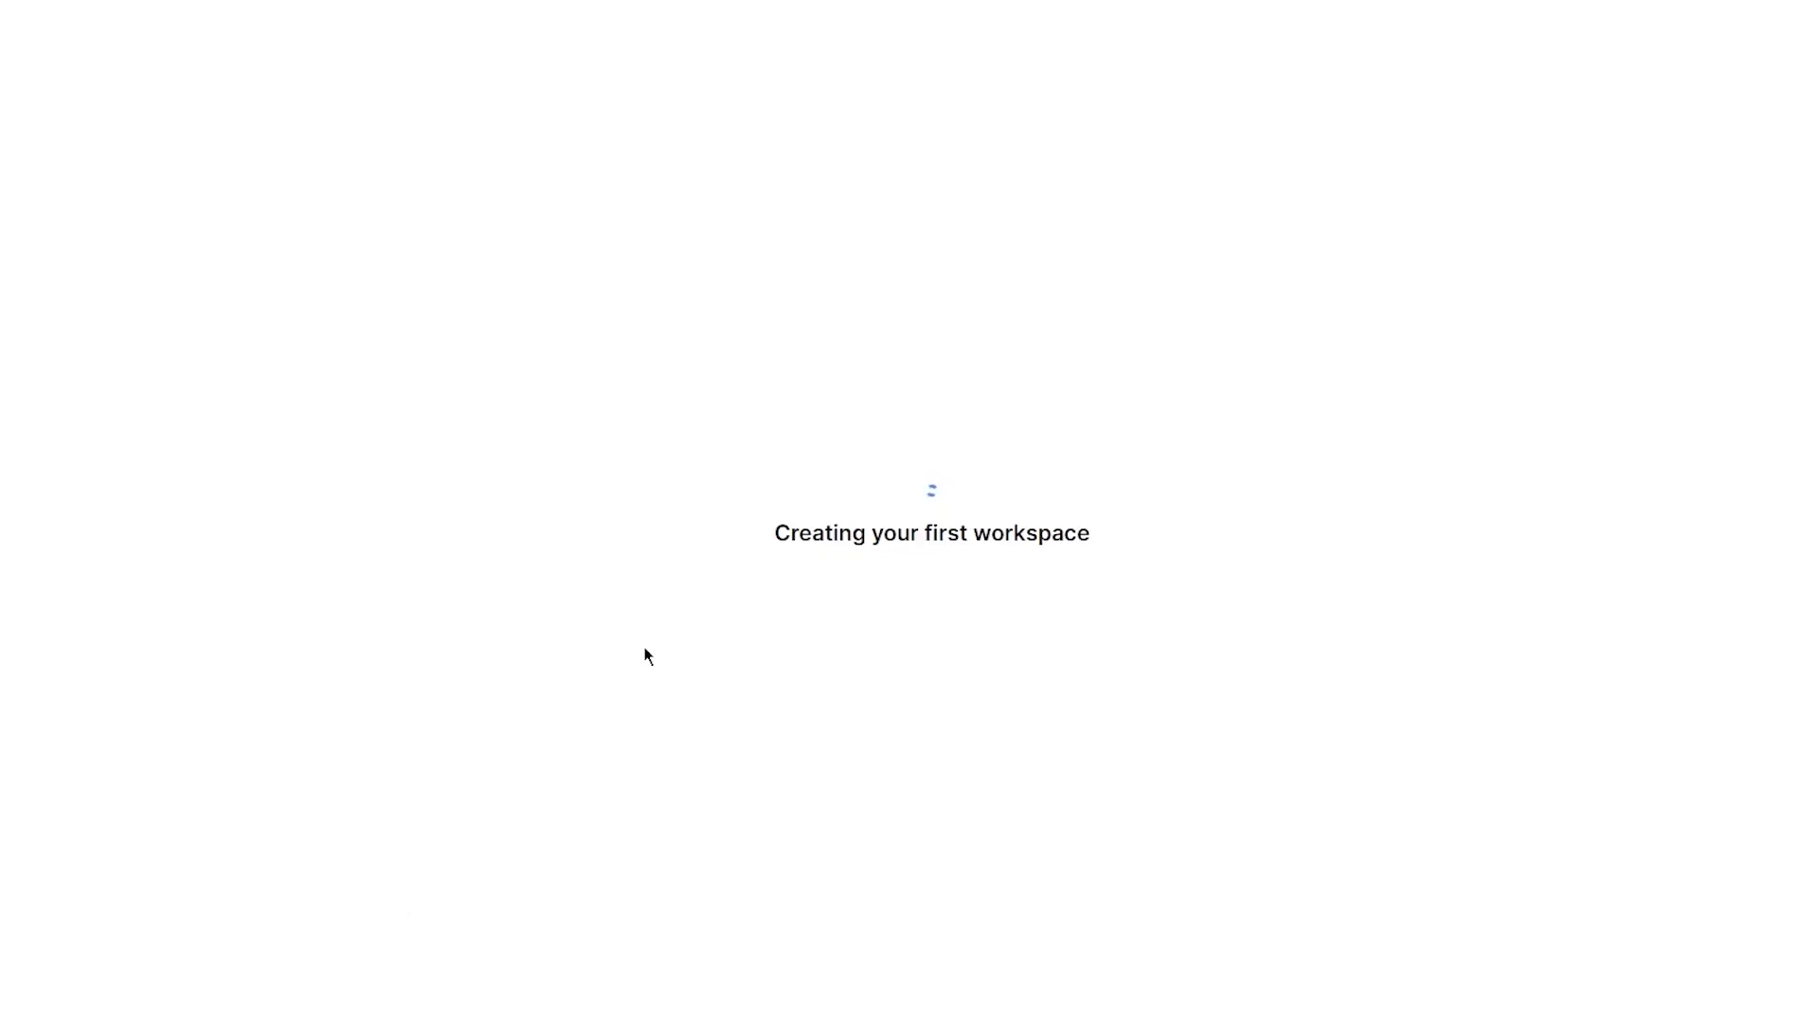
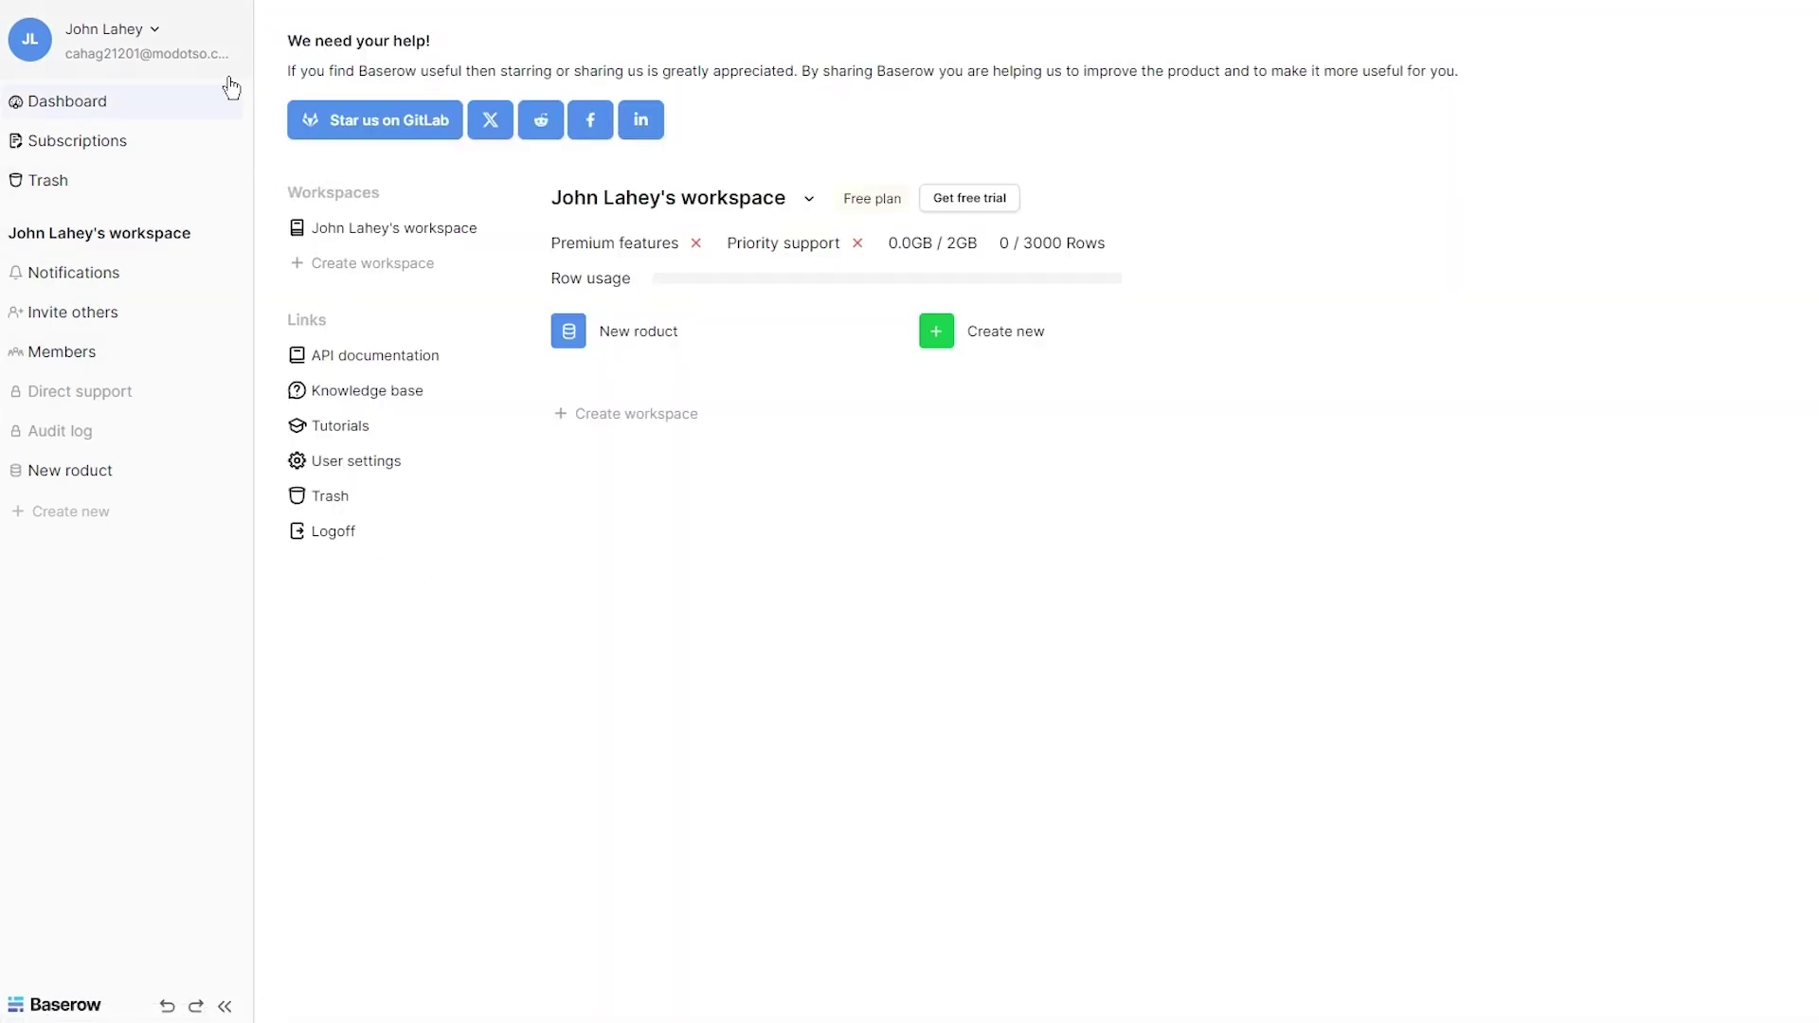
{"action": "left_click_drag", "start_coordinate": [290, 72], "coordinate": [931, 76]}
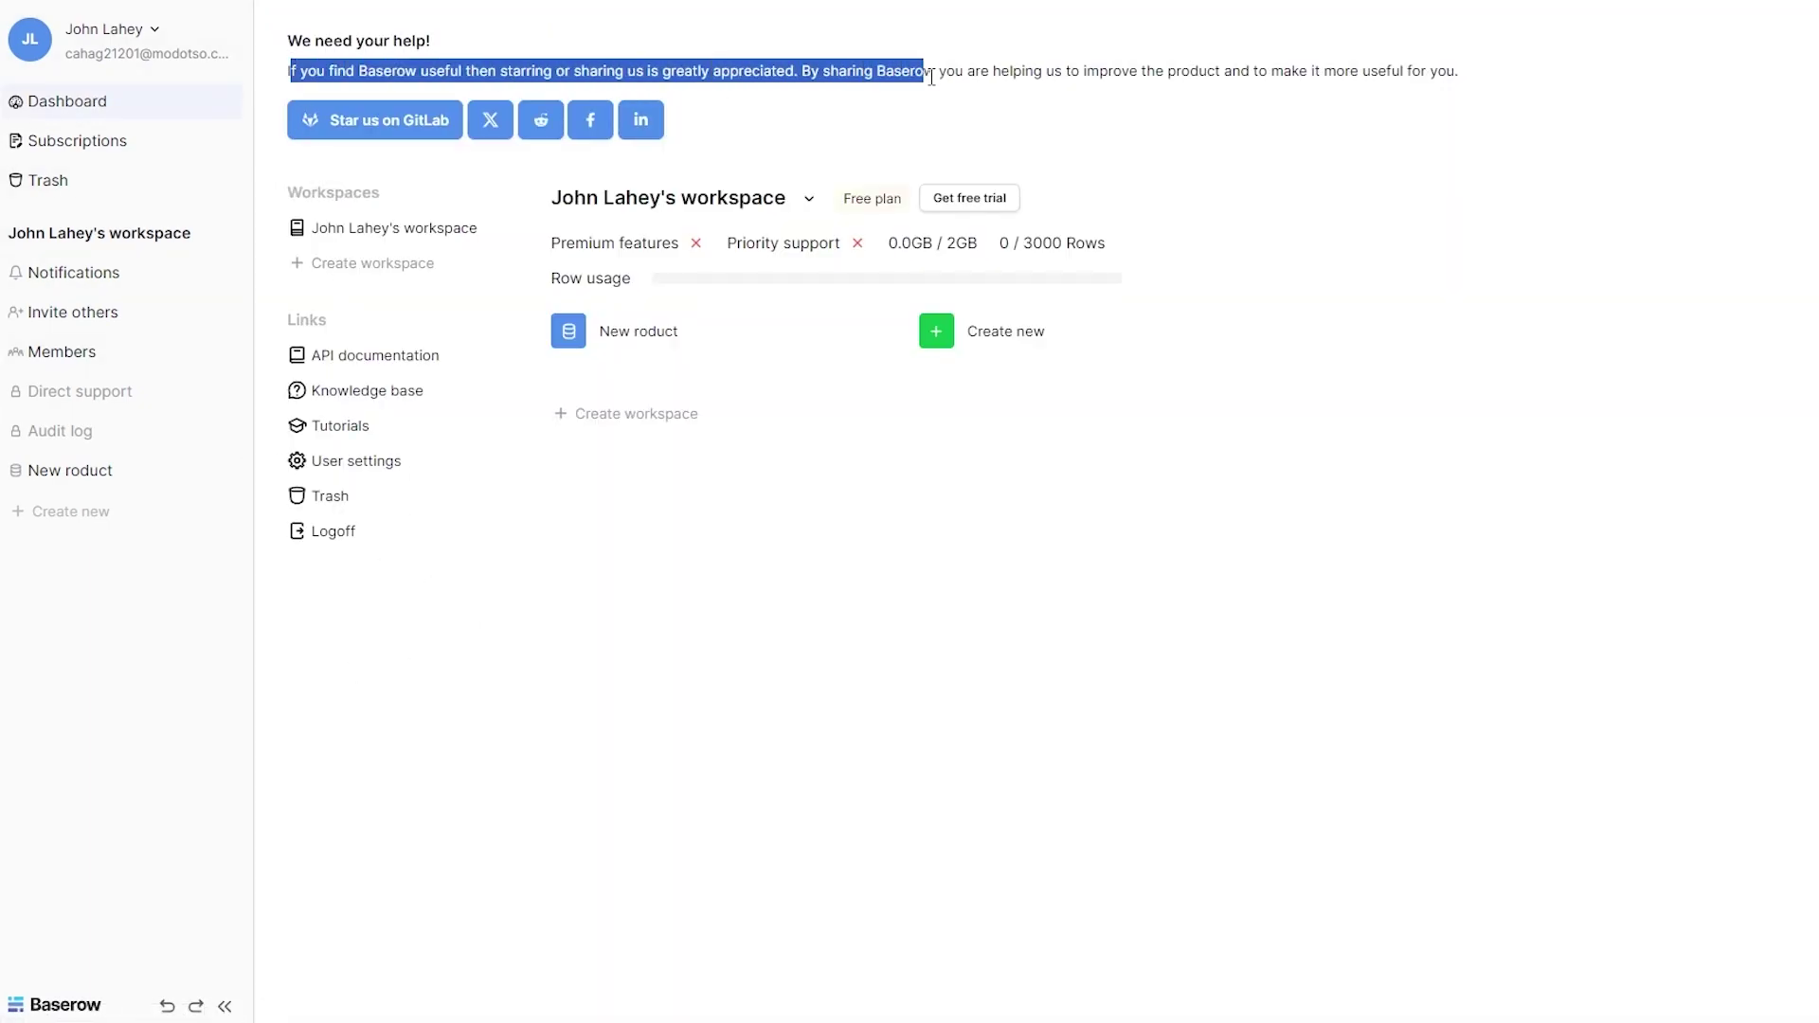
{"action": "left_click", "coordinate": [1787, 115]}
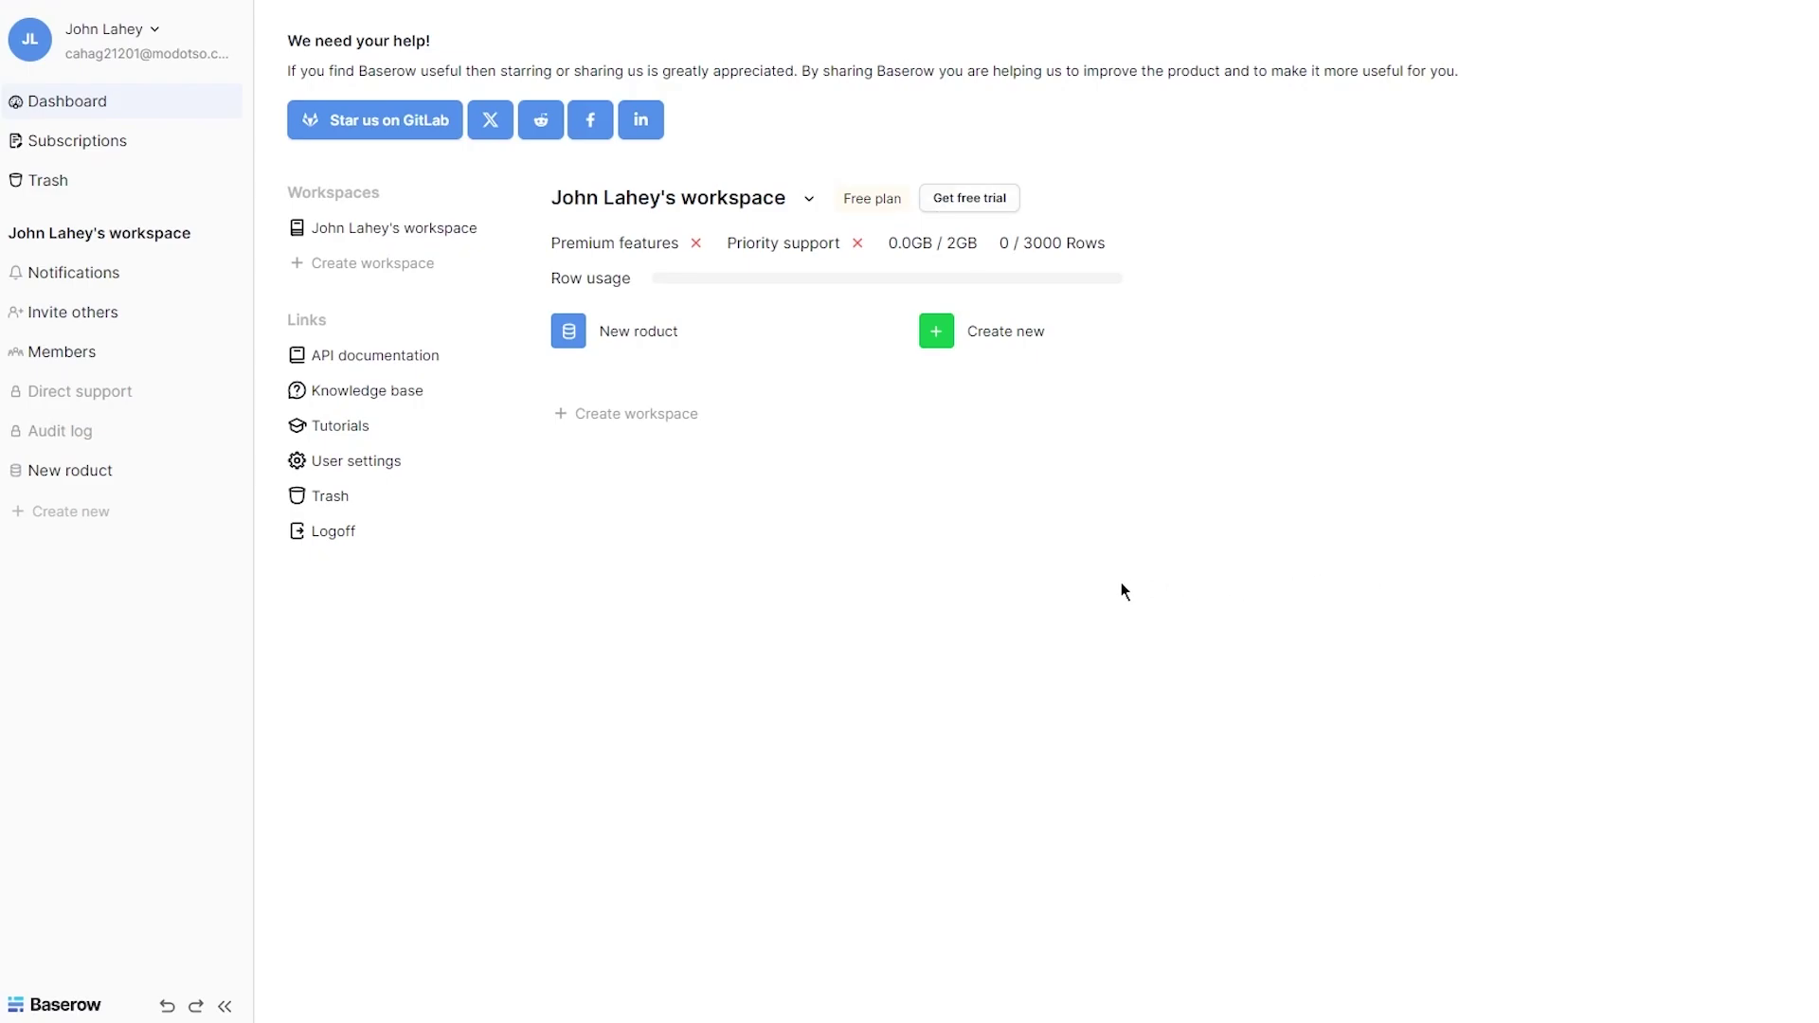
Open the New subscription page and check the trash for the New roduct database
{"action": "left_click", "coordinate": [133, 141]}
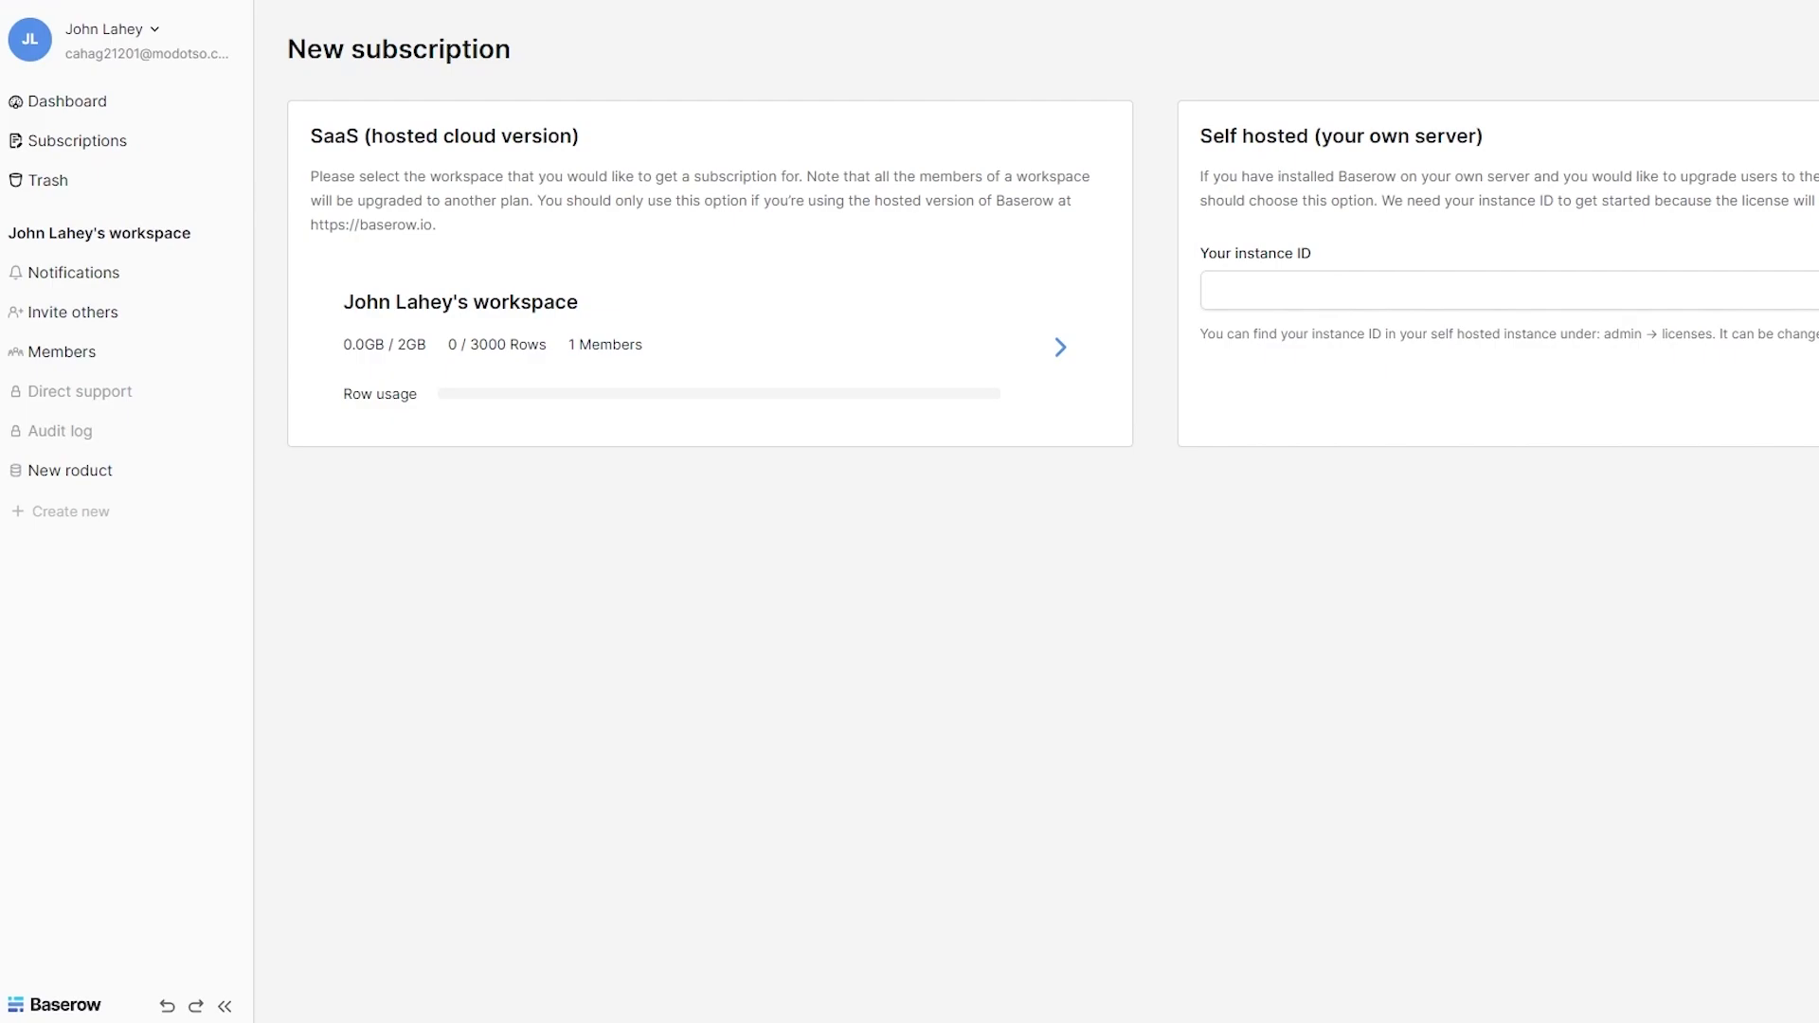
{"action": "left_click", "coordinate": [41, 181]}
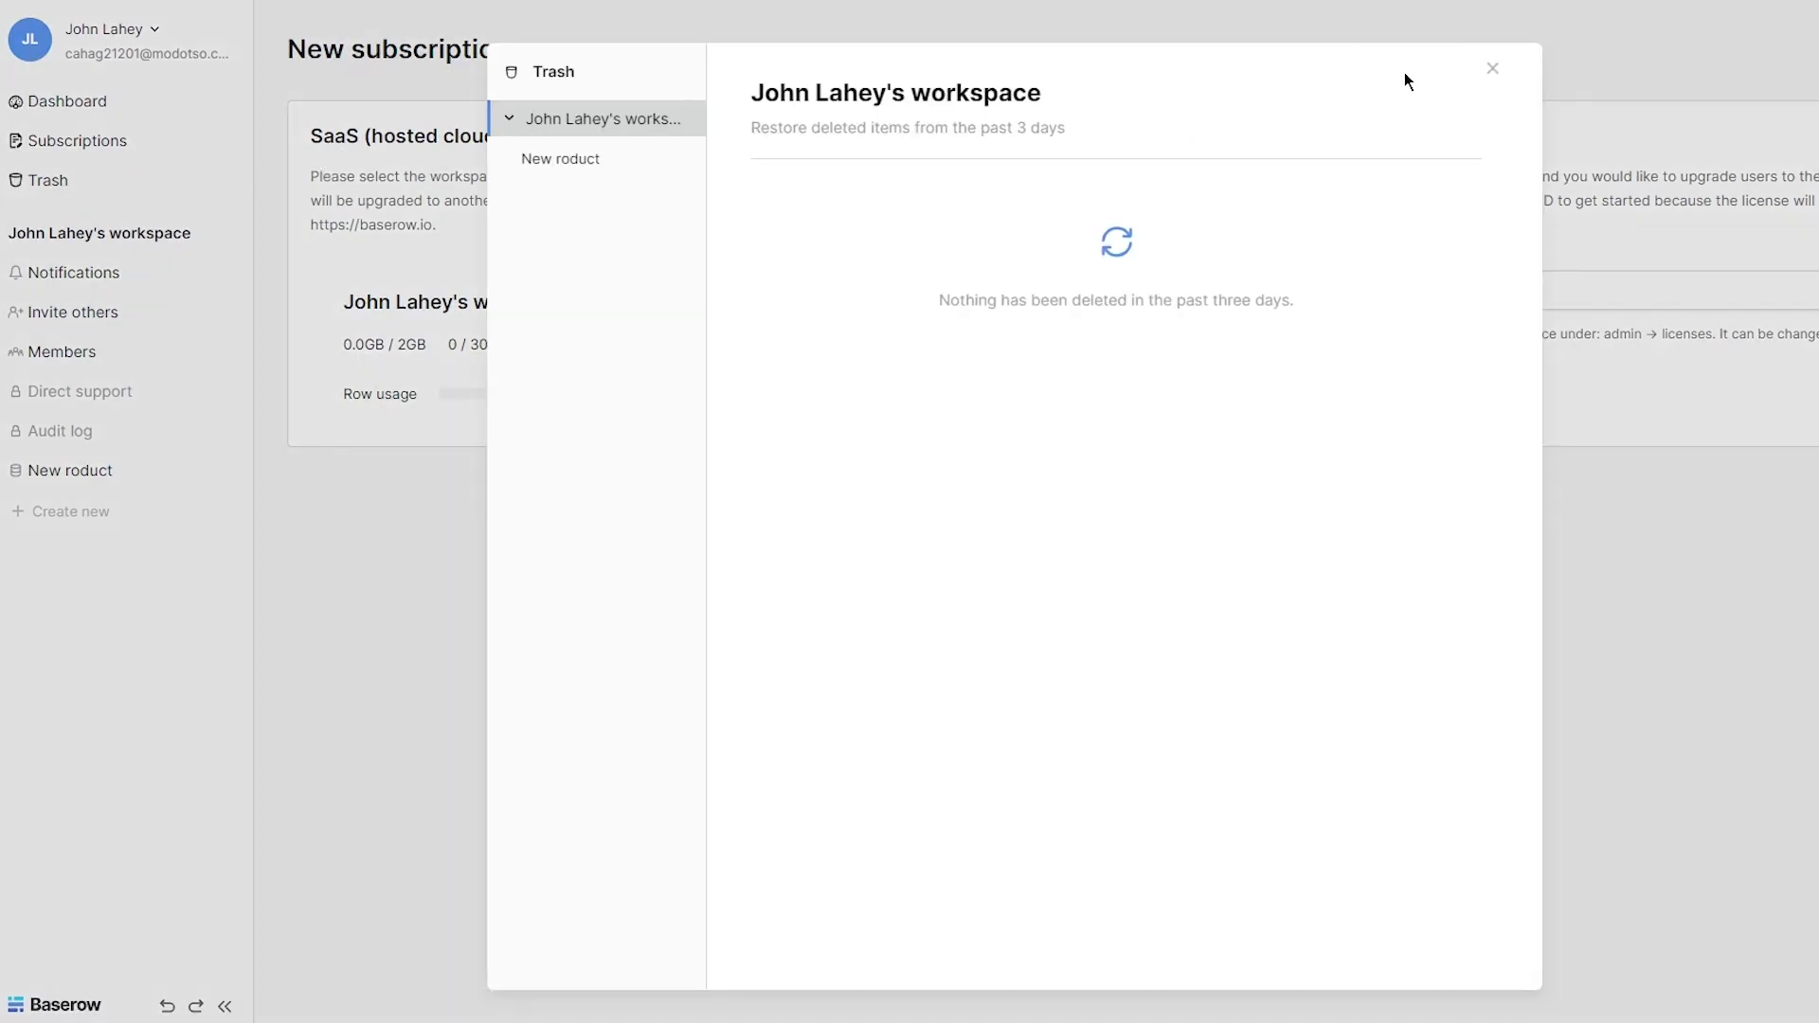
{"action": "left_click", "coordinate": [589, 156]}
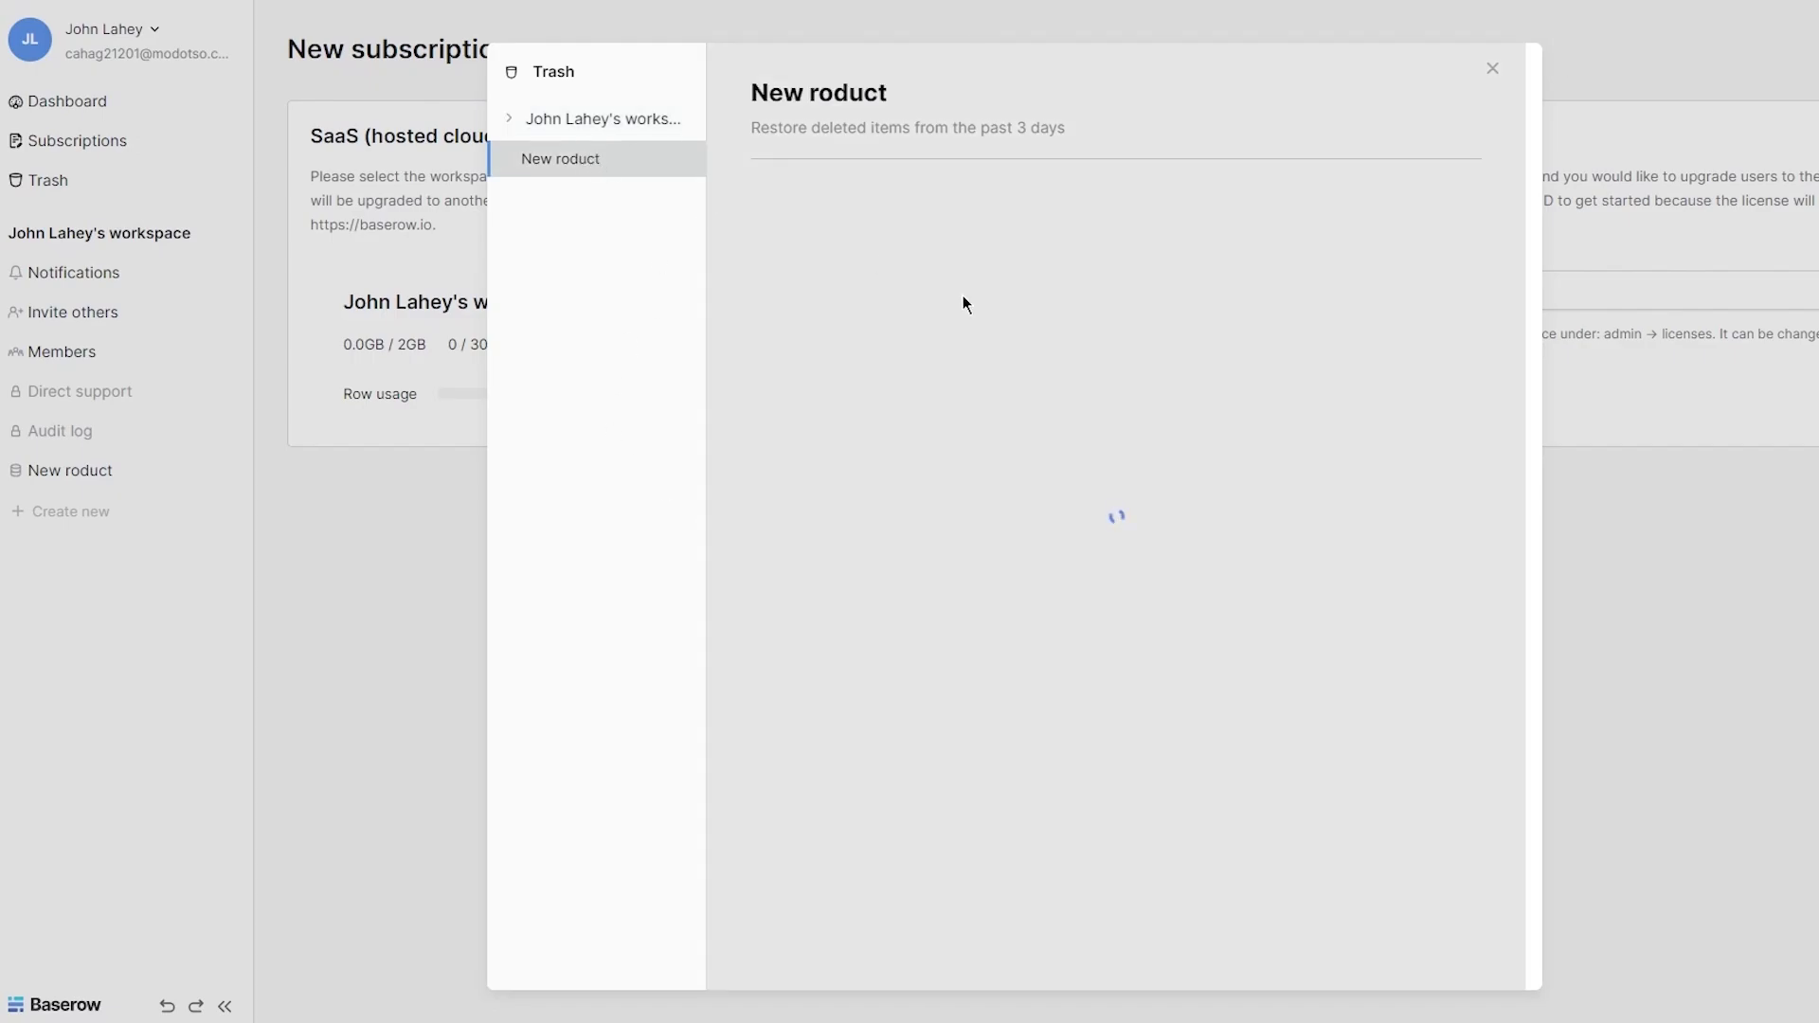
{"action": "left_click", "coordinate": [1486, 76]}
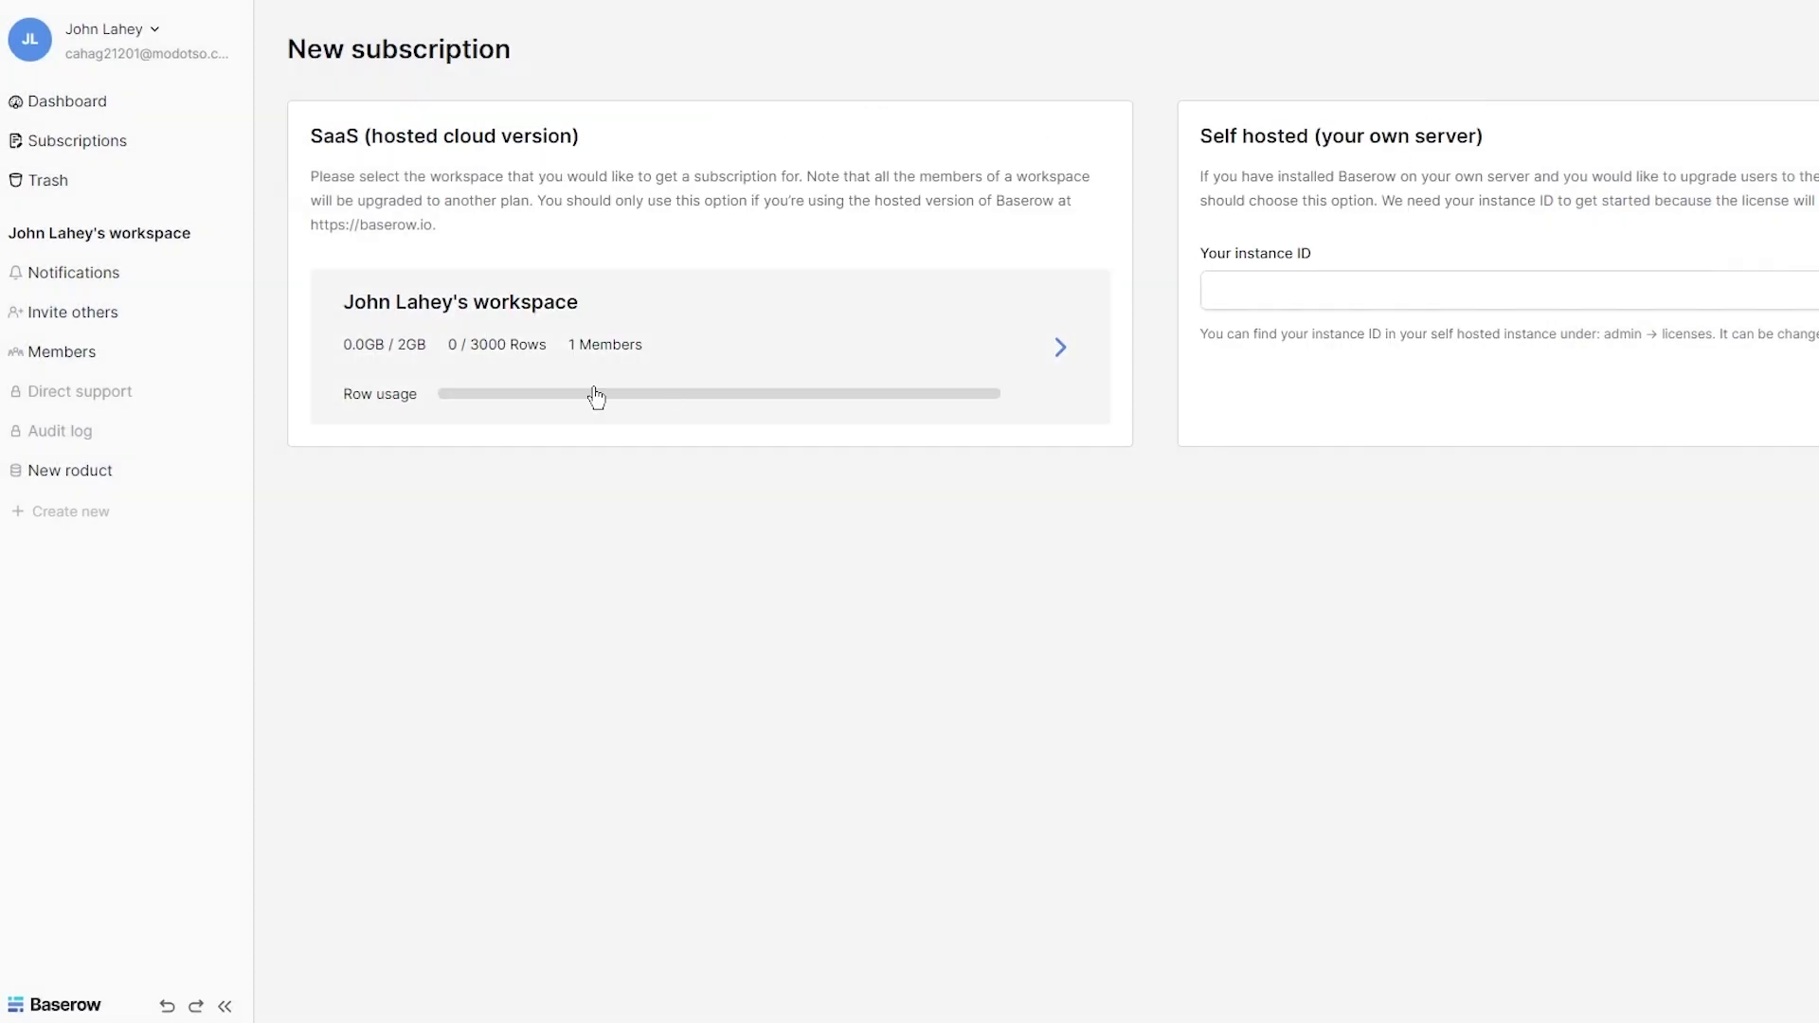
Confirm the notifications list is empty, then bring up the Invite workspace members form
{"action": "left_click", "coordinate": [142, 272]}
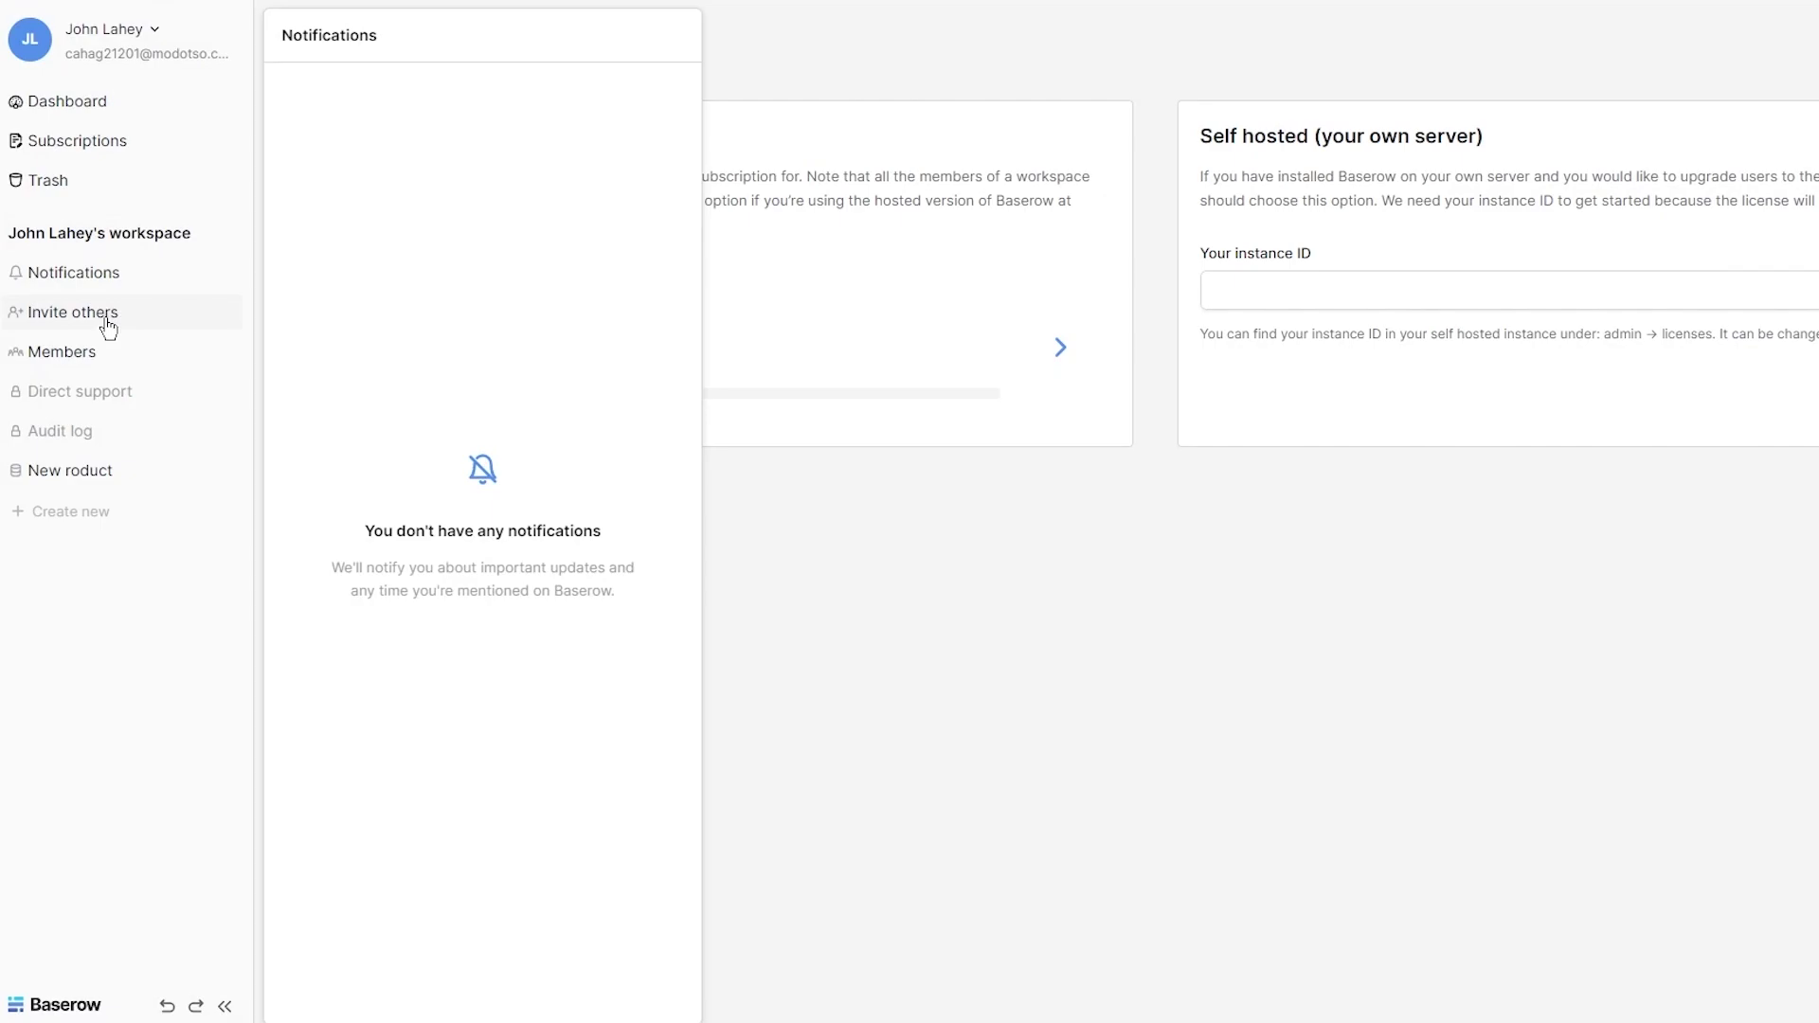
{"action": "left_click", "coordinate": [183, 235]}
{"action": "left_click", "coordinate": [188, 239]}
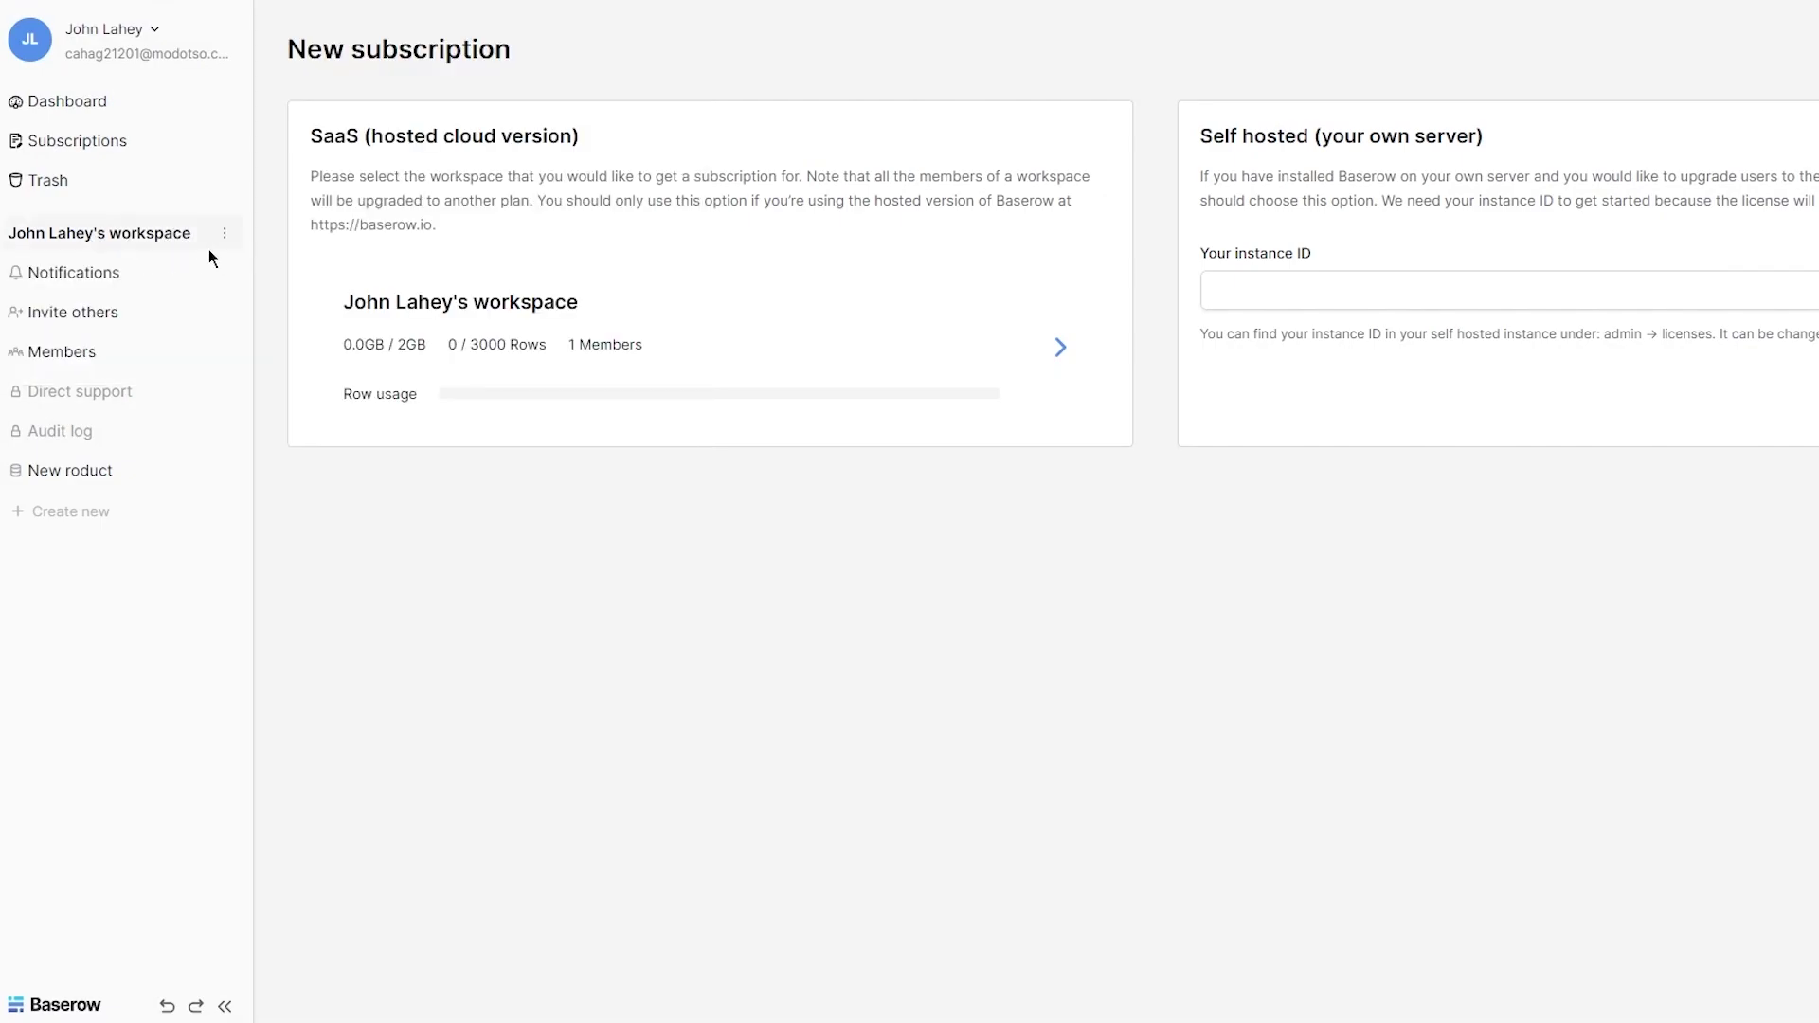
{"action": "left_click", "coordinate": [122, 272]}
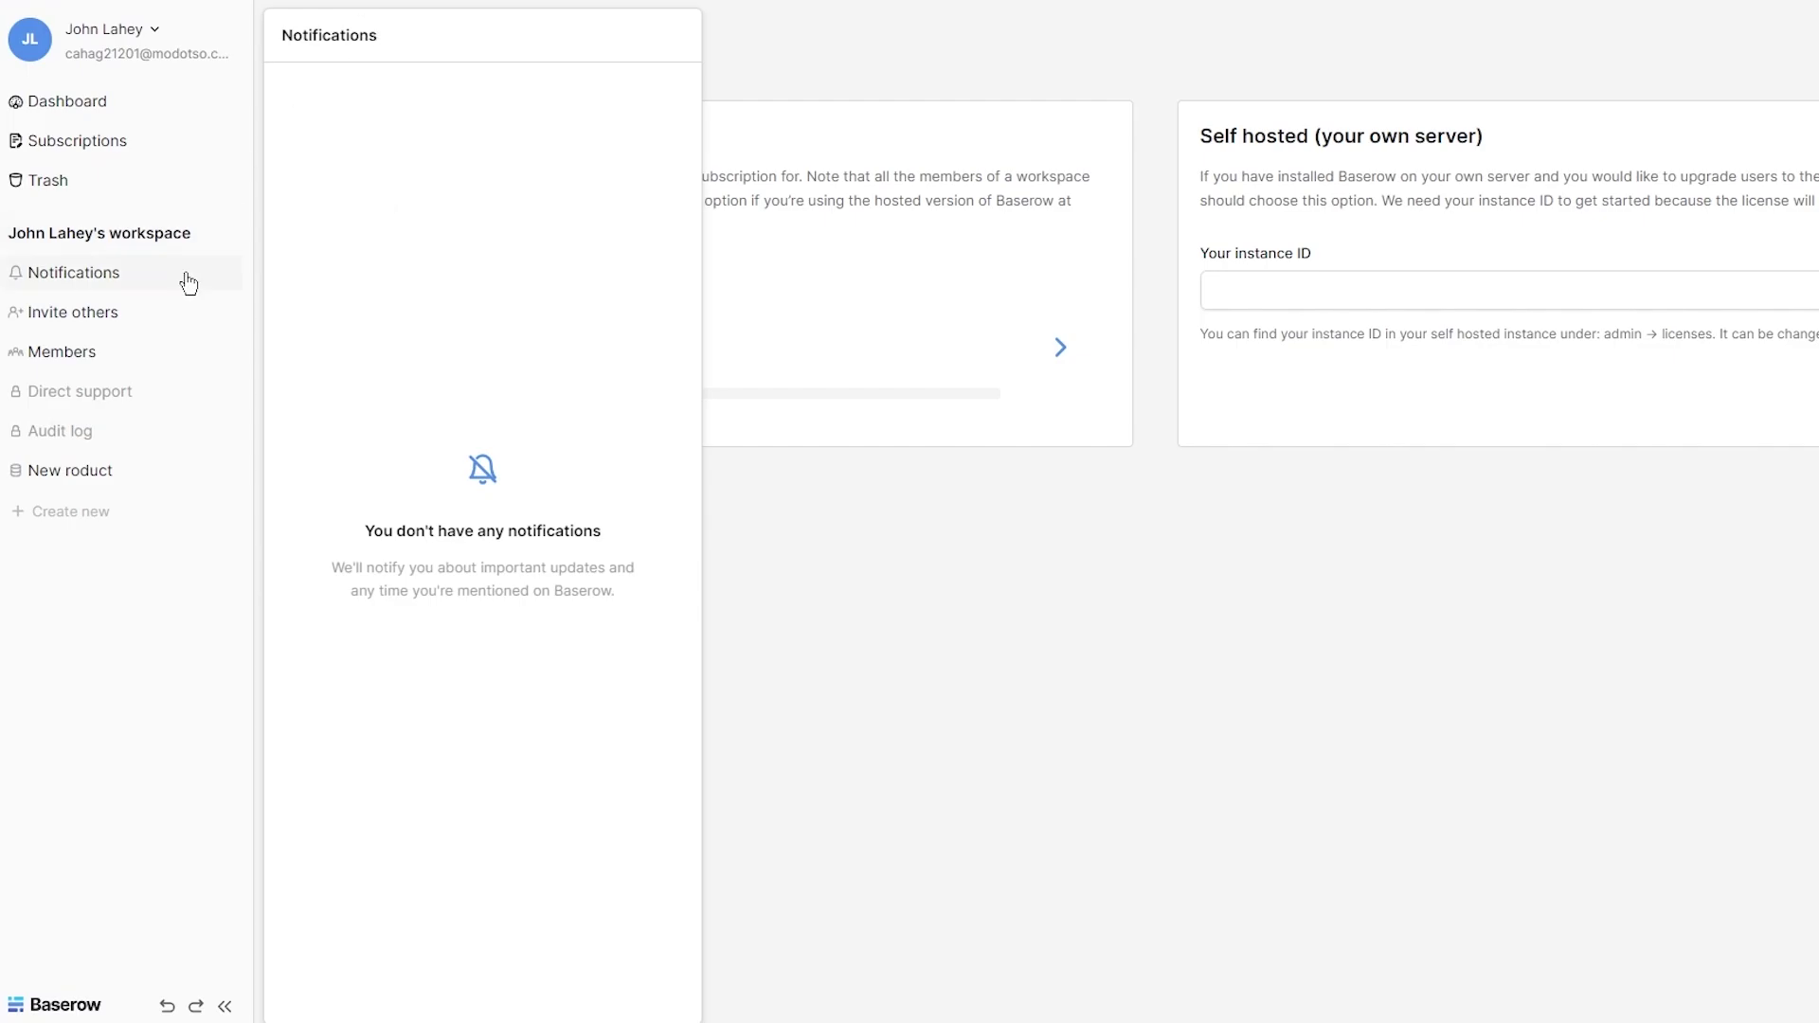
{"action": "left_click", "coordinate": [66, 313]}
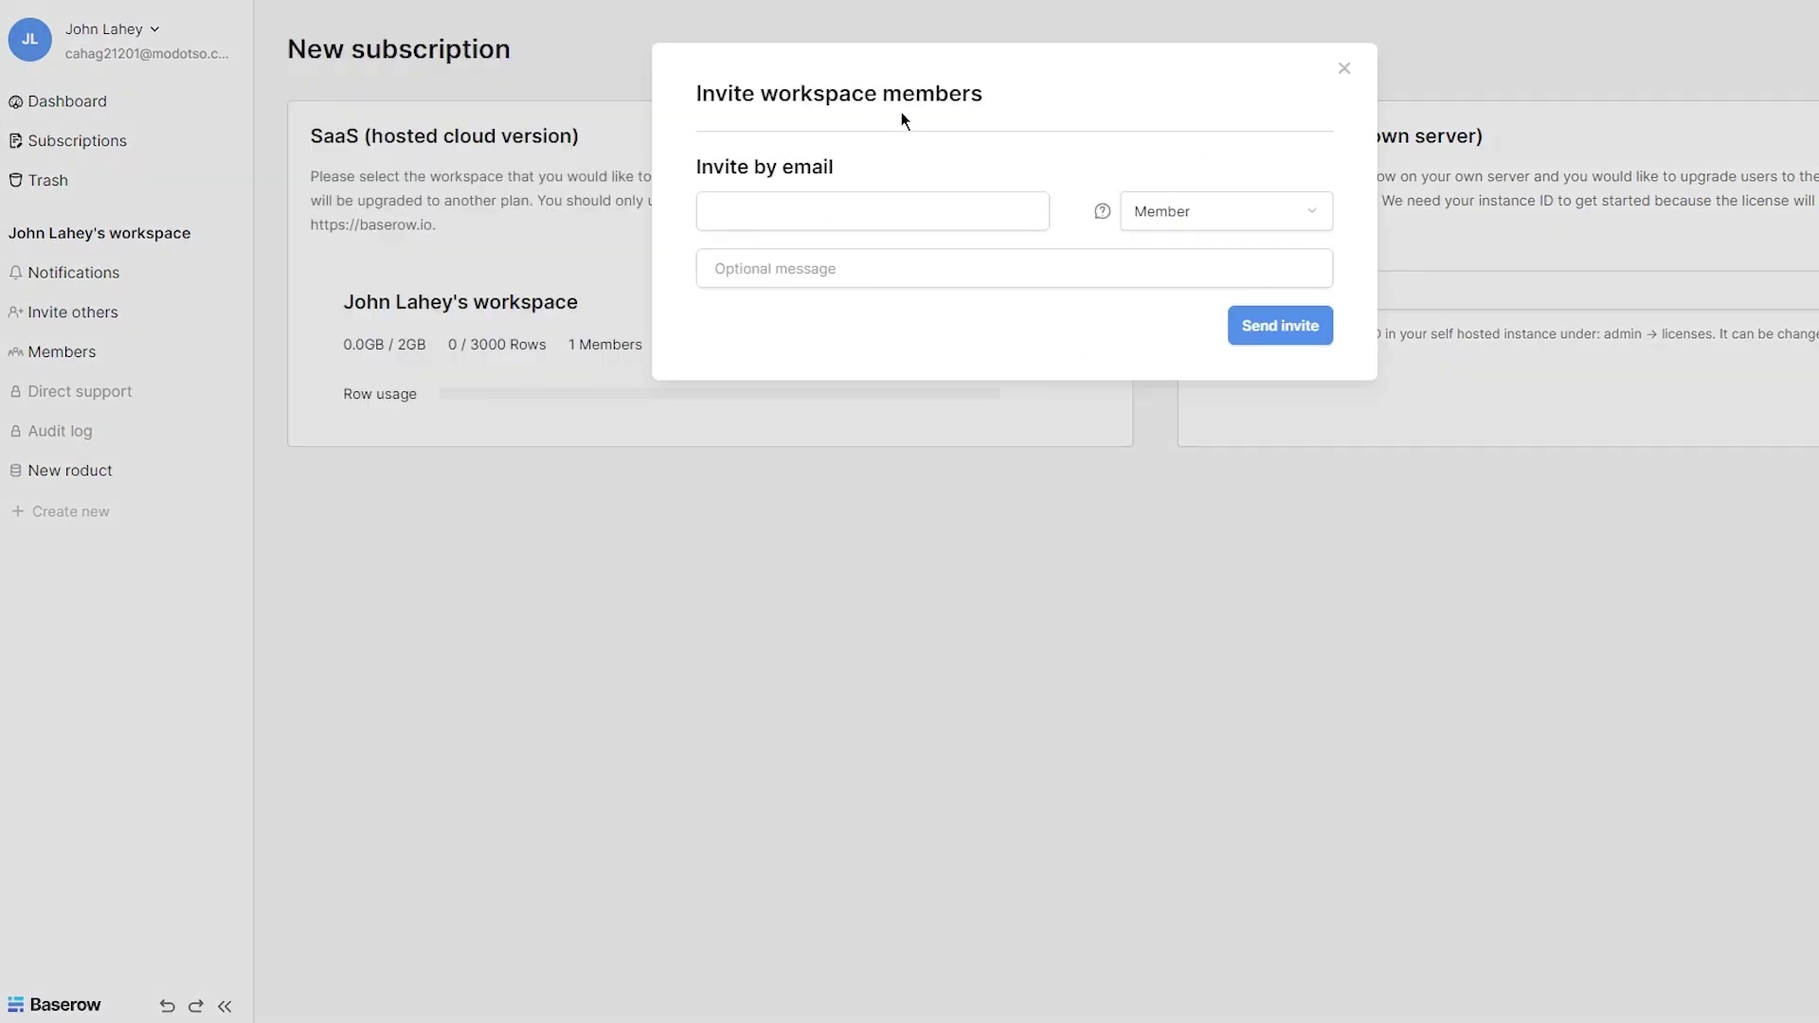
Review the Invite workspace members form's headings, then close it without inviting anyone
{"action": "left_click_drag", "start_coordinate": [1001, 93], "coordinate": [688, 93]}
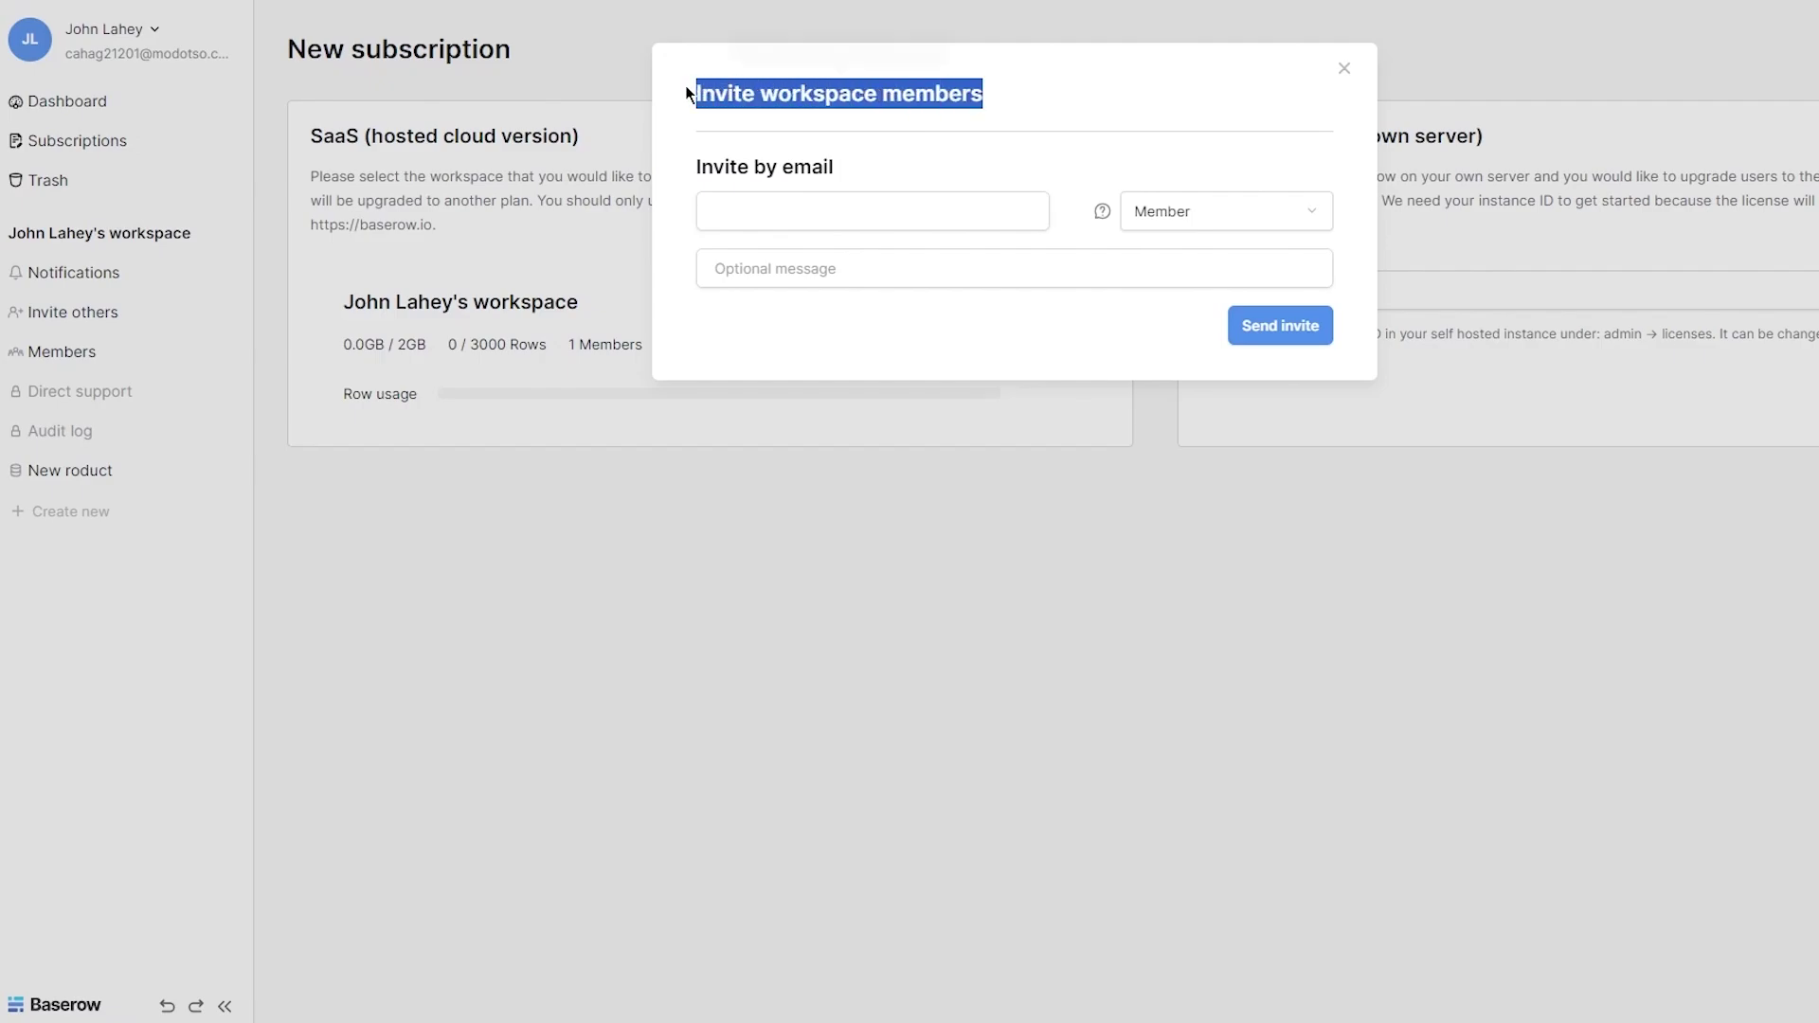
{"action": "left_click", "coordinate": [1191, 81]}
{"action": "left_click_drag", "start_coordinate": [1048, 93], "coordinate": [690, 93]}
{"action": "left_click", "coordinate": [1190, 79]}
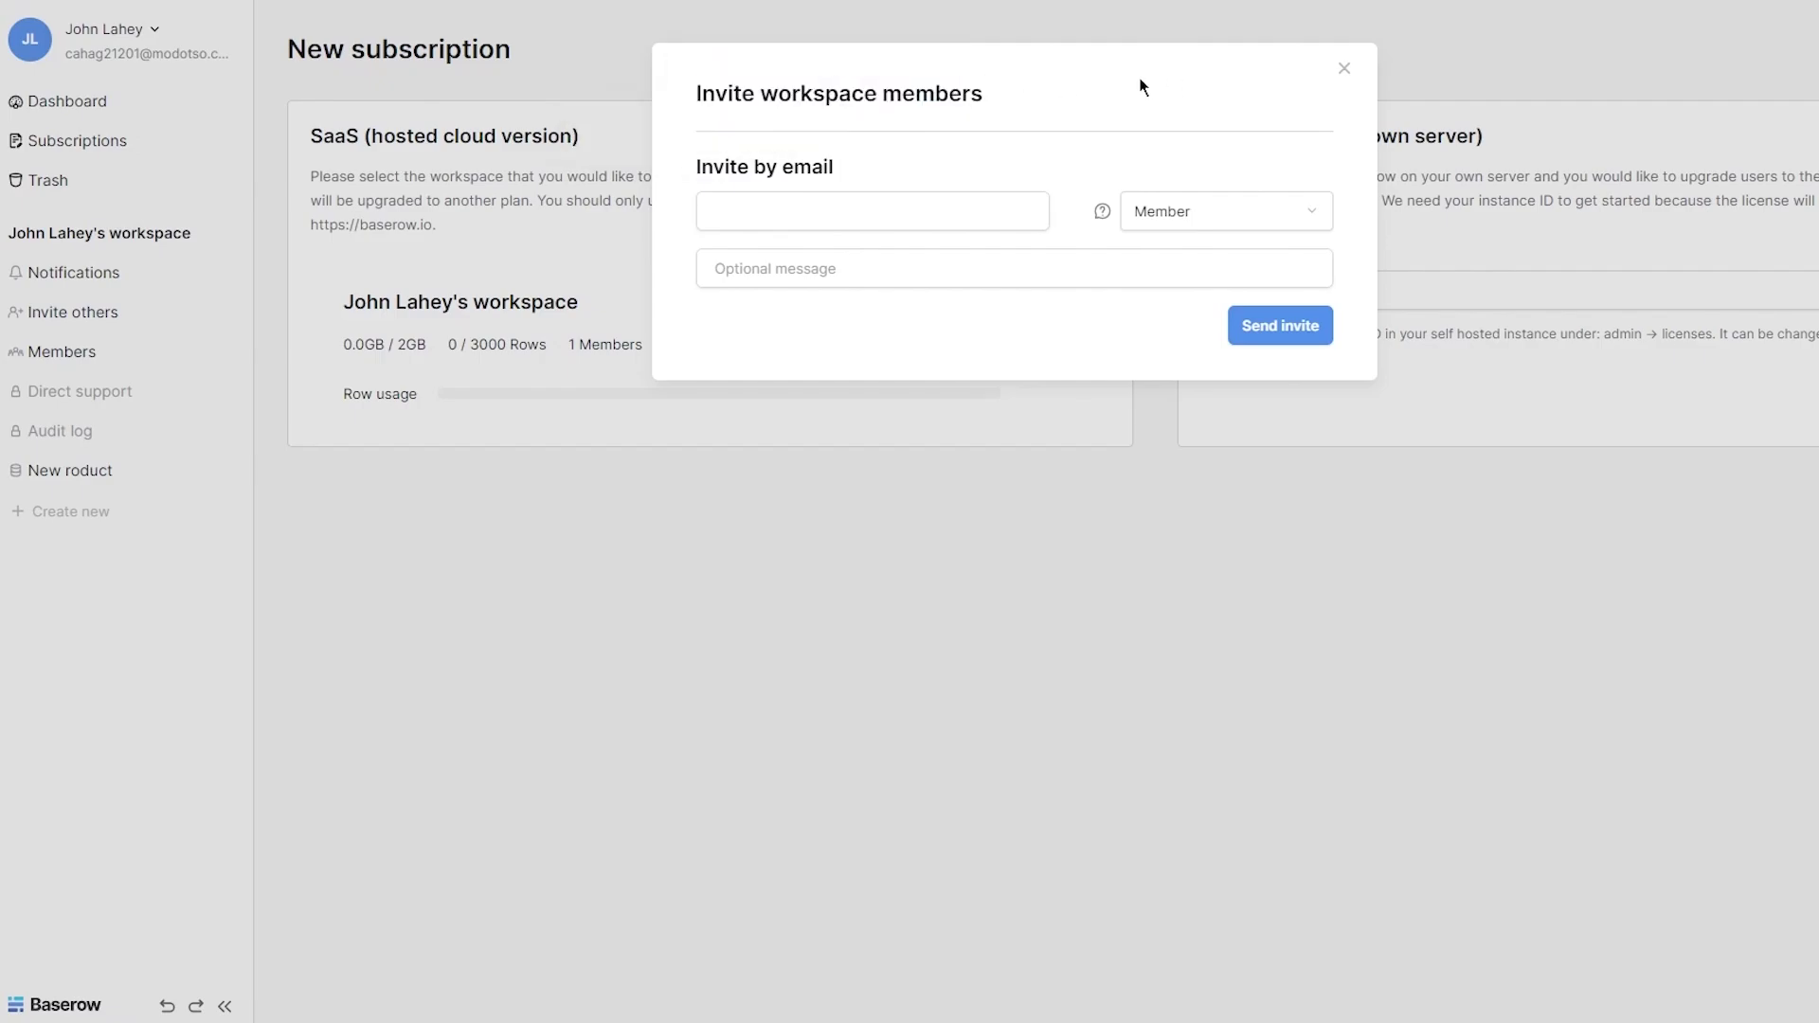
{"action": "left_click_drag", "start_coordinate": [833, 167], "coordinate": [663, 175]}
{"action": "left_click", "coordinate": [1131, 173]}
{"action": "left_click", "coordinate": [1343, 68]}
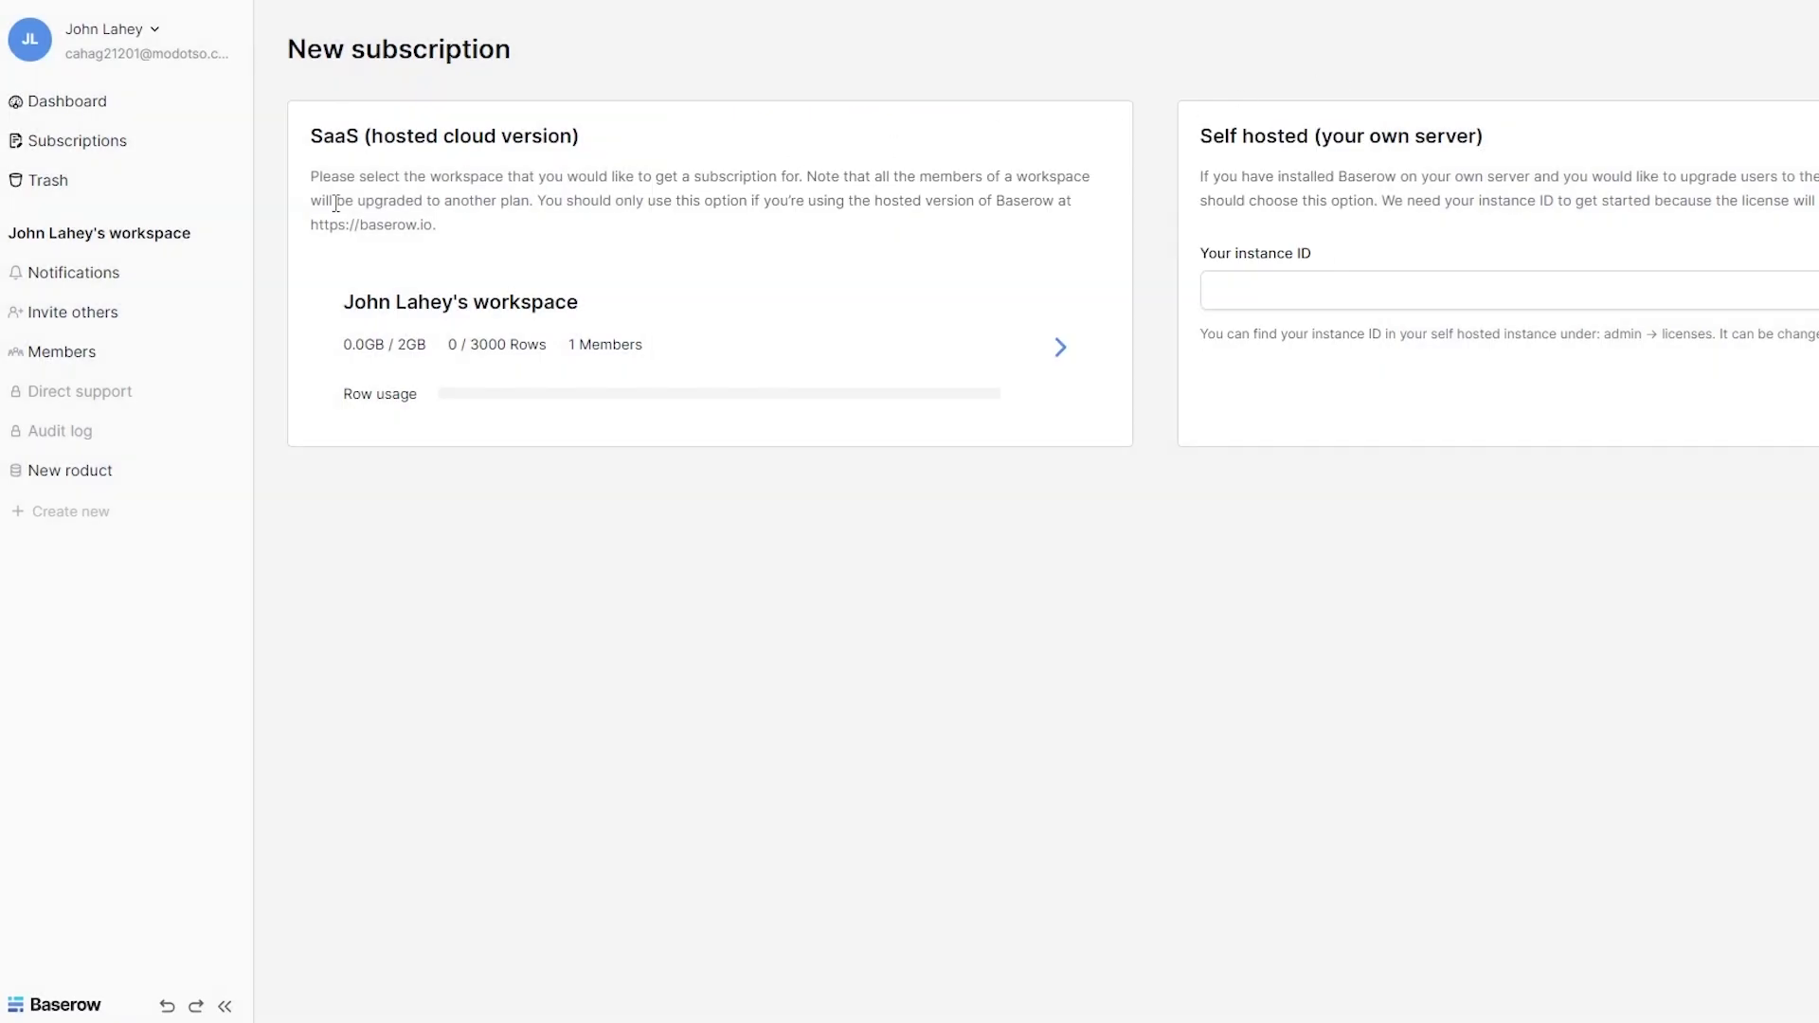
Check the Members page's single Admin member, then view the Invites tab showing 0 pending
{"action": "left_click", "coordinate": [204, 353]}
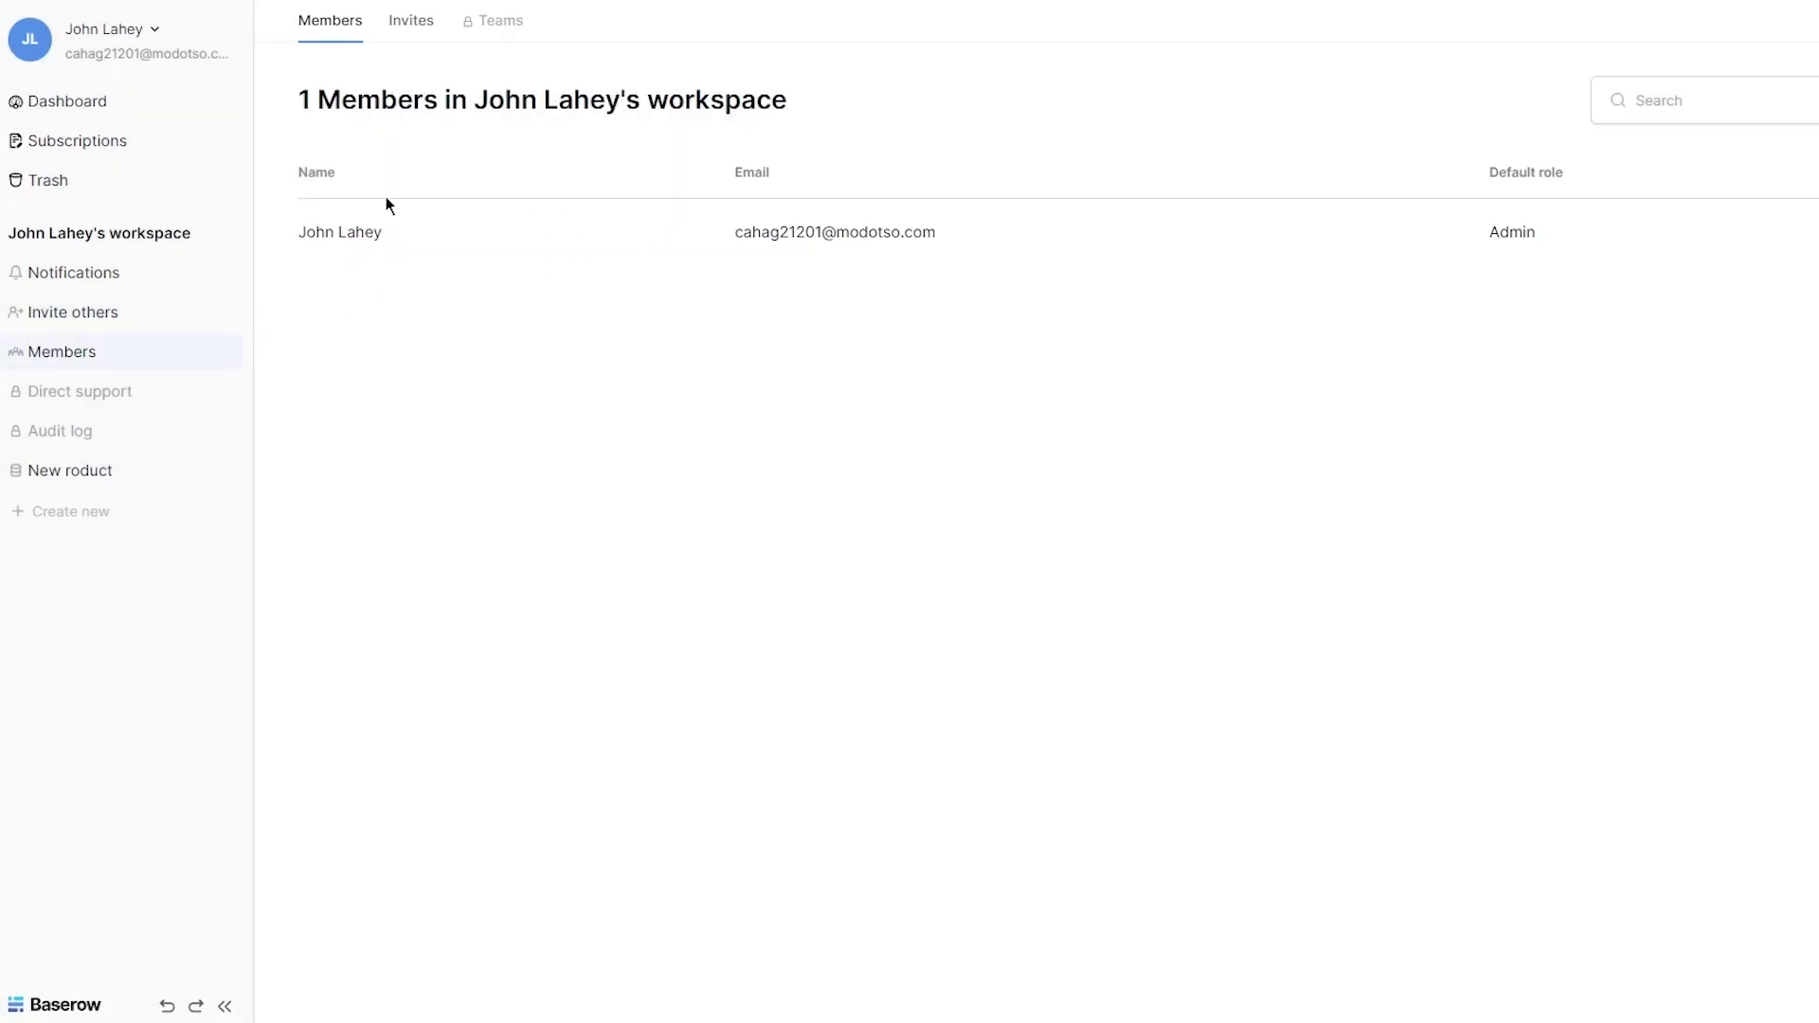
{"action": "mouse_move", "coordinate": [313, 100]}
{"action": "left_mouse_down"}
{"action": "mouse_move", "coordinate": [890, 105]}
{"action": "mouse_move", "coordinate": [296, 104]}
{"action": "left_mouse_up"}
{"action": "left_click", "coordinate": [1032, 91]}
{"action": "left_click", "coordinate": [1032, 114]}
{"action": "left_click_drag", "start_coordinate": [303, 227], "coordinate": [384, 234]}
{"action": "left_click", "coordinate": [767, 273]}
{"action": "left_click_drag", "start_coordinate": [731, 232], "coordinate": [1061, 238]}
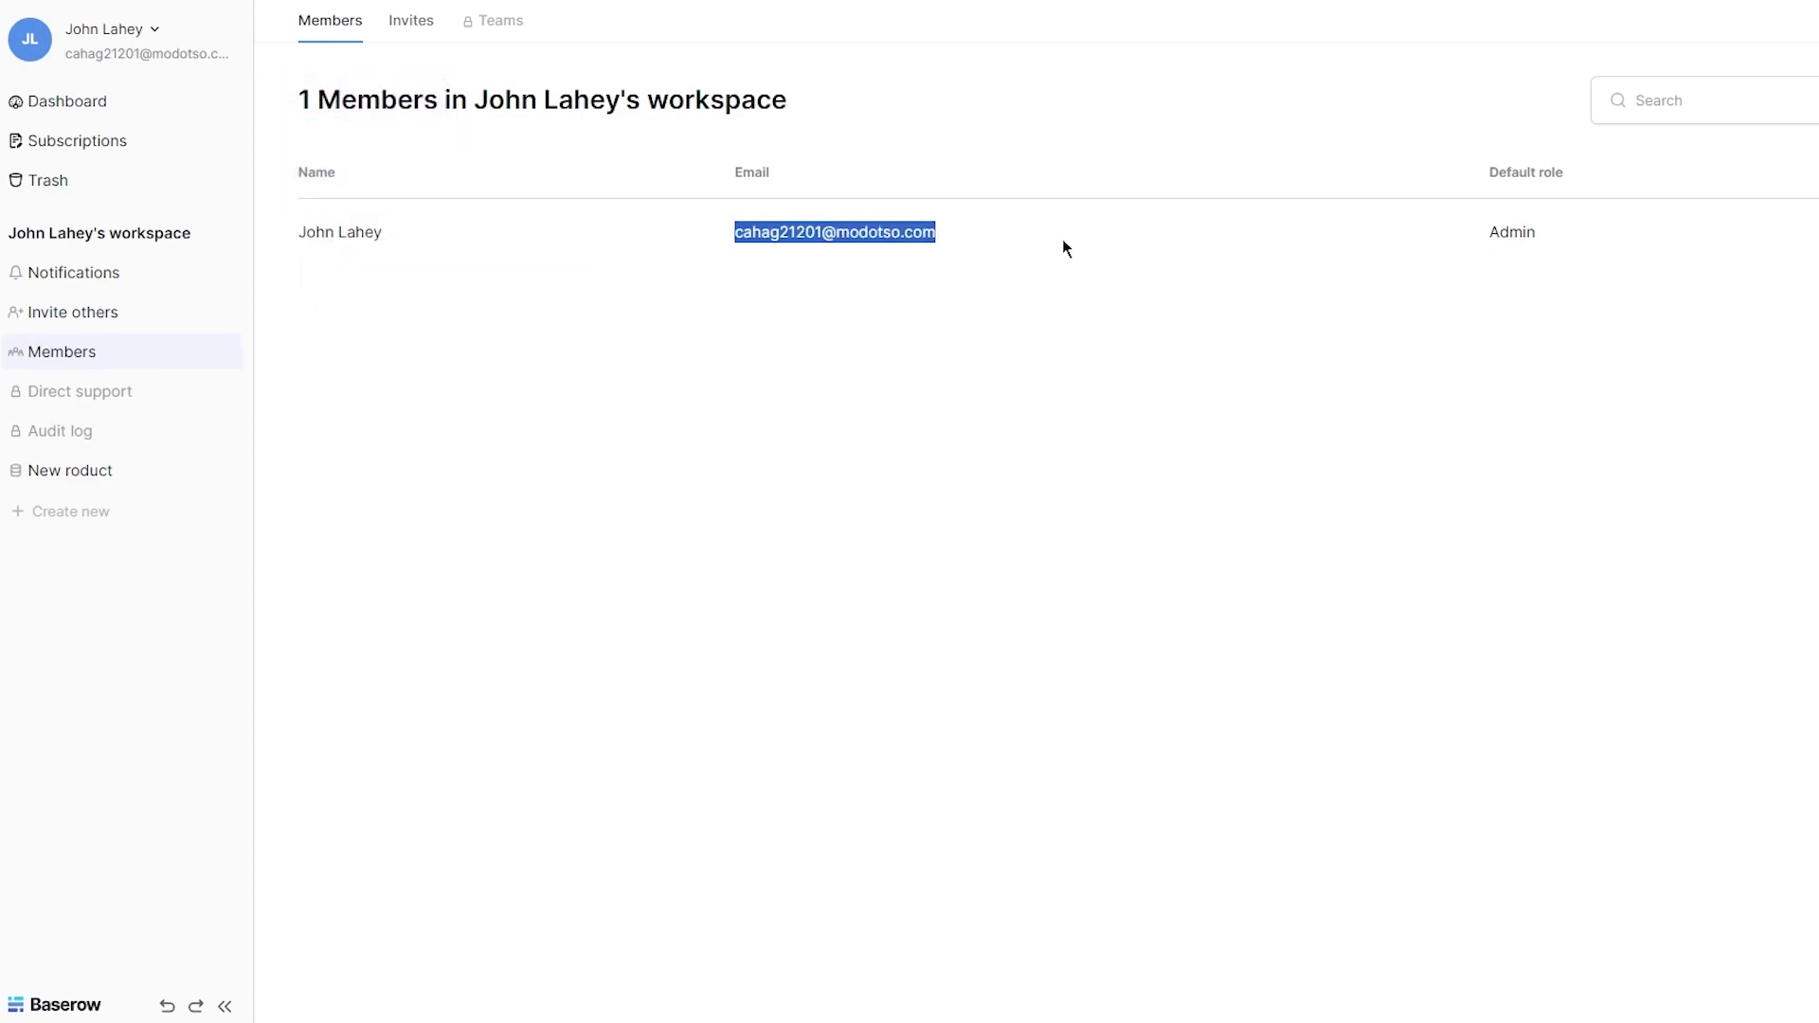
{"action": "left_click", "coordinate": [1054, 405]}
{"action": "left_click_drag", "start_coordinate": [1452, 242], "coordinate": [1534, 446]}
{"action": "left_click", "coordinate": [1515, 511]}
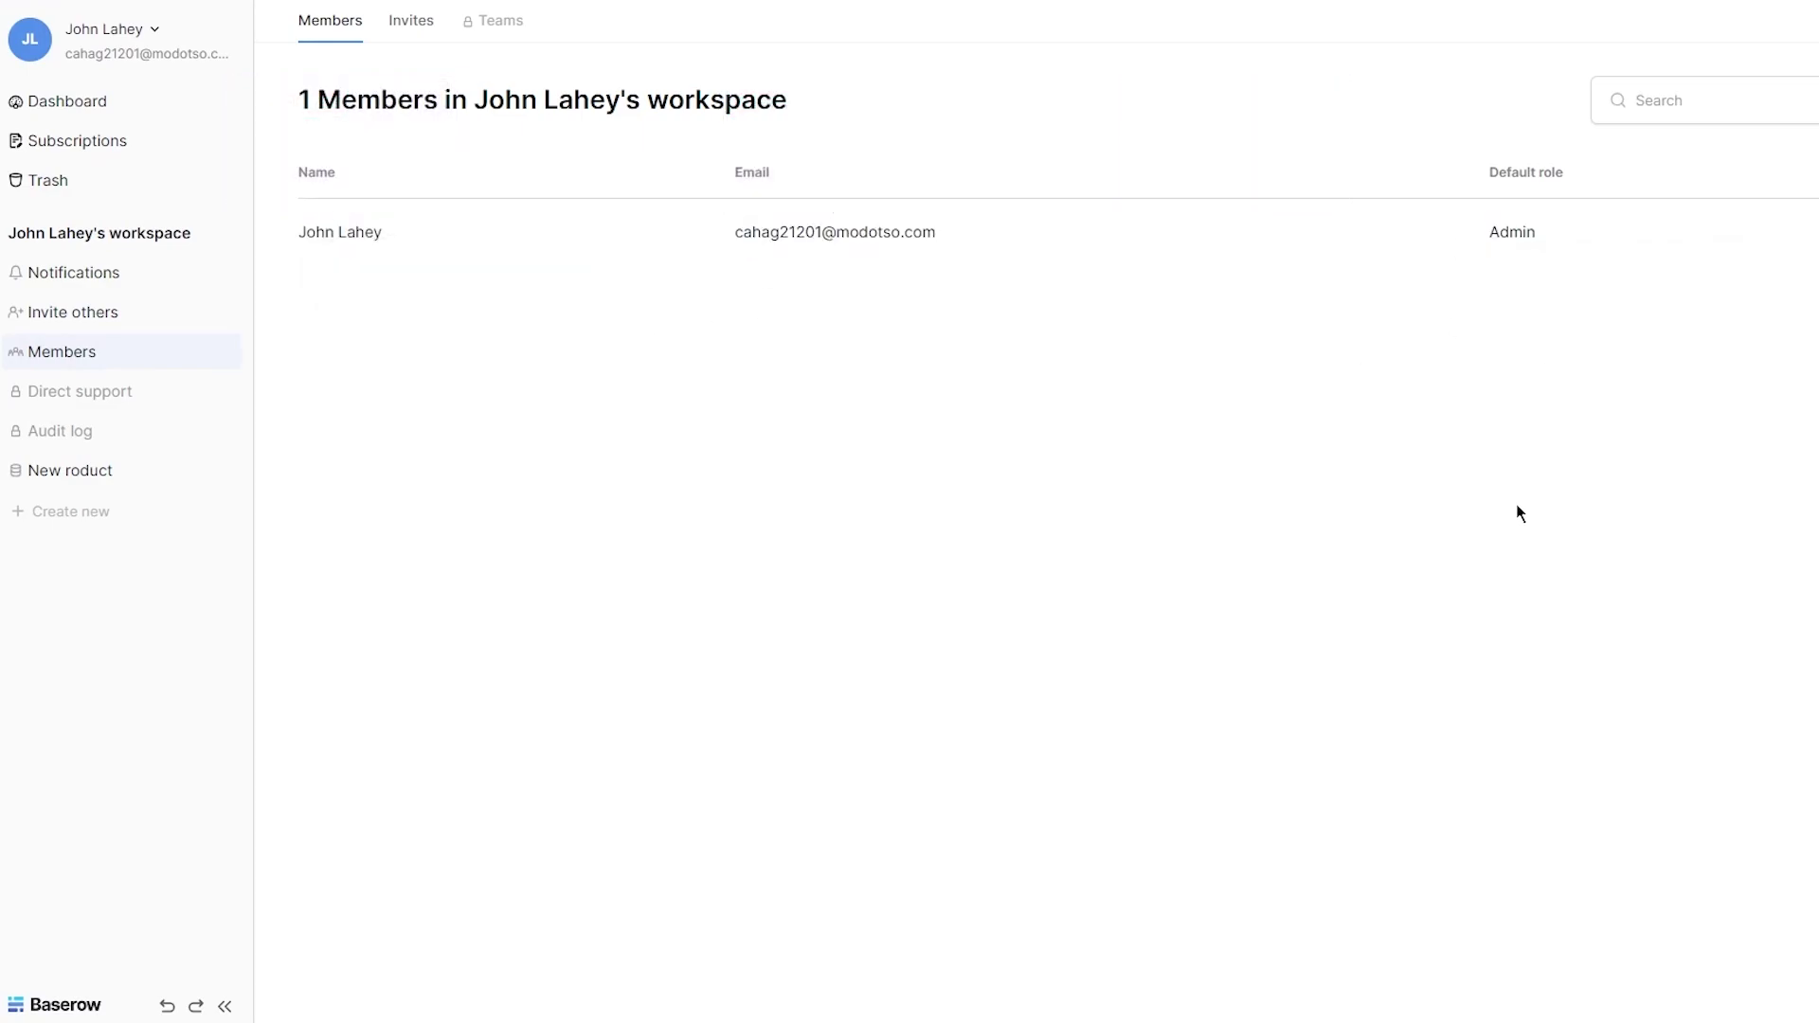
{"action": "left_click", "coordinate": [407, 24]}
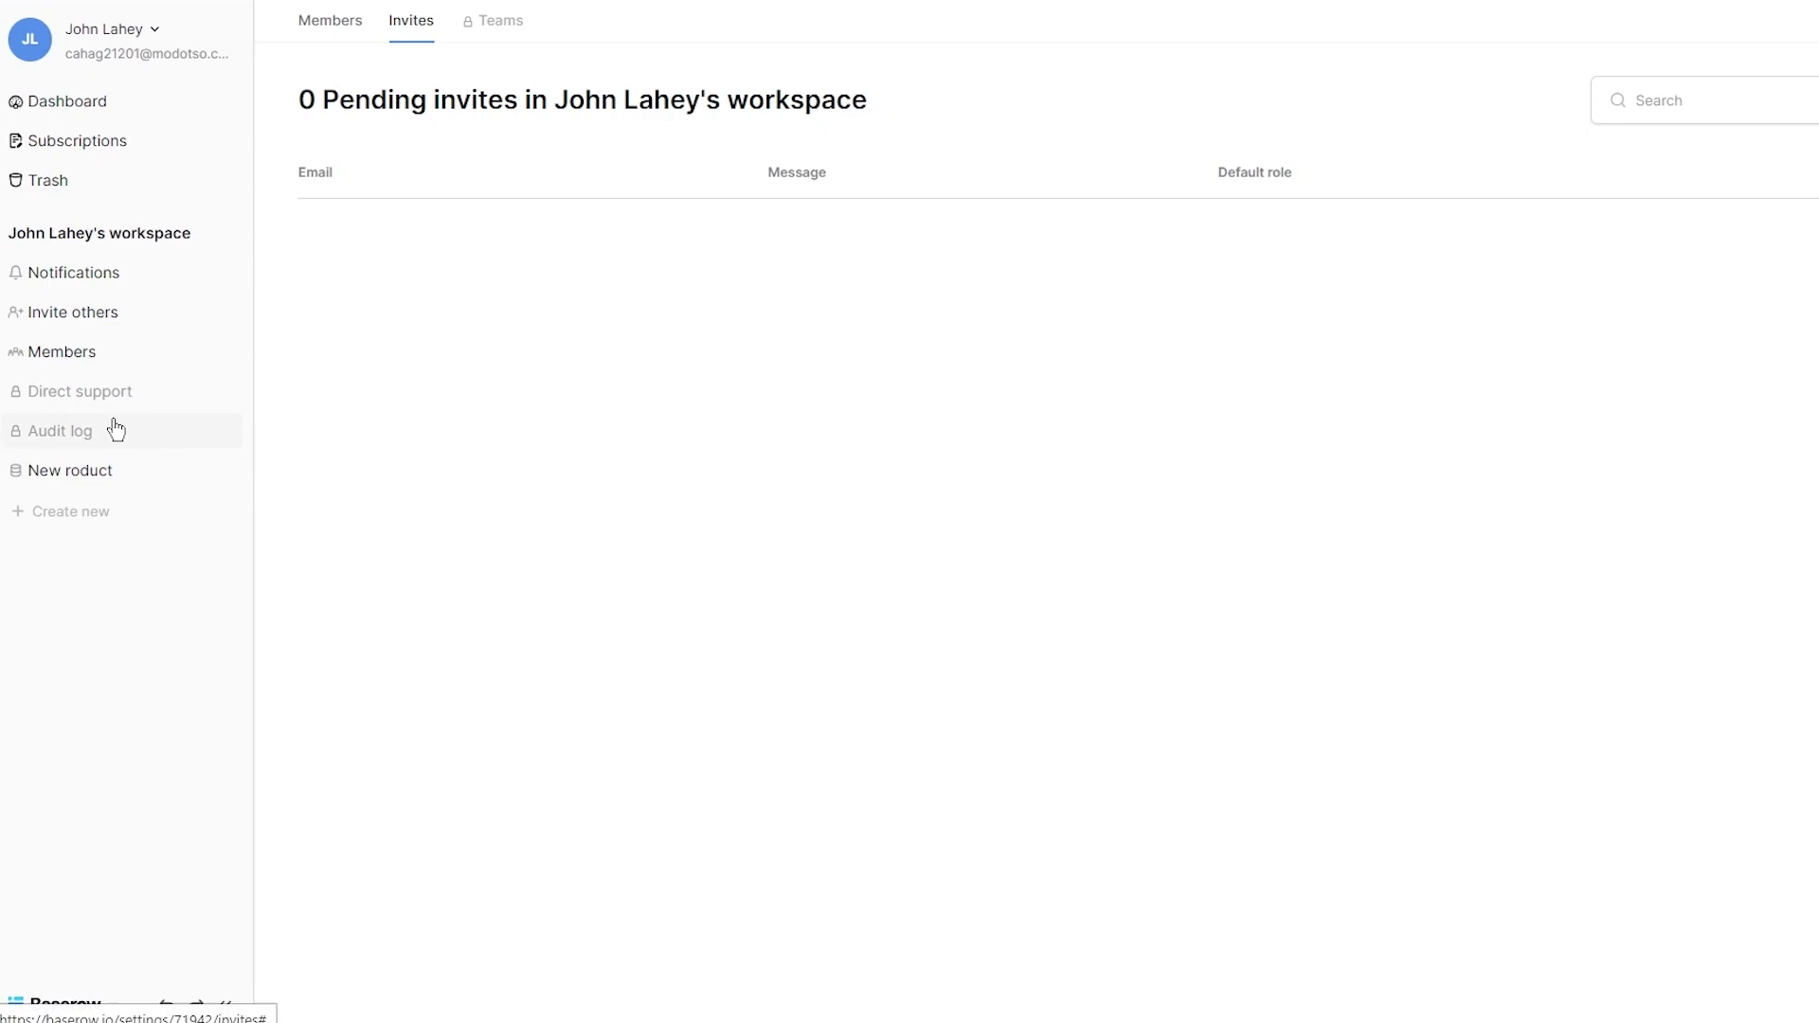
Expand New roduct and open its three-row Projects table, dismissing the Create table dialog
{"action": "left_click", "coordinate": [146, 479]}
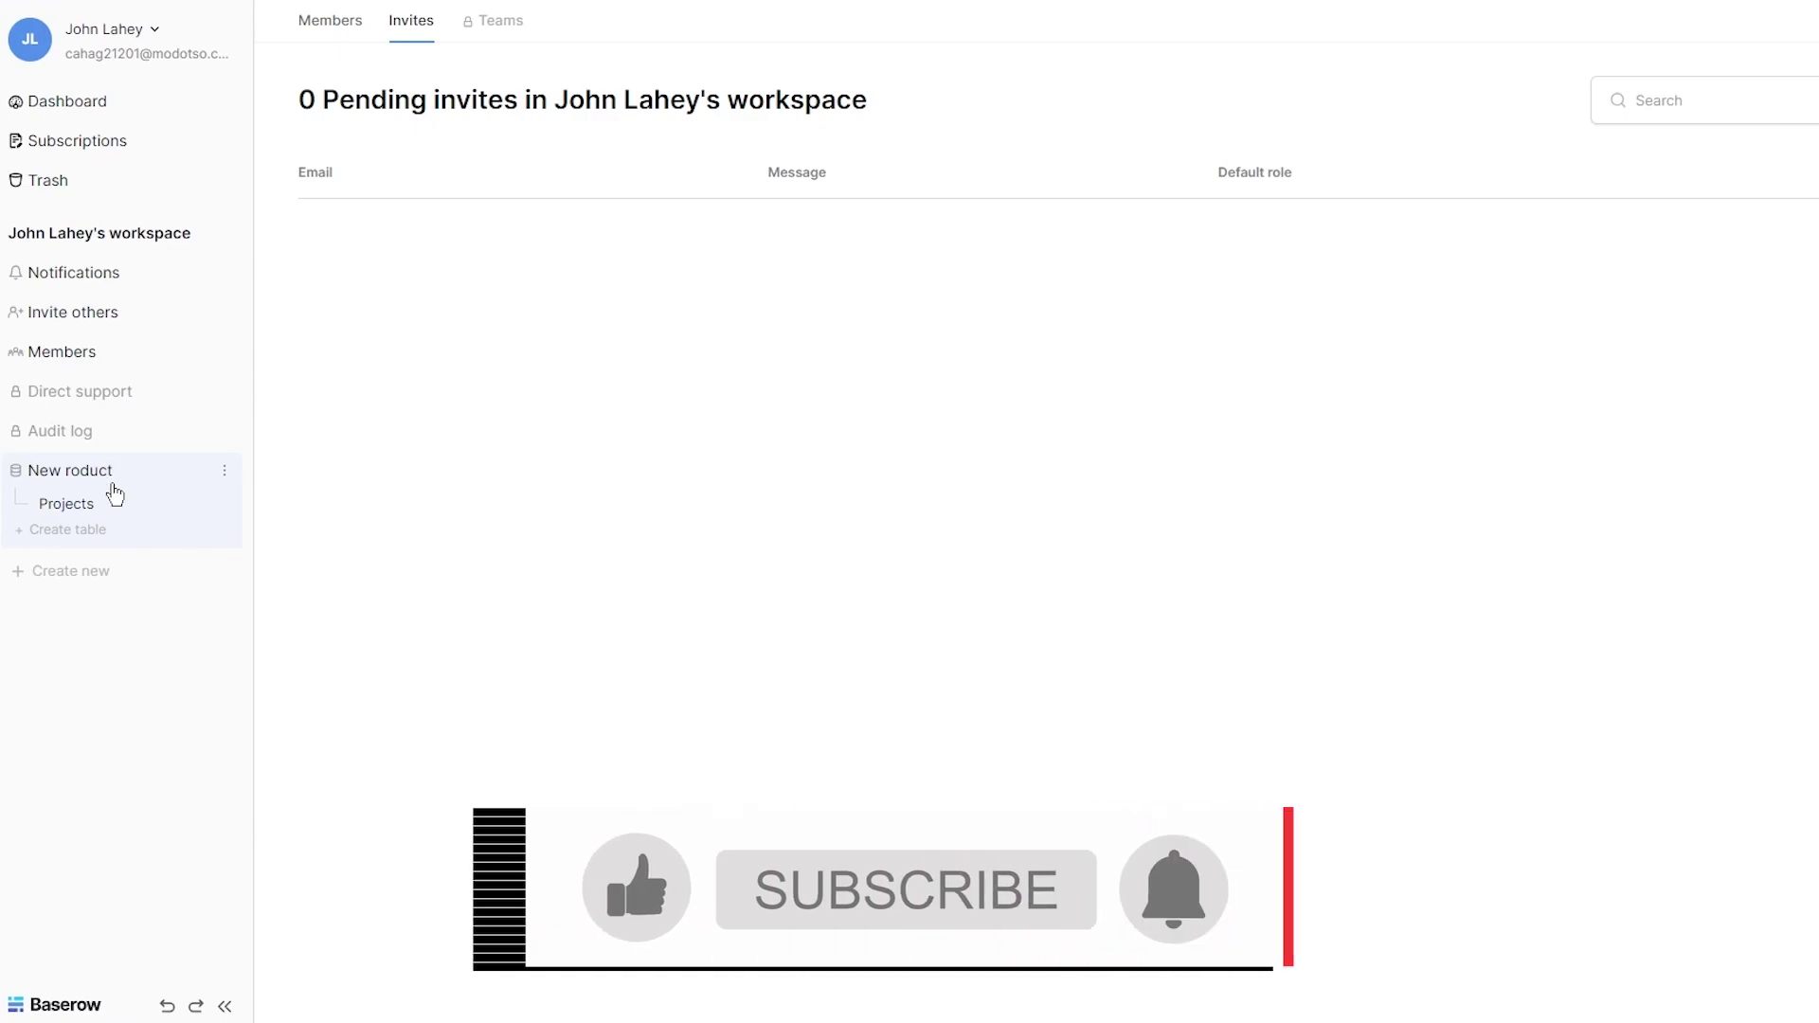
{"action": "left_click", "coordinate": [108, 505]}
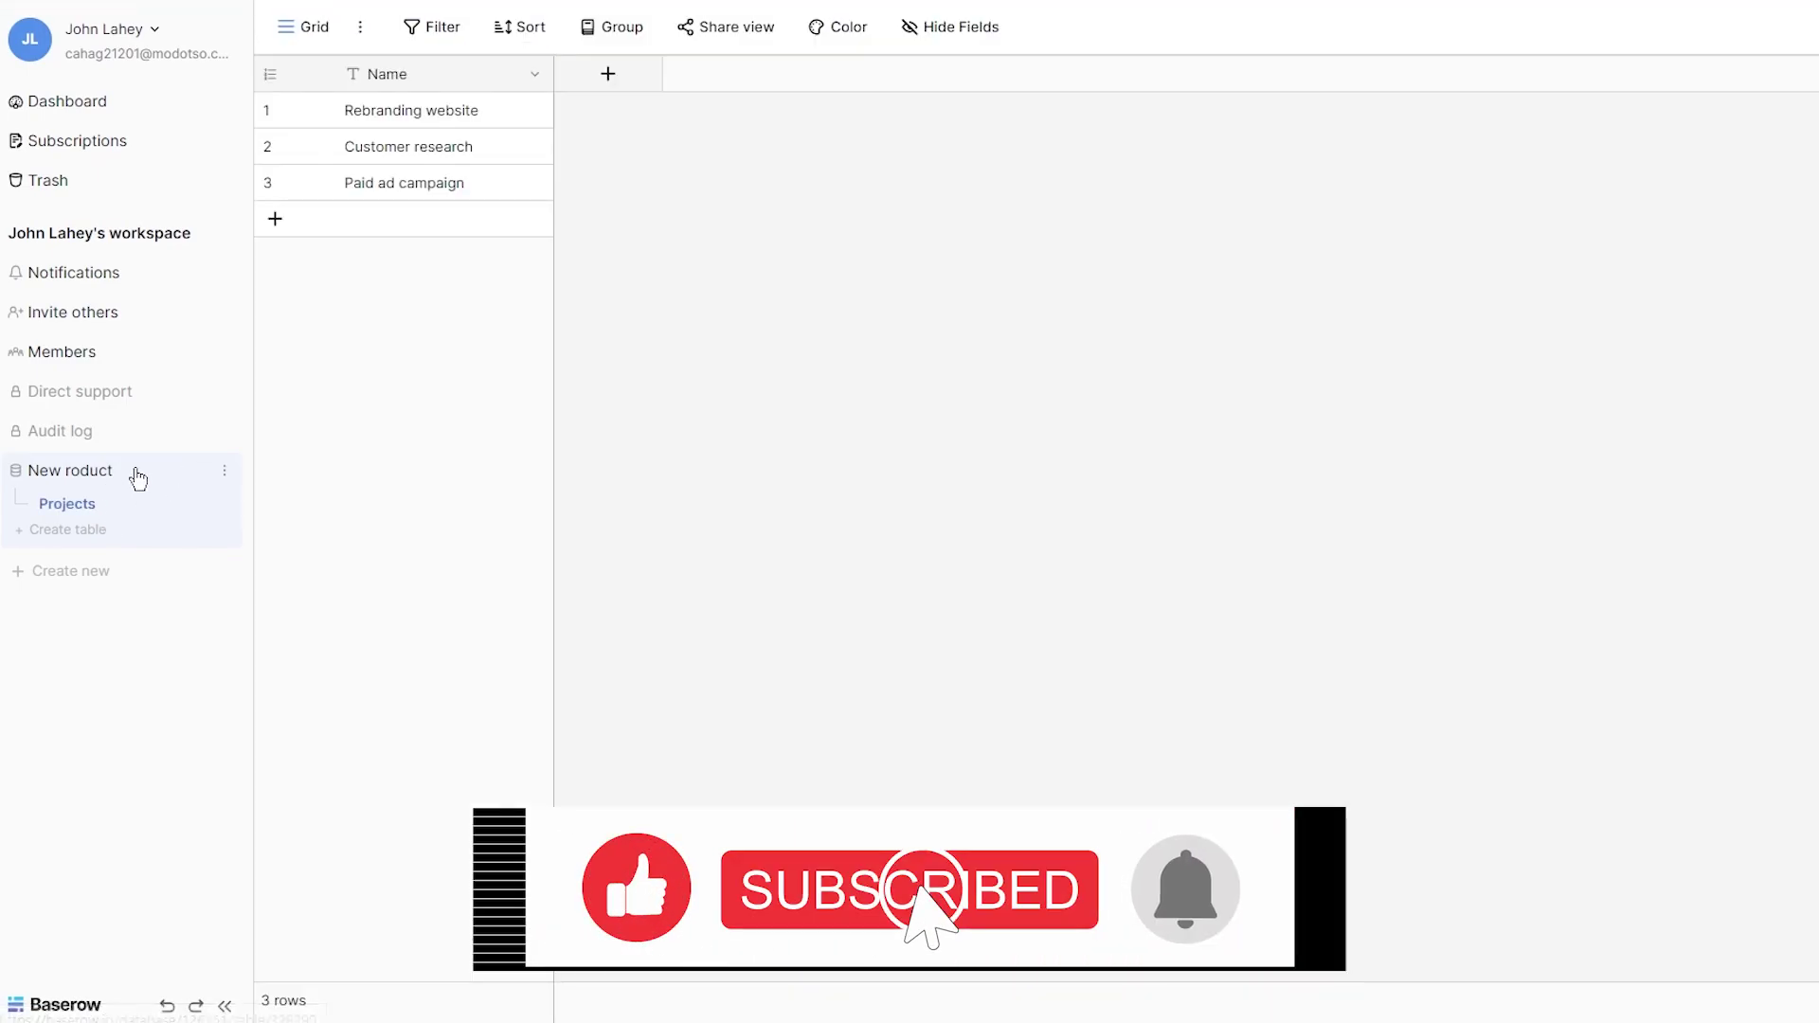
{"action": "left_click", "coordinate": [78, 537]}
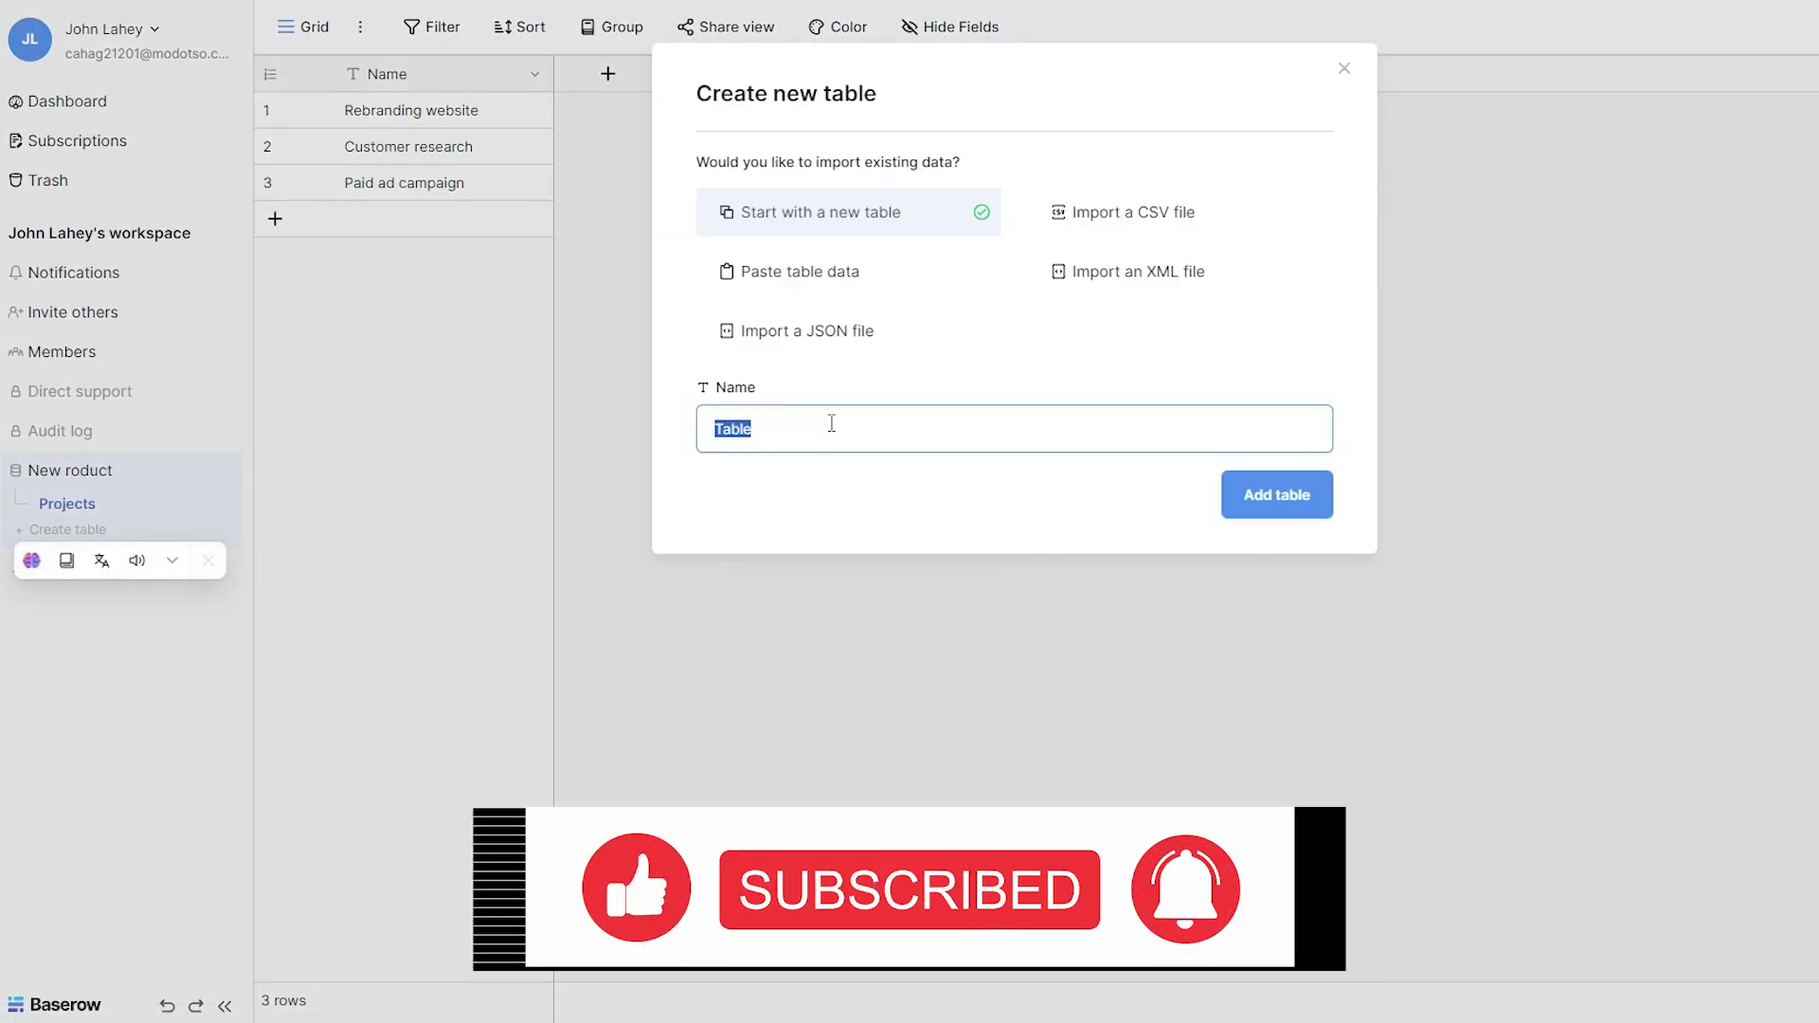
{"action": "left_click", "coordinate": [1344, 68]}
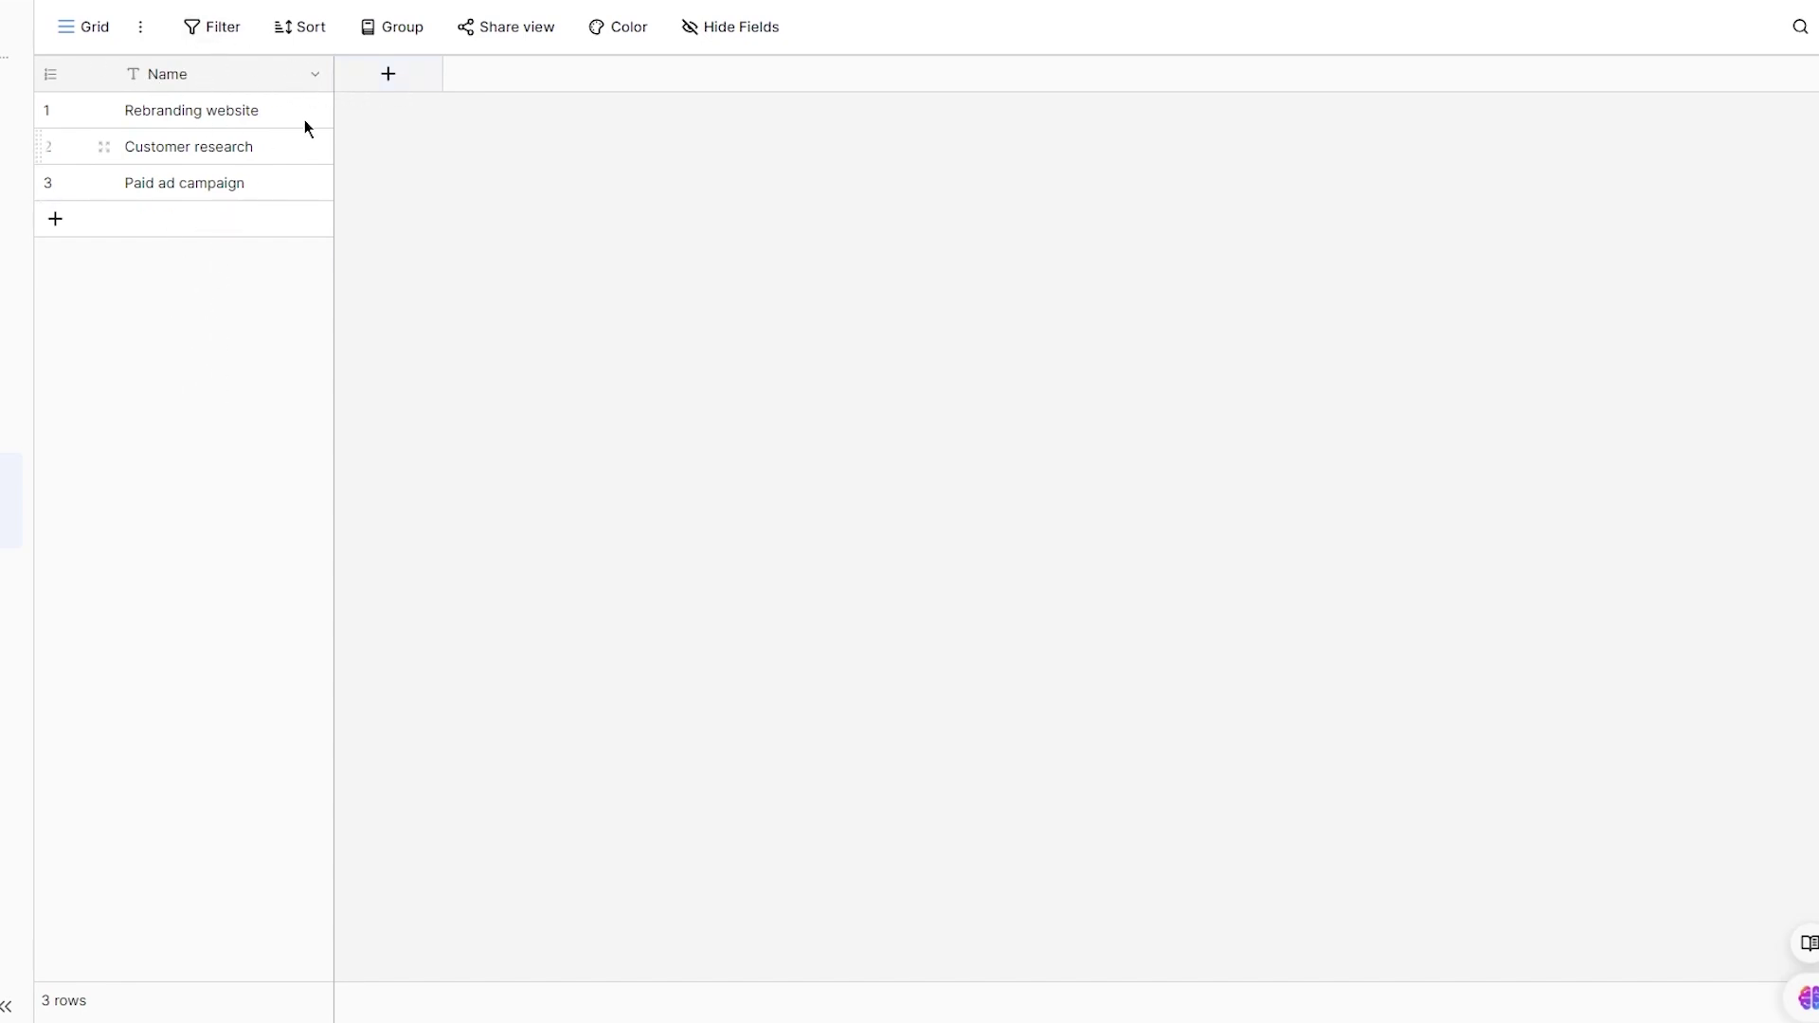
Create a Date field named 'Due Date' with European date format in the Projects table
{"action": "left_click", "coordinate": [410, 77]}
{"action": "scroll", "coordinate": [495, 275], "scroll_direction": "down", "scroll_amount": 3}
{"action": "scroll", "coordinate": [554, 328], "scroll_direction": "up", "scroll_amount": 3}
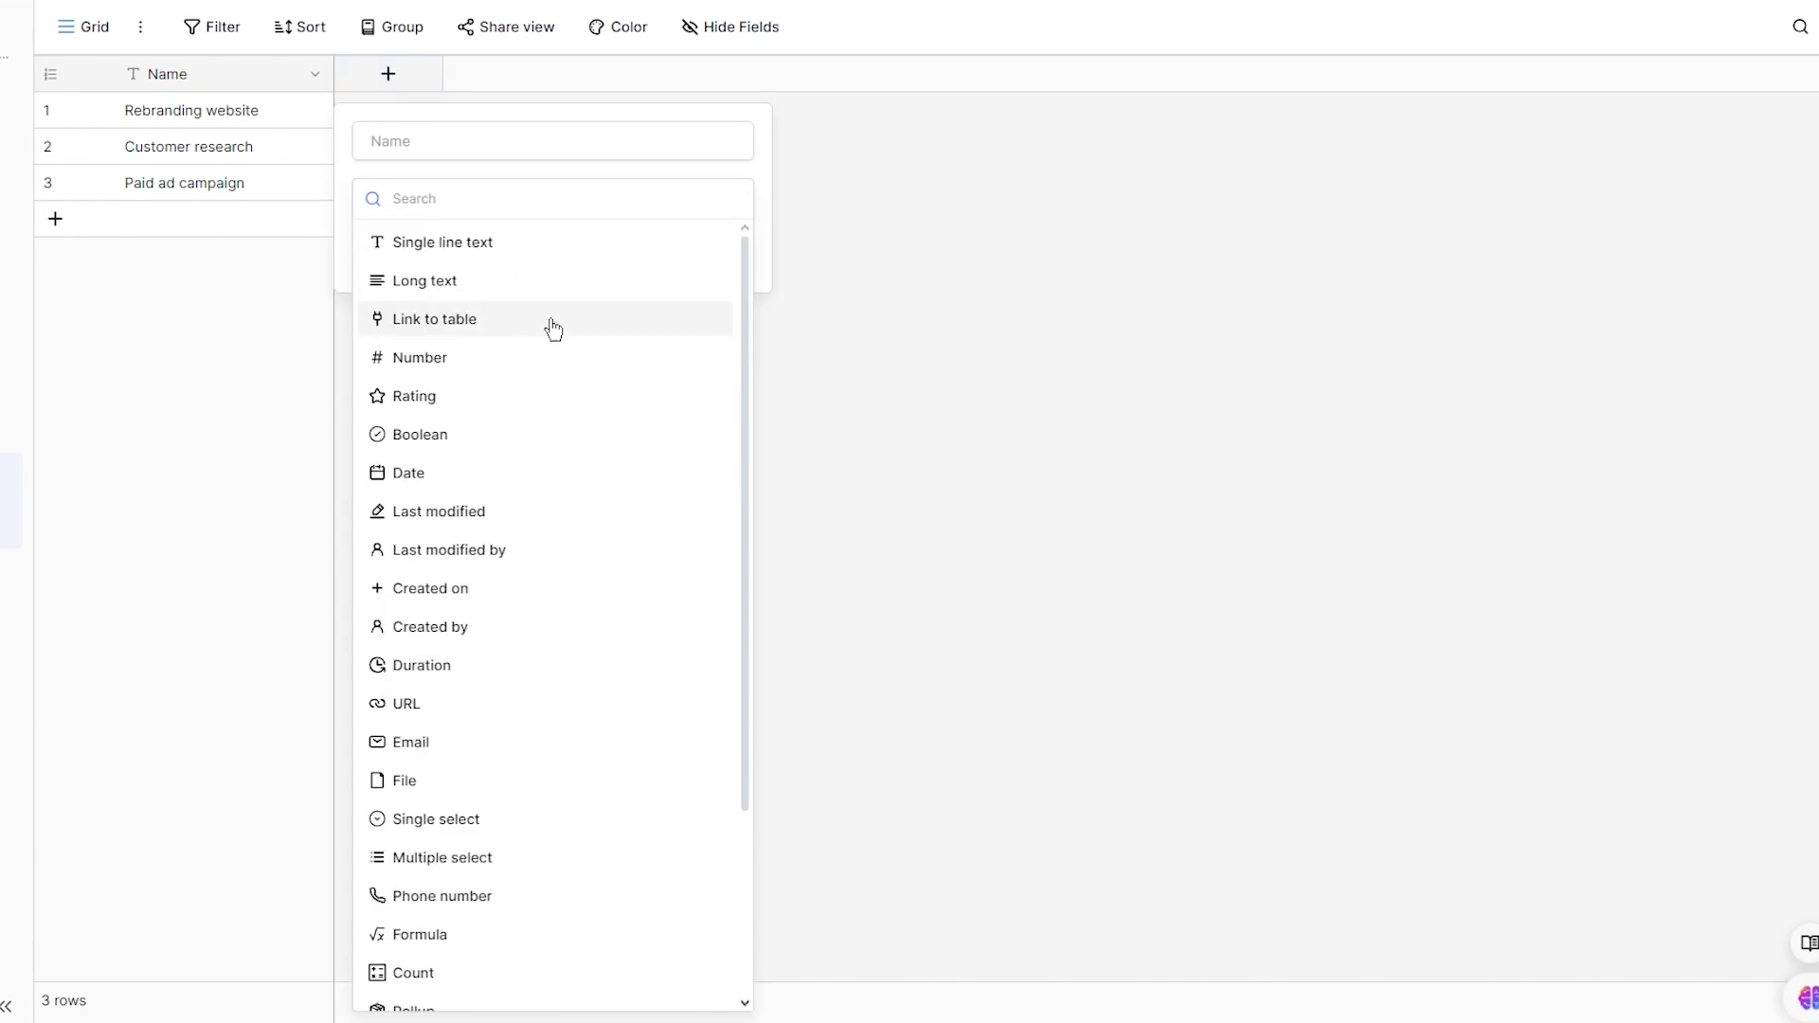
{"action": "scroll", "coordinate": [503, 235], "scroll_direction": "down", "scroll_amount": 3}
{"action": "scroll", "coordinate": [576, 406], "scroll_direction": "up", "scroll_amount": 3}
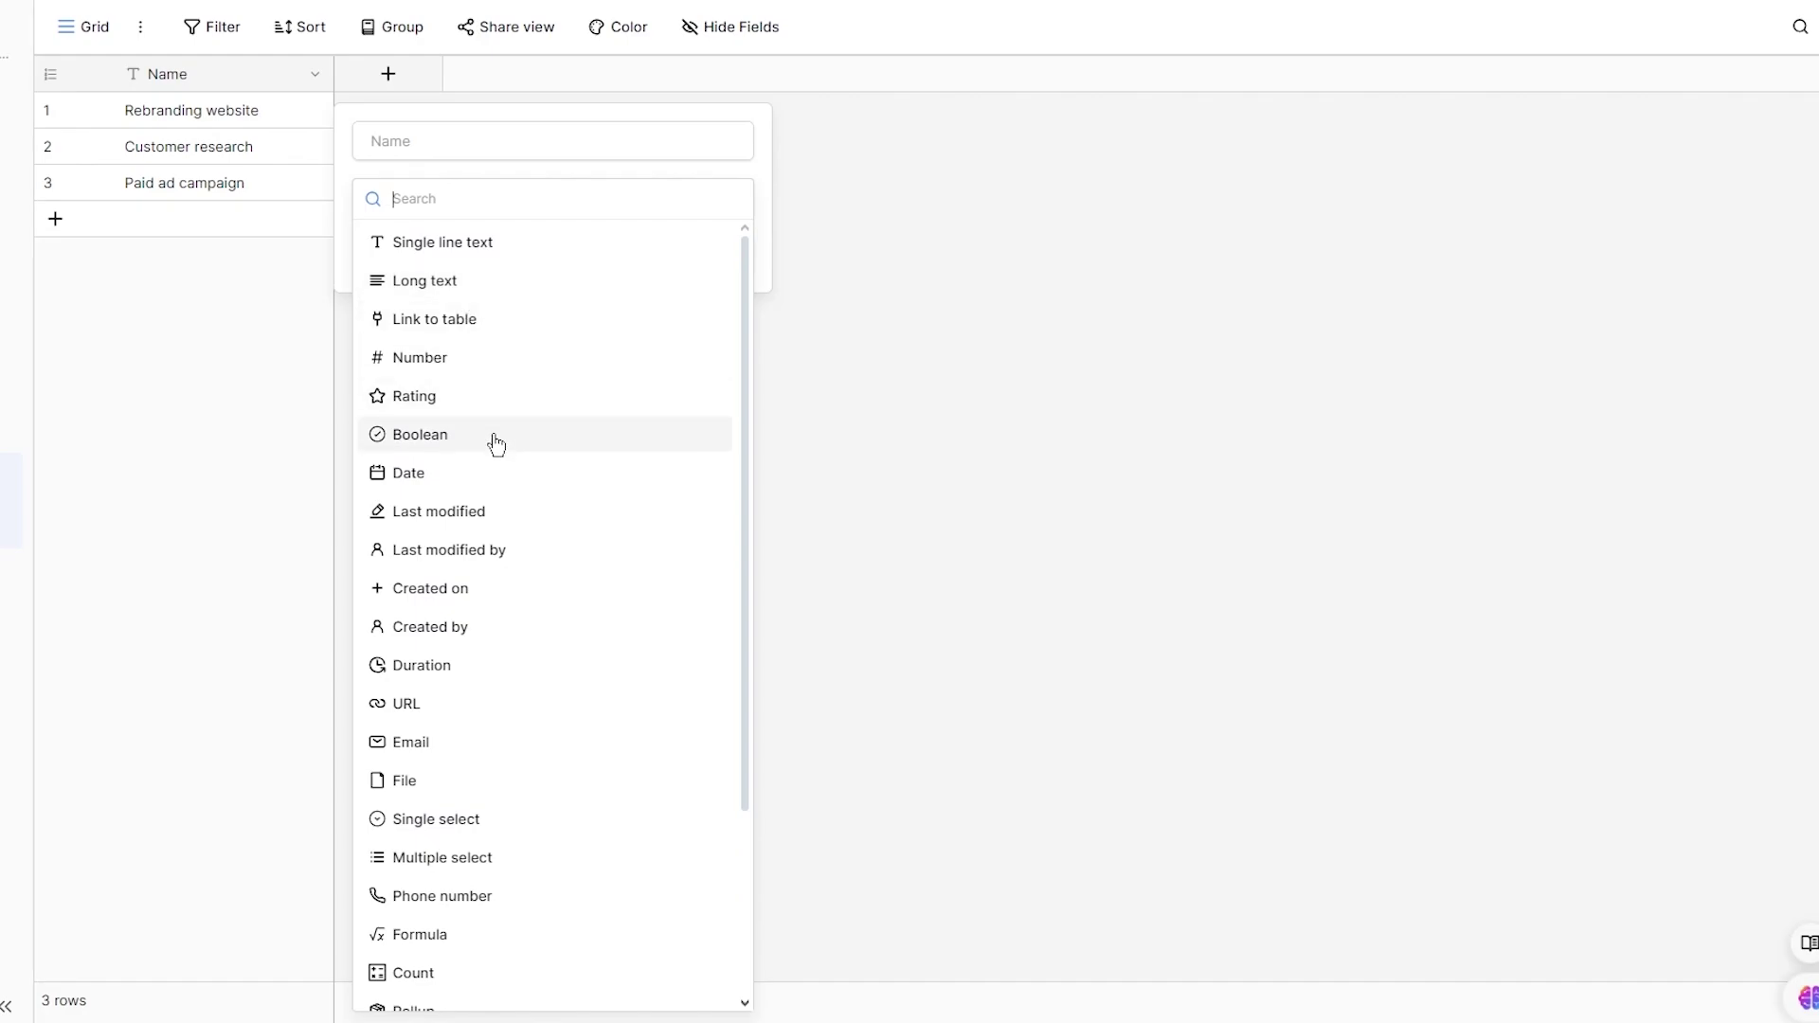
{"action": "scroll", "coordinate": [522, 589], "scroll_direction": "down", "scroll_amount": 2}
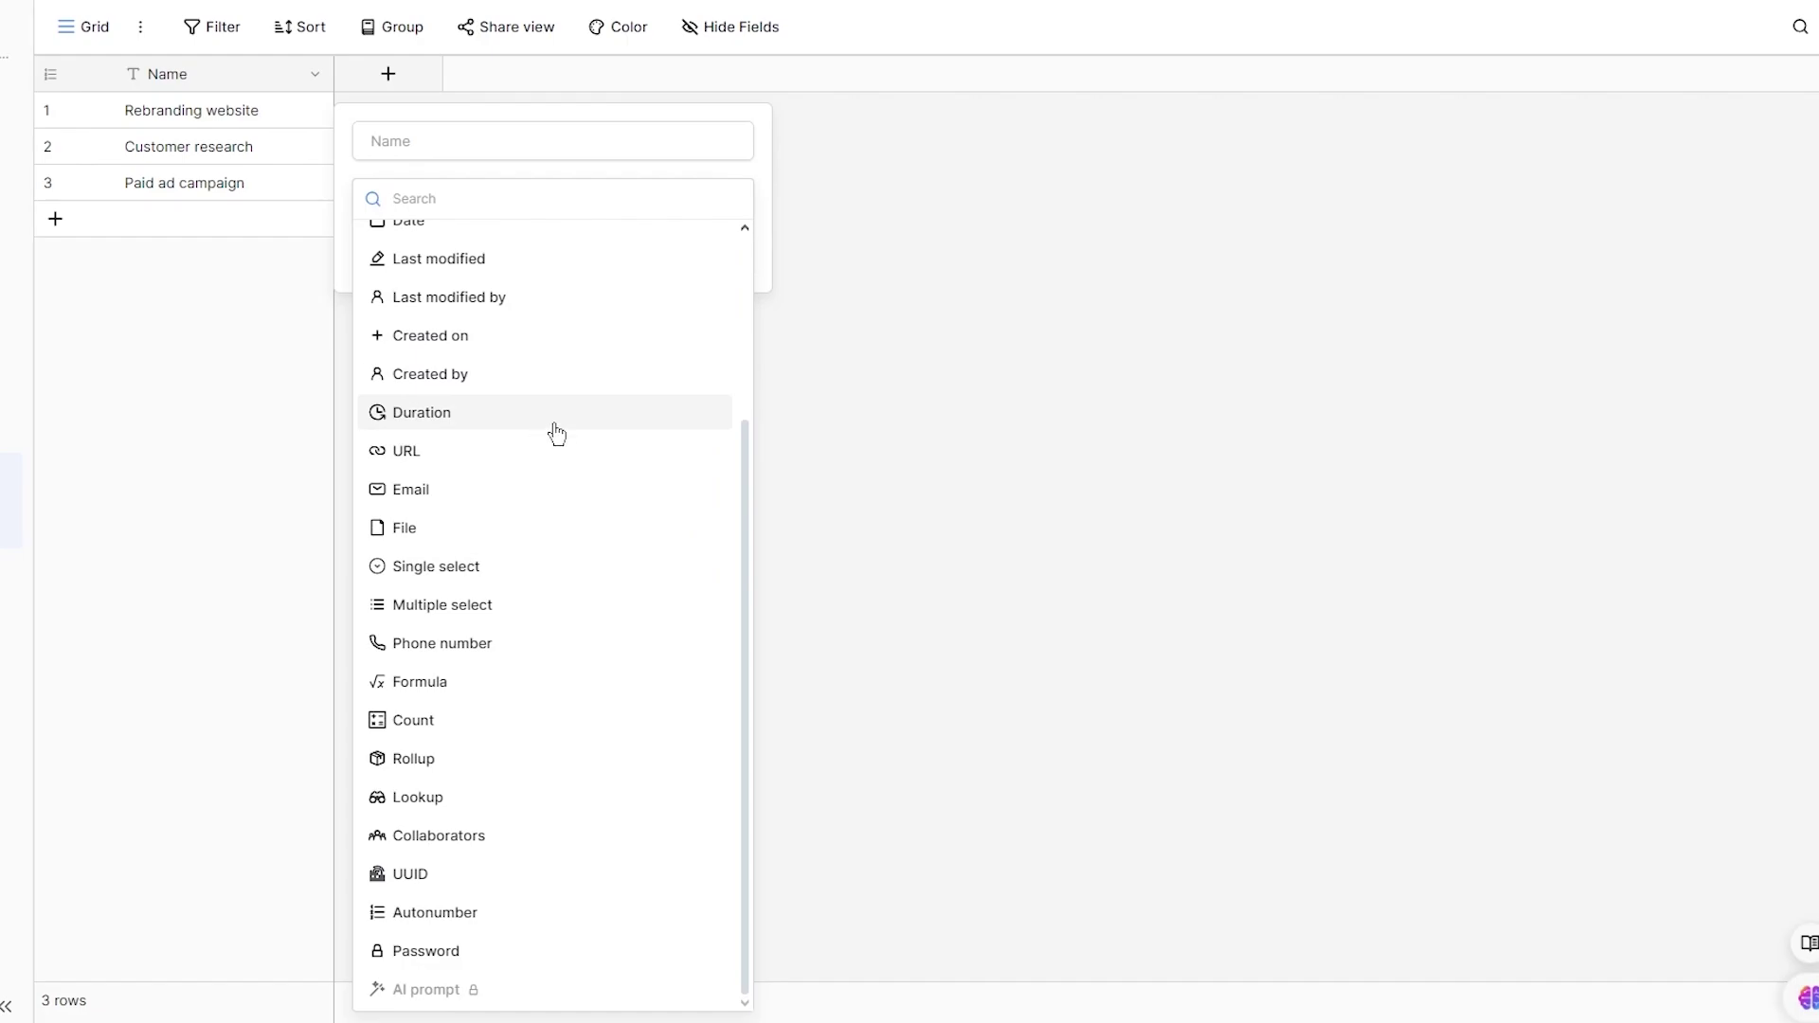
{"action": "scroll", "coordinate": [578, 474], "scroll_direction": "up", "scroll_amount": 3}
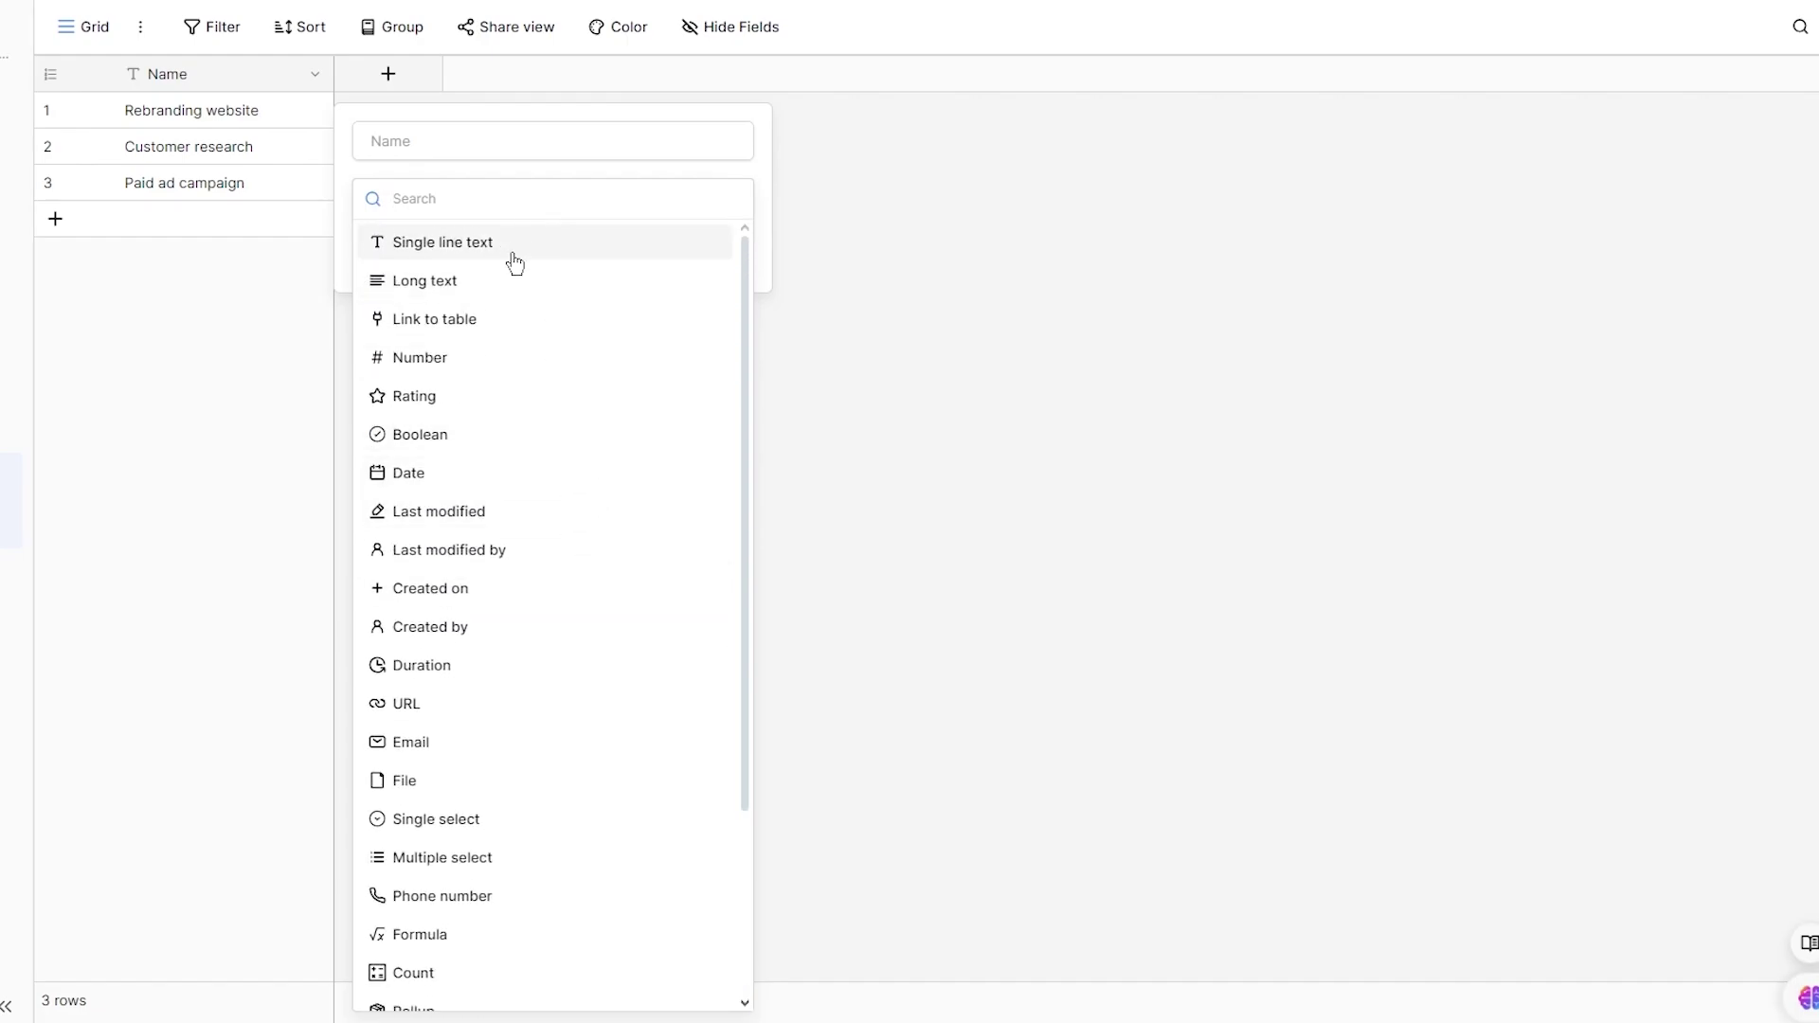
{"action": "scroll", "coordinate": [516, 285], "scroll_direction": "down", "scroll_amount": 5}
{"action": "scroll", "coordinate": [503, 416], "scroll_direction": "up", "scroll_amount": 5}
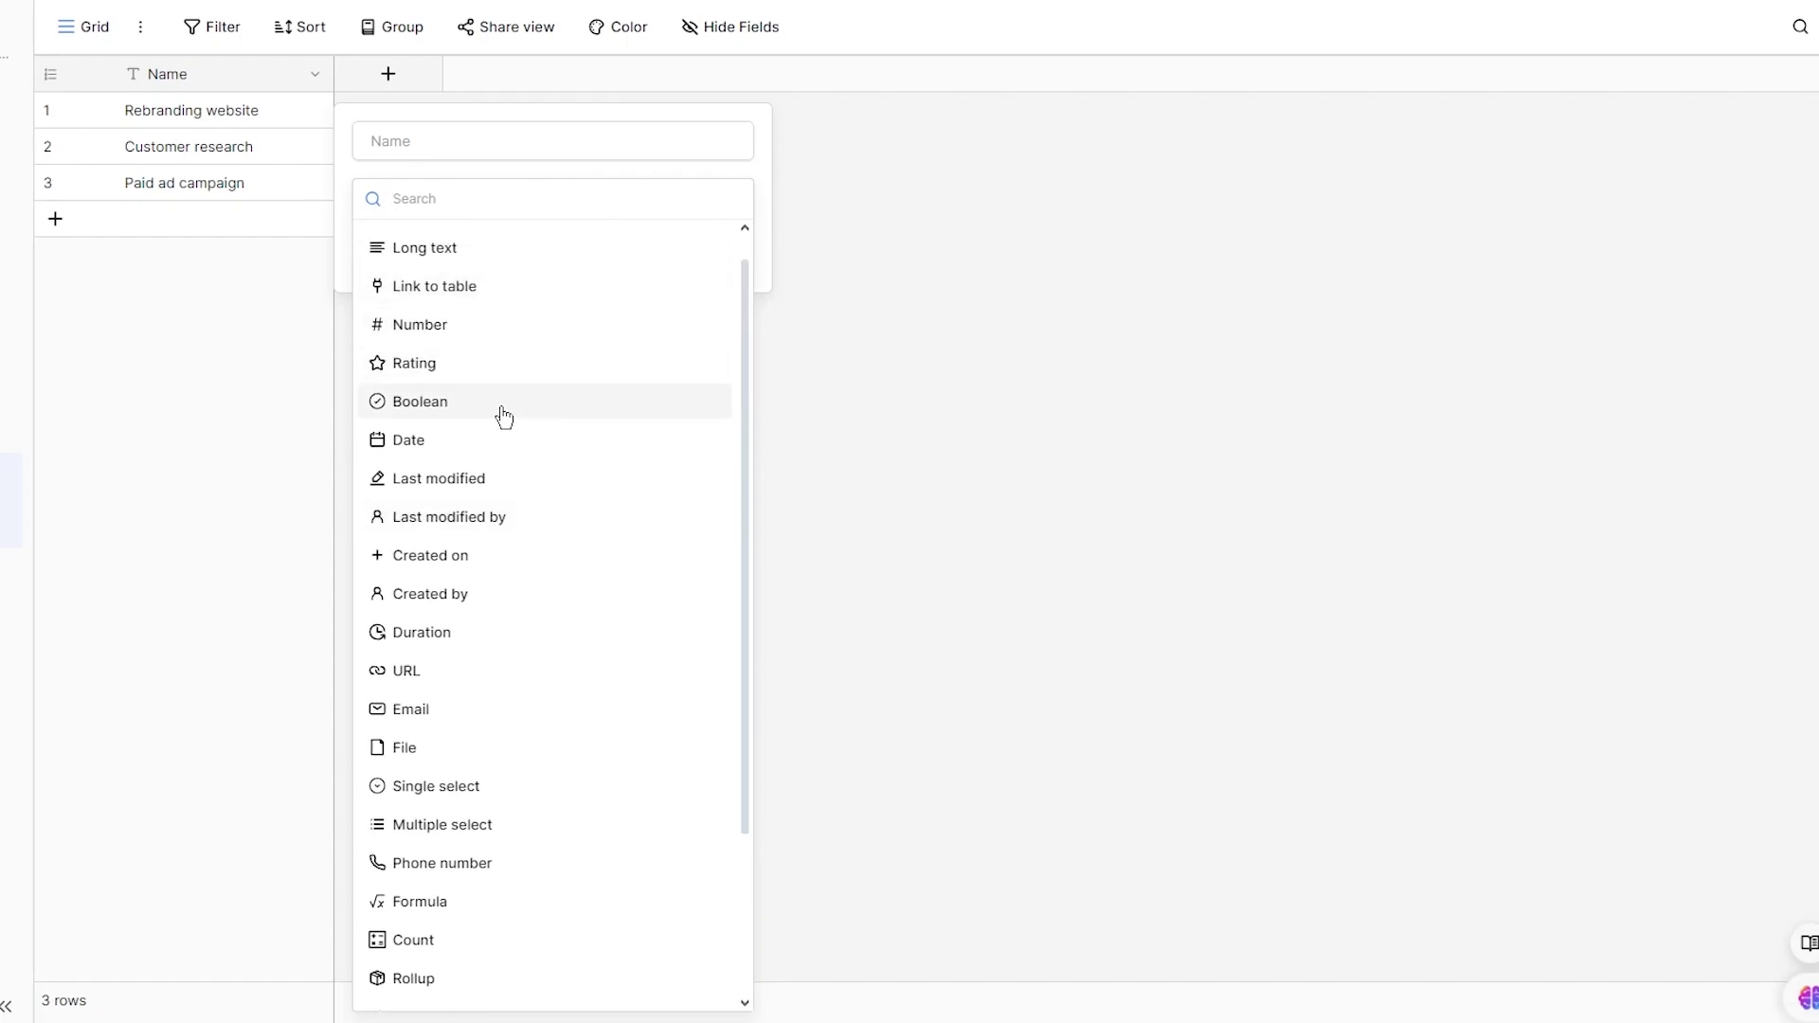
{"action": "left_click", "coordinate": [458, 442]}
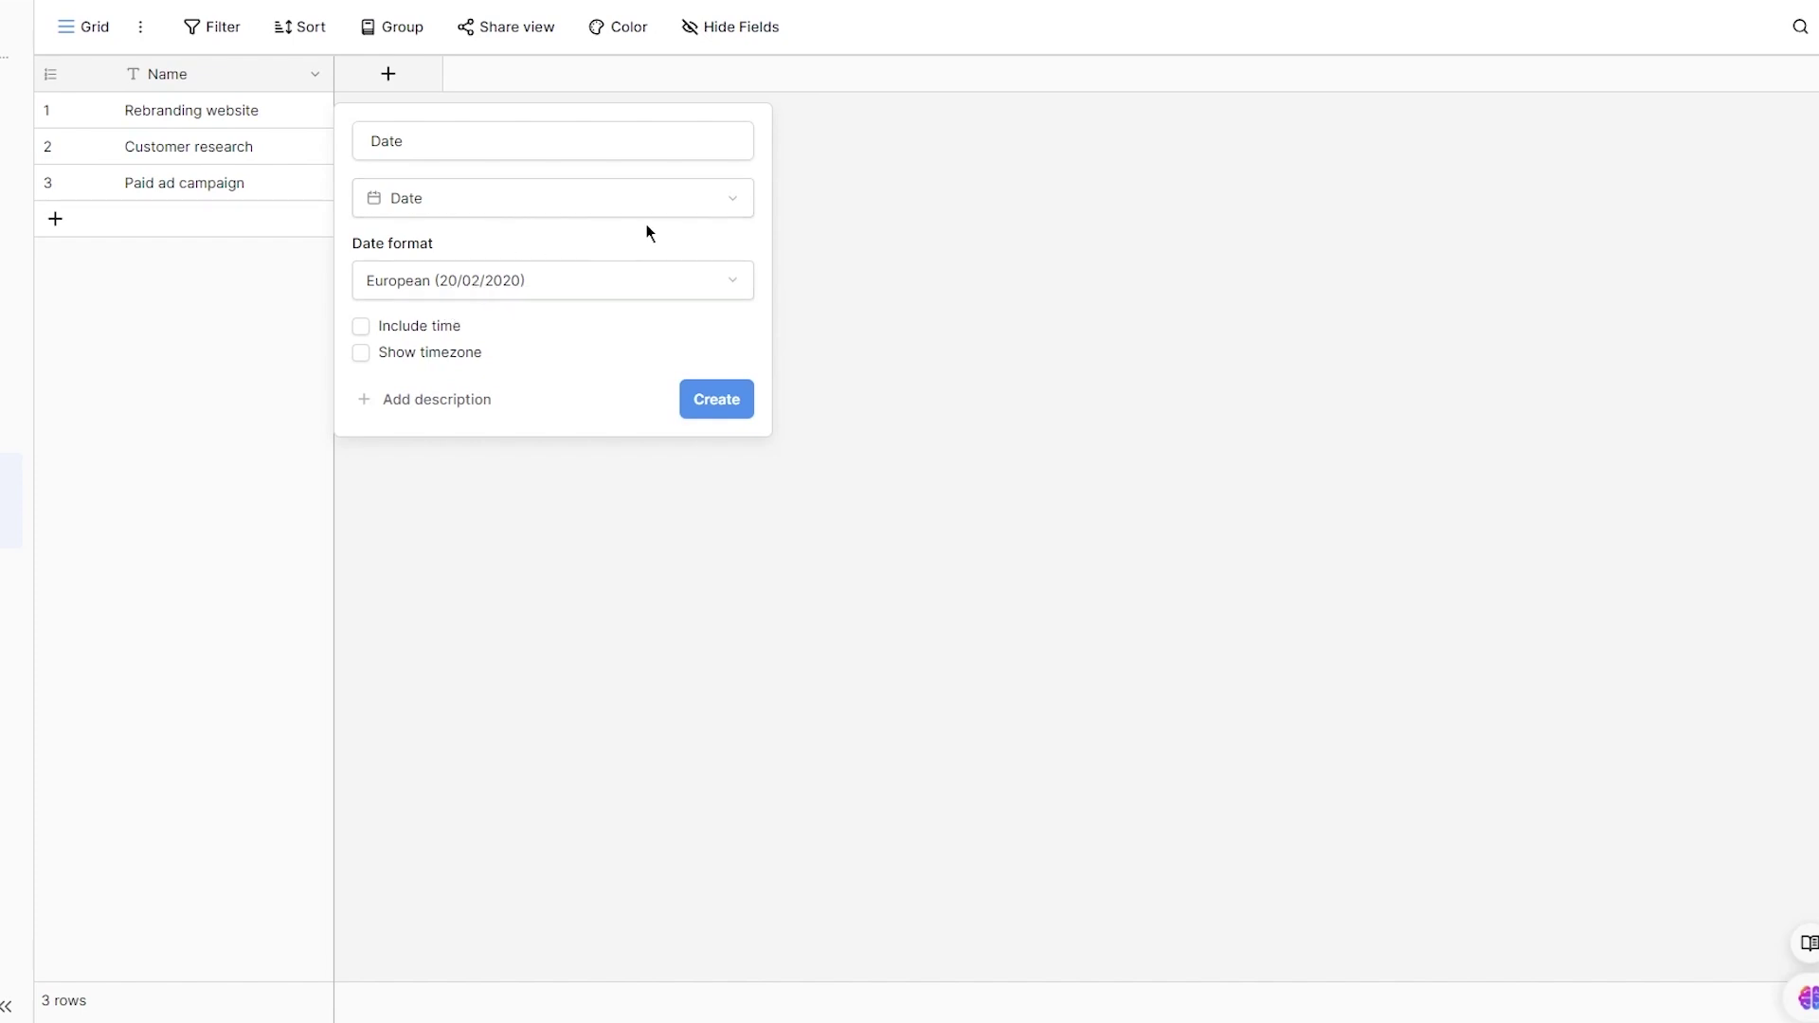
{"action": "left_click", "coordinate": [556, 281]}
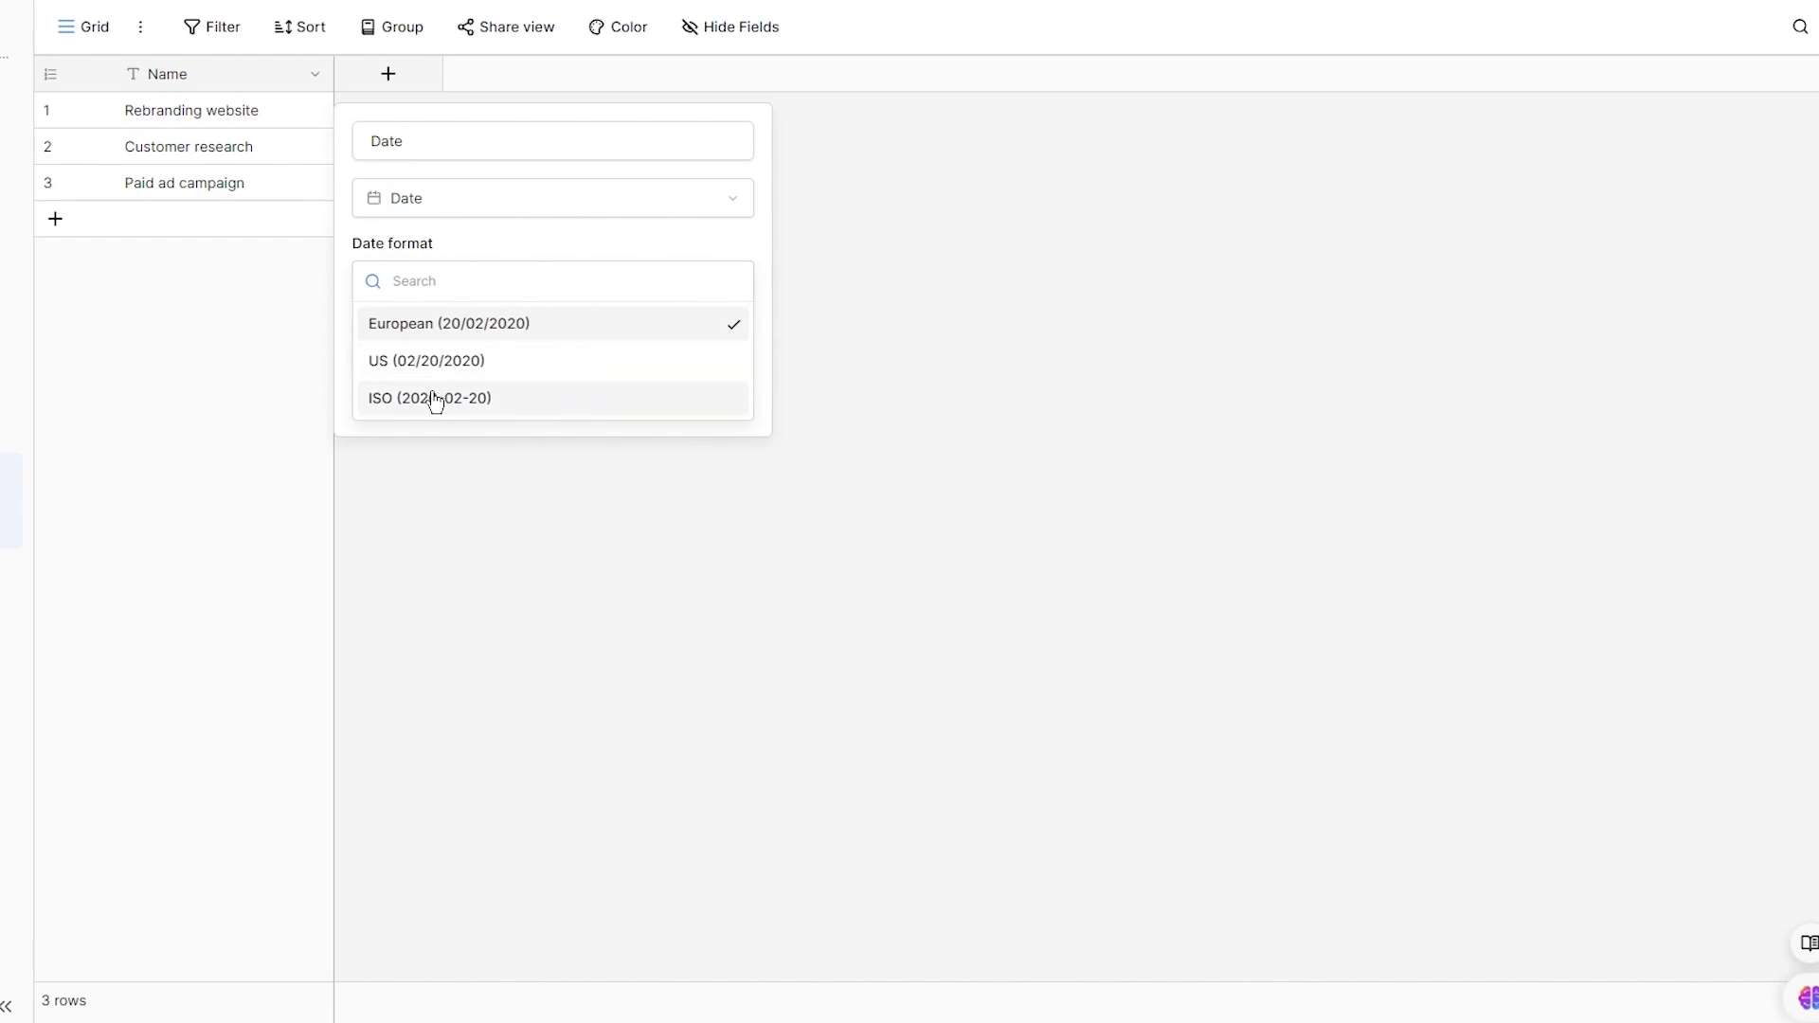
{"action": "left_click", "coordinate": [522, 327]}
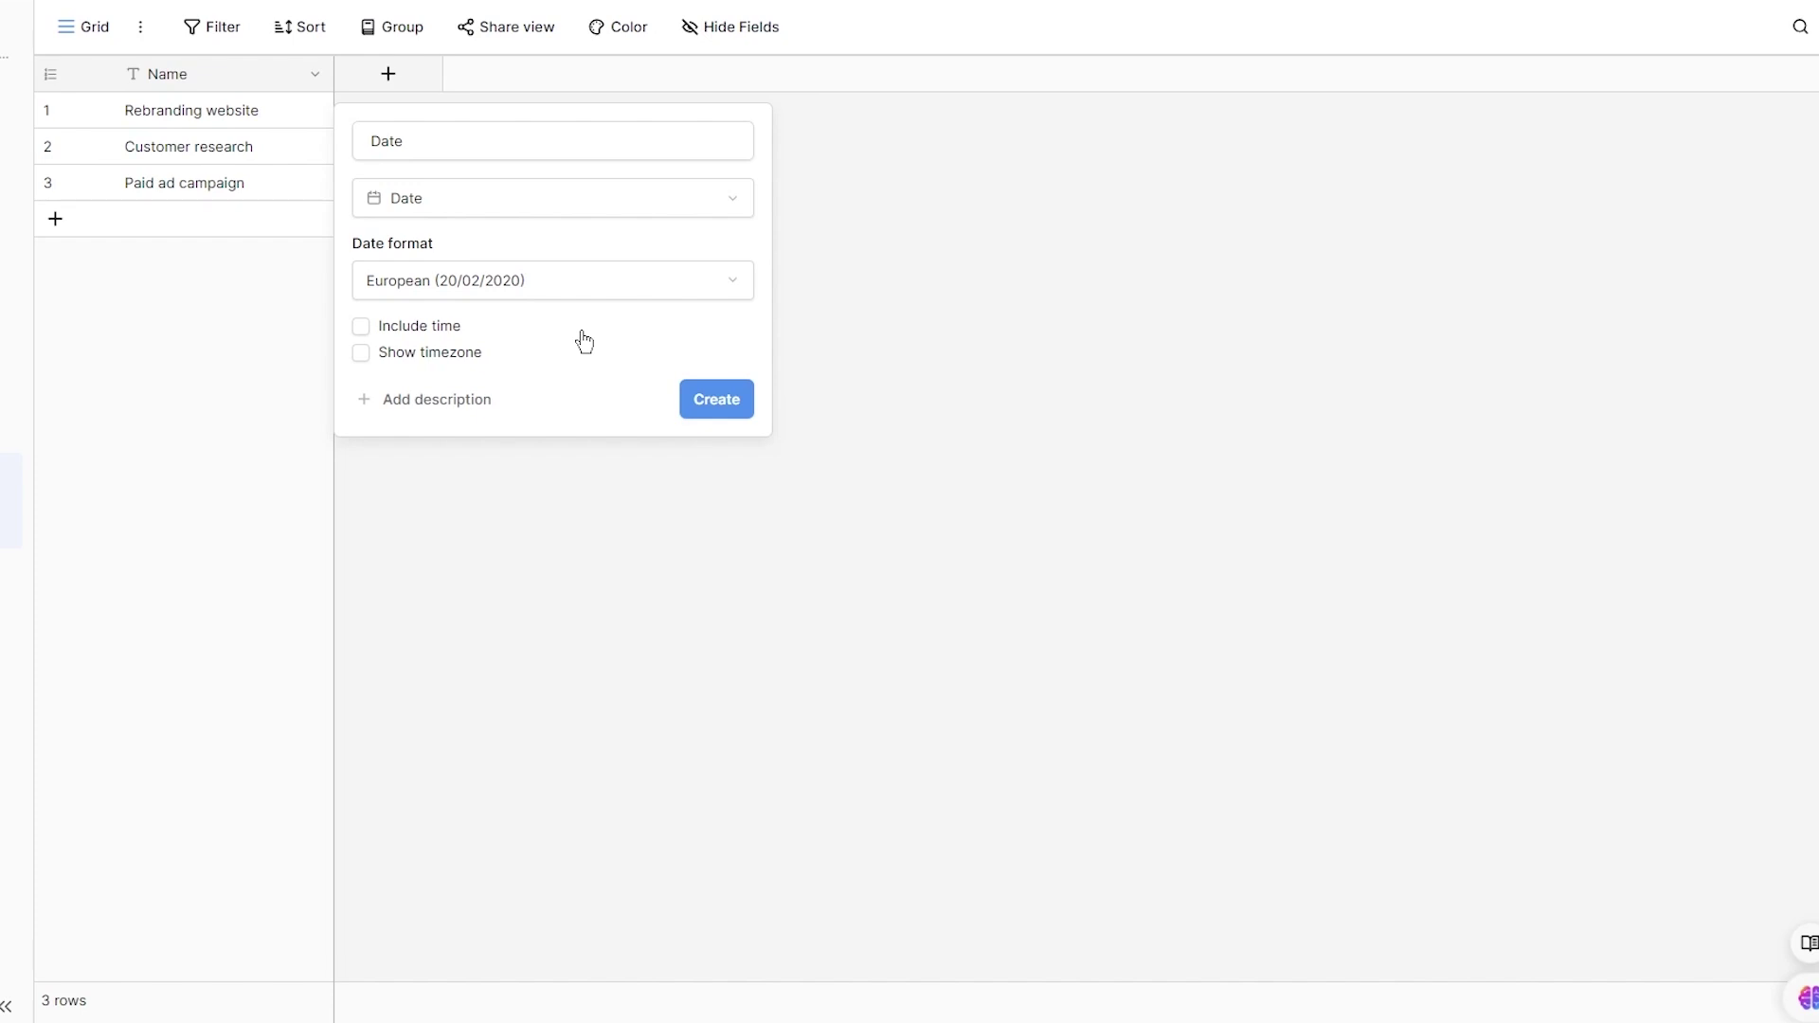
{"action": "left_click", "coordinate": [403, 151]}
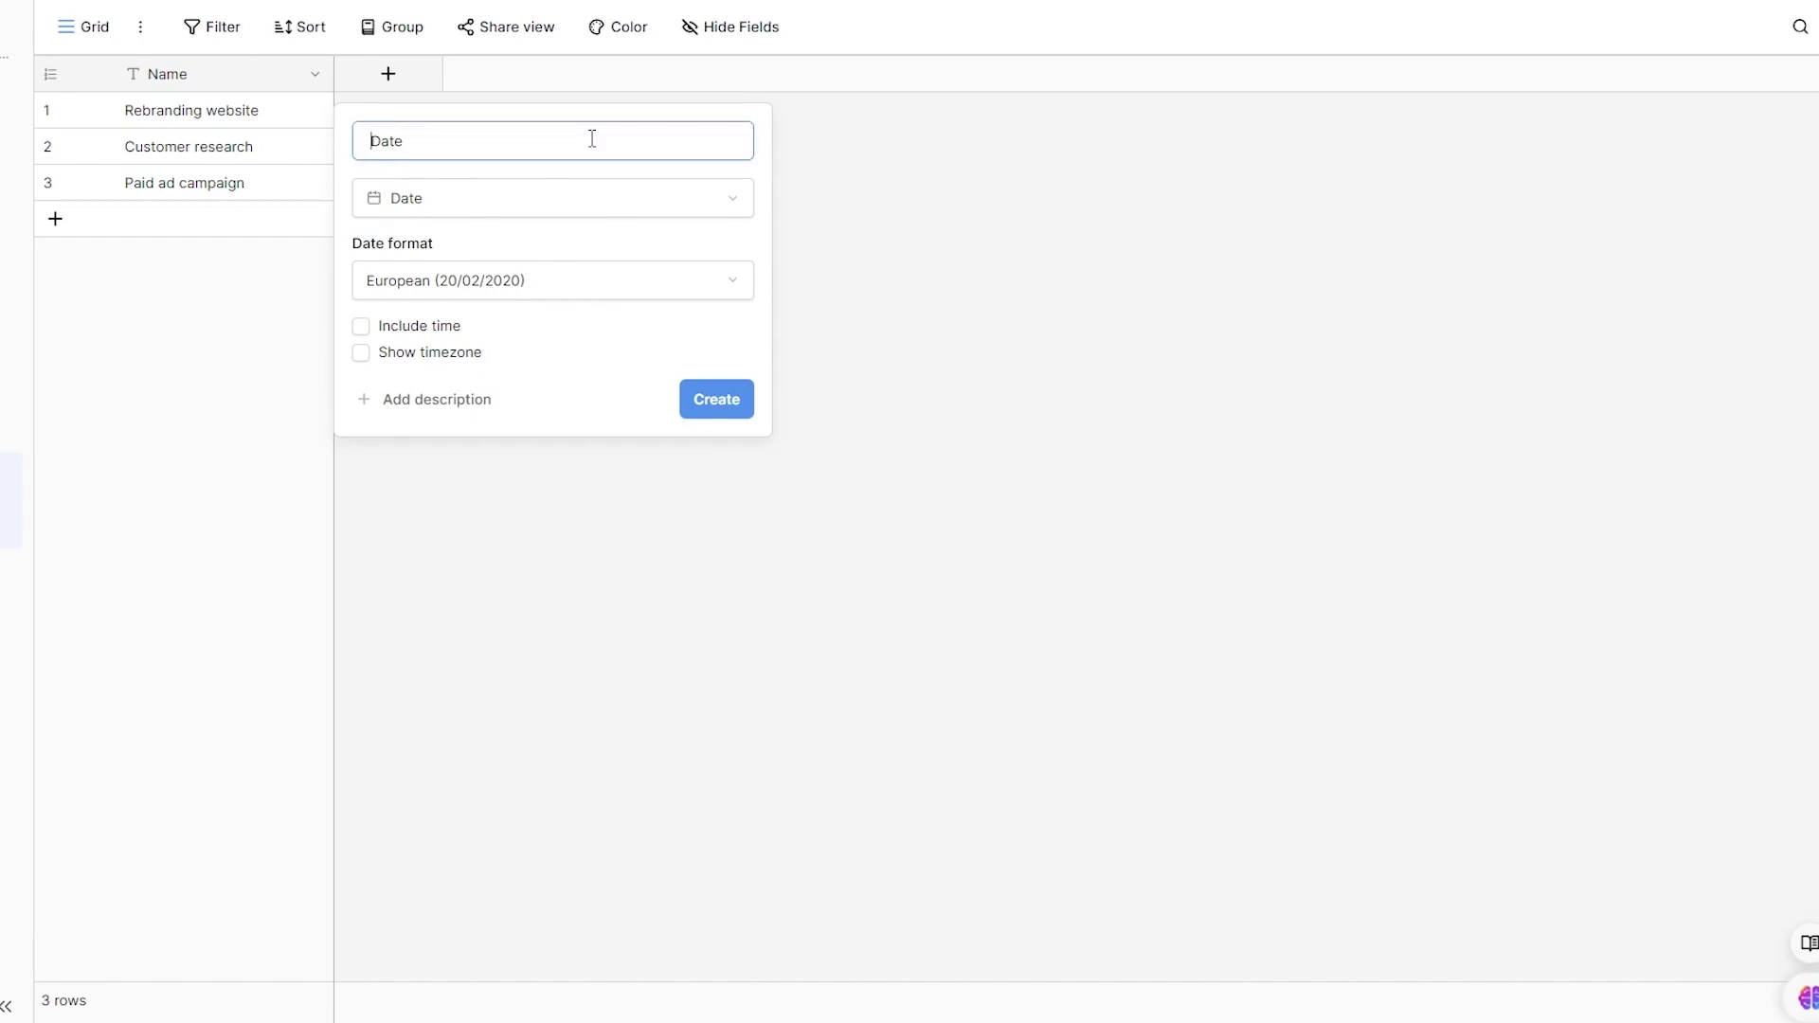
{"action": "type", "text": "Due"}
{"action": "left_click", "coordinate": [702, 399]}
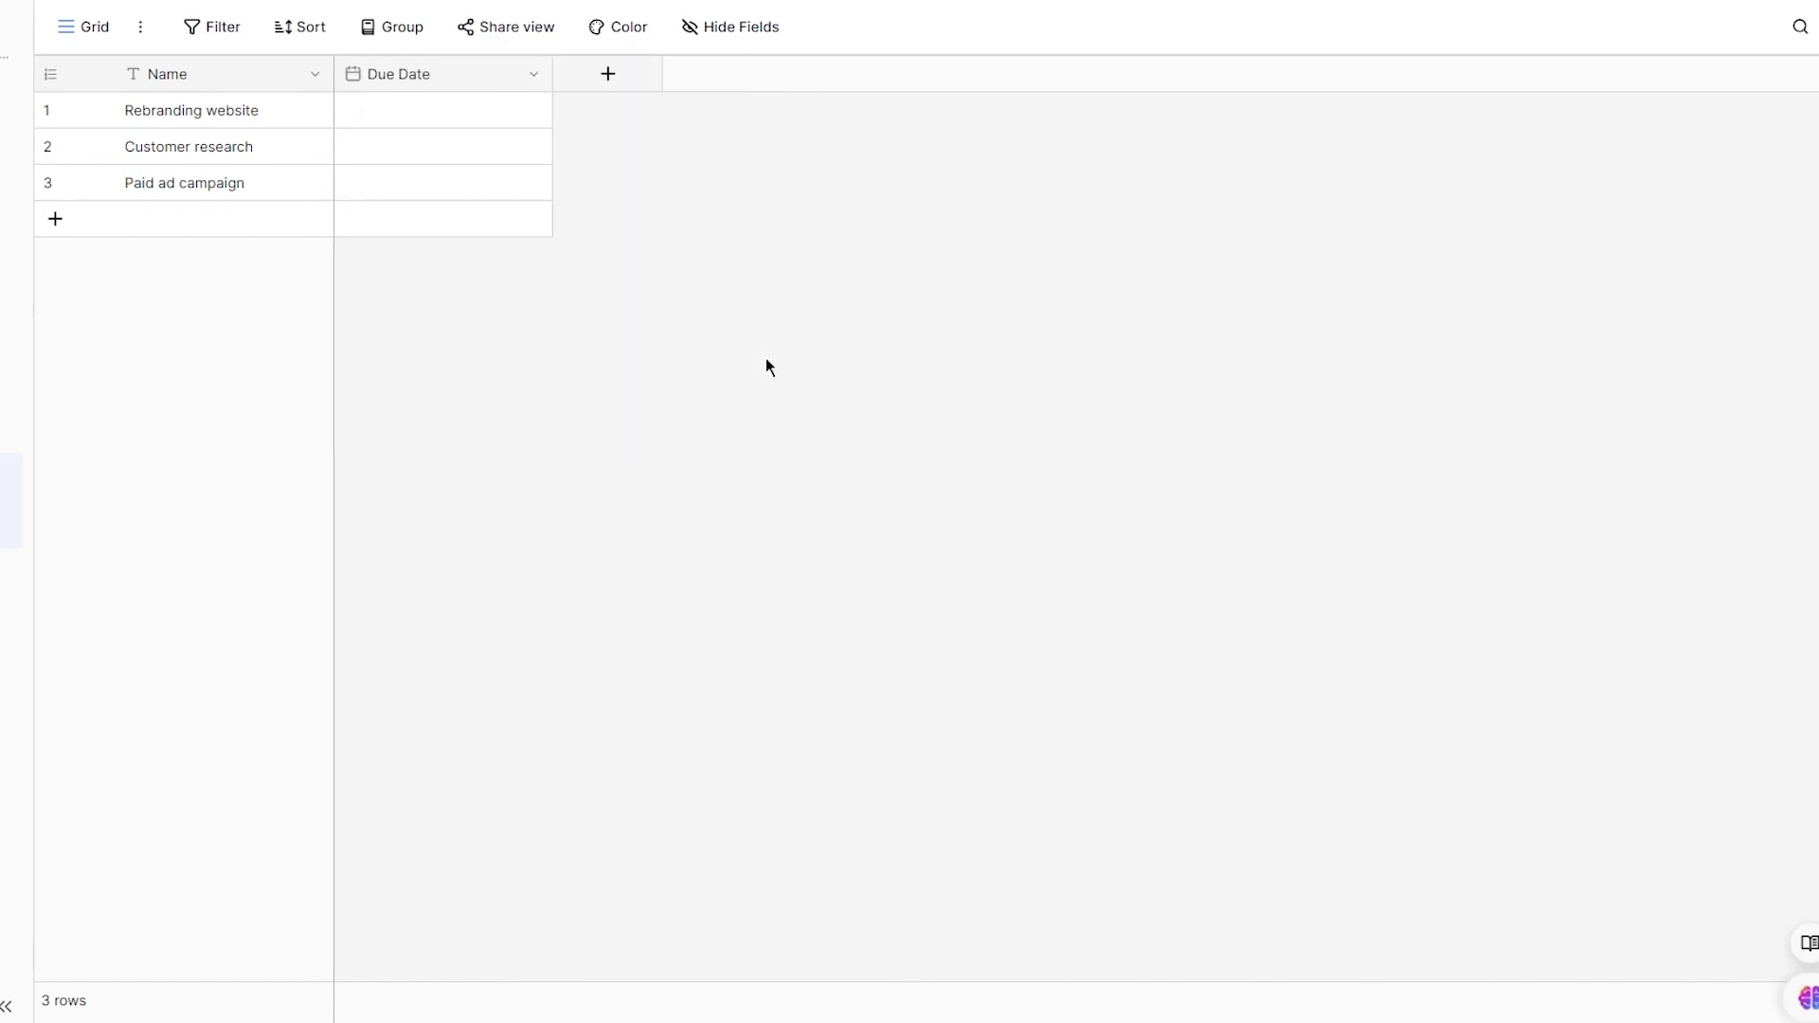
Set Due Dates of 30/07/2024, 27/07/2024 and 28/07/2024 for the three projects
{"action": "left_click", "coordinate": [389, 115]}
{"action": "left_click", "coordinate": [431, 106]}
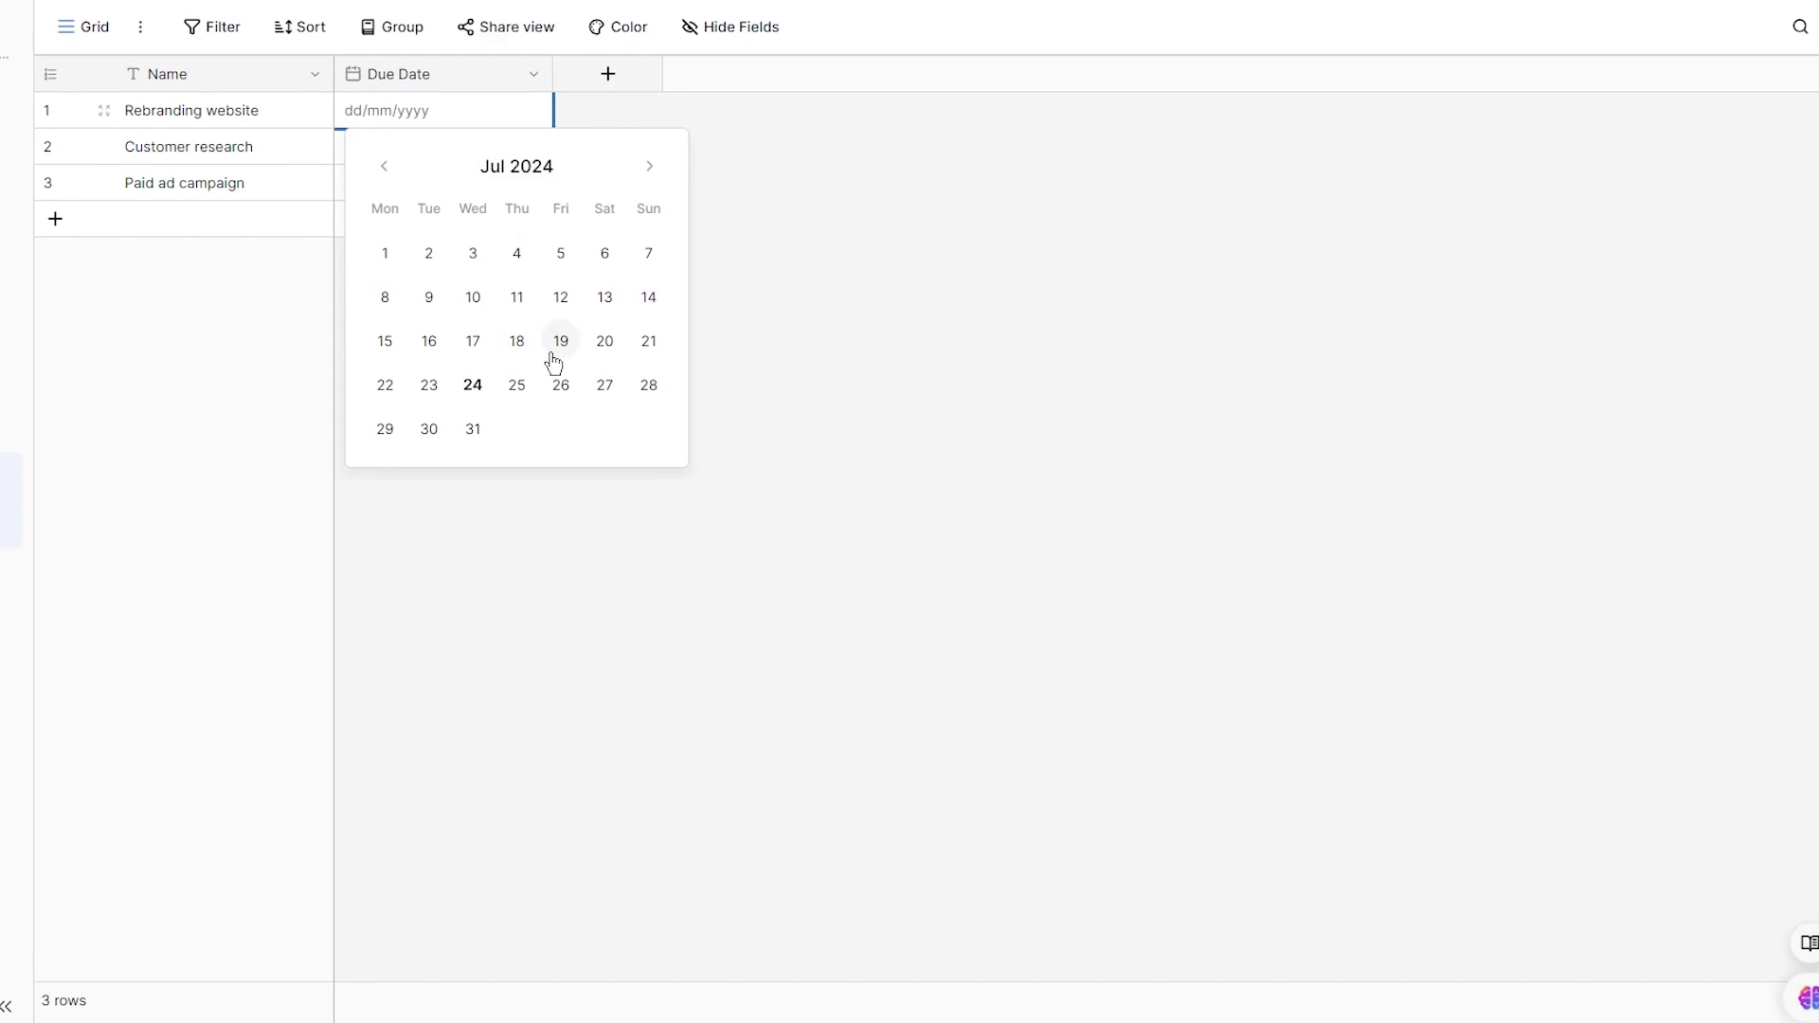
{"action": "left_click", "coordinate": [424, 431]}
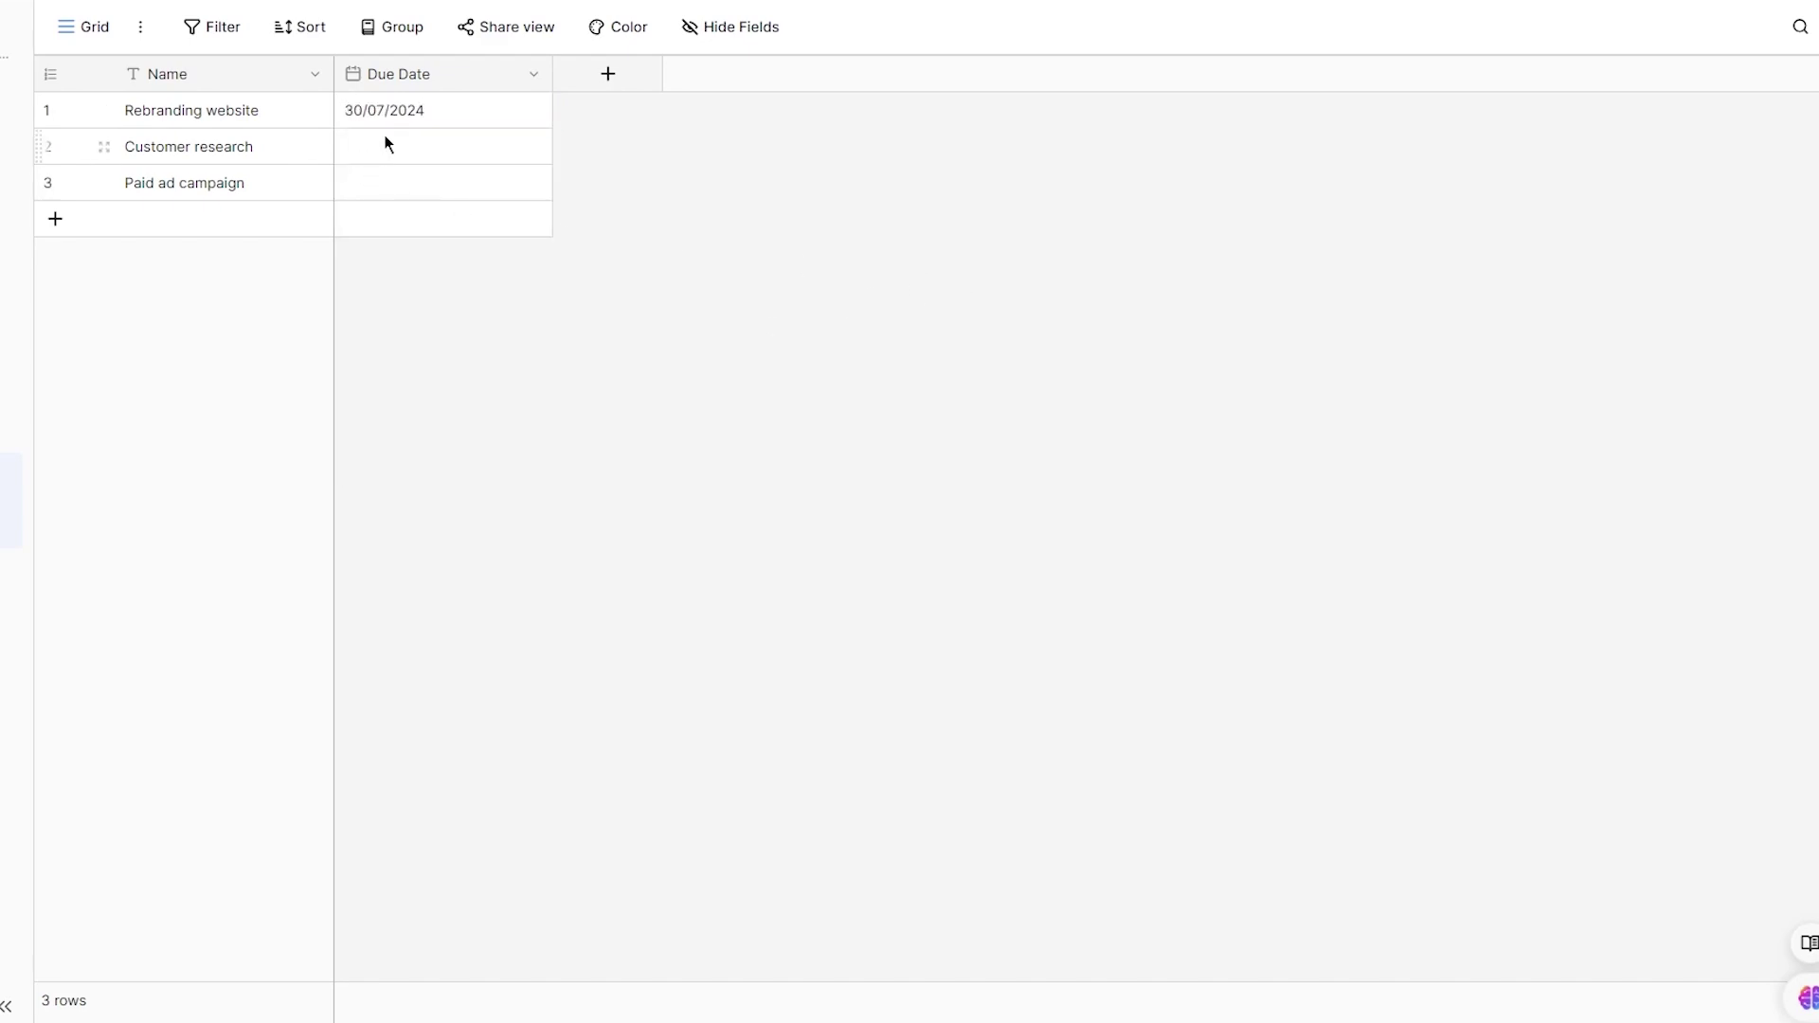
{"action": "left_click", "coordinate": [385, 144]}
{"action": "left_click", "coordinate": [605, 420]}
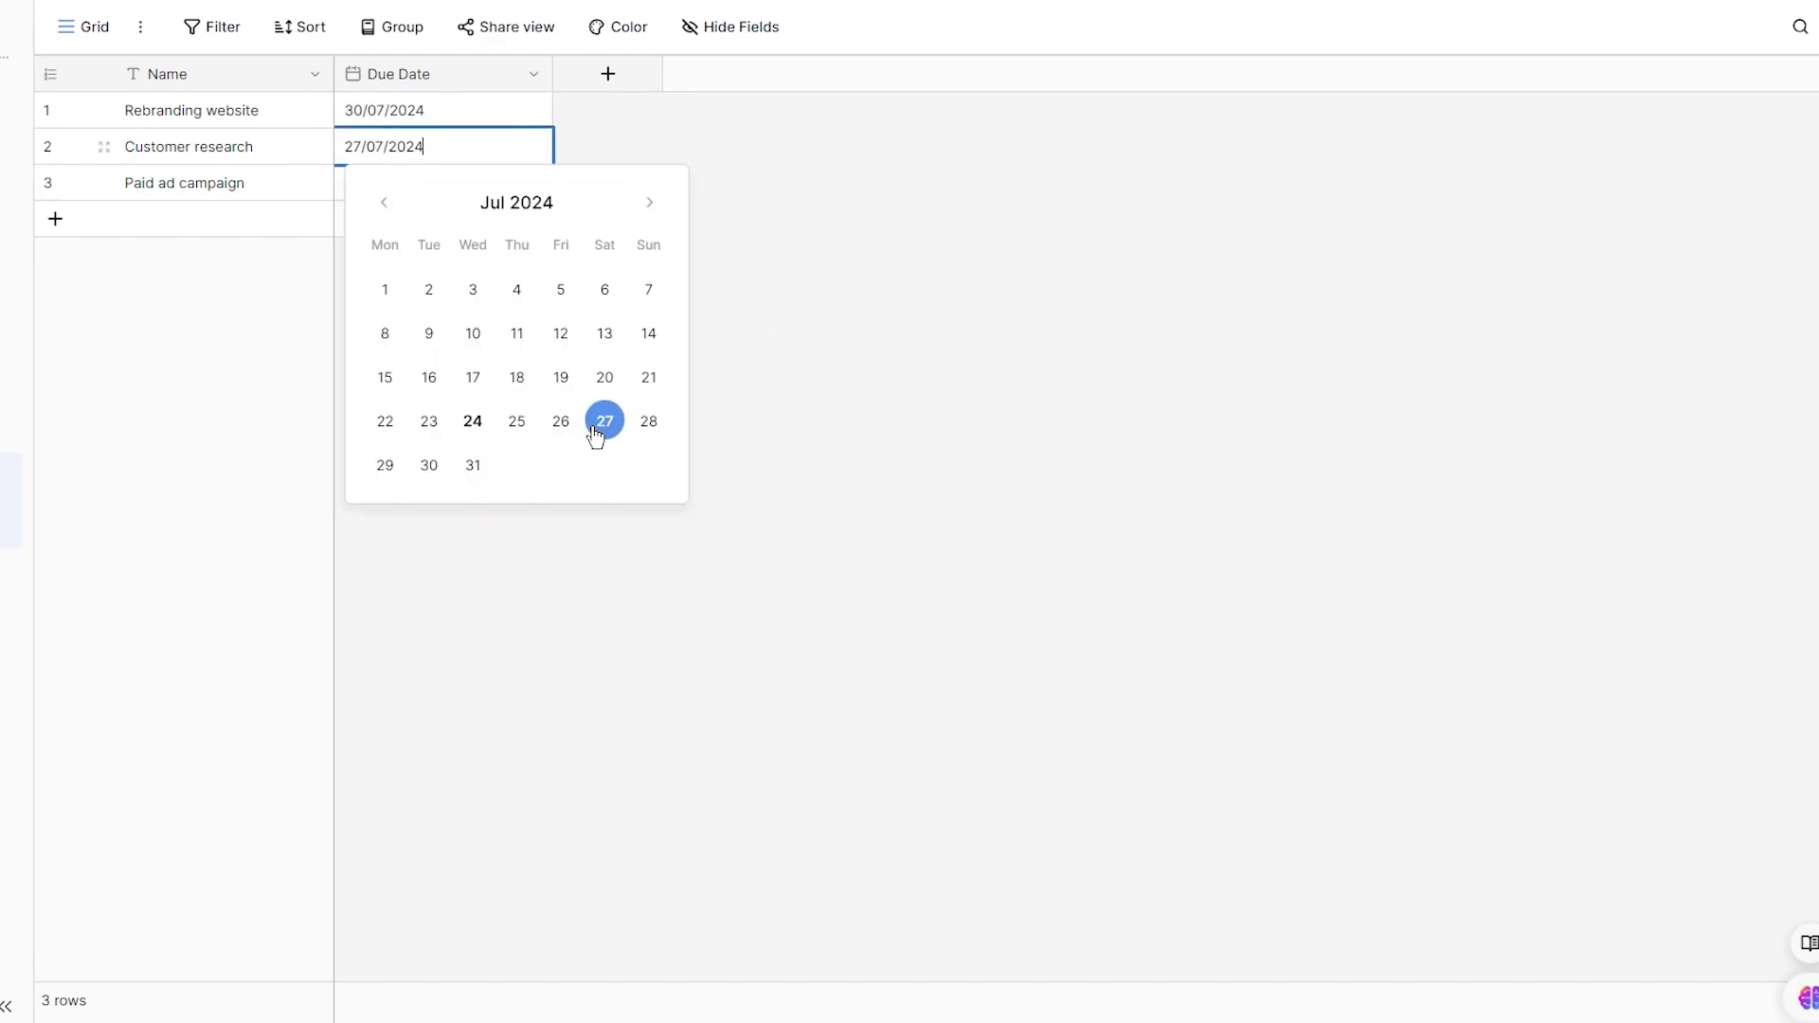
{"action": "left_click", "coordinate": [350, 197]}
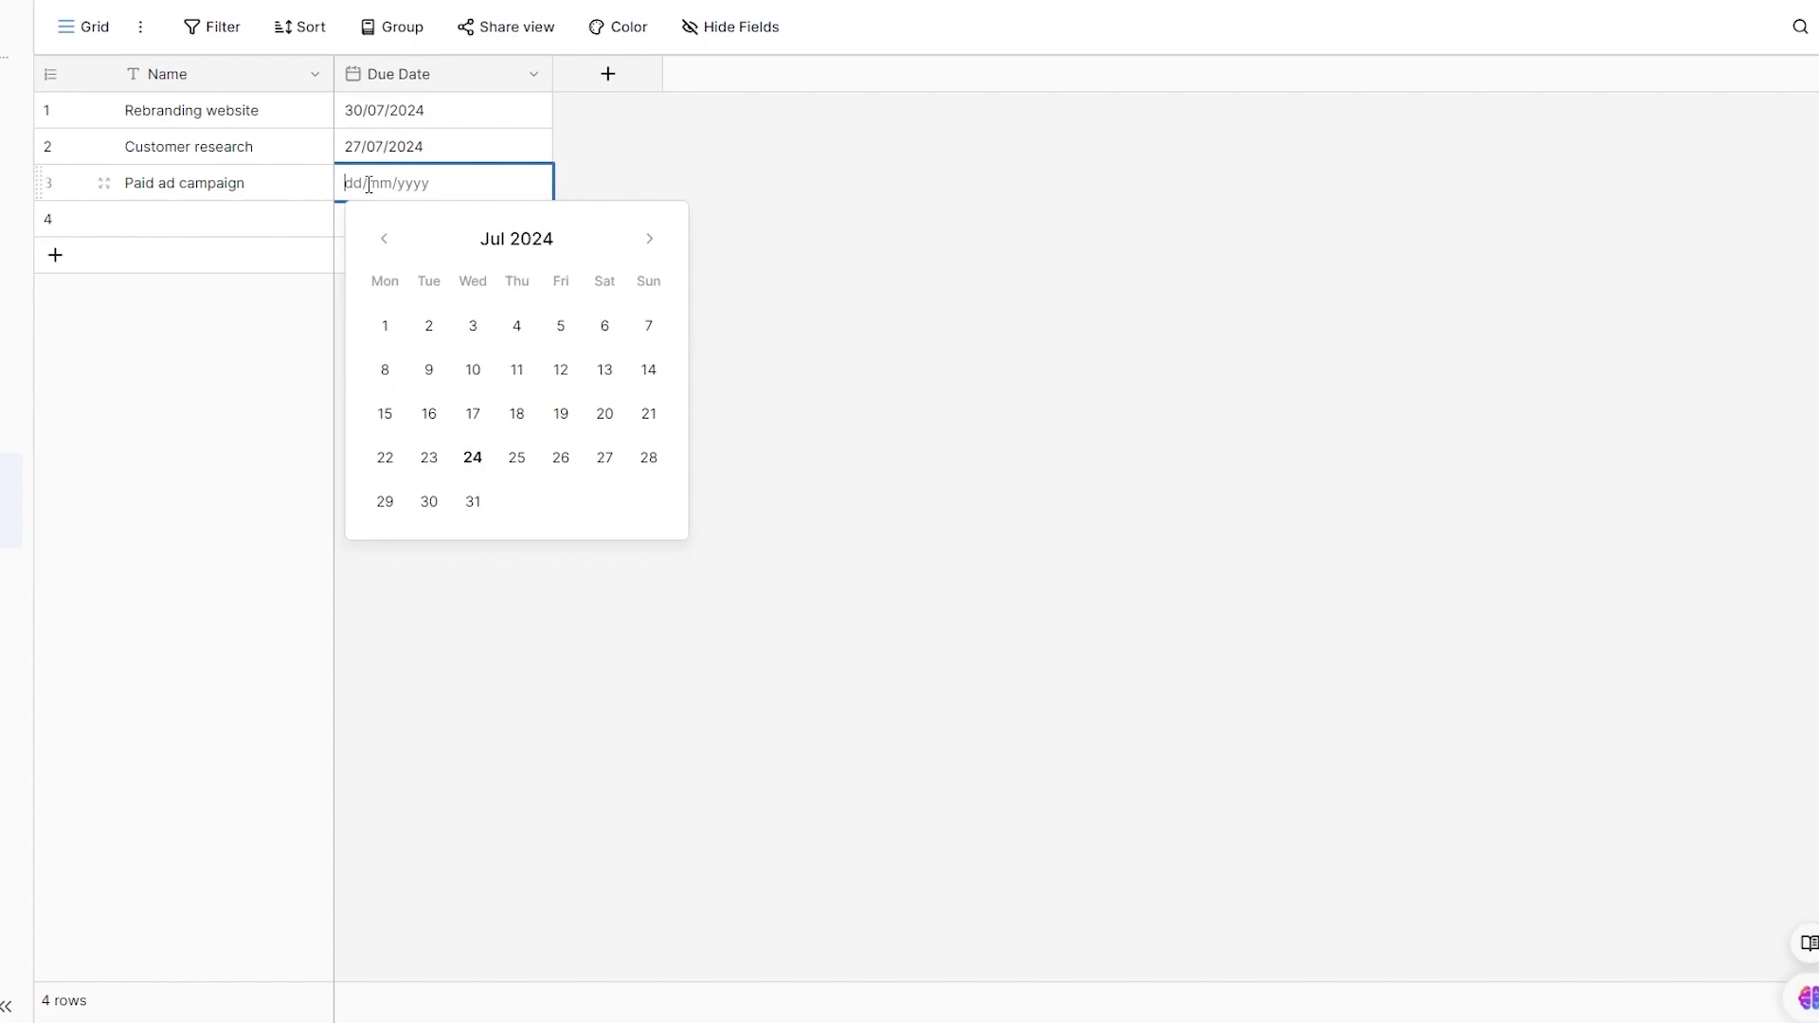
{"action": "left_click", "coordinate": [648, 457]}
{"action": "left_click", "coordinate": [878, 375]}
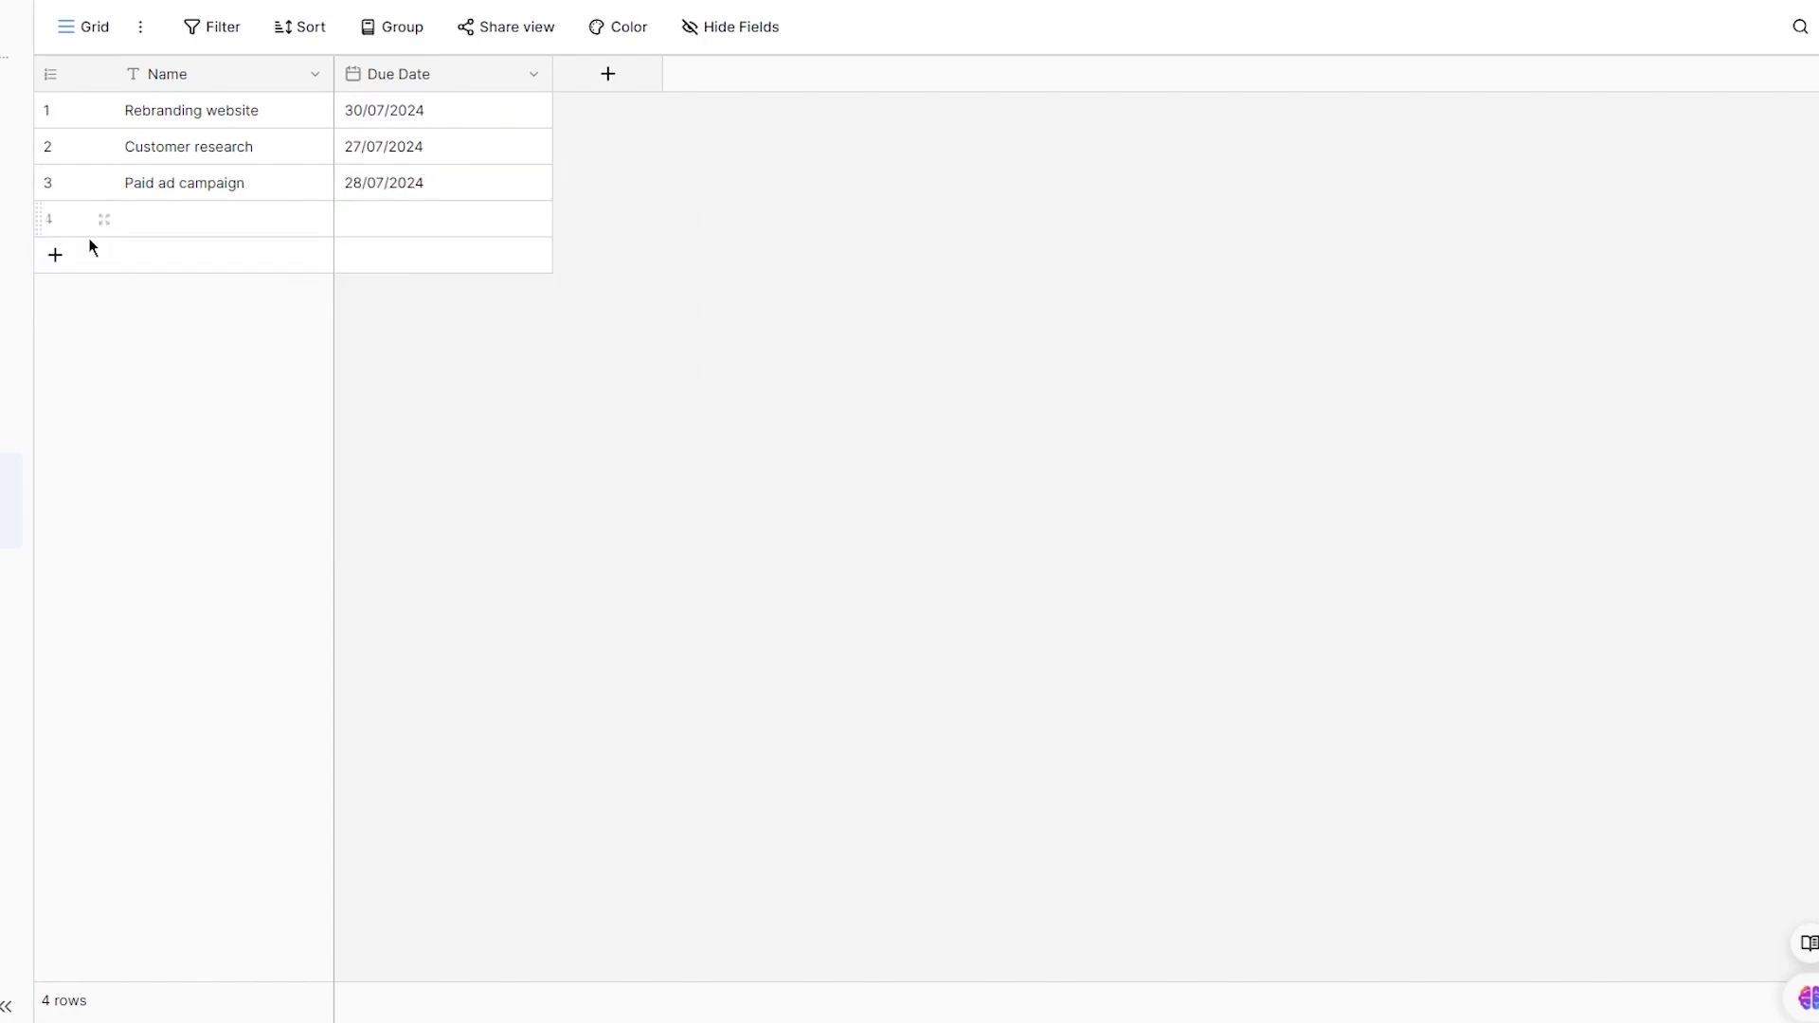
Delete the stray empty fourth row, then begin adding a new field
{"action": "right_click", "coordinate": [235, 225]}
{"action": "left_click", "coordinate": [310, 489]}
{"action": "left_click", "coordinate": [591, 73]}
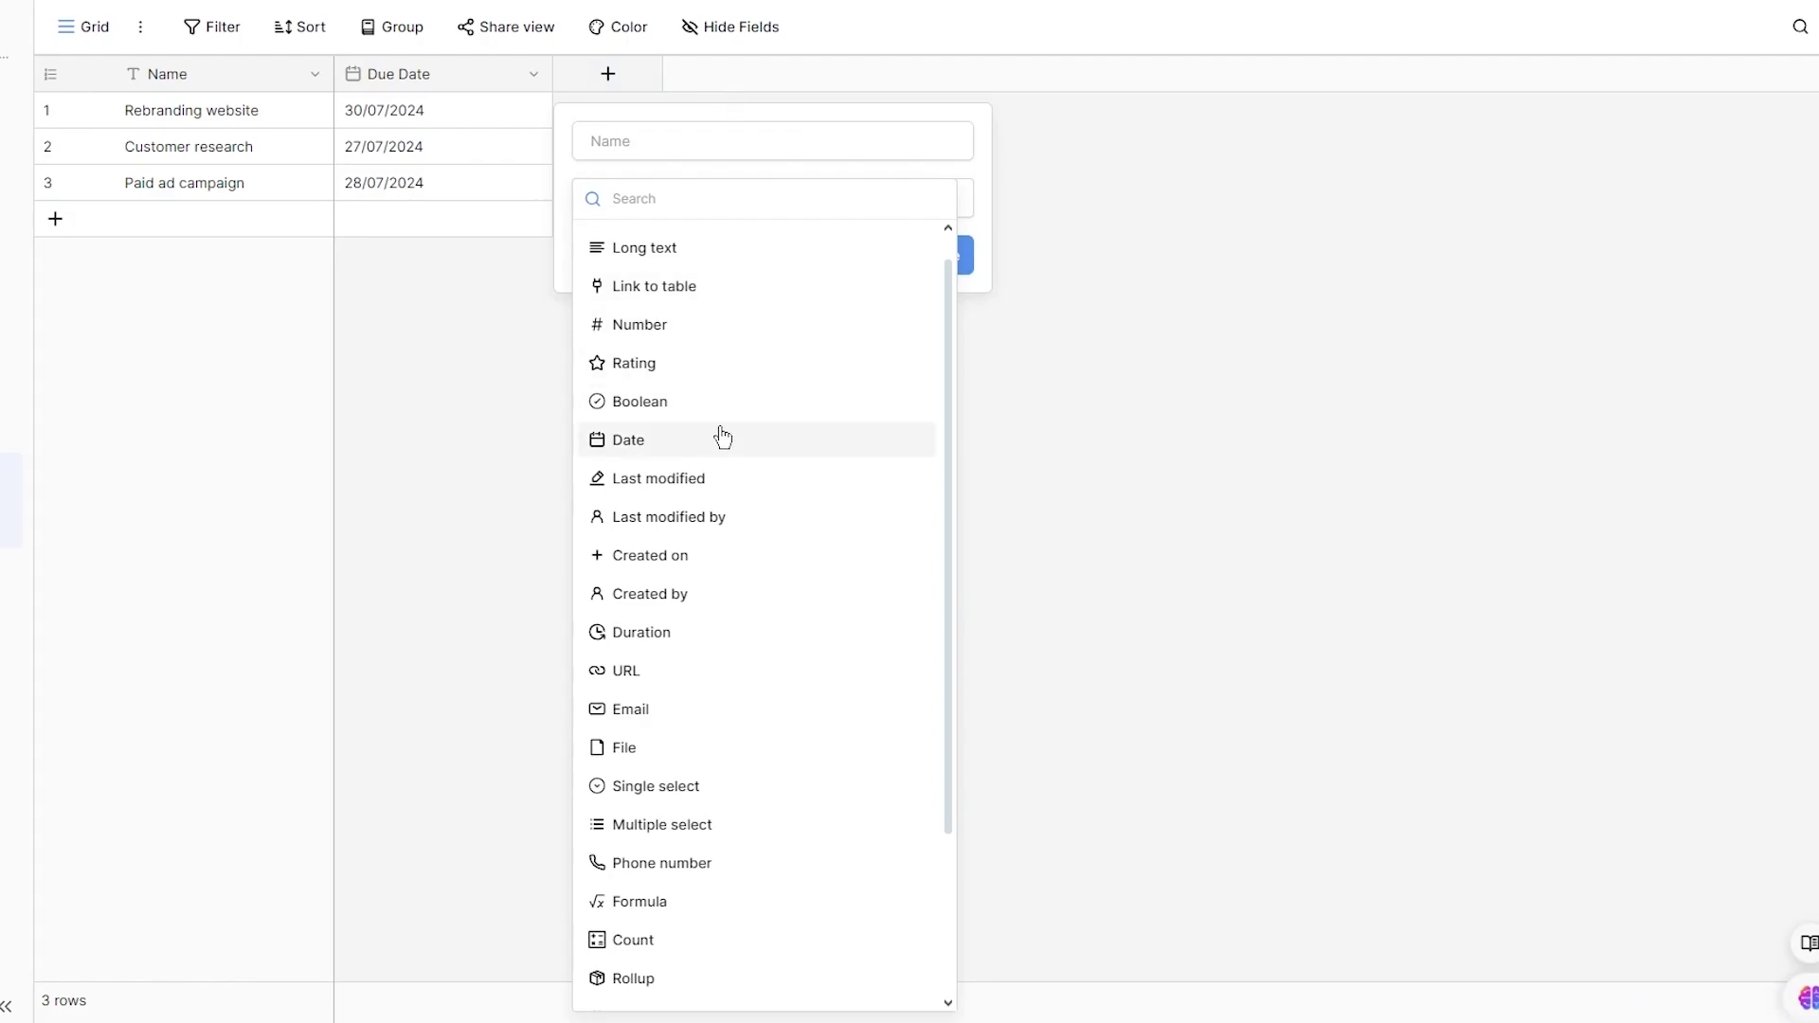
Add a Created by field showing each project row's creator
{"action": "scroll", "coordinate": [710, 410], "scroll_direction": "down", "scroll_amount": 3}
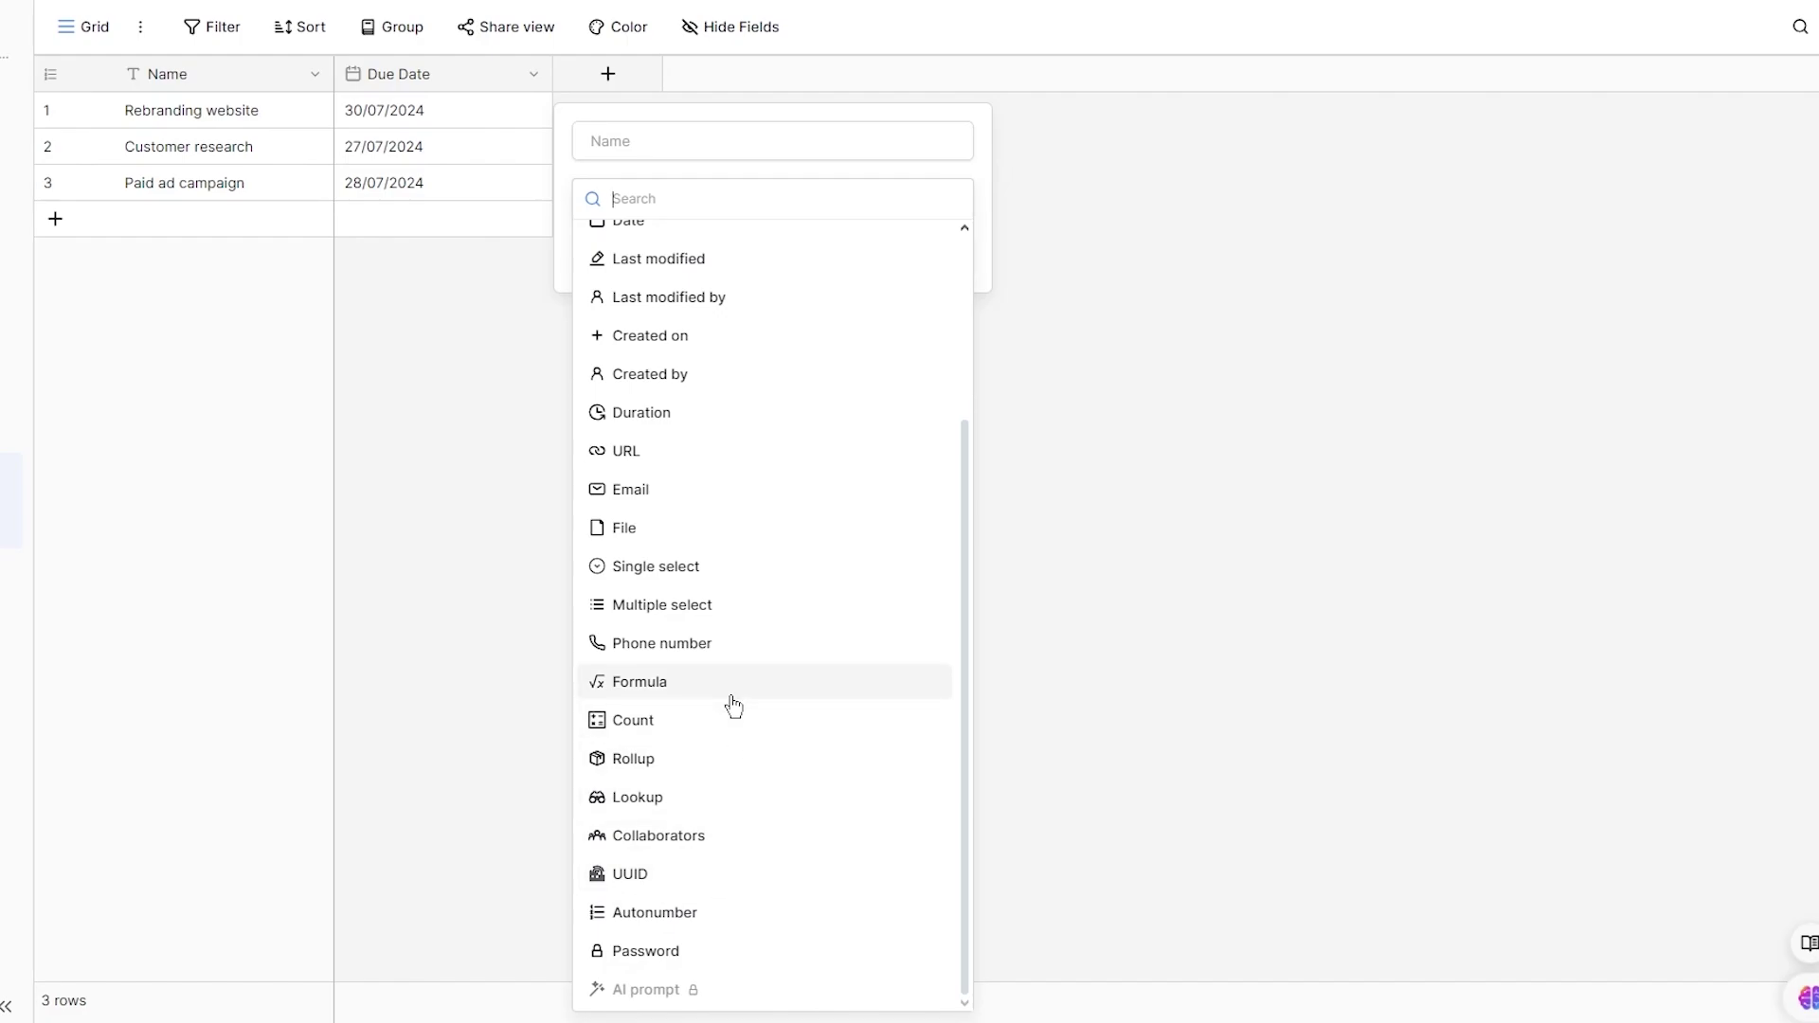
{"action": "scroll", "coordinate": [679, 686], "scroll_direction": "up", "scroll_amount": 3}
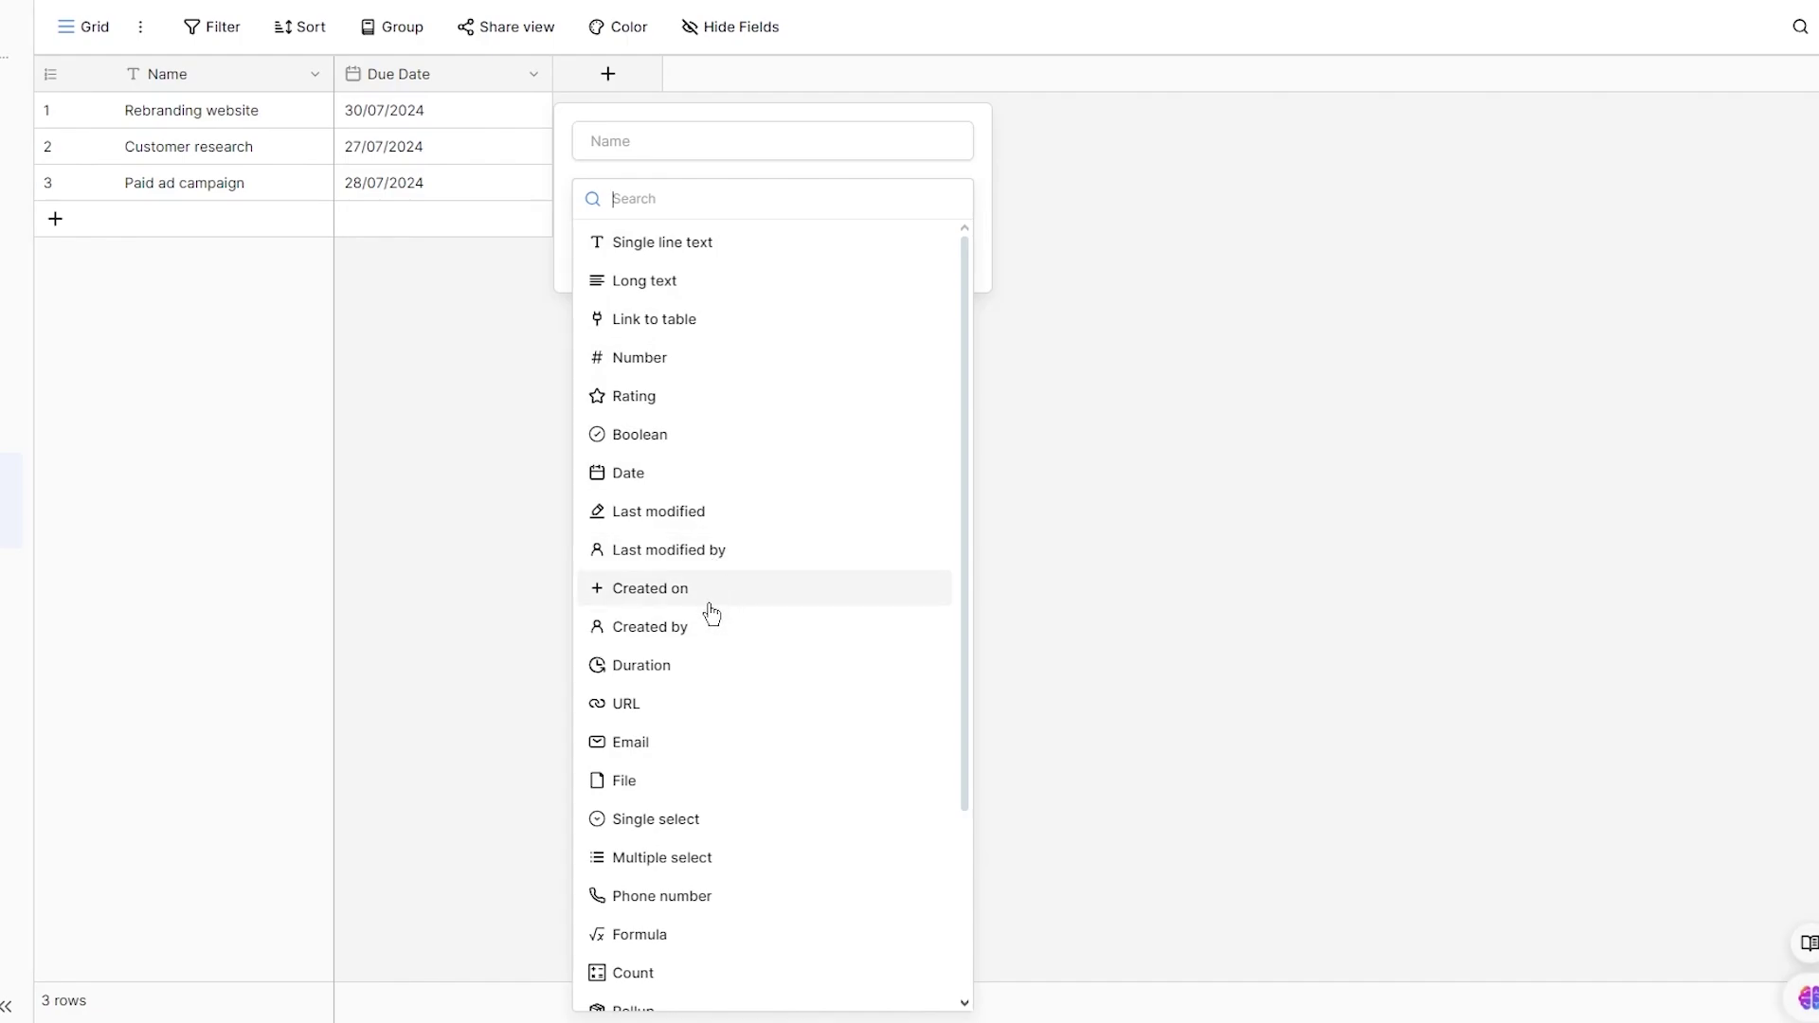
{"action": "left_click", "coordinate": [691, 627]}
{"action": "left_click", "coordinate": [922, 254]}
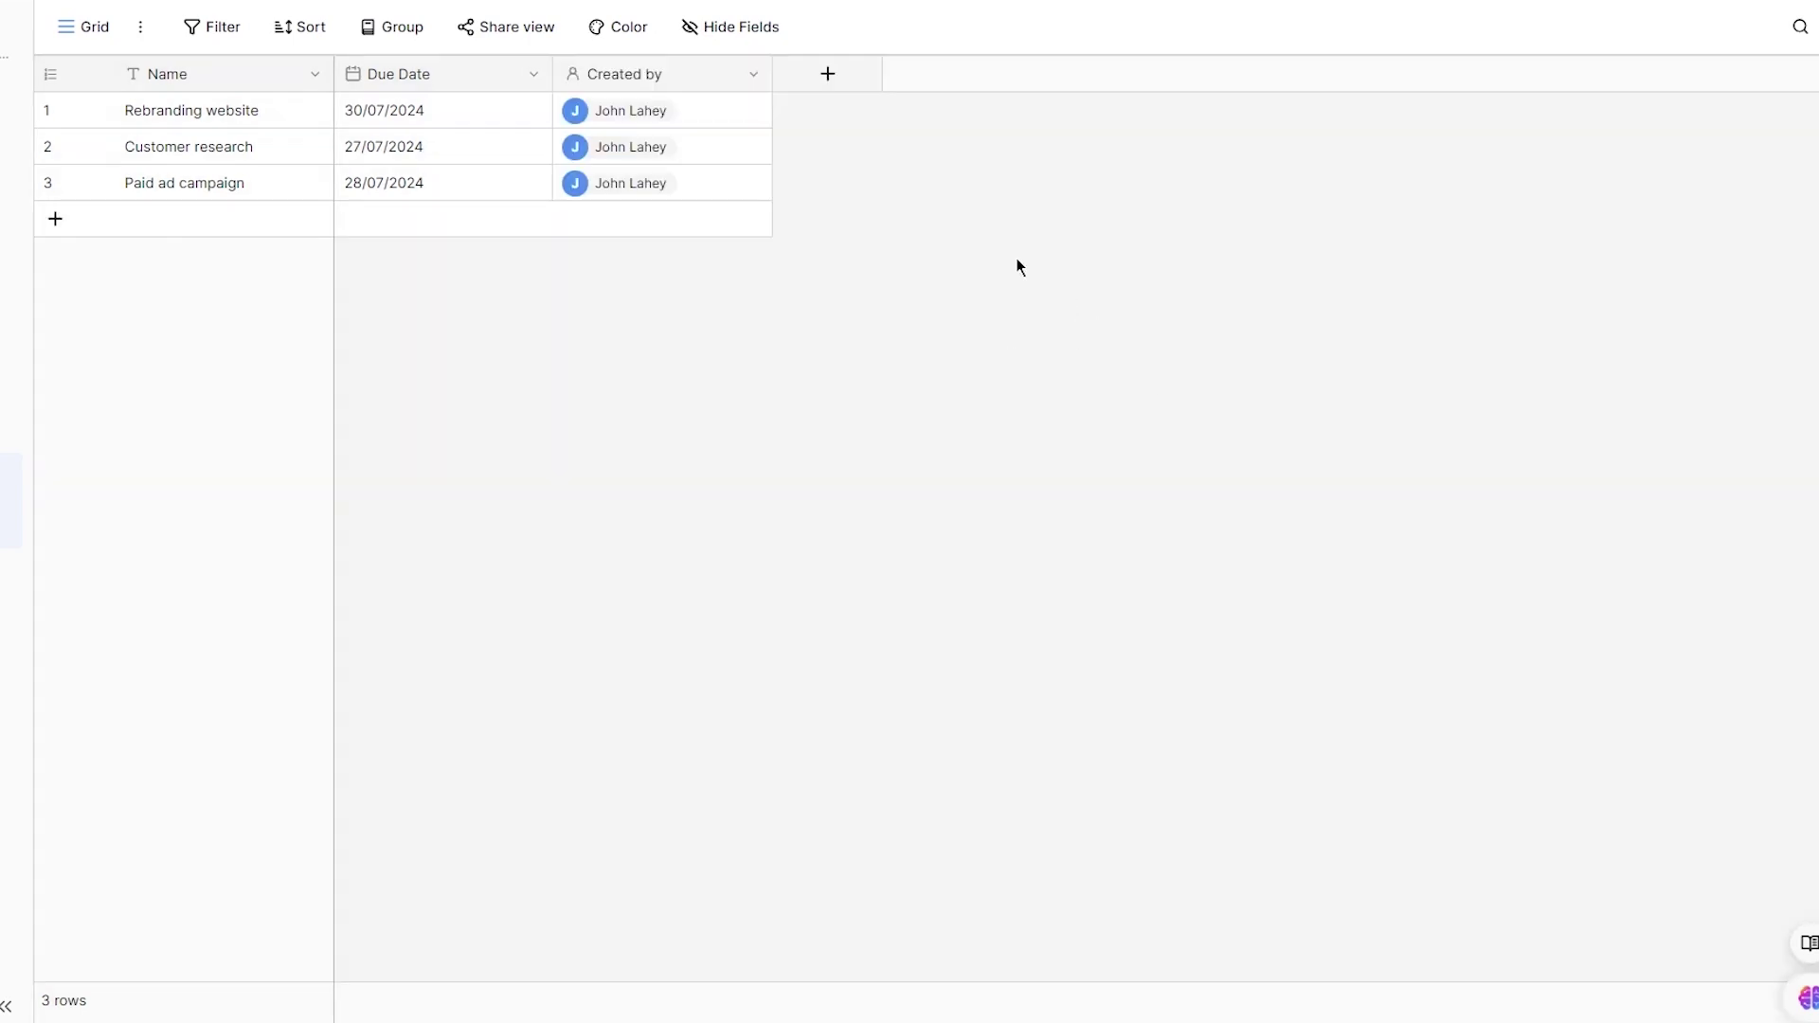
{"action": "left_click", "coordinate": [650, 114]}
Add a Collaborators field to the Projects table
{"action": "left_click", "coordinate": [872, 83]}
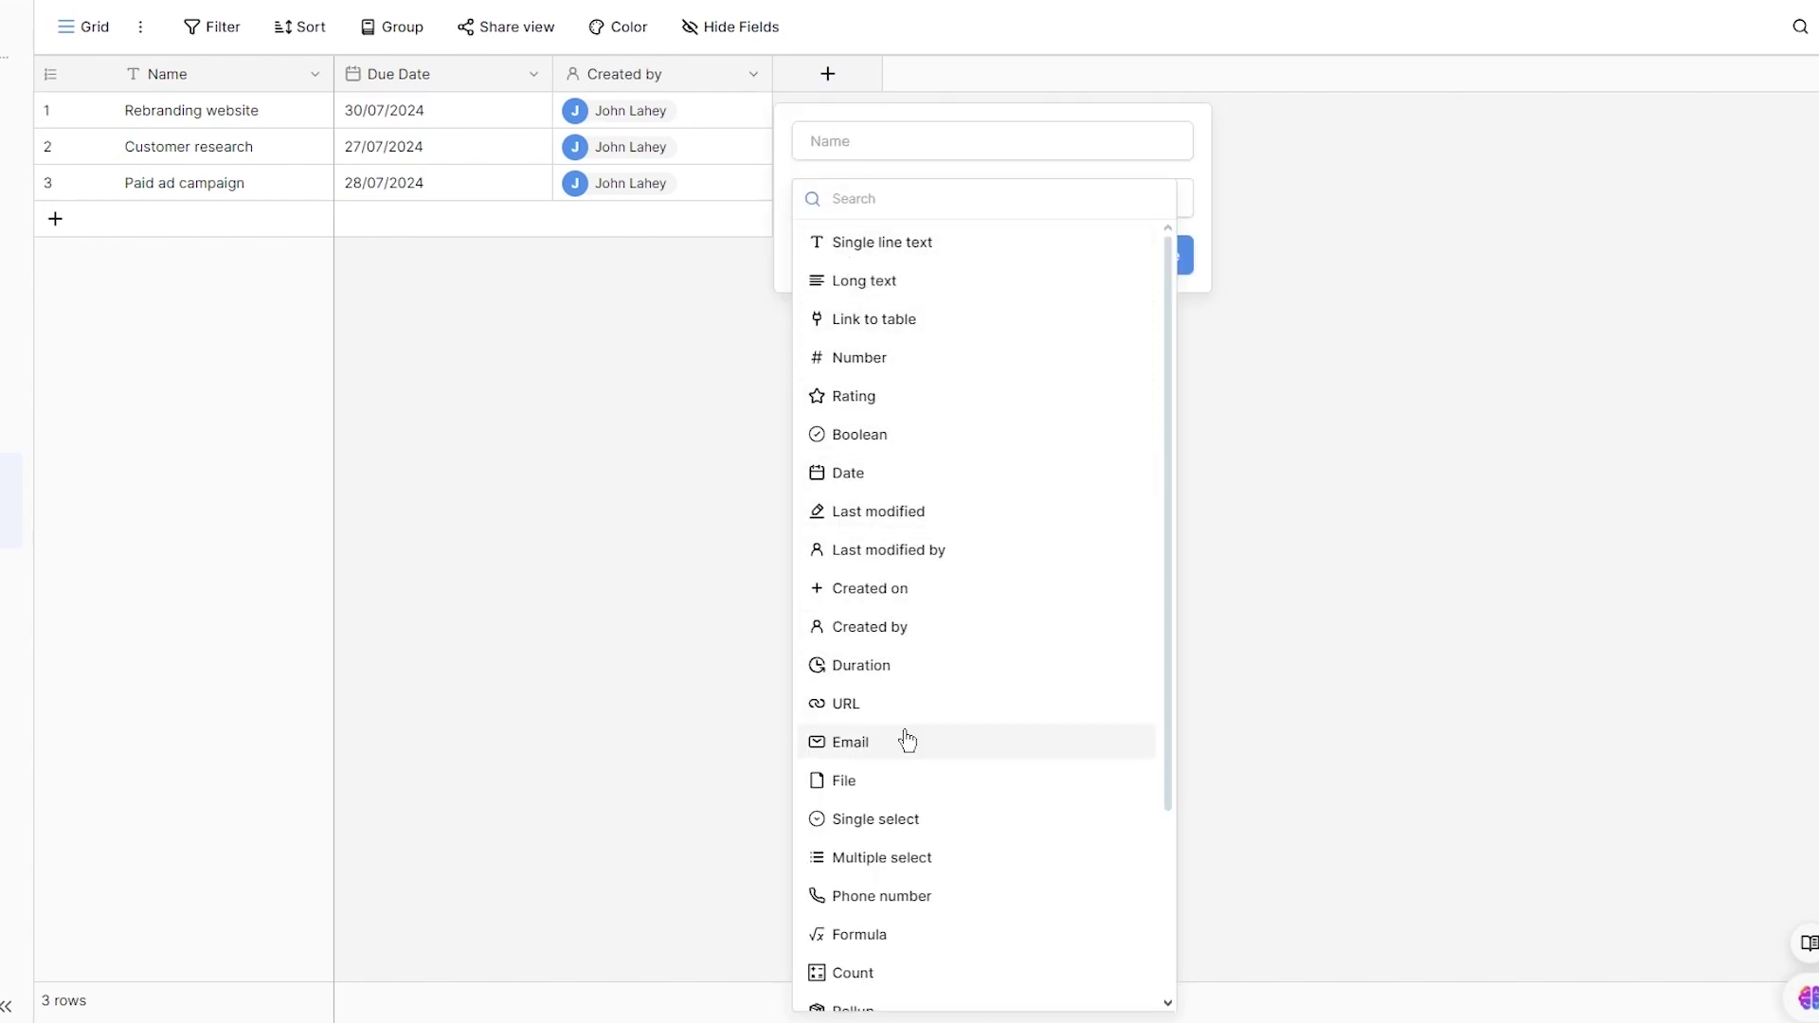
{"action": "scroll", "coordinate": [938, 743], "scroll_direction": "down", "scroll_amount": 3}
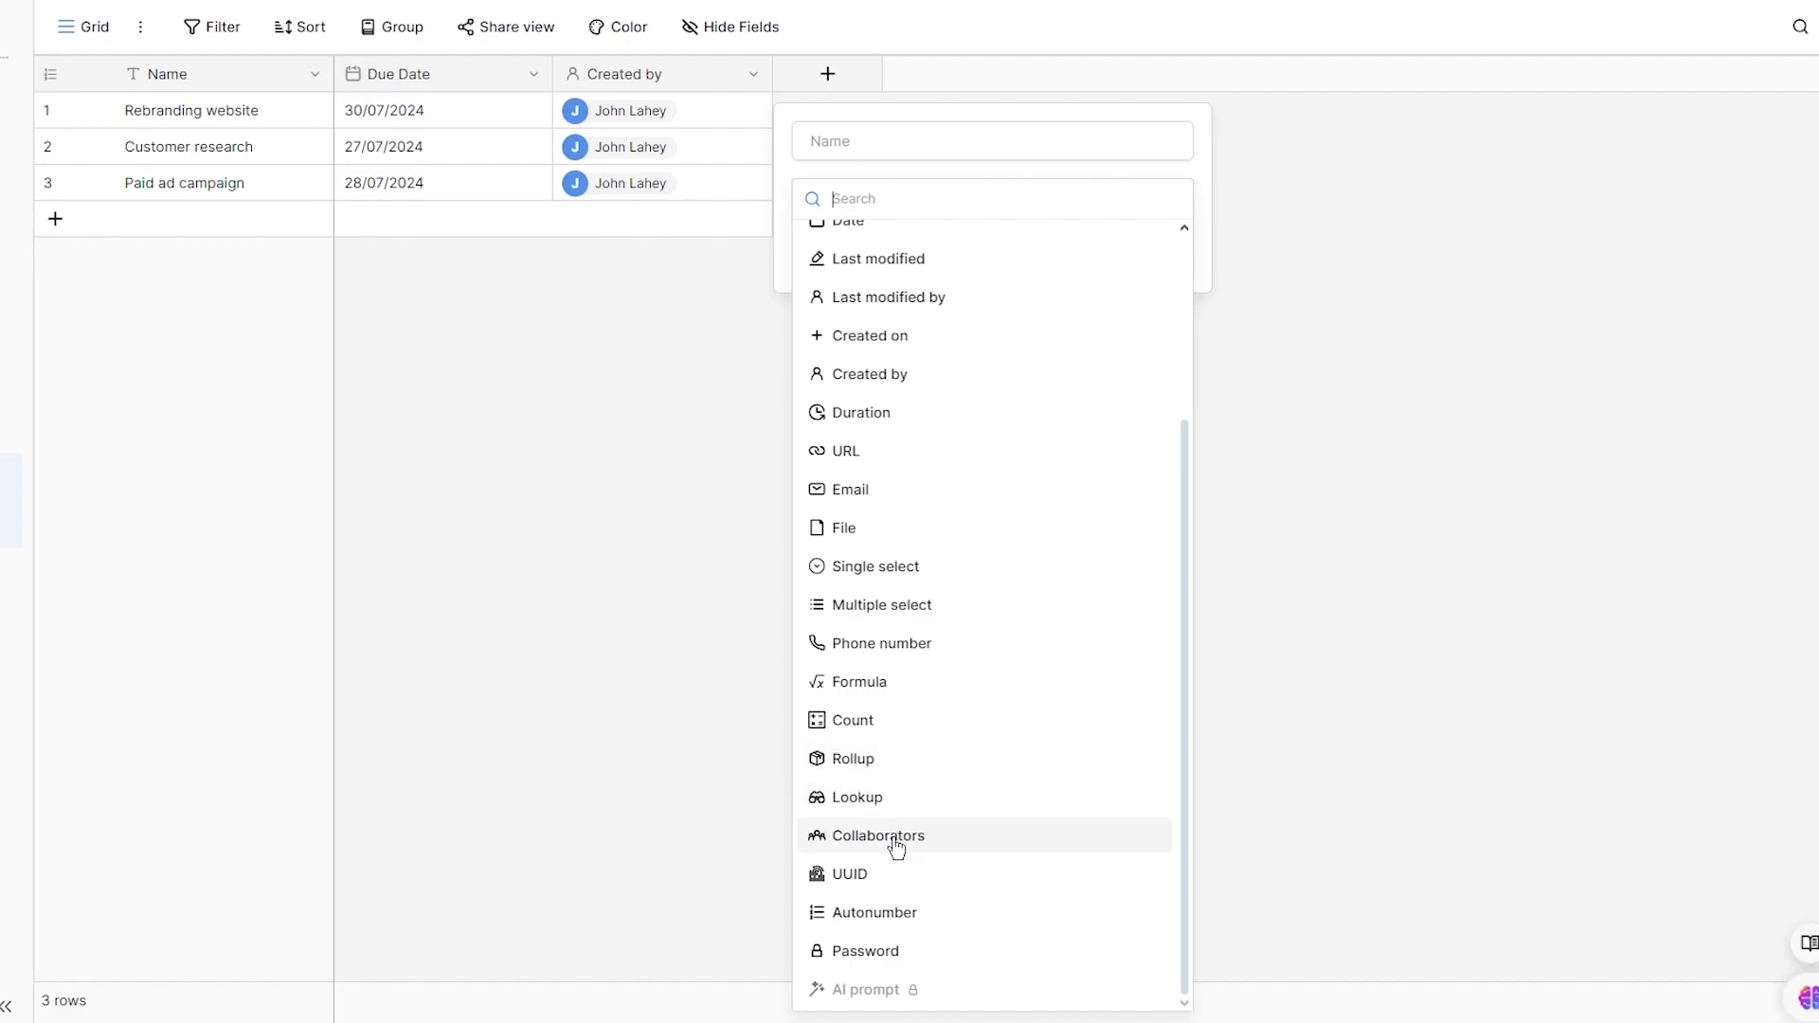
{"action": "left_click", "coordinate": [896, 835]}
{"action": "left_click", "coordinate": [1152, 288]}
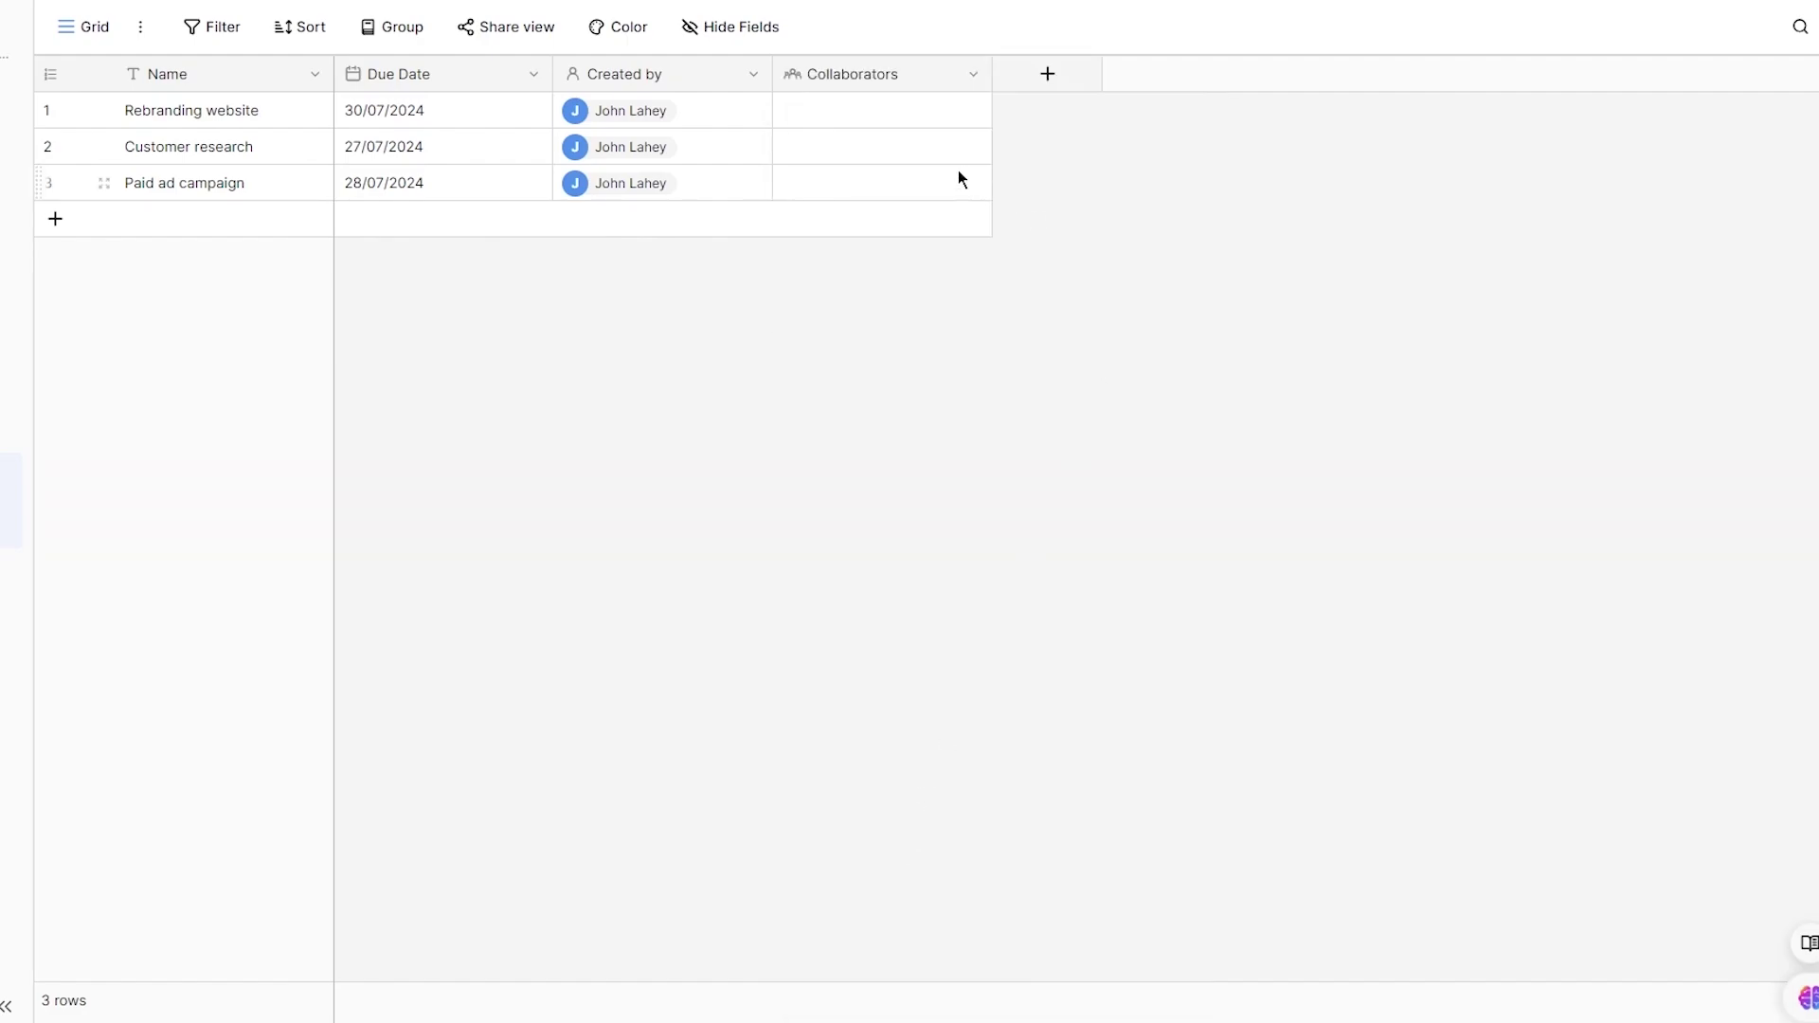
Assign the workspace member as collaborator on Rebranding website, then add a blank row
{"action": "left_click", "coordinate": [848, 104]}
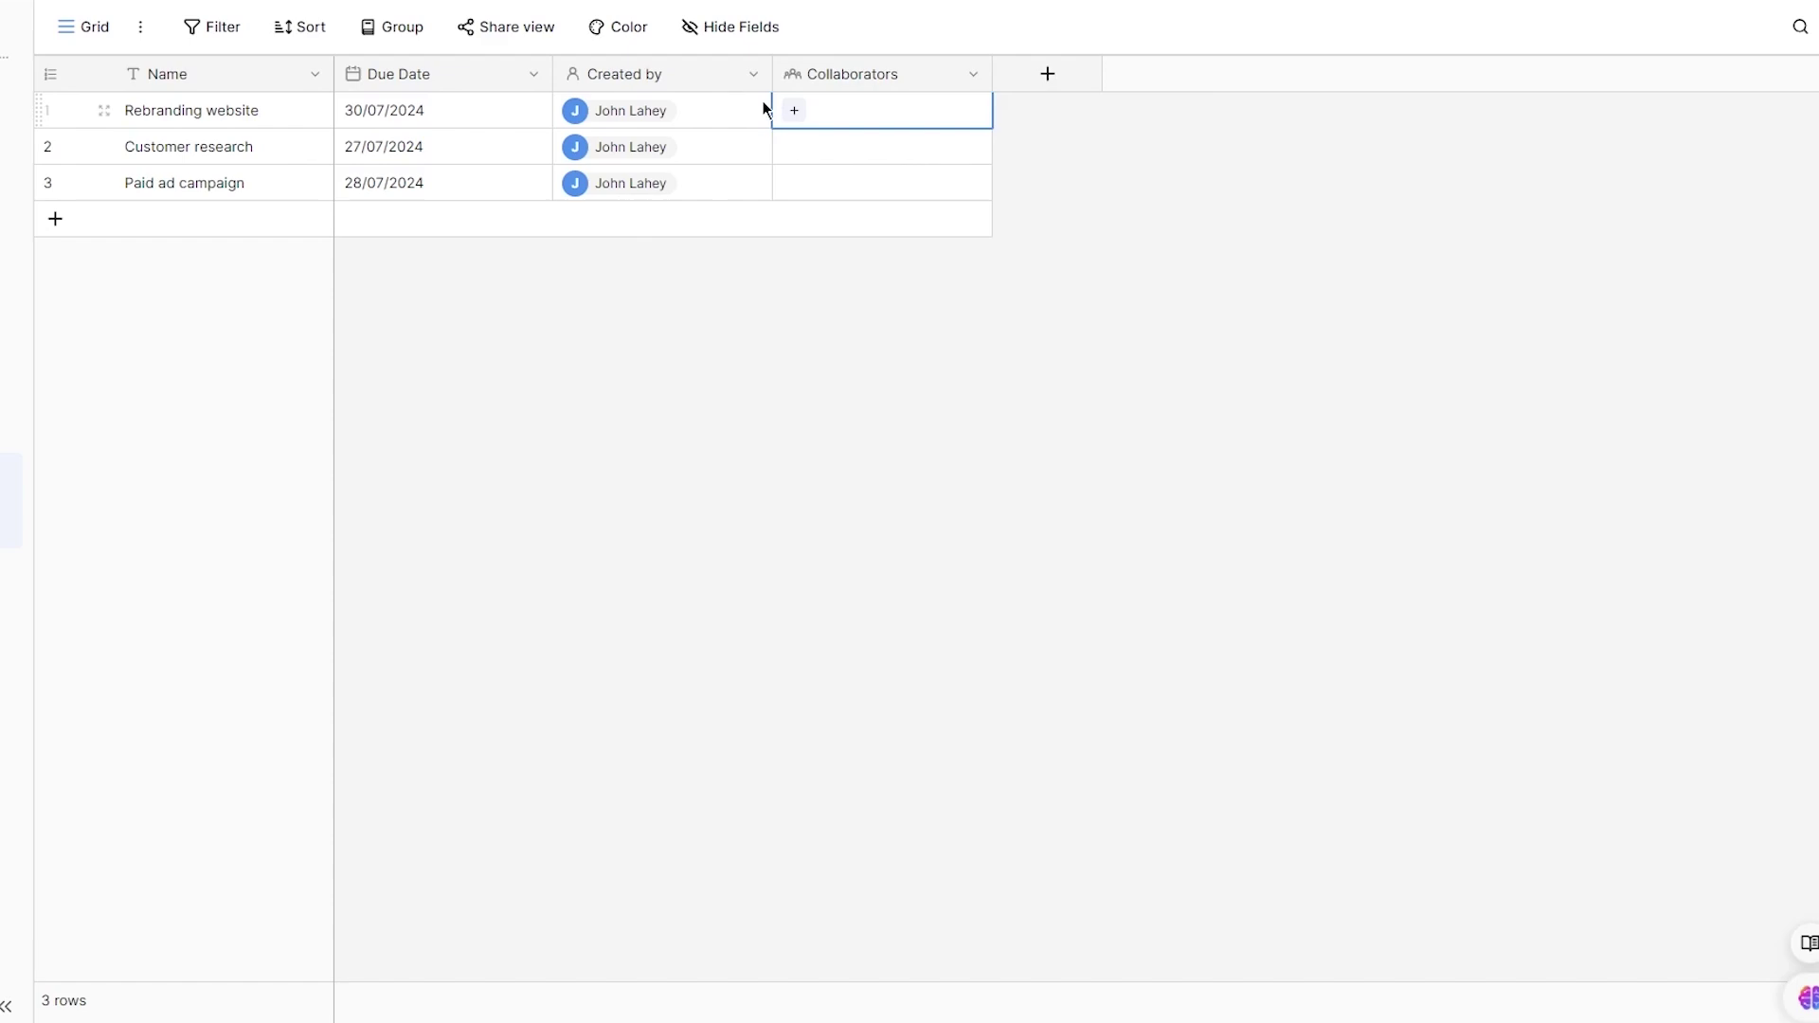
{"action": "left_click", "coordinate": [794, 110]}
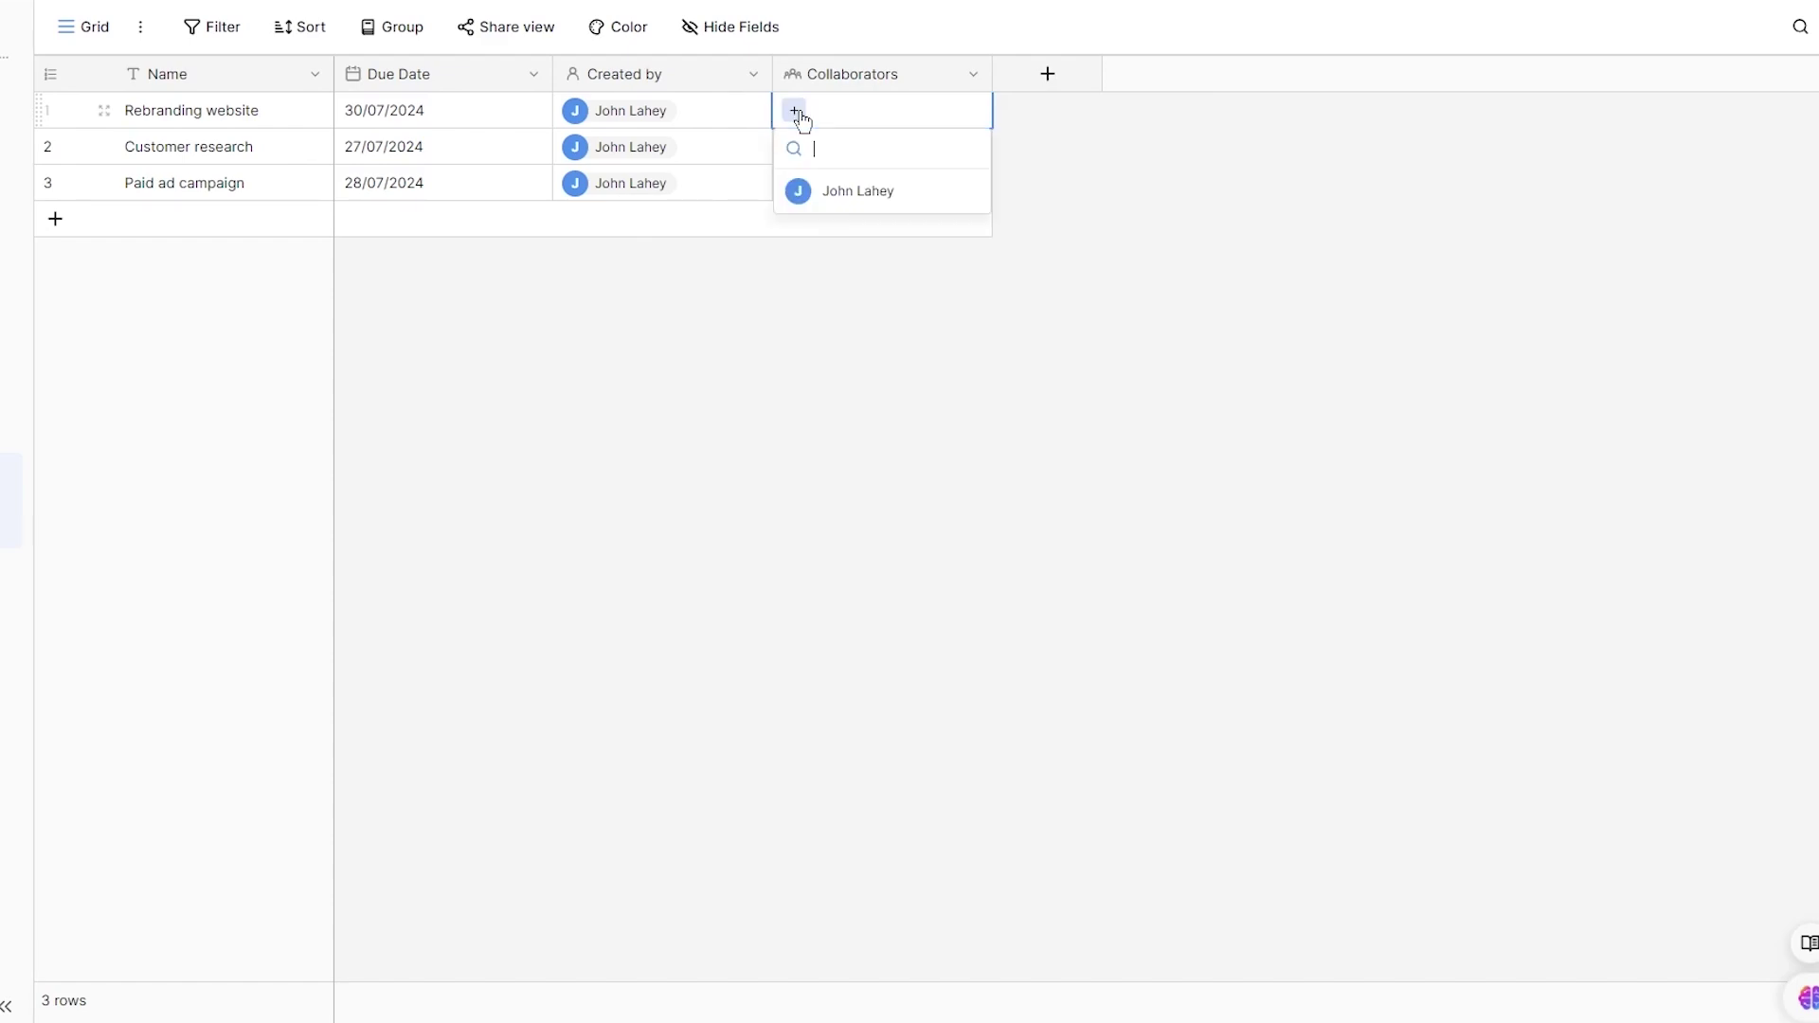
{"action": "left_click", "coordinate": [834, 190]}
{"action": "left_click", "coordinate": [1280, 230]}
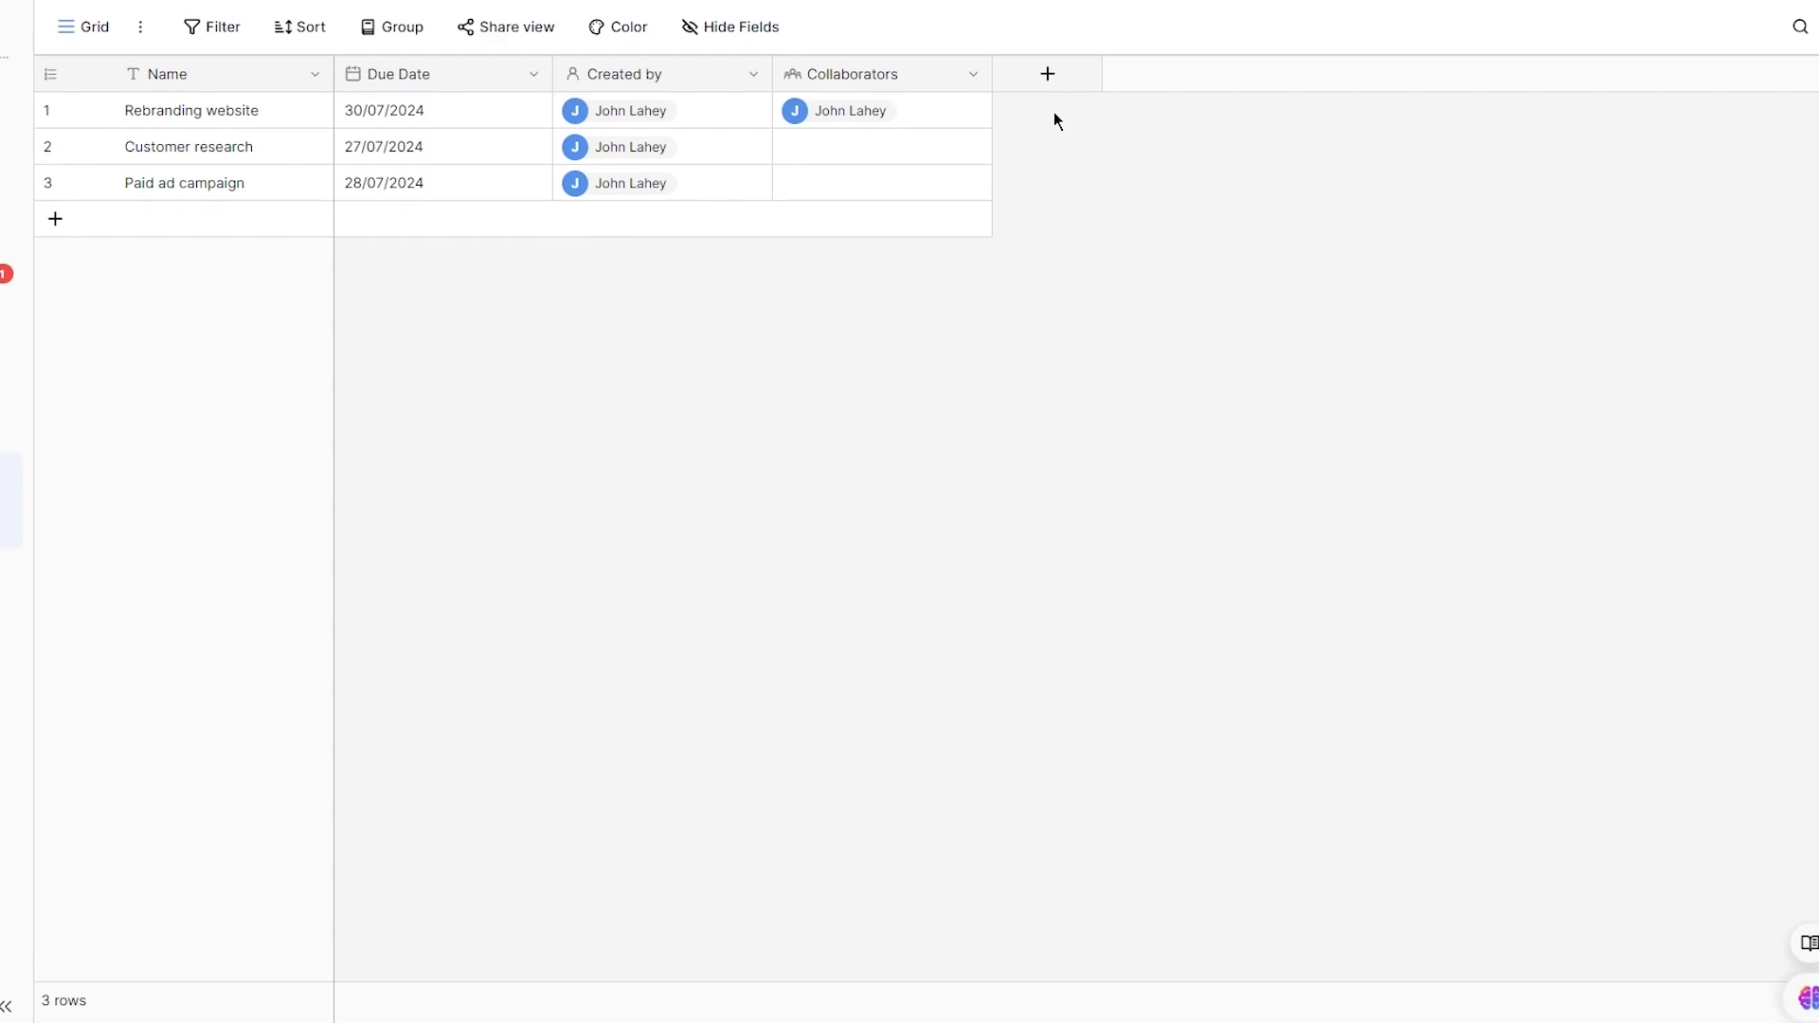
{"action": "left_click", "coordinate": [152, 221]}
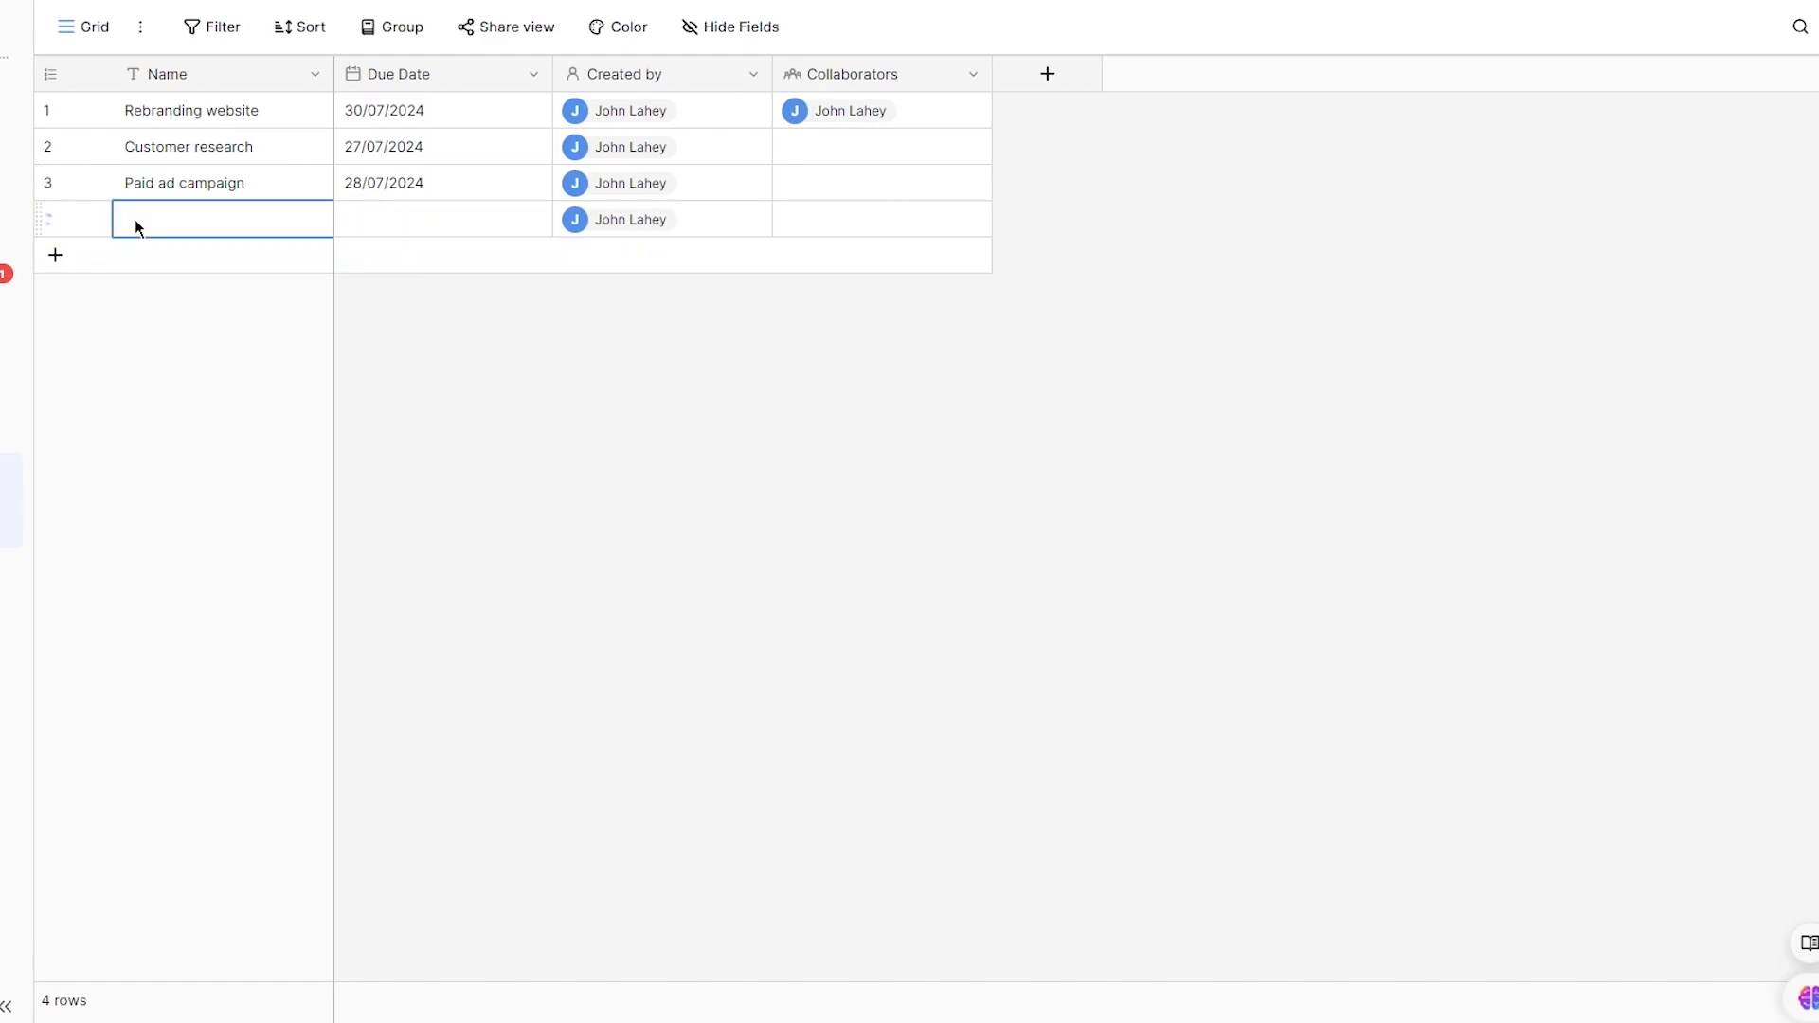
Add 50 blank rows to the Projects table in one batch
{"action": "double_click", "coordinate": [180, 224]}
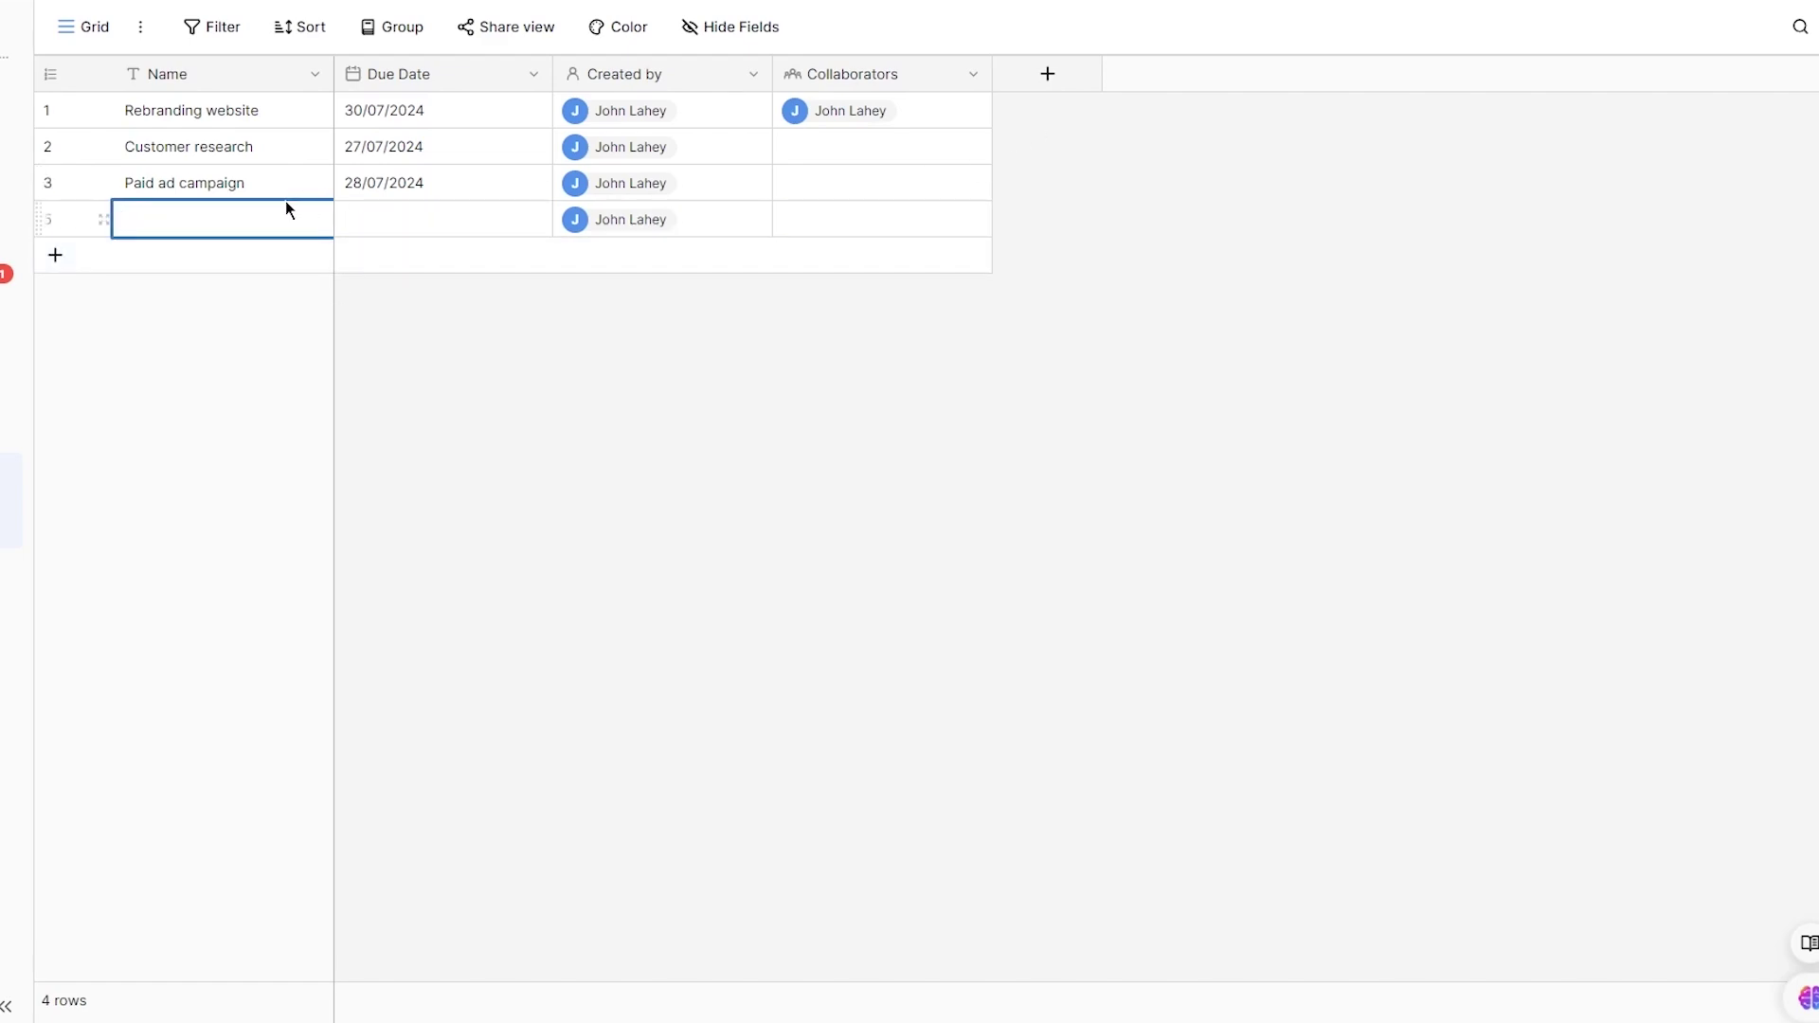
{"action": "left_click", "coordinate": [396, 351]}
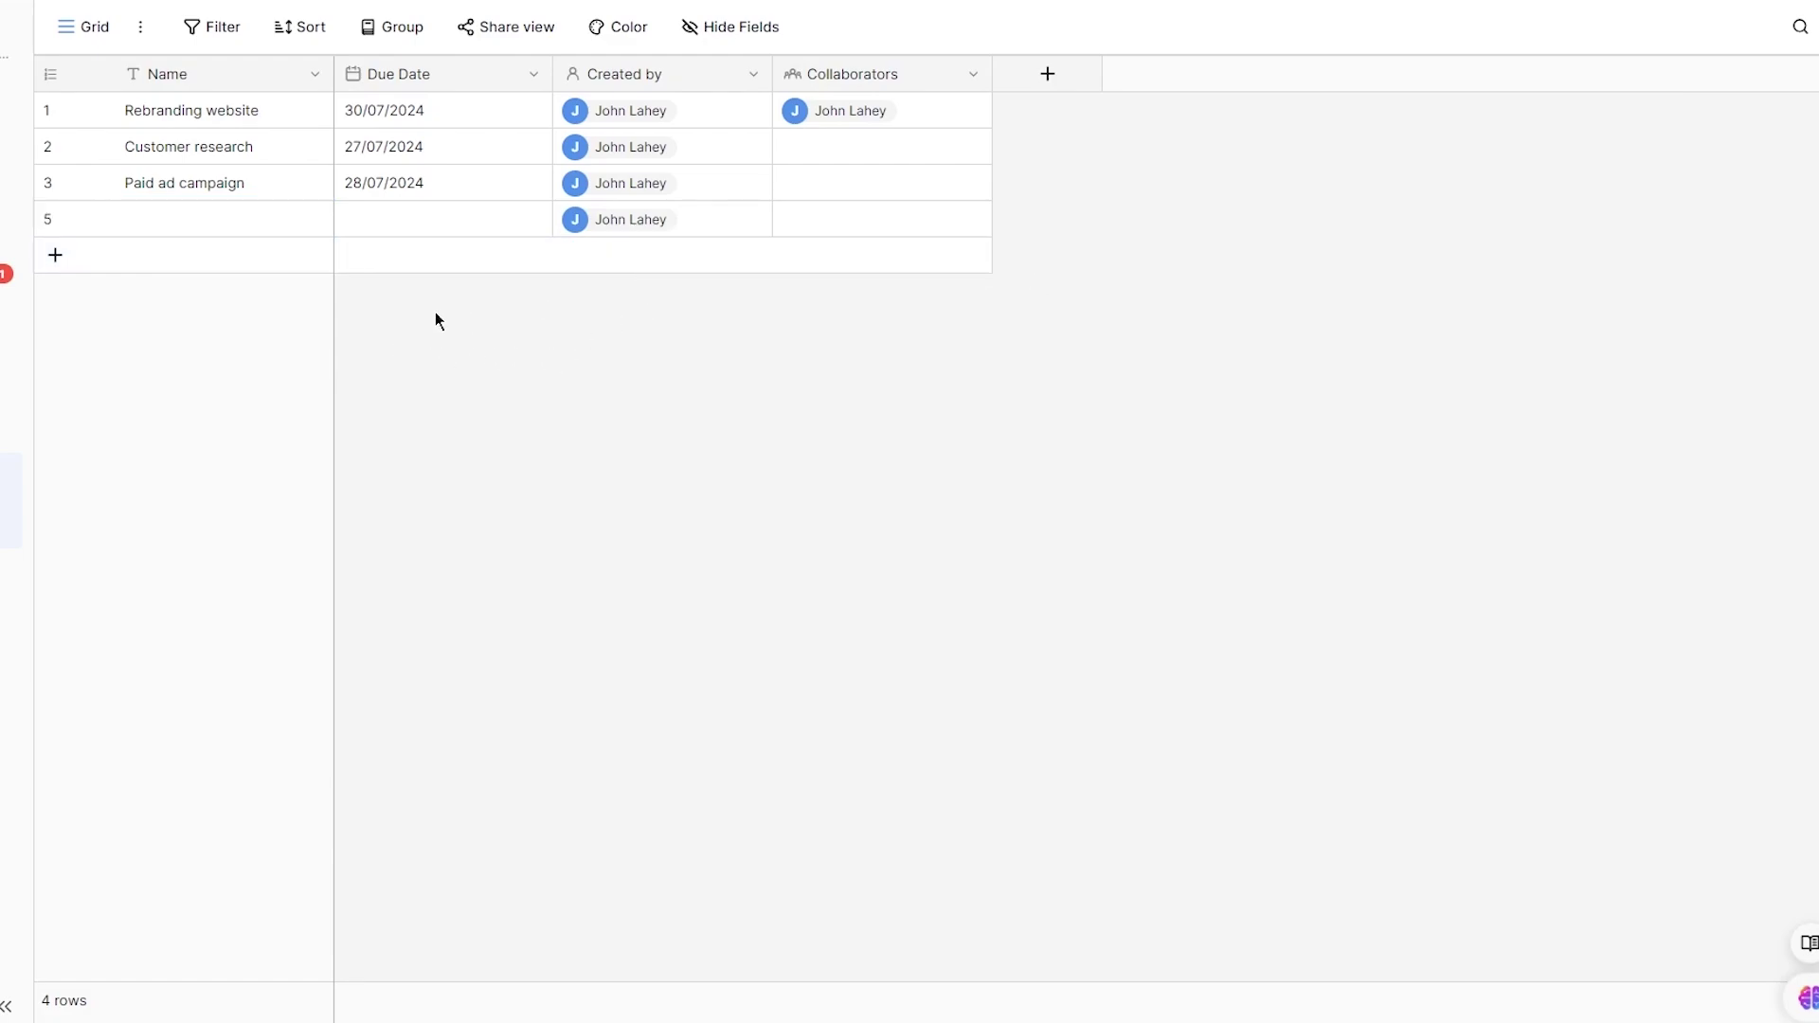
{"action": "mouse_move", "coordinate": [172, 269]}
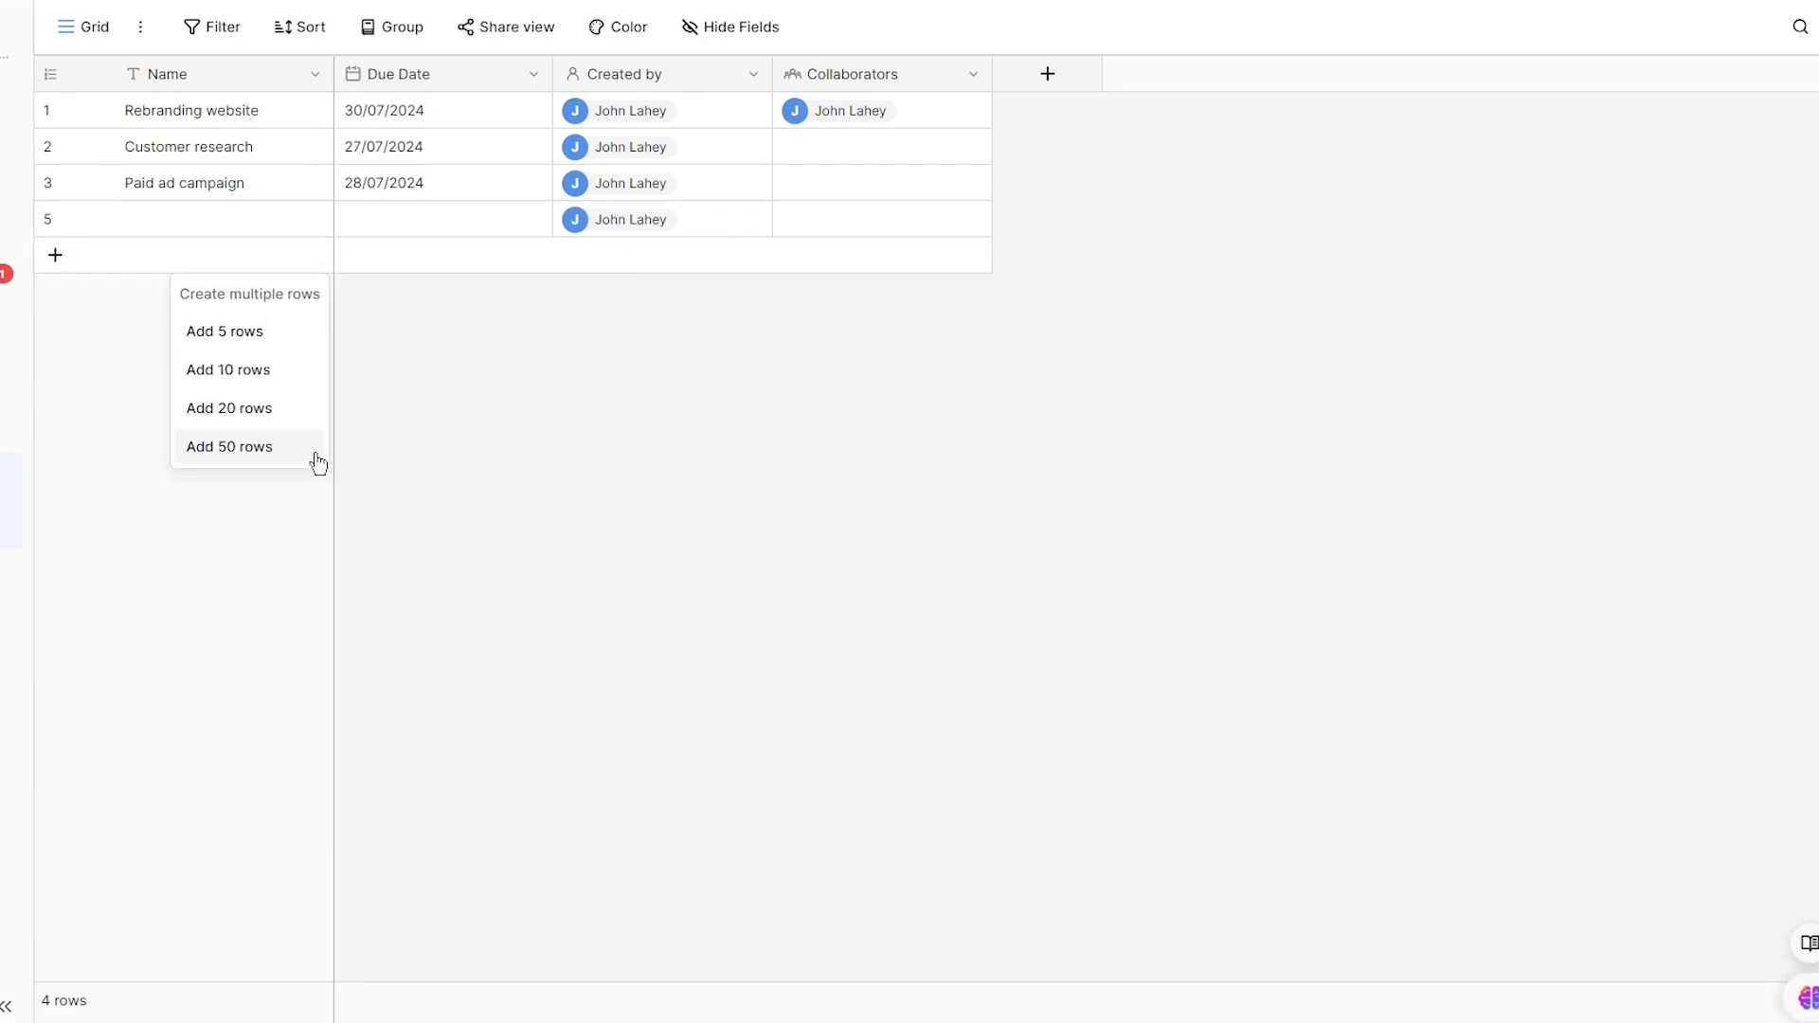
{"action": "left_click", "coordinate": [262, 456]}
{"action": "scroll", "coordinate": [332, 331], "scroll_direction": "down", "scroll_amount": 10}
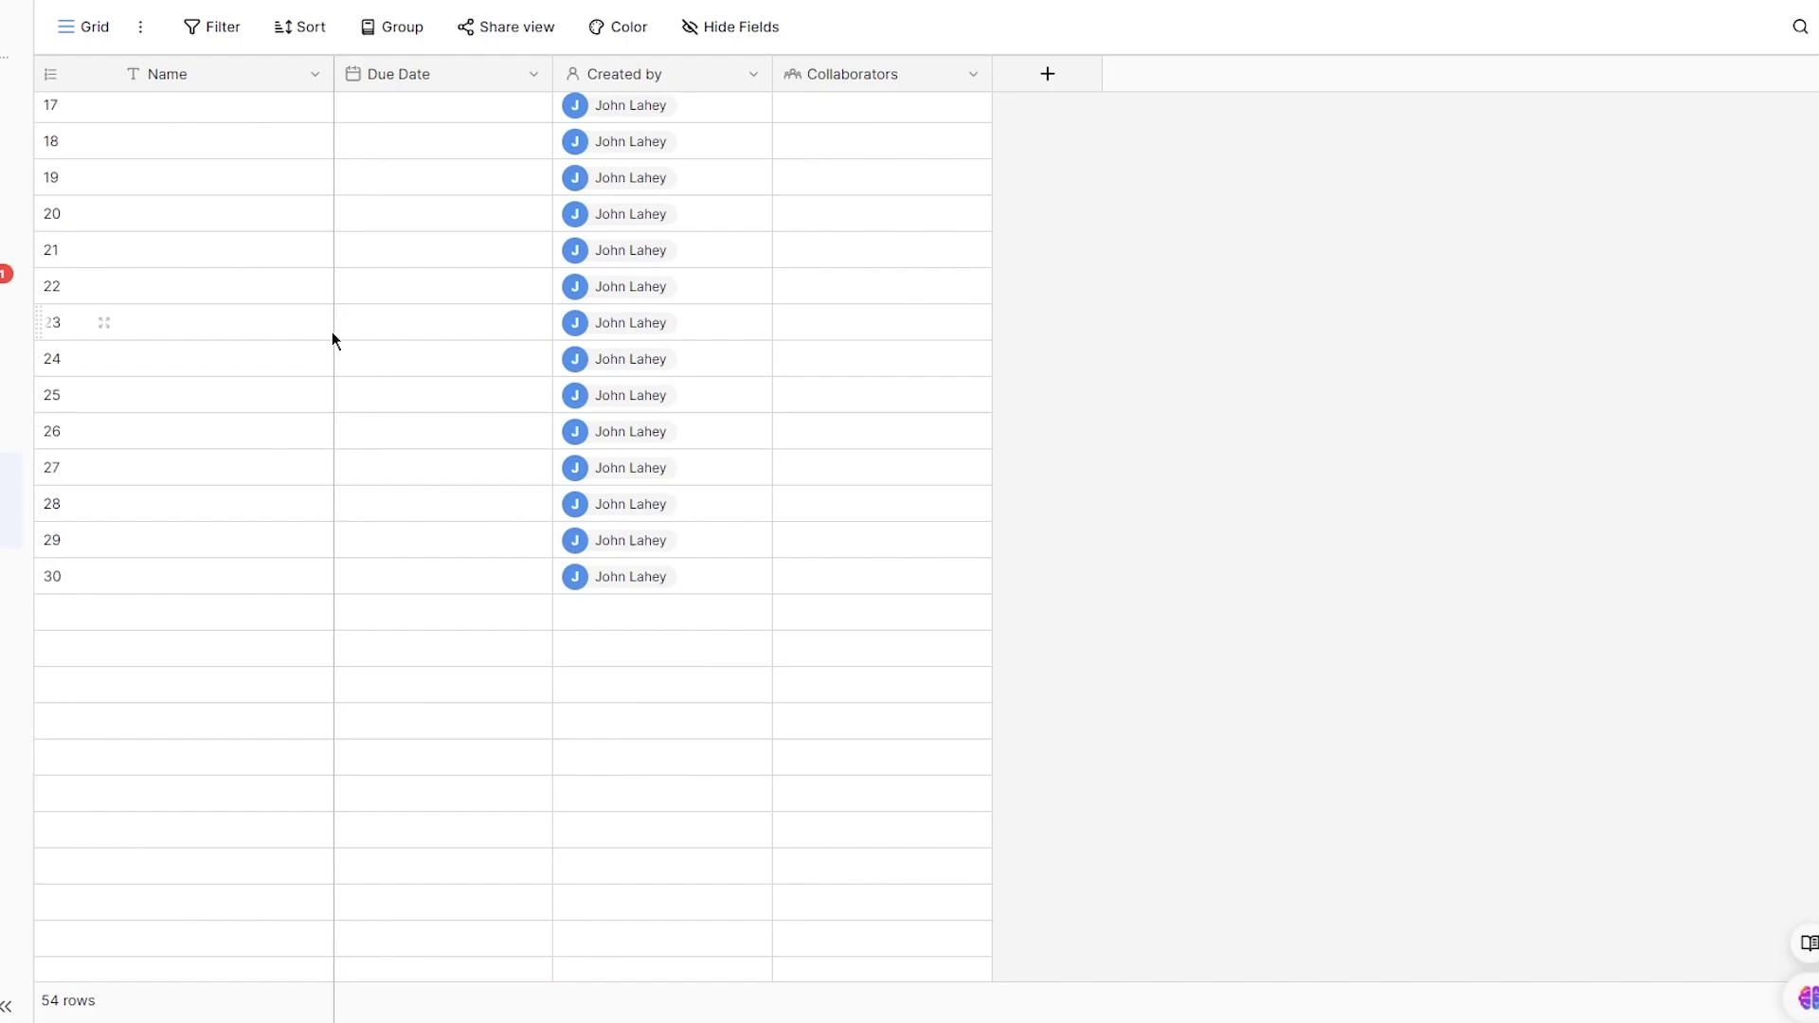
{"action": "scroll", "coordinate": [332, 338], "scroll_direction": "up", "scroll_amount": 10}
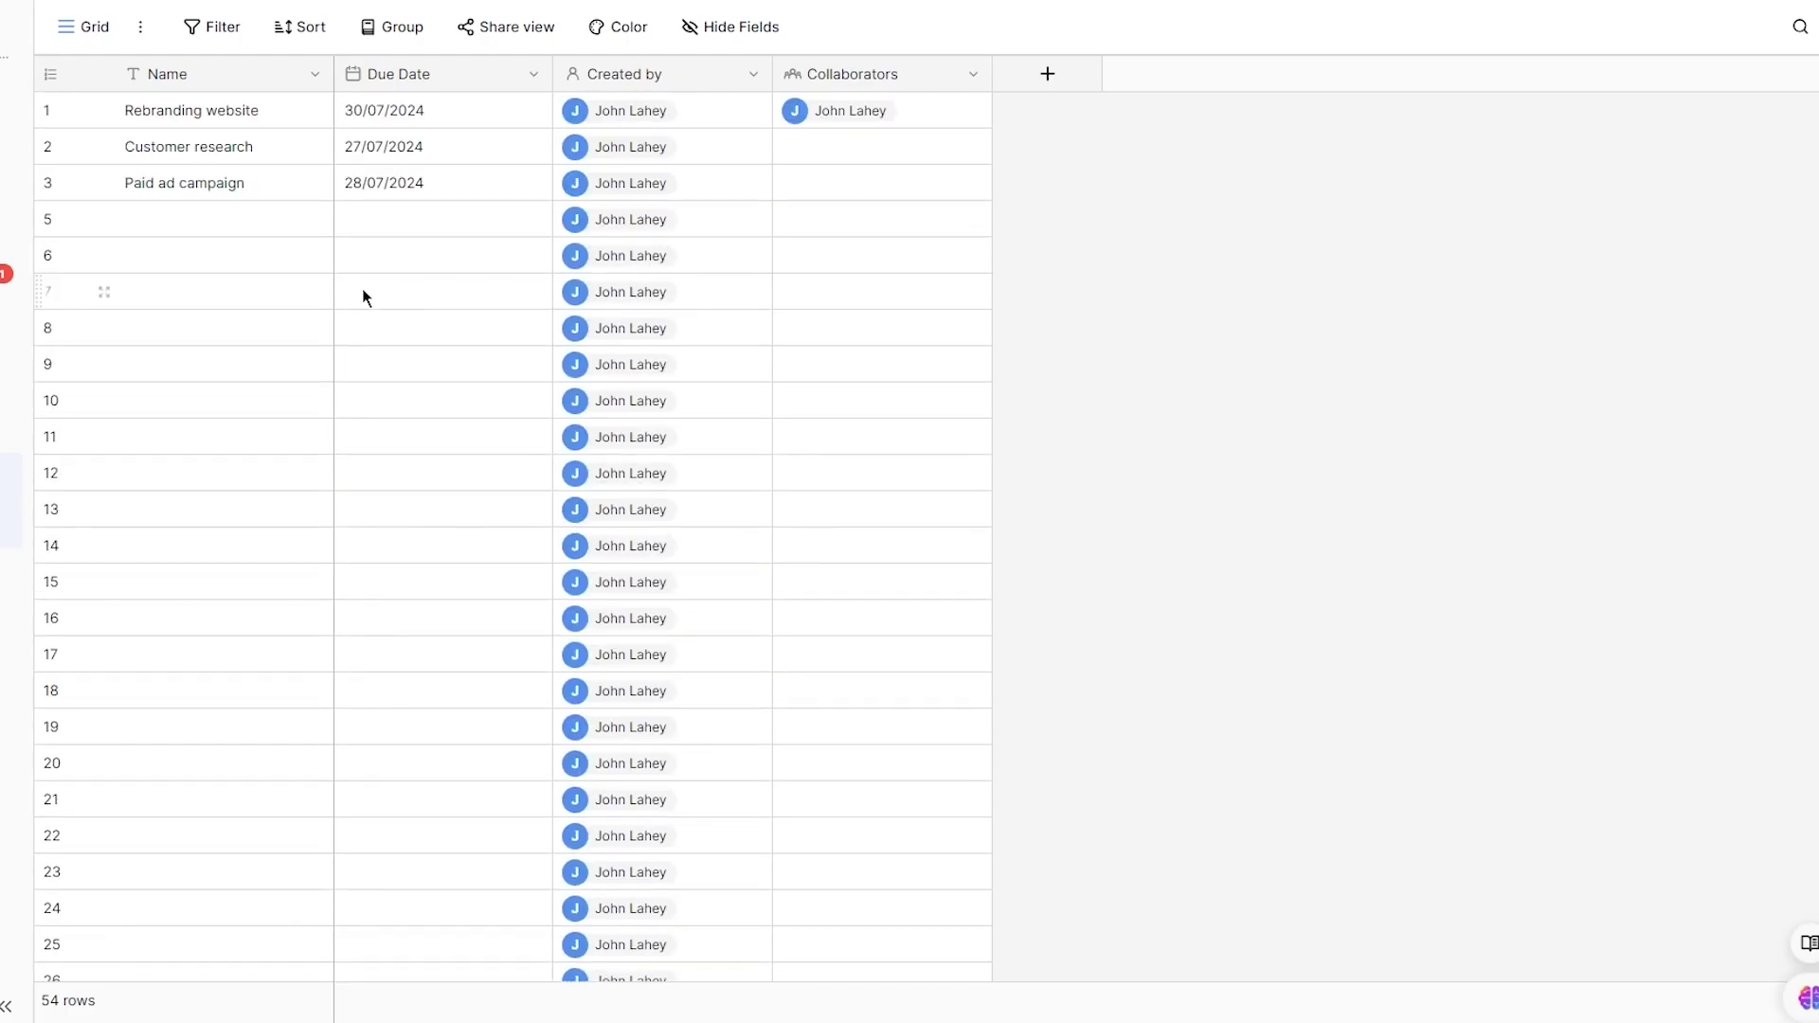
Delete empty row 5, leaving the table at 53 rows
{"action": "right_click", "coordinate": [163, 237]}
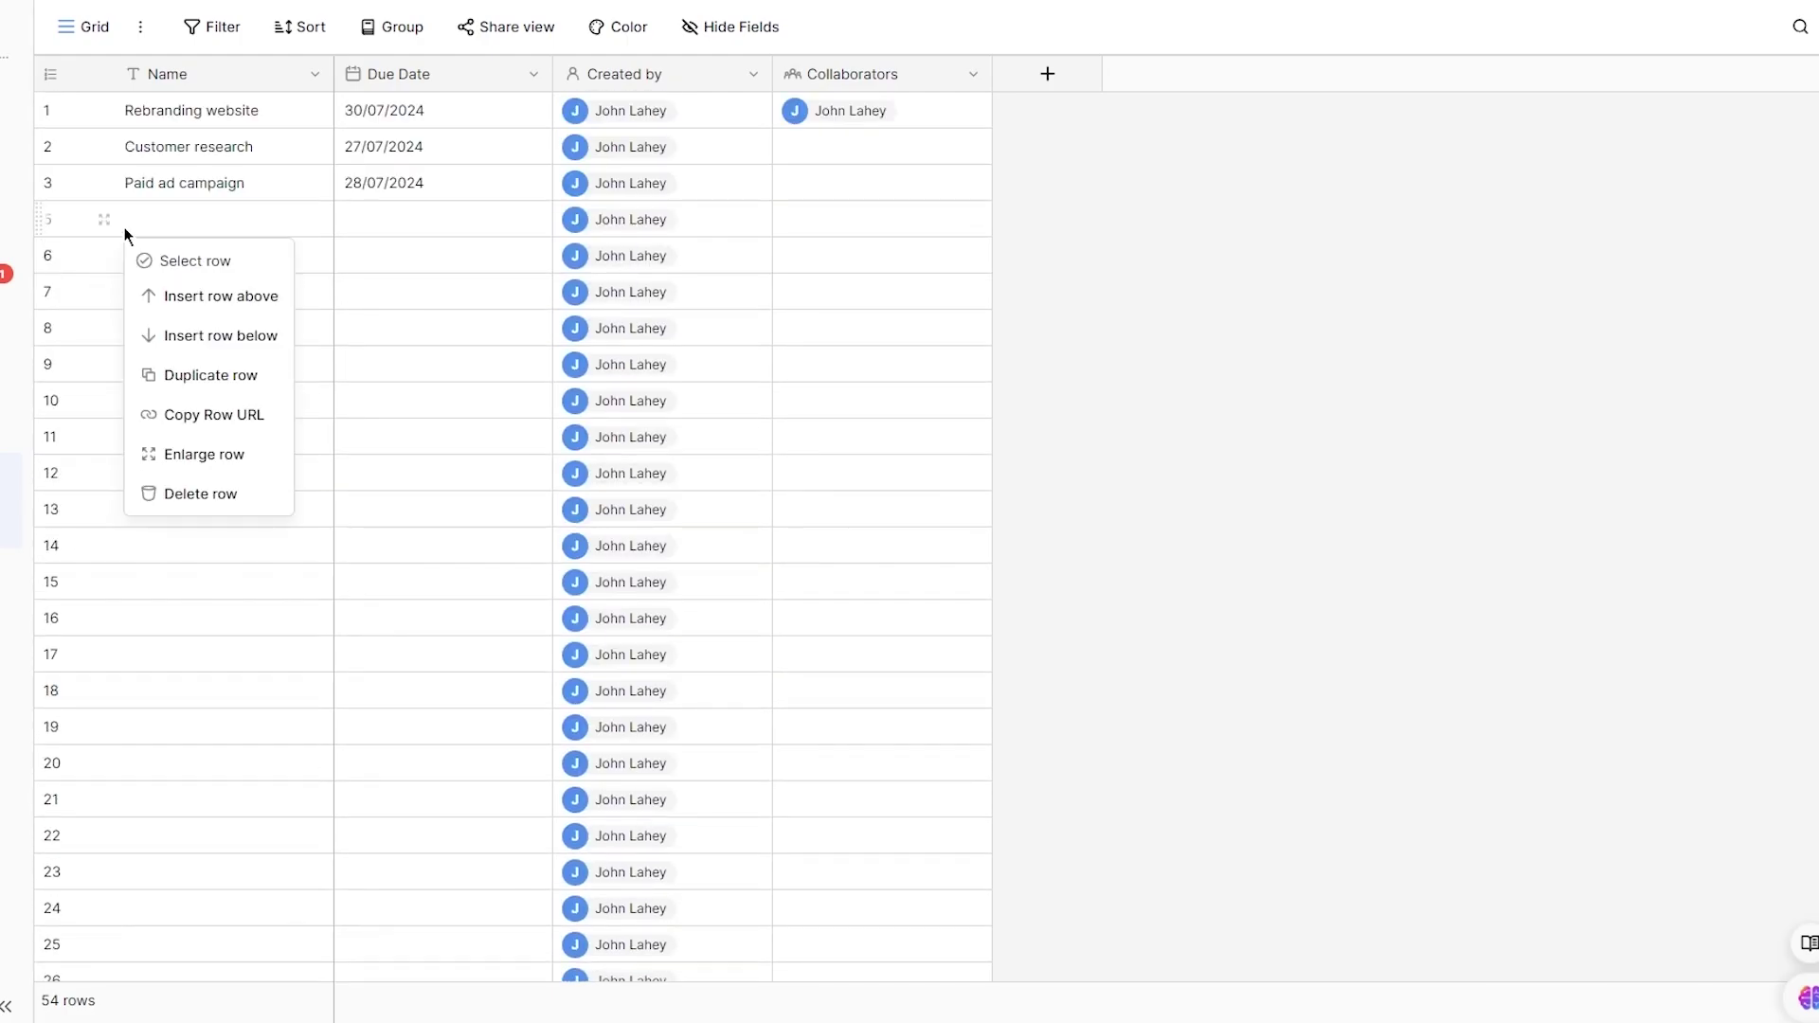
{"action": "left_click", "coordinate": [219, 488]}
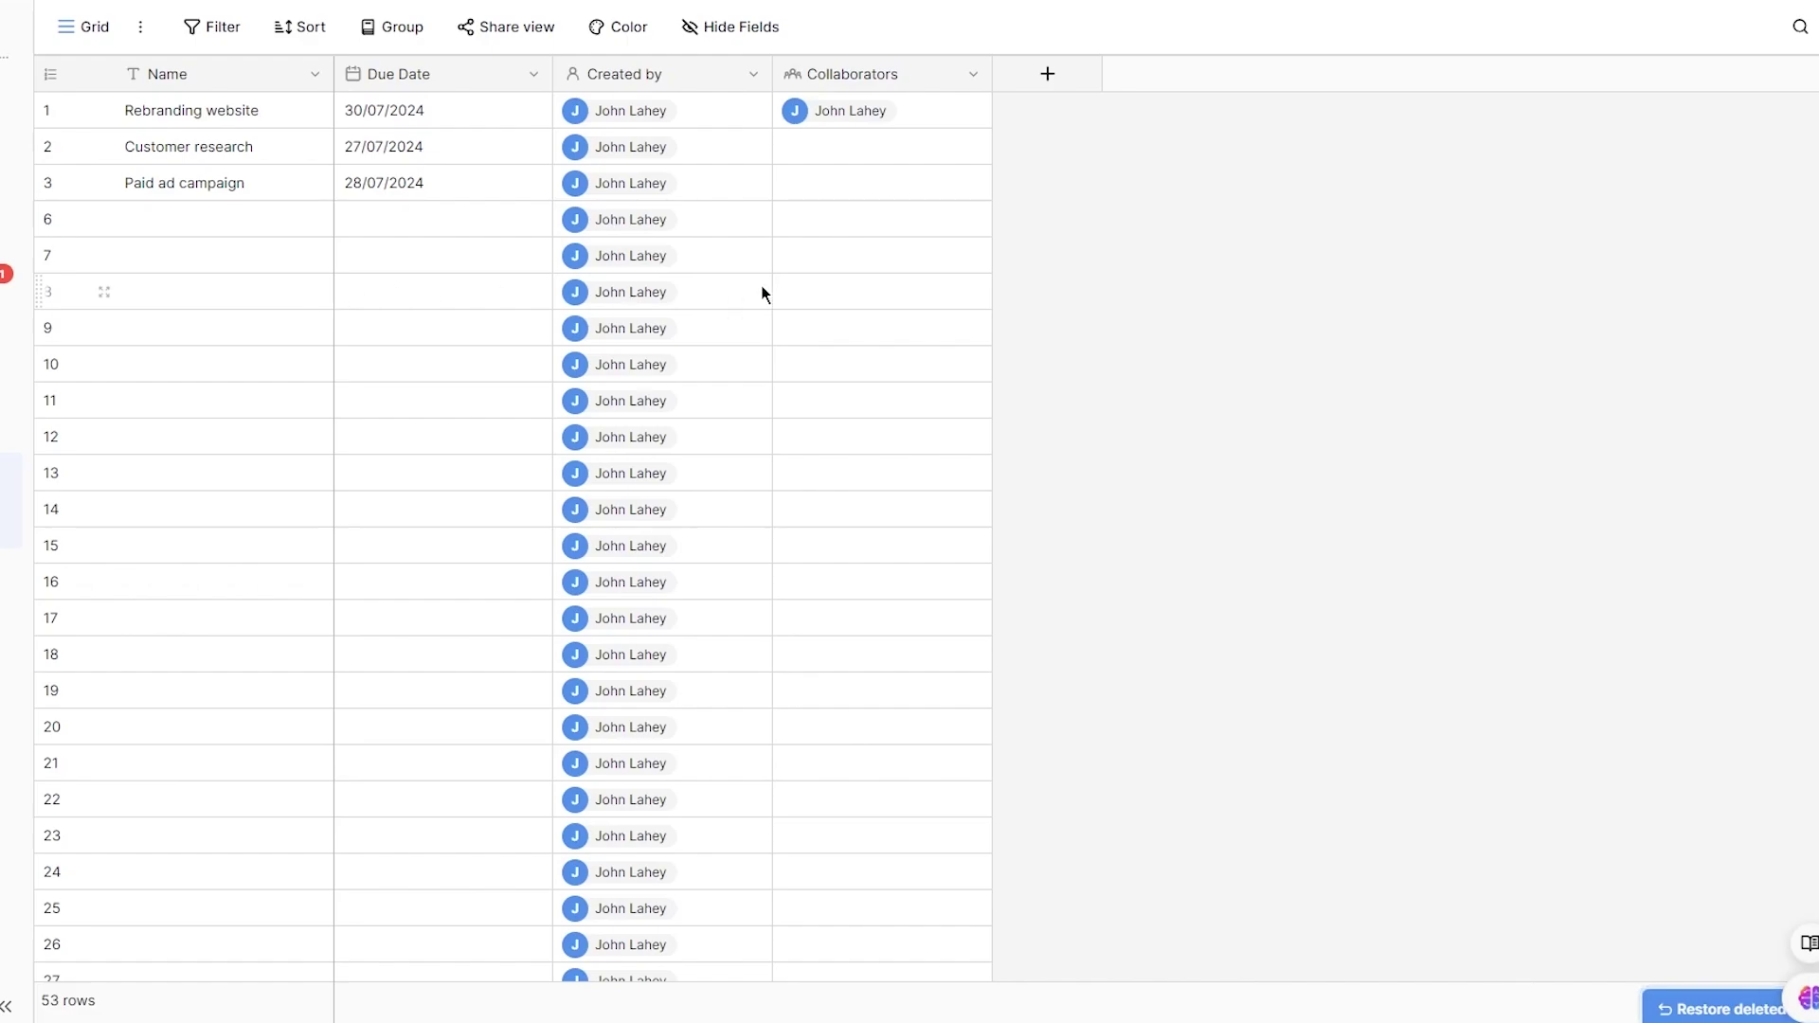
{"action": "scroll", "coordinate": [339, 252], "scroll_direction": "down", "scroll_amount": 13}
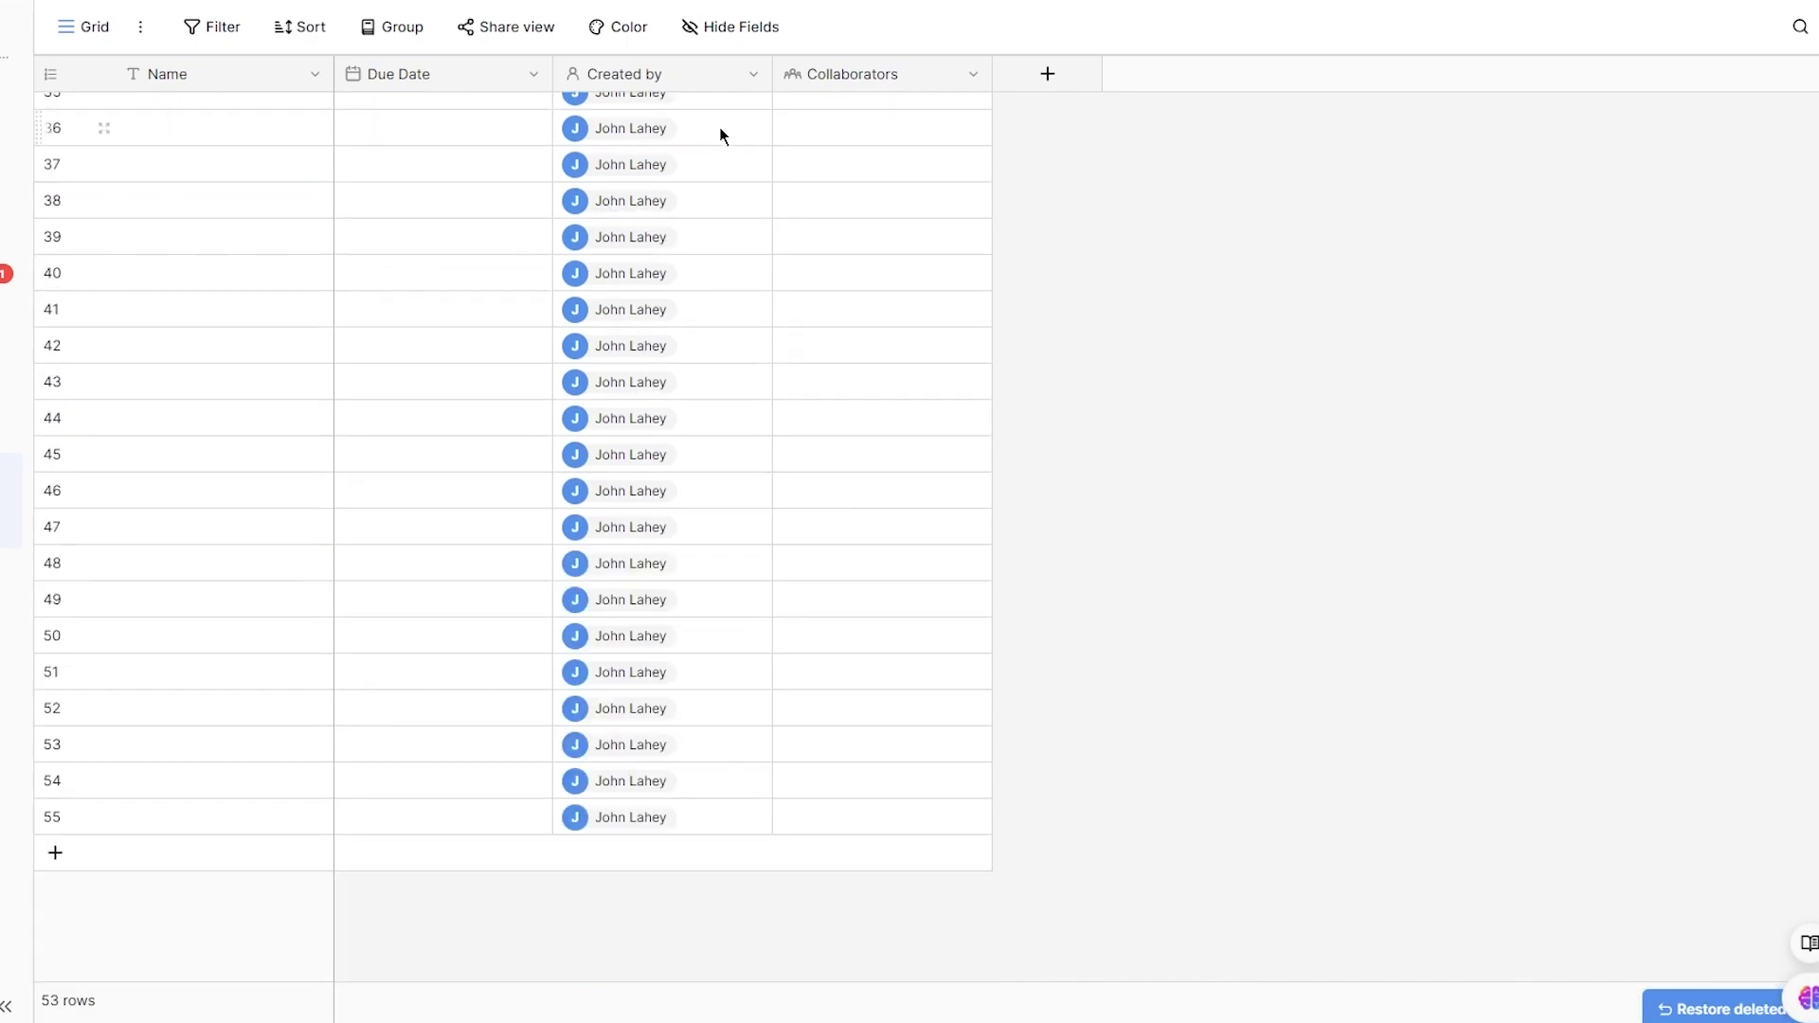
{"action": "scroll", "coordinate": [671, 134], "scroll_direction": "up", "scroll_amount": 7}
{"action": "scroll", "coordinate": [671, 134], "scroll_direction": "up", "scroll_amount": 5}
Browse the Color, Share view, Group, Sort and Filter menus, then show the views list
{"action": "left_click", "coordinate": [618, 26]}
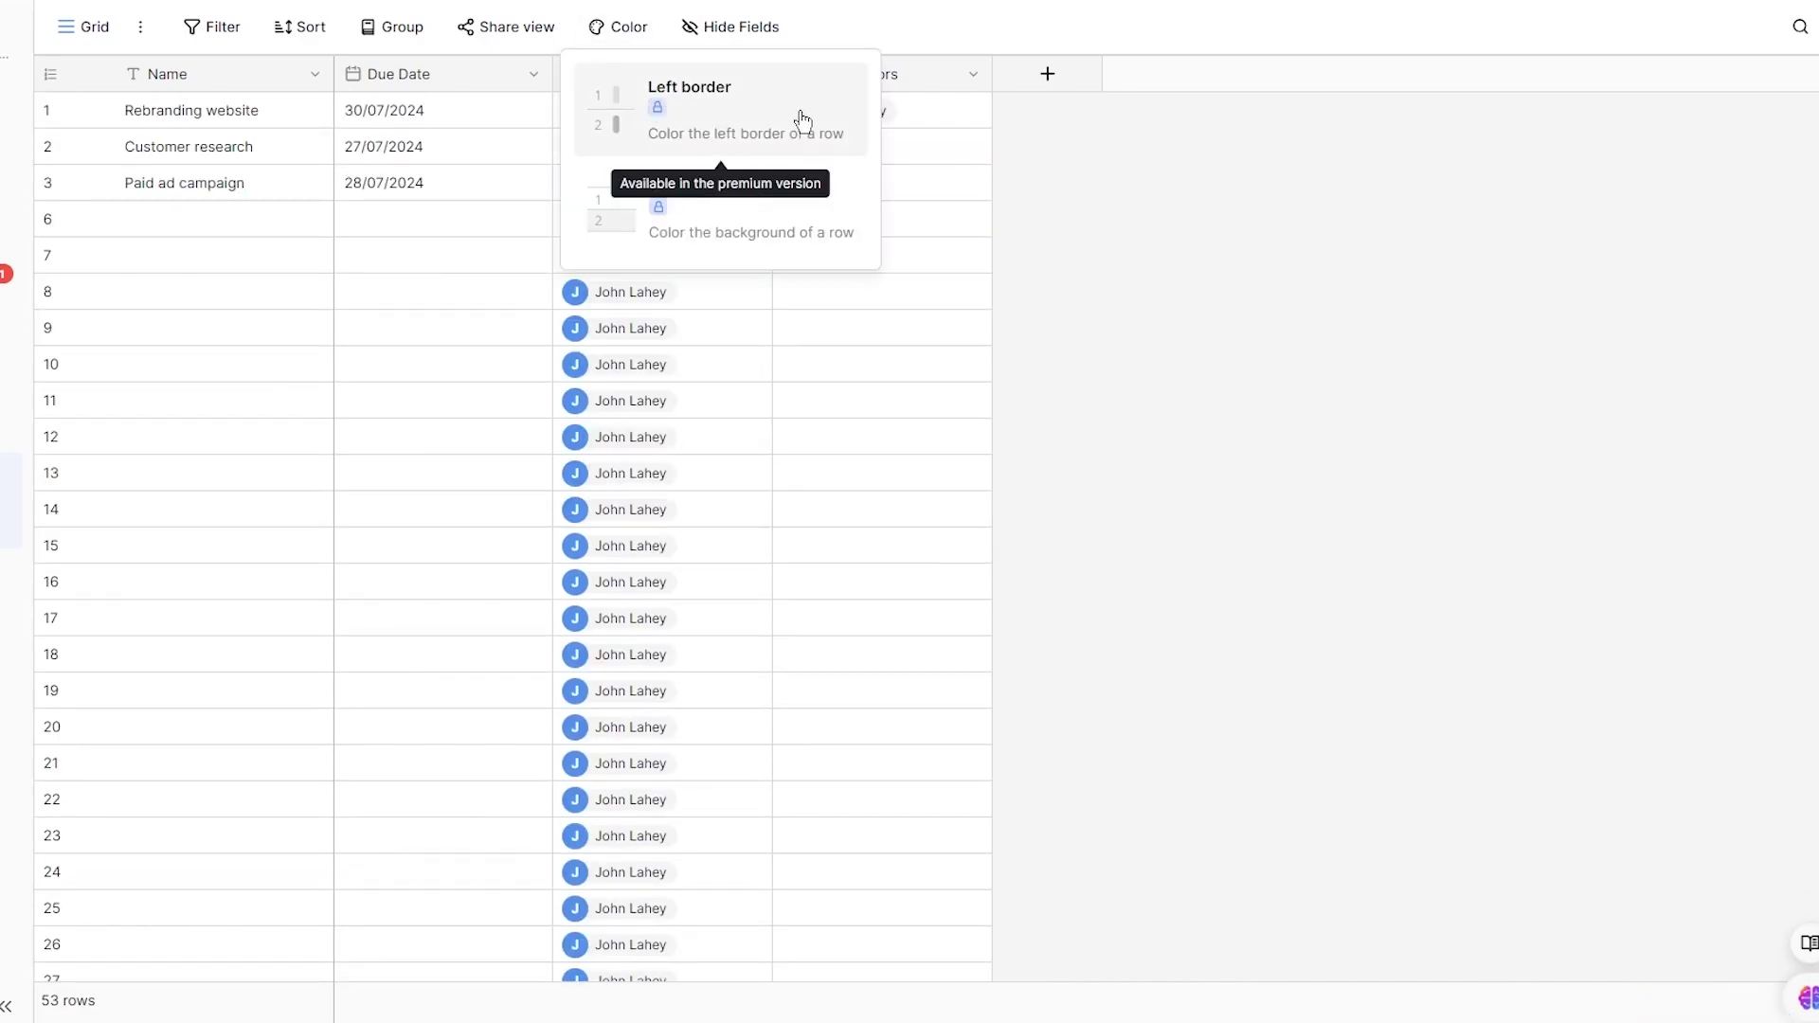
{"action": "left_click", "coordinate": [1120, 223]}
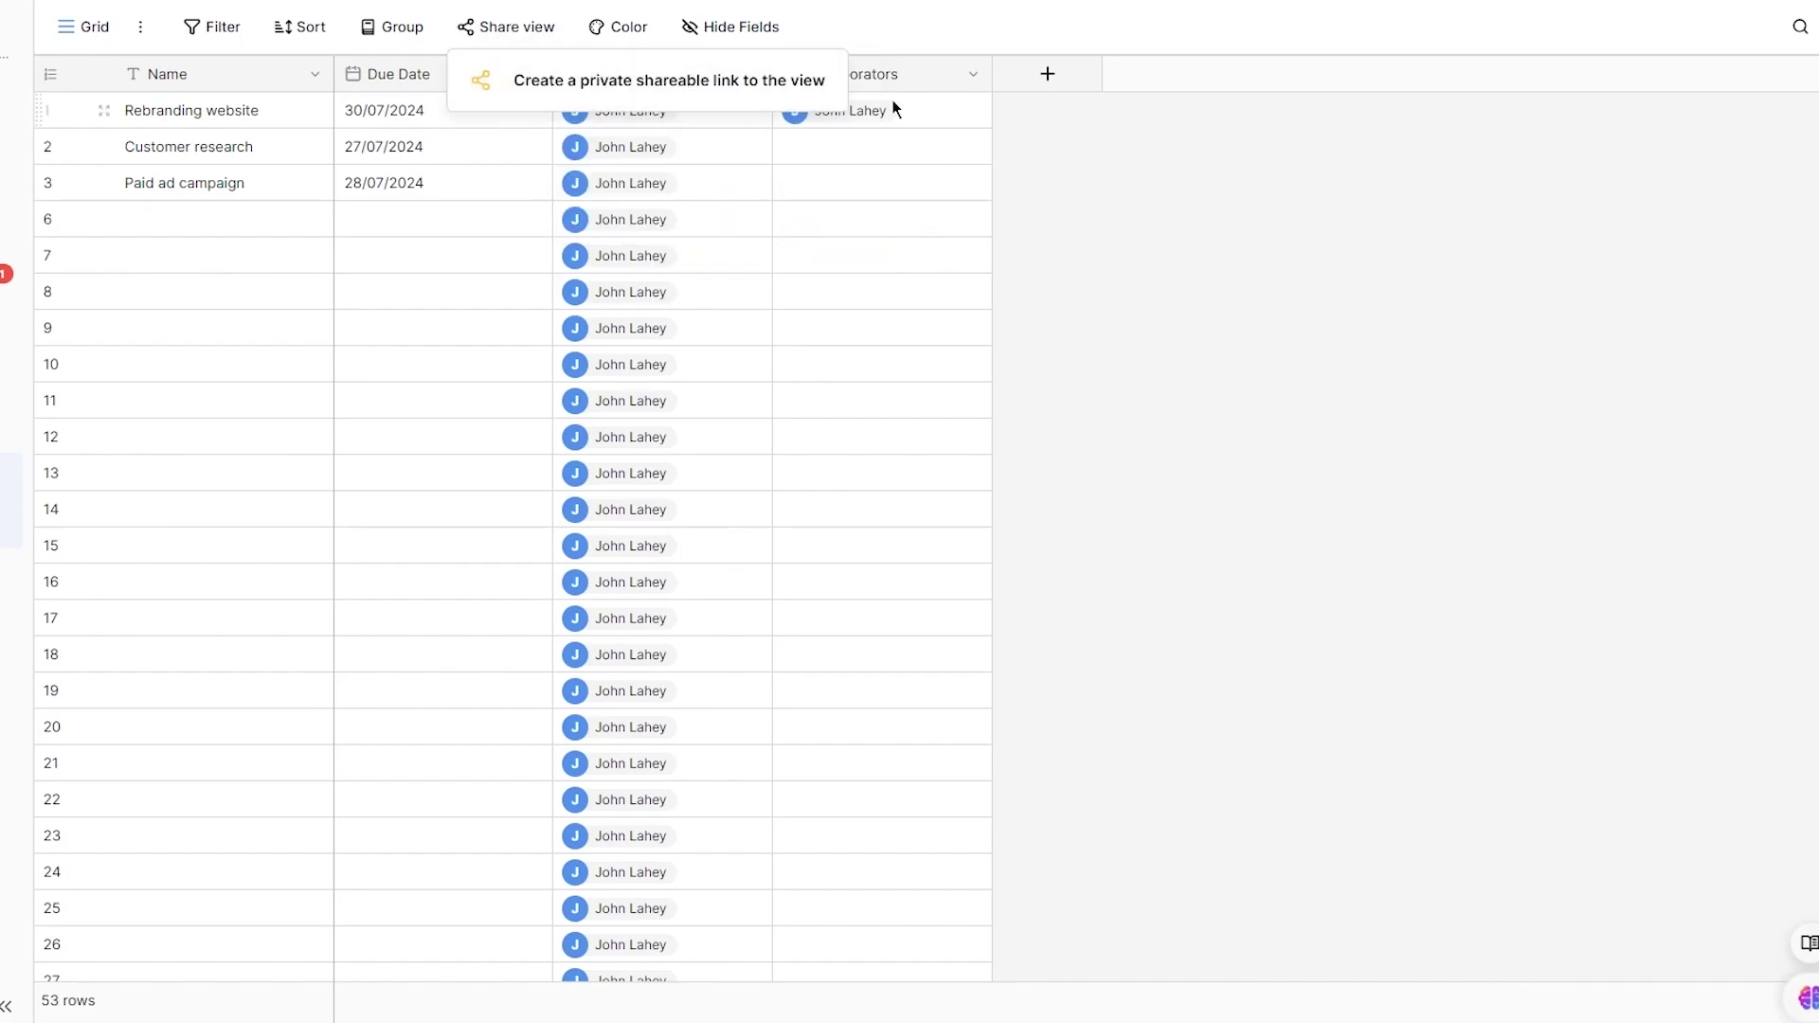
{"action": "left_click", "coordinate": [368, 29]}
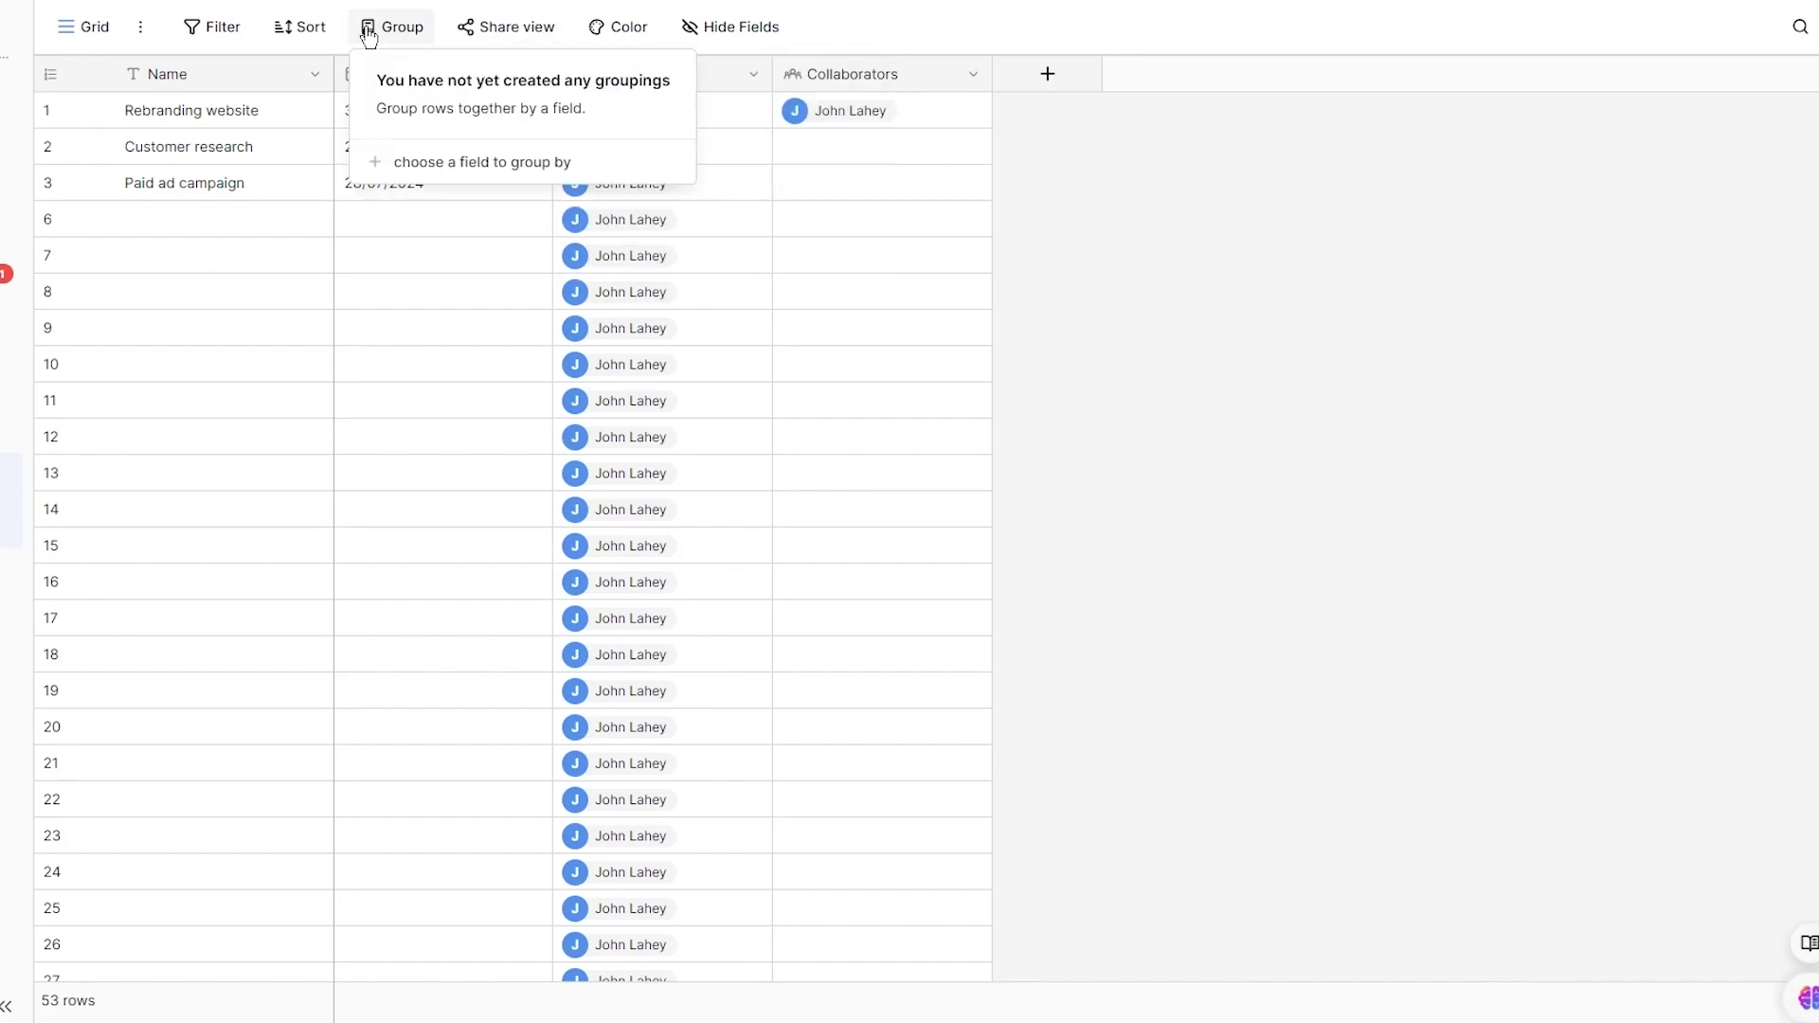
{"action": "left_click", "coordinate": [292, 28]}
{"action": "left_click", "coordinate": [219, 29]}
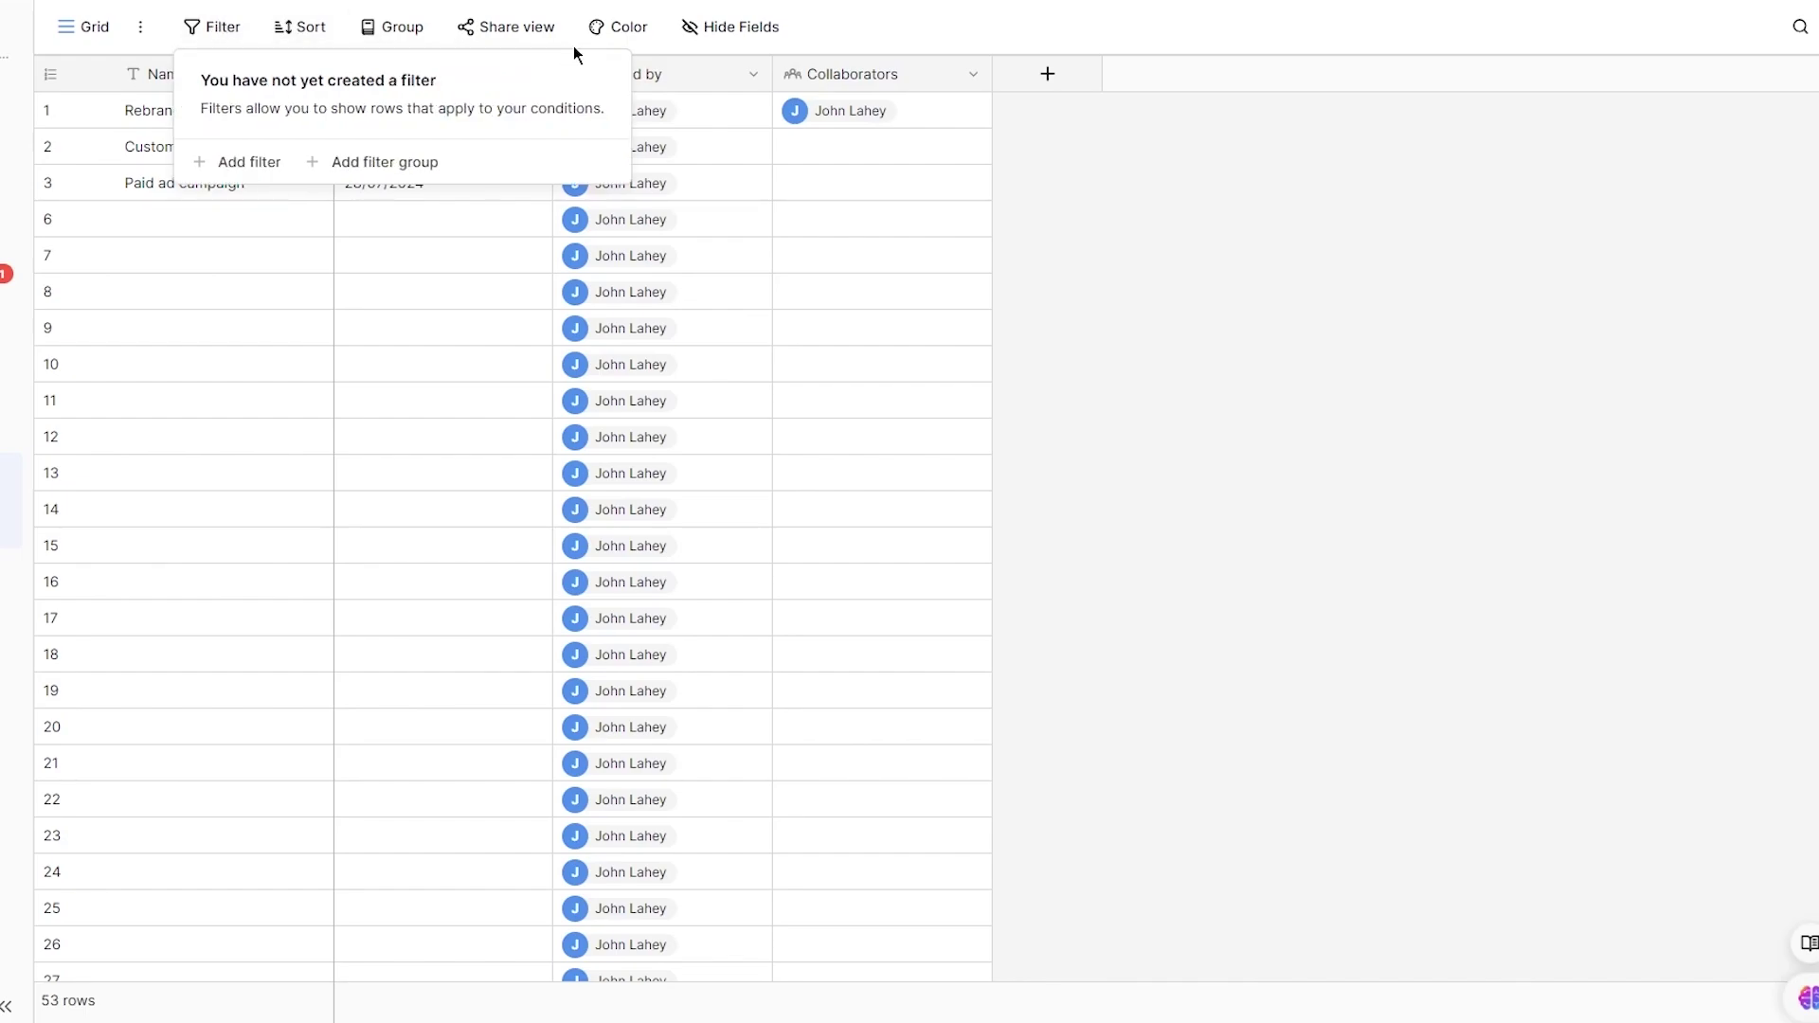
{"action": "left_click", "coordinate": [77, 36]}
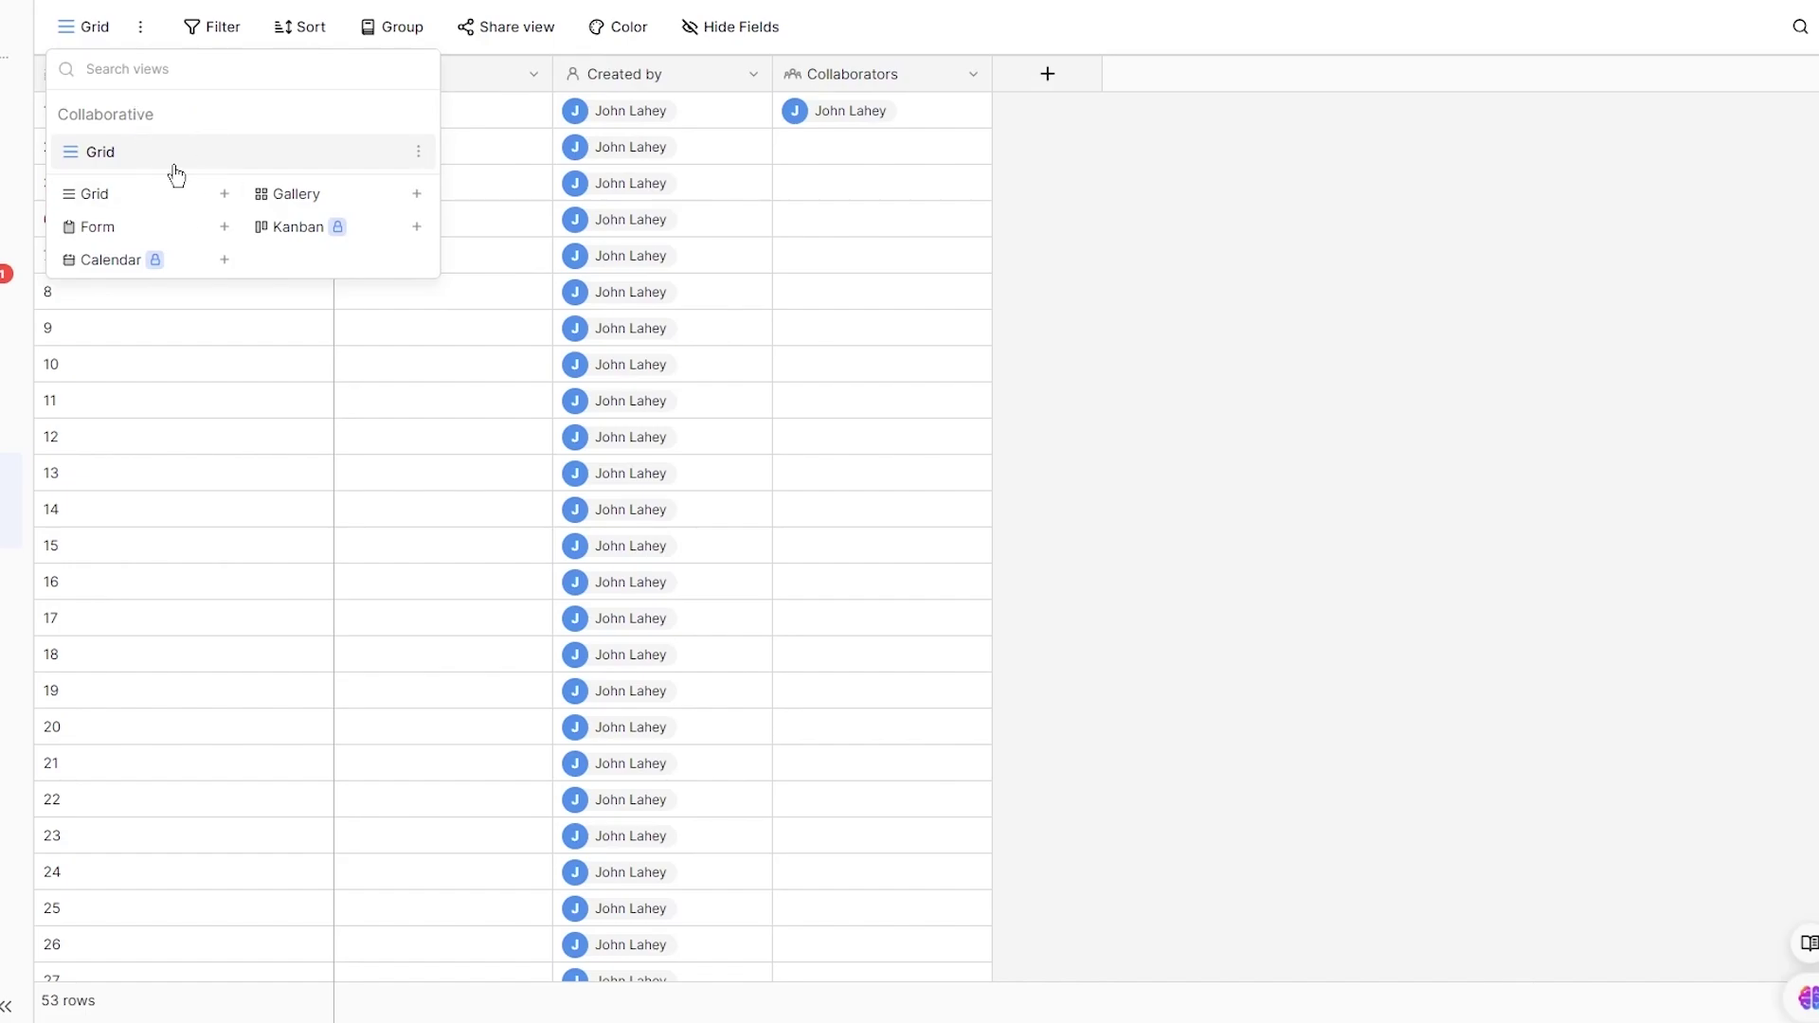
Create a Gallery view and briefly inspect the Rebranding website card
{"action": "left_click", "coordinate": [284, 193]}
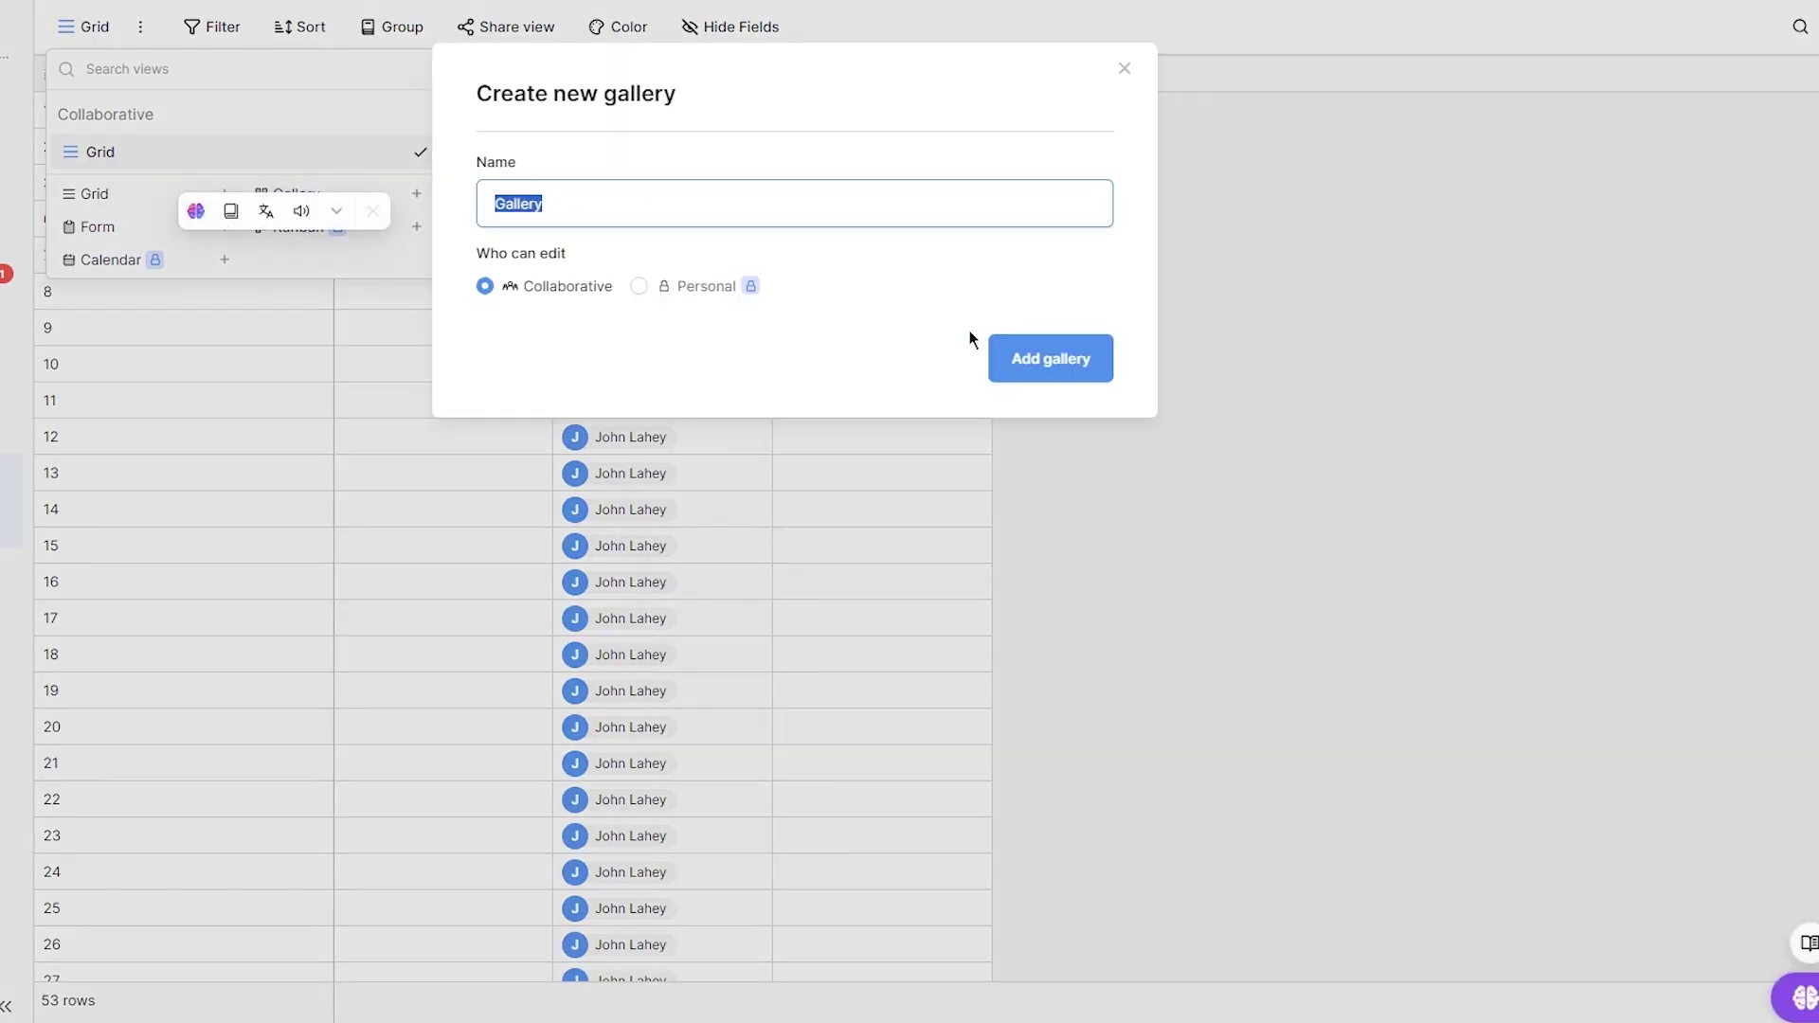
{"action": "left_click", "coordinate": [1048, 358]}
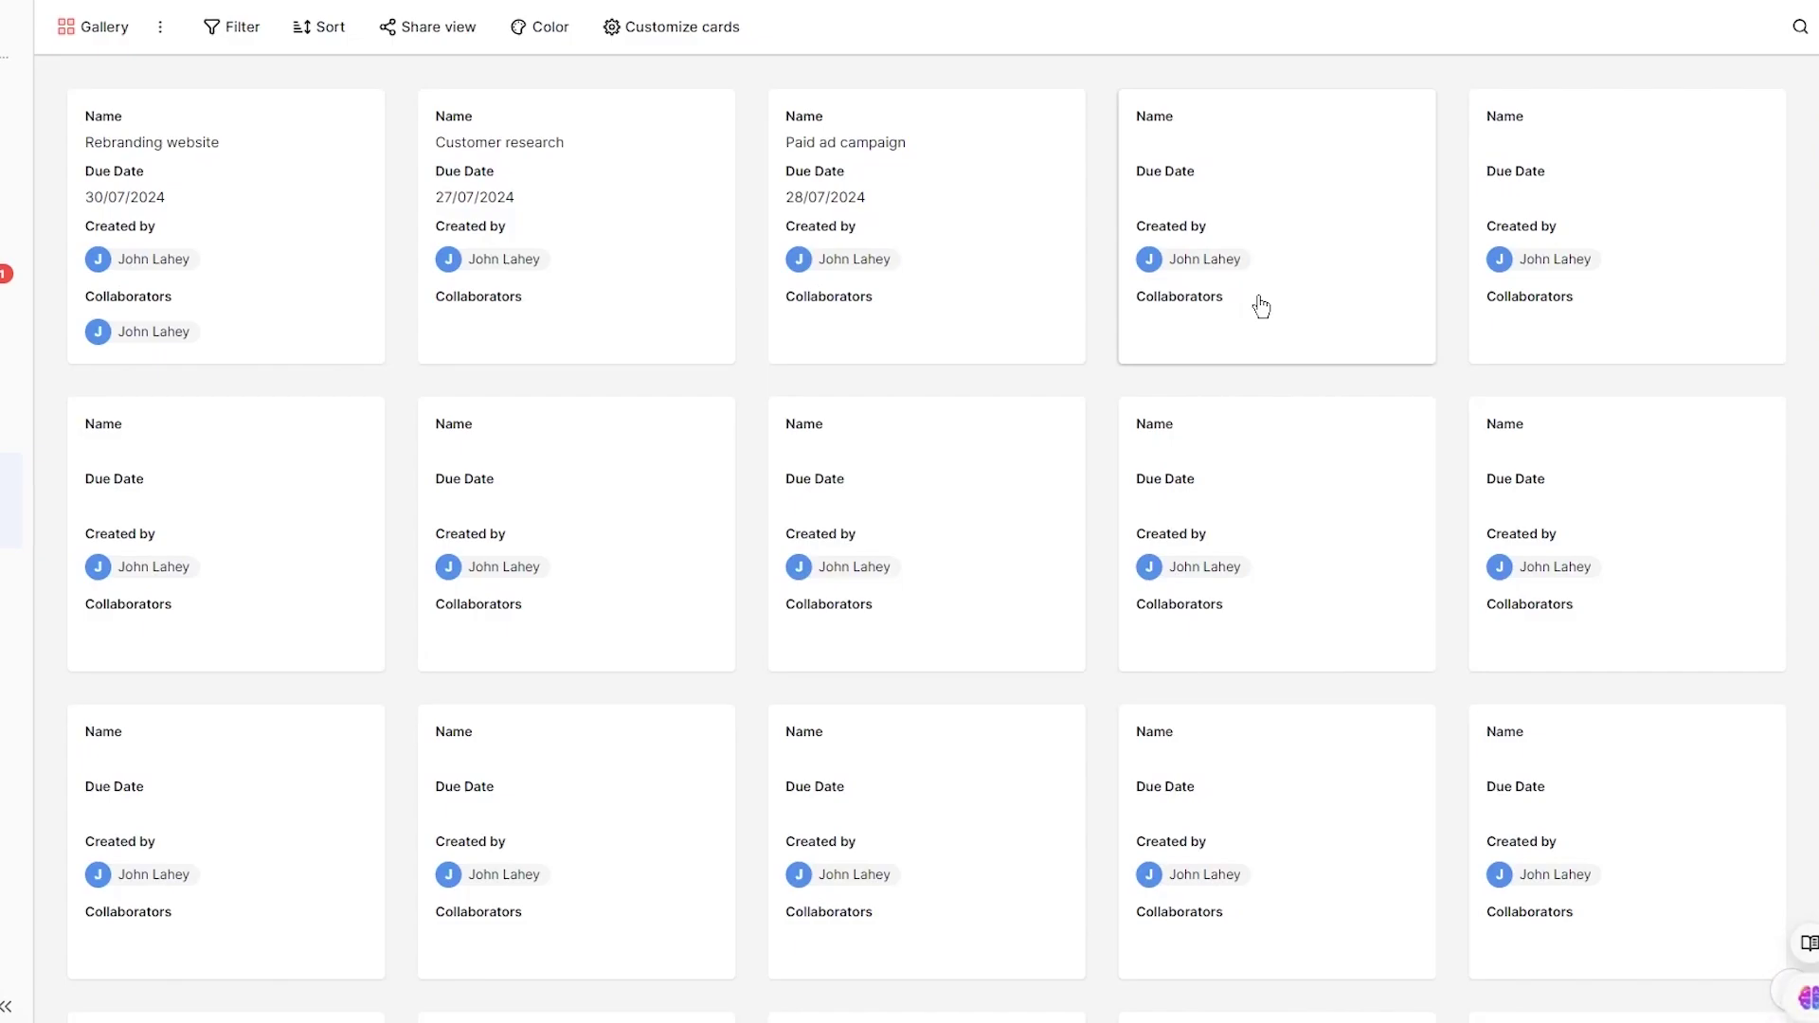
{"action": "scroll", "coordinate": [585, 309], "scroll_direction": "down", "scroll_amount": 3}
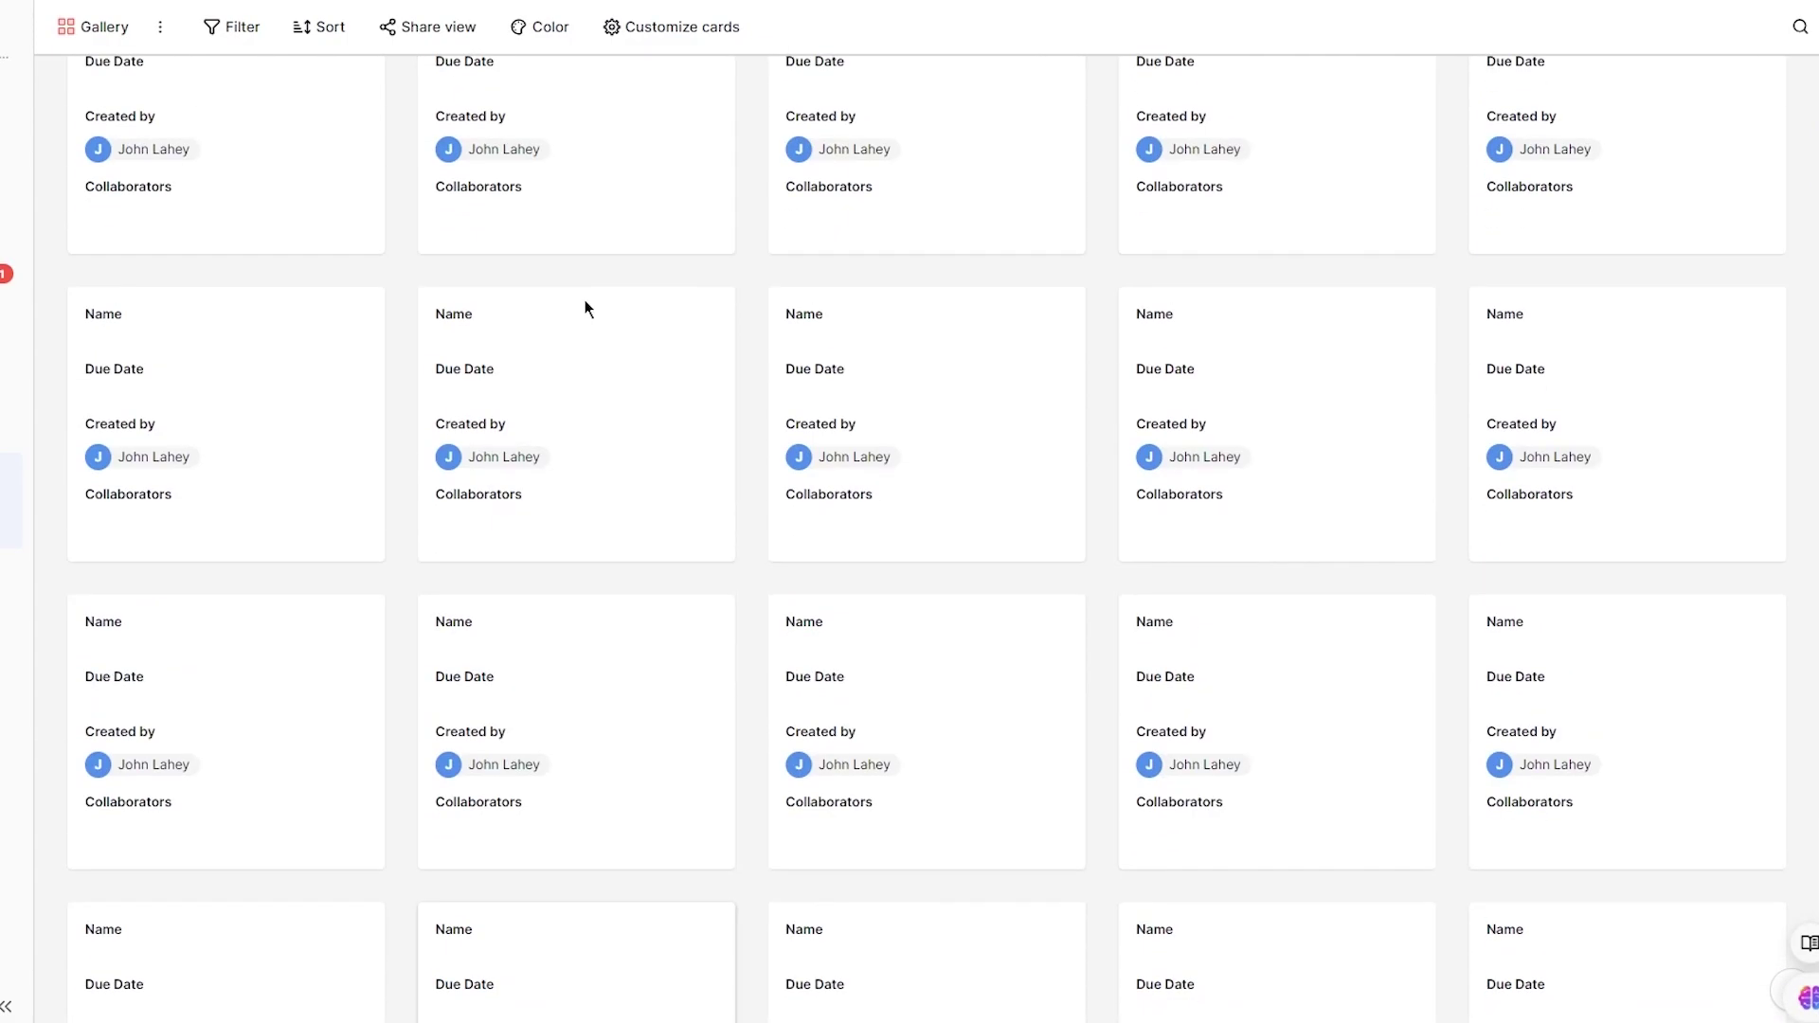
{"action": "scroll", "coordinate": [597, 298], "scroll_direction": "up", "scroll_amount": 5}
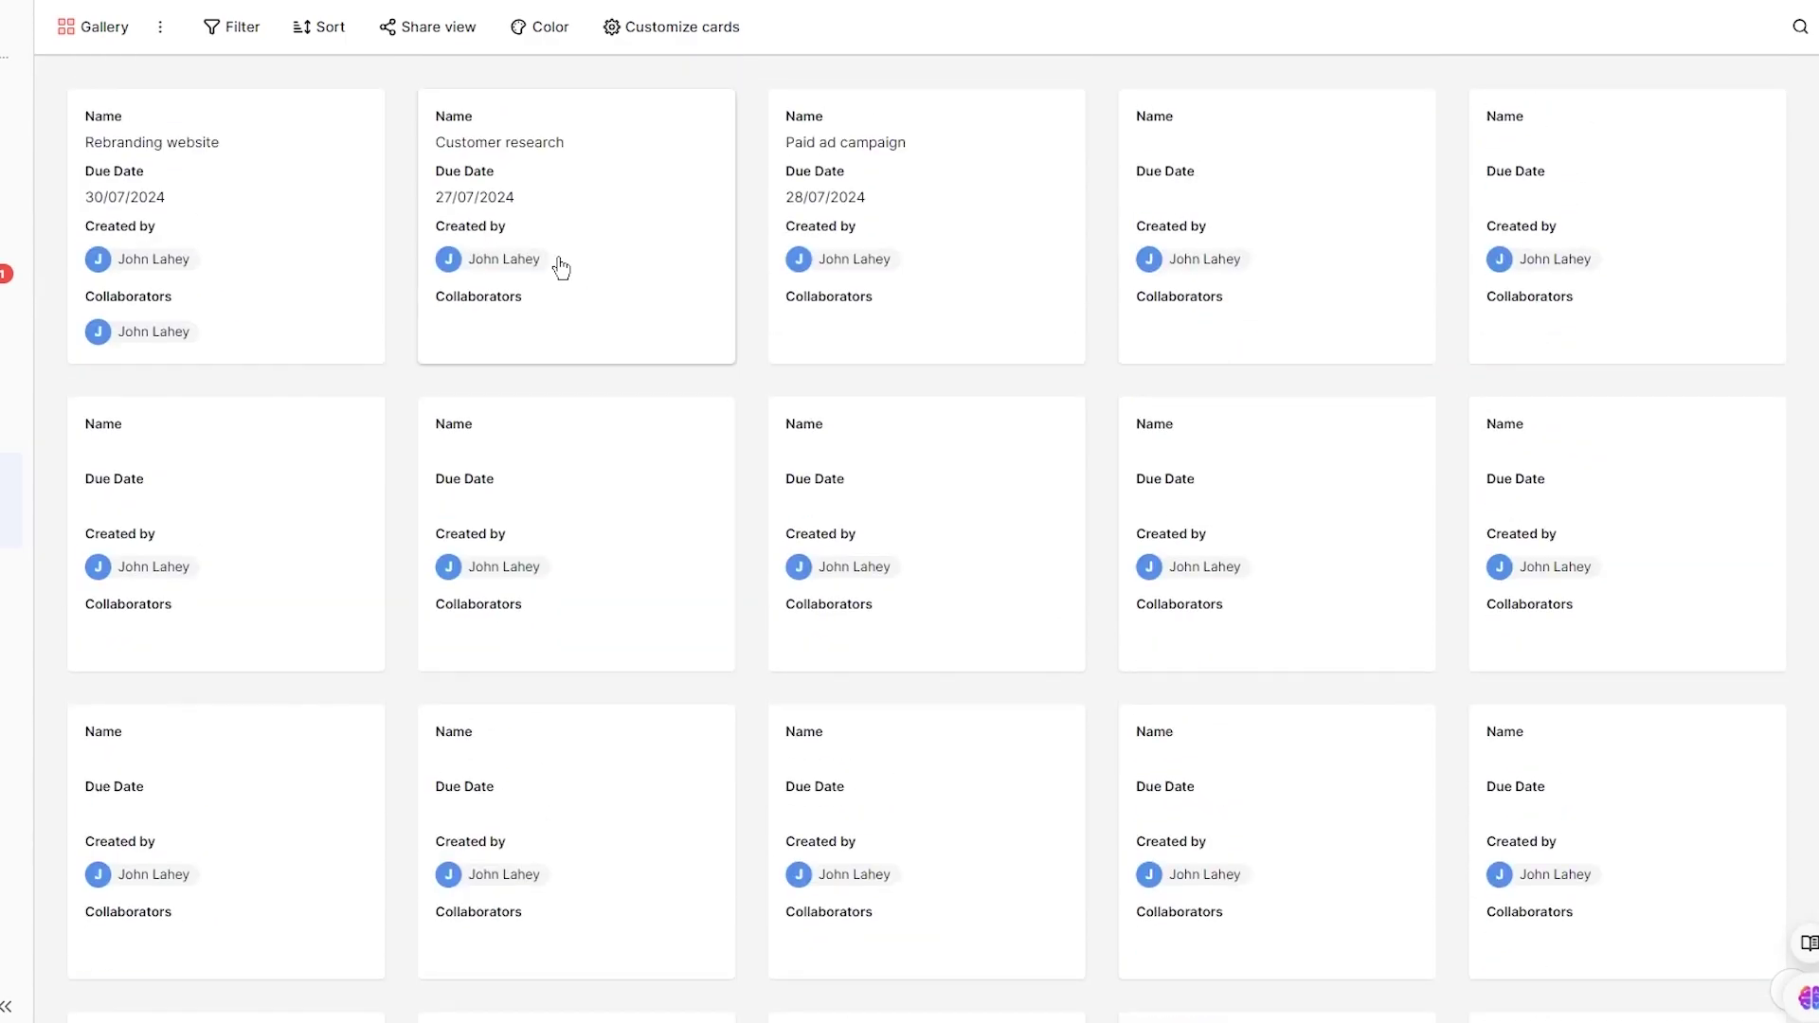
{"action": "left_click", "coordinate": [379, 197]}
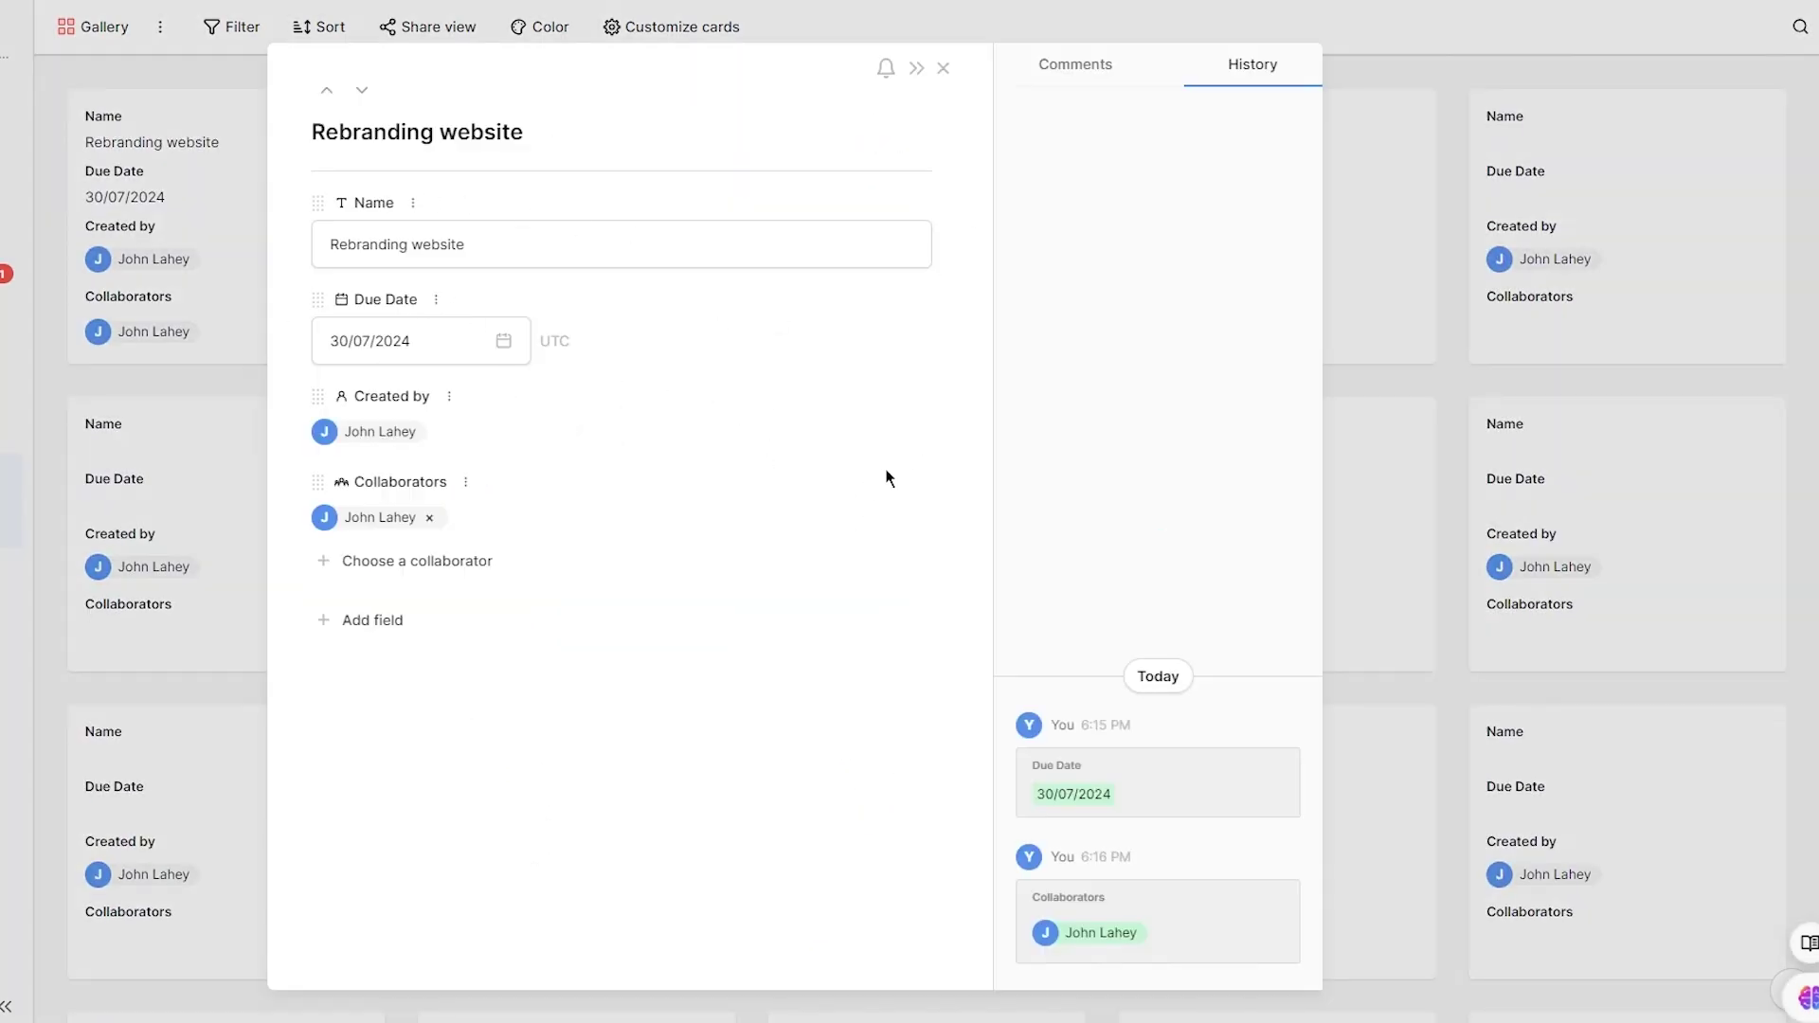
{"action": "left_click", "coordinate": [1414, 240]}
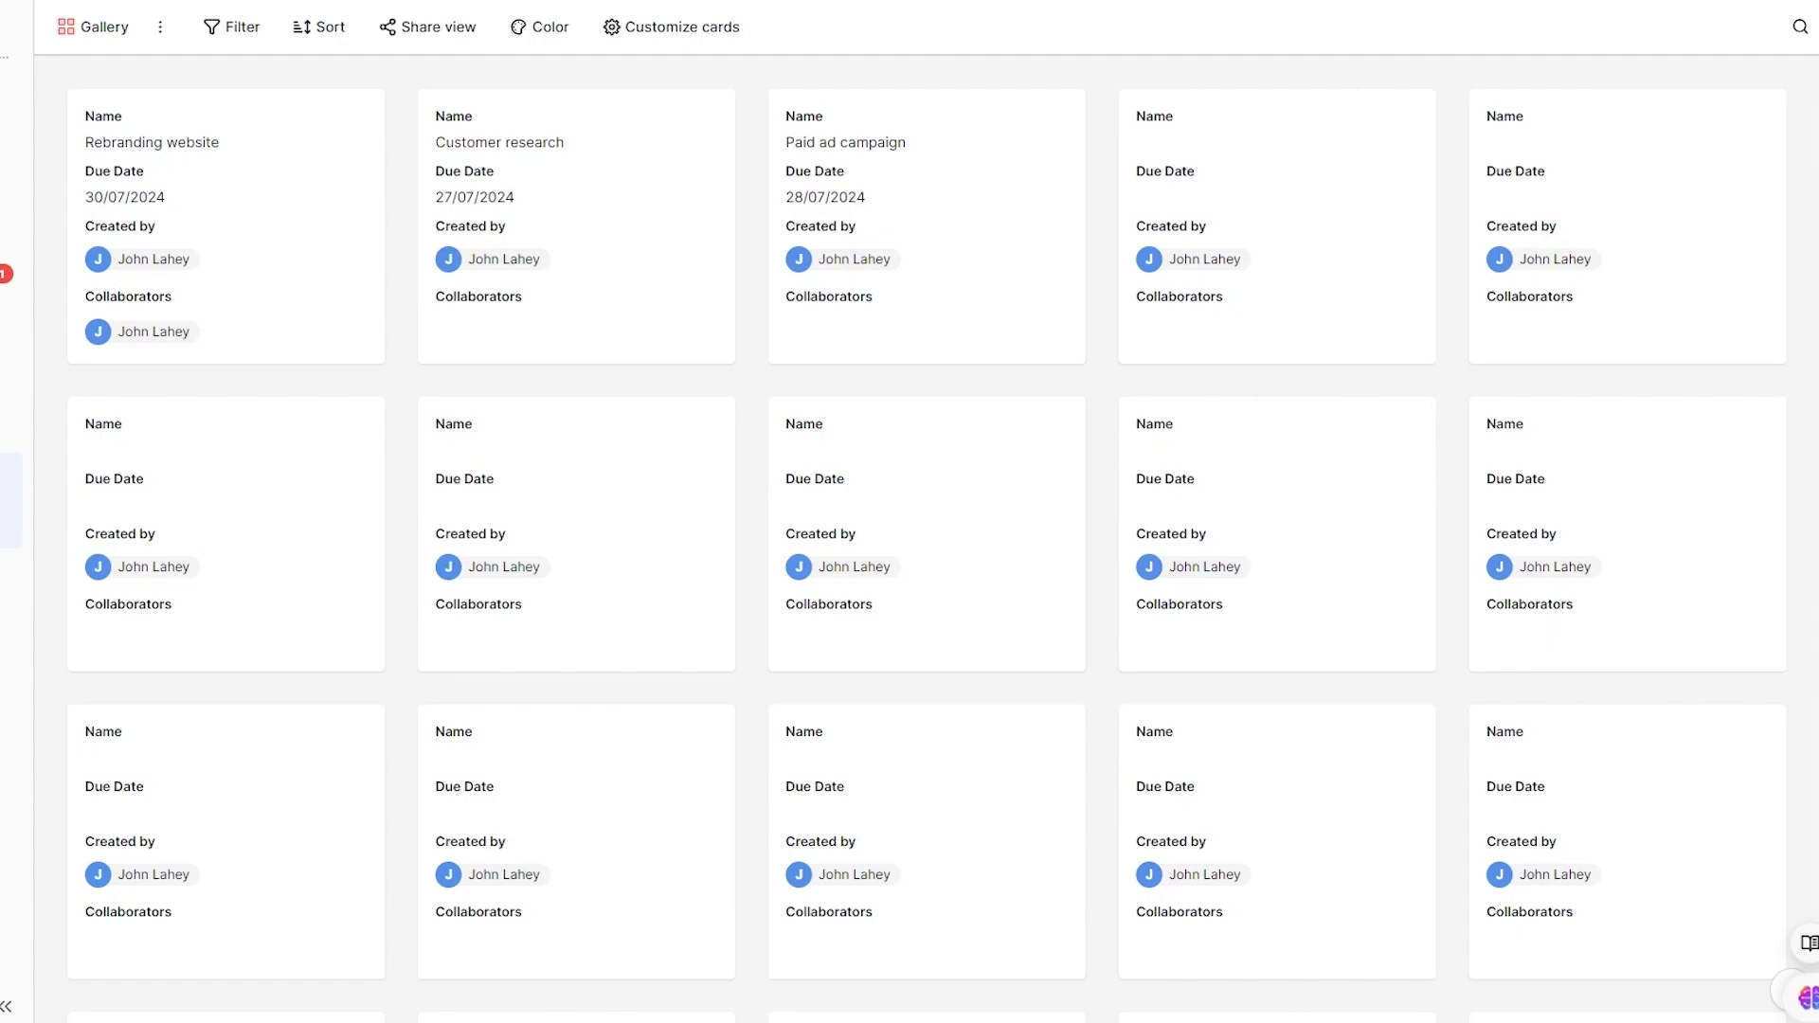
Bring up the Create new form dialog with the proposed name Form
{"action": "left_click", "coordinate": [160, 41]}
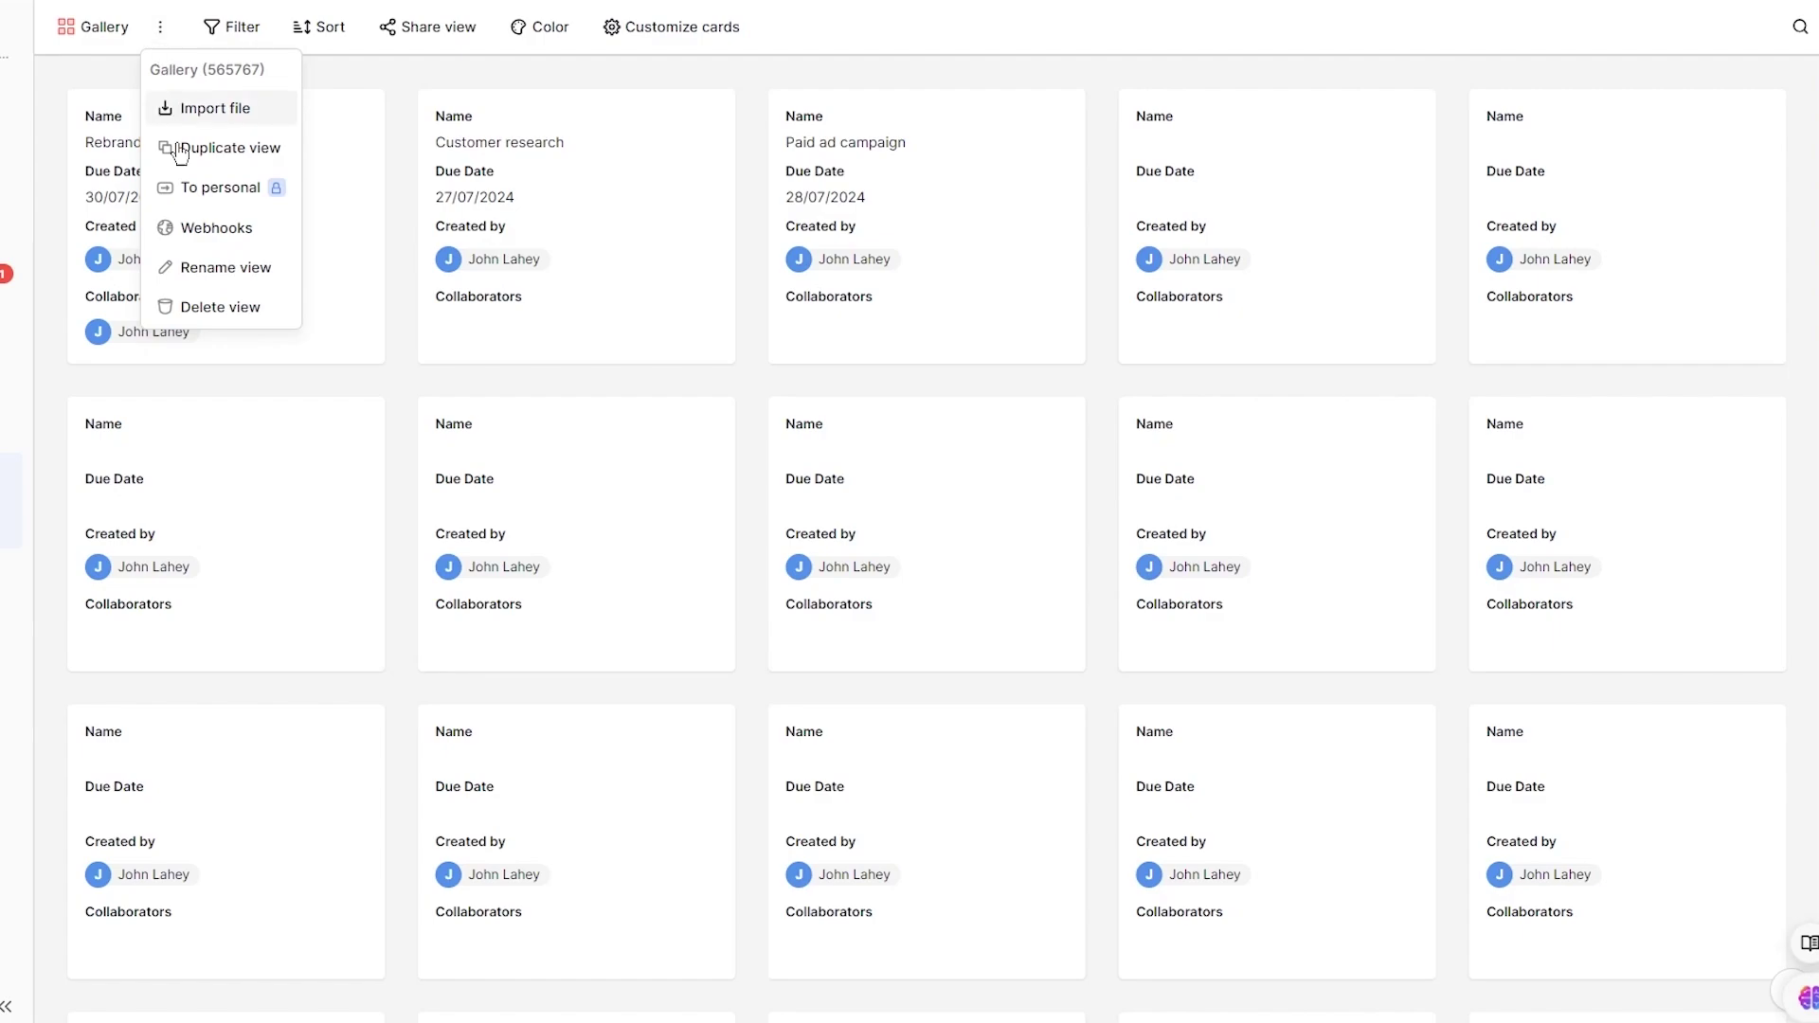
{"action": "left_click", "coordinate": [91, 38]}
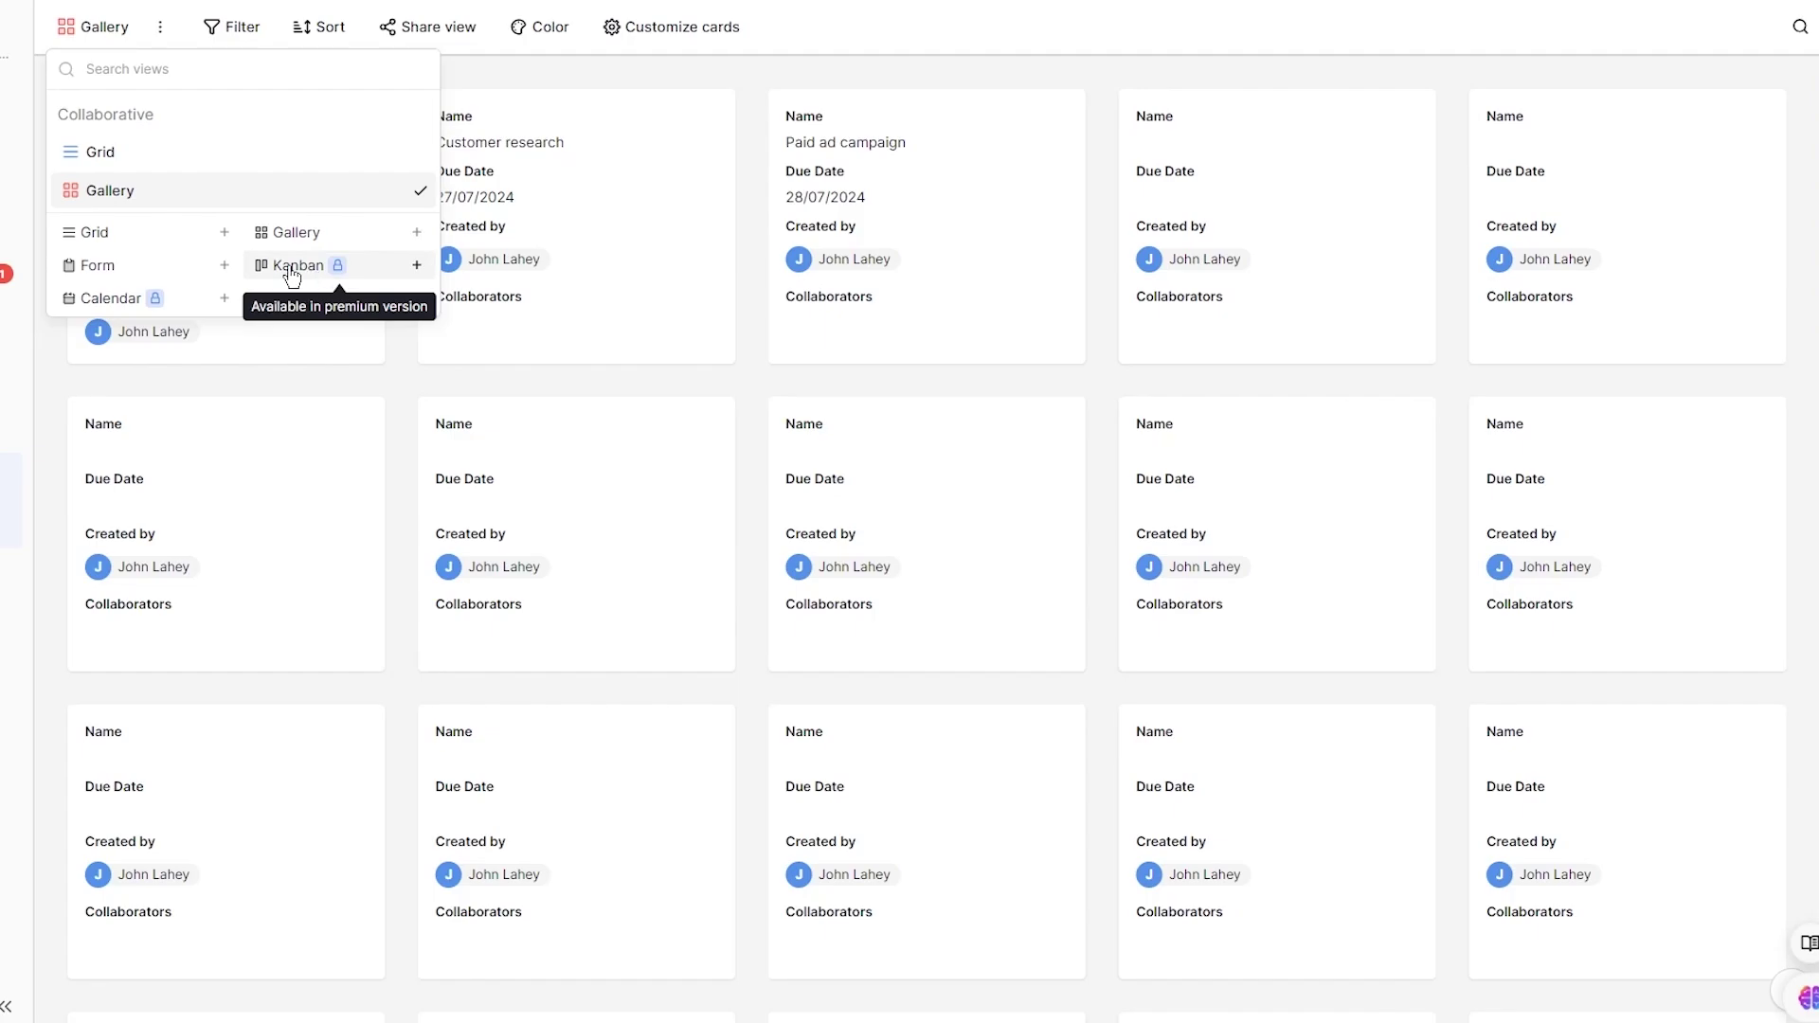
{"action": "left_click", "coordinate": [161, 267]}
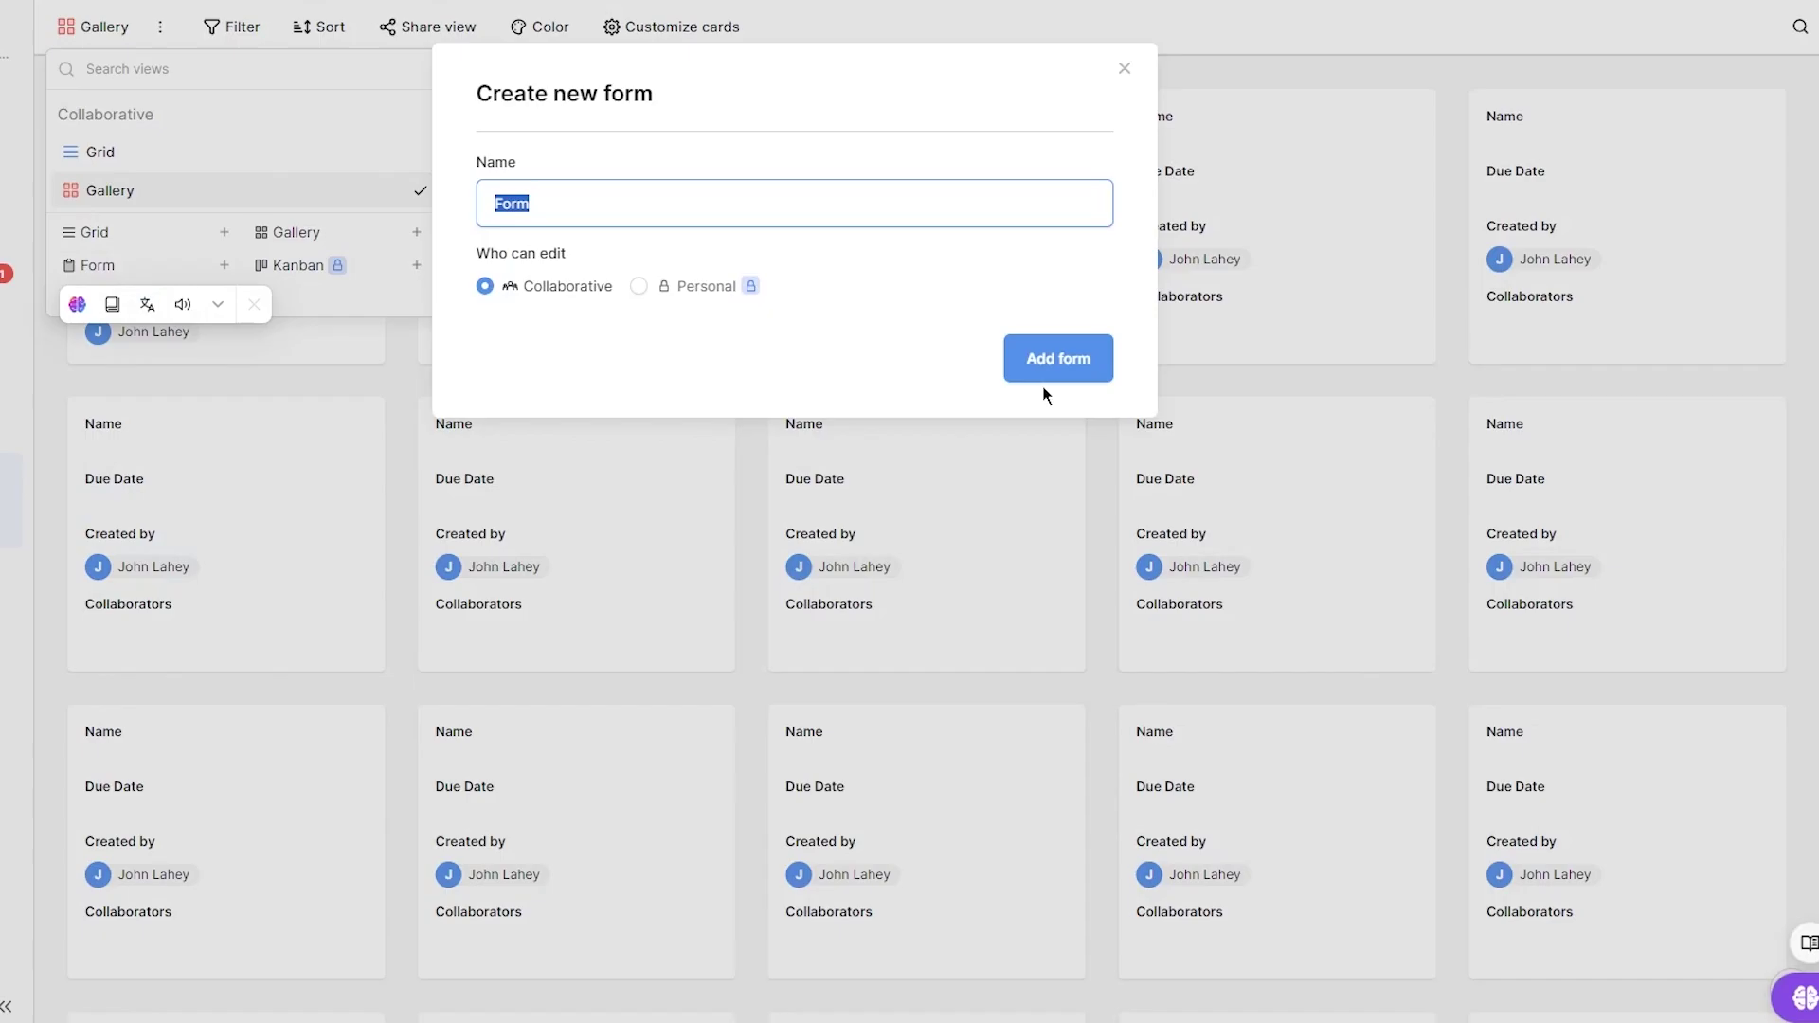
Create the form view and upload a cover image and a logo for it
{"action": "left_click", "coordinate": [1027, 358]}
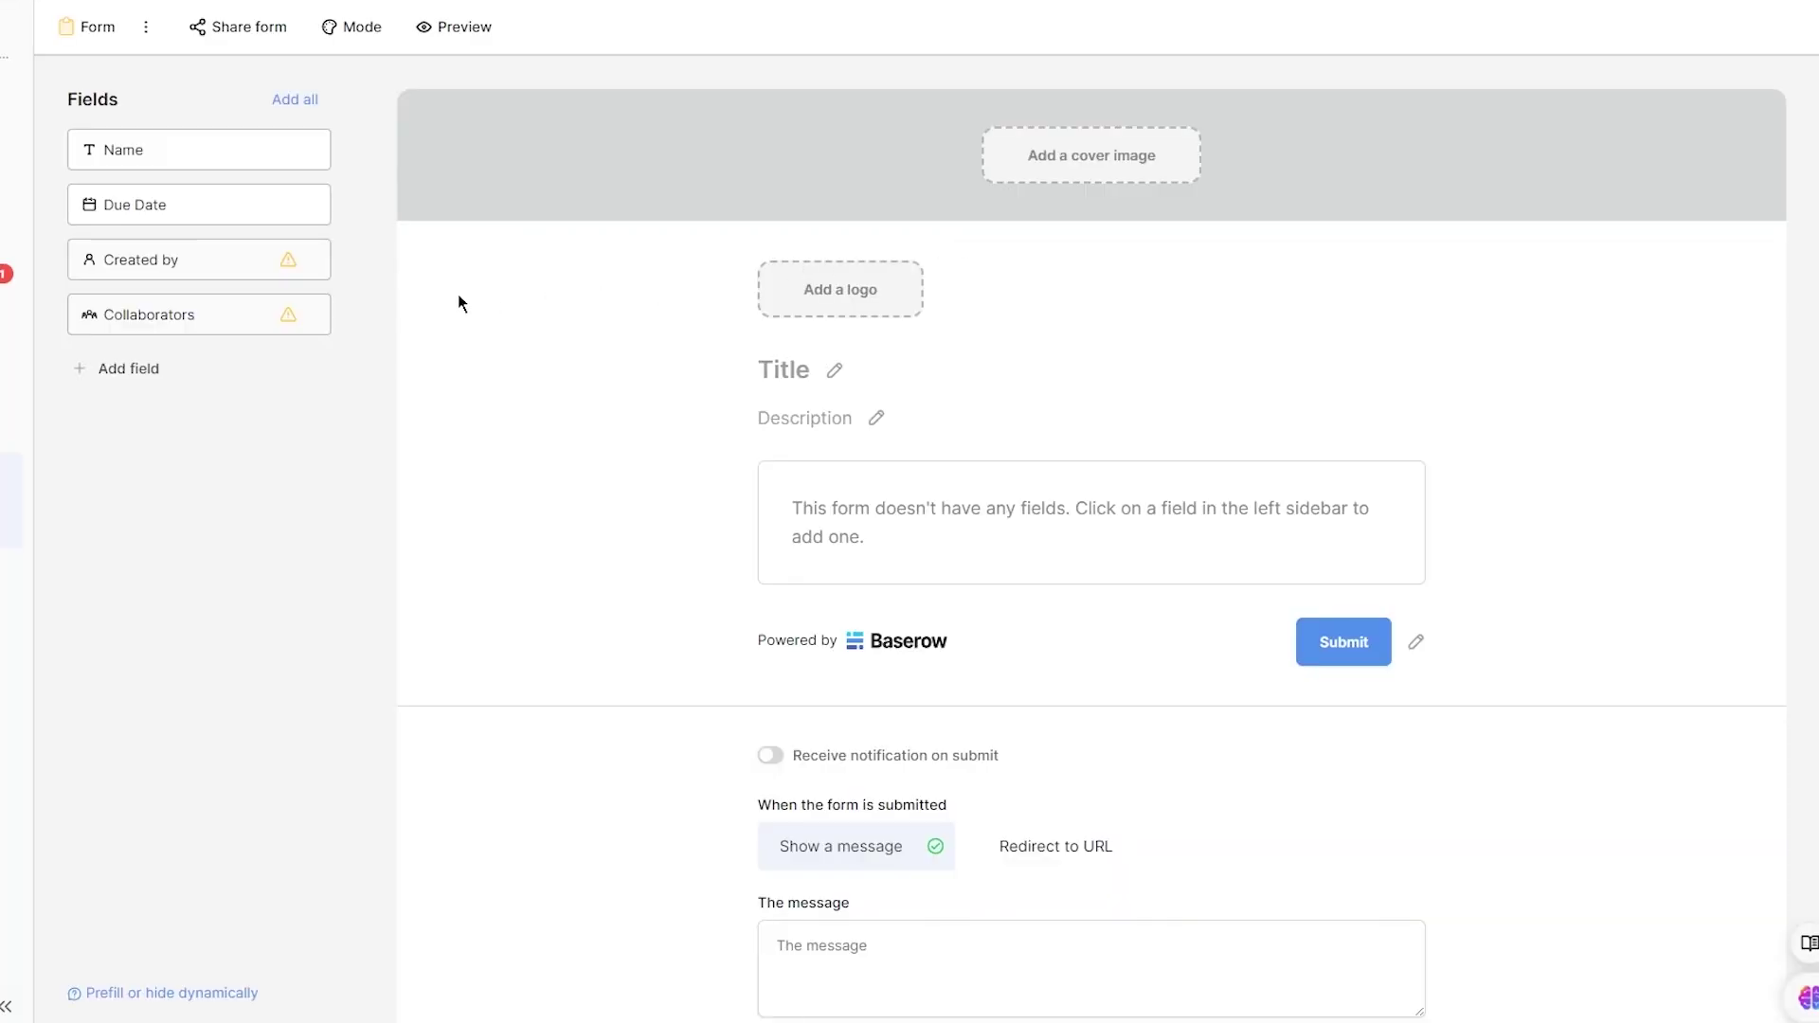
{"action": "scroll", "coordinate": [764, 346], "scroll_direction": "down", "scroll_amount": 1}
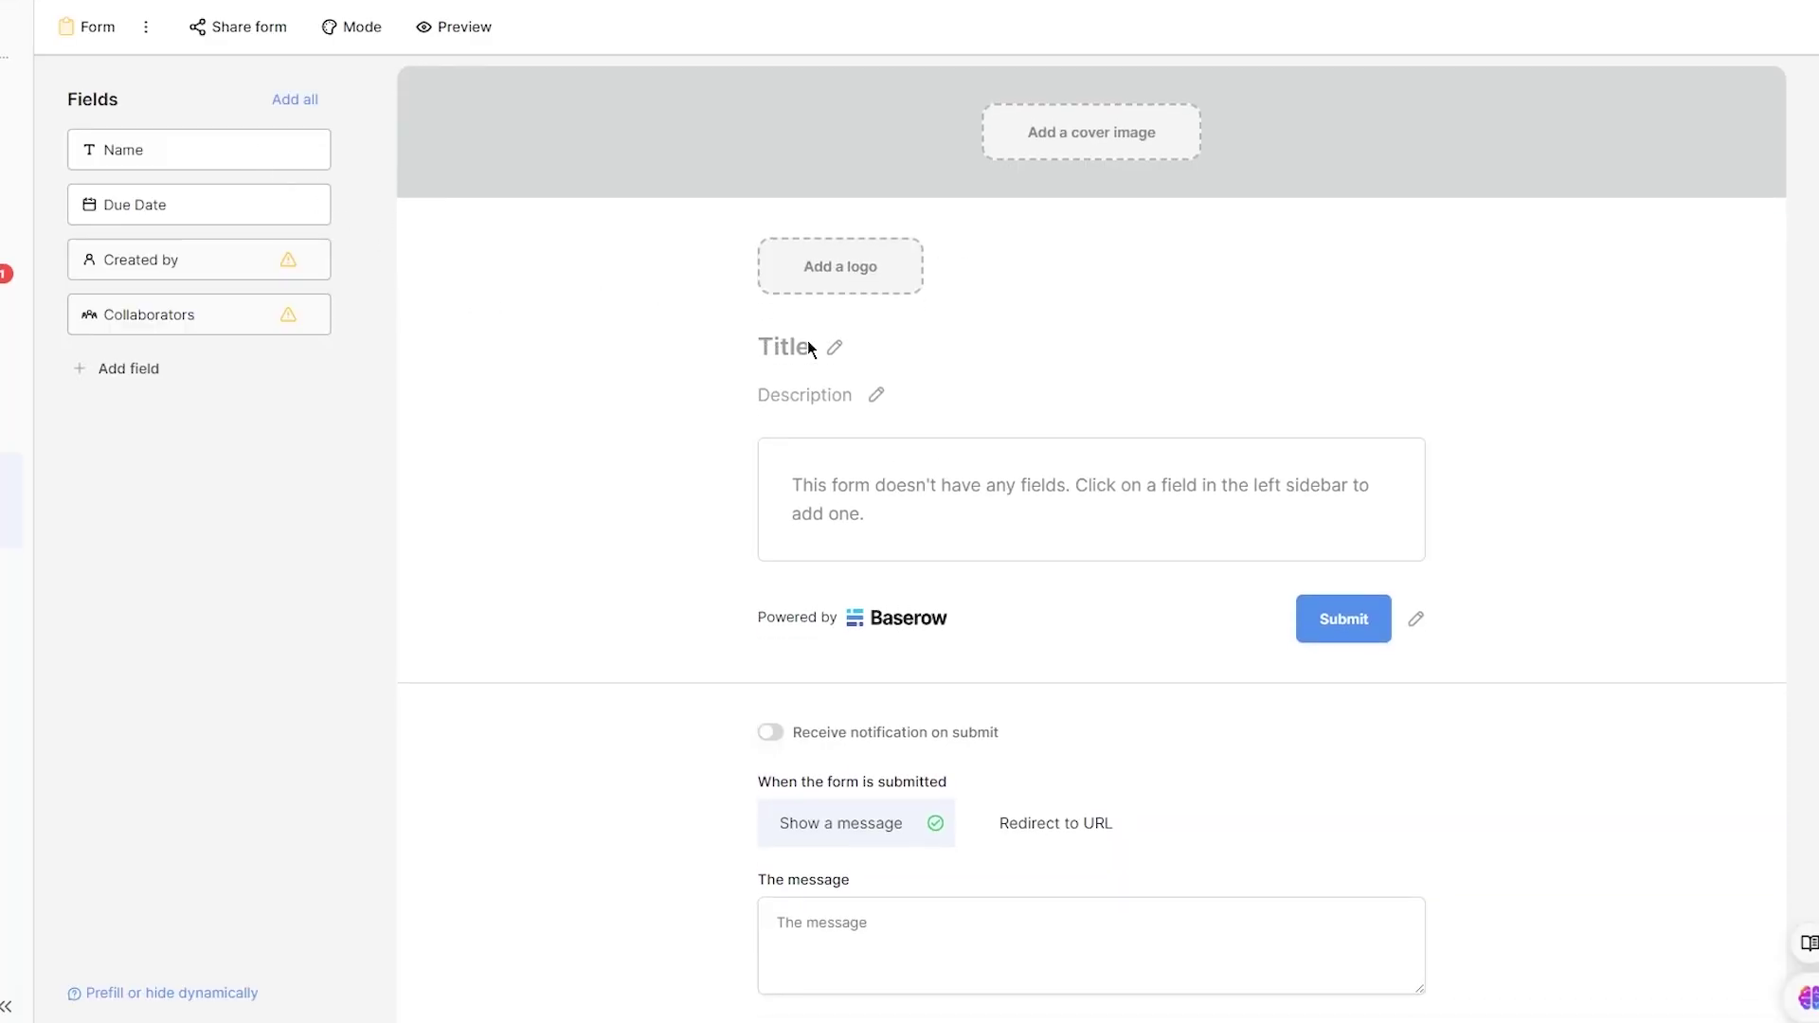
{"action": "scroll", "coordinate": [812, 345], "scroll_direction": "up", "scroll_amount": 1}
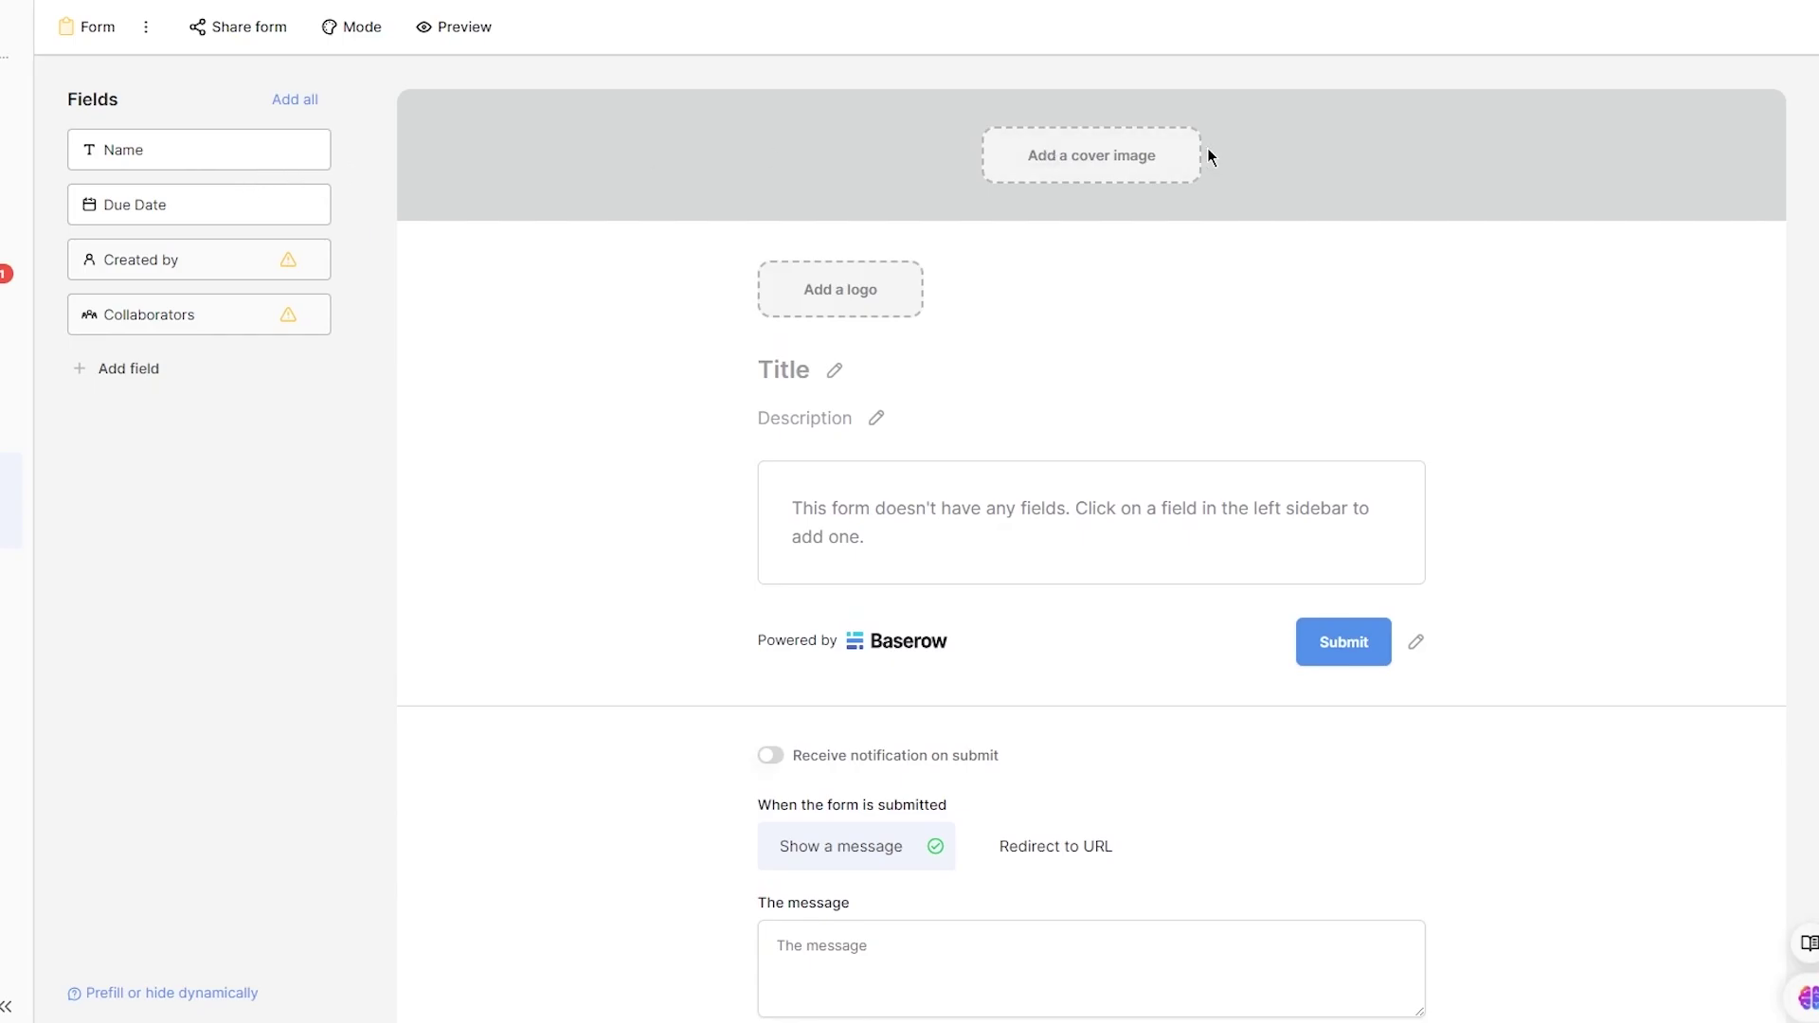
{"action": "left_click", "coordinate": [1124, 157]}
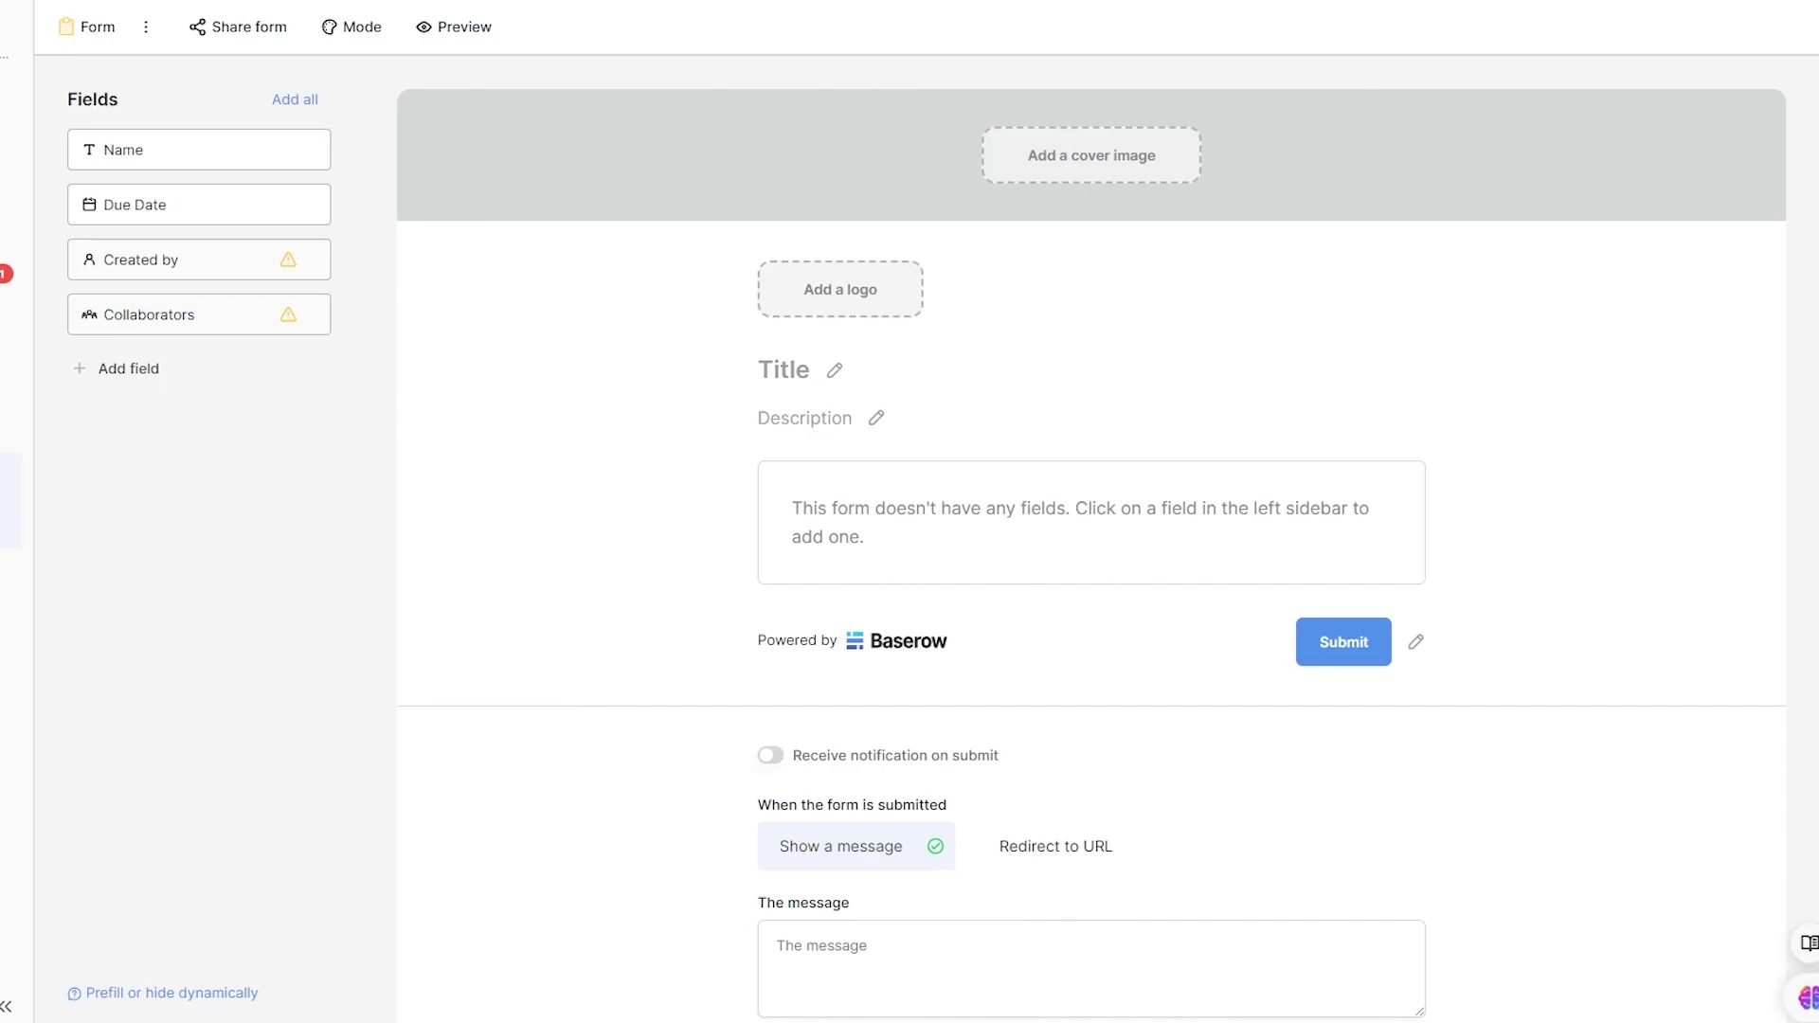
{"action": "double_click", "coordinate": [708, 67]}
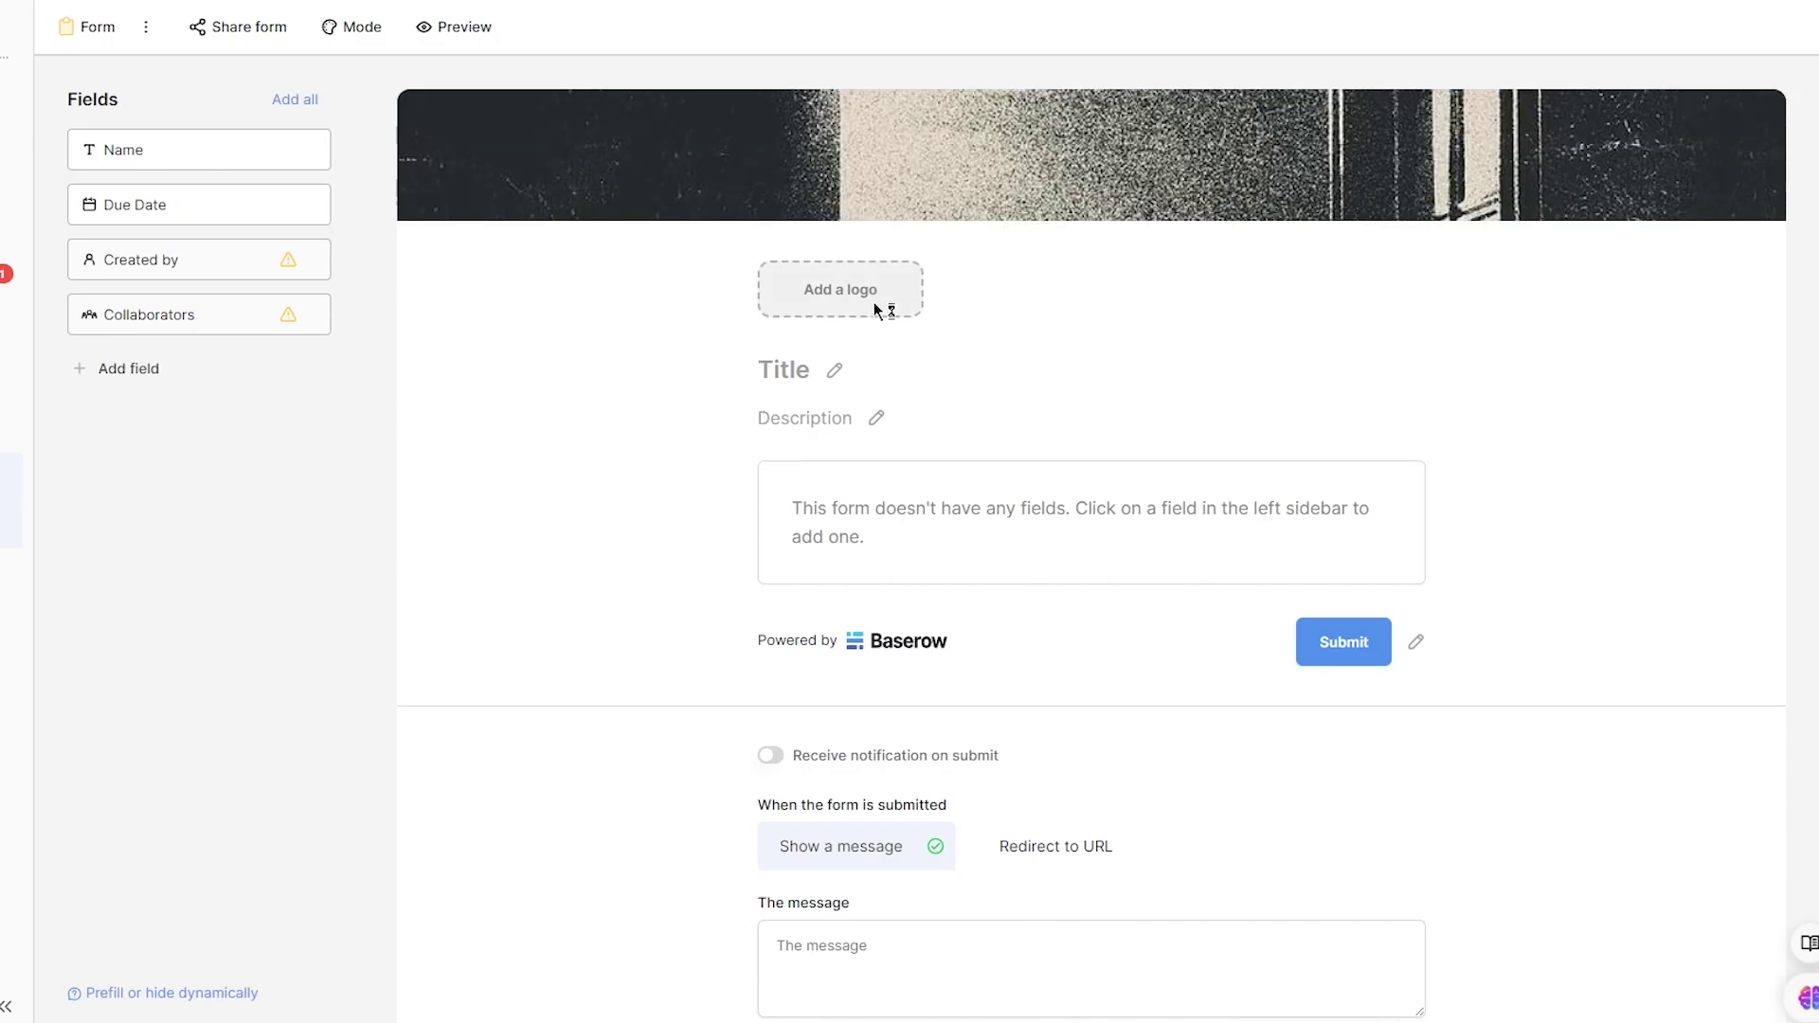
{"action": "left_click", "coordinate": [873, 301]}
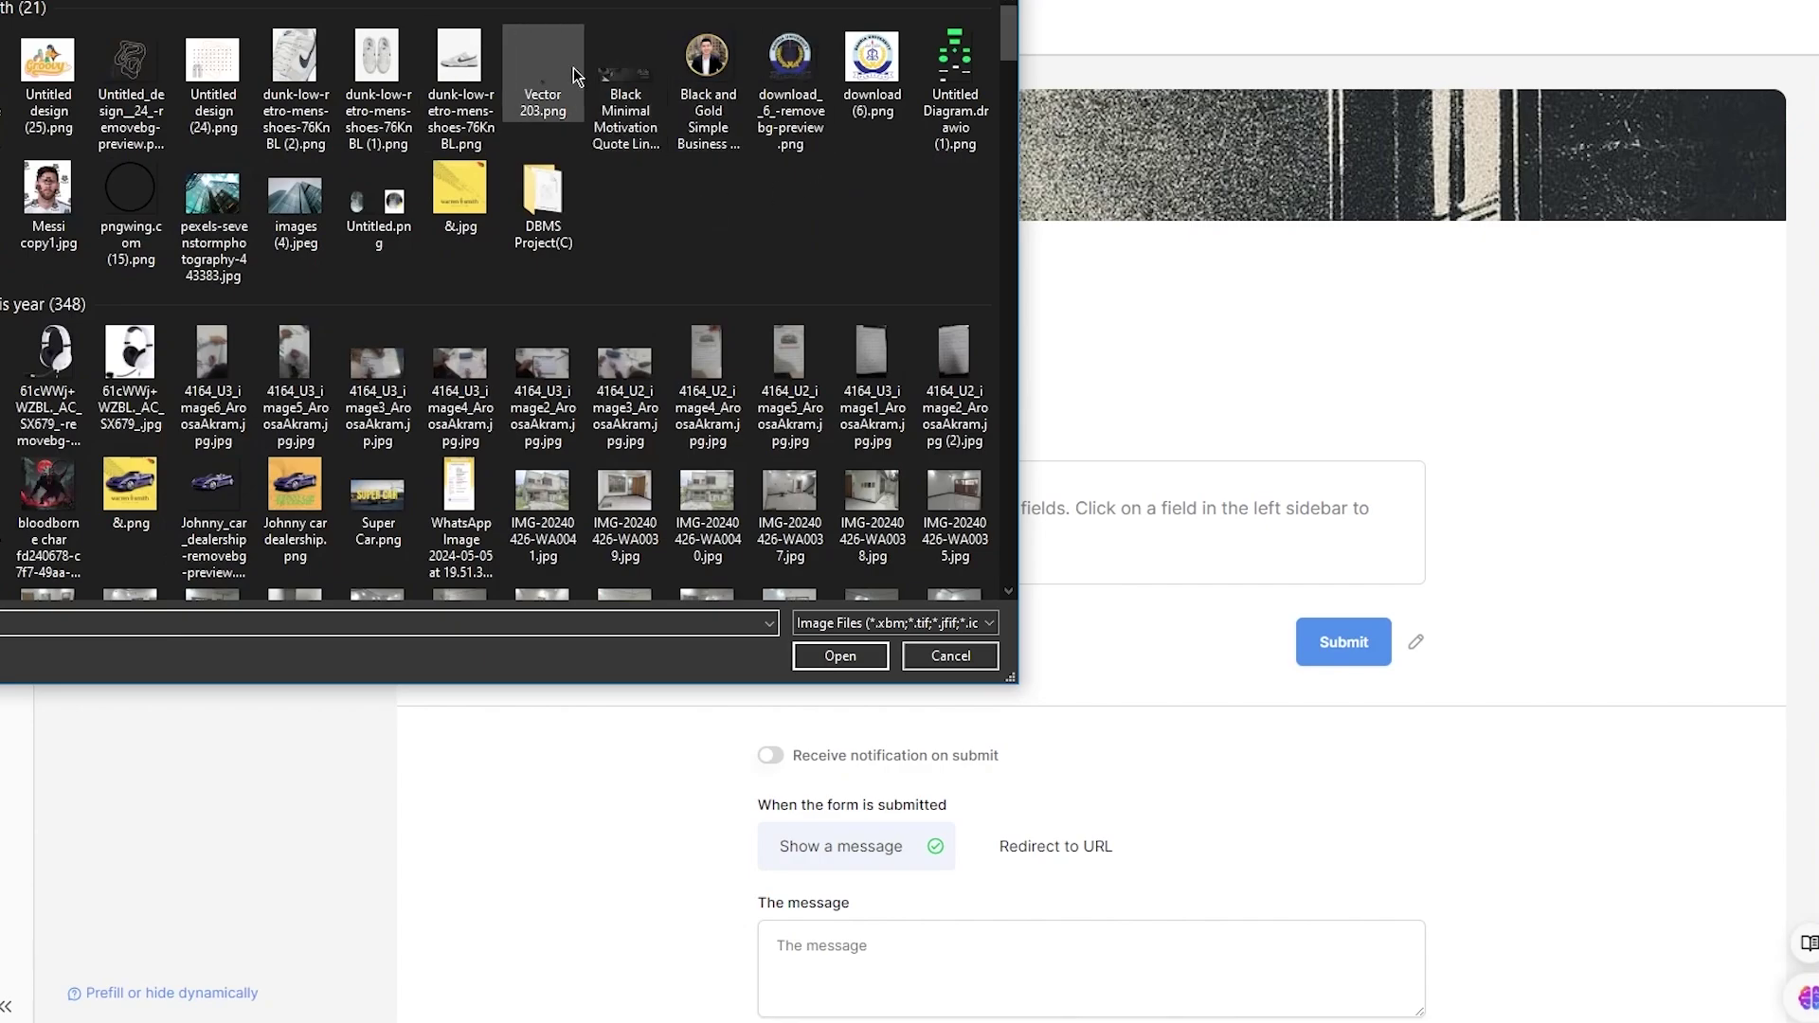
{"action": "double_click", "coordinate": [130, 90]}
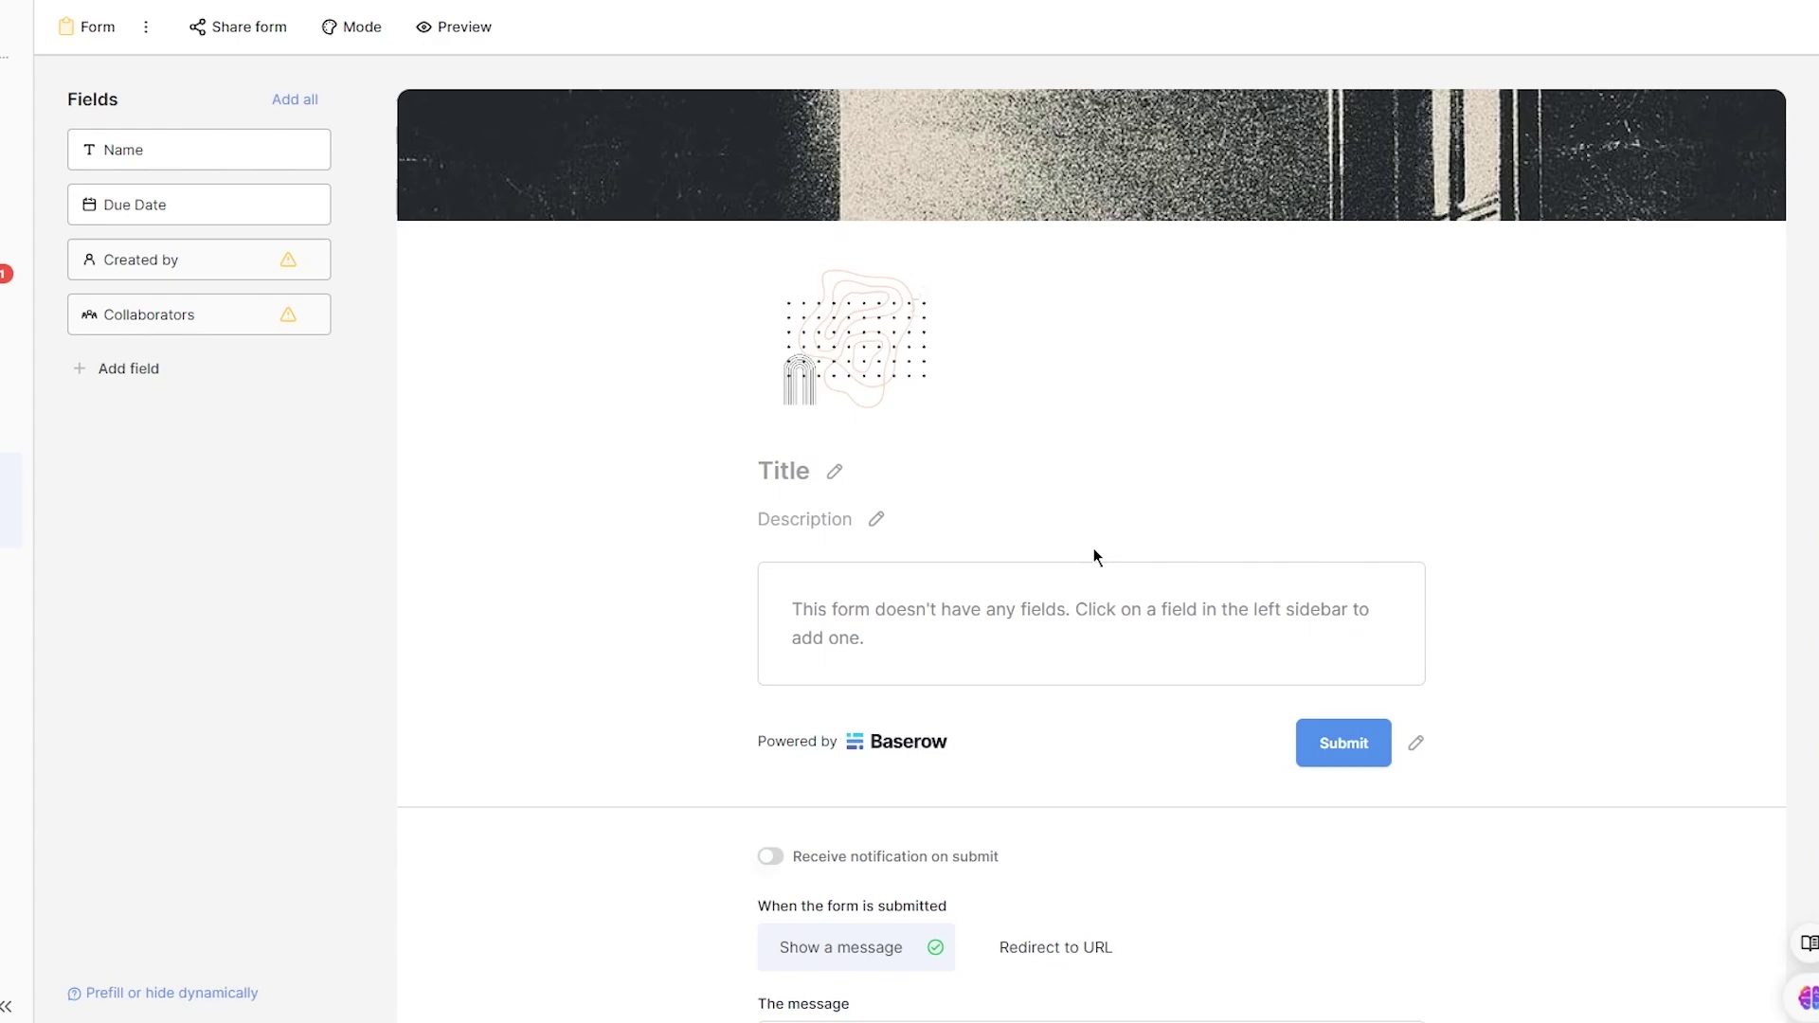
Title the form 'Sign up' and move the Name field below Collaborators
{"action": "left_click", "coordinate": [841, 474]}
{"action": "left_click", "coordinate": [834, 470]}
{"action": "type", "text": "Sign up"}
{"action": "key", "text": "Return"}
{"action": "scroll", "coordinate": [709, 764], "scroll_direction": "down", "scroll_amount": 1}
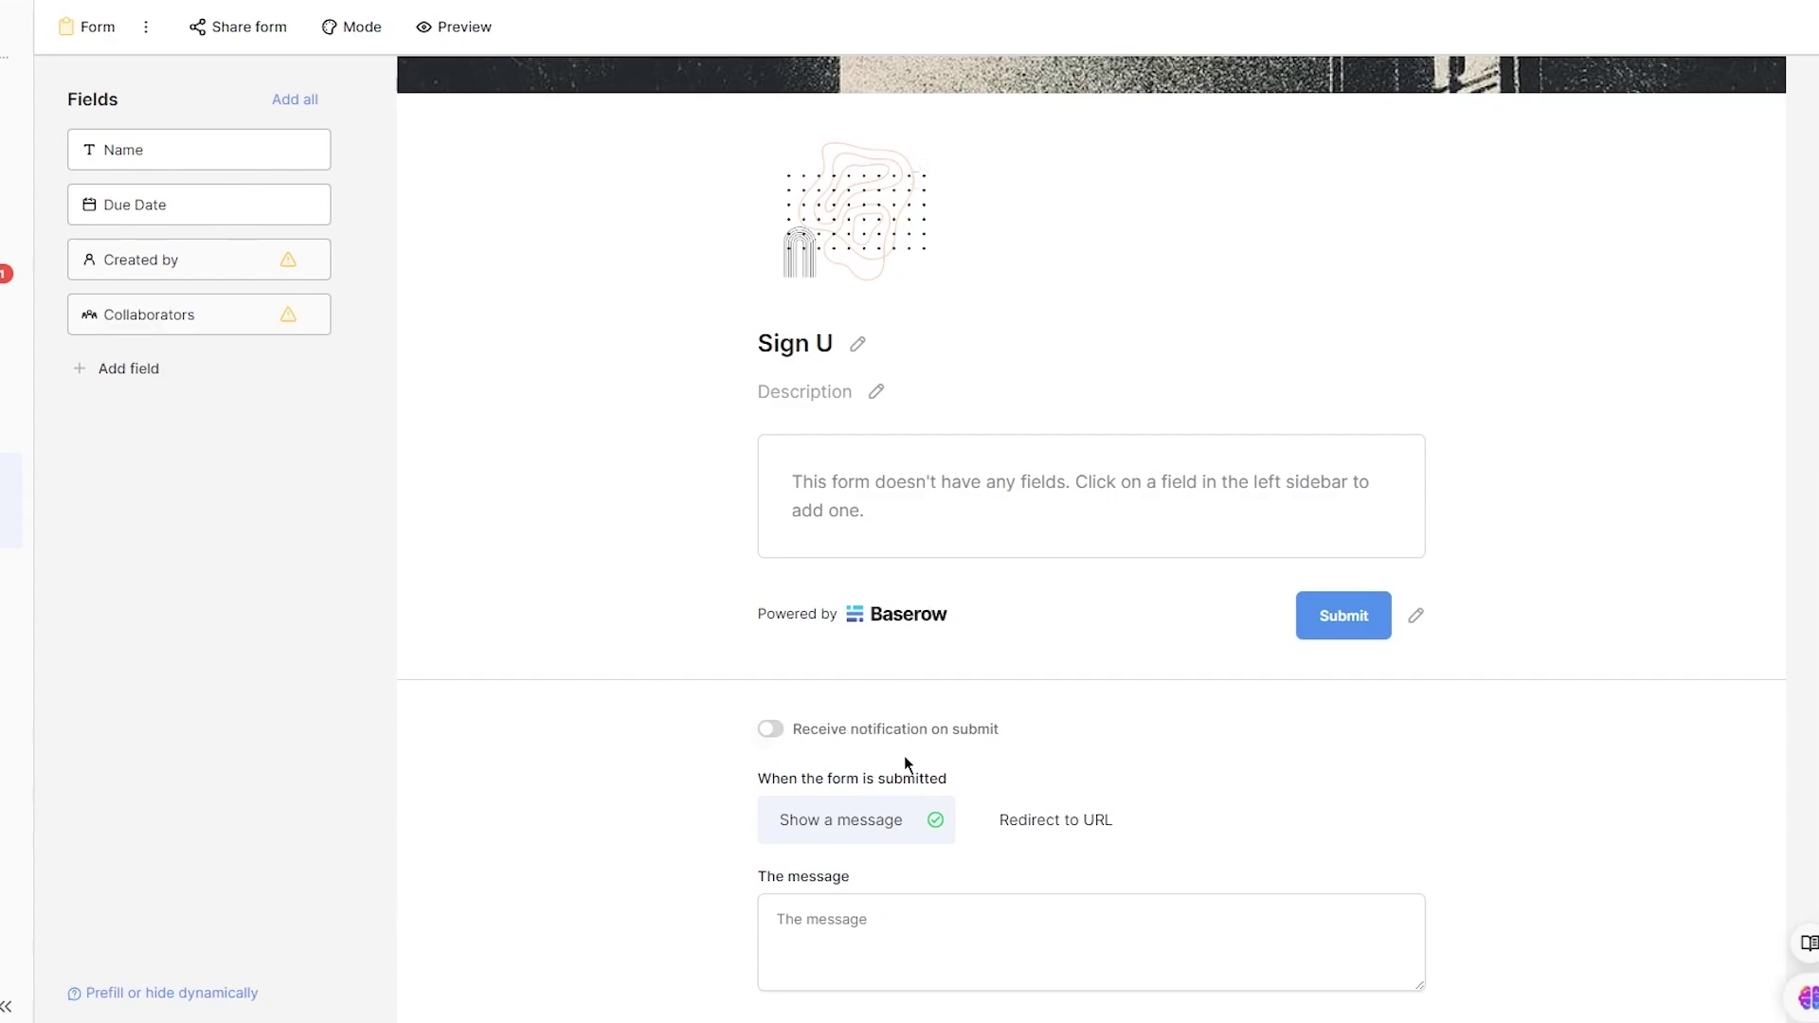
{"action": "left_click_drag", "start_coordinate": [162, 138], "coordinate": [706, 363]}
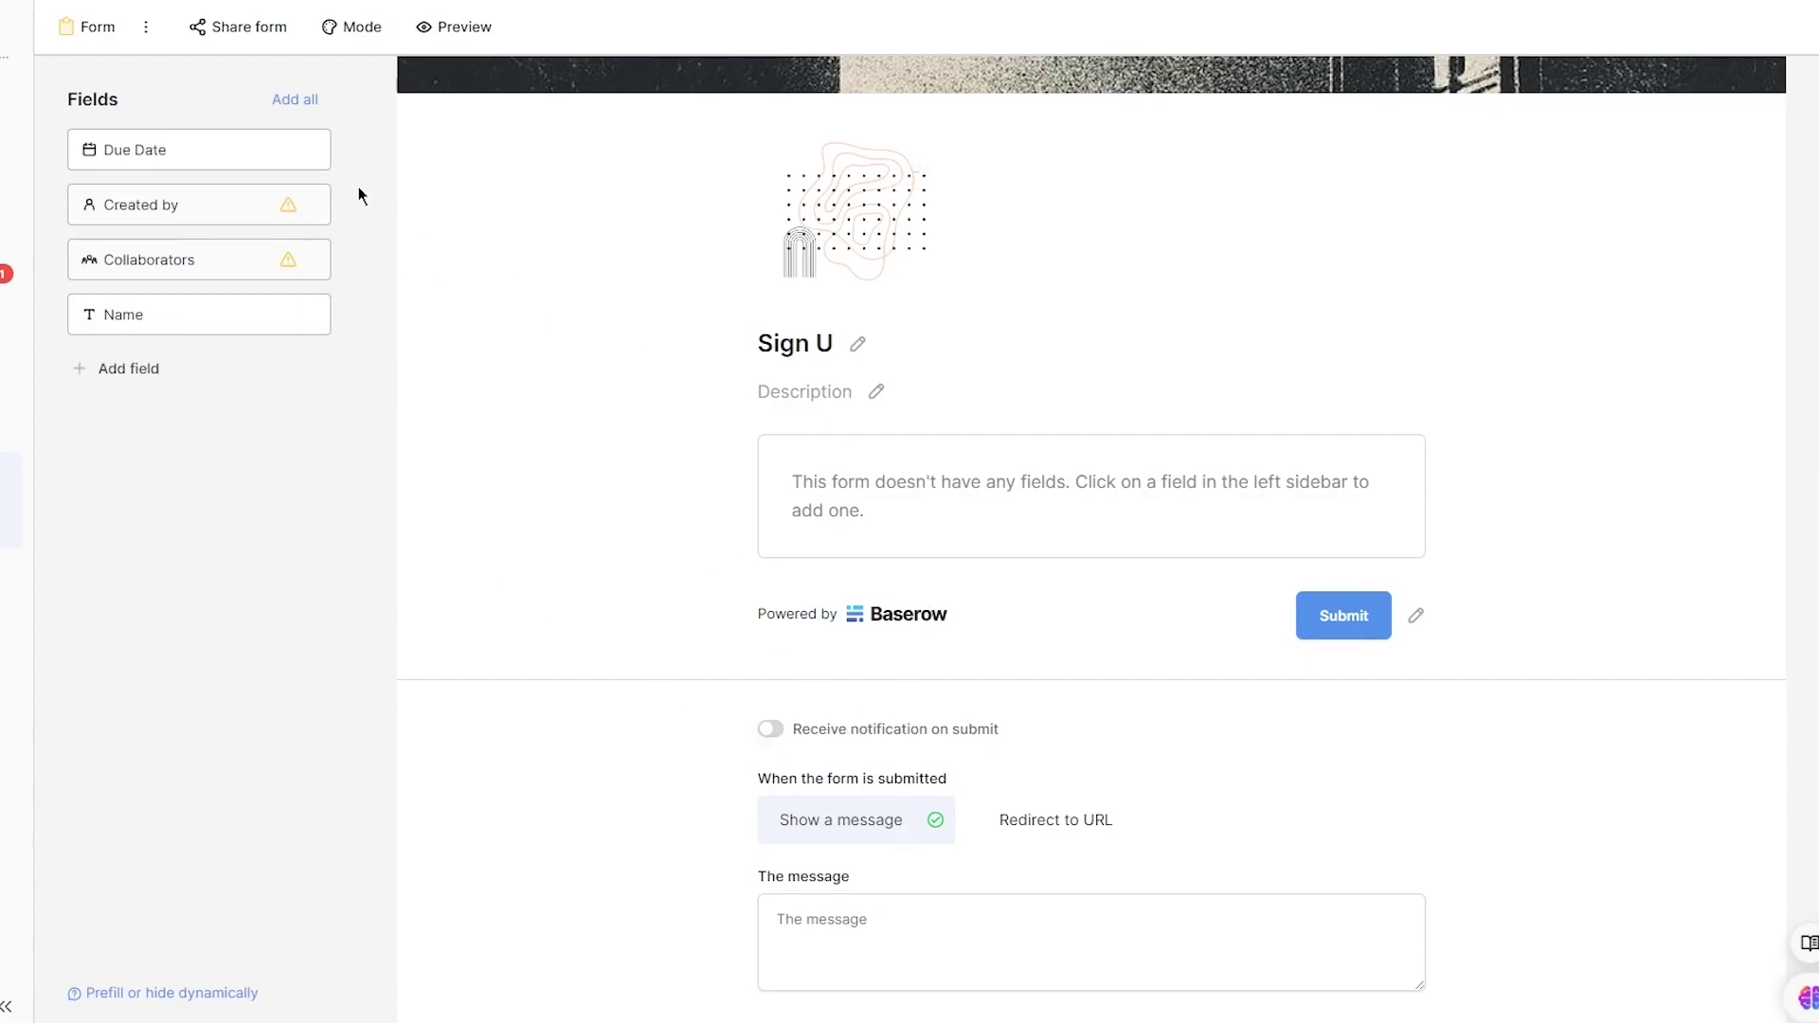
Add Name to the form, then create a Number field 'Age' and add it too
{"action": "left_click", "coordinate": [311, 314]}
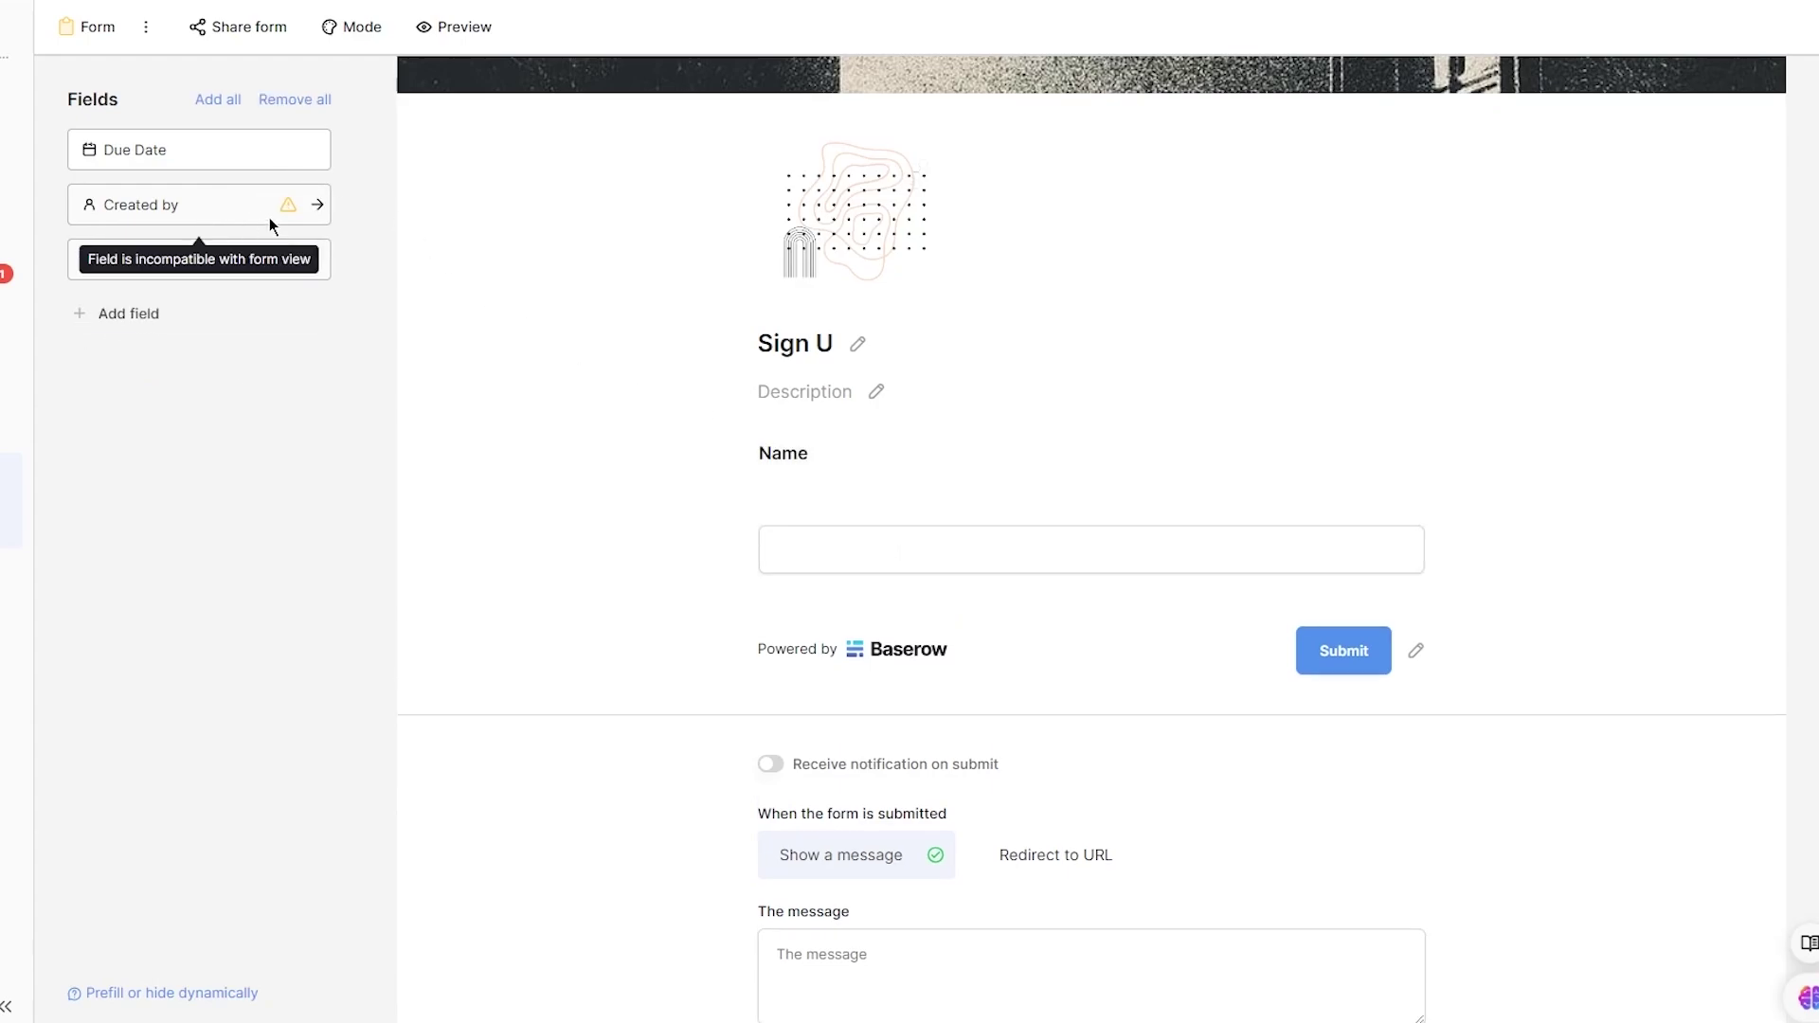
{"action": "left_click", "coordinate": [112, 320]}
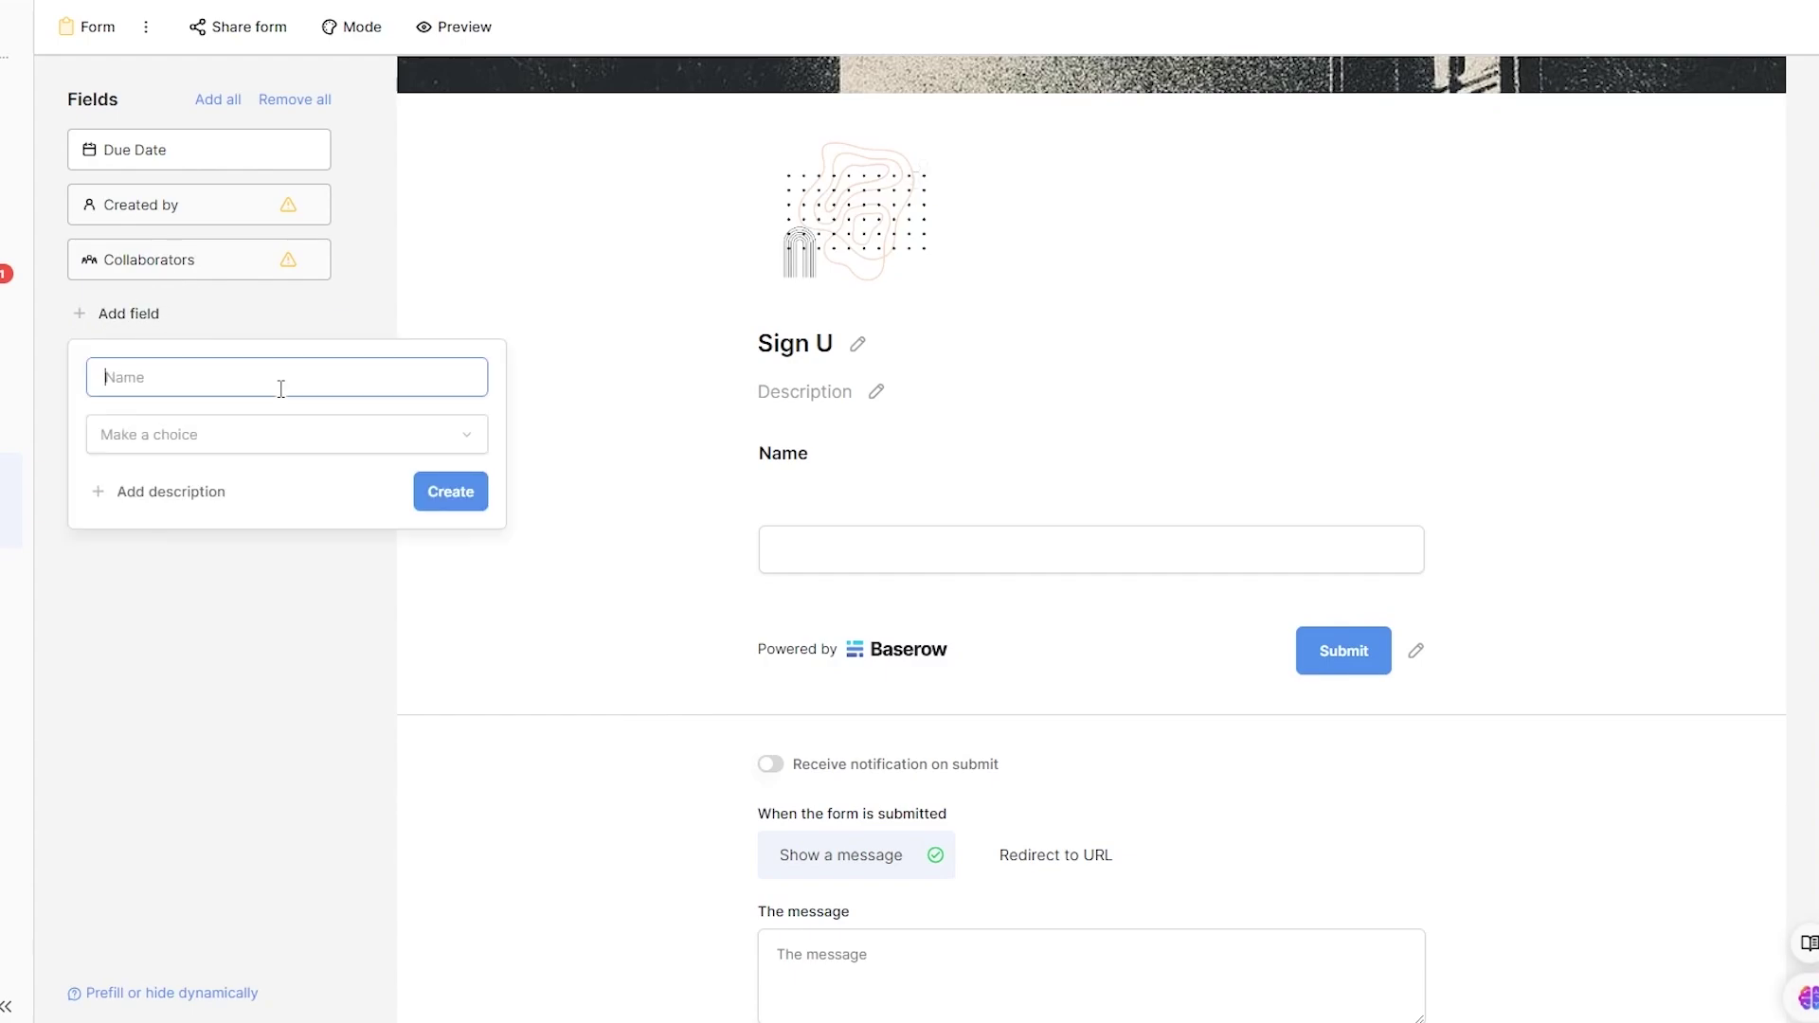
{"action": "type", "text": "Age"}
{"action": "left_click", "coordinate": [203, 453]}
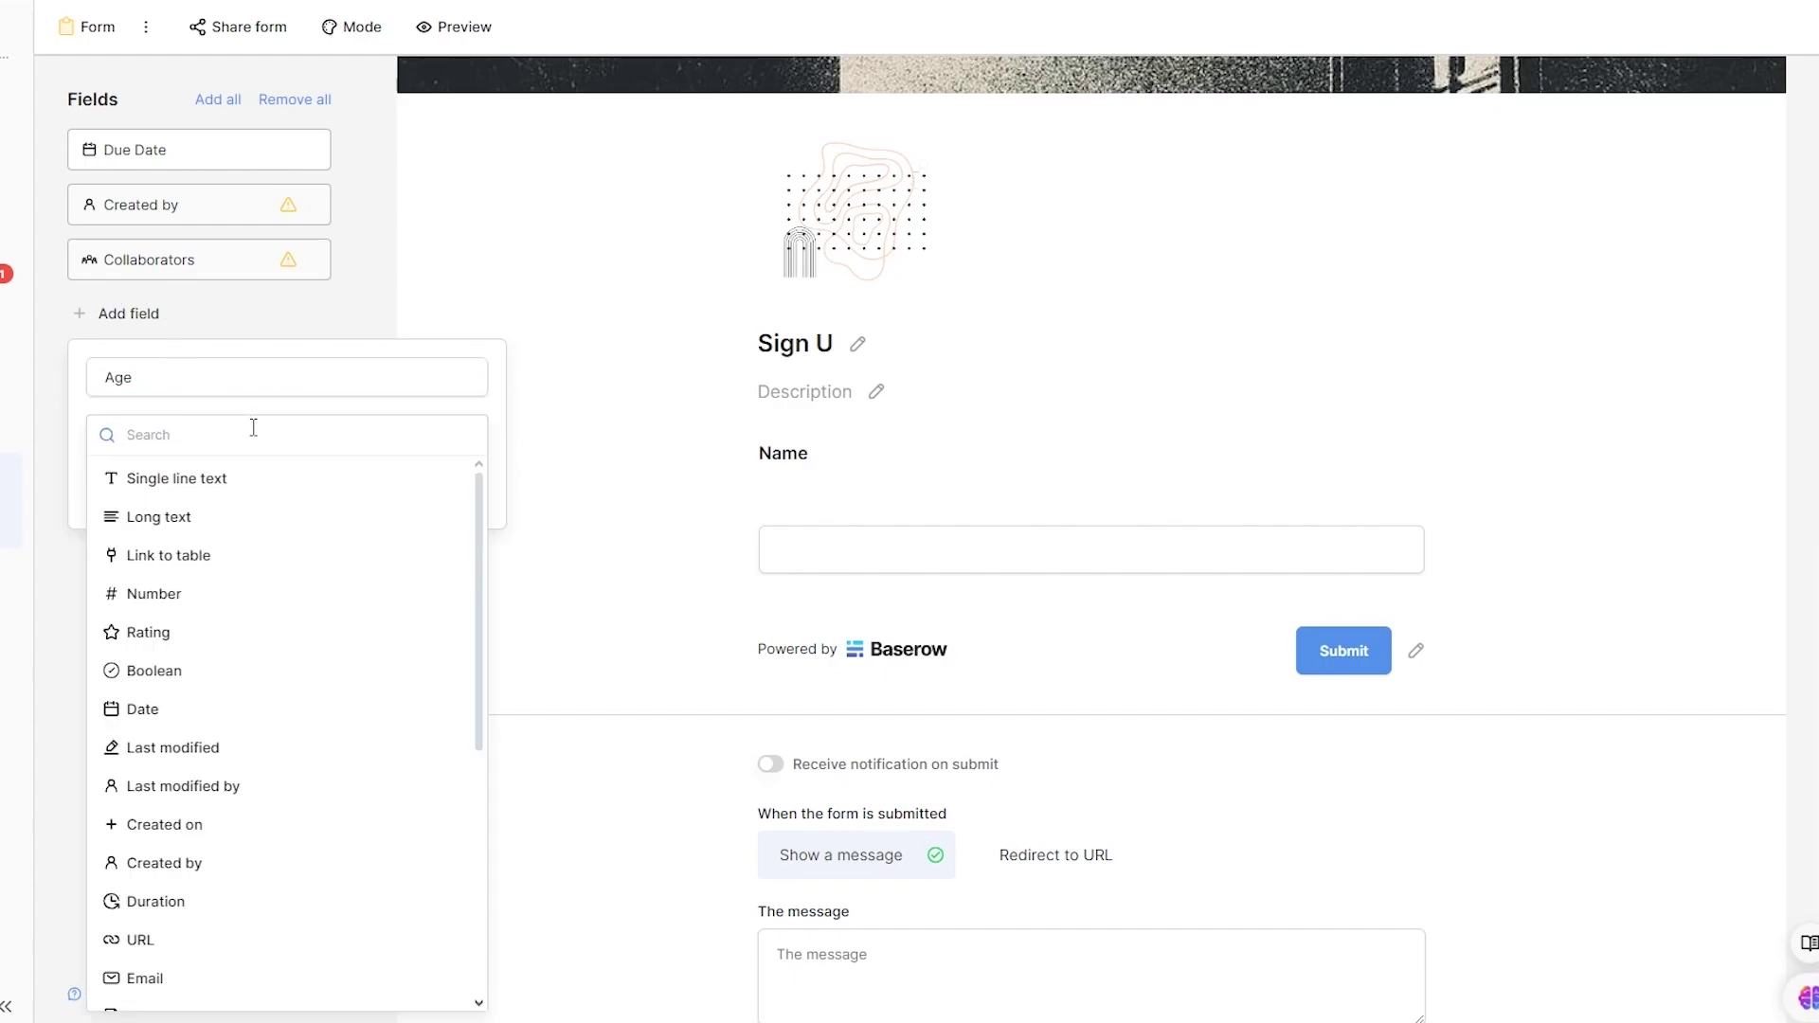
{"action": "left_click", "coordinate": [234, 594]}
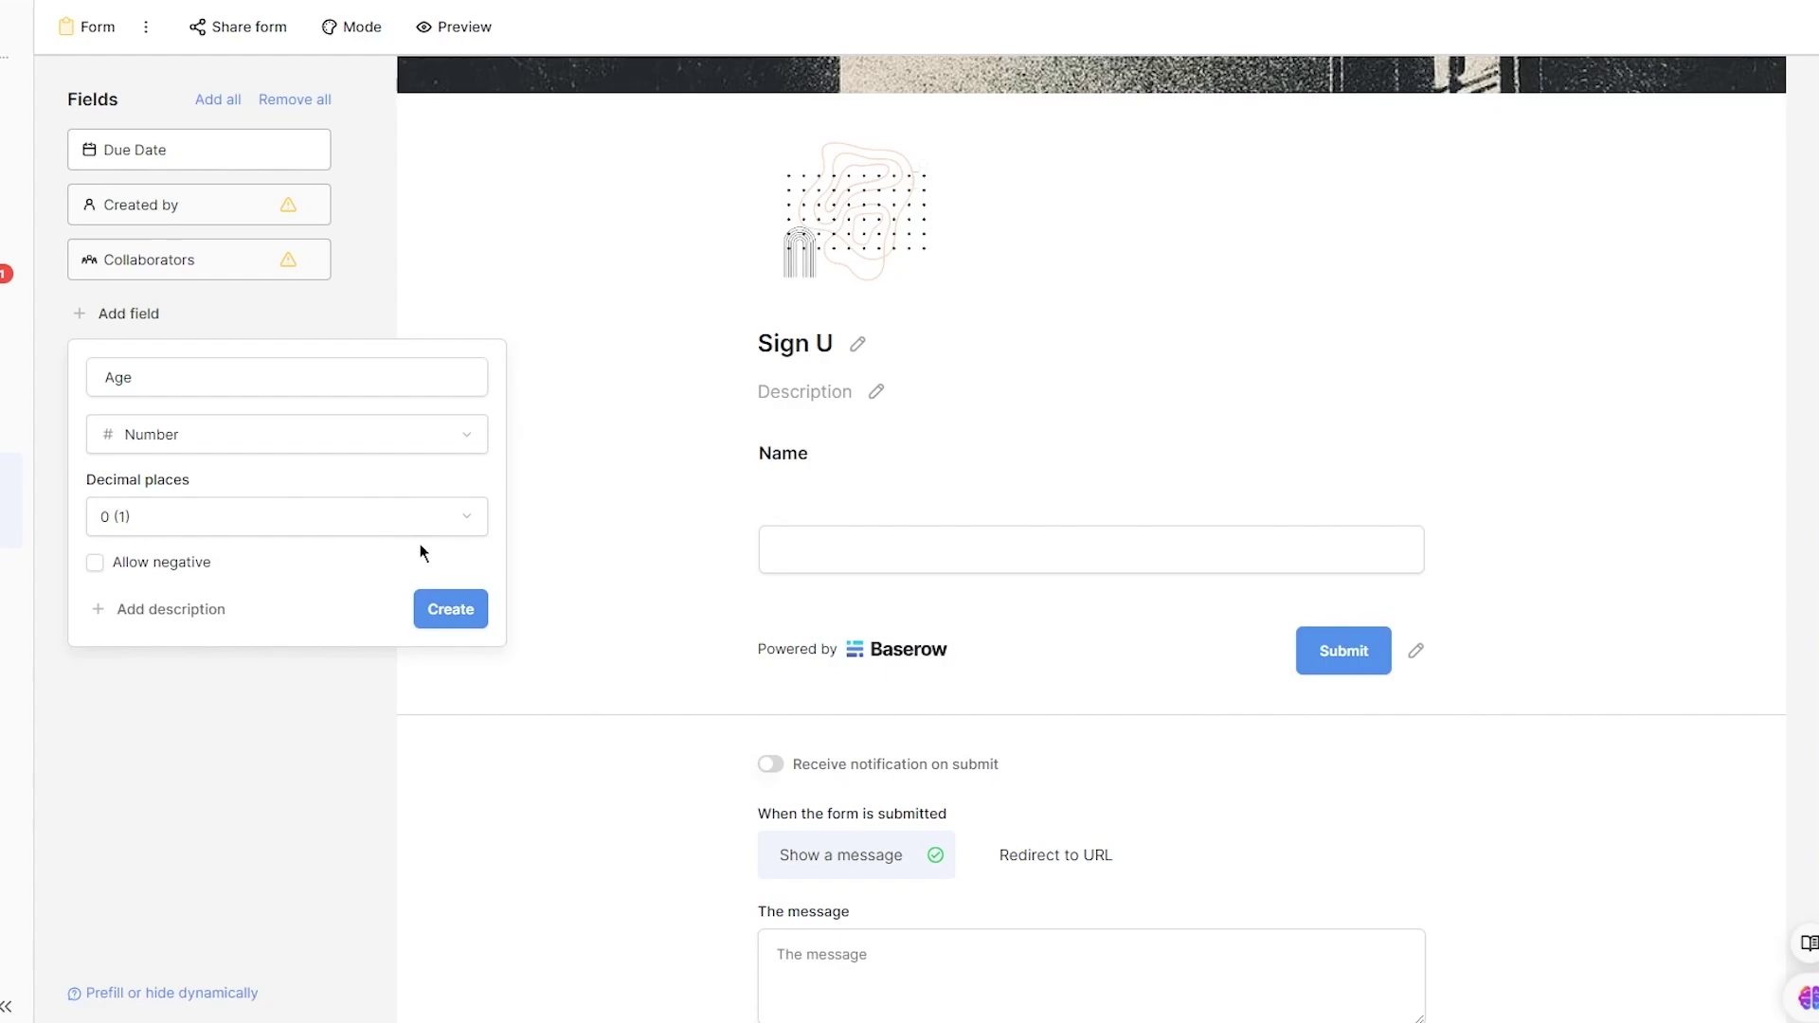
{"action": "left_click", "coordinate": [447, 612]}
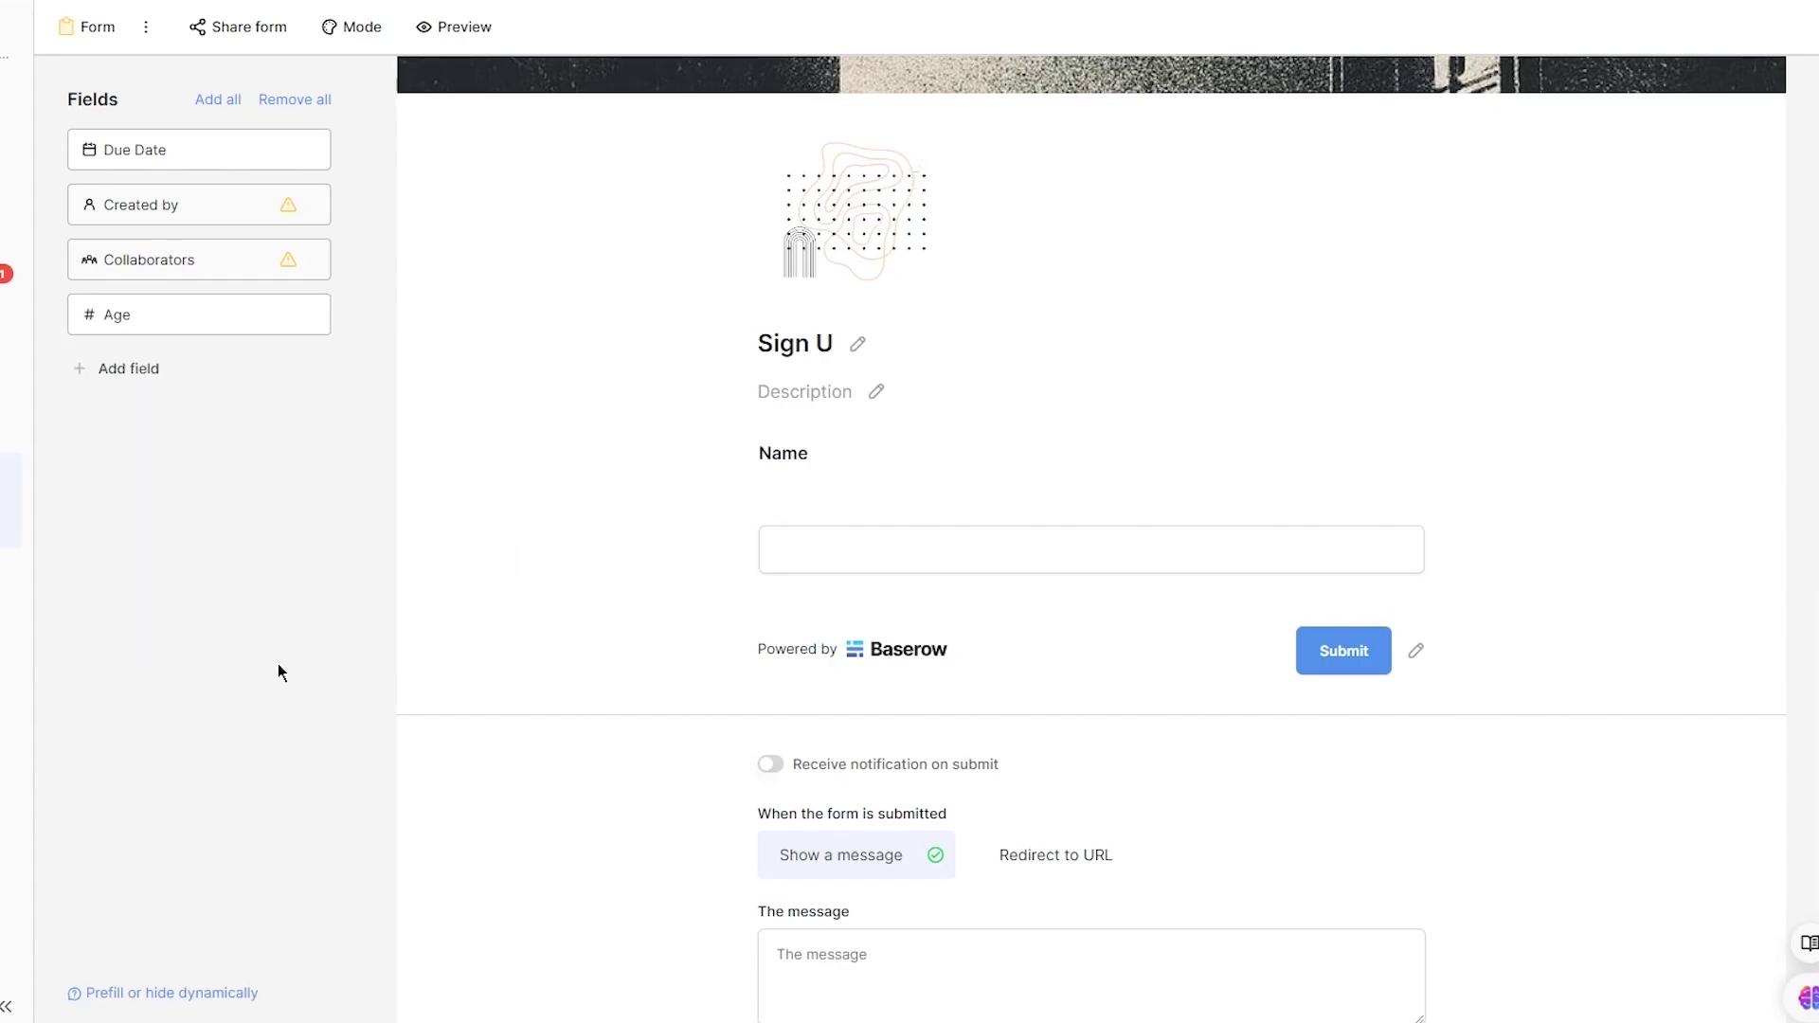
{"action": "left_click", "coordinate": [320, 316]}
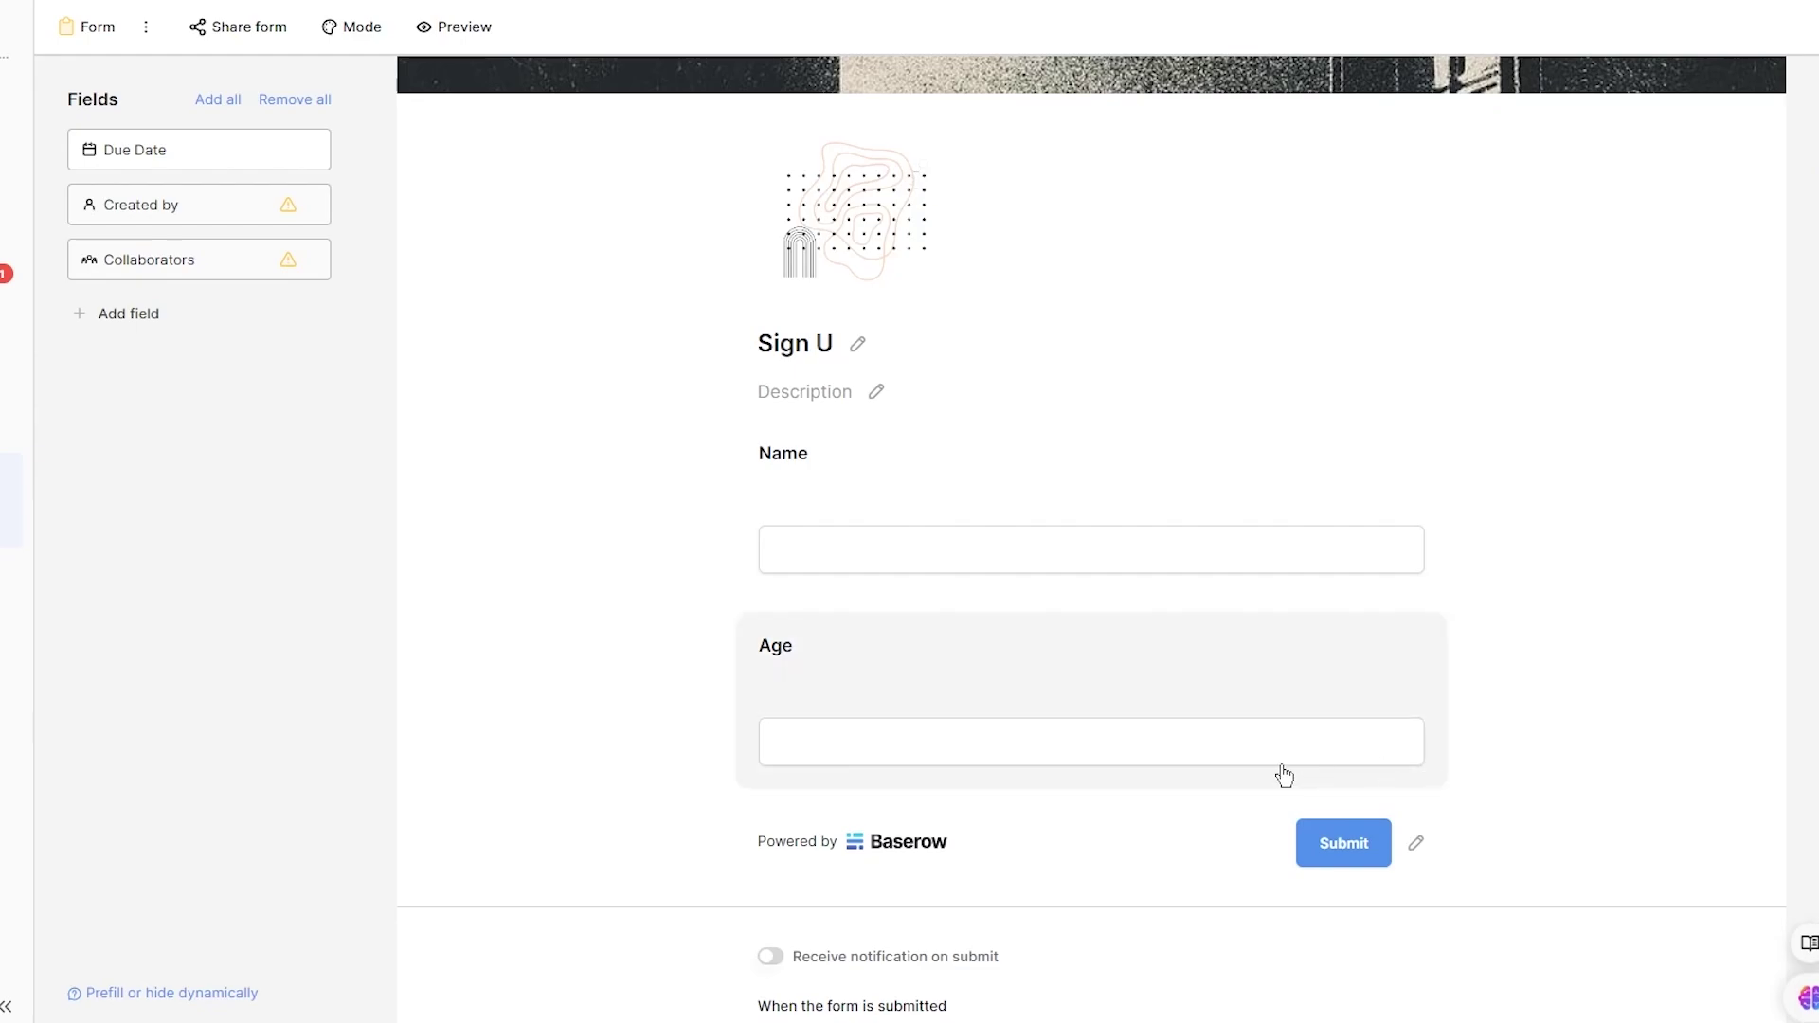
{"action": "scroll", "coordinate": [531, 593], "scroll_direction": "down", "scroll_amount": 1}
{"action": "scroll", "coordinate": [536, 579], "scroll_direction": "up", "scroll_amount": 3}
{"action": "scroll", "coordinate": [735, 562], "scroll_direction": "down", "scroll_amount": 4}
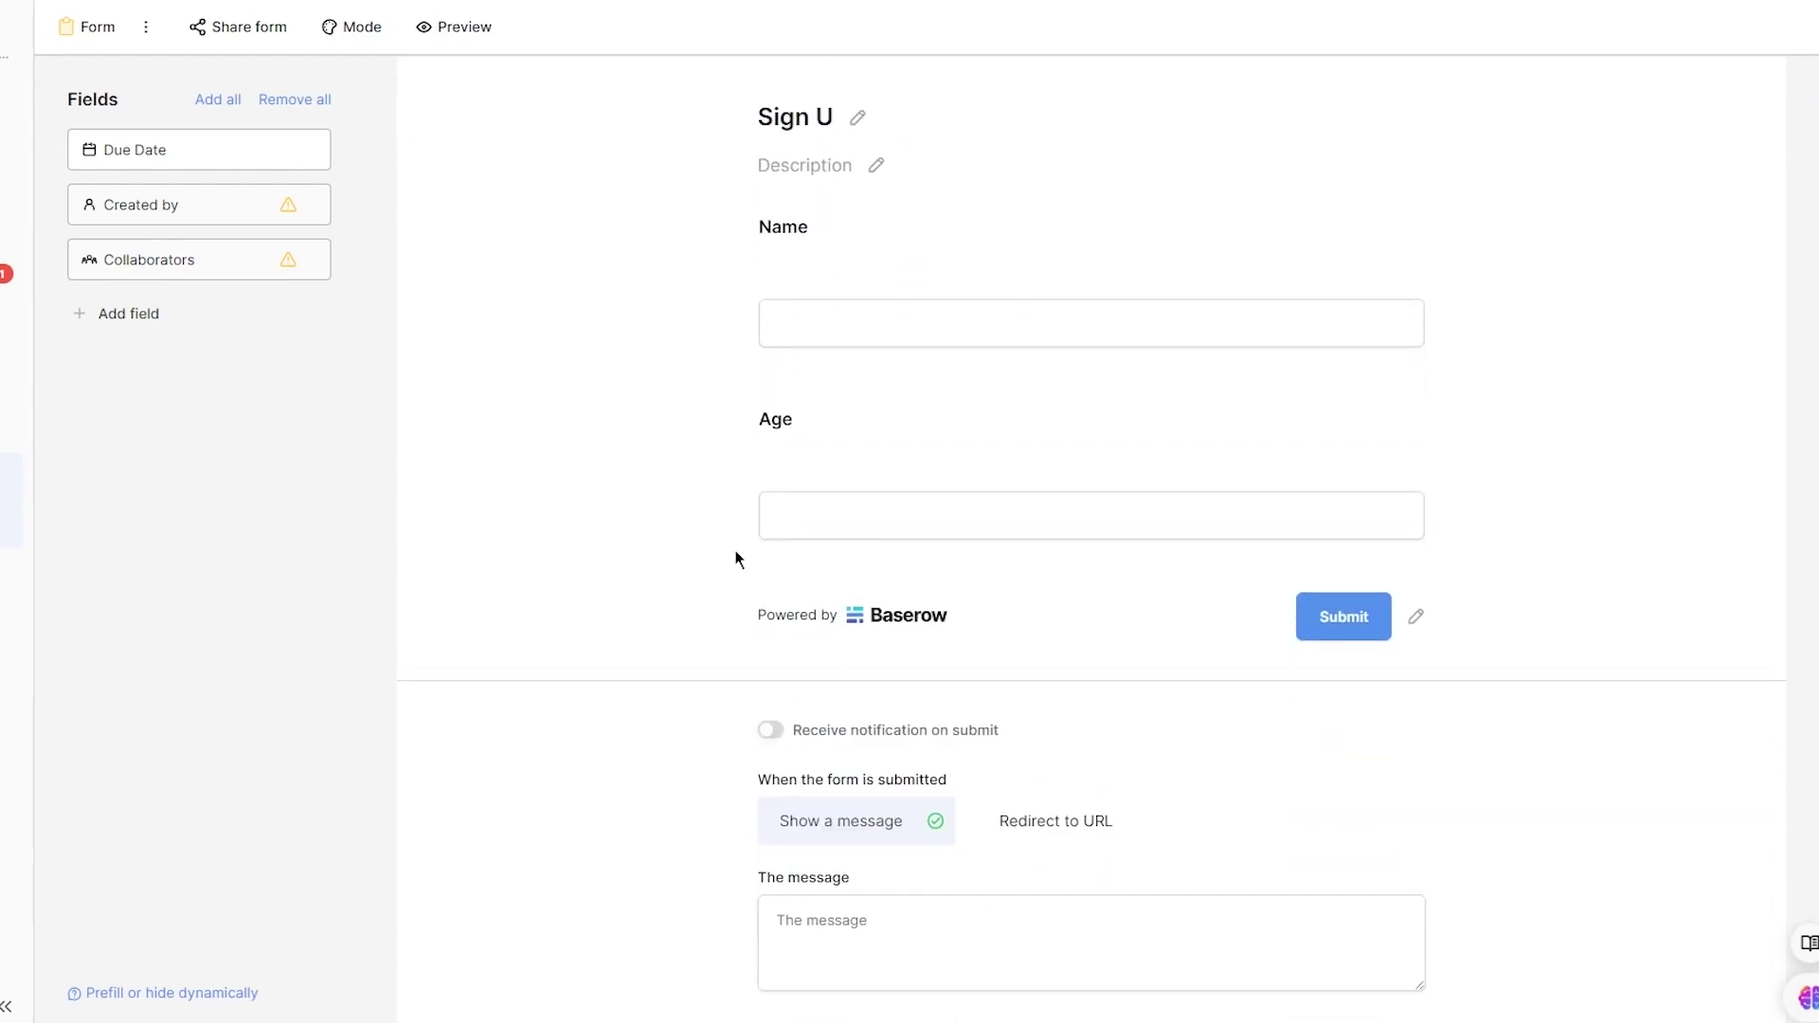
{"action": "scroll", "coordinate": [1278, 792], "scroll_direction": "up", "scroll_amount": 4}
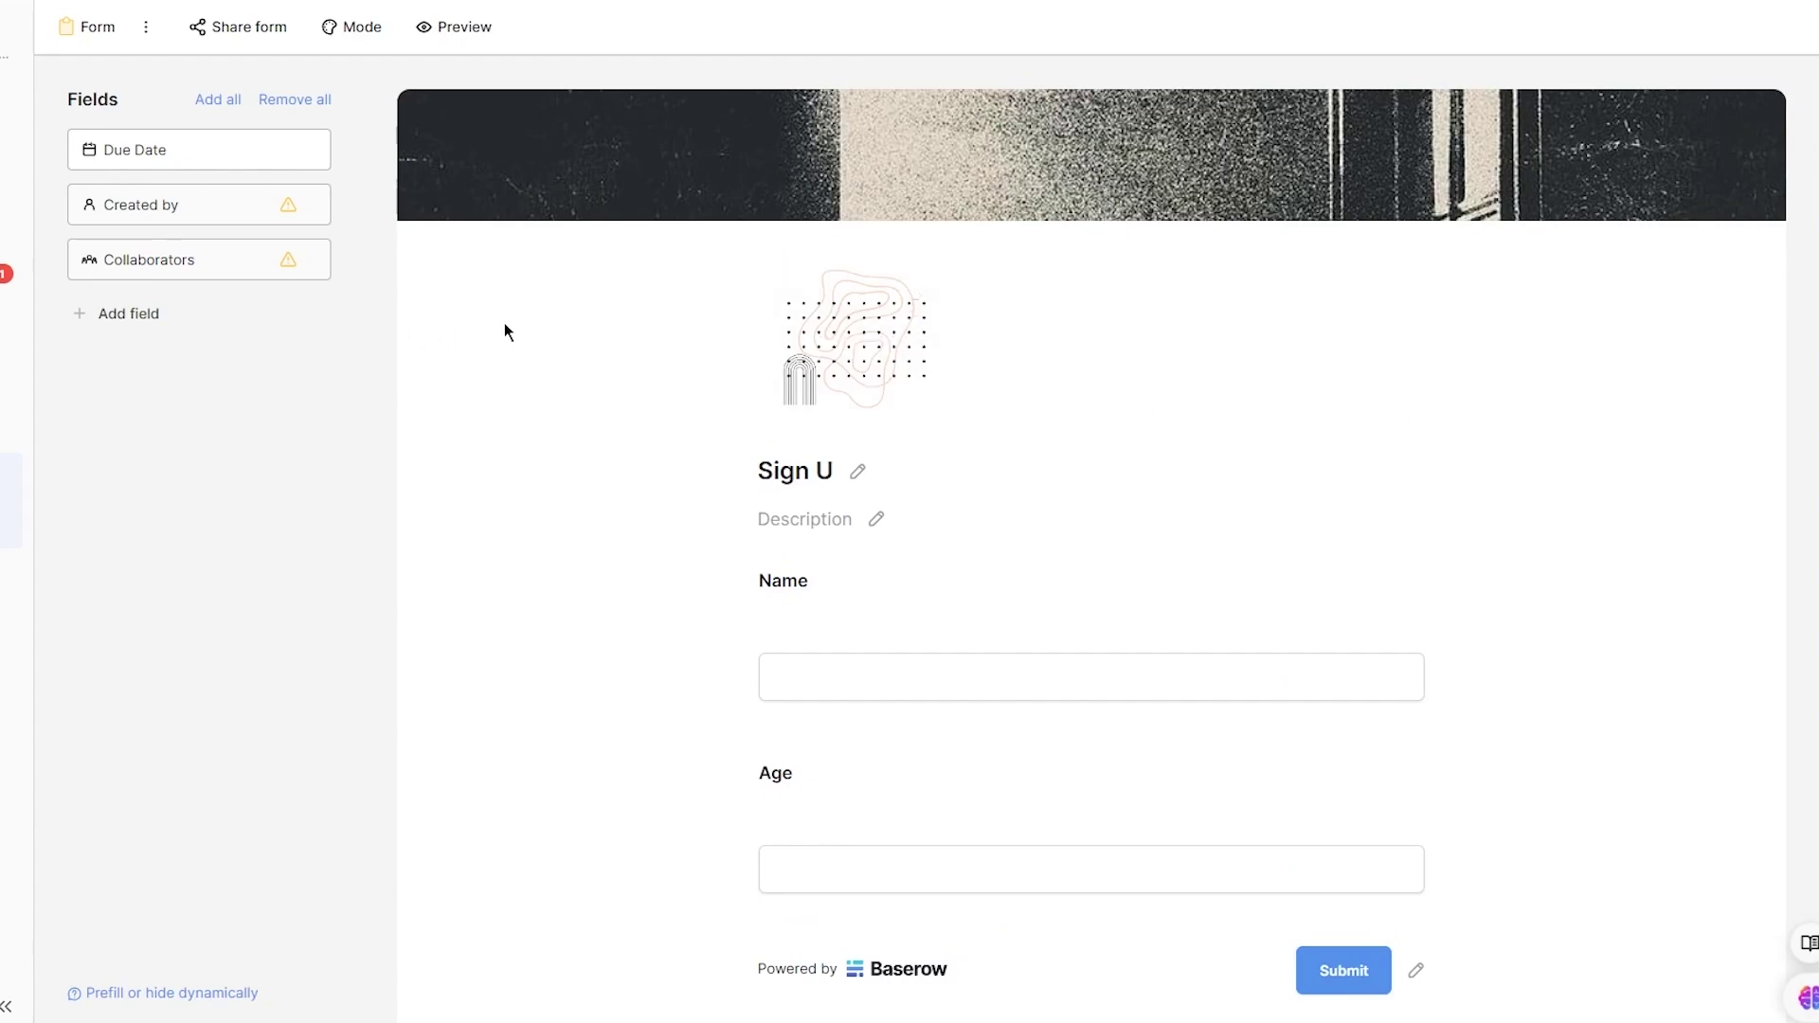
Preview the form, submit it empty to confirm Name and Age are required, then list views
{"action": "left_click", "coordinate": [371, 30]}
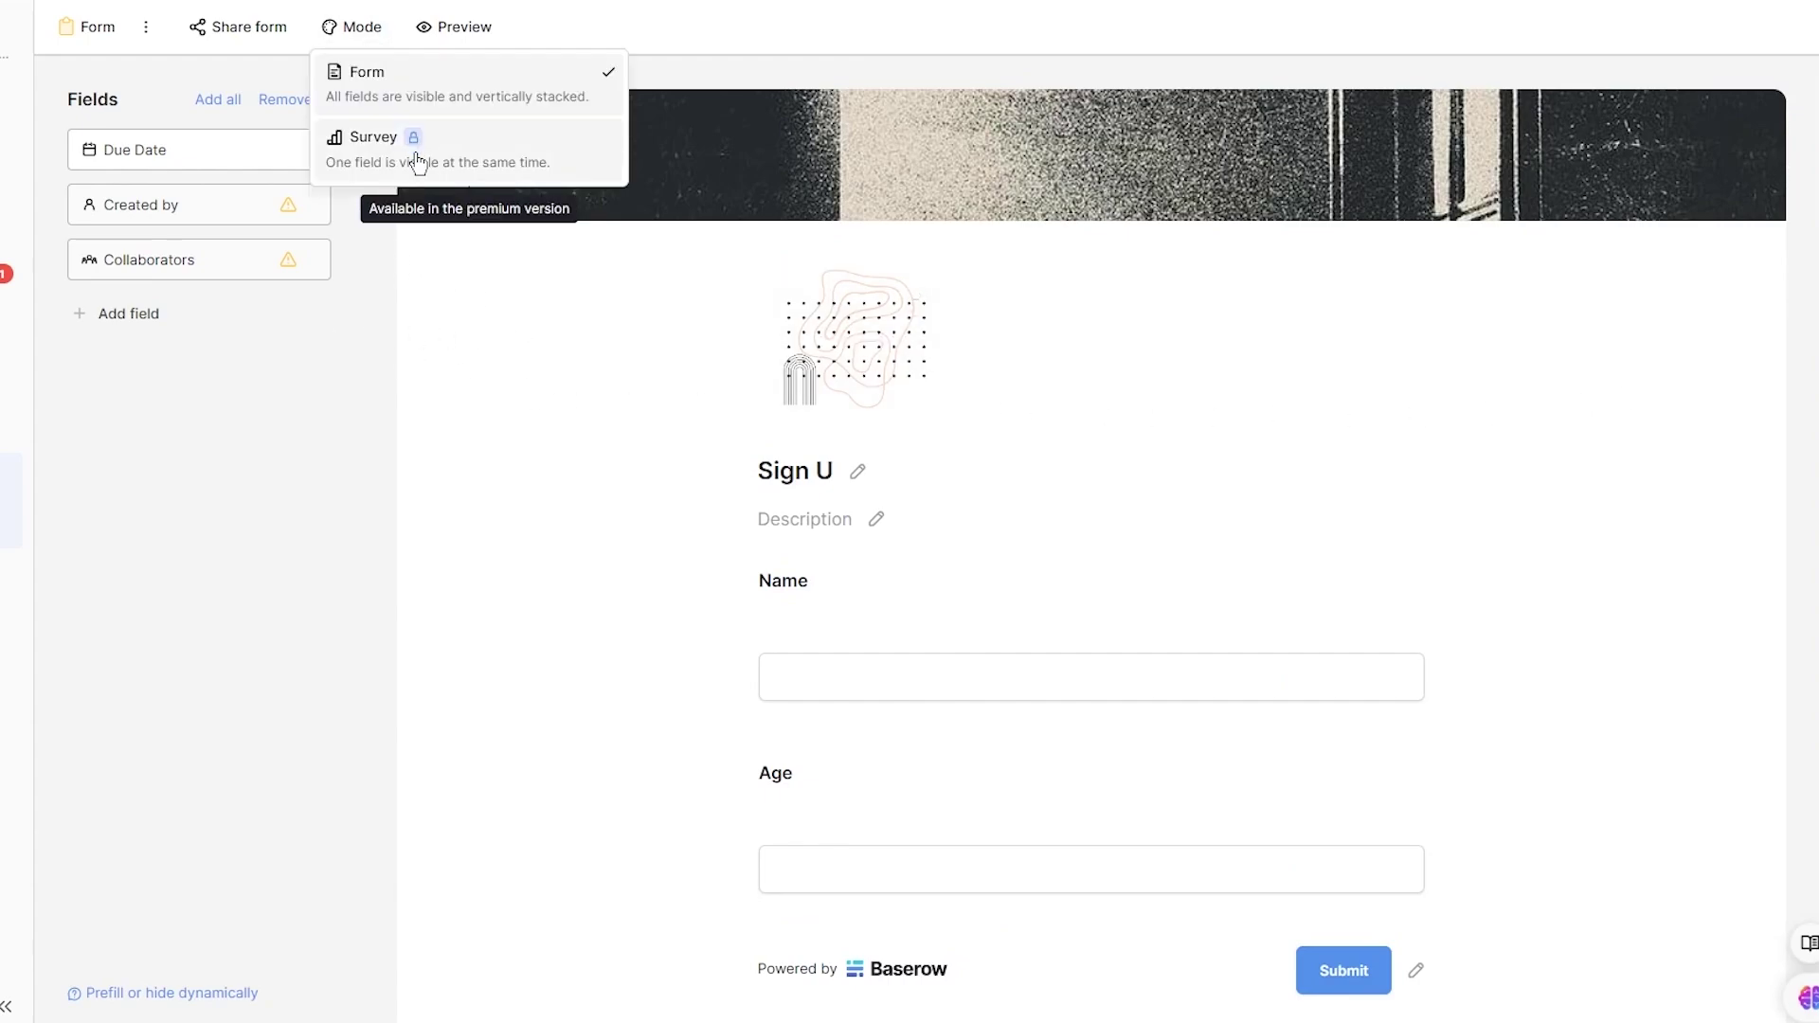
{"action": "left_click", "coordinate": [566, 15]}
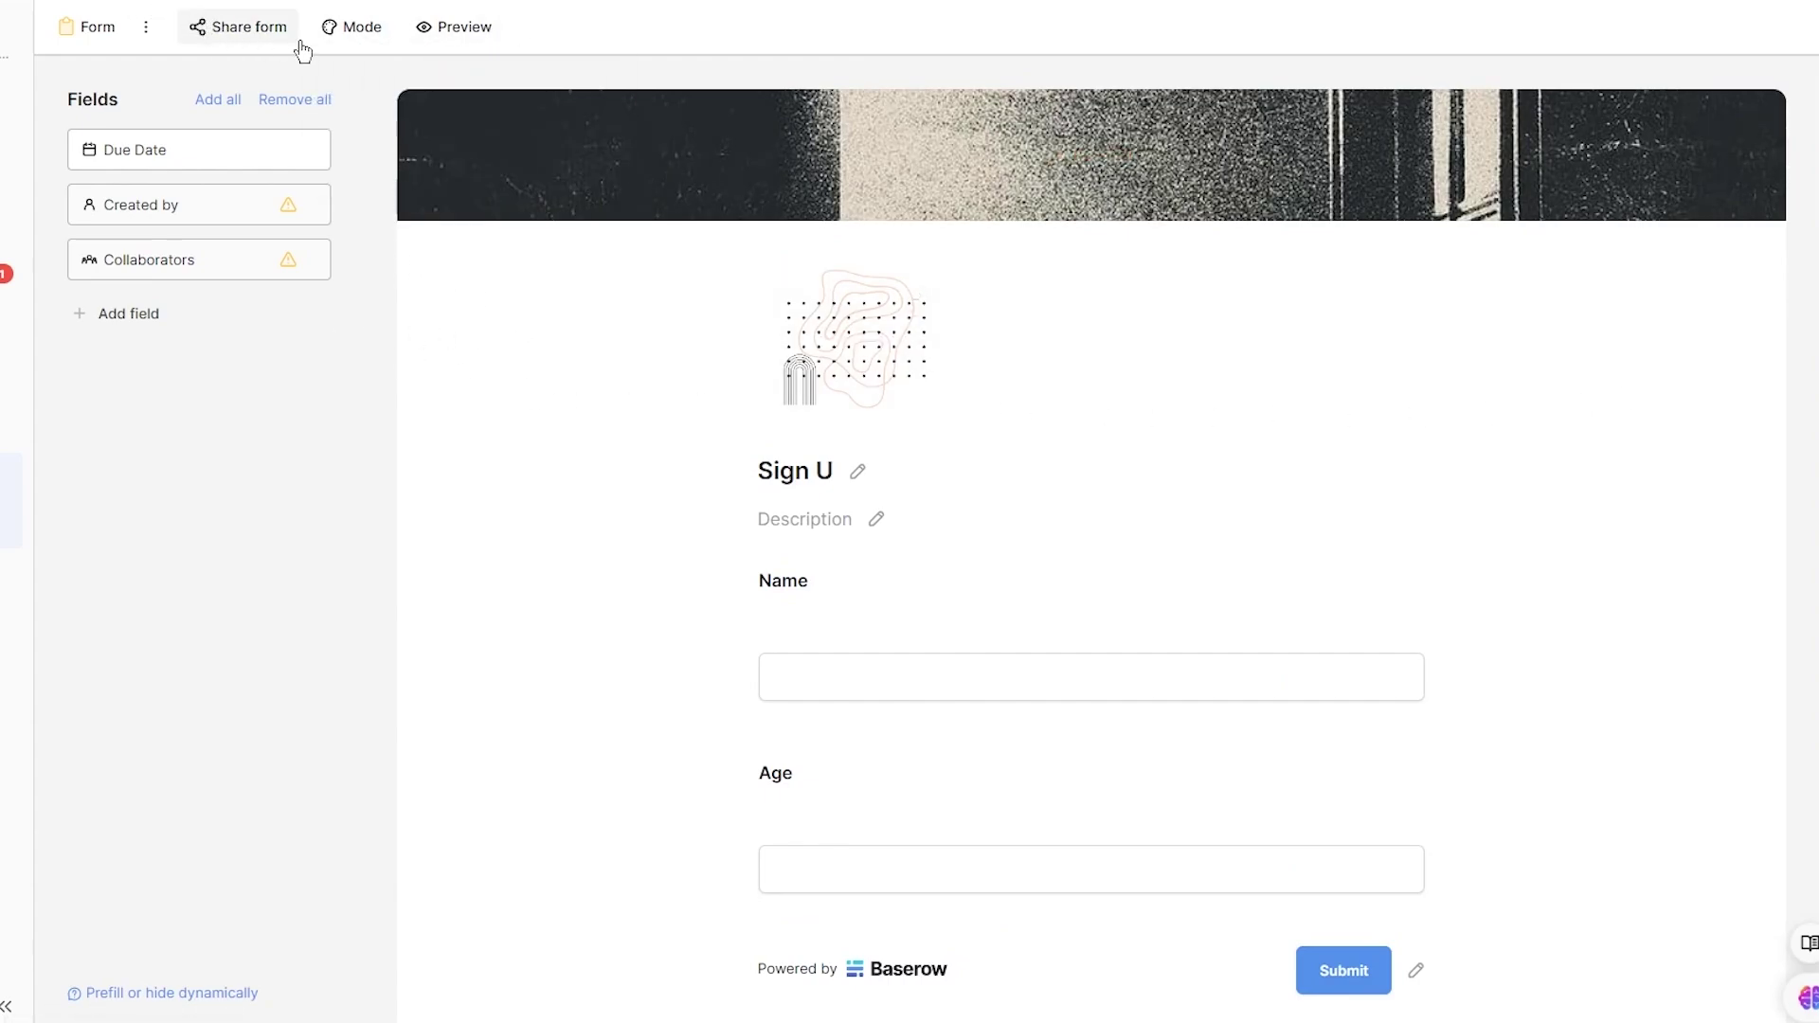
{"action": "left_click", "coordinate": [431, 29]}
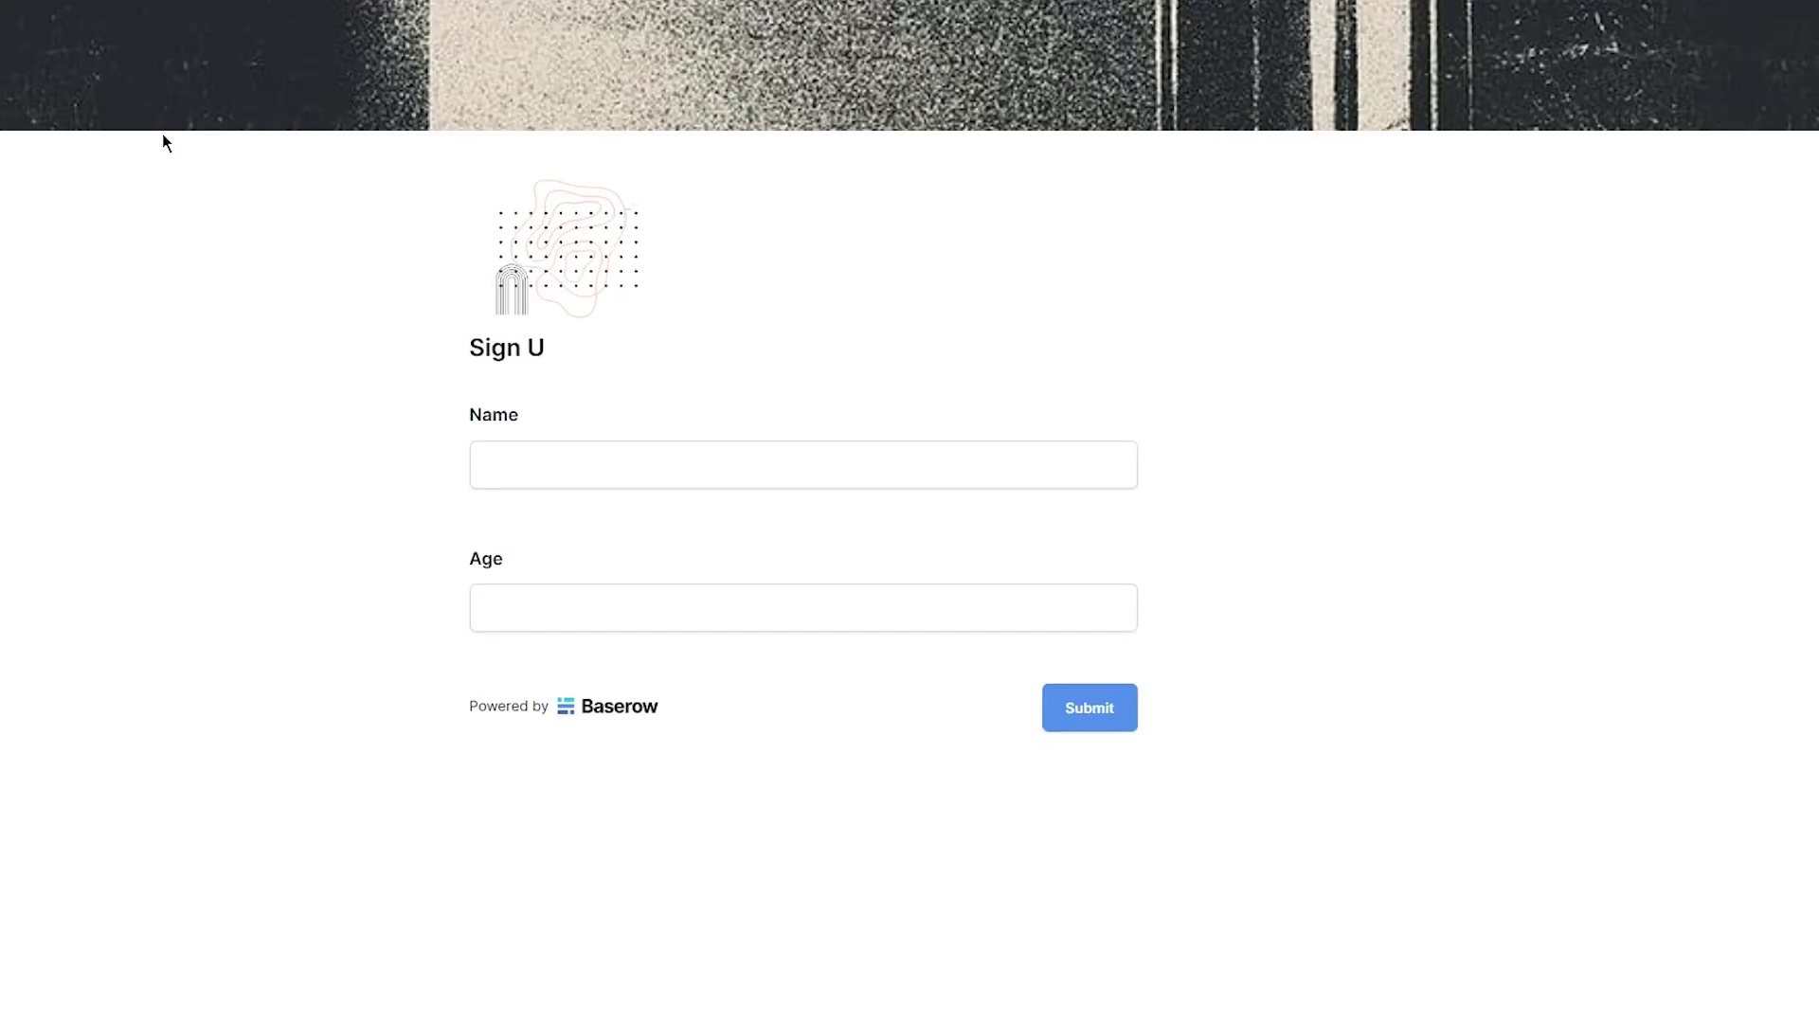
{"action": "left_click", "coordinate": [619, 465]}
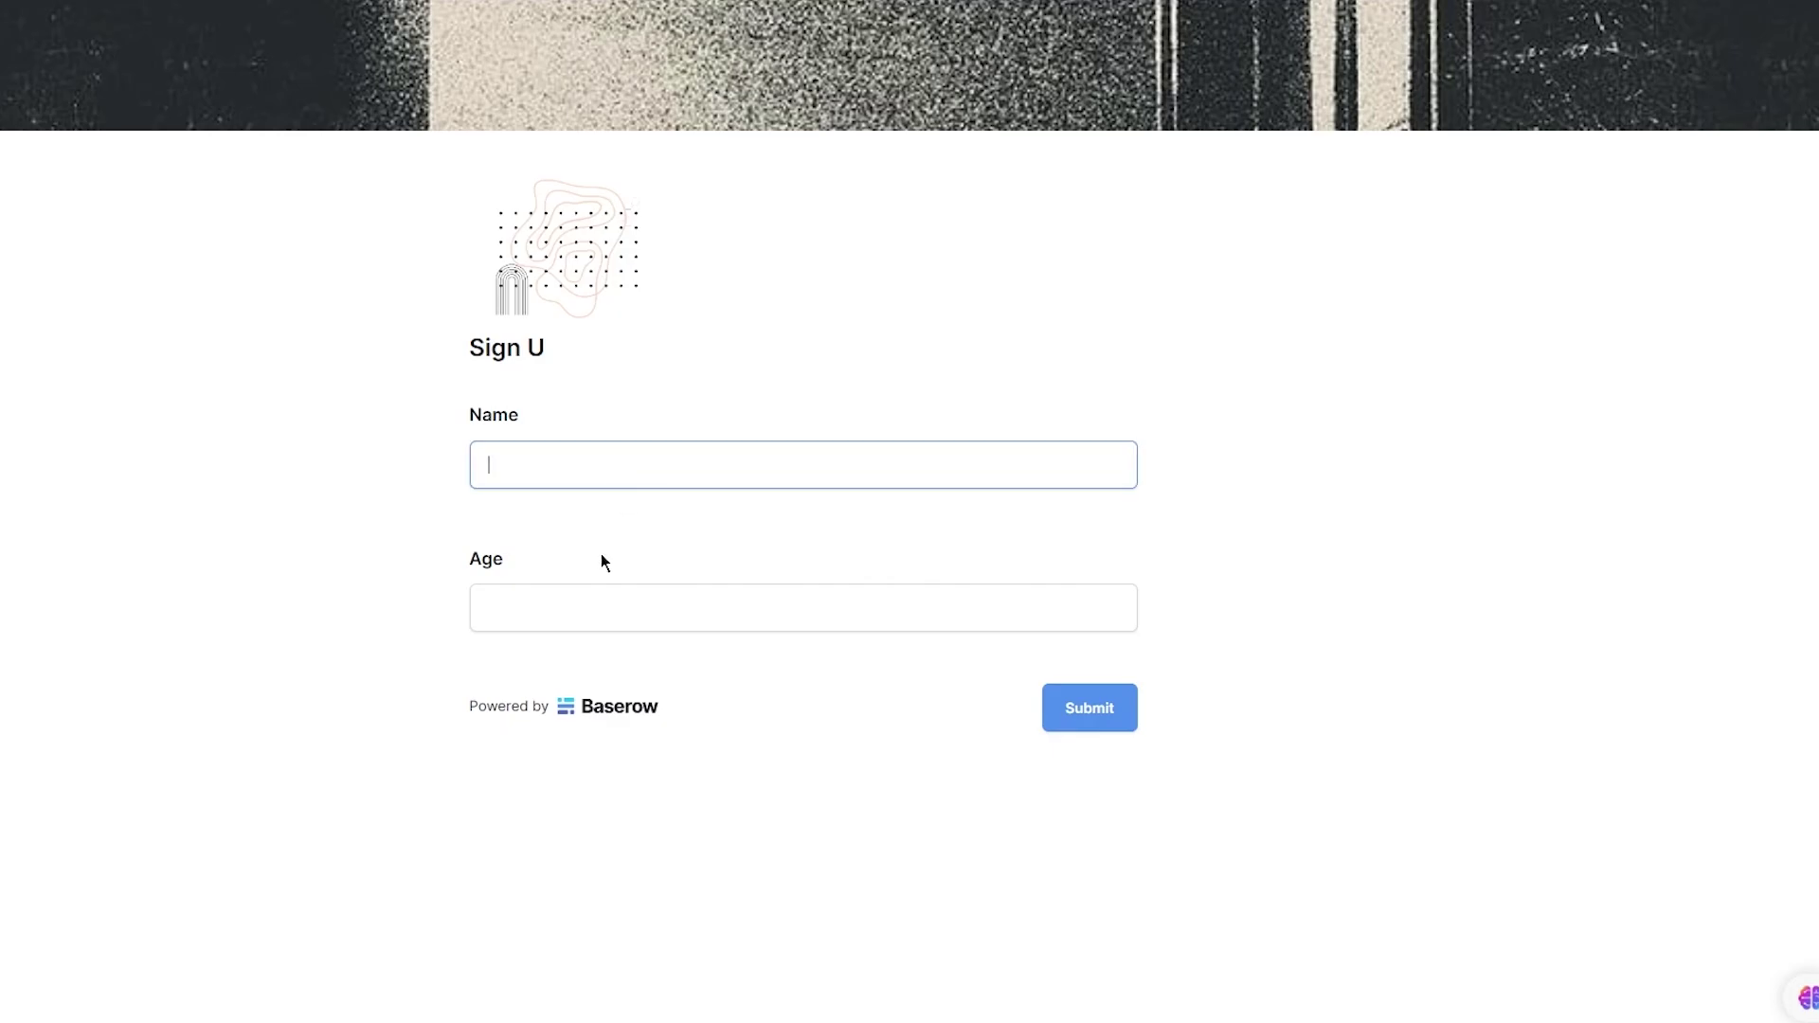
{"action": "left_click", "coordinate": [535, 616]}
{"action": "left_click", "coordinate": [1068, 758]}
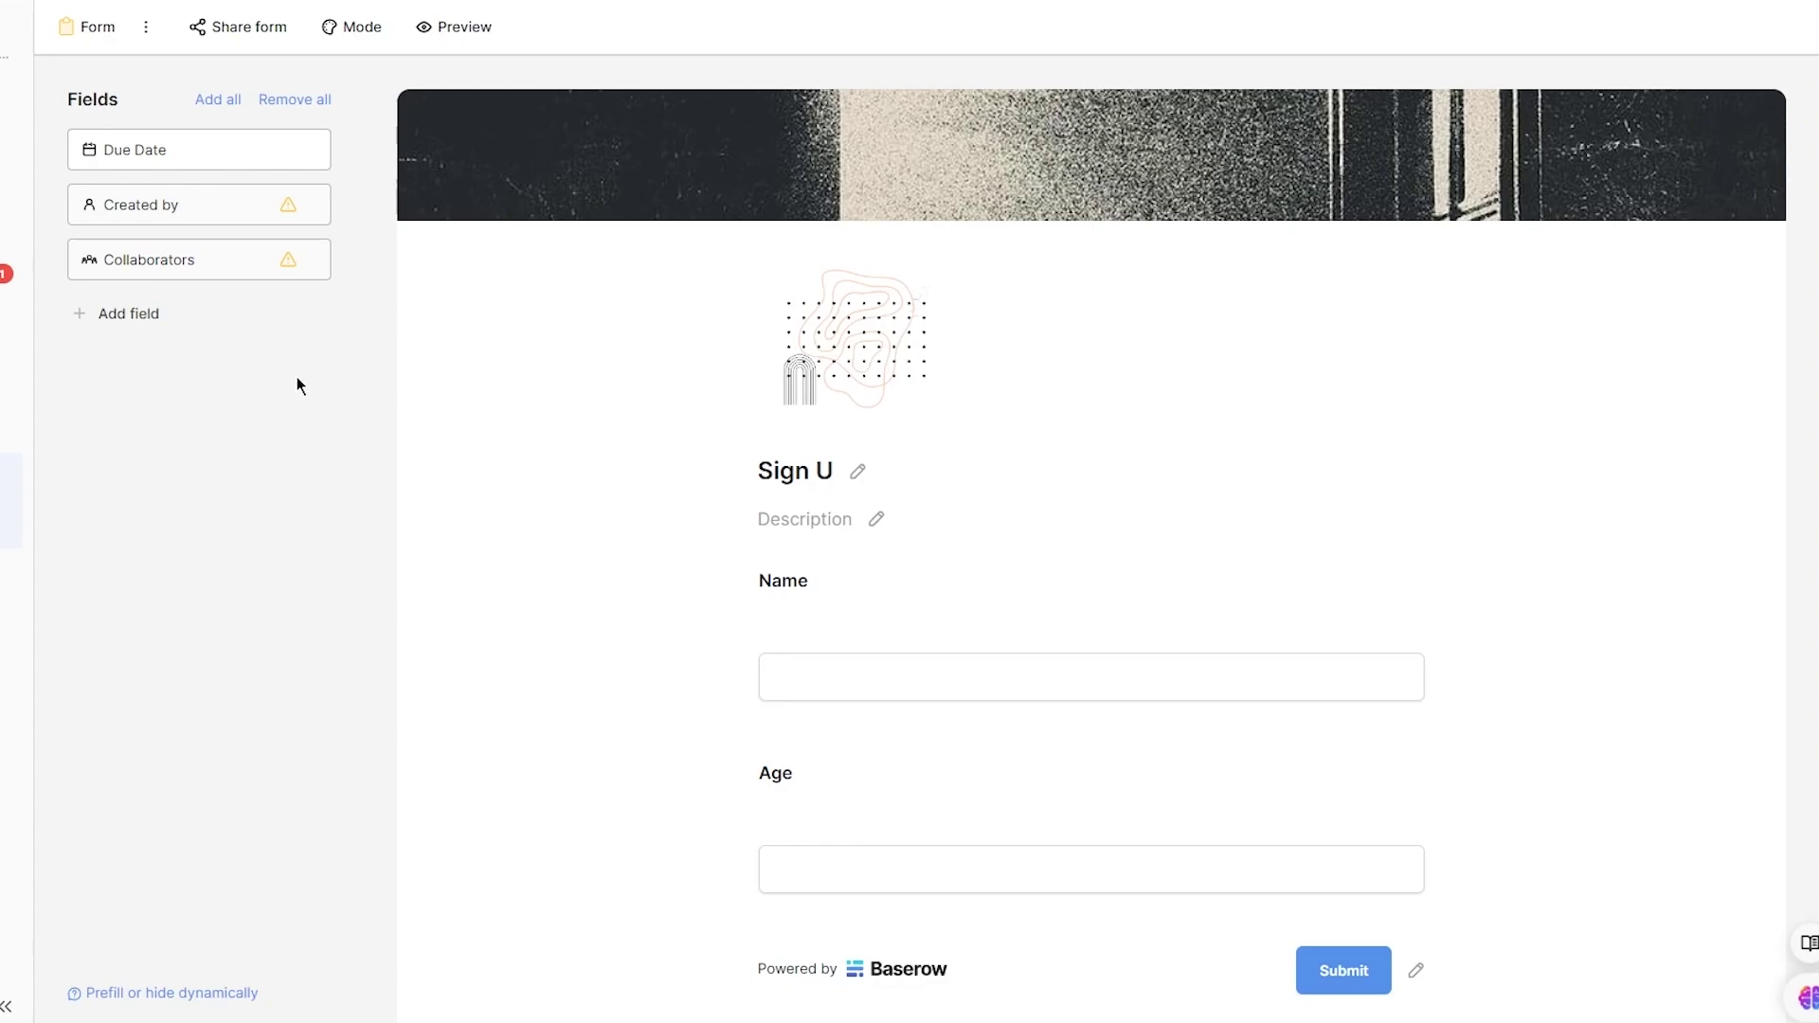
{"action": "left_click", "coordinate": [97, 28]}
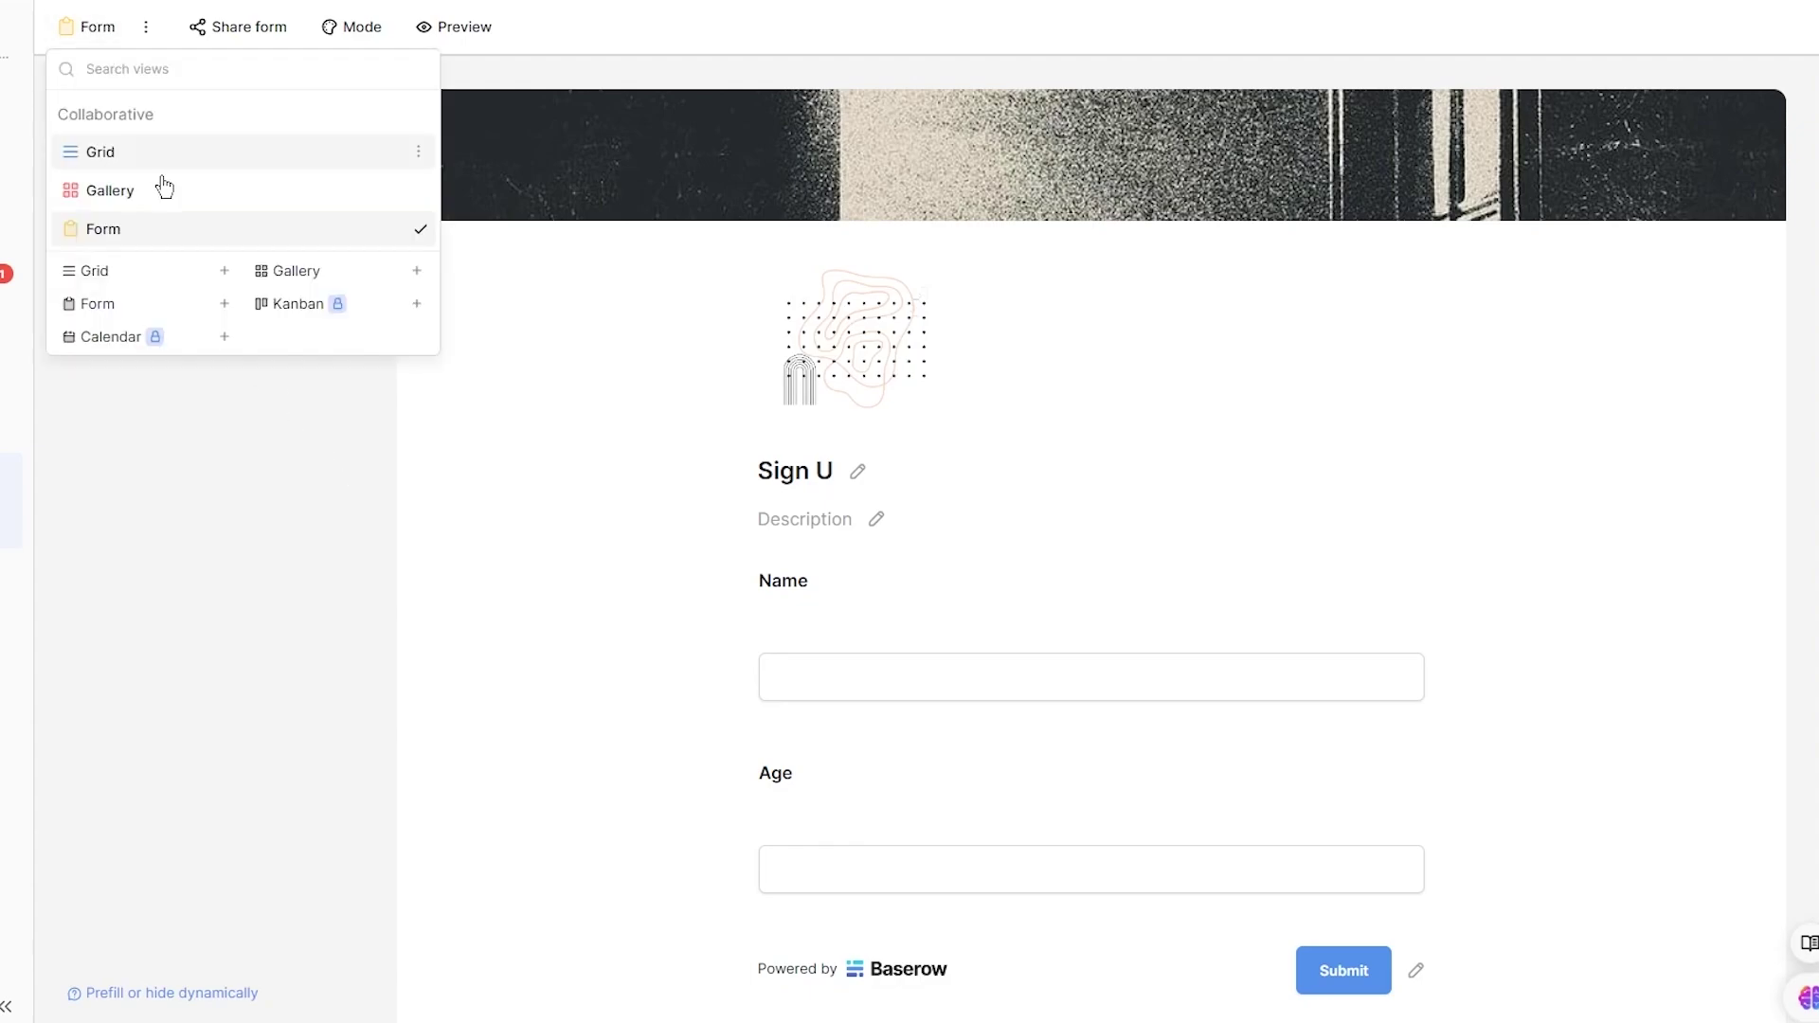
Switch back to the Projects grid view, now showing the new Age column
{"action": "left_click", "coordinate": [100, 165]}
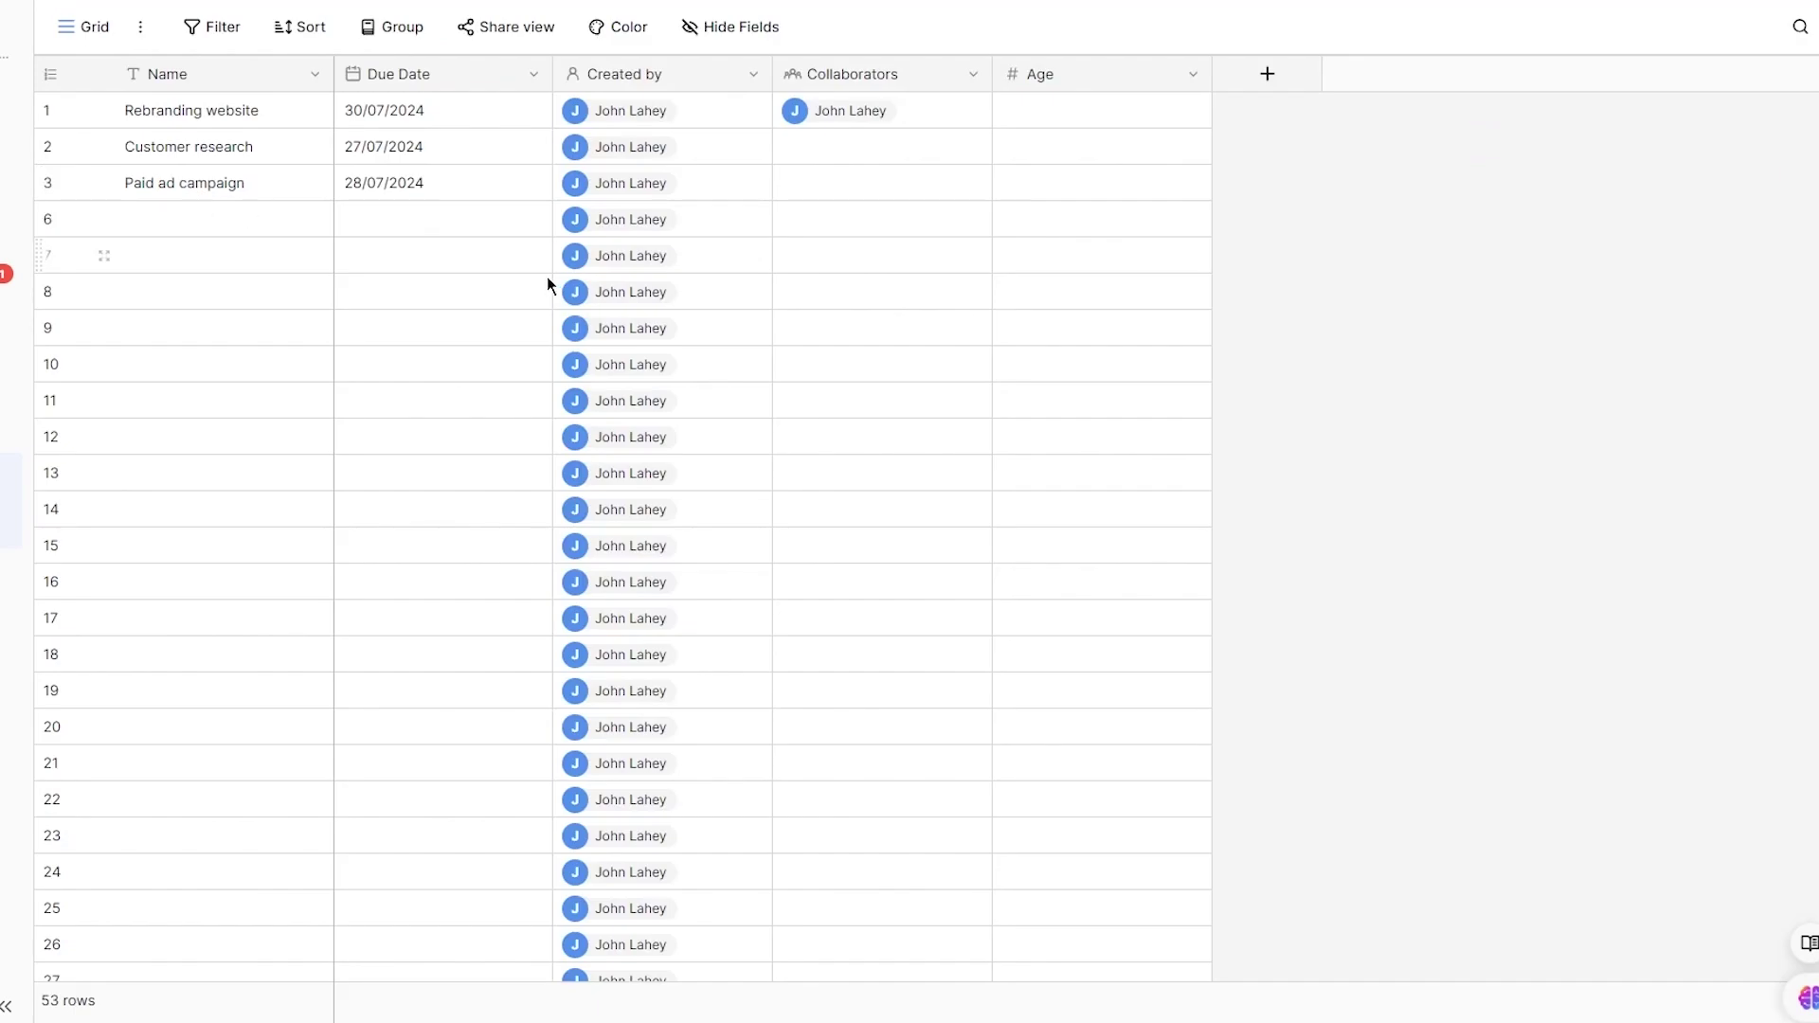
{"action": "scroll", "coordinate": [304, 173], "scroll_direction": "down", "scroll_amount": 10}
{"action": "scroll", "coordinate": [606, 249], "scroll_direction": "up", "scroll_amount": 15}
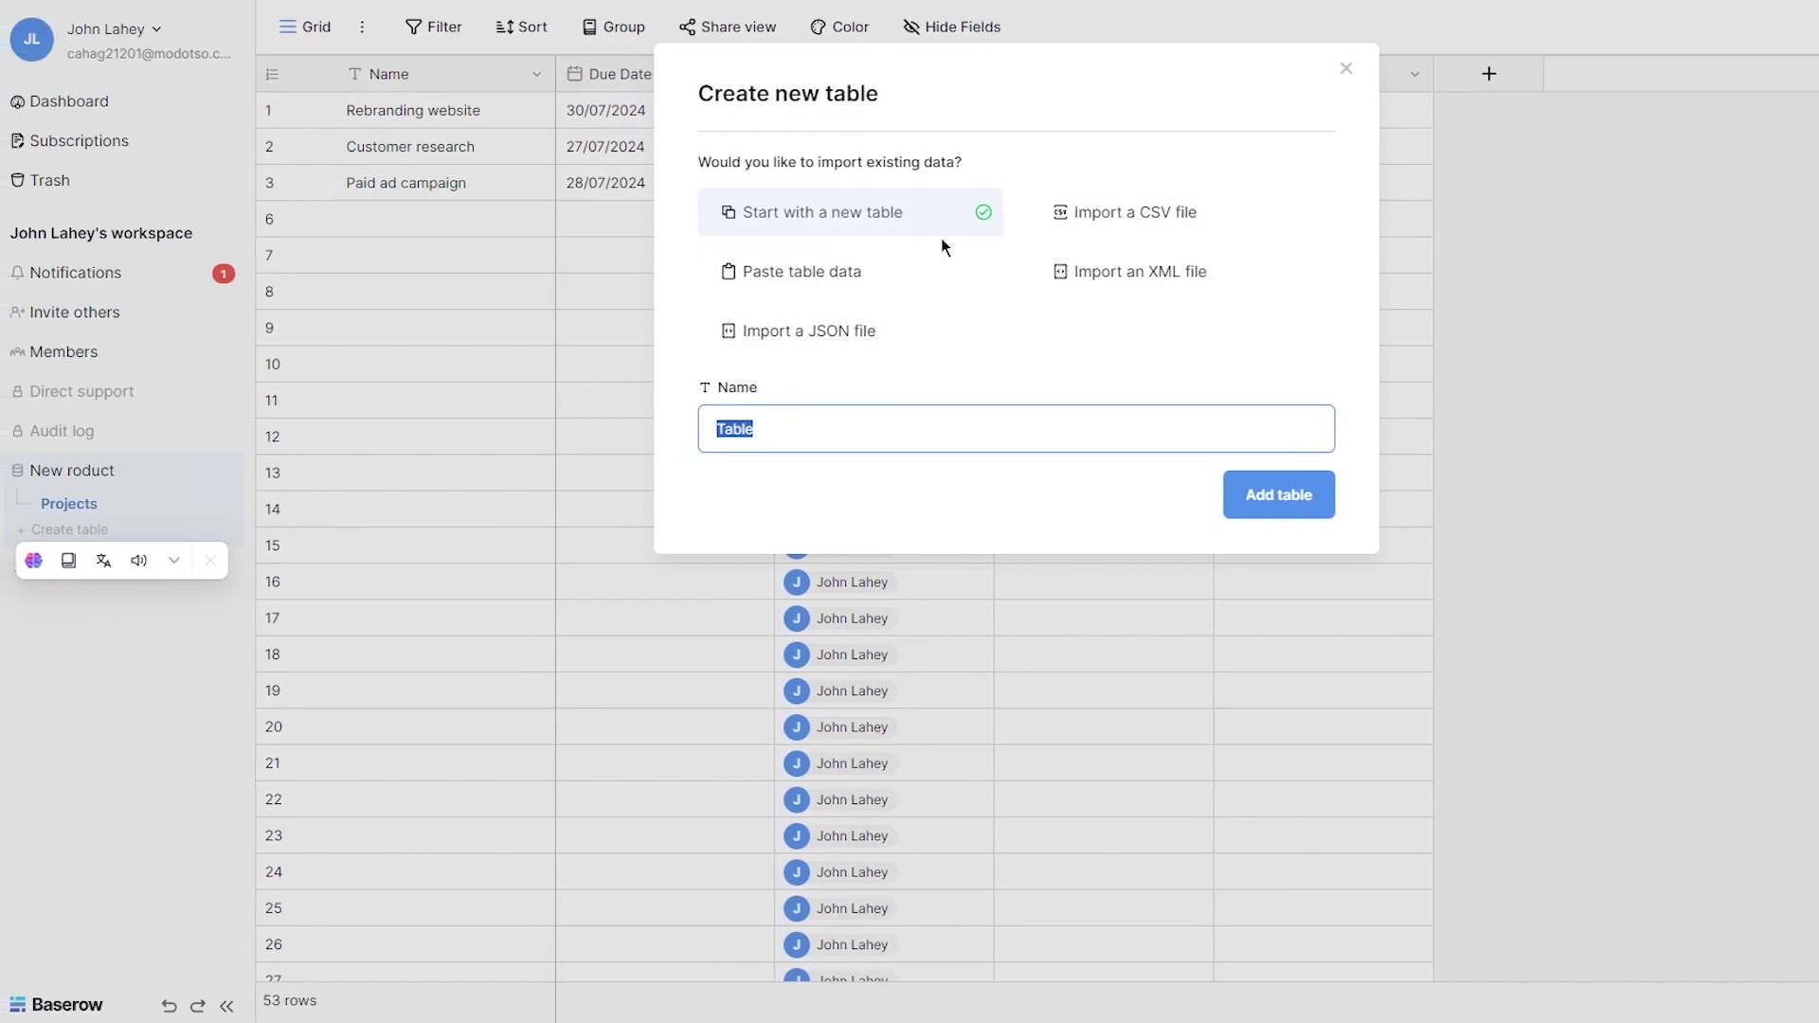
Import 50-contacts.csv as a new table named Table
{"action": "left_click", "coordinate": [1105, 212]}
{"action": "left_click", "coordinate": [960, 410]}
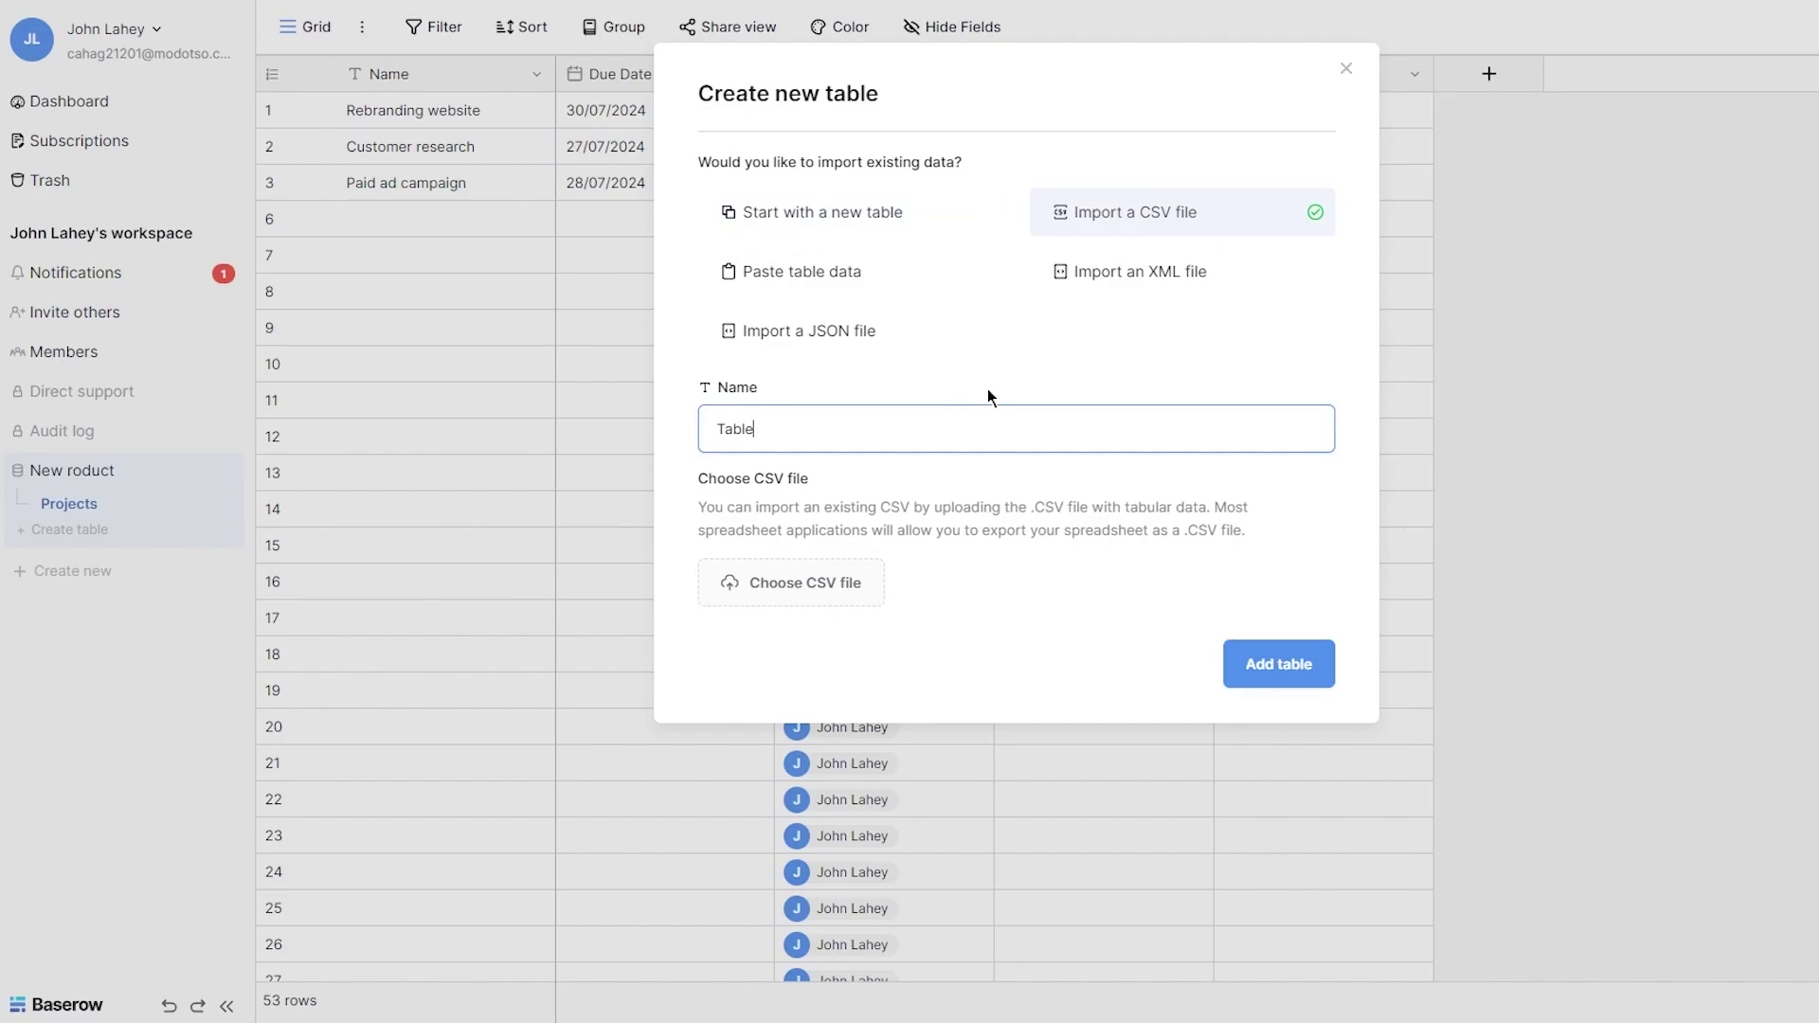
{"action": "left_click", "coordinate": [817, 592]}
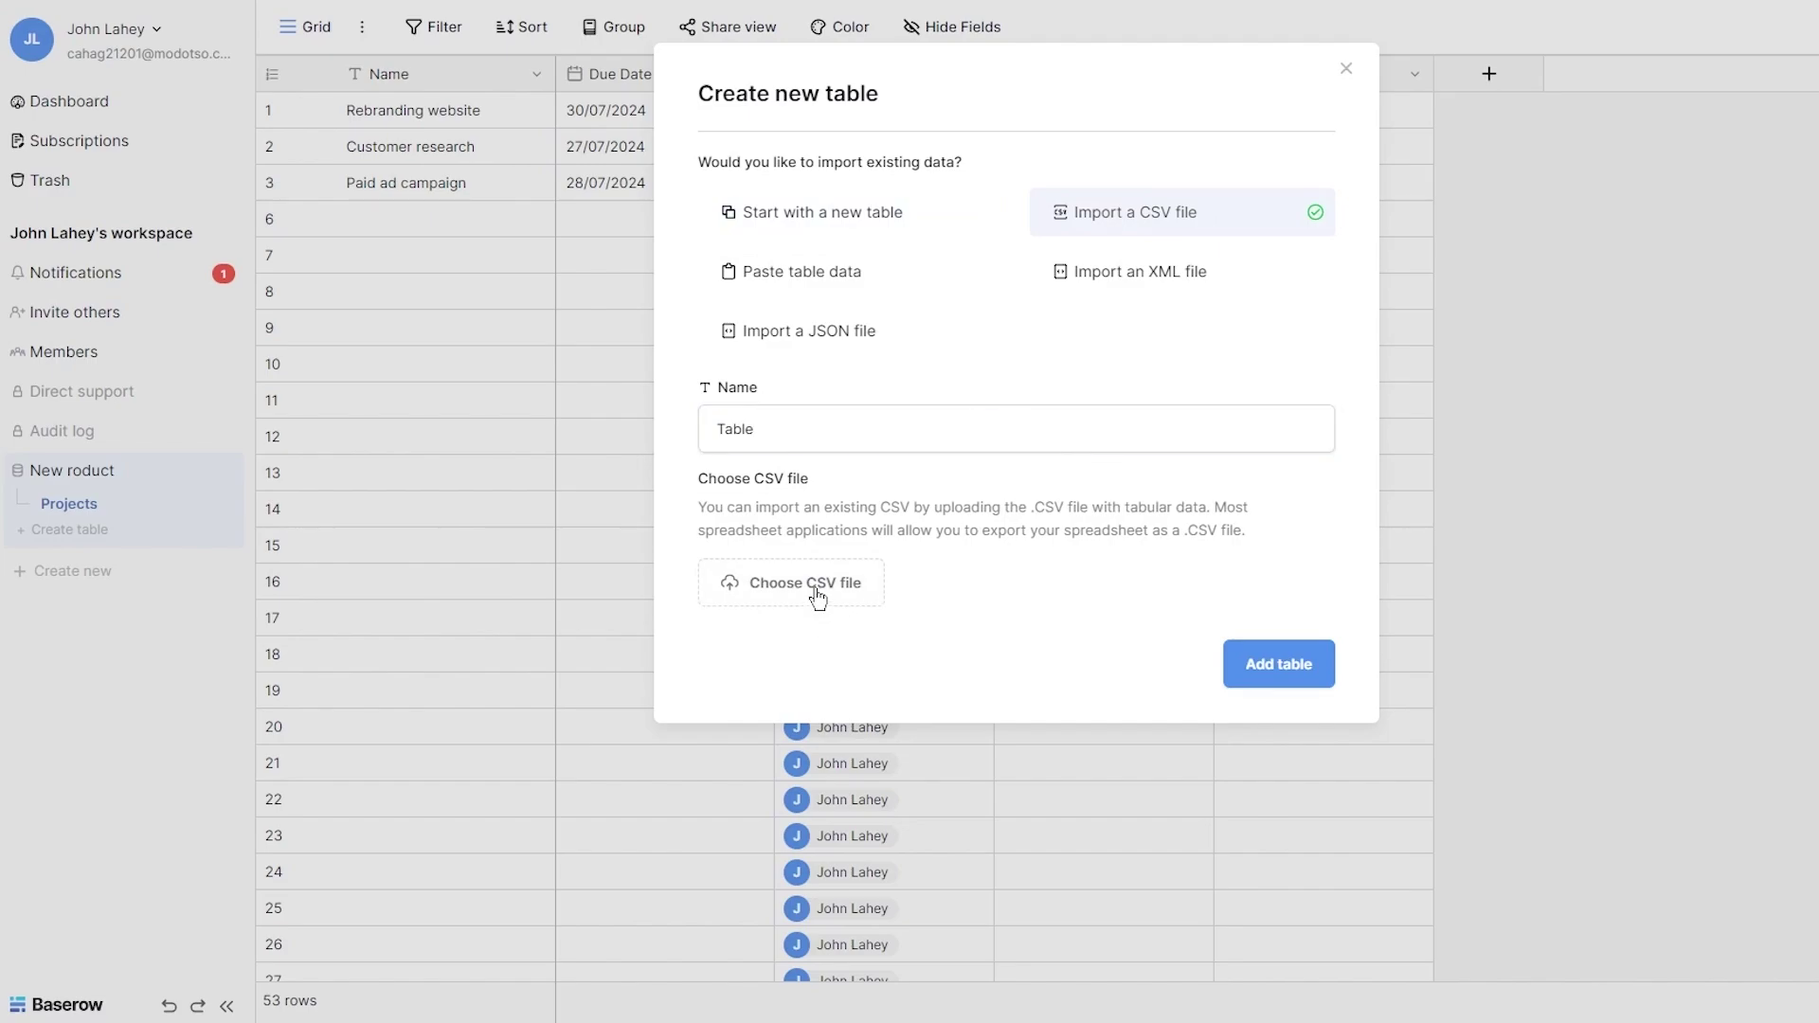
{"action": "double_click", "coordinate": [176, 188]}
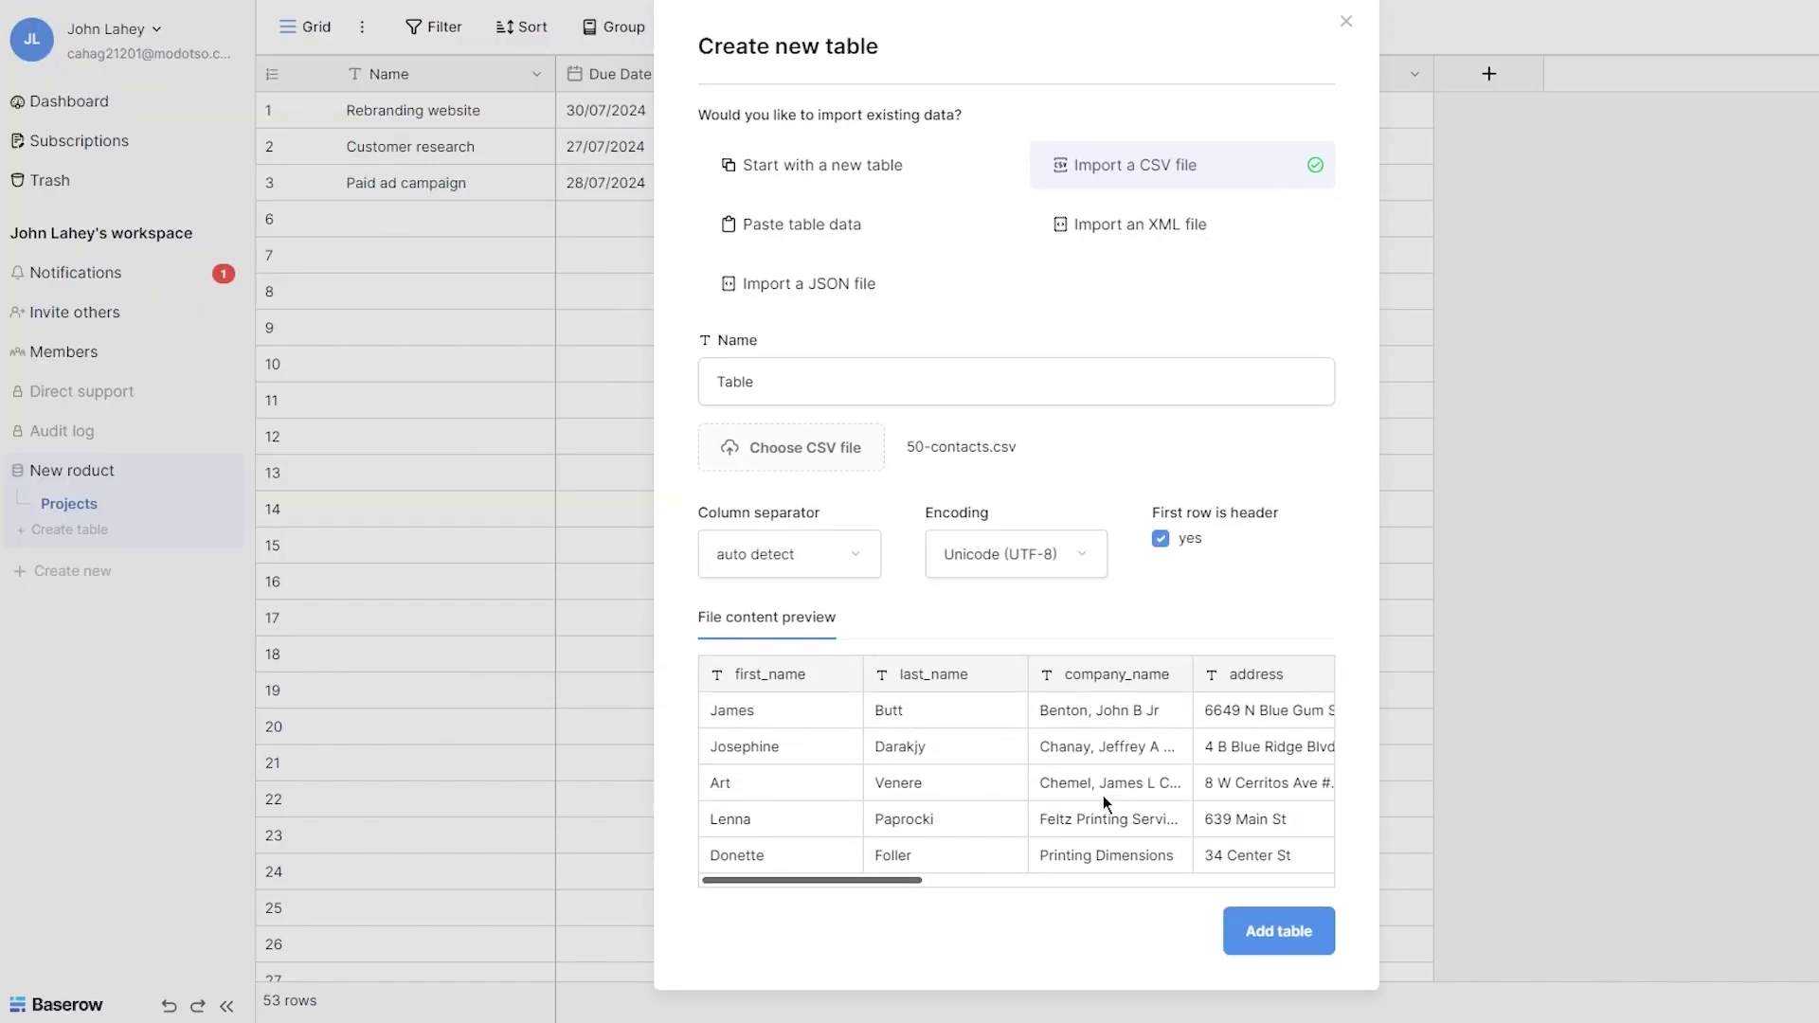
{"action": "left_click", "coordinate": [1312, 996]}
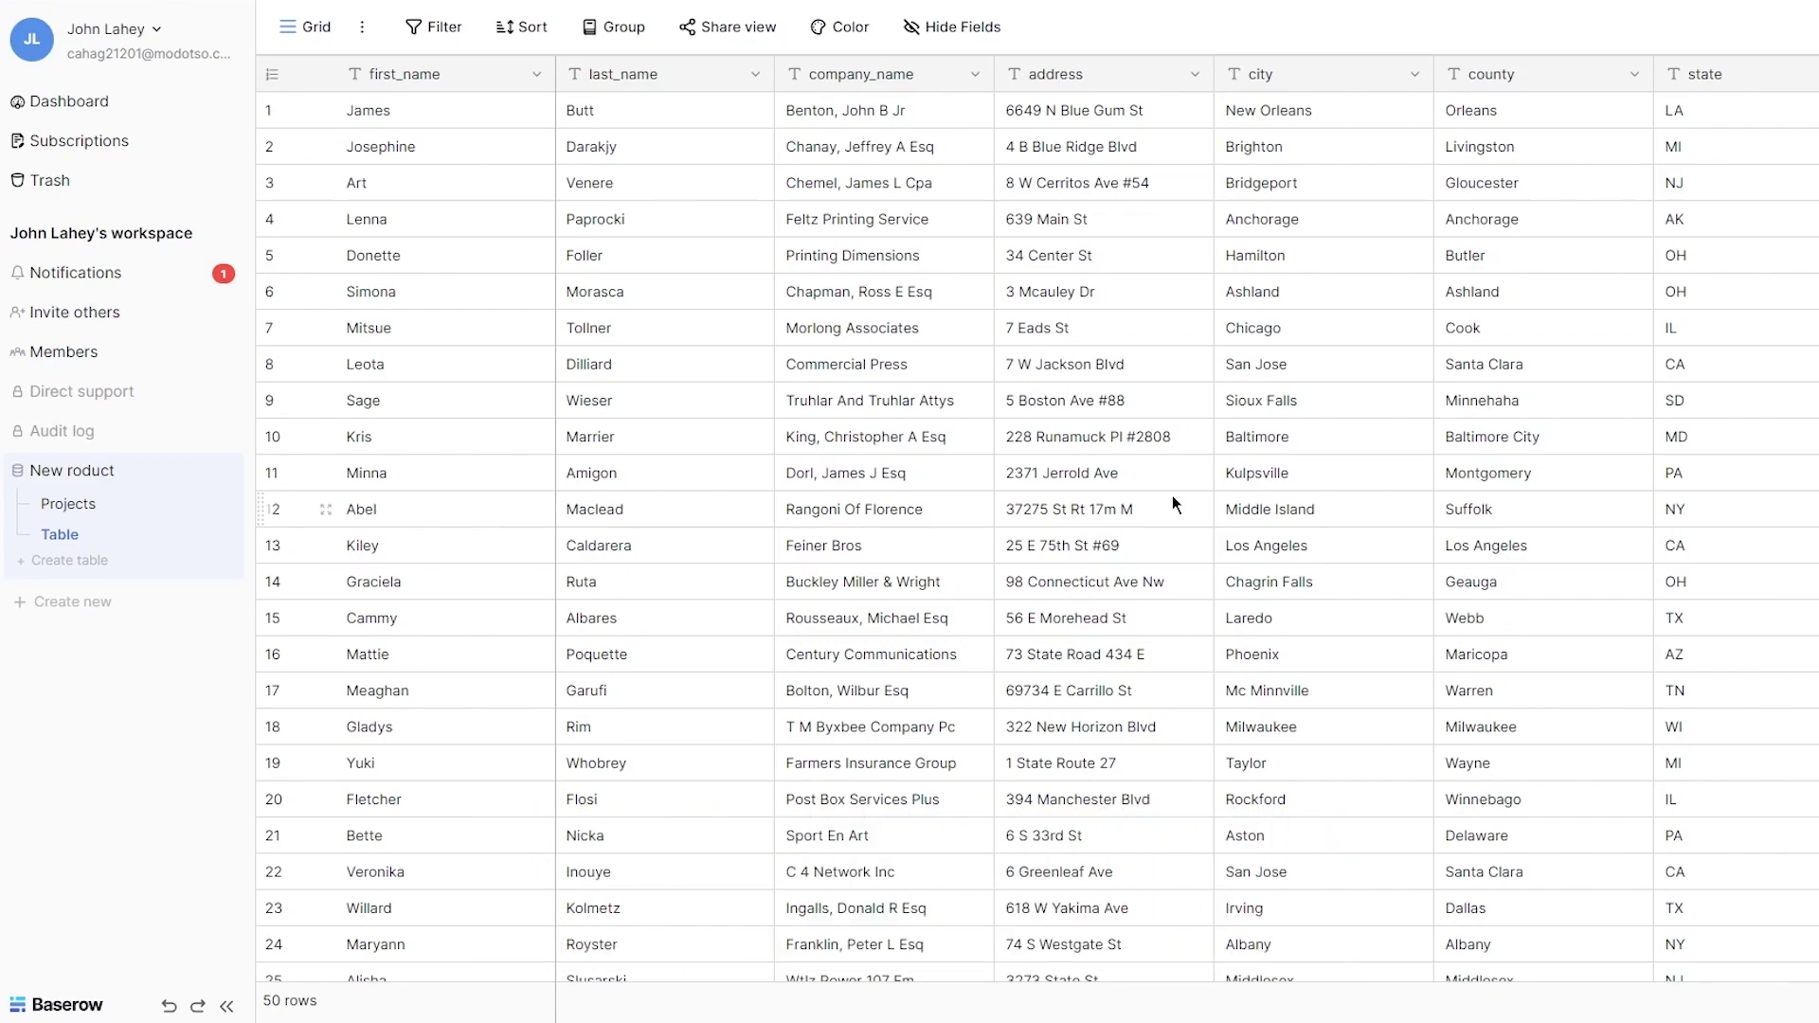
Browse the imported contacts grid, check the Color options, and open the Create new menu
{"action": "scroll", "coordinate": [1167, 430], "scroll_direction": "down", "scroll_amount": 10}
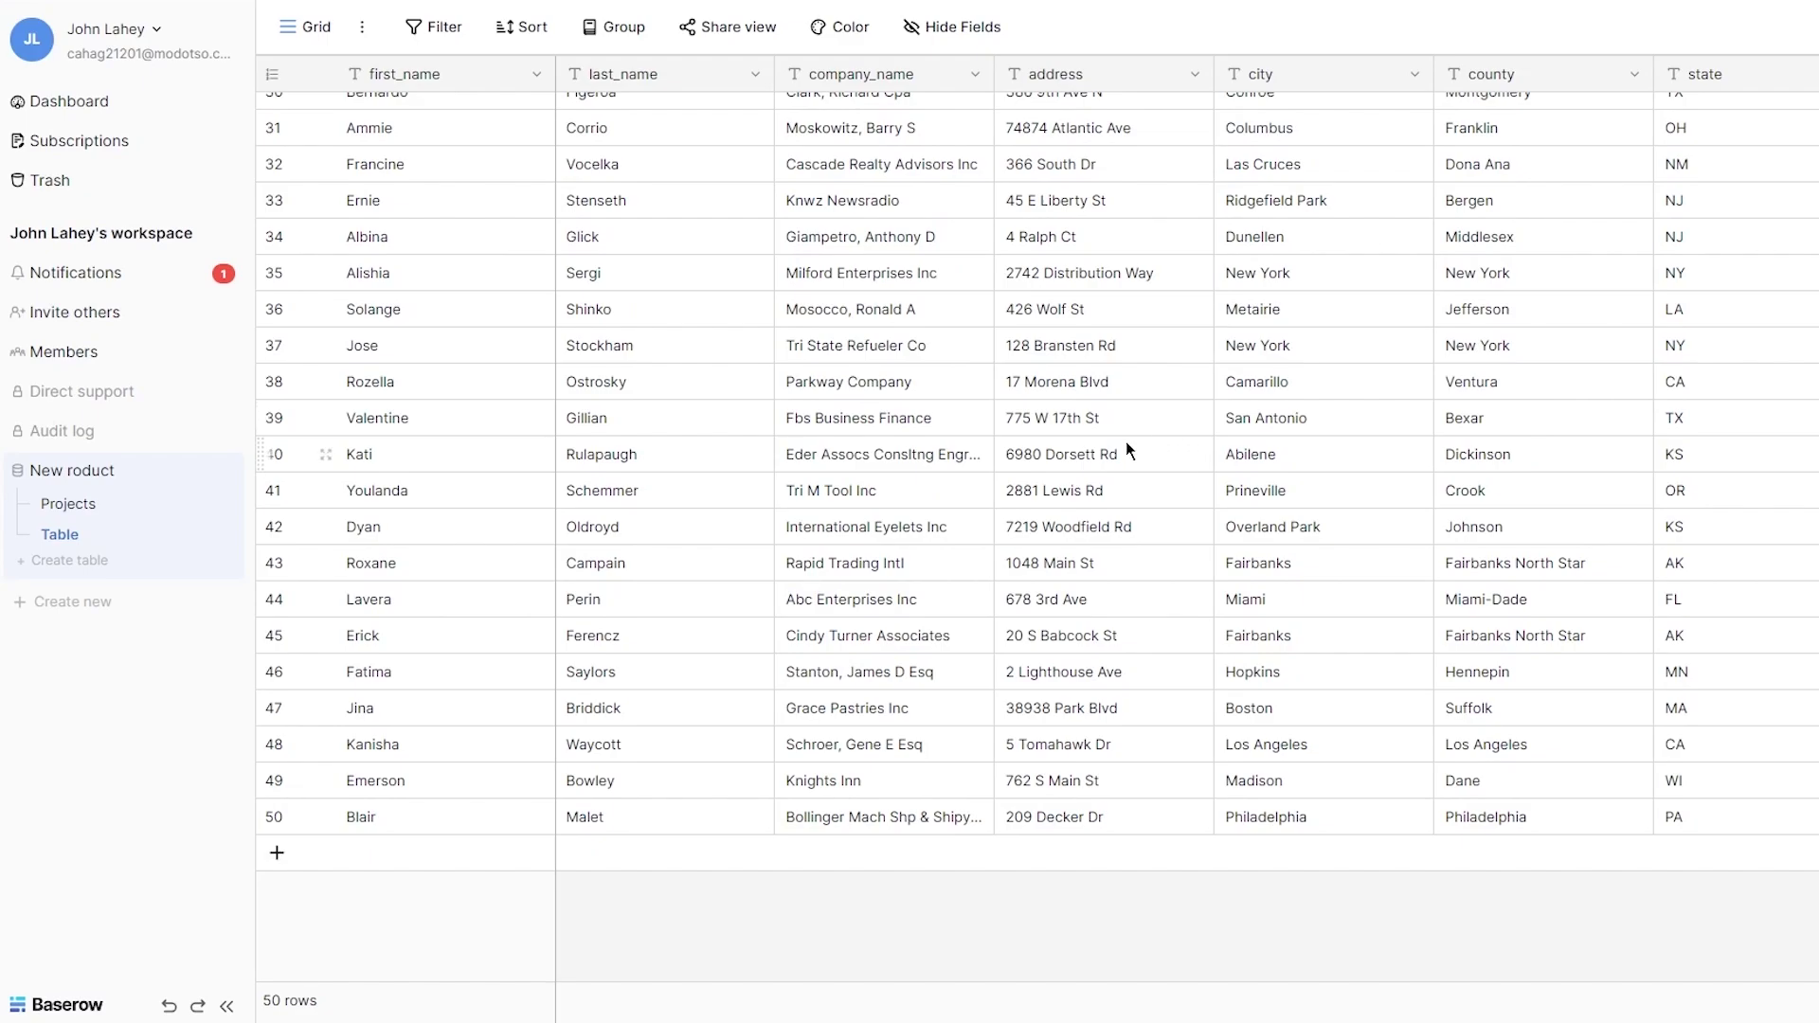
{"action": "scroll", "coordinate": [1126, 440], "scroll_direction": "up", "scroll_amount": 10}
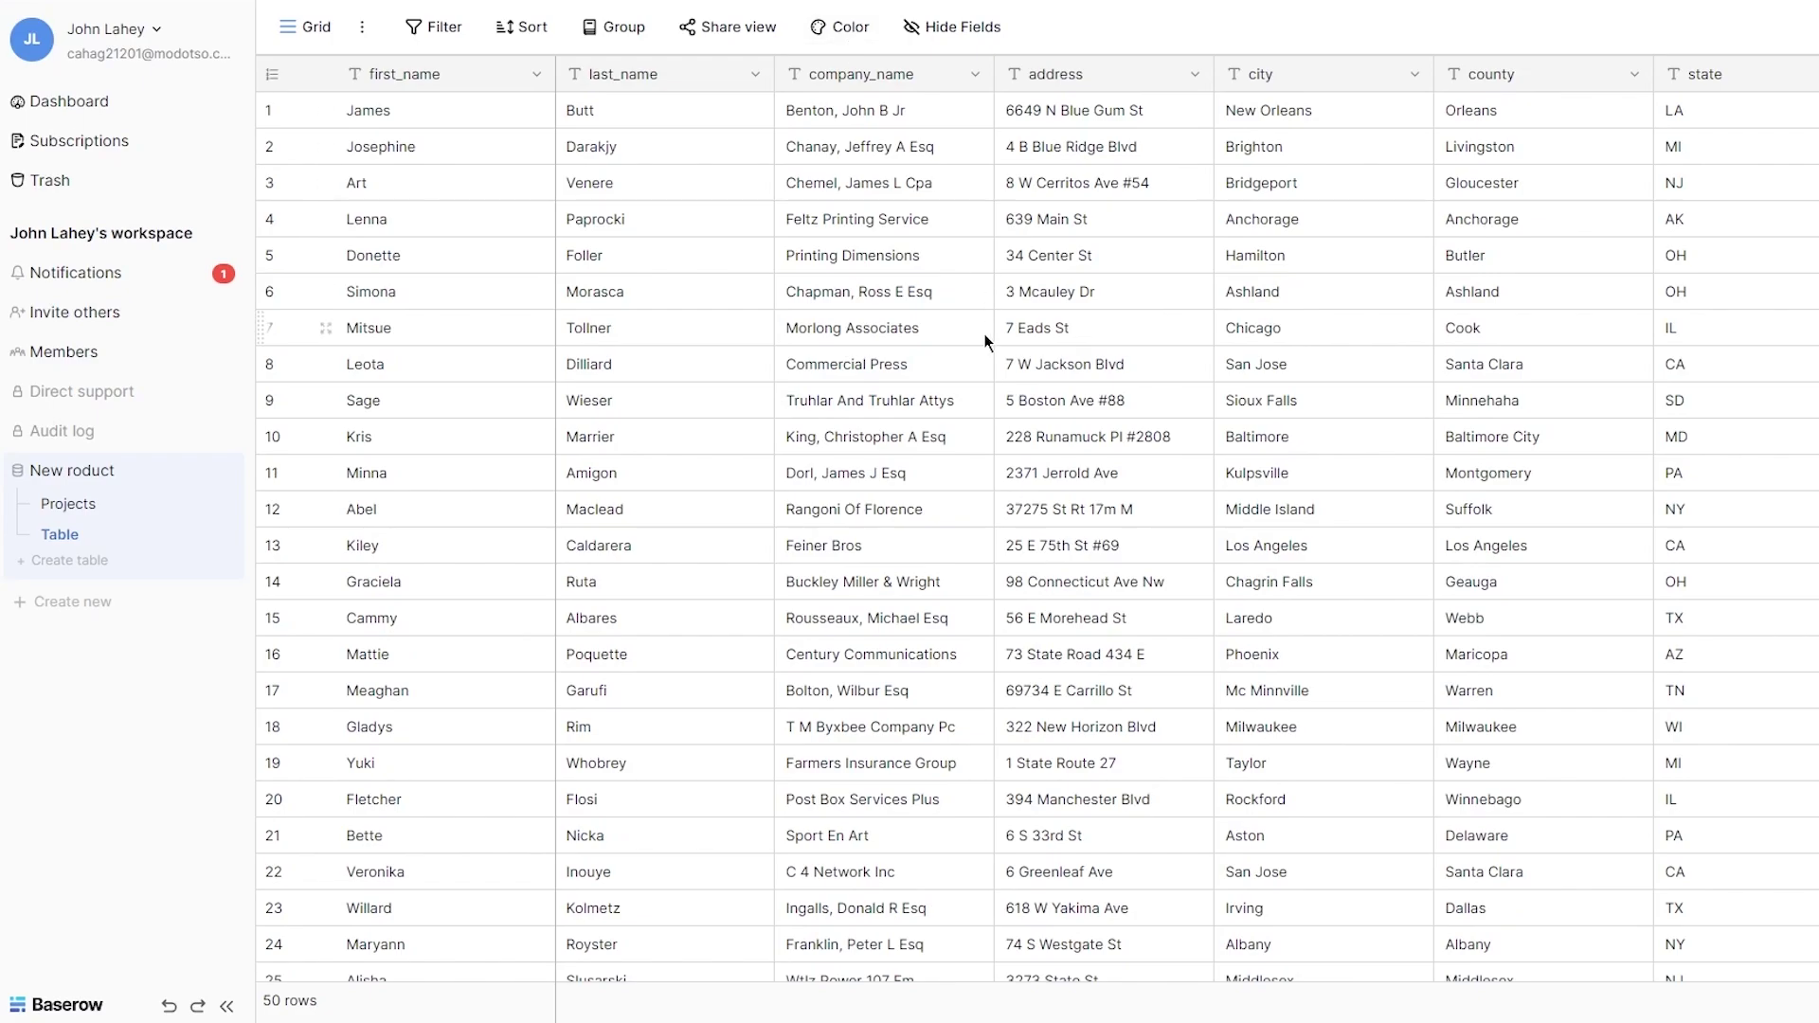
{"action": "scroll", "coordinate": [990, 327], "scroll_direction": "down", "scroll_amount": 10}
{"action": "scroll", "coordinate": [1000, 308], "scroll_direction": "up", "scroll_amount": 10}
{"action": "left_click", "coordinate": [842, 27]}
{"action": "left_click", "coordinate": [1077, 35]}
{"action": "scroll", "coordinate": [560, 356], "scroll_direction": "down", "scroll_amount": 10}
{"action": "scroll", "coordinate": [568, 350], "scroll_direction": "up", "scroll_amount": 10}
{"action": "scroll", "coordinate": [1072, 464], "scroll_direction": "down", "scroll_amount": 5}
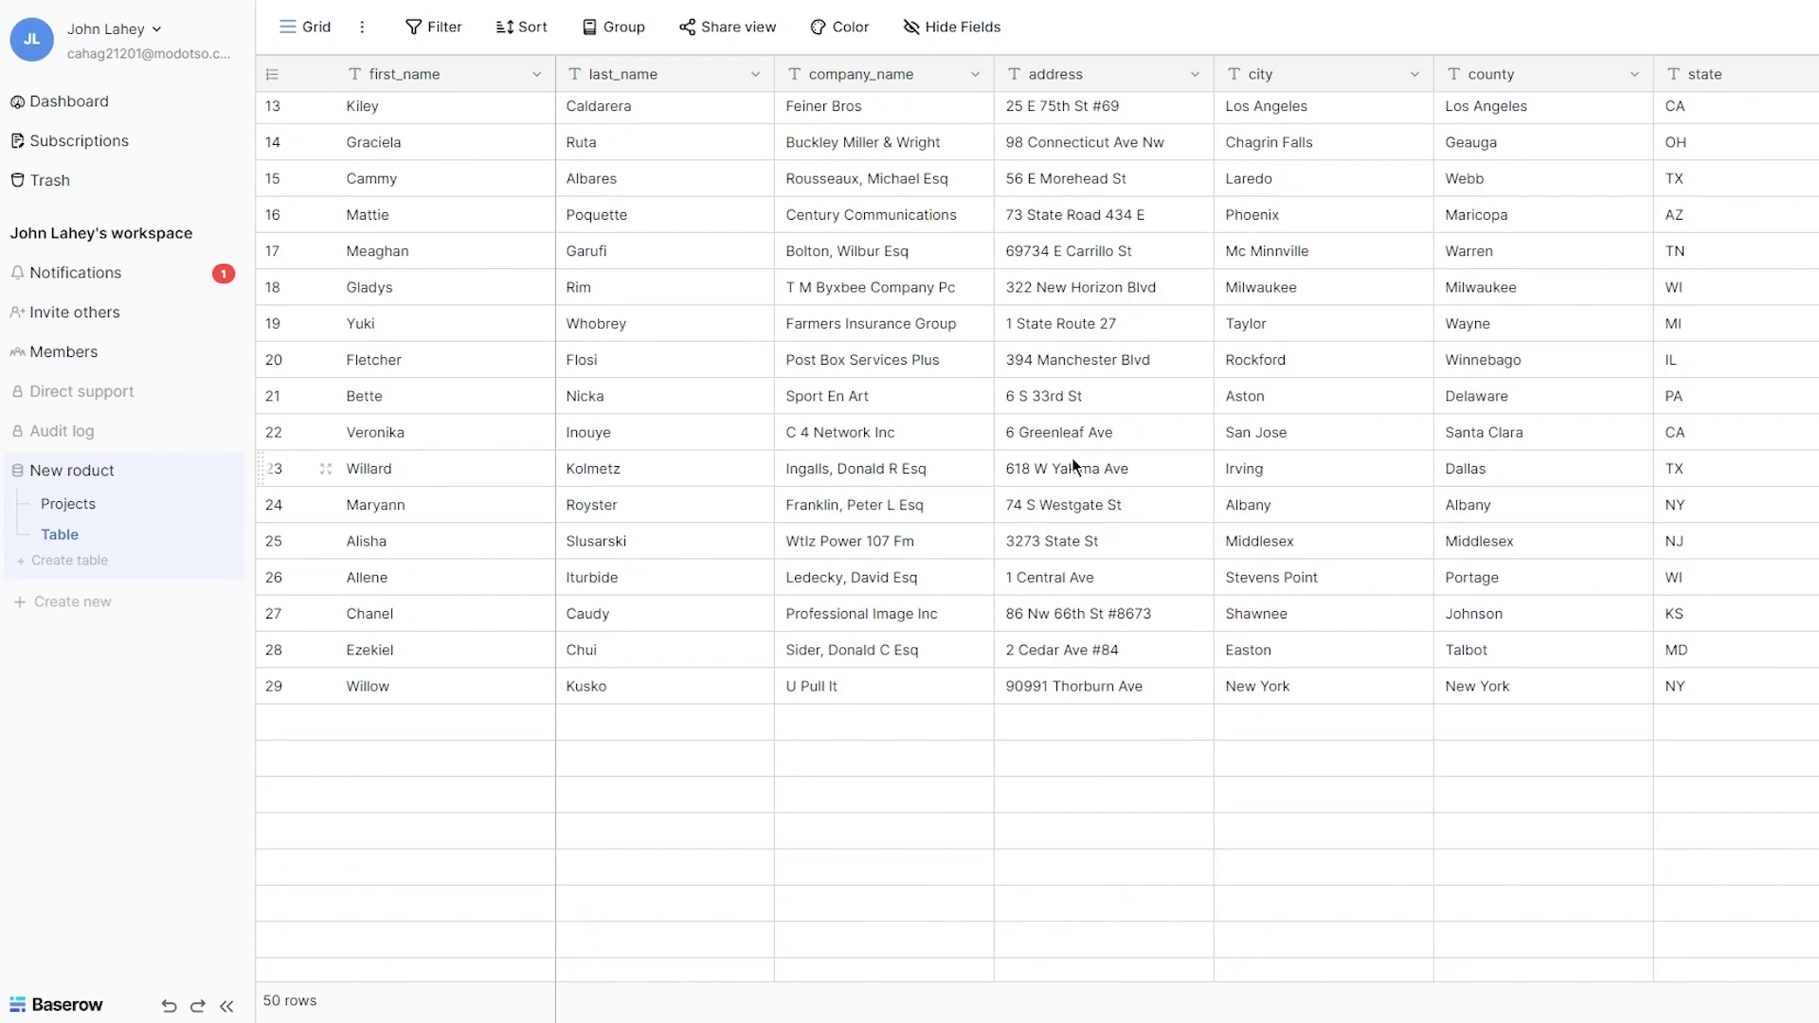
{"action": "scroll", "coordinate": [1071, 464], "scroll_direction": "up", "scroll_amount": 5}
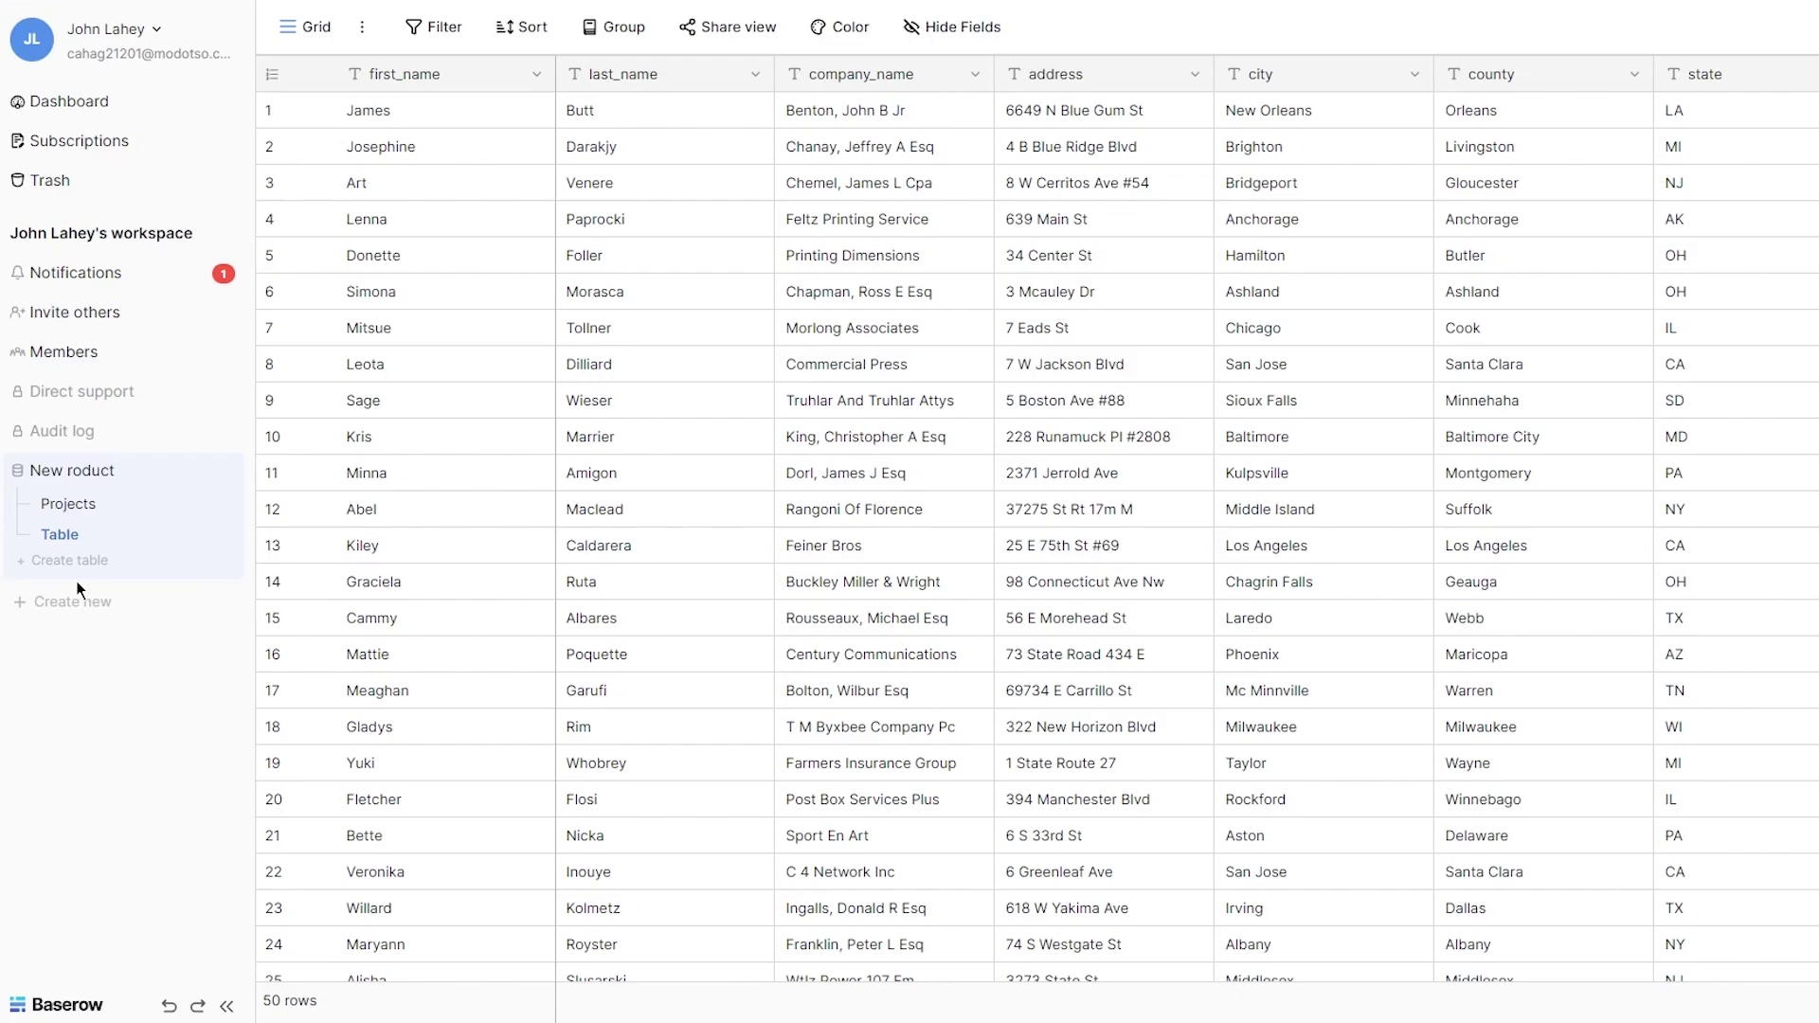
{"action": "left_click", "coordinate": [37, 605]}
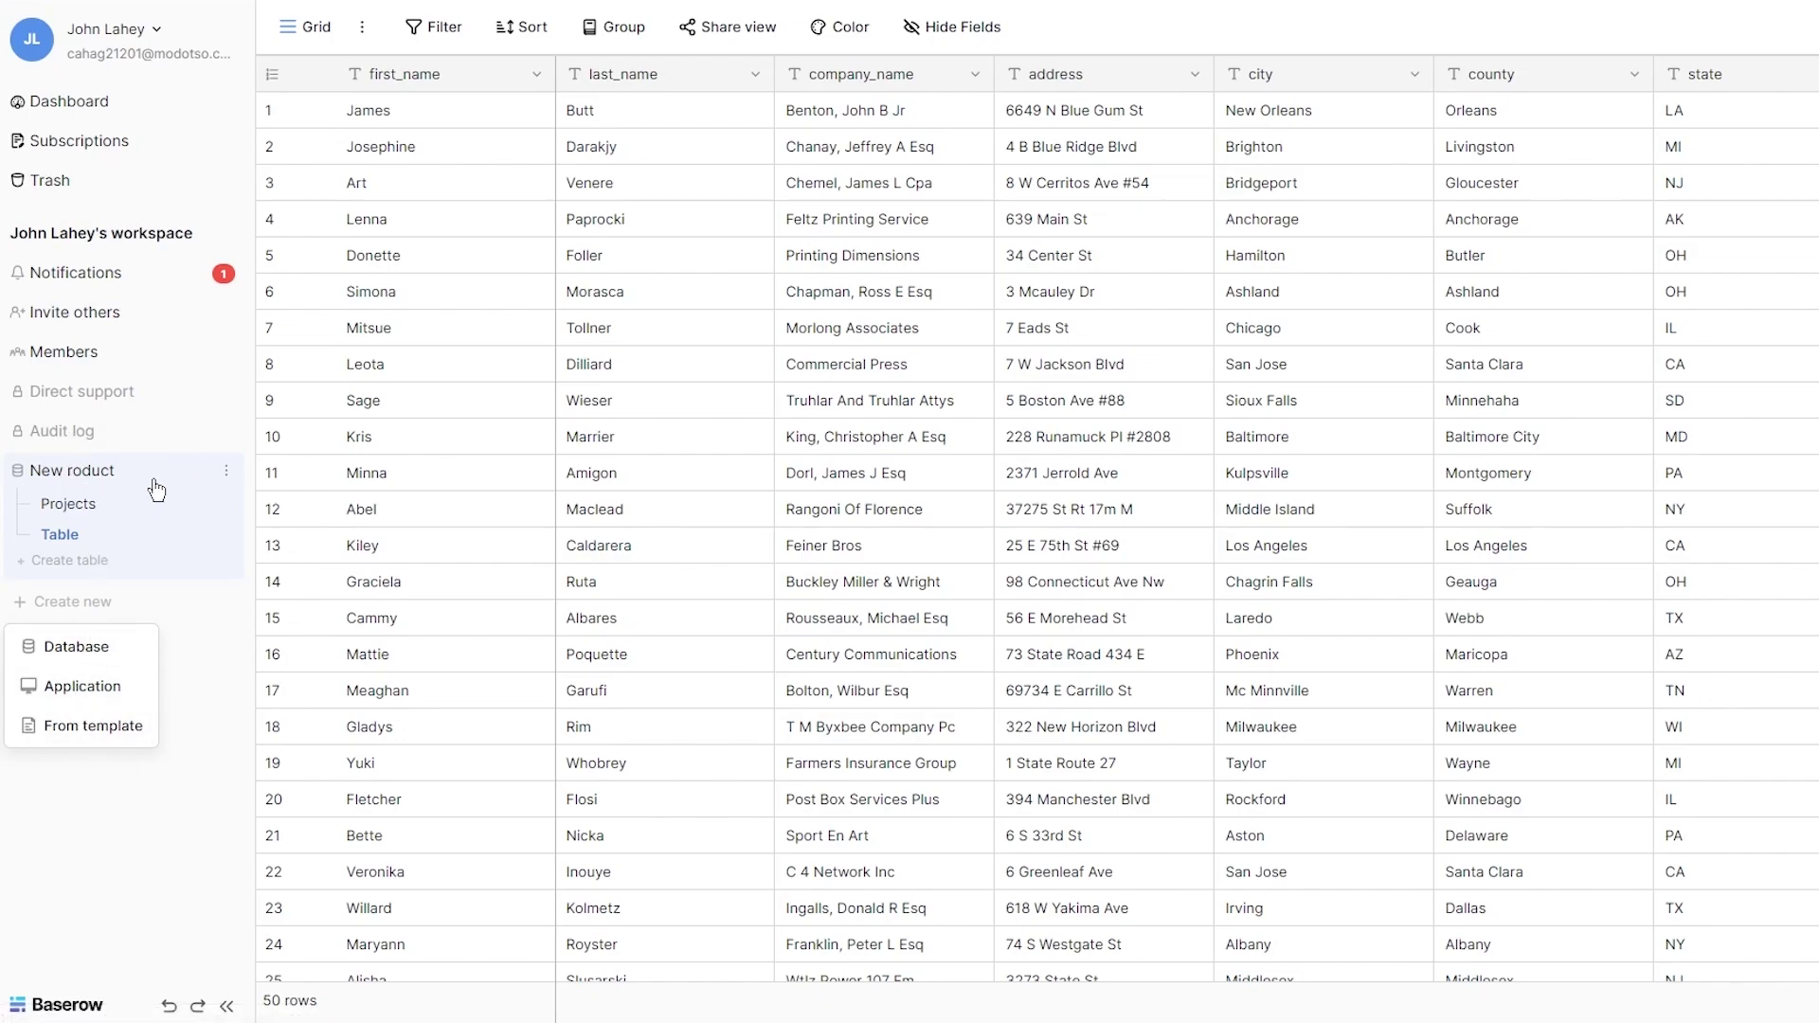
Create a new application named 'New'
{"action": "left_click", "coordinate": [104, 686]}
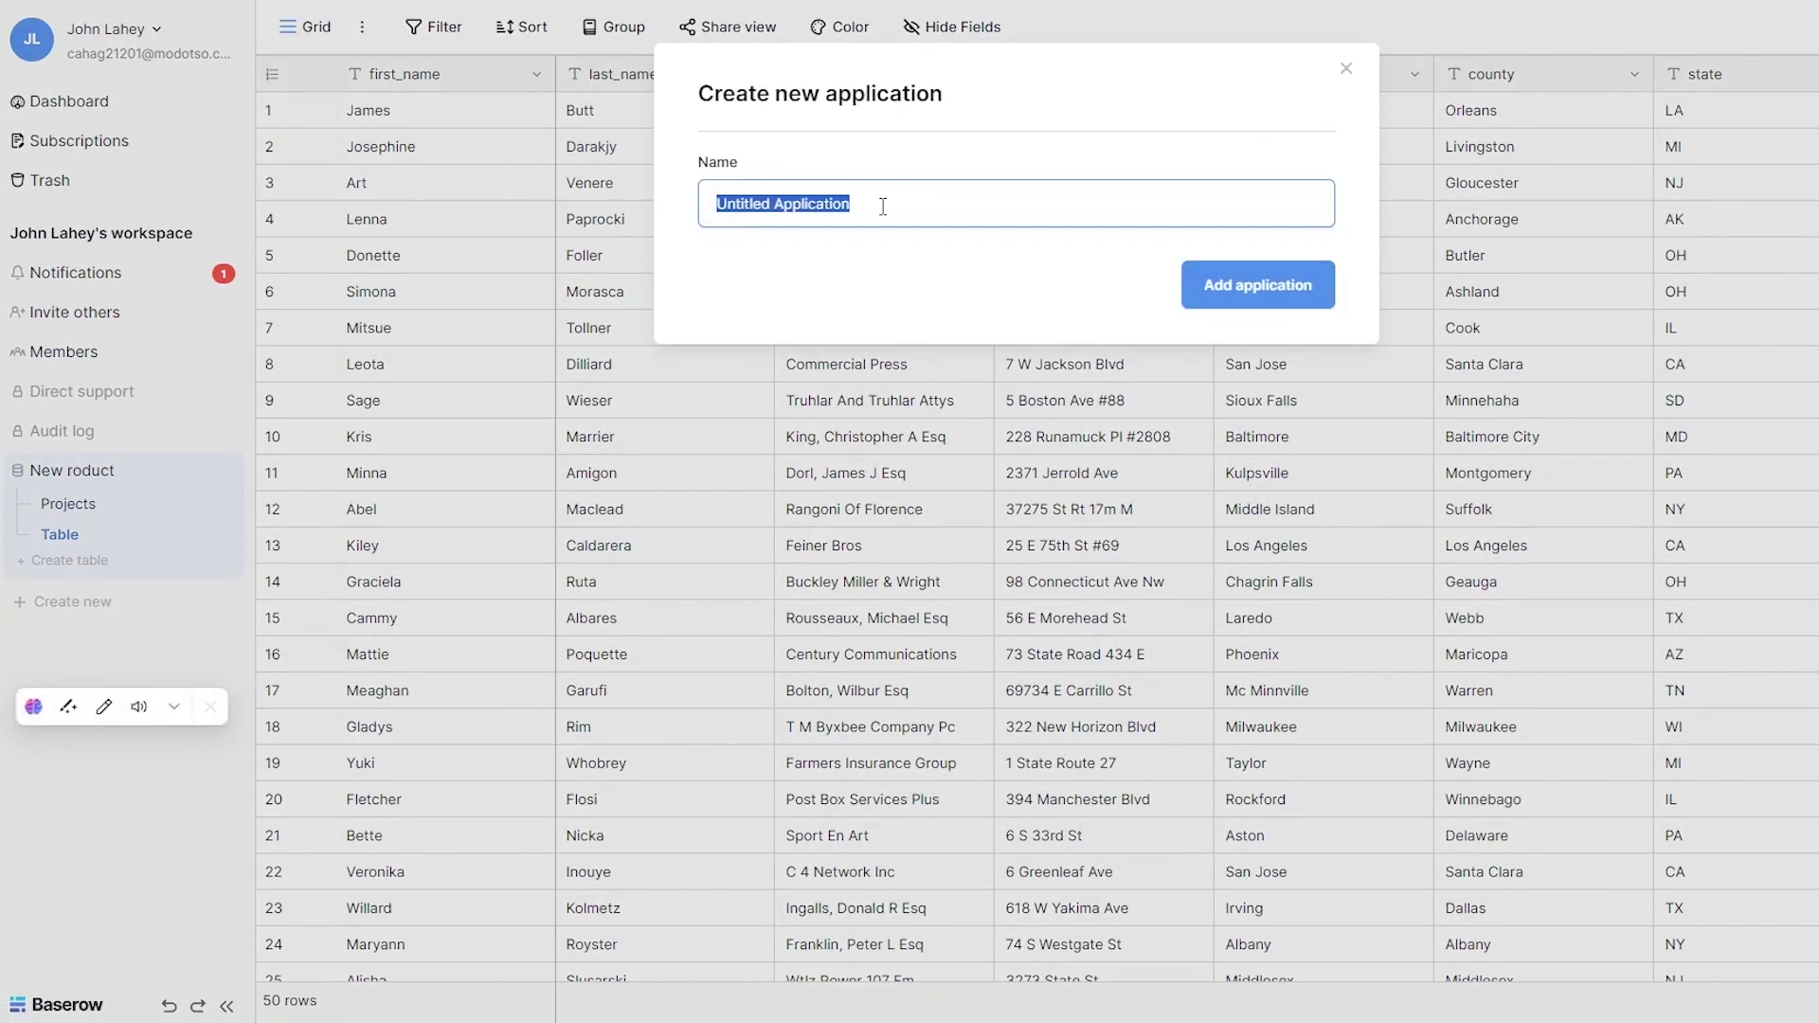
{"action": "type", "text": "New"}
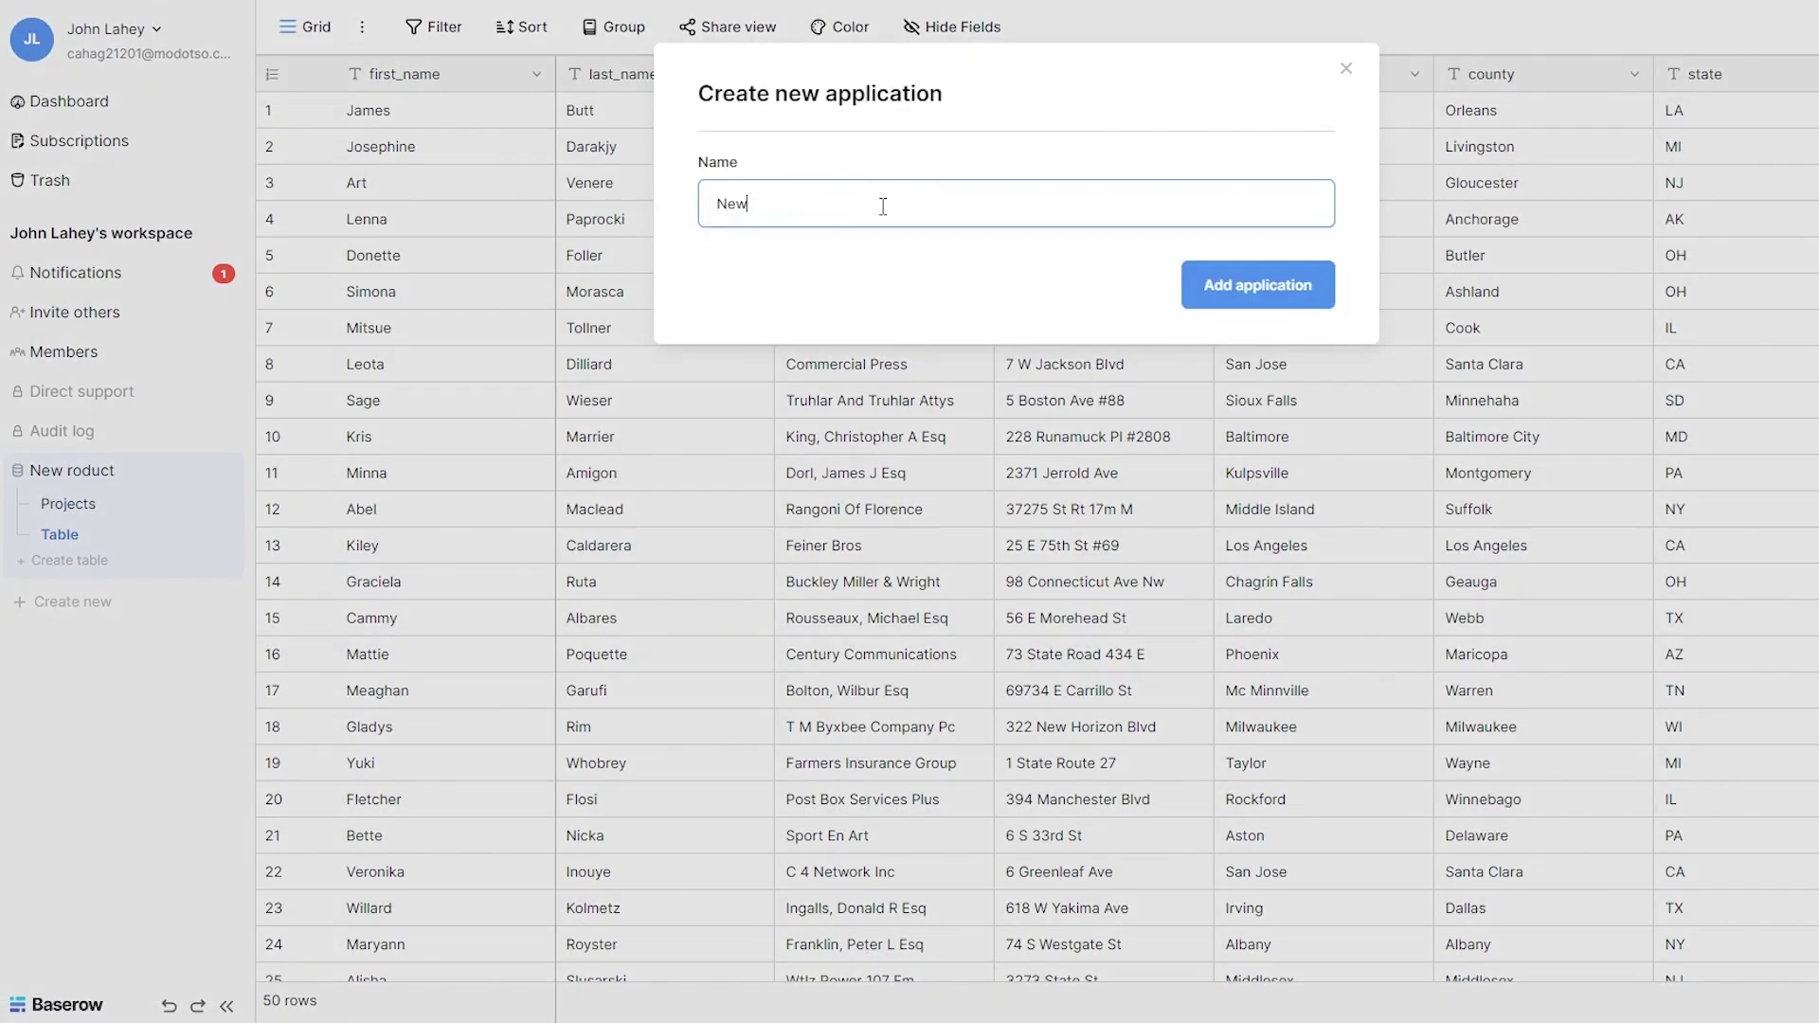
{"action": "left_click", "coordinate": [1310, 291]}
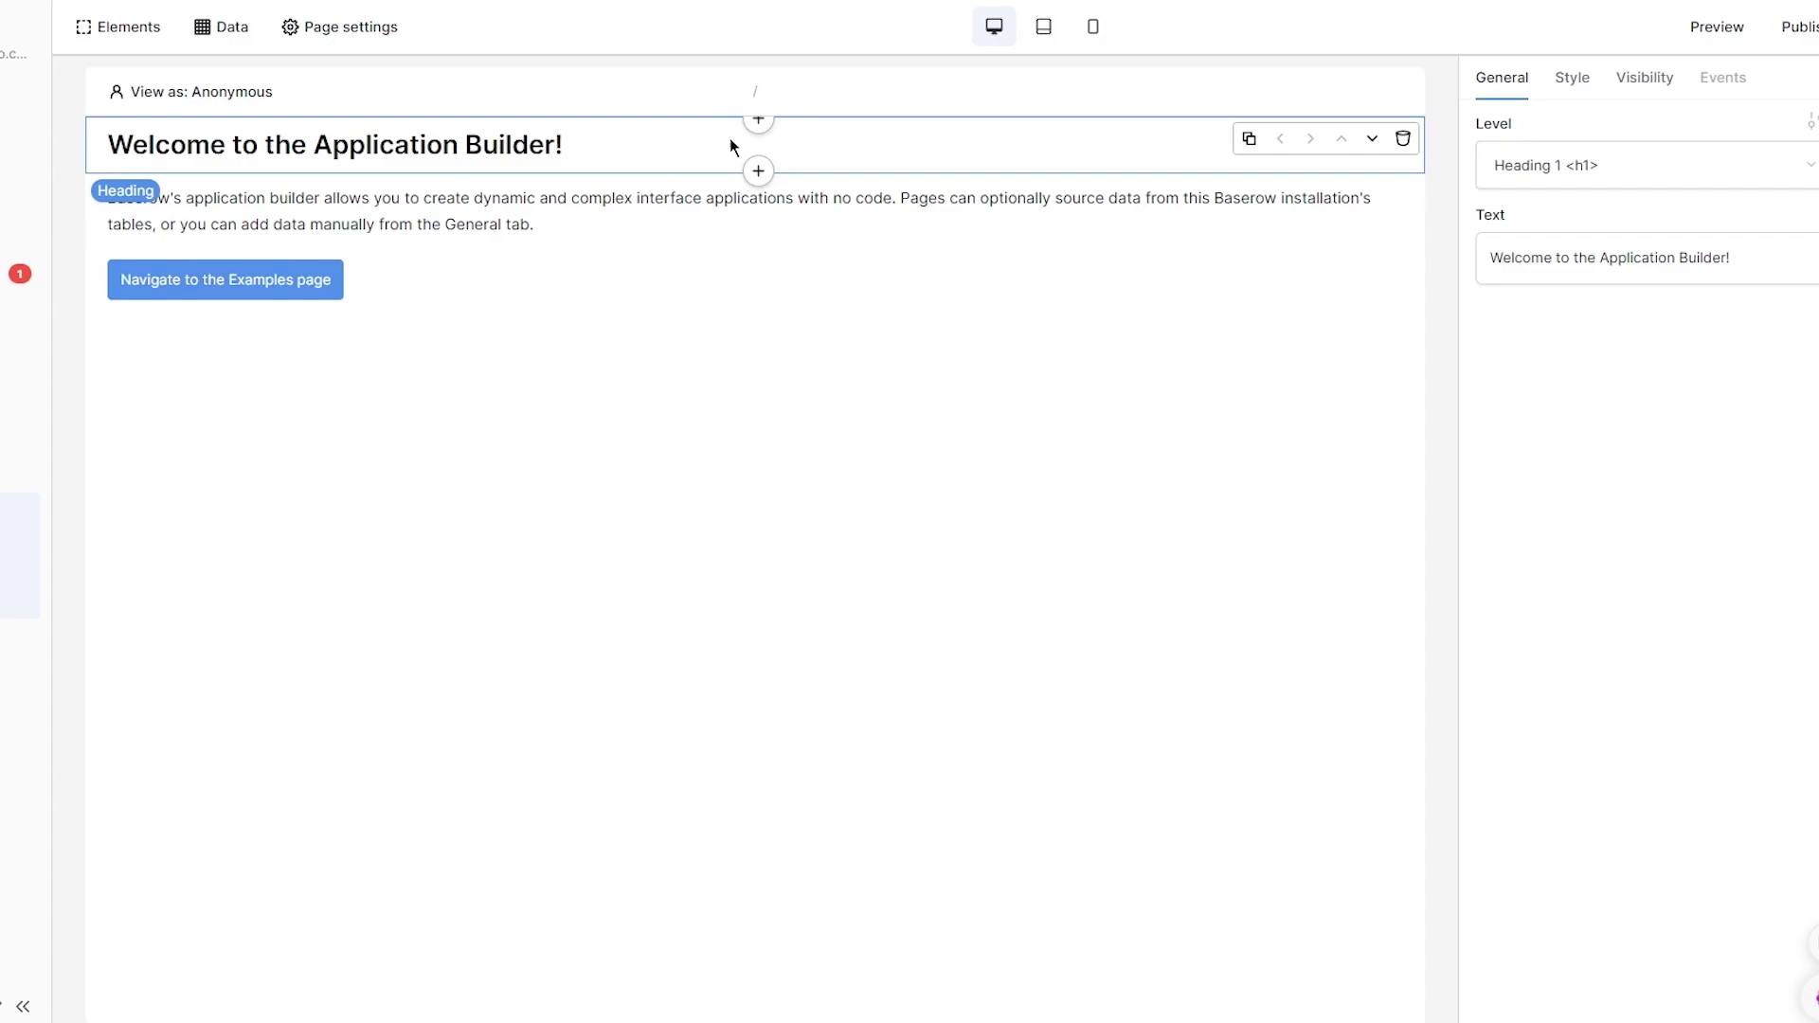
Browse the Elements and Data lists and try the paragraph's Markdown format, keeping plain text
{"action": "left_click", "coordinate": [116, 27]}
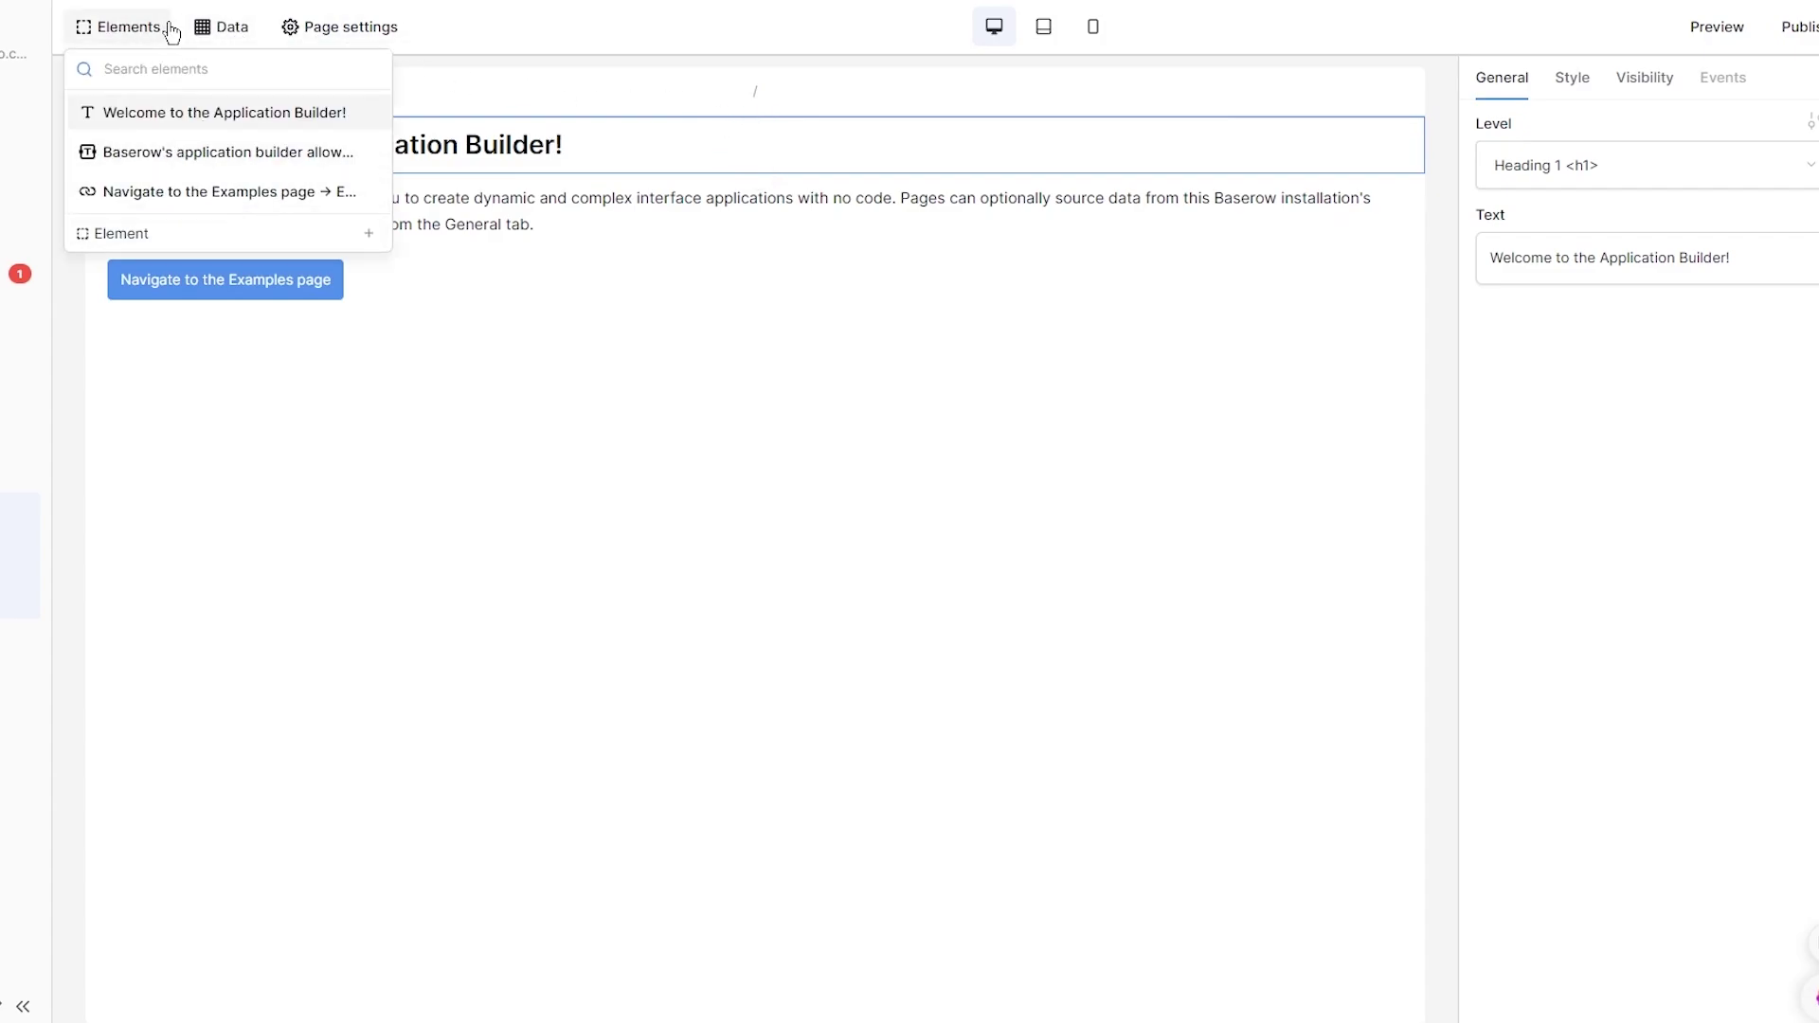
{"action": "left_click", "coordinate": [233, 28]}
{"action": "left_click", "coordinate": [531, 25]}
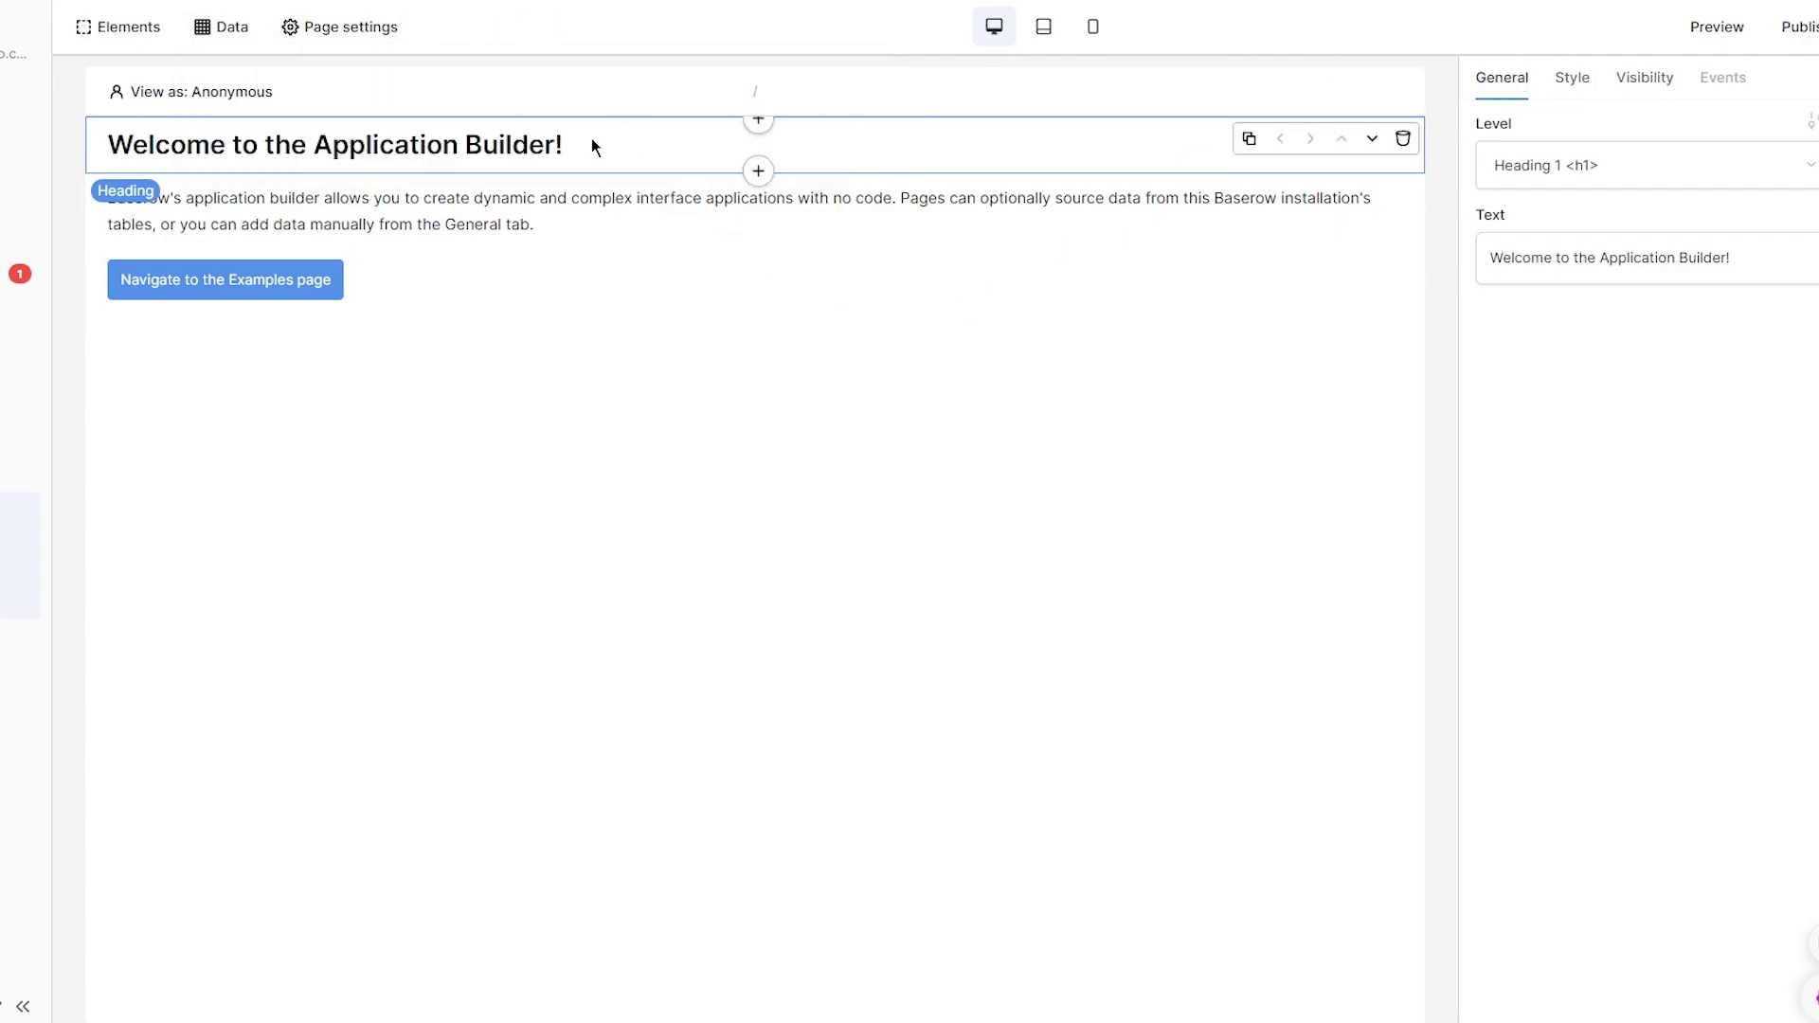
{"action": "left_click", "coordinate": [293, 214]}
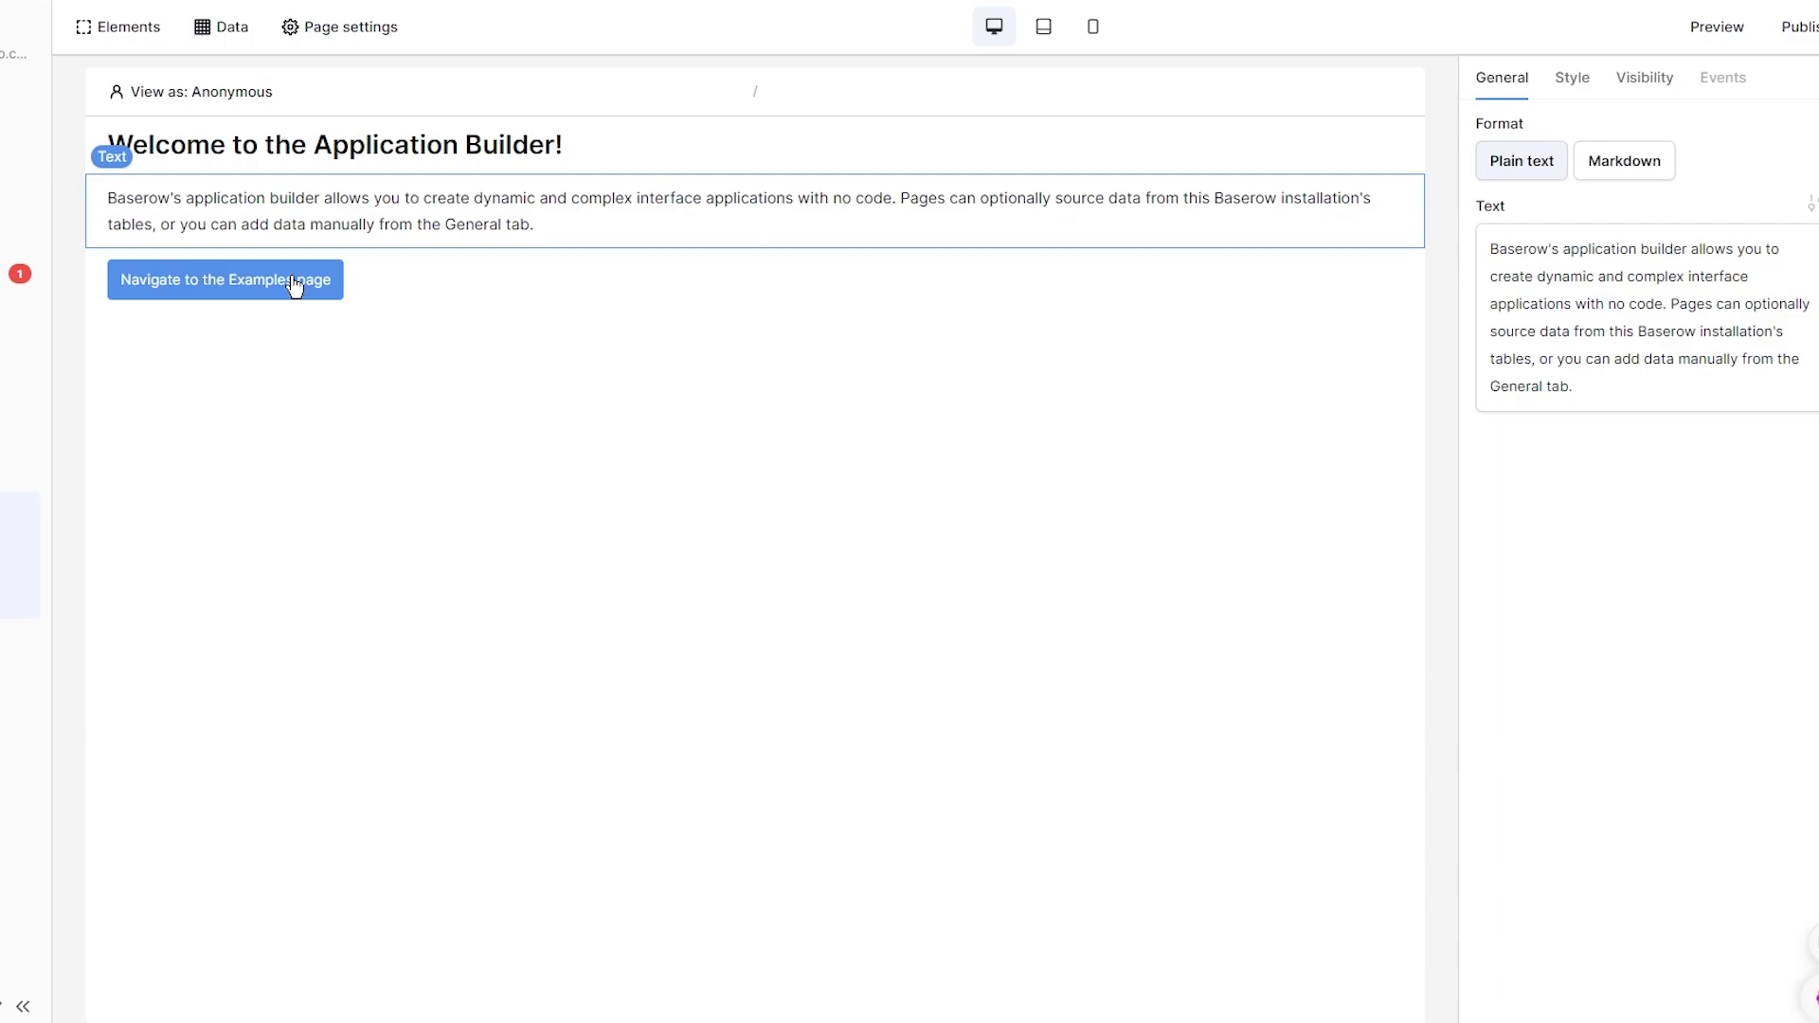
{"action": "left_click", "coordinate": [1554, 282]}
{"action": "left_click", "coordinate": [1625, 176]}
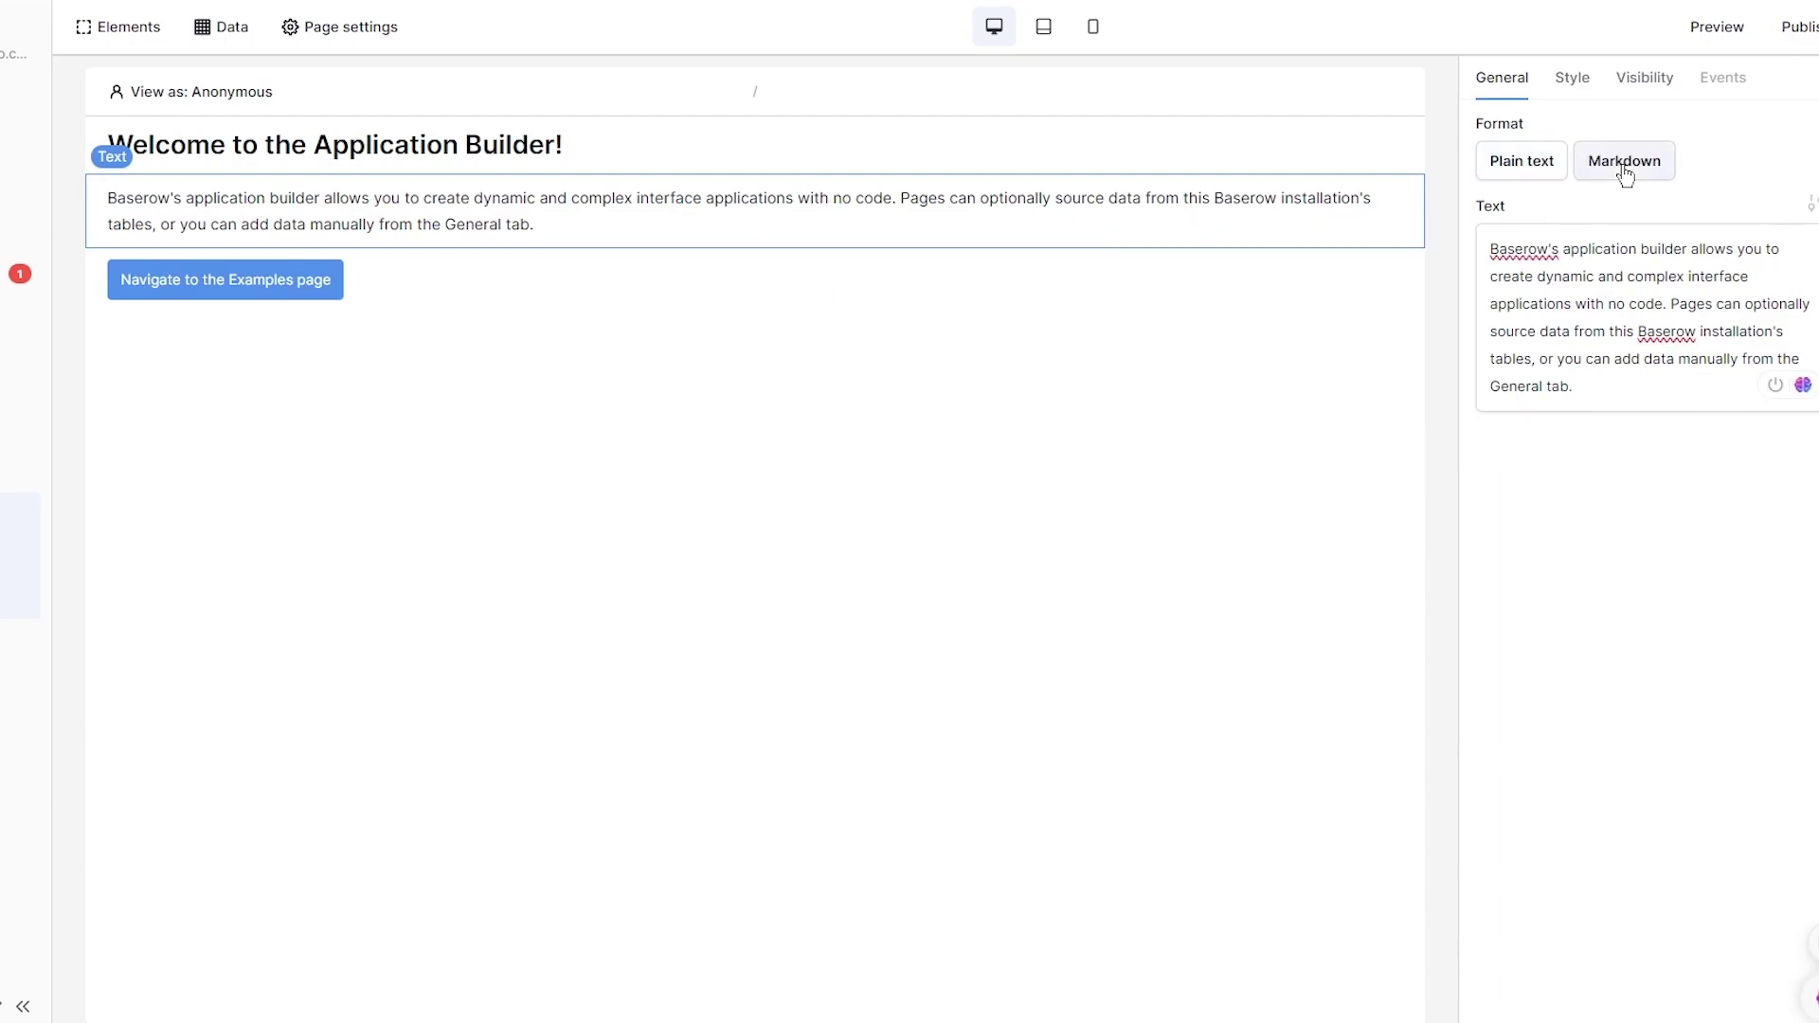
{"action": "left_click", "coordinate": [1535, 174]}
Inspect the Examples link's style and visibility settings and the page settings
{"action": "left_click", "coordinate": [233, 282]}
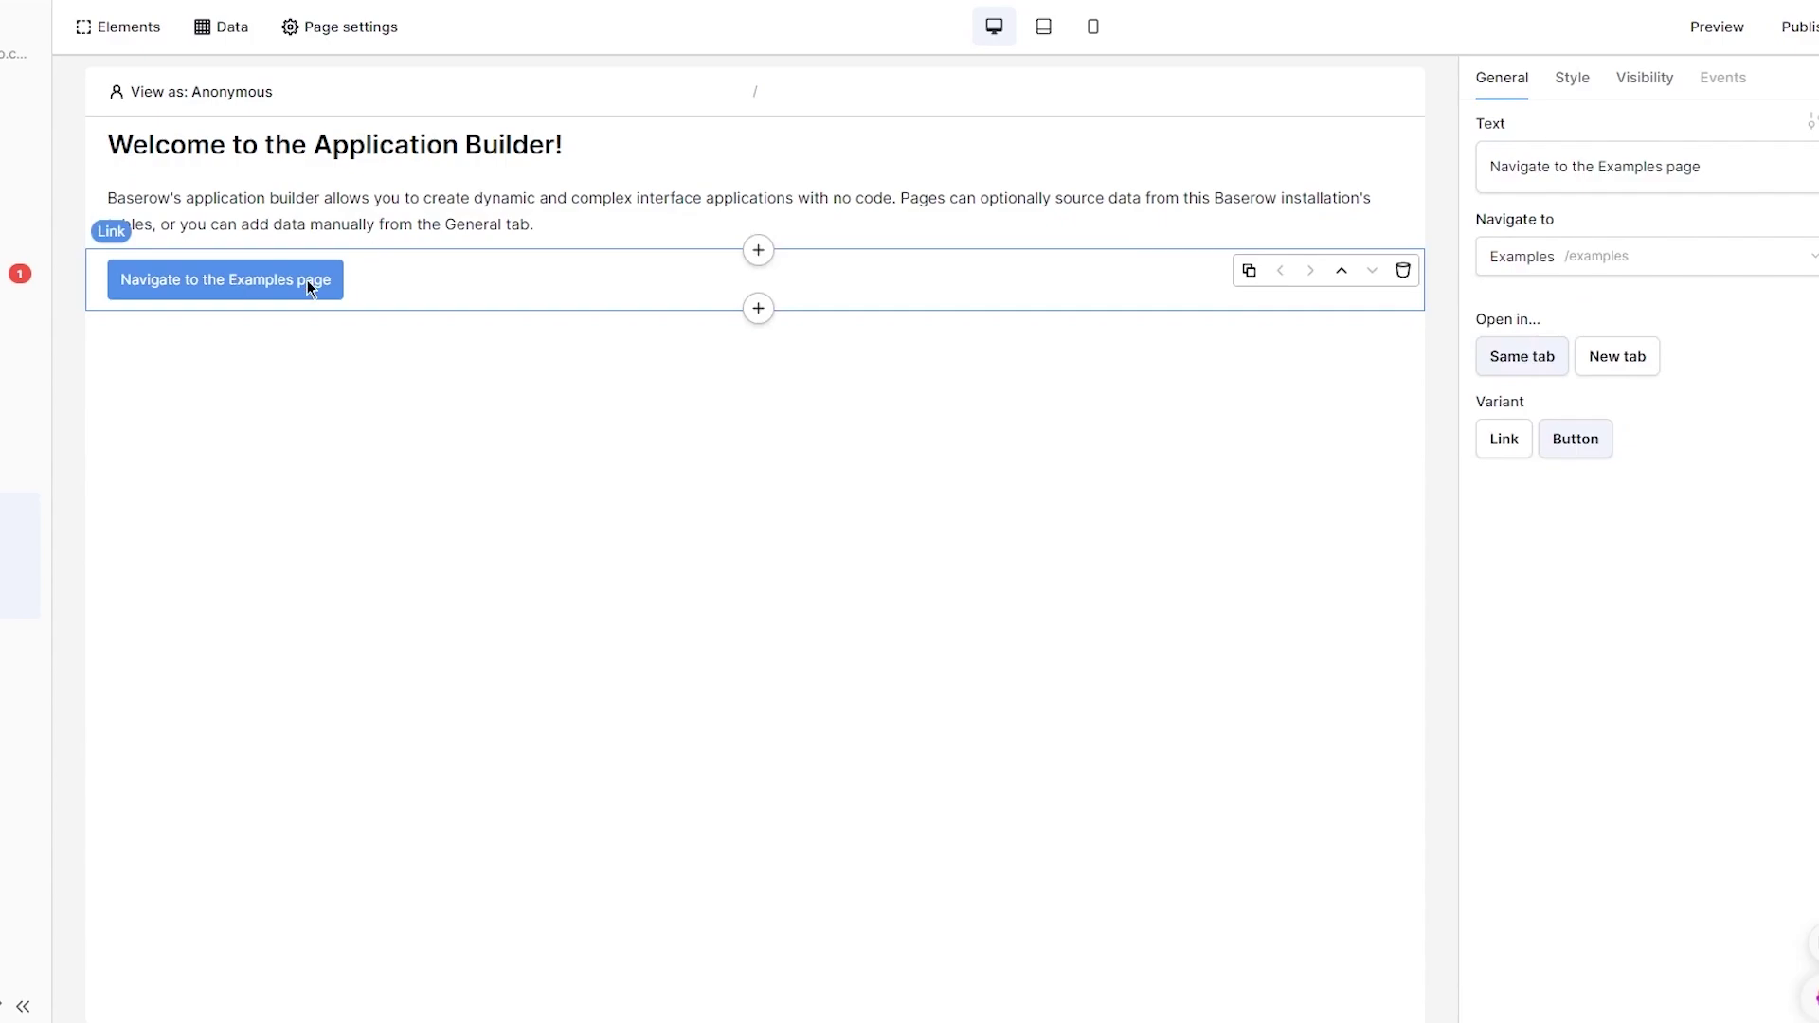
{"action": "left_click", "coordinate": [1576, 79]}
{"action": "left_click", "coordinate": [1620, 85]}
{"action": "left_click", "coordinate": [1515, 79]}
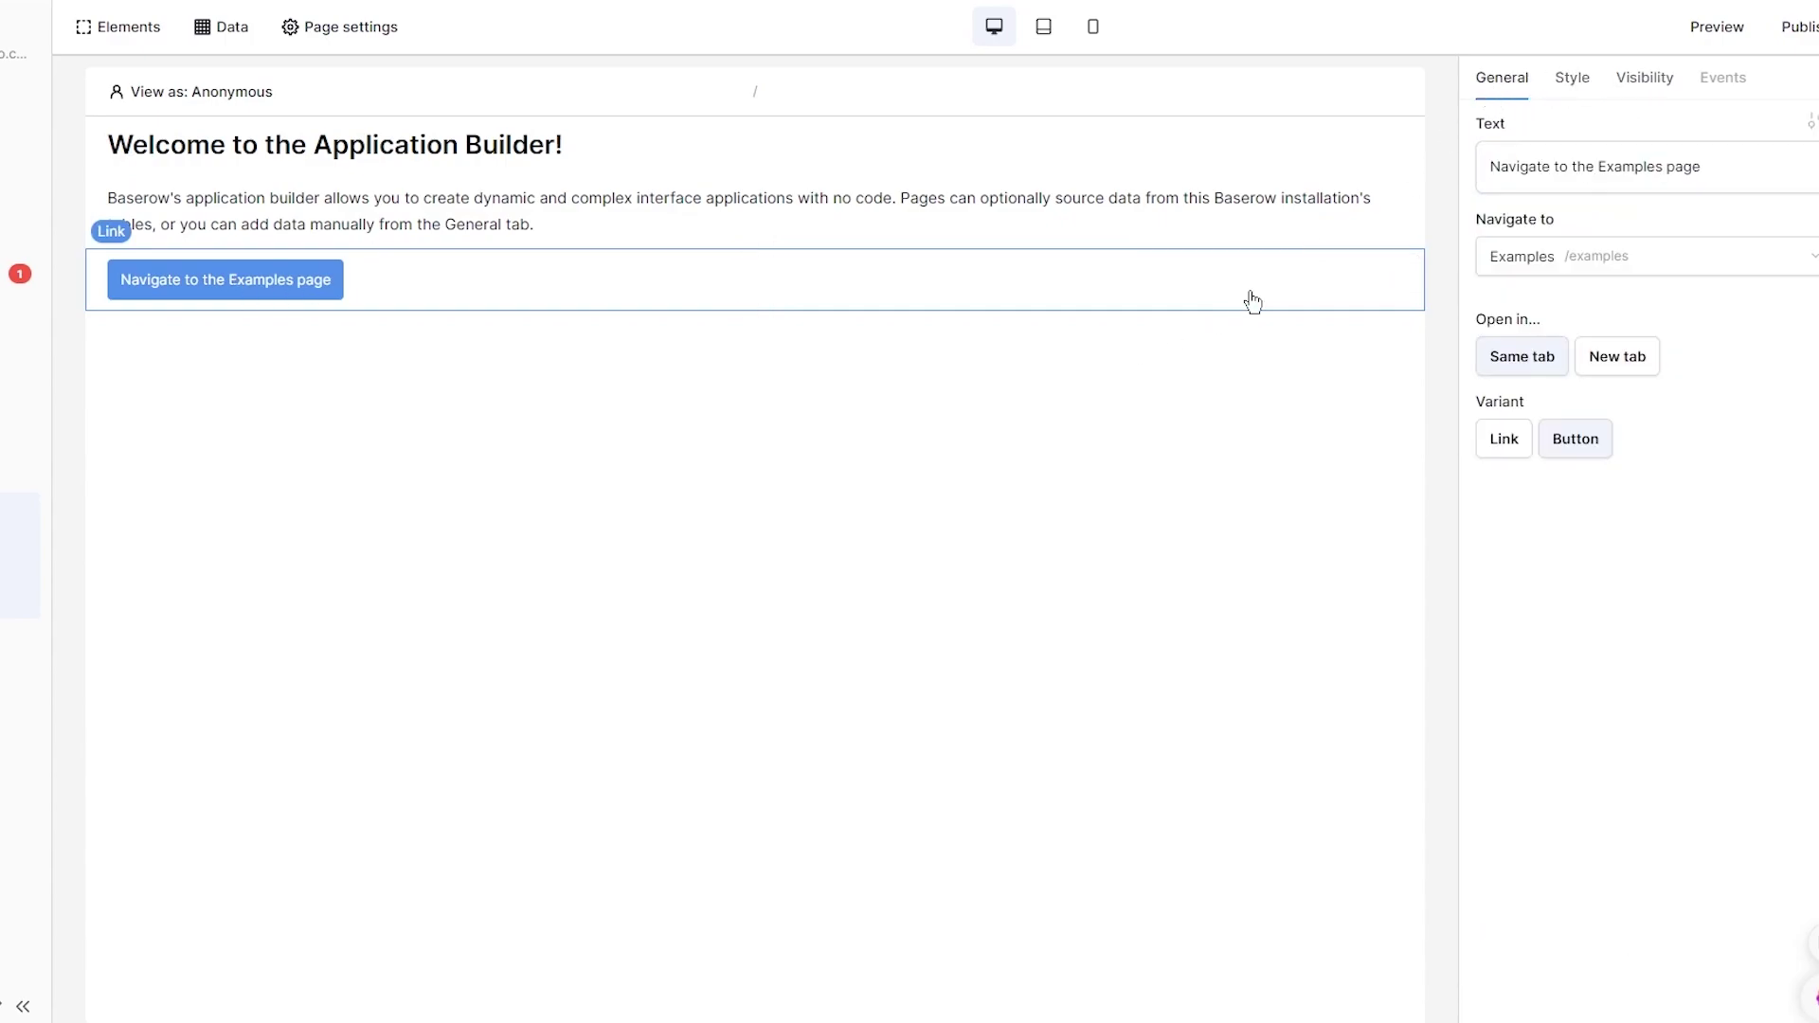
{"action": "left_click", "coordinate": [313, 28]}
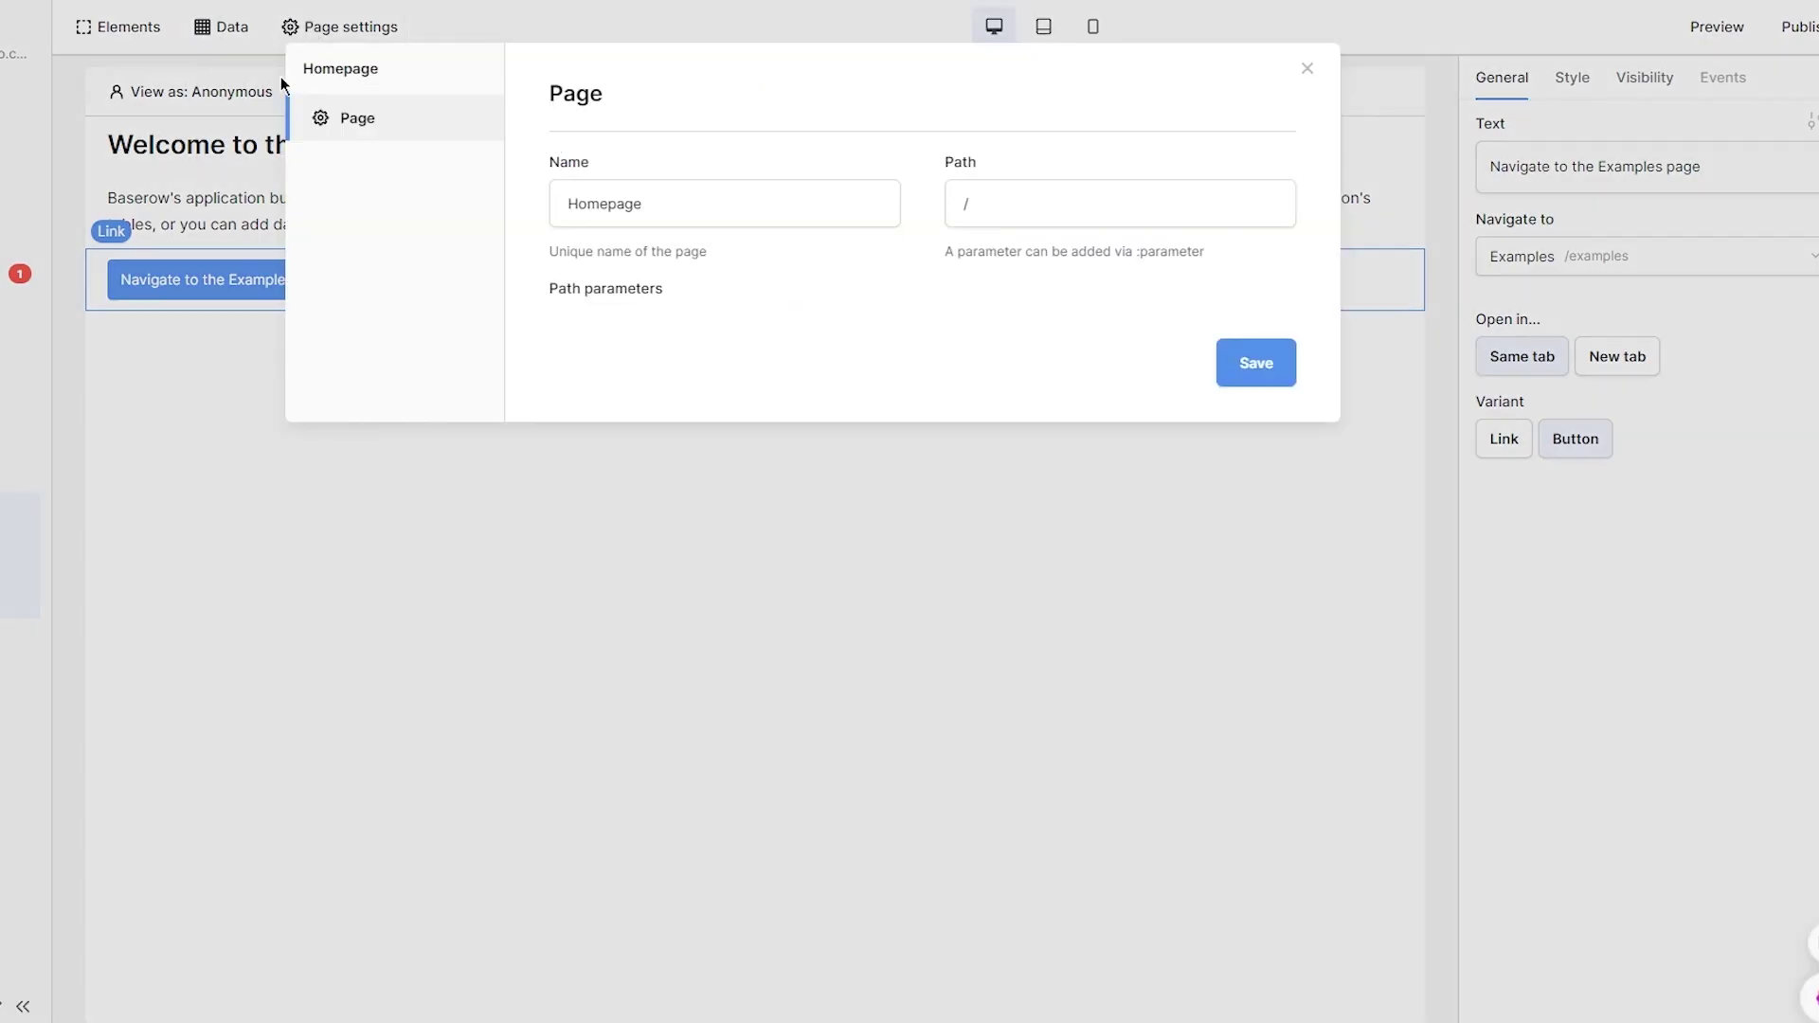
{"action": "left_click", "coordinate": [269, 115]}
Select the page elements in turn and add a new element below the Examples link
{"action": "left_click", "coordinate": [379, 142]}
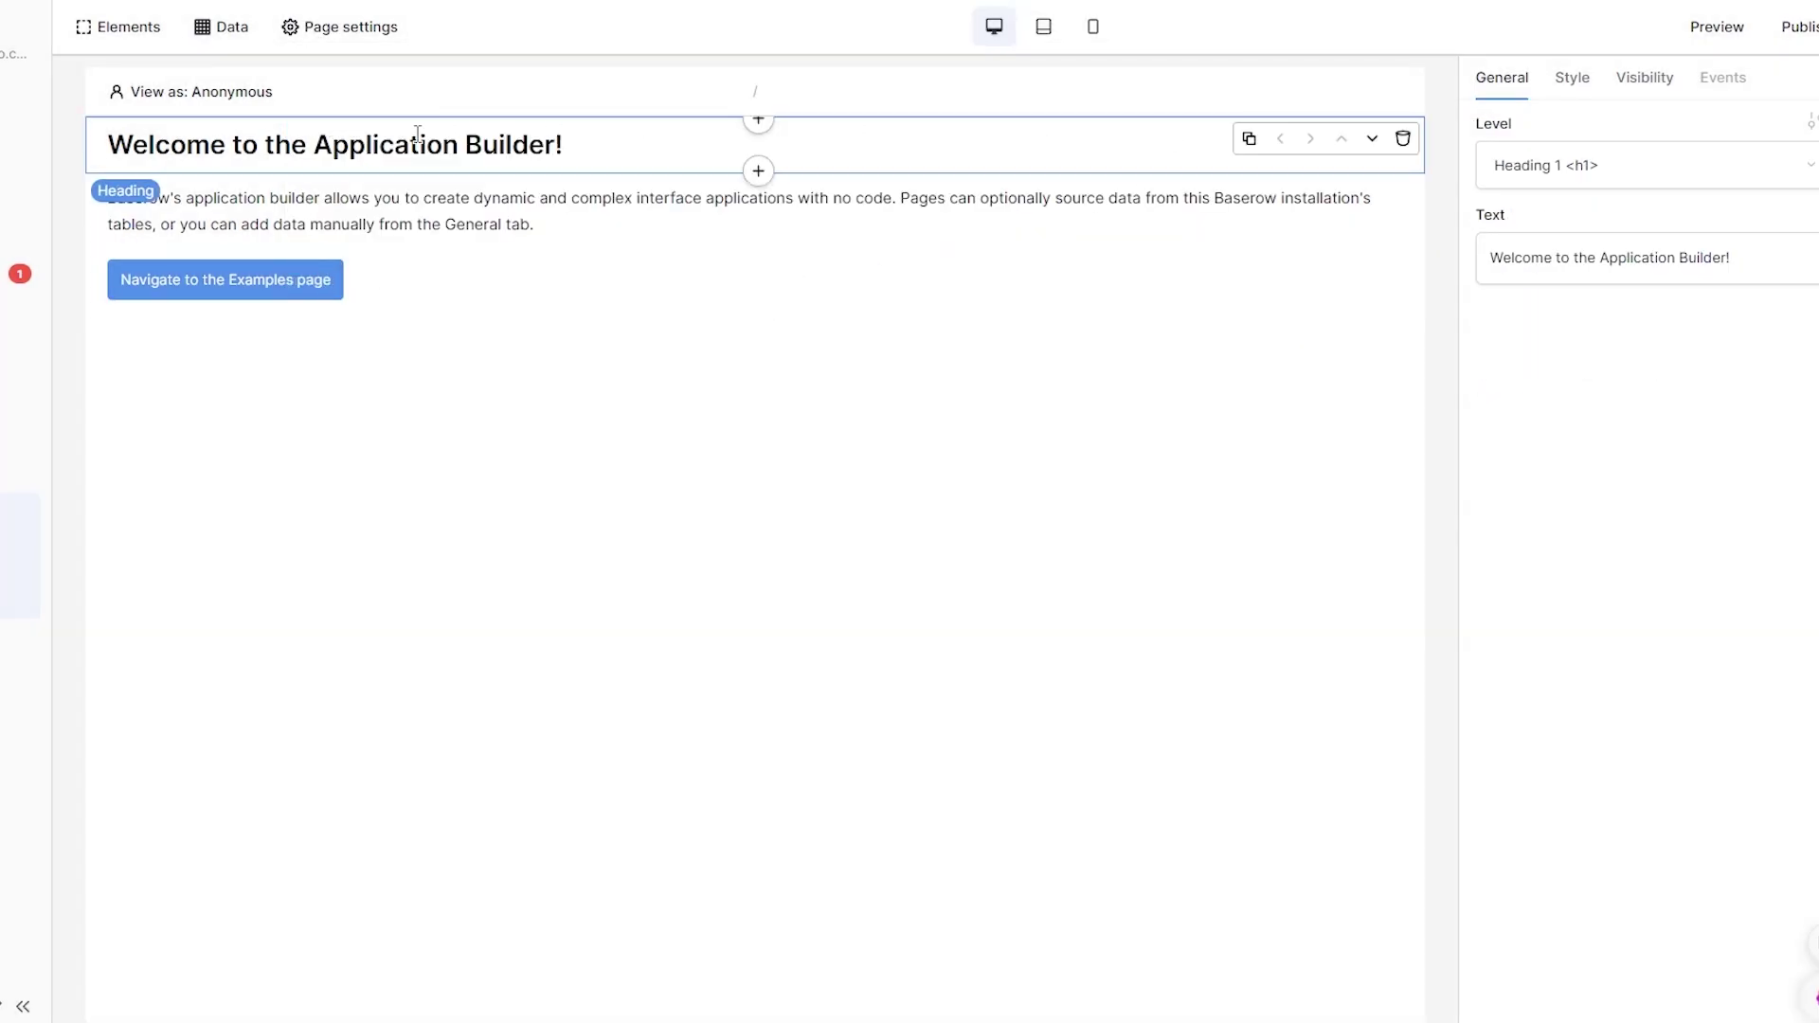
{"action": "left_click", "coordinate": [339, 222]}
{"action": "left_click", "coordinate": [293, 282]}
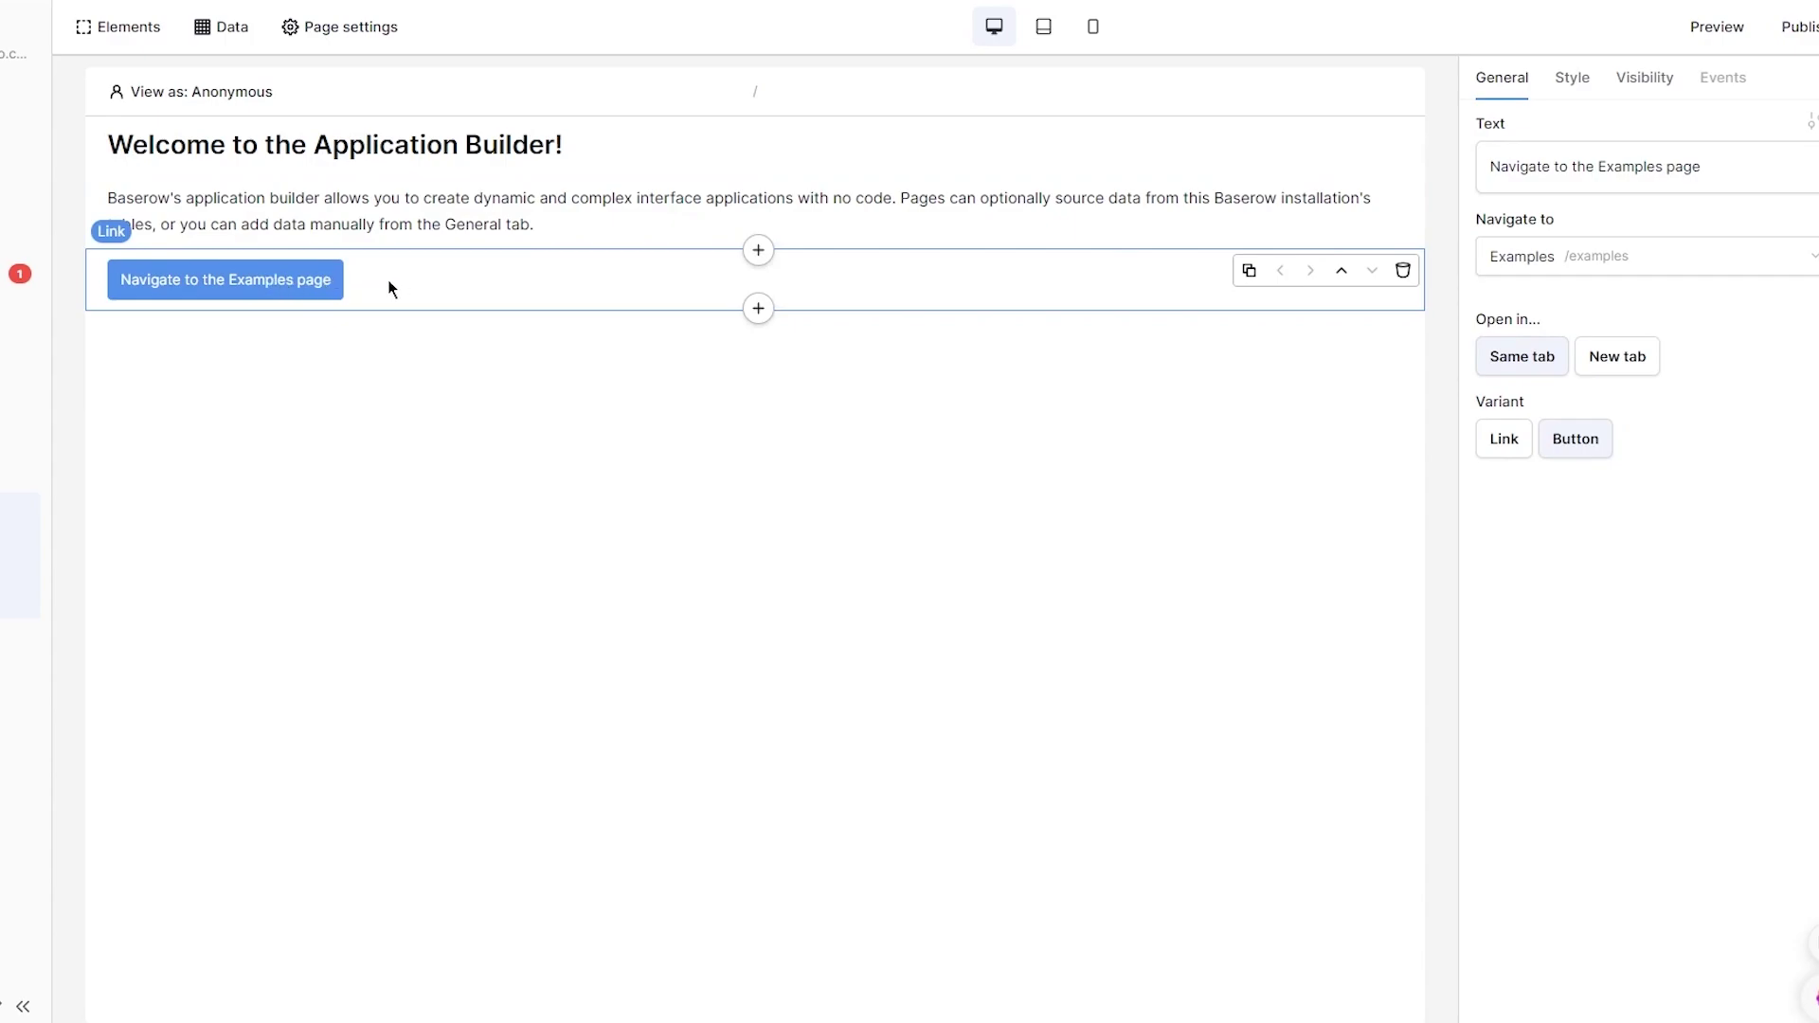
{"action": "left_click", "coordinate": [706, 215]}
{"action": "left_click", "coordinate": [707, 303]}
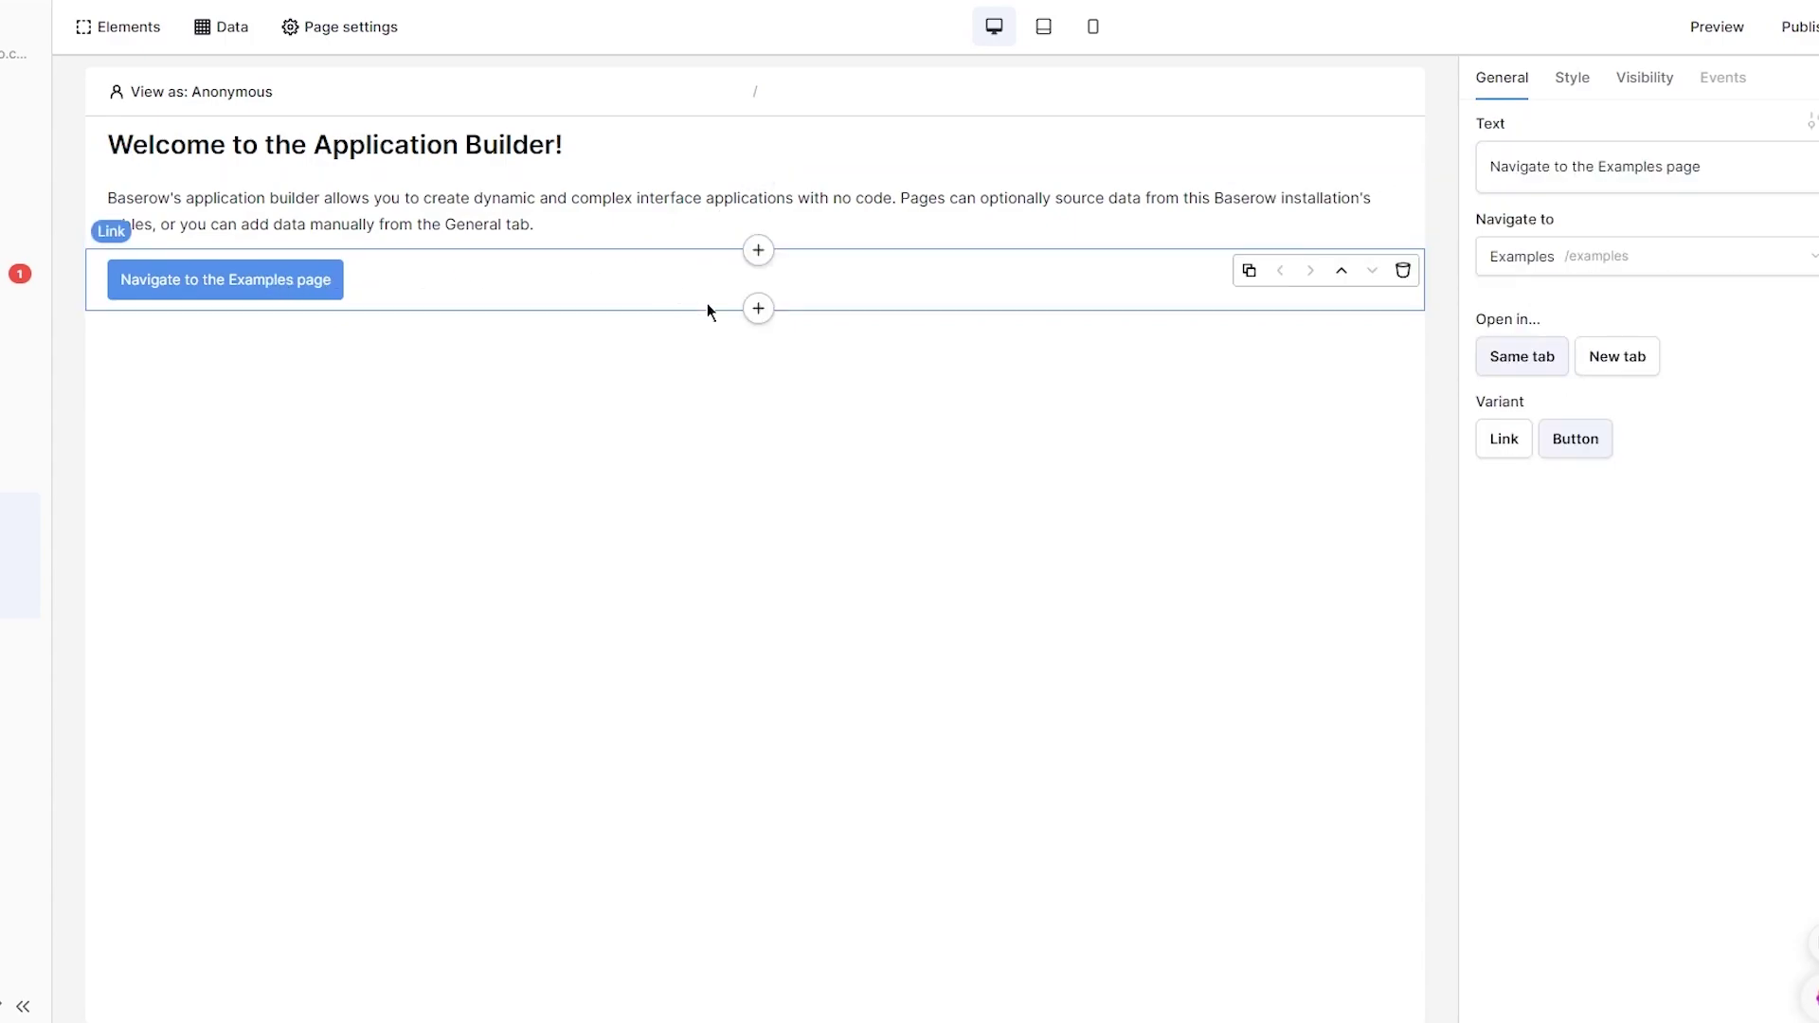
{"action": "left_click", "coordinate": [759, 309]}
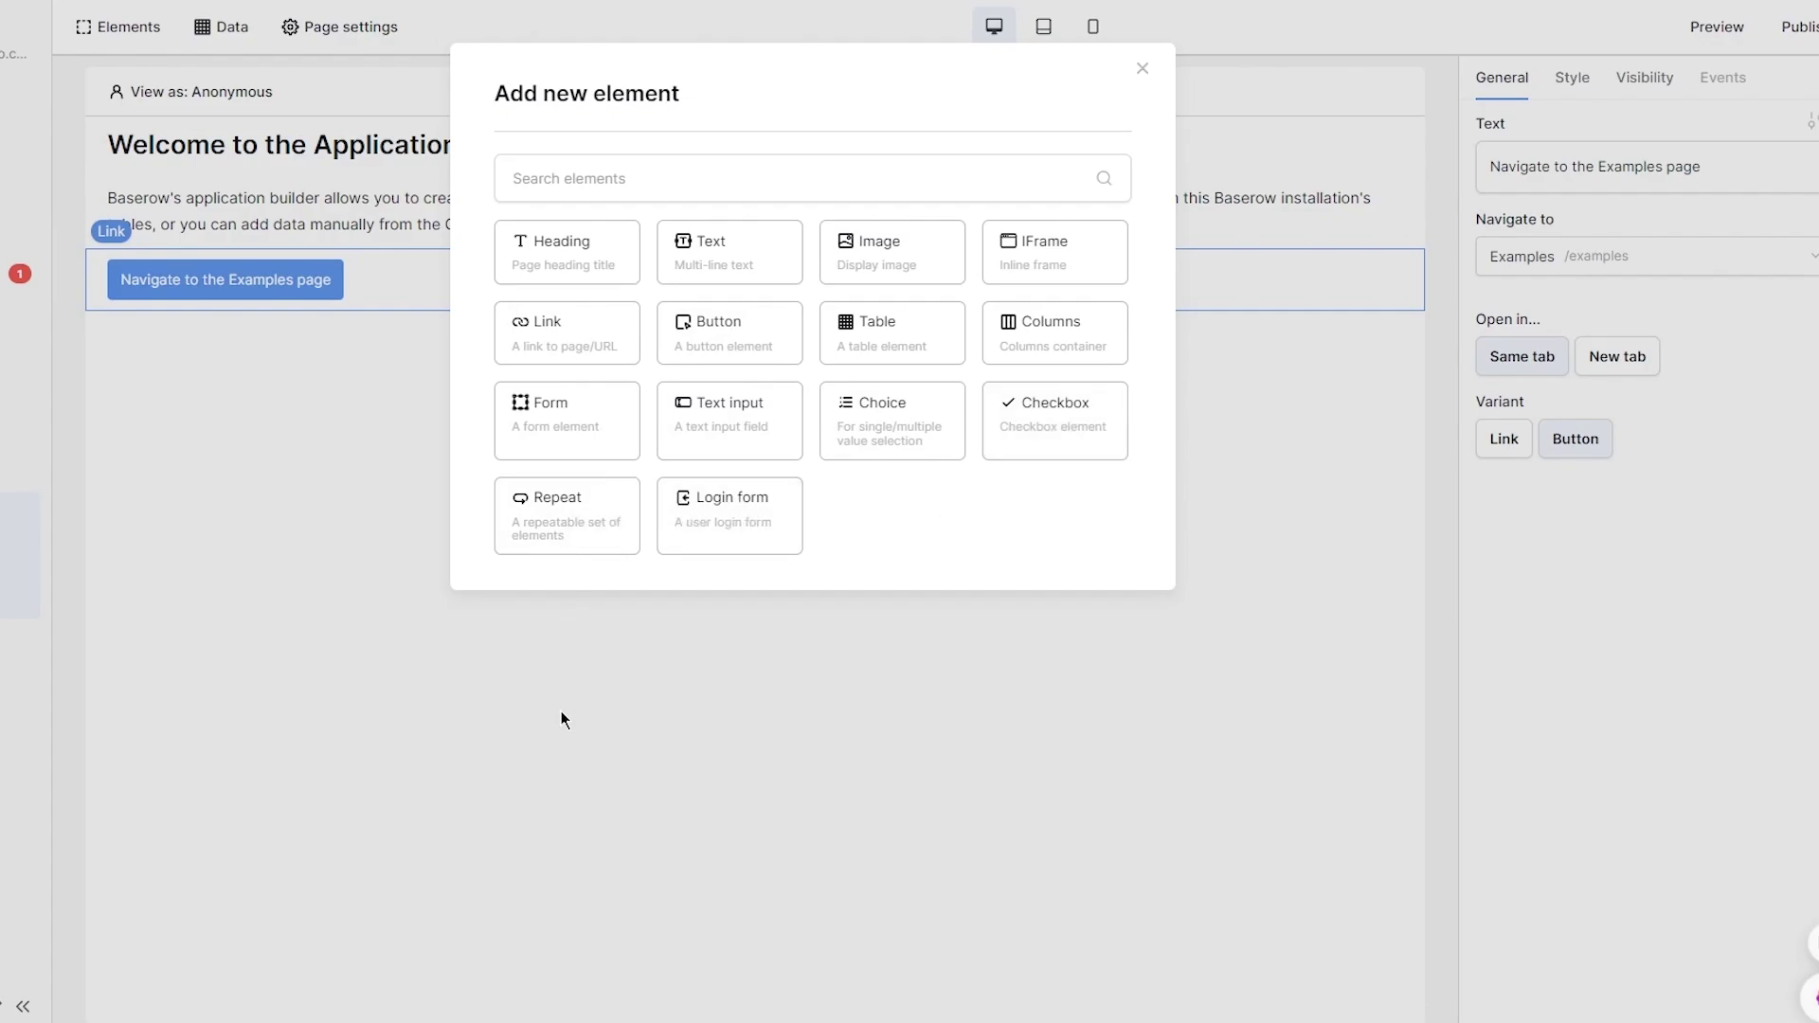
Insert a heading reading 'Brand New Launch' below the Examples link, then add an element beneath it
{"action": "left_click", "coordinate": [597, 245]}
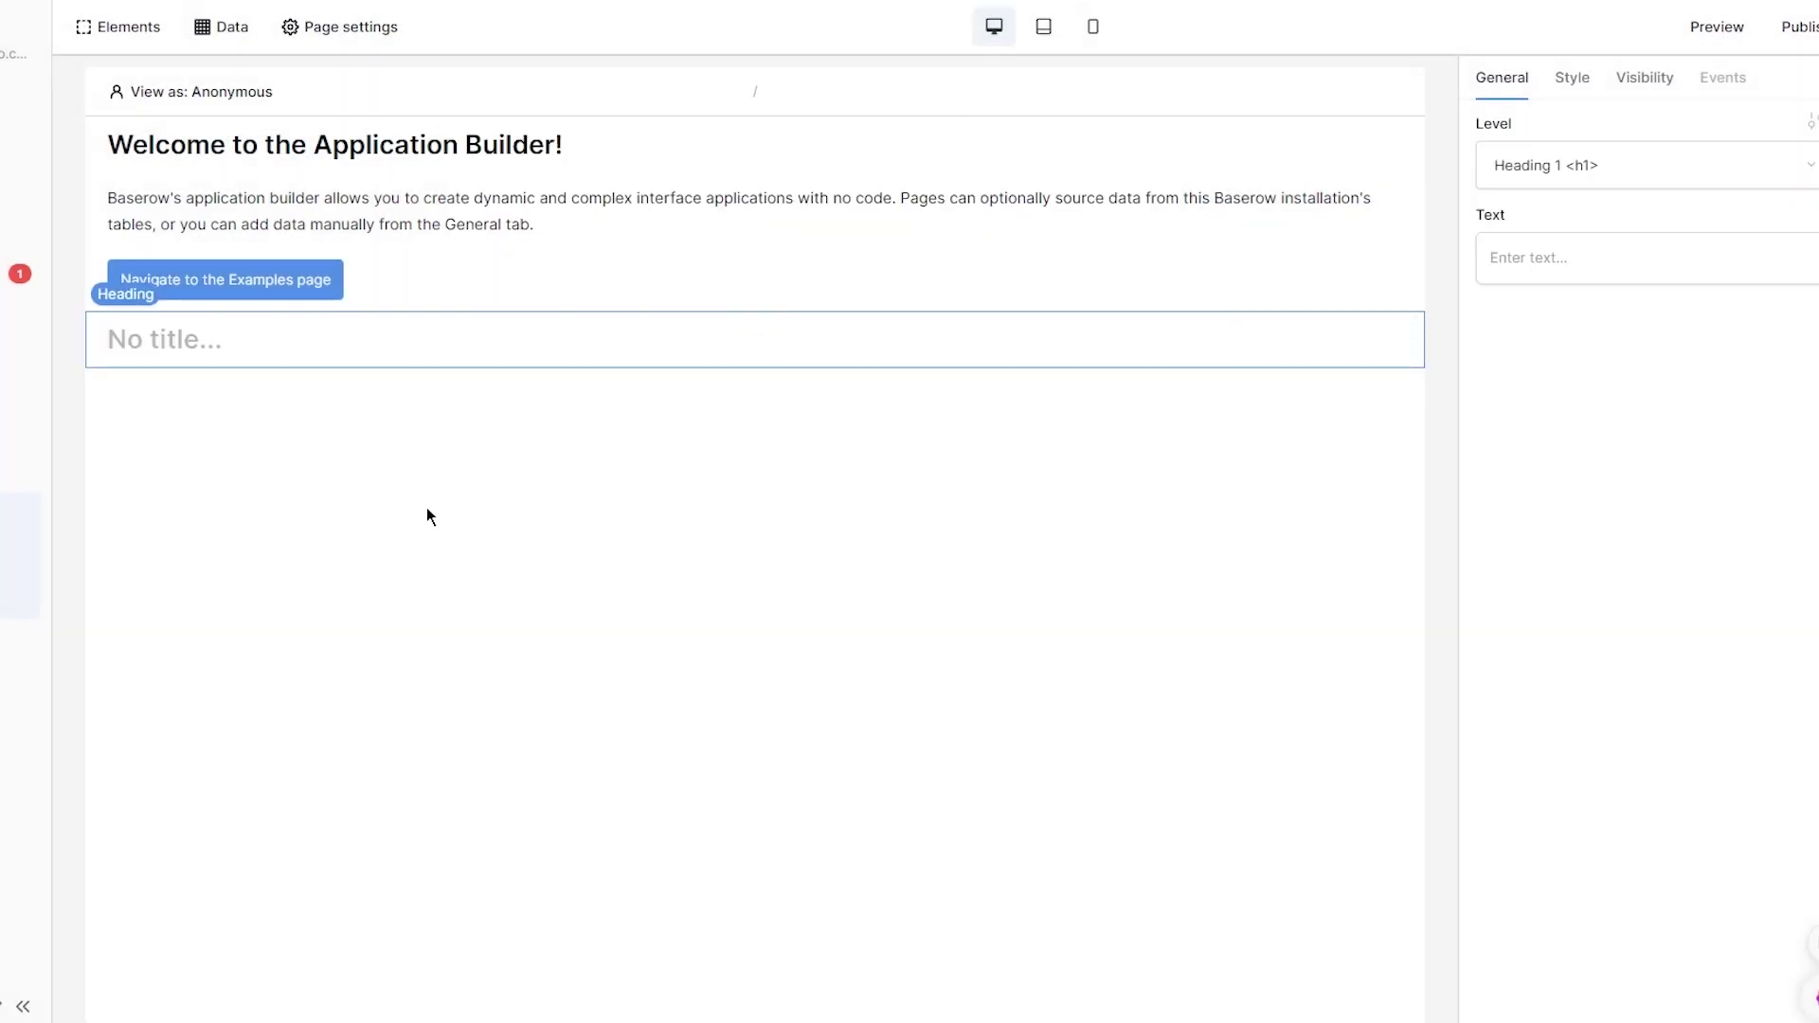
{"action": "left_click", "coordinate": [199, 339]}
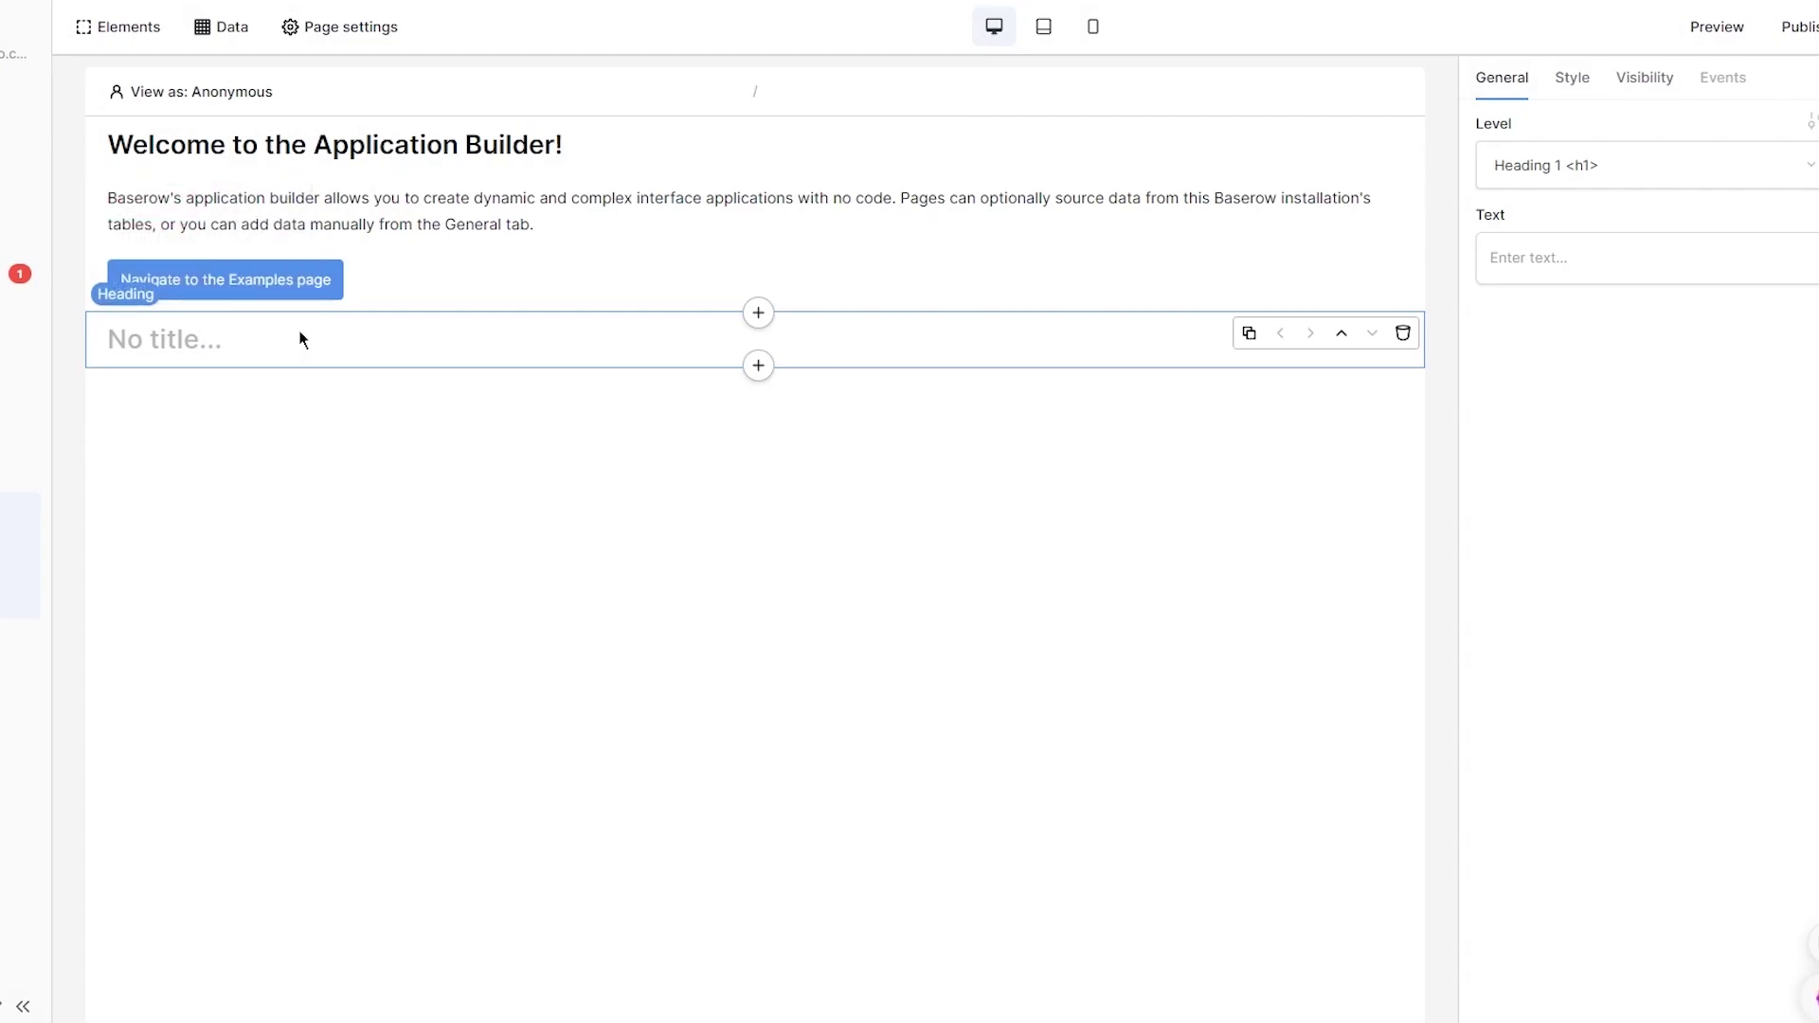
{"action": "left_click", "coordinate": [1571, 264]}
{"action": "type", "text": "Brq"}
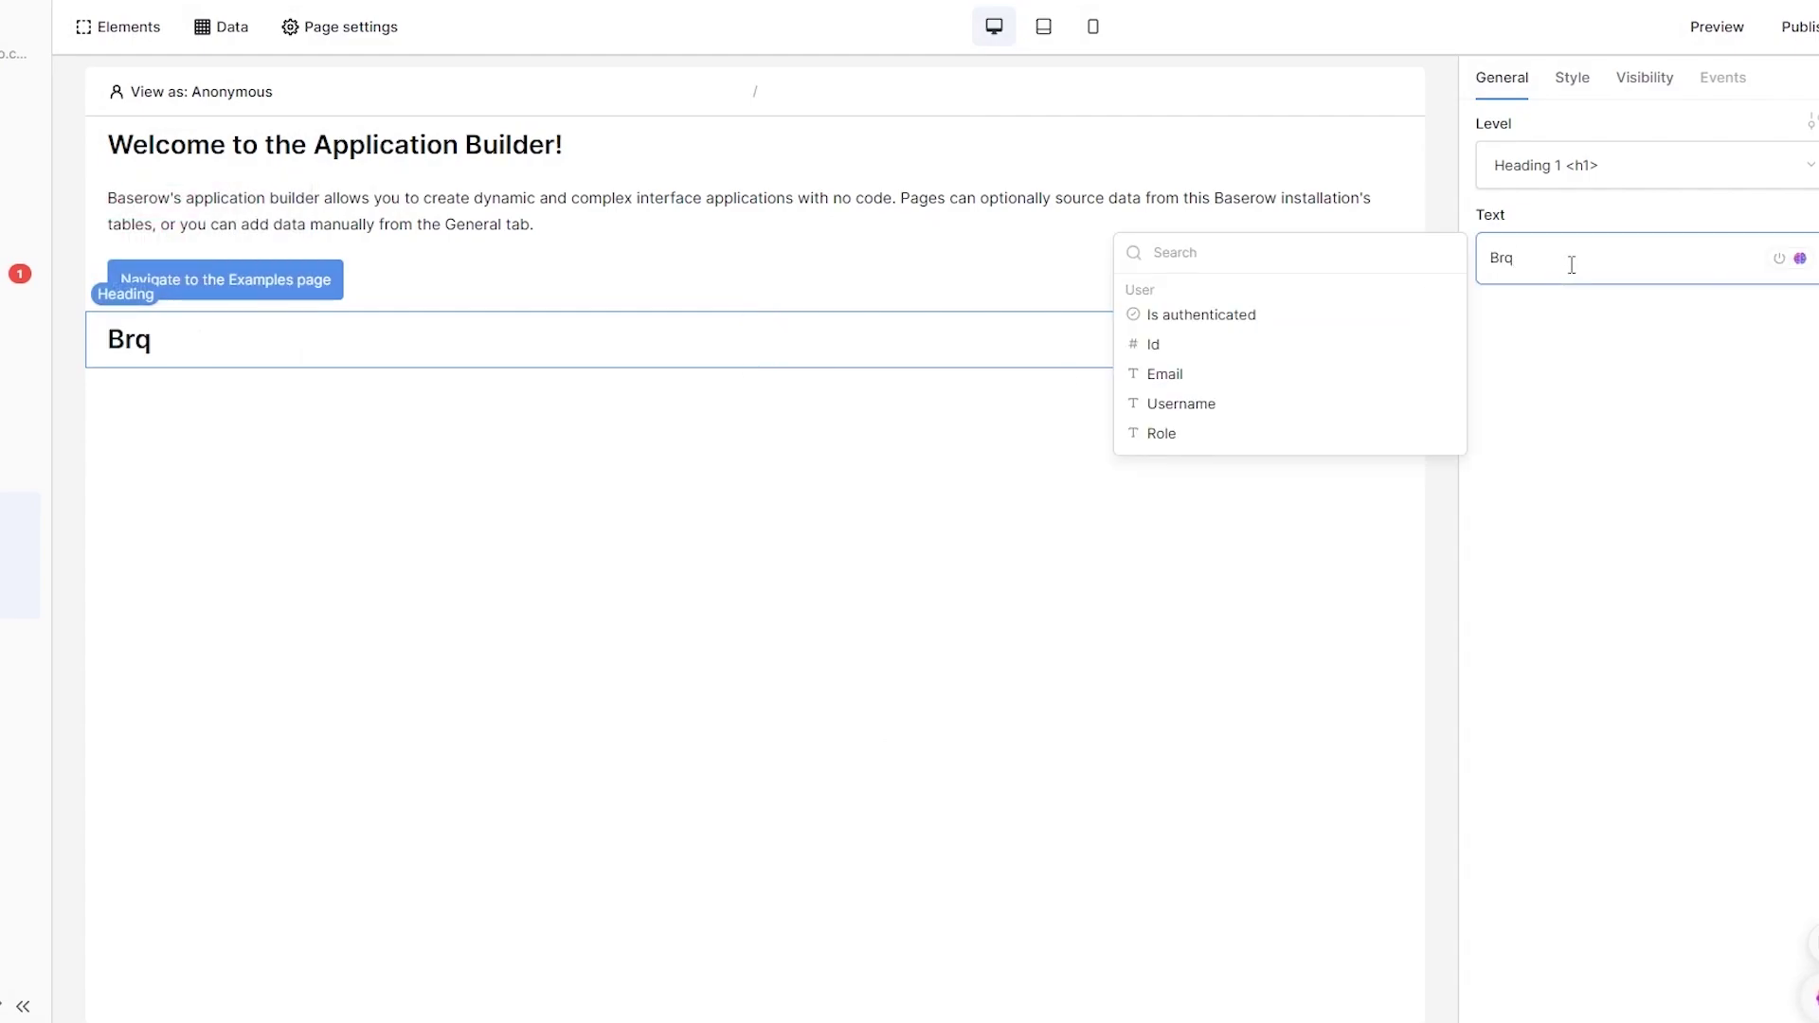
{"action": "key", "text": "BackSpace"}
{"action": "type", "text": "and New Launch"}
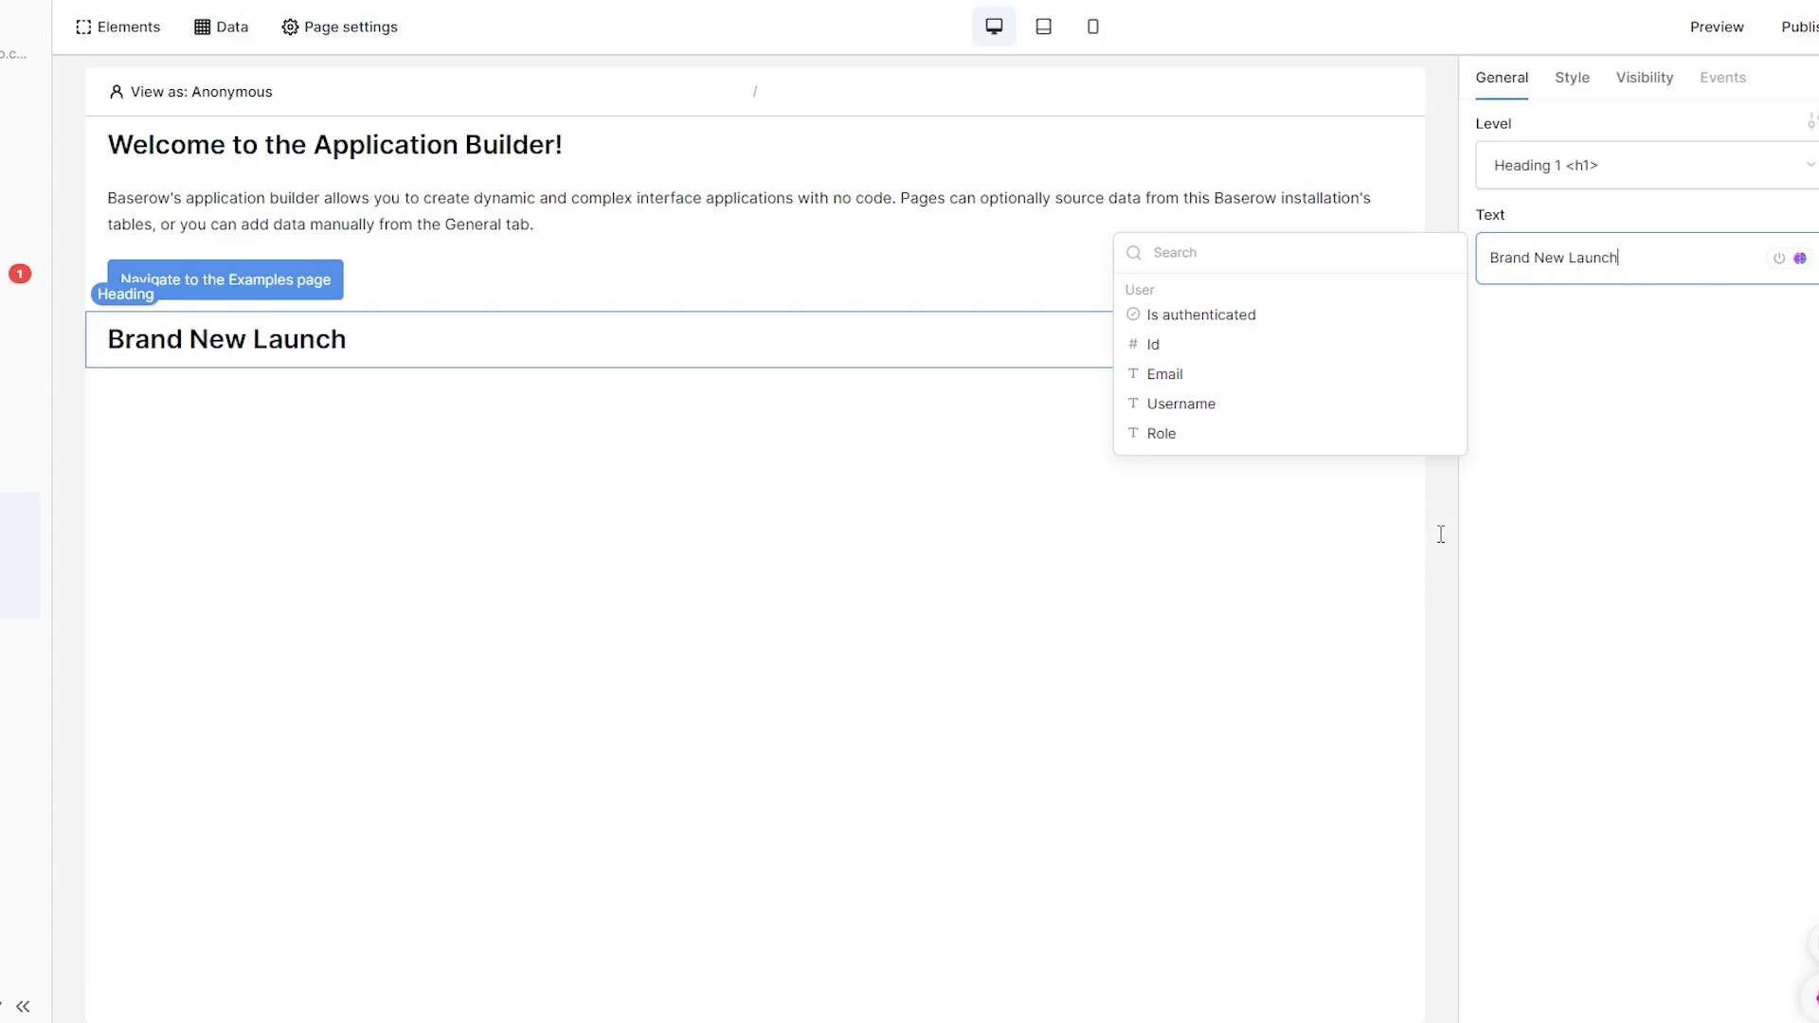
{"action": "left_click", "coordinate": [1271, 568]}
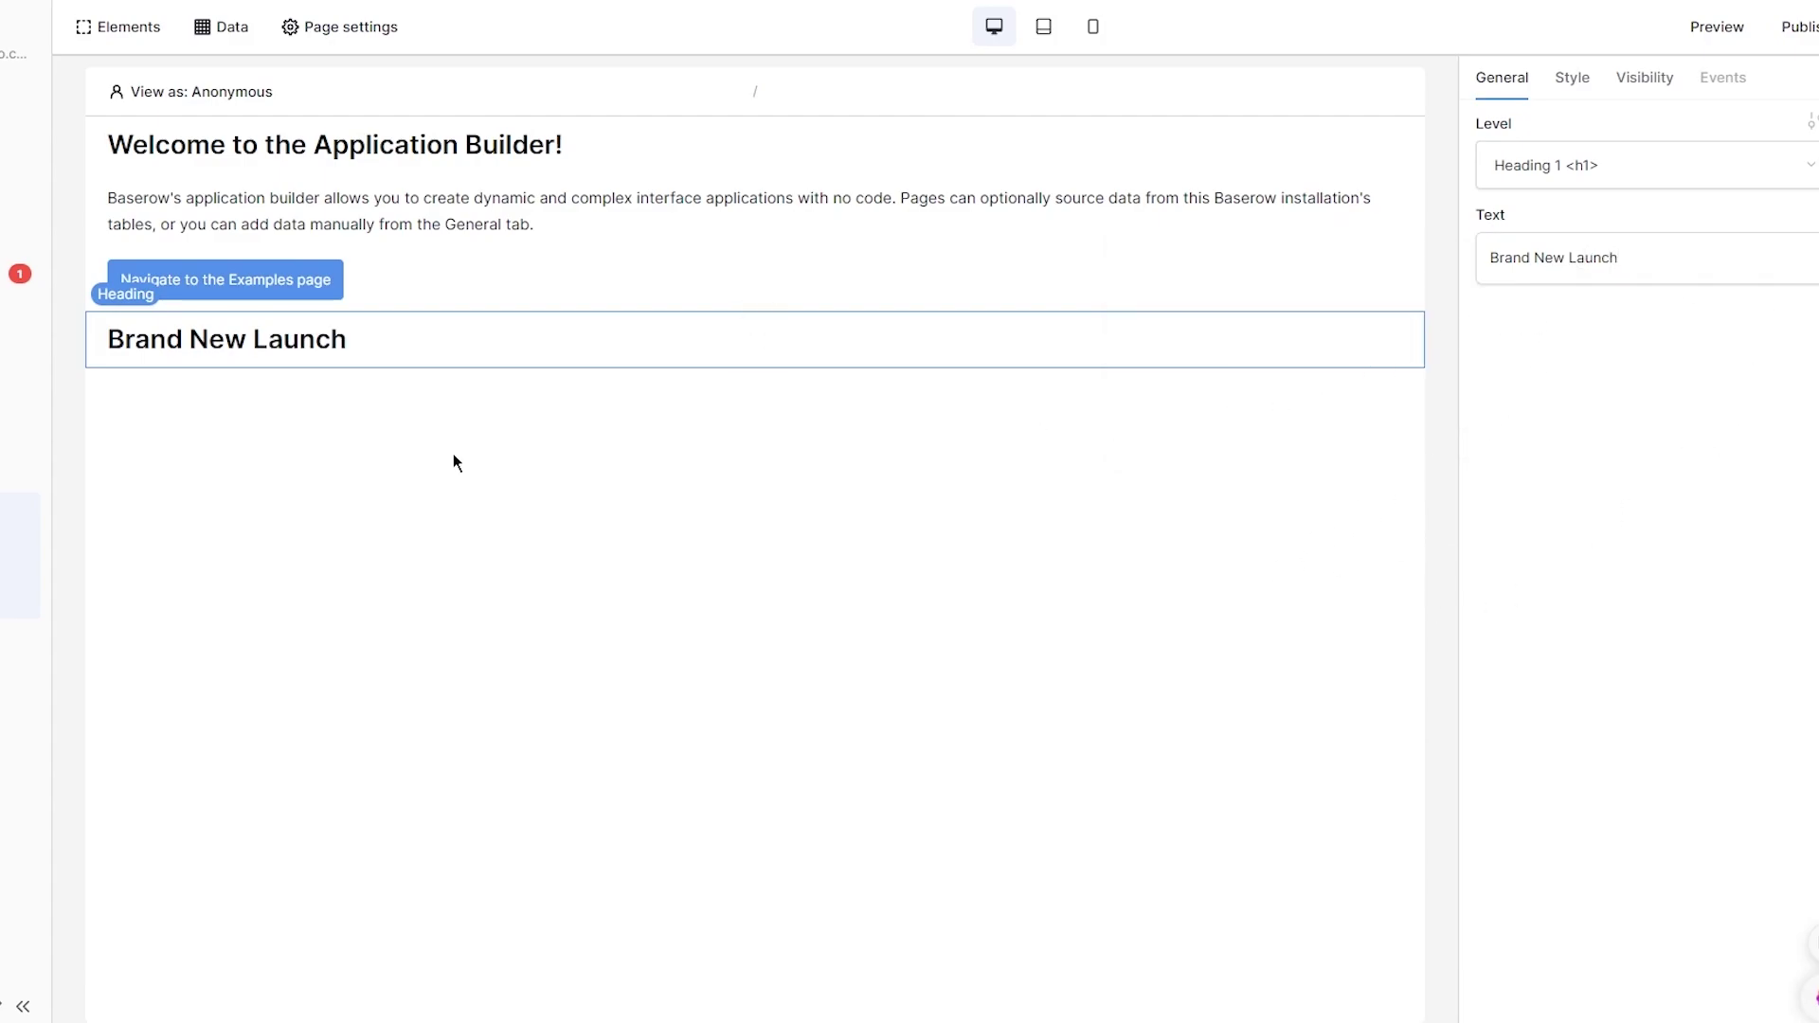
{"action": "left_click", "coordinate": [755, 368]}
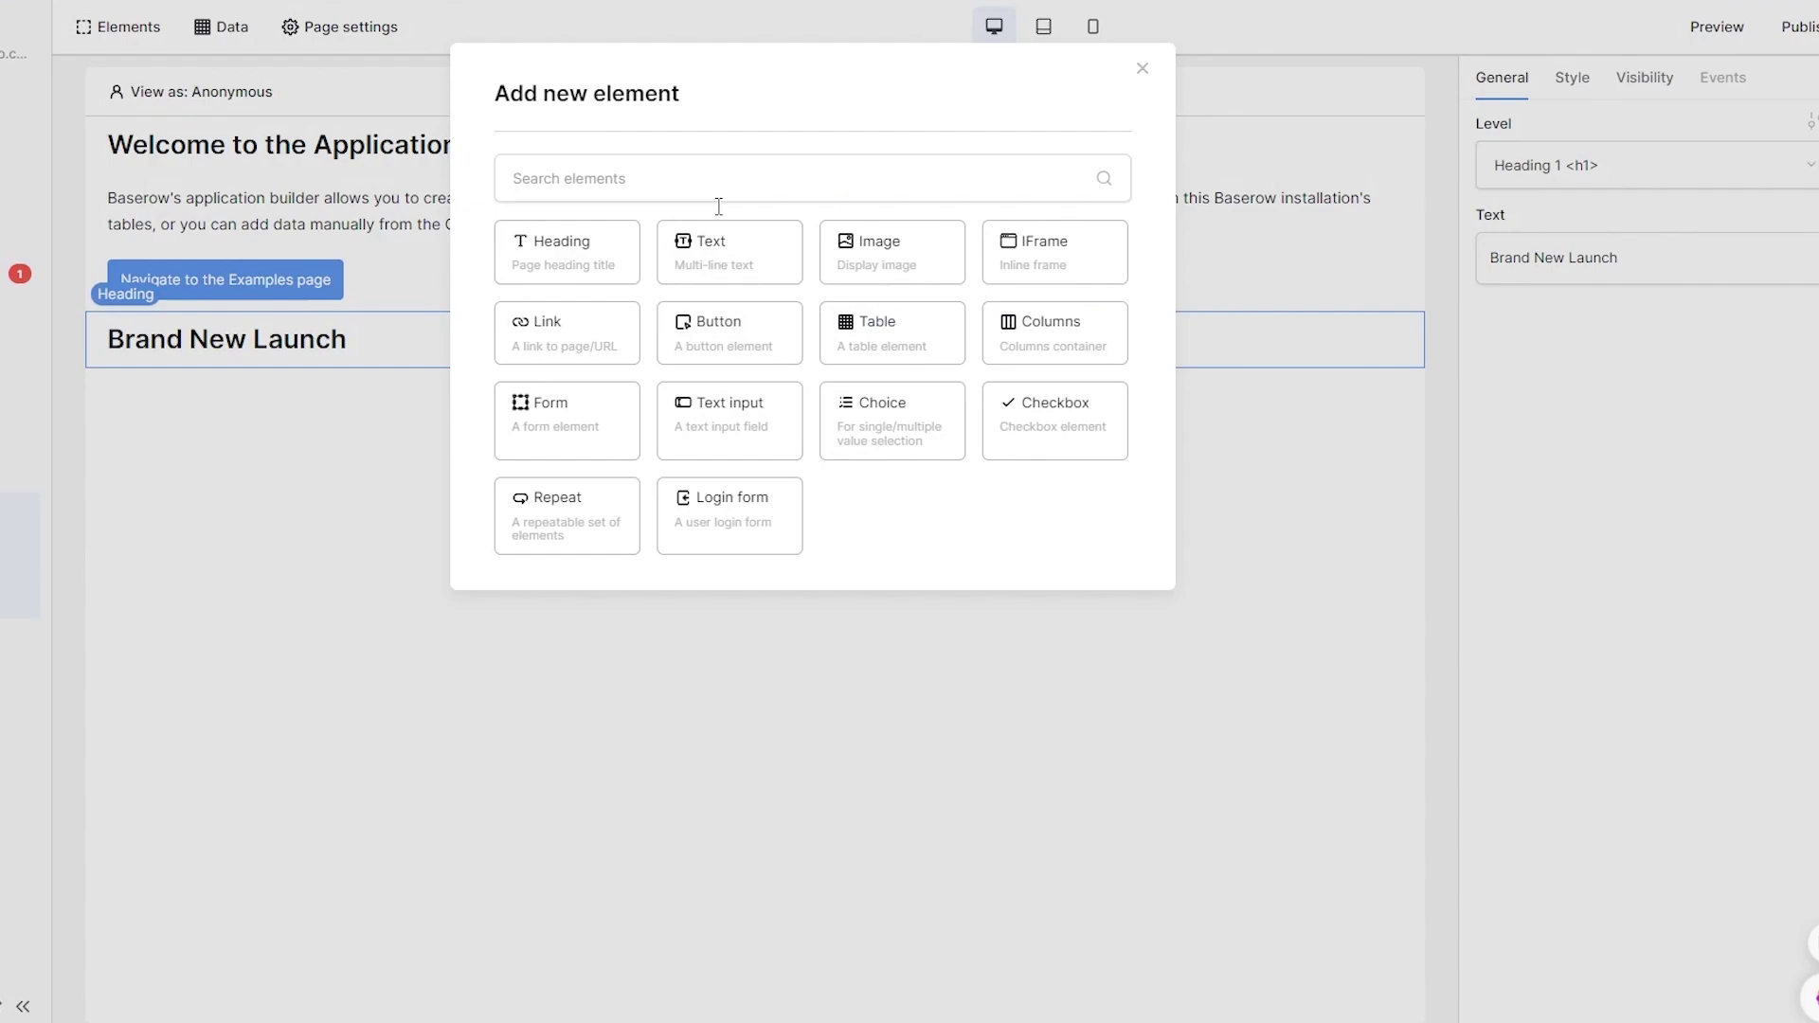
Add a text element and ask the AI assistant for a fitness tracking web app description
{"action": "left_click", "coordinate": [744, 255]}
{"action": "left_click", "coordinate": [1516, 248]}
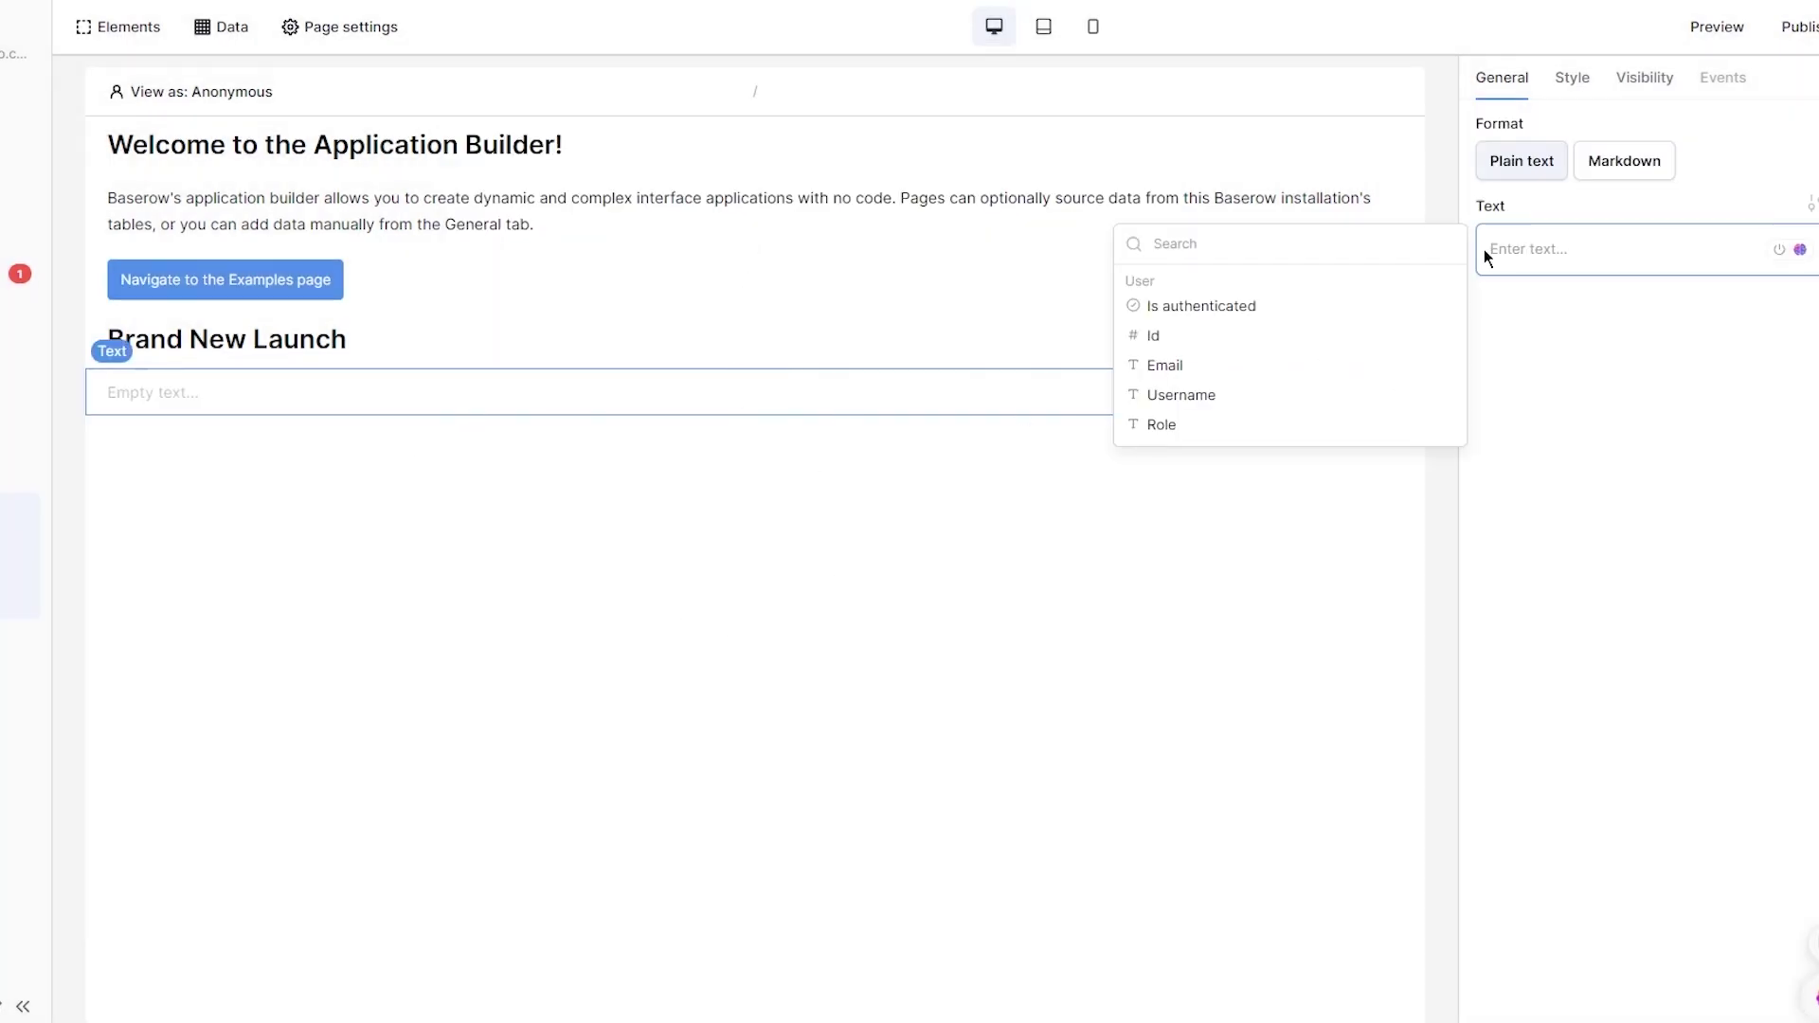
{"action": "left_click", "coordinate": [1799, 251]}
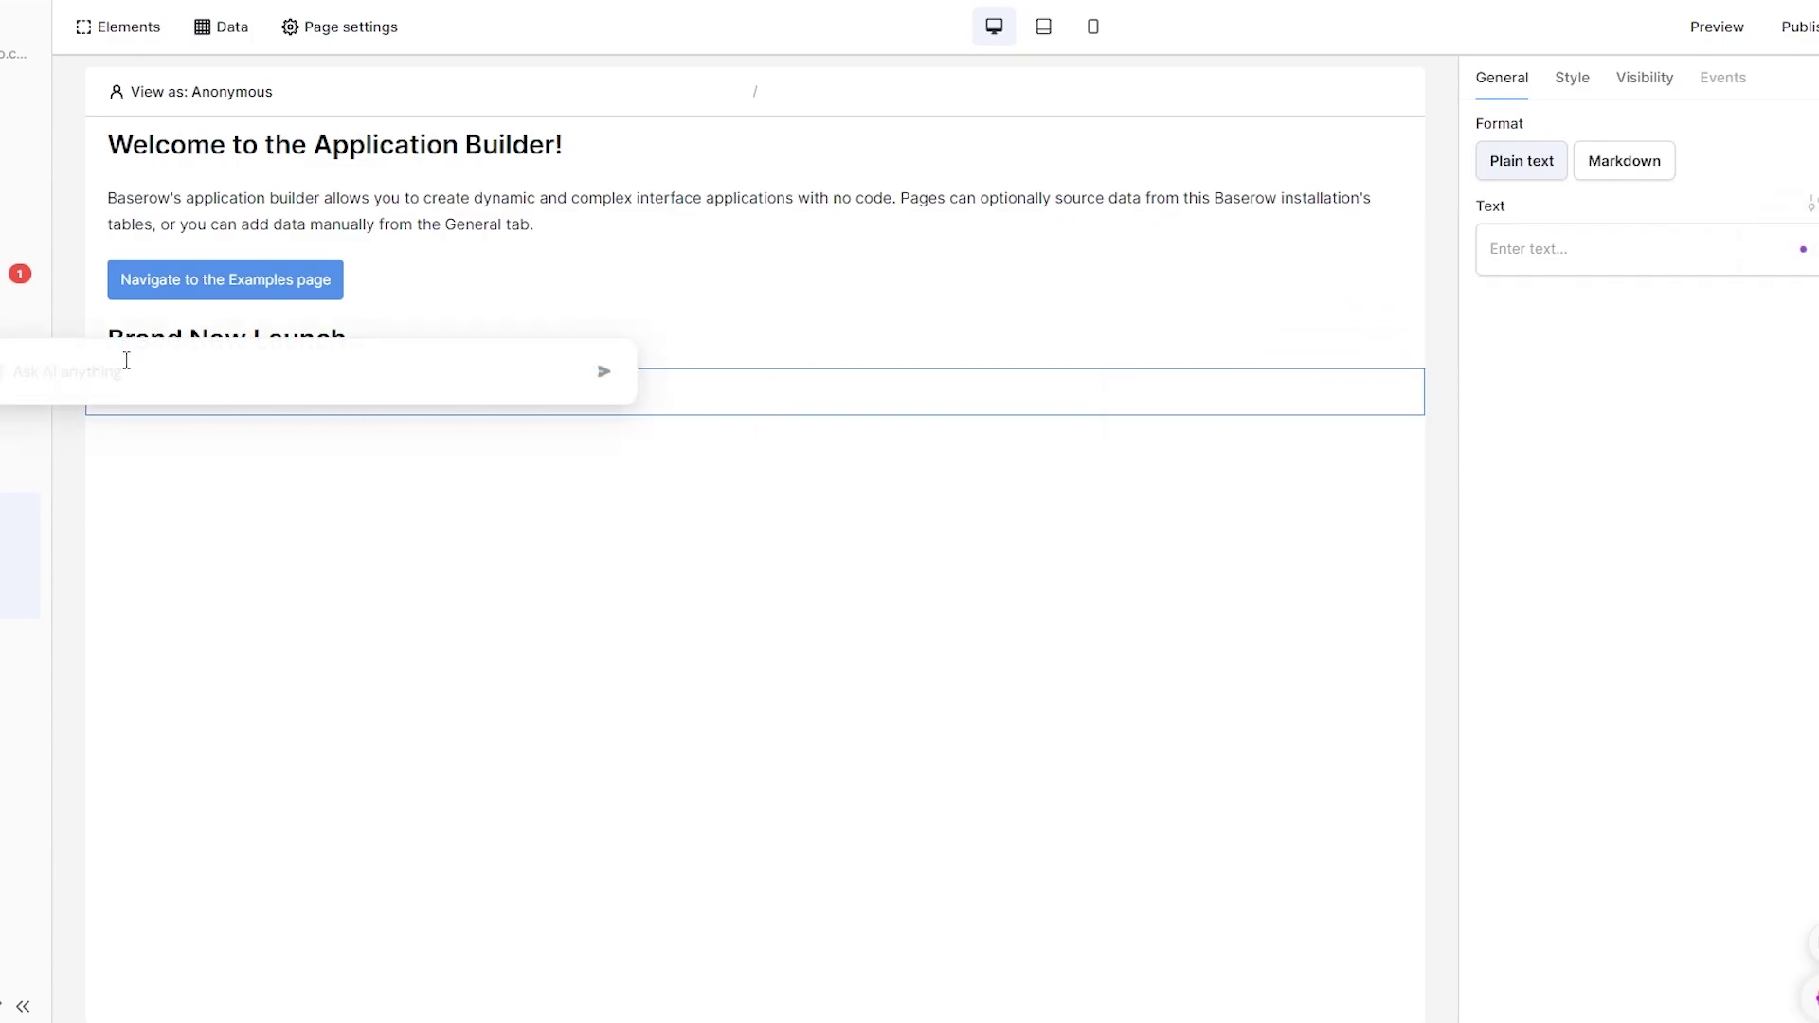
{"action": "type", "text": "write me a whole descrition abou"}
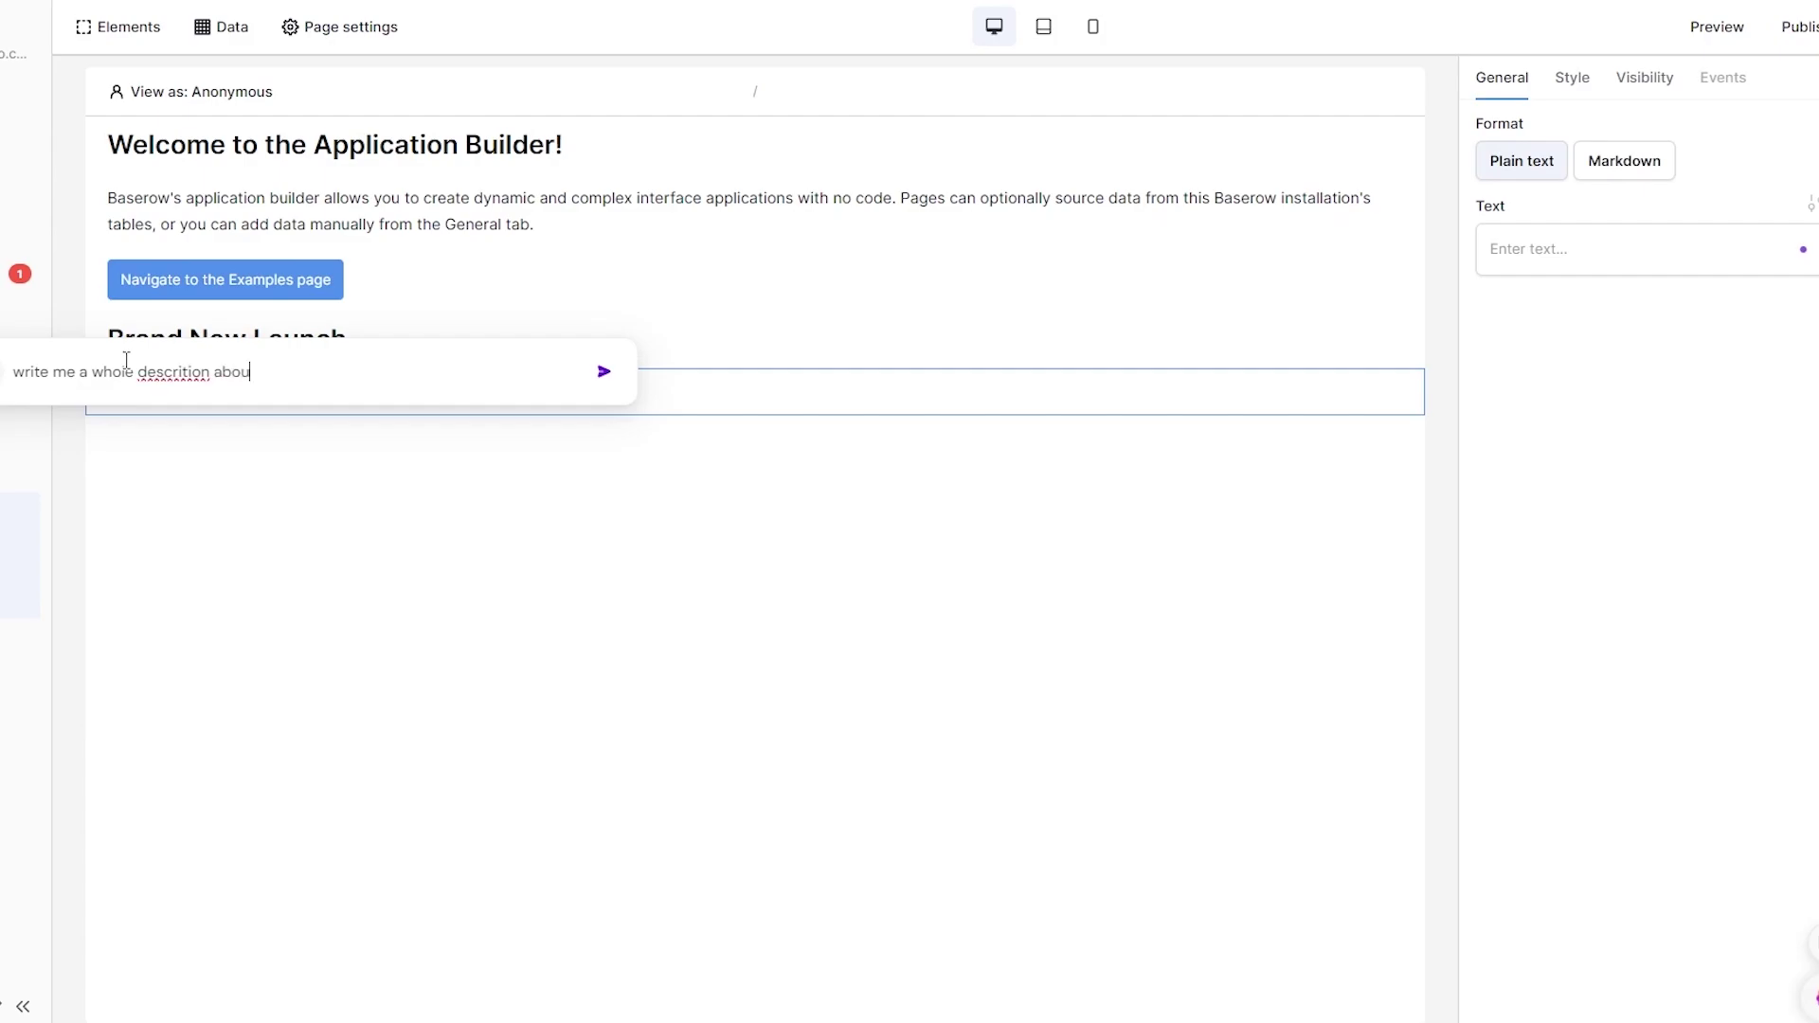
{"action": "type", "text": "t a fitness tracking website/app"}
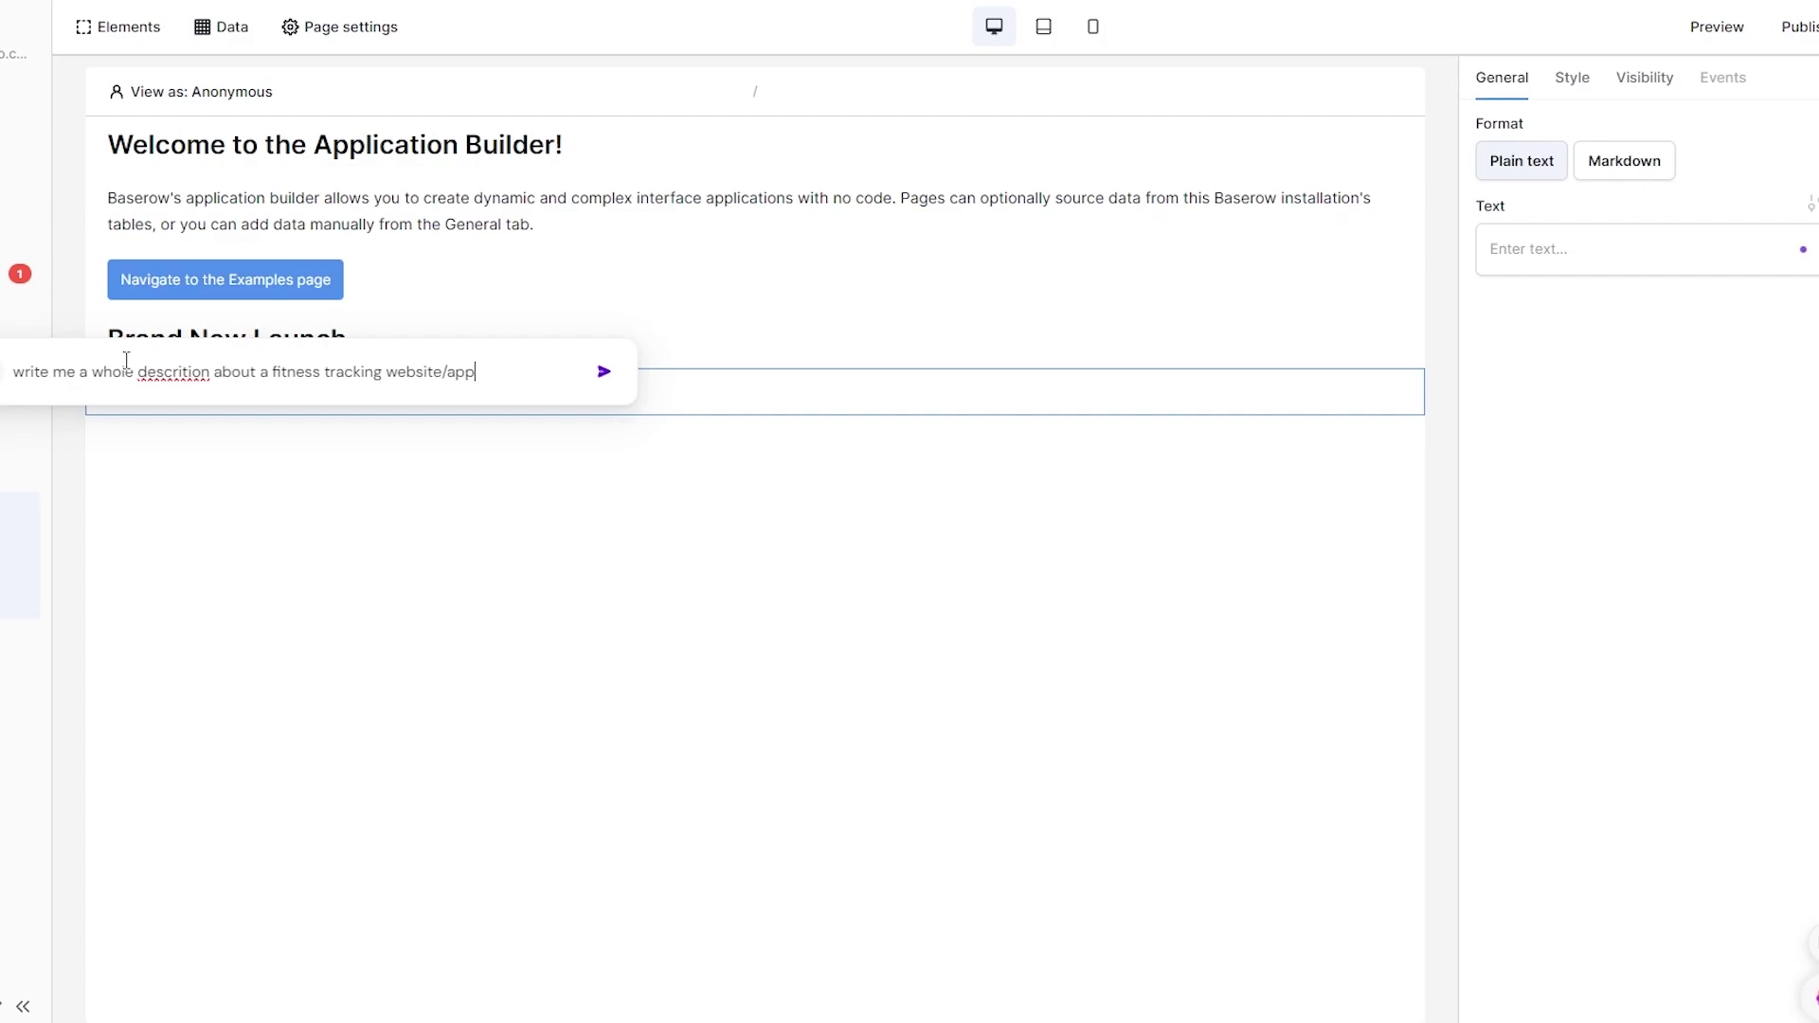
{"action": "key", "text": "Return"}
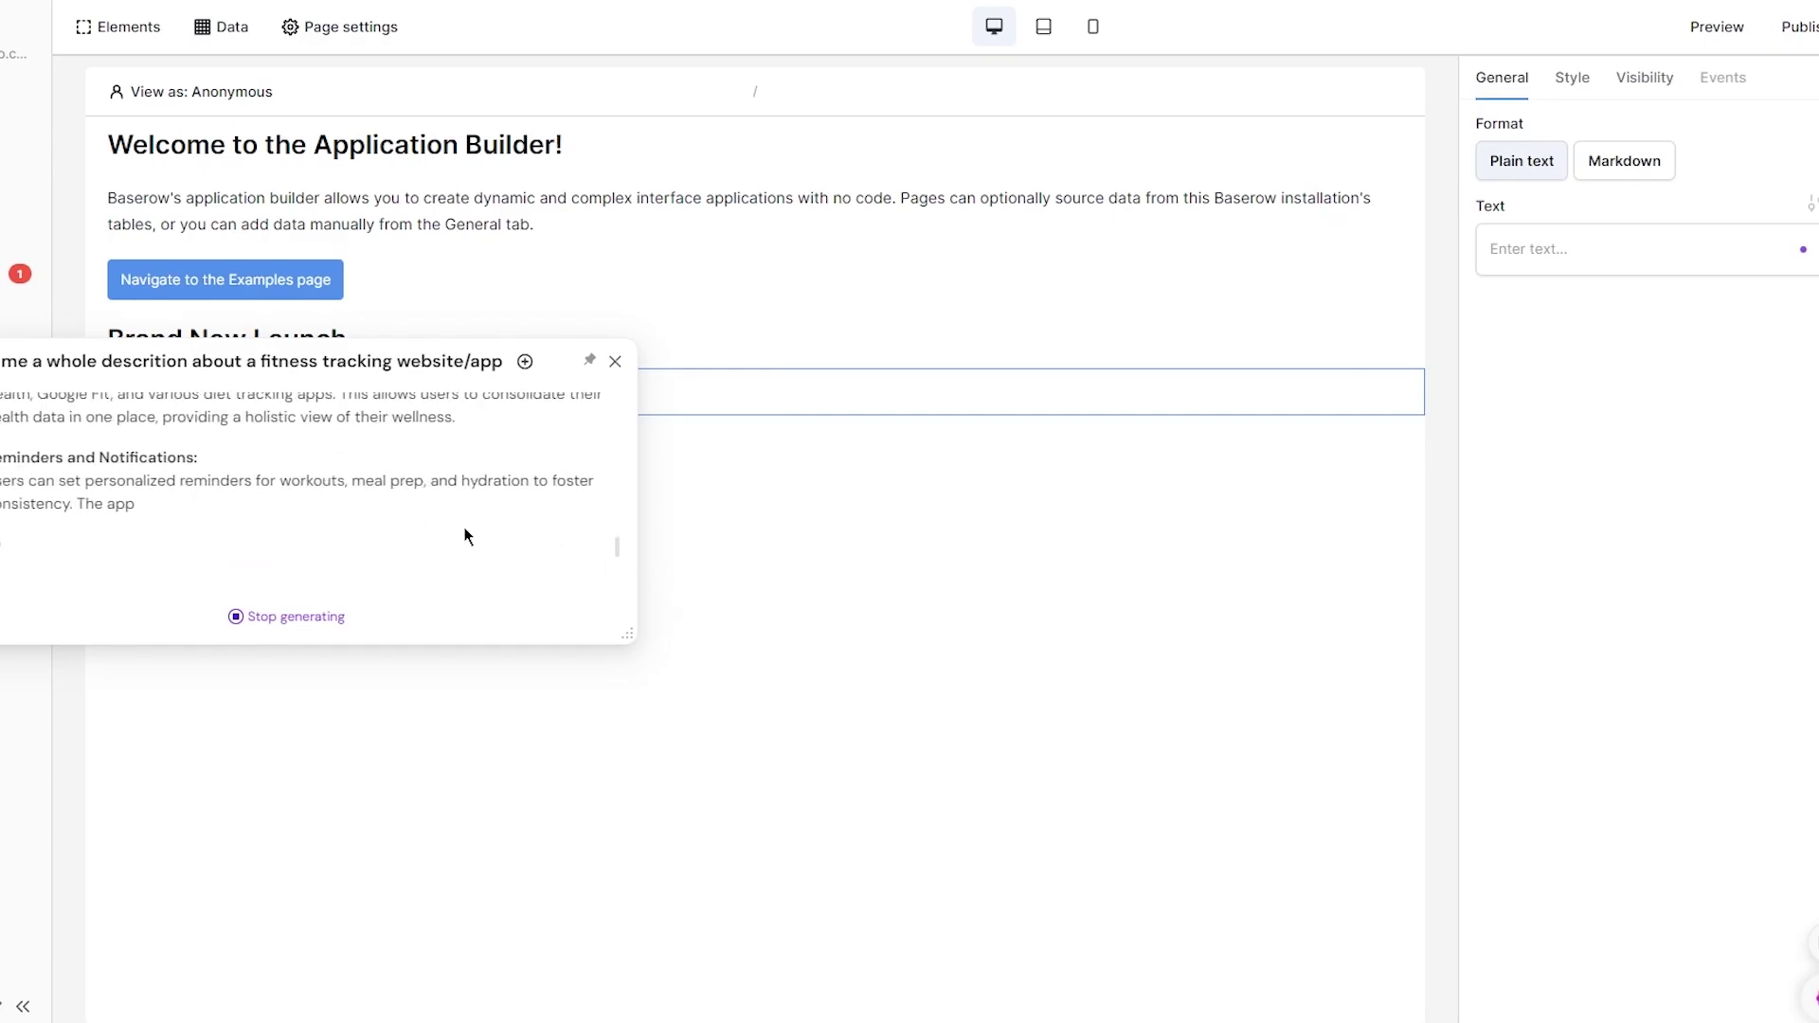
Insert the generated Fitness Tracker Pro description into the text element
{"action": "scroll", "coordinate": [290, 496], "scroll_direction": "up", "scroll_amount": 10}
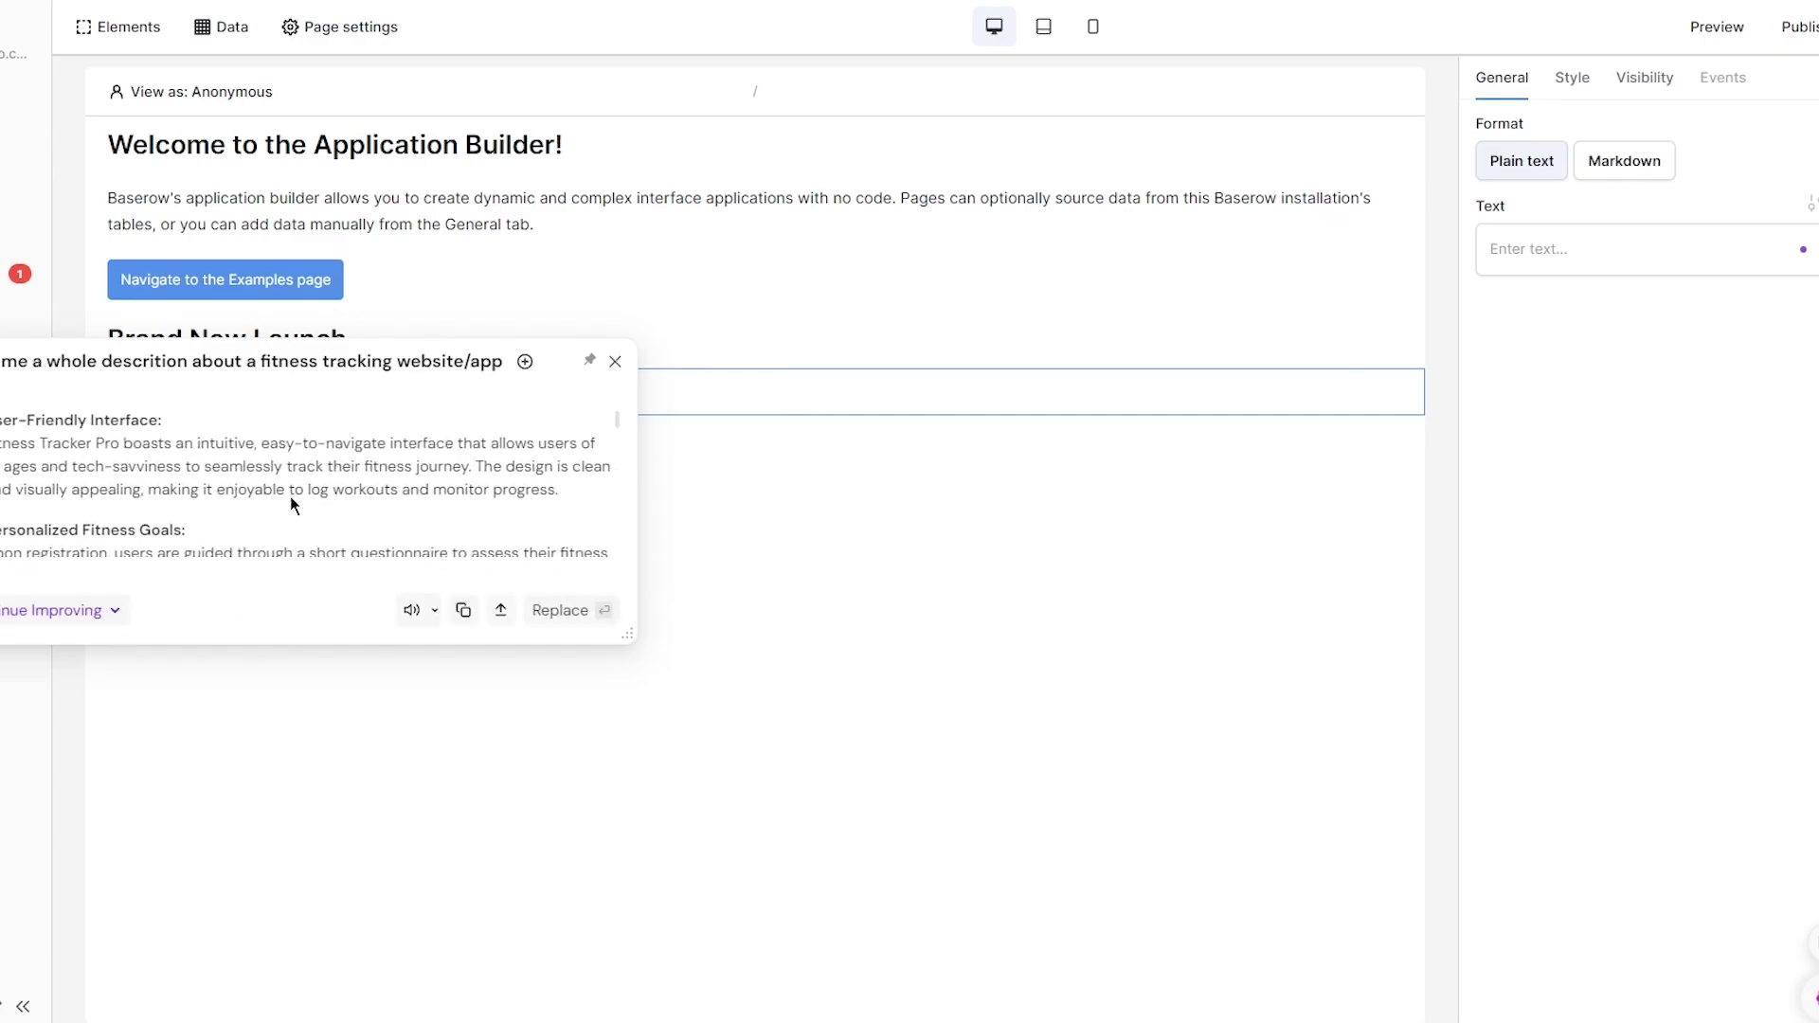
{"action": "scroll", "coordinate": [290, 497], "scroll_direction": "up", "scroll_amount": 3}
{"action": "scroll", "coordinate": [290, 497], "scroll_direction": "down", "scroll_amount": 2}
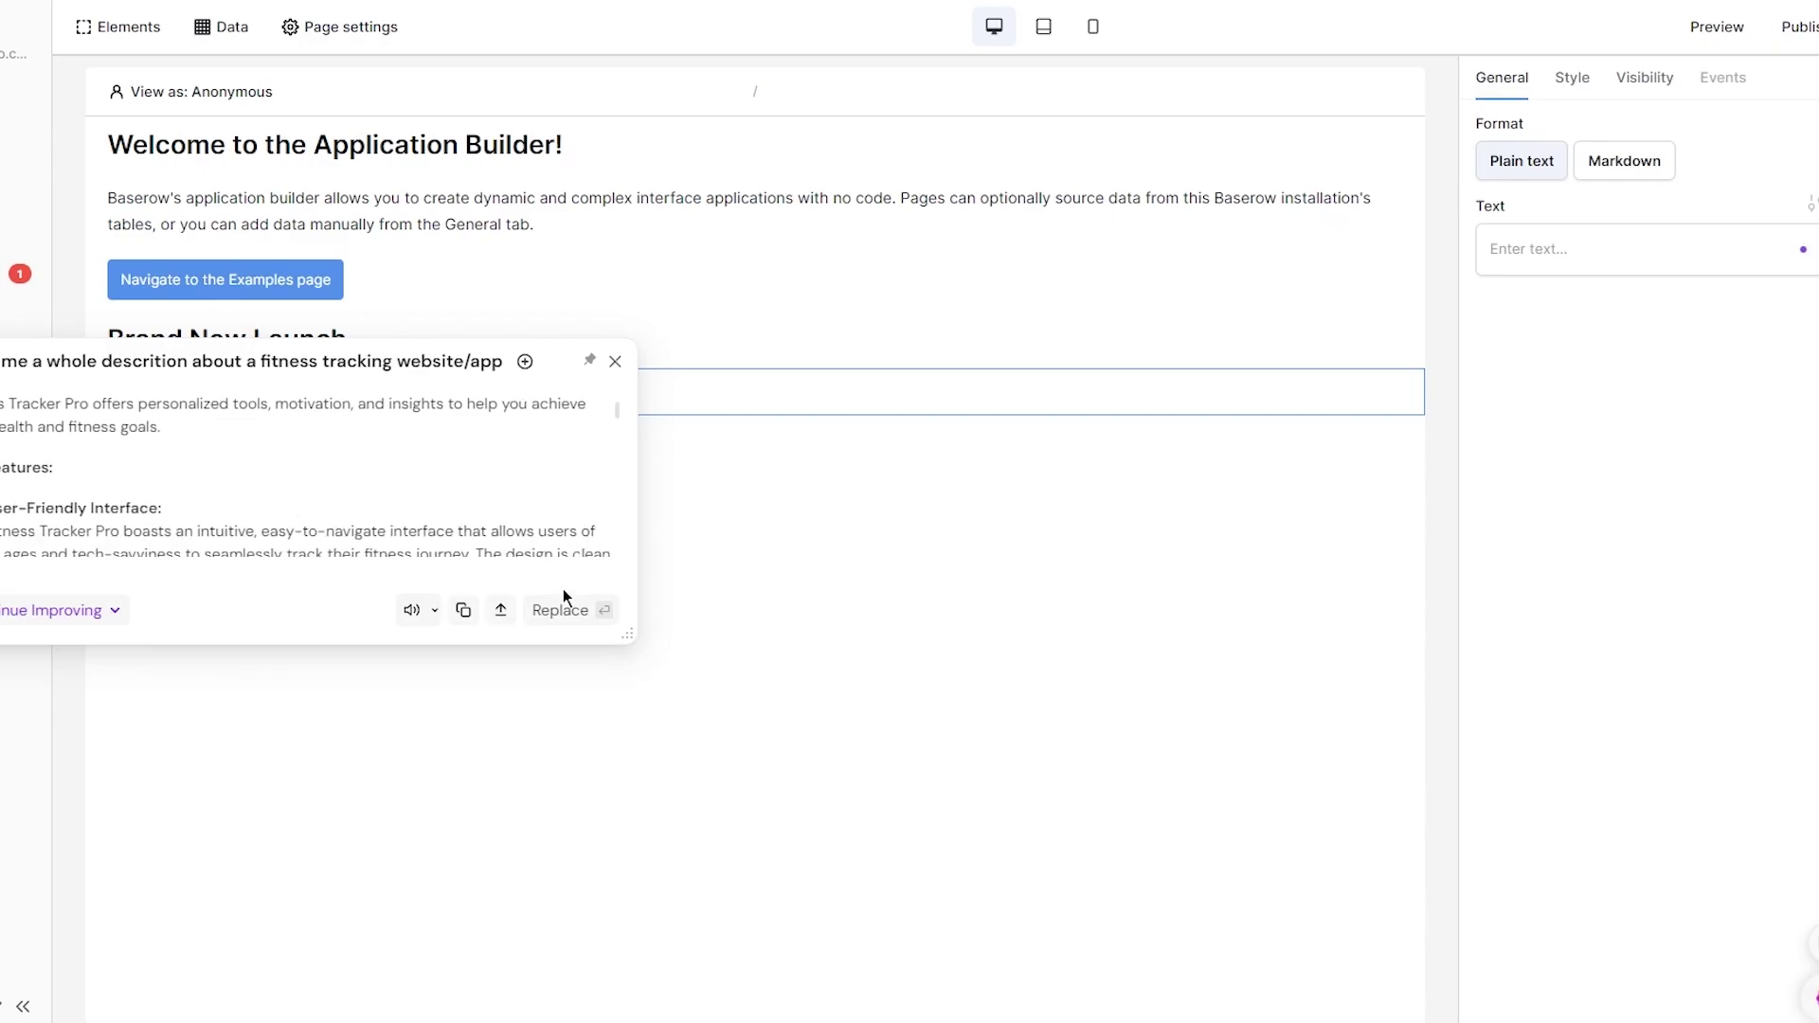
{"action": "left_click", "coordinate": [516, 614]}
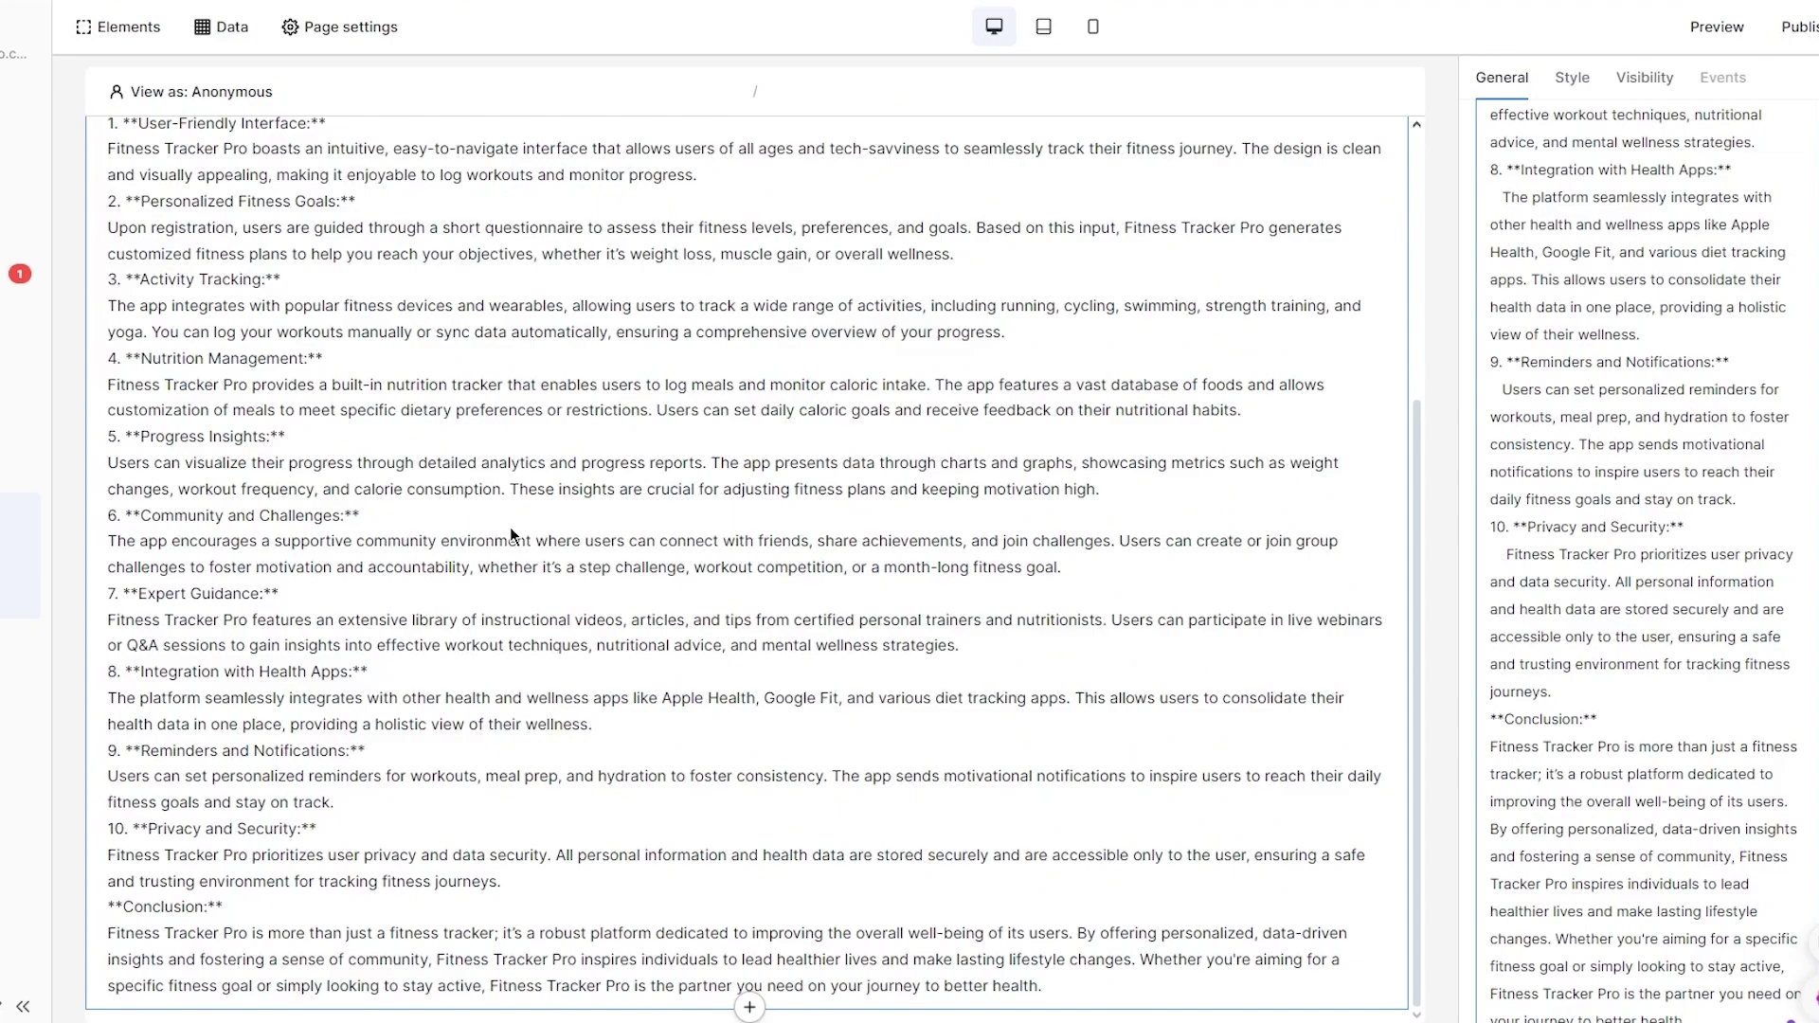
{"action": "scroll", "coordinate": [510, 527], "scroll_direction": "up", "scroll_amount": 5}
Select the Brand New Launch heading, trying level 5 and then restoring it to level 1
{"action": "left_click", "coordinate": [612, 300]}
{"action": "left_click", "coordinate": [371, 337]}
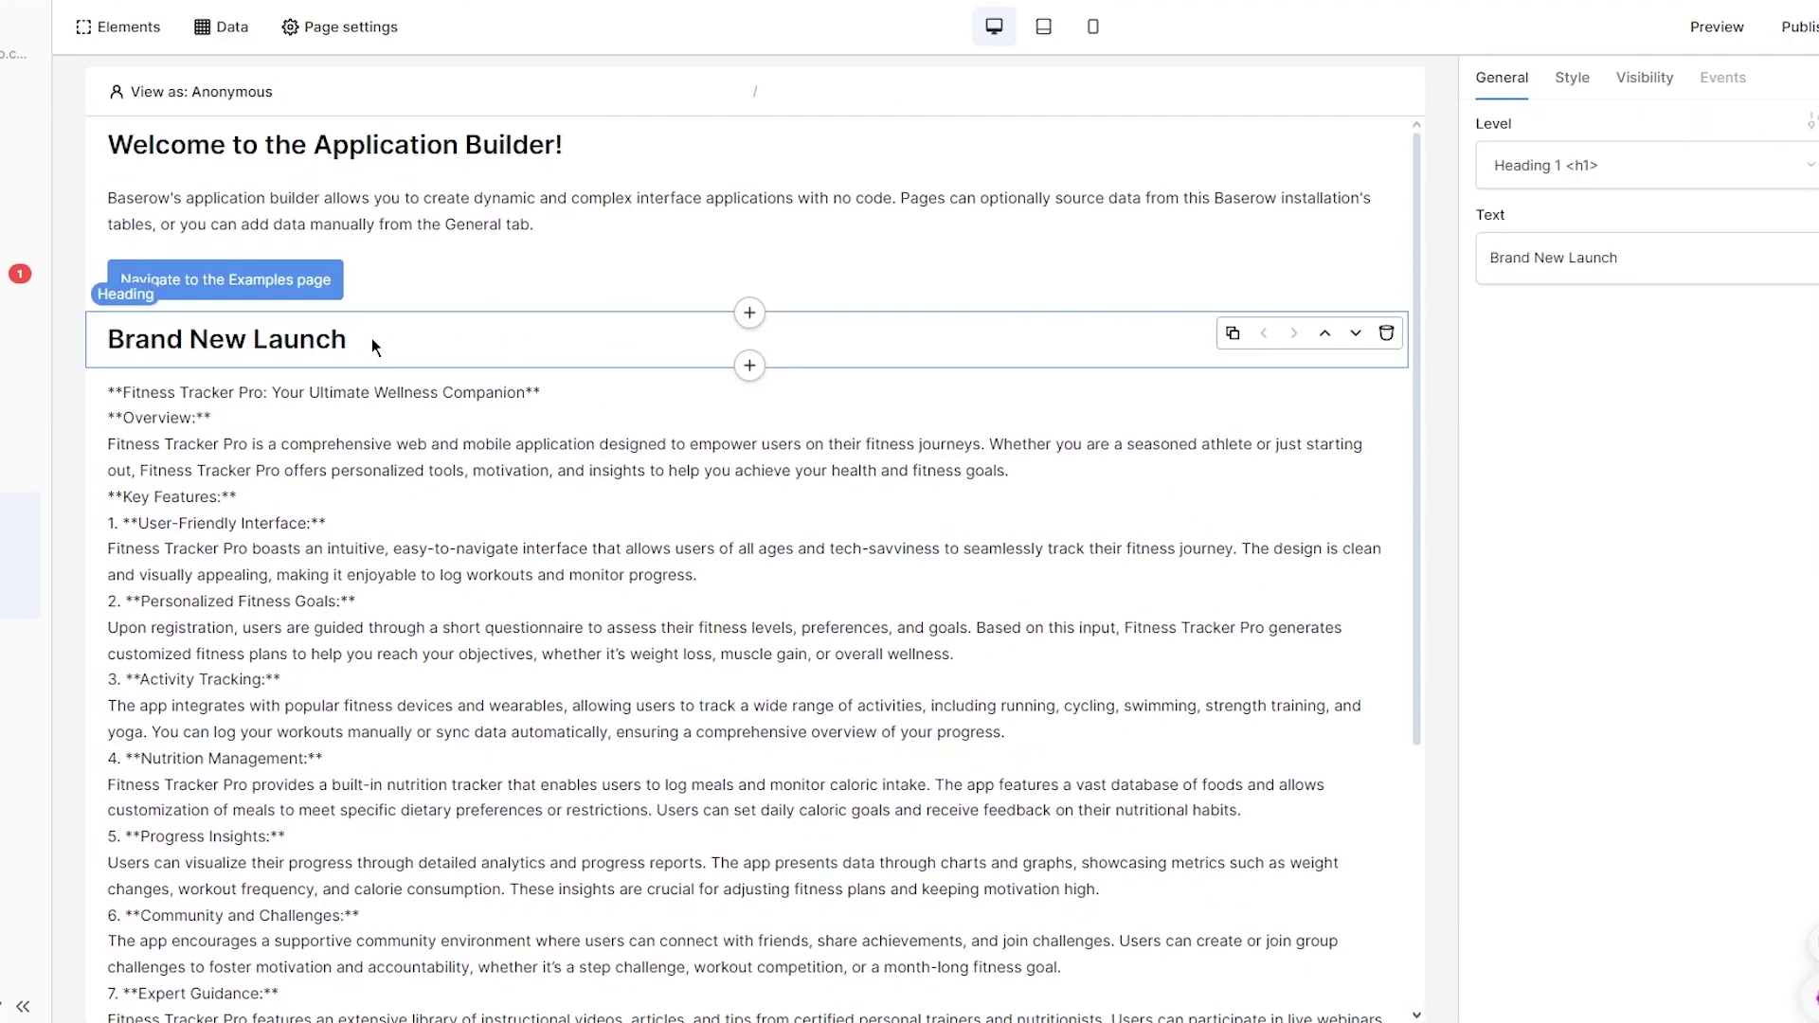
{"action": "left_click", "coordinate": [1577, 81]}
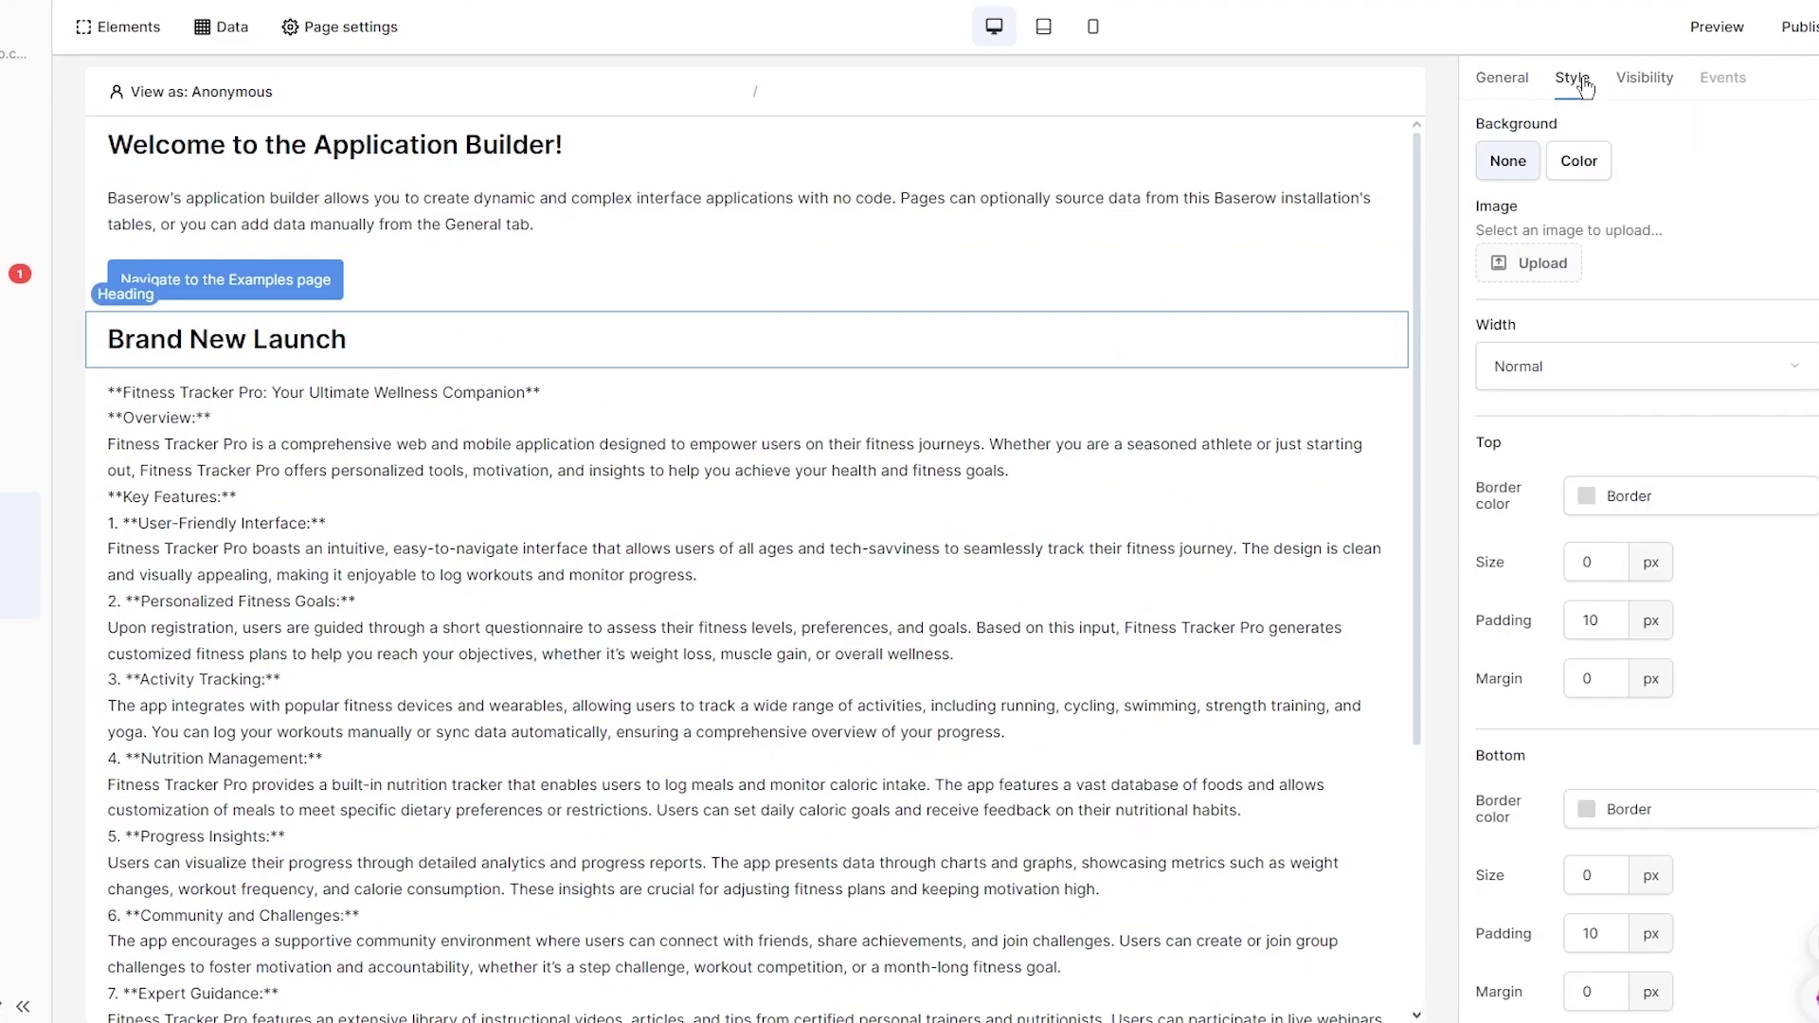
{"action": "left_click", "coordinate": [1520, 79]}
{"action": "left_click", "coordinate": [1553, 163]}
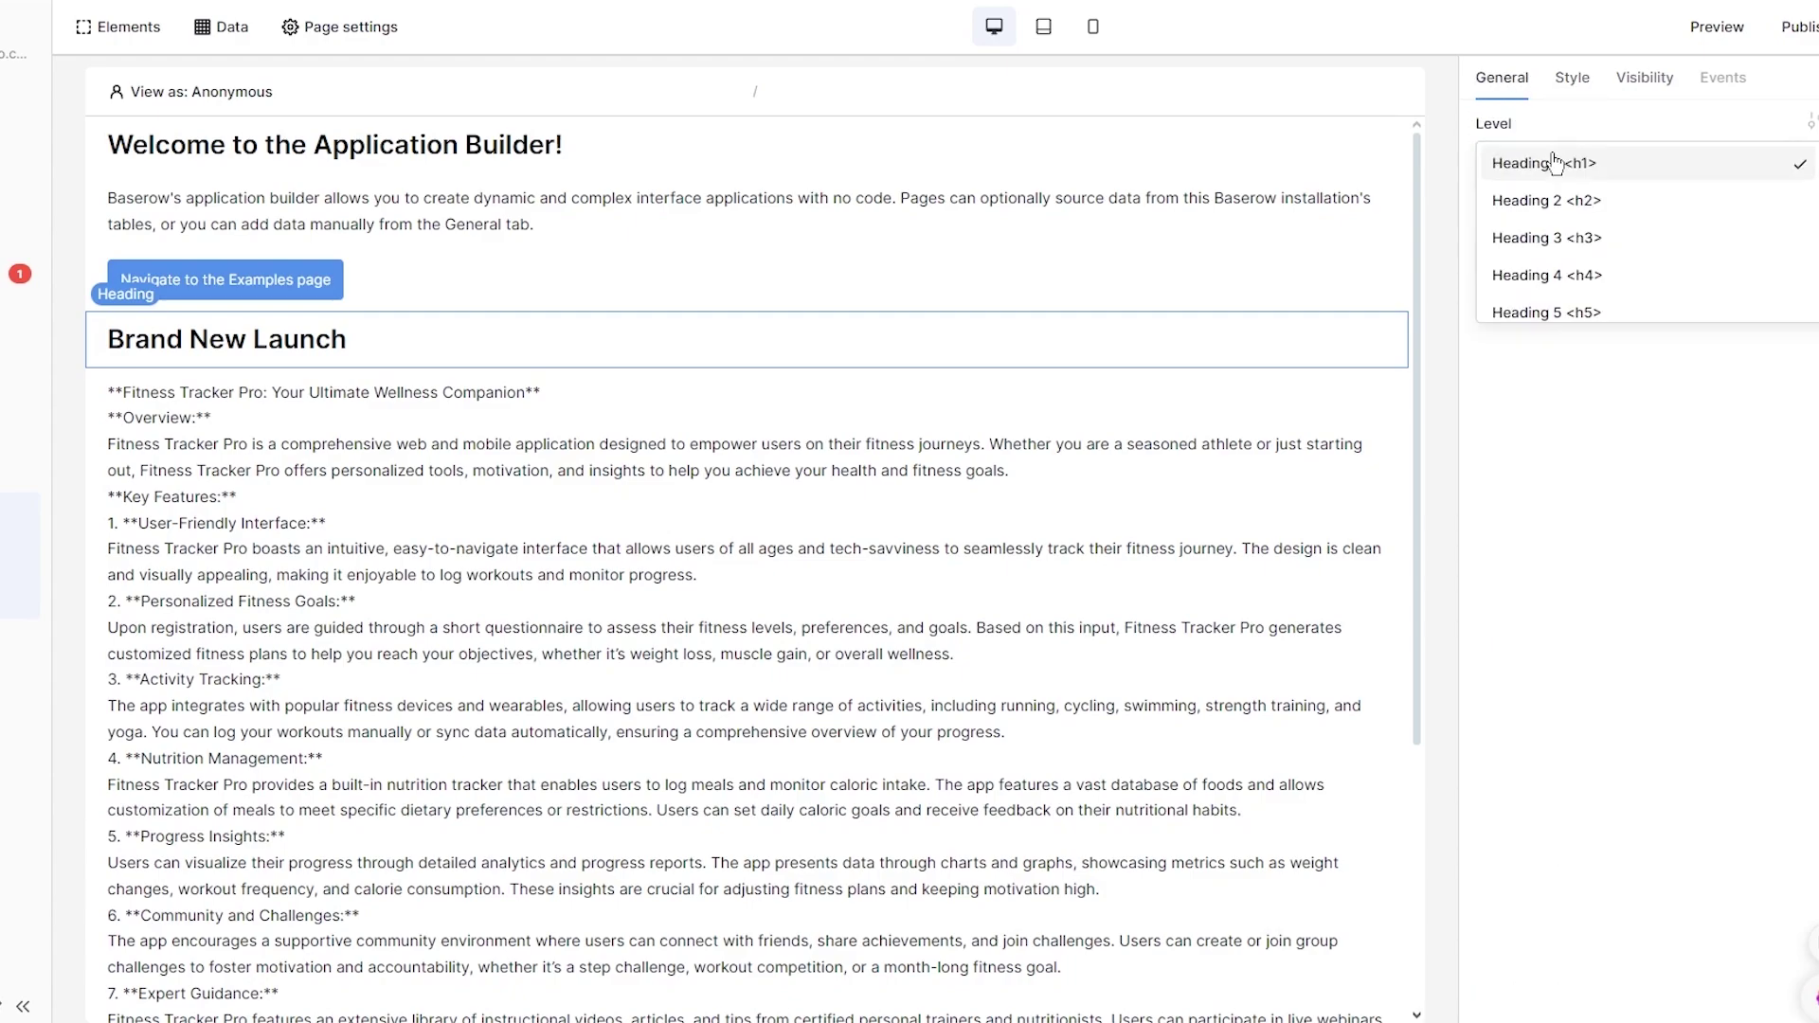
{"action": "left_click", "coordinate": [1591, 310]}
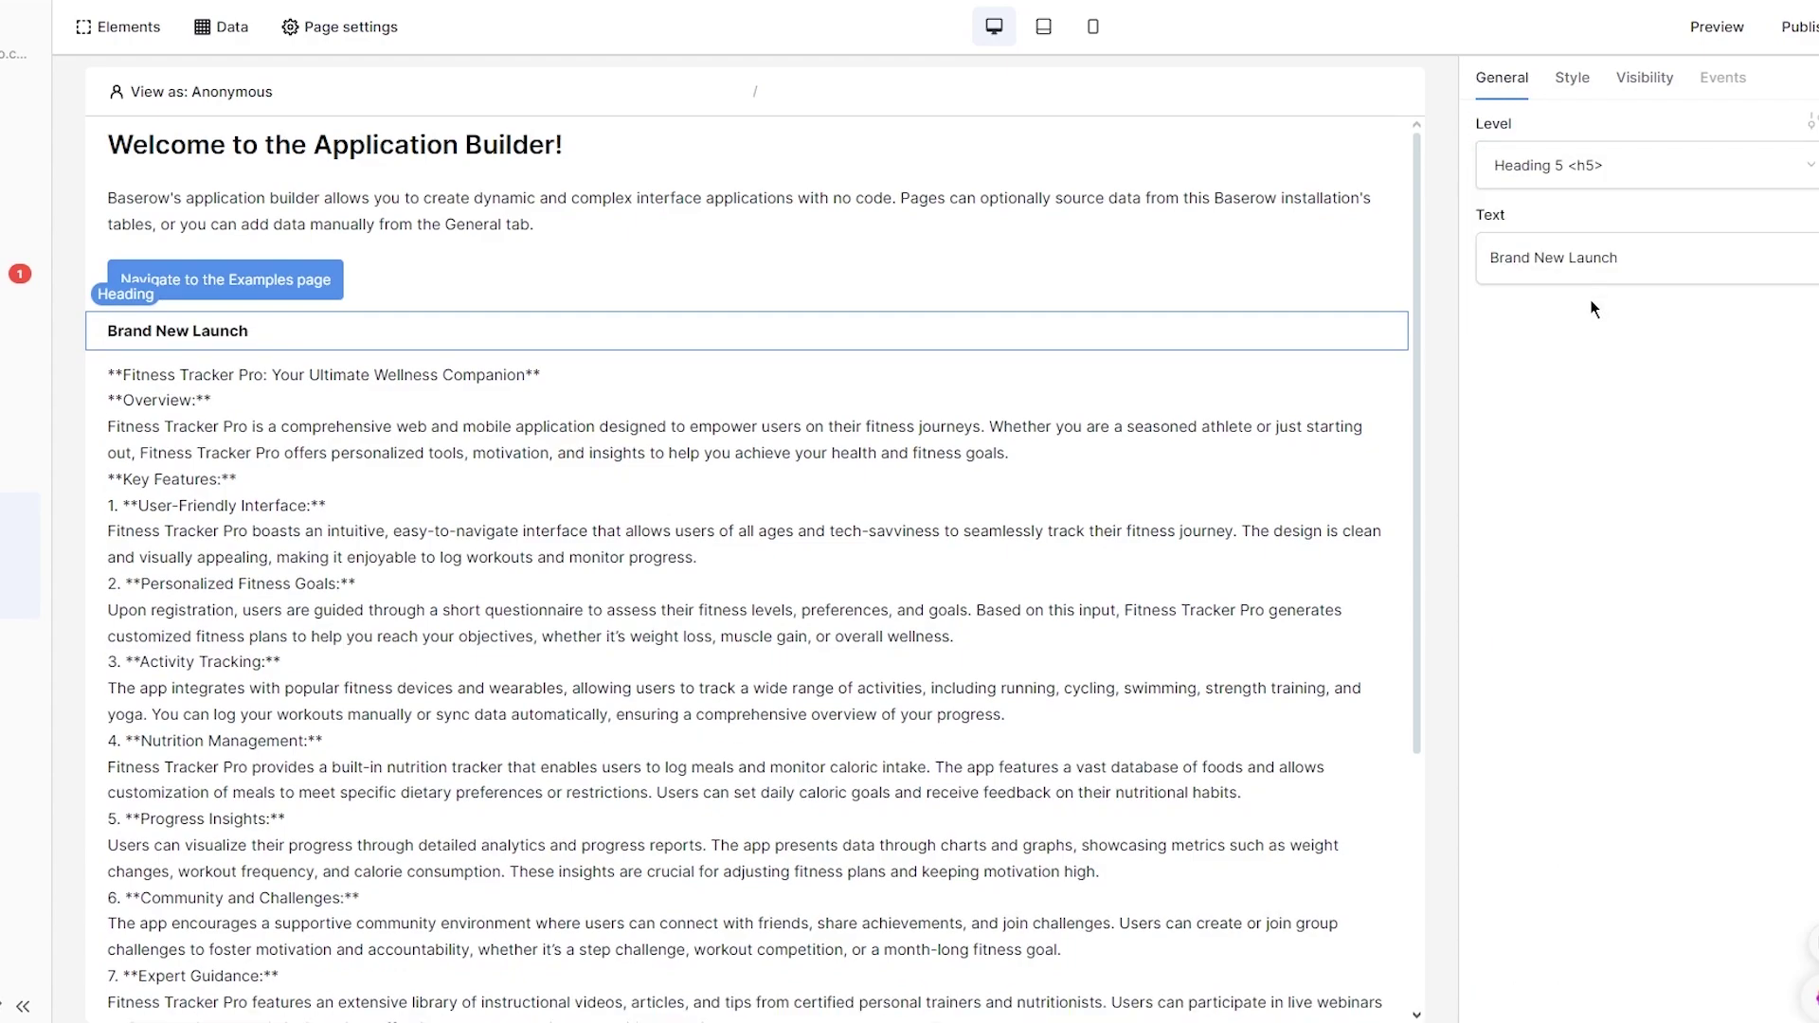
{"action": "left_click", "coordinate": [1601, 171]}
{"action": "left_click", "coordinate": [1572, 163]}
Give the heading a solid light pink #E9A7A7 background colour
{"action": "left_click", "coordinate": [1572, 78]}
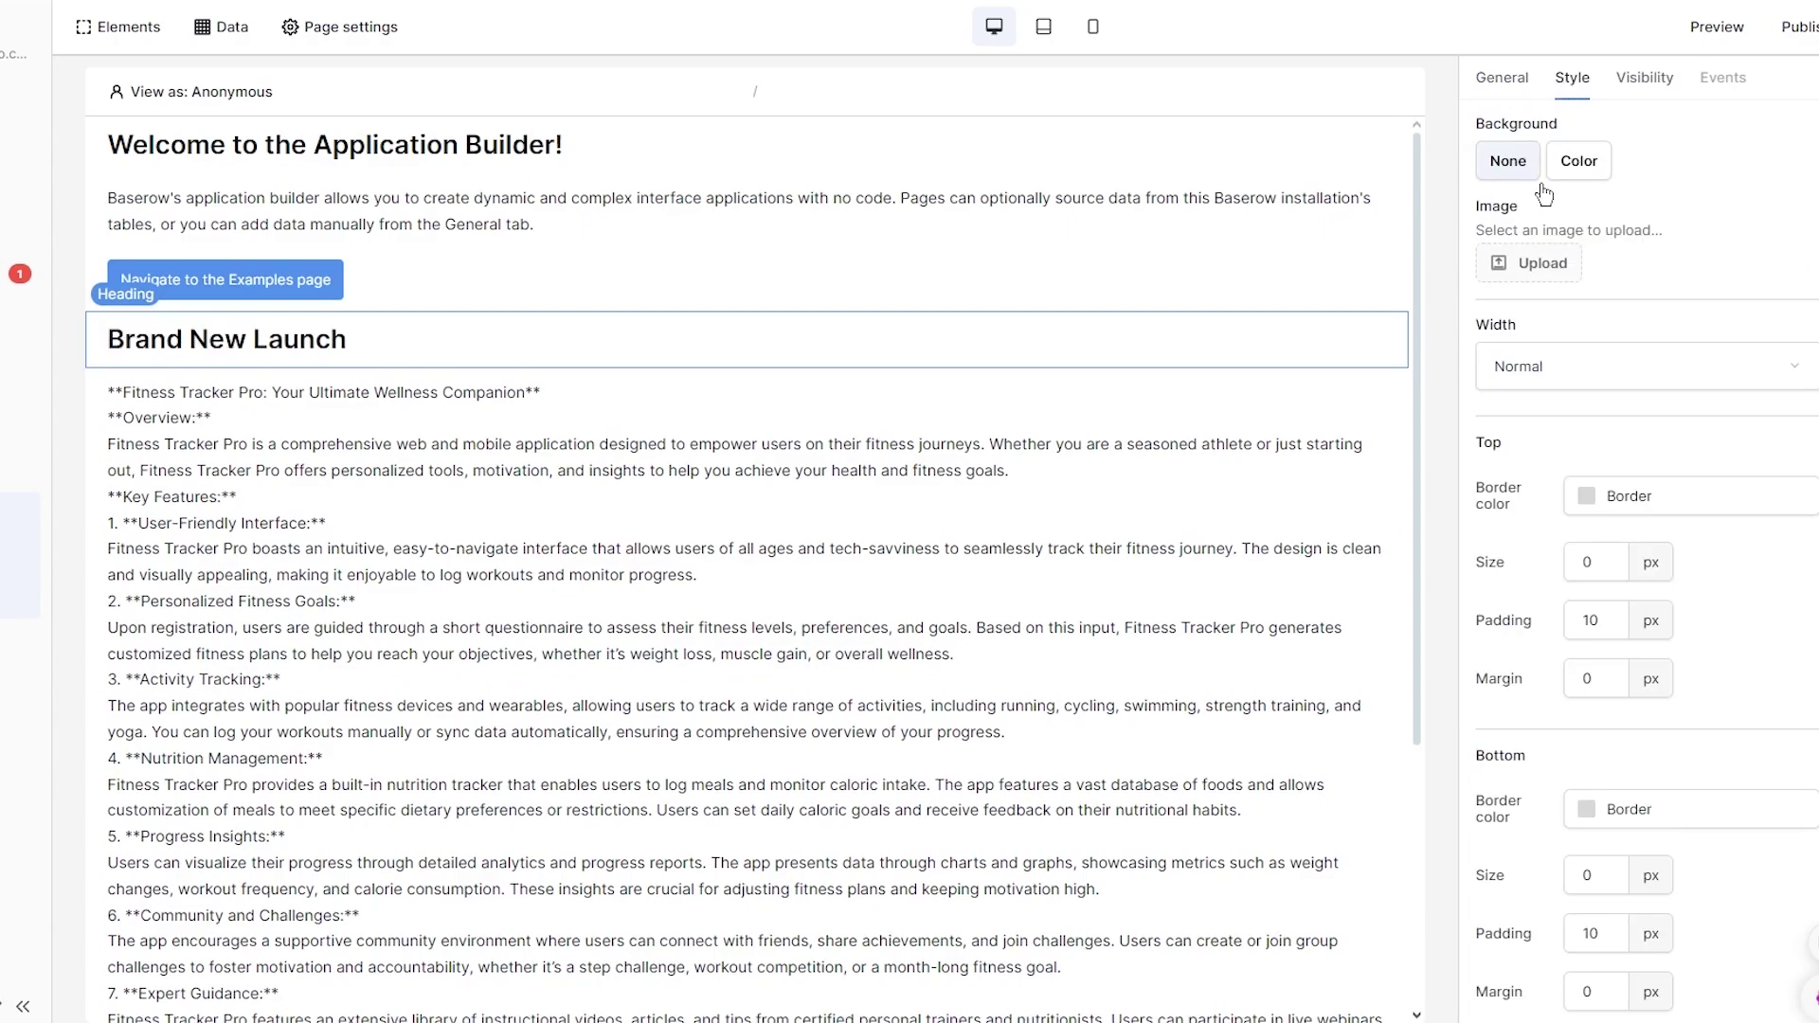
{"action": "left_click", "coordinate": [1562, 180]}
{"action": "left_click", "coordinate": [1565, 216]}
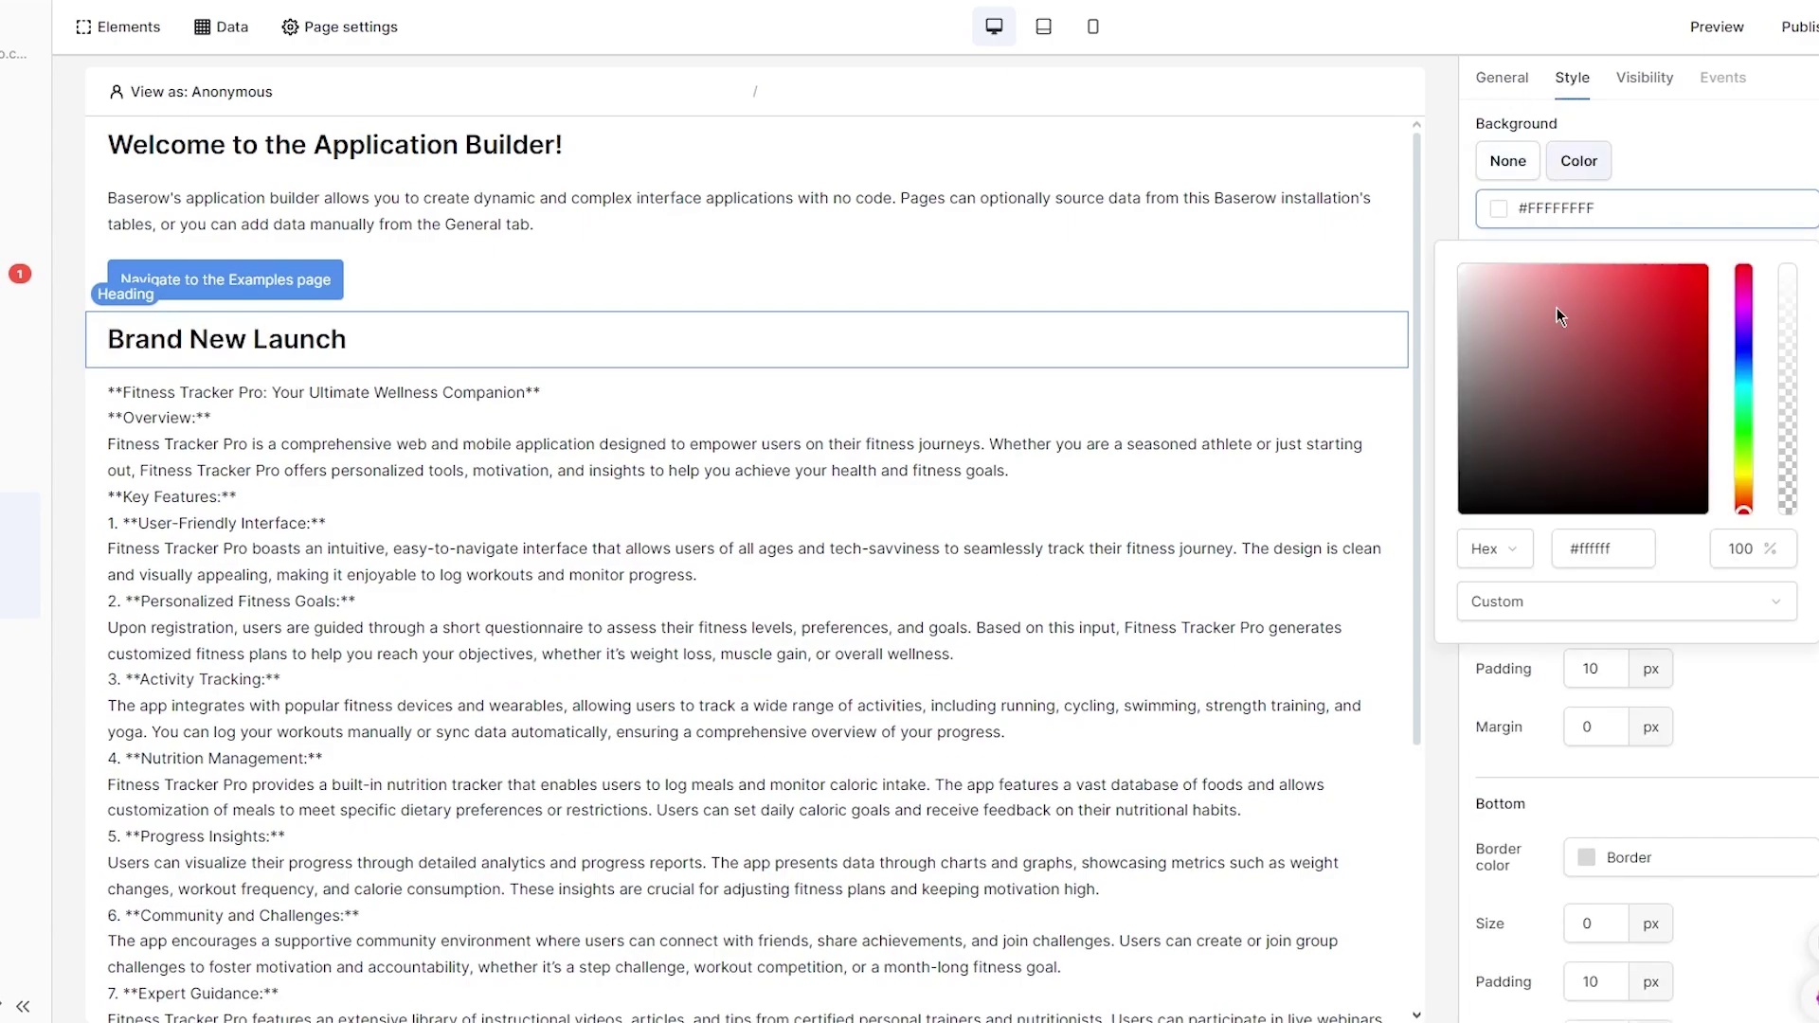
{"action": "left_click", "coordinate": [1666, 299]}
{"action": "left_click_drag", "start_coordinate": [1669, 295], "coordinate": [1529, 289]}
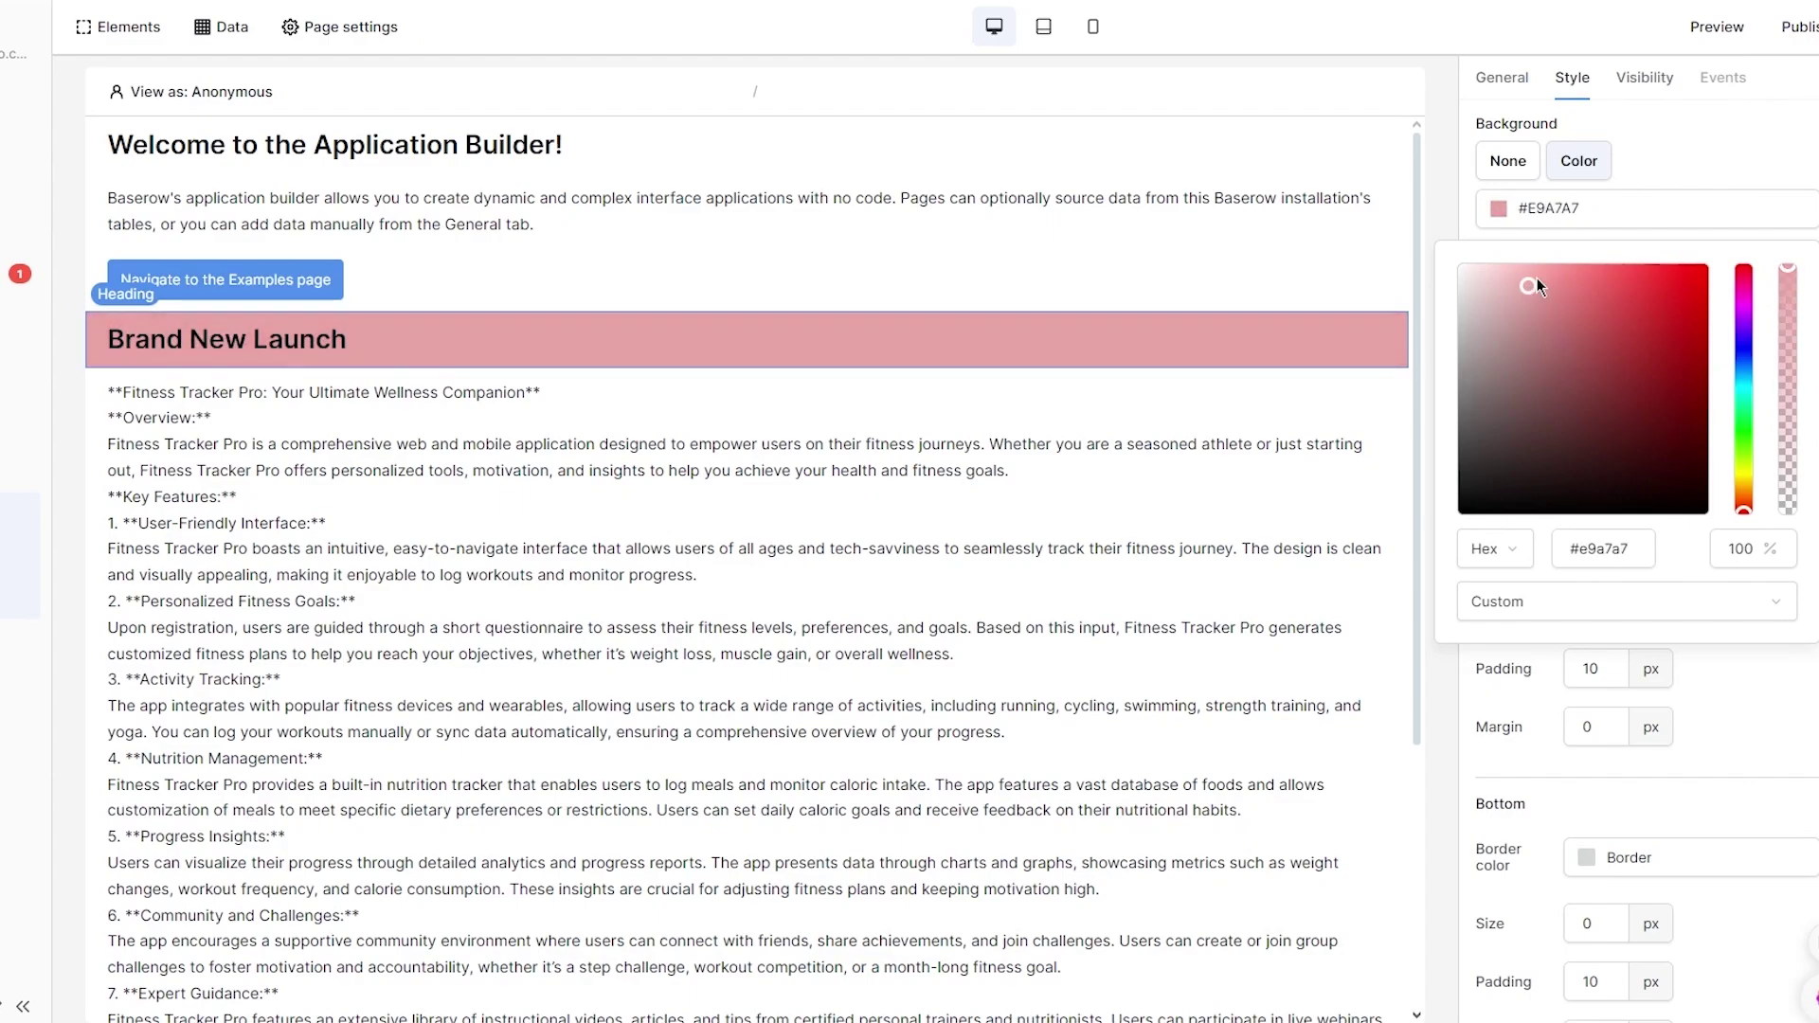
{"action": "left_click", "coordinate": [1612, 125]}
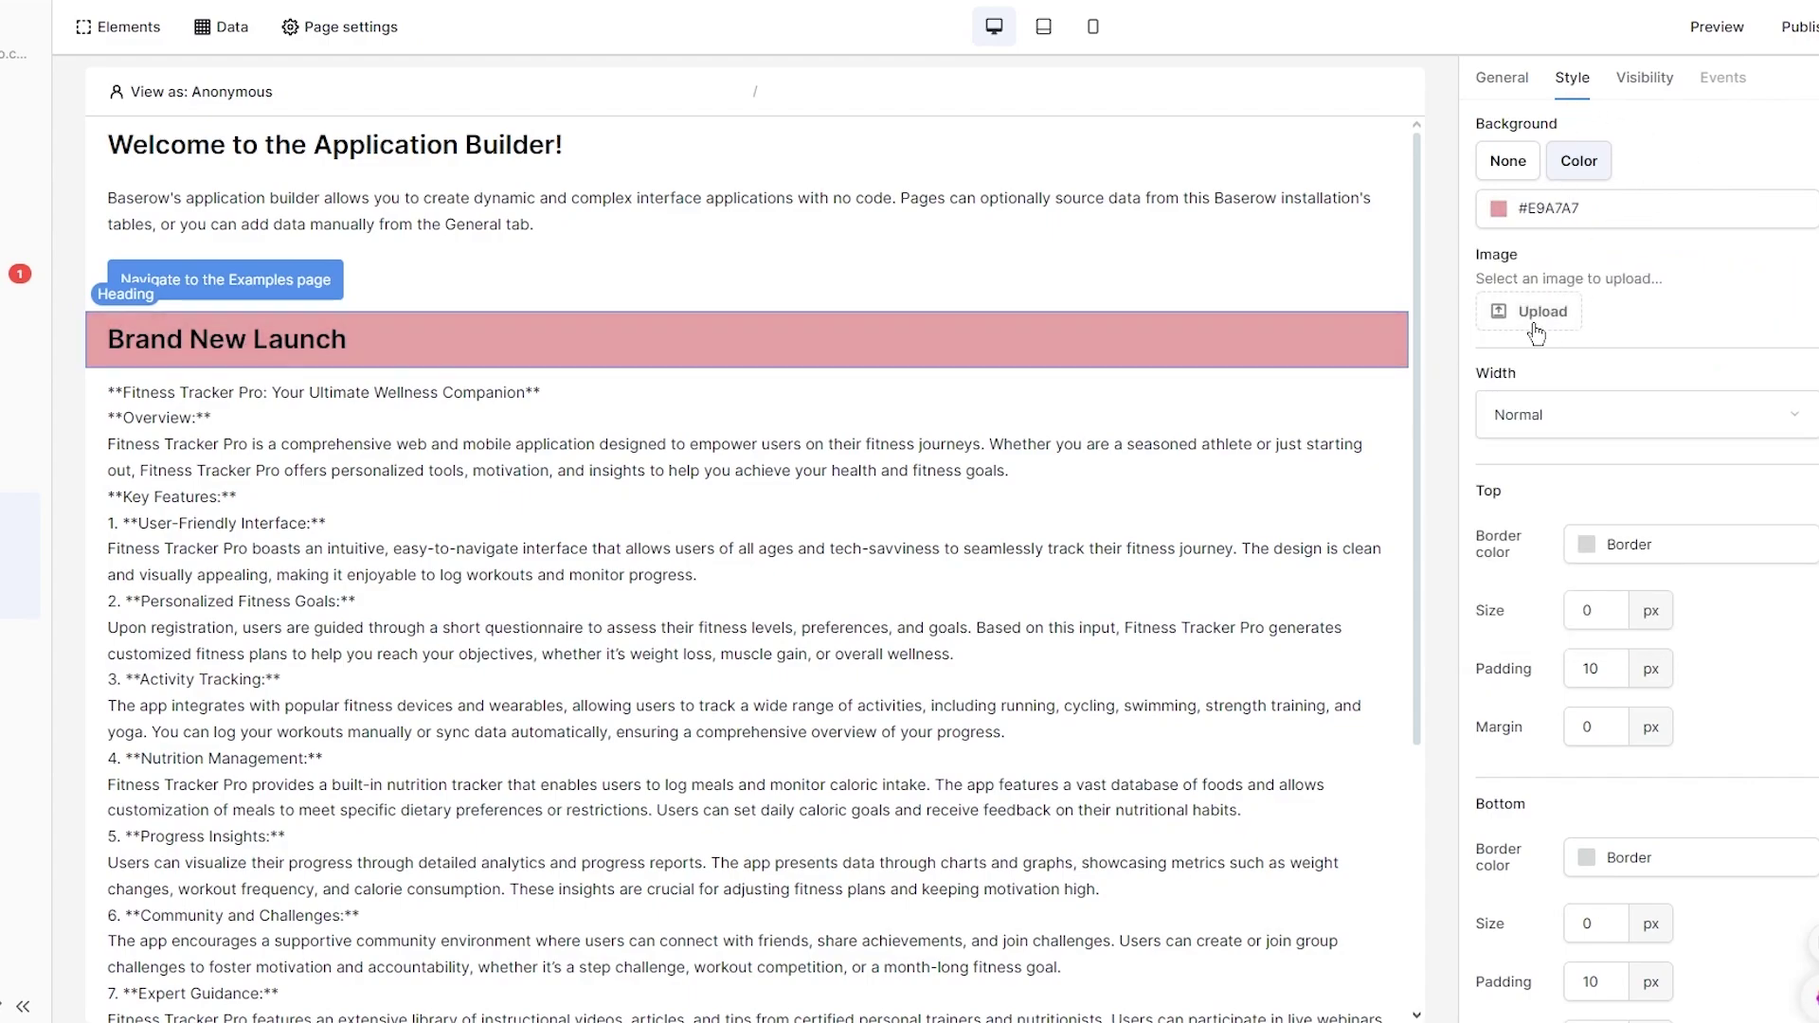
Make the heading span full bleed width and check its visibility settings
{"action": "left_click", "coordinate": [1604, 426]}
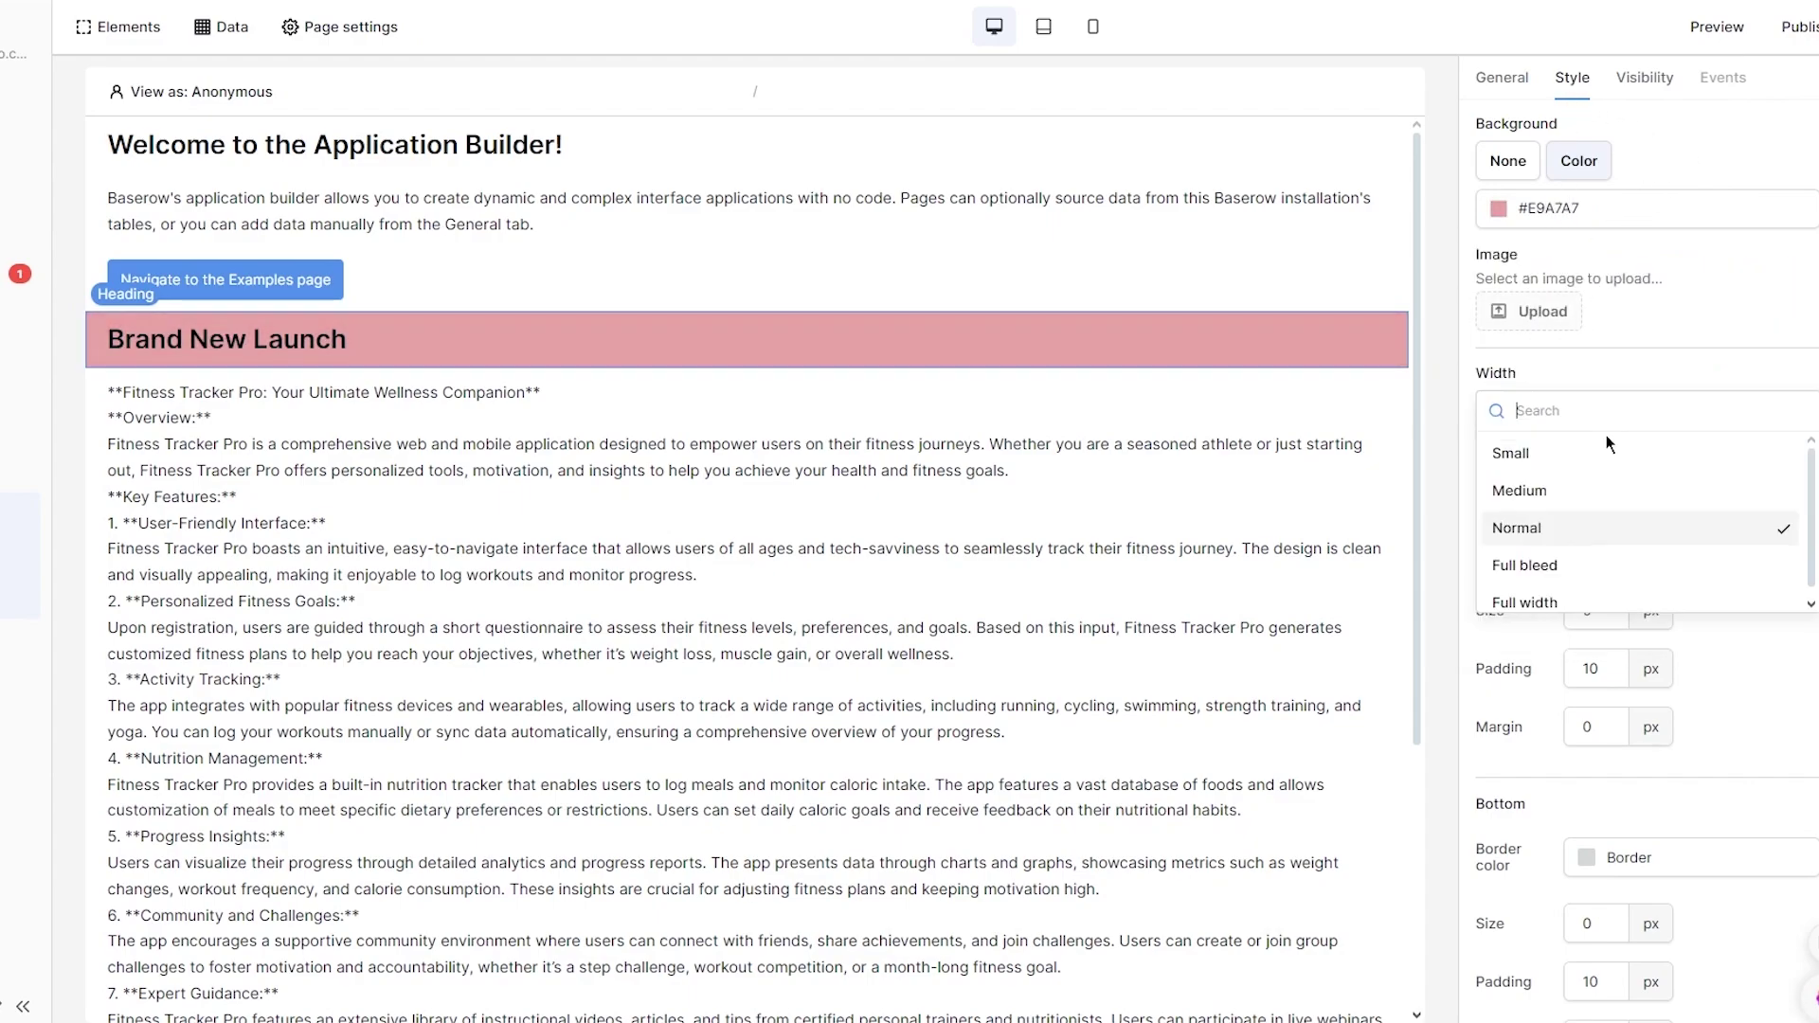
{"action": "left_click", "coordinate": [1547, 566]}
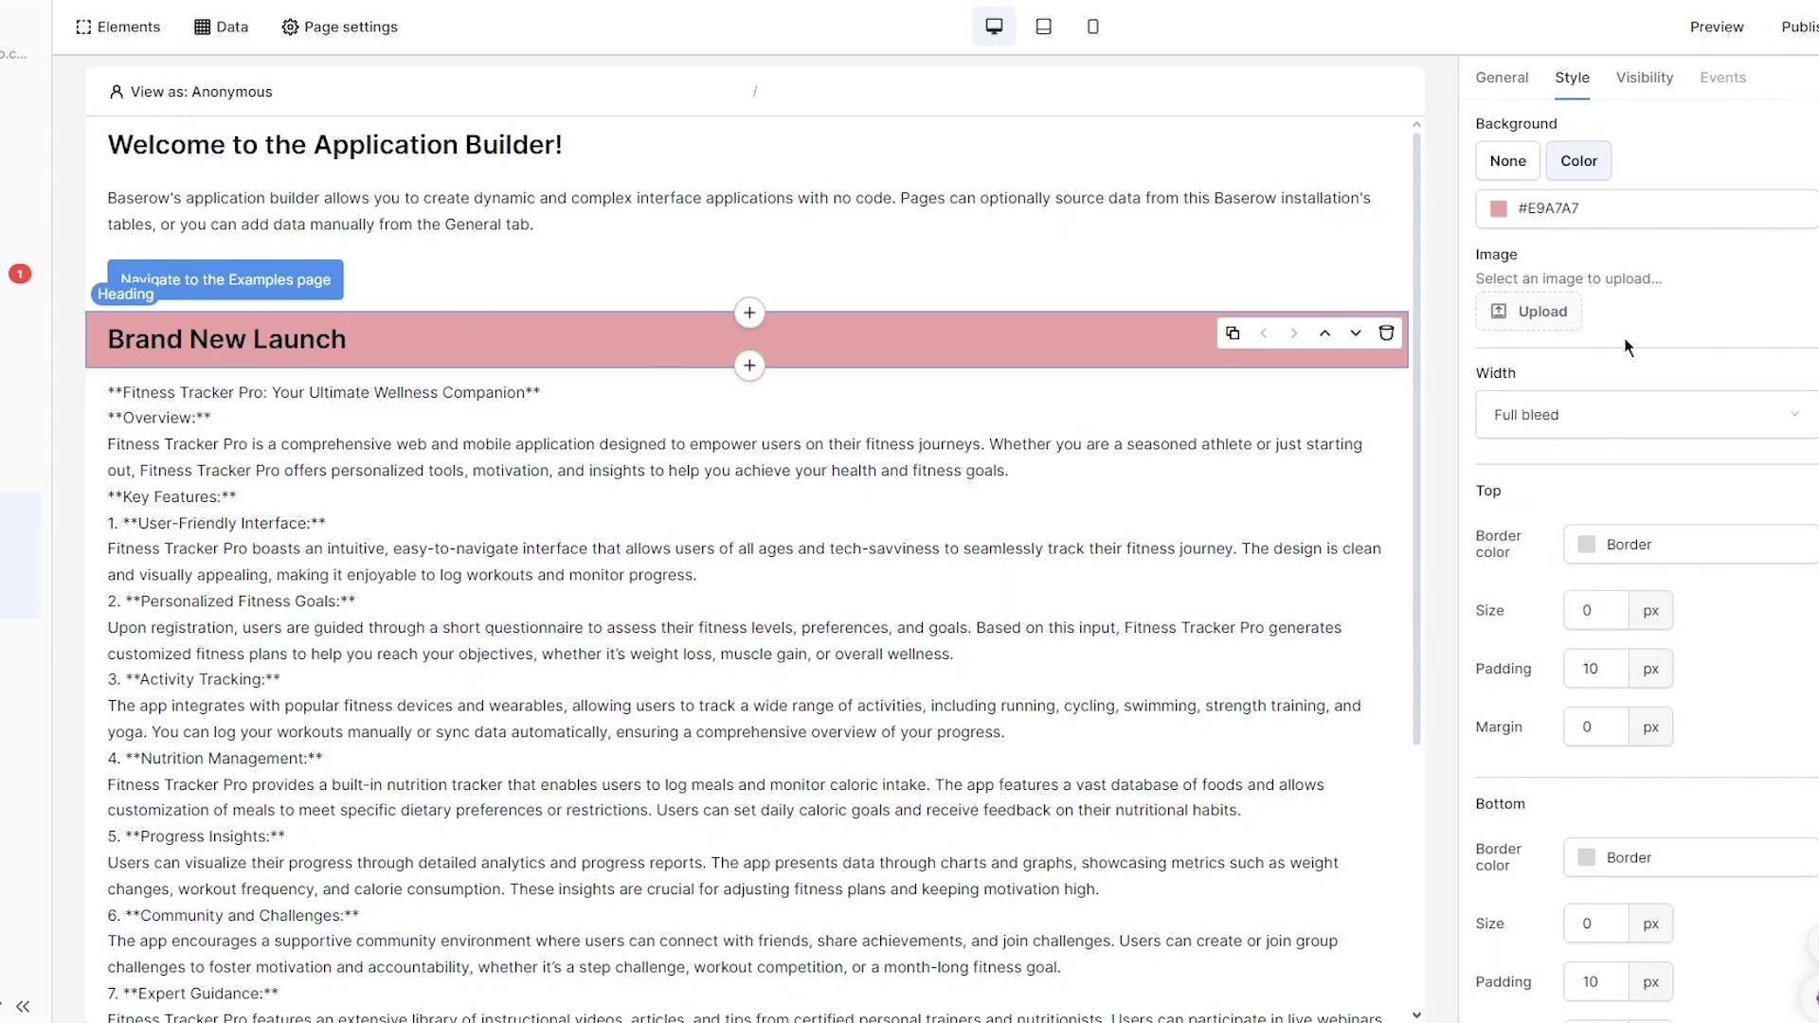
{"action": "scroll", "coordinate": [1601, 590], "scroll_direction": "down", "scroll_amount": 7}
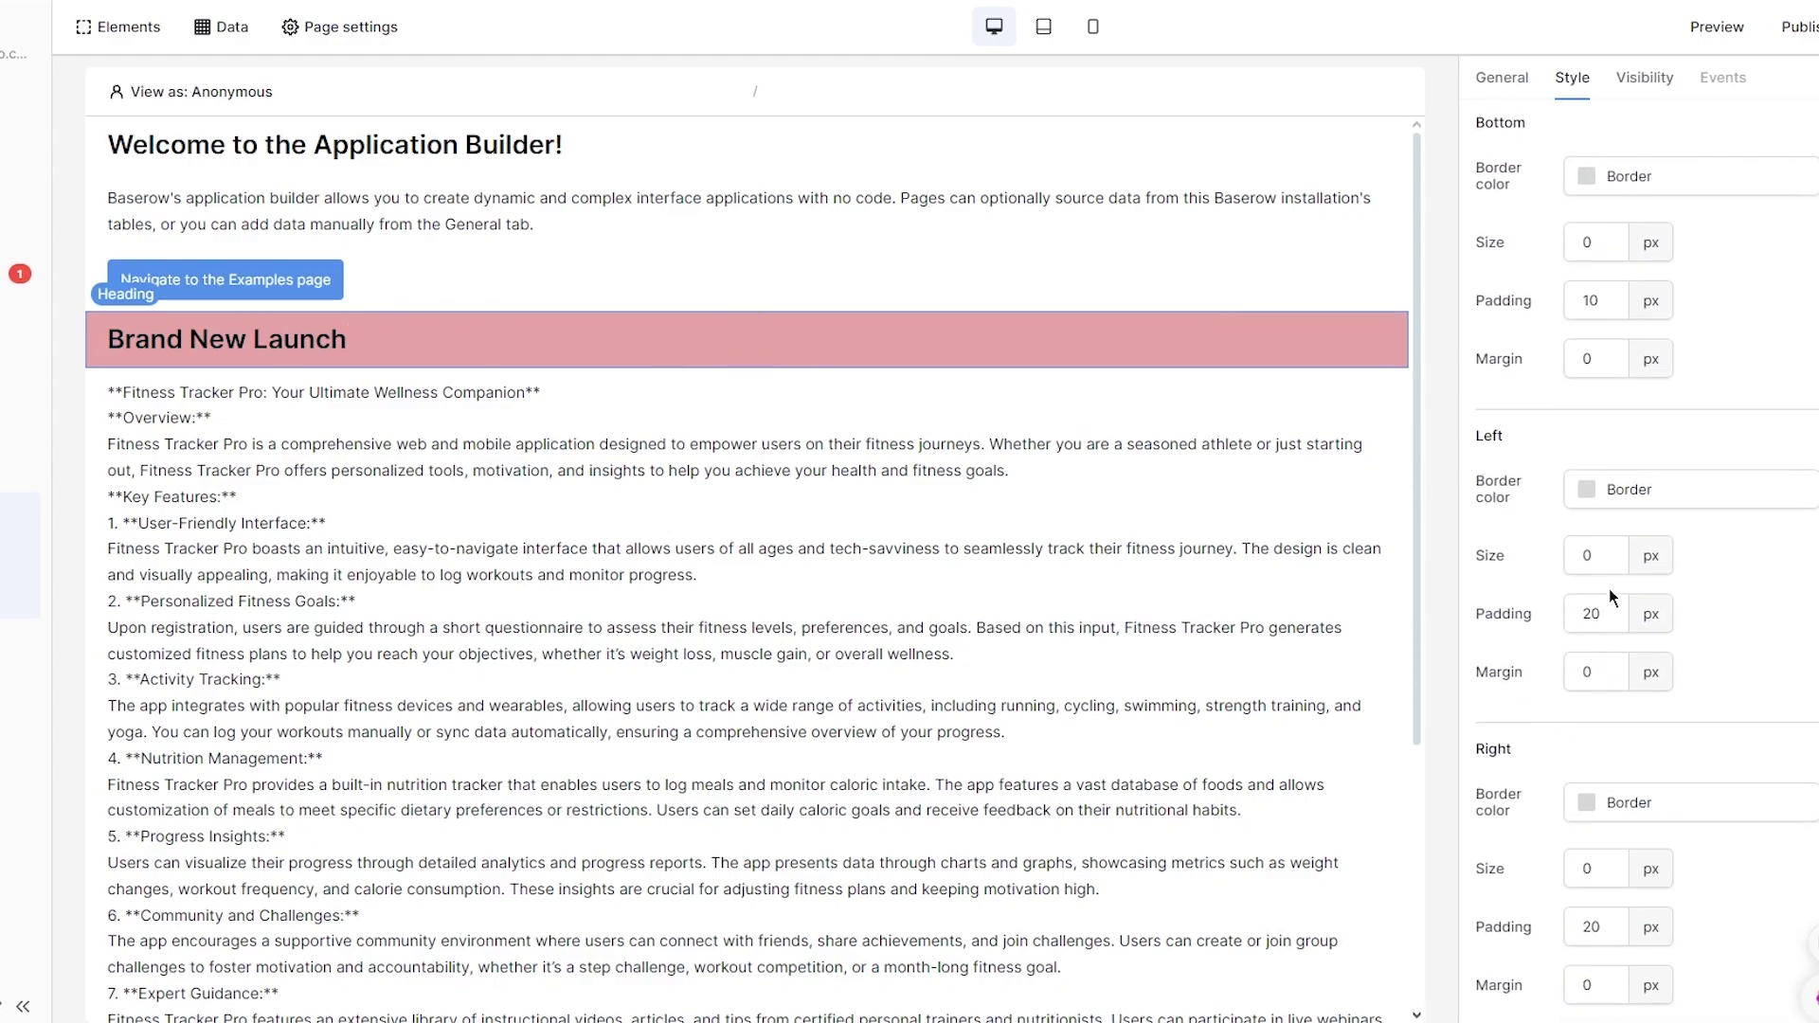
{"action": "scroll", "coordinate": [1608, 588], "scroll_direction": "up", "scroll_amount": 7}
{"action": "left_click", "coordinate": [1645, 80]}
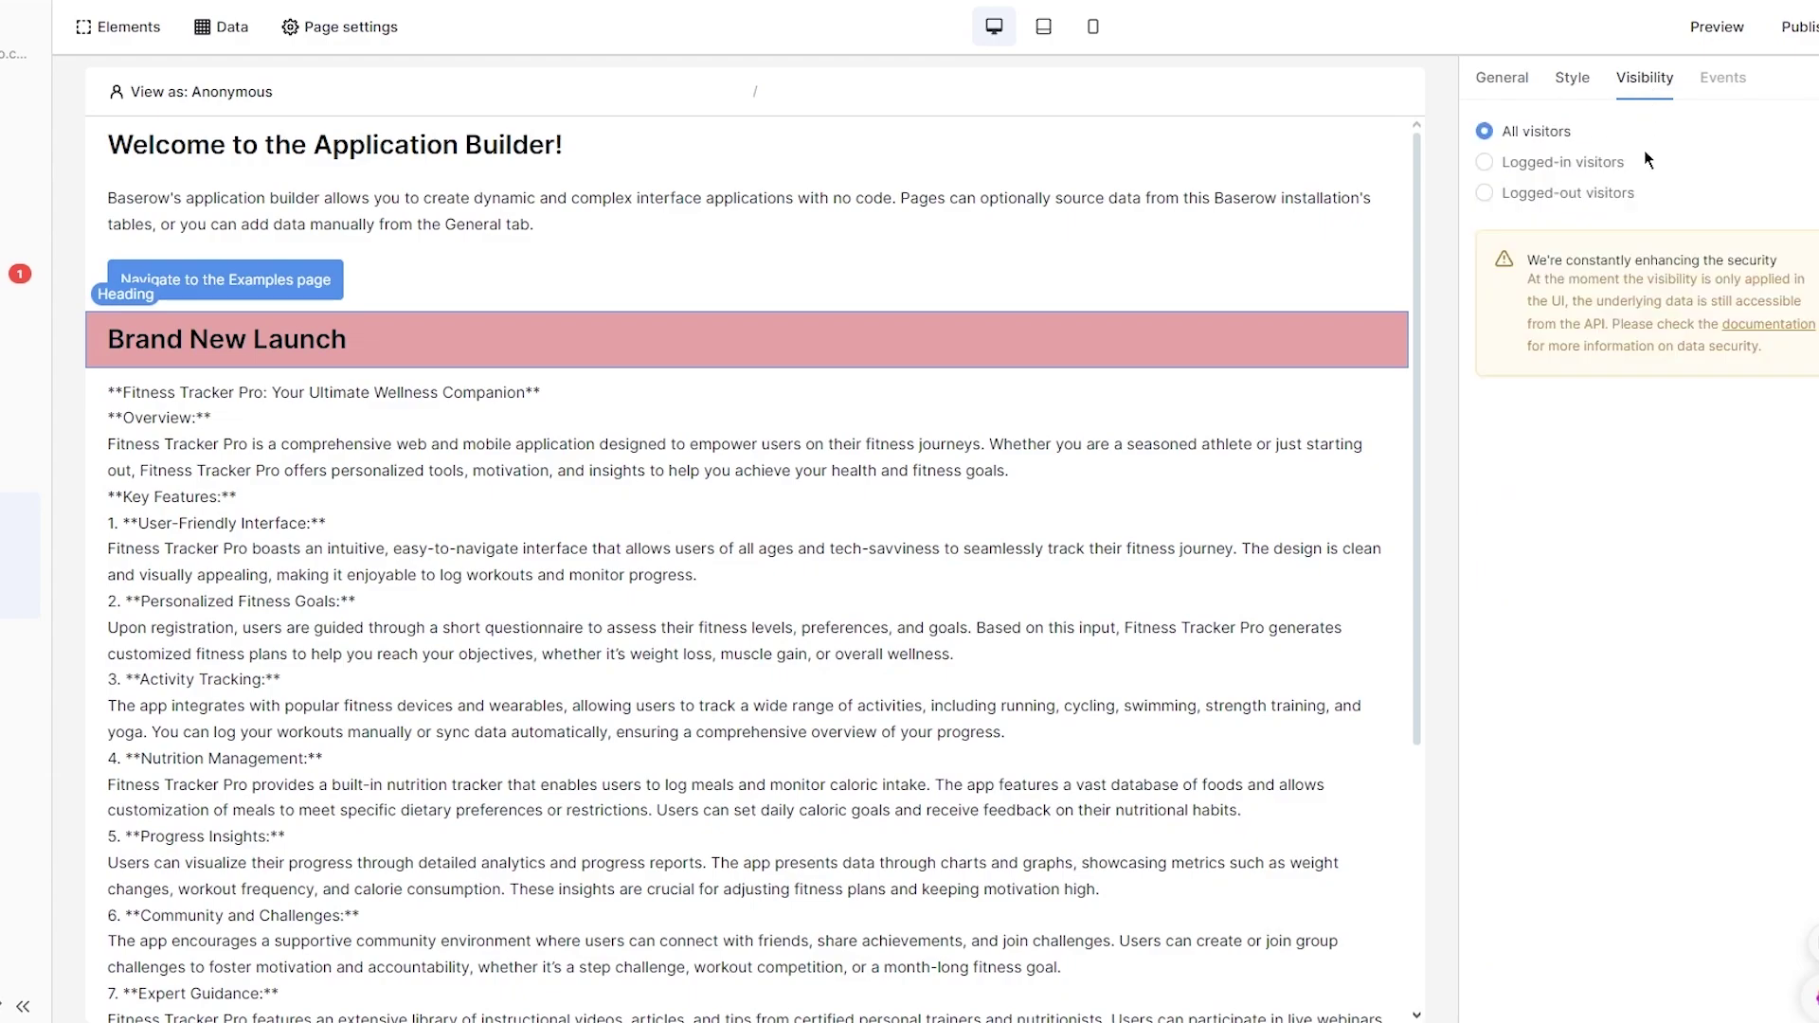
{"action": "left_click", "coordinate": [1589, 83]}
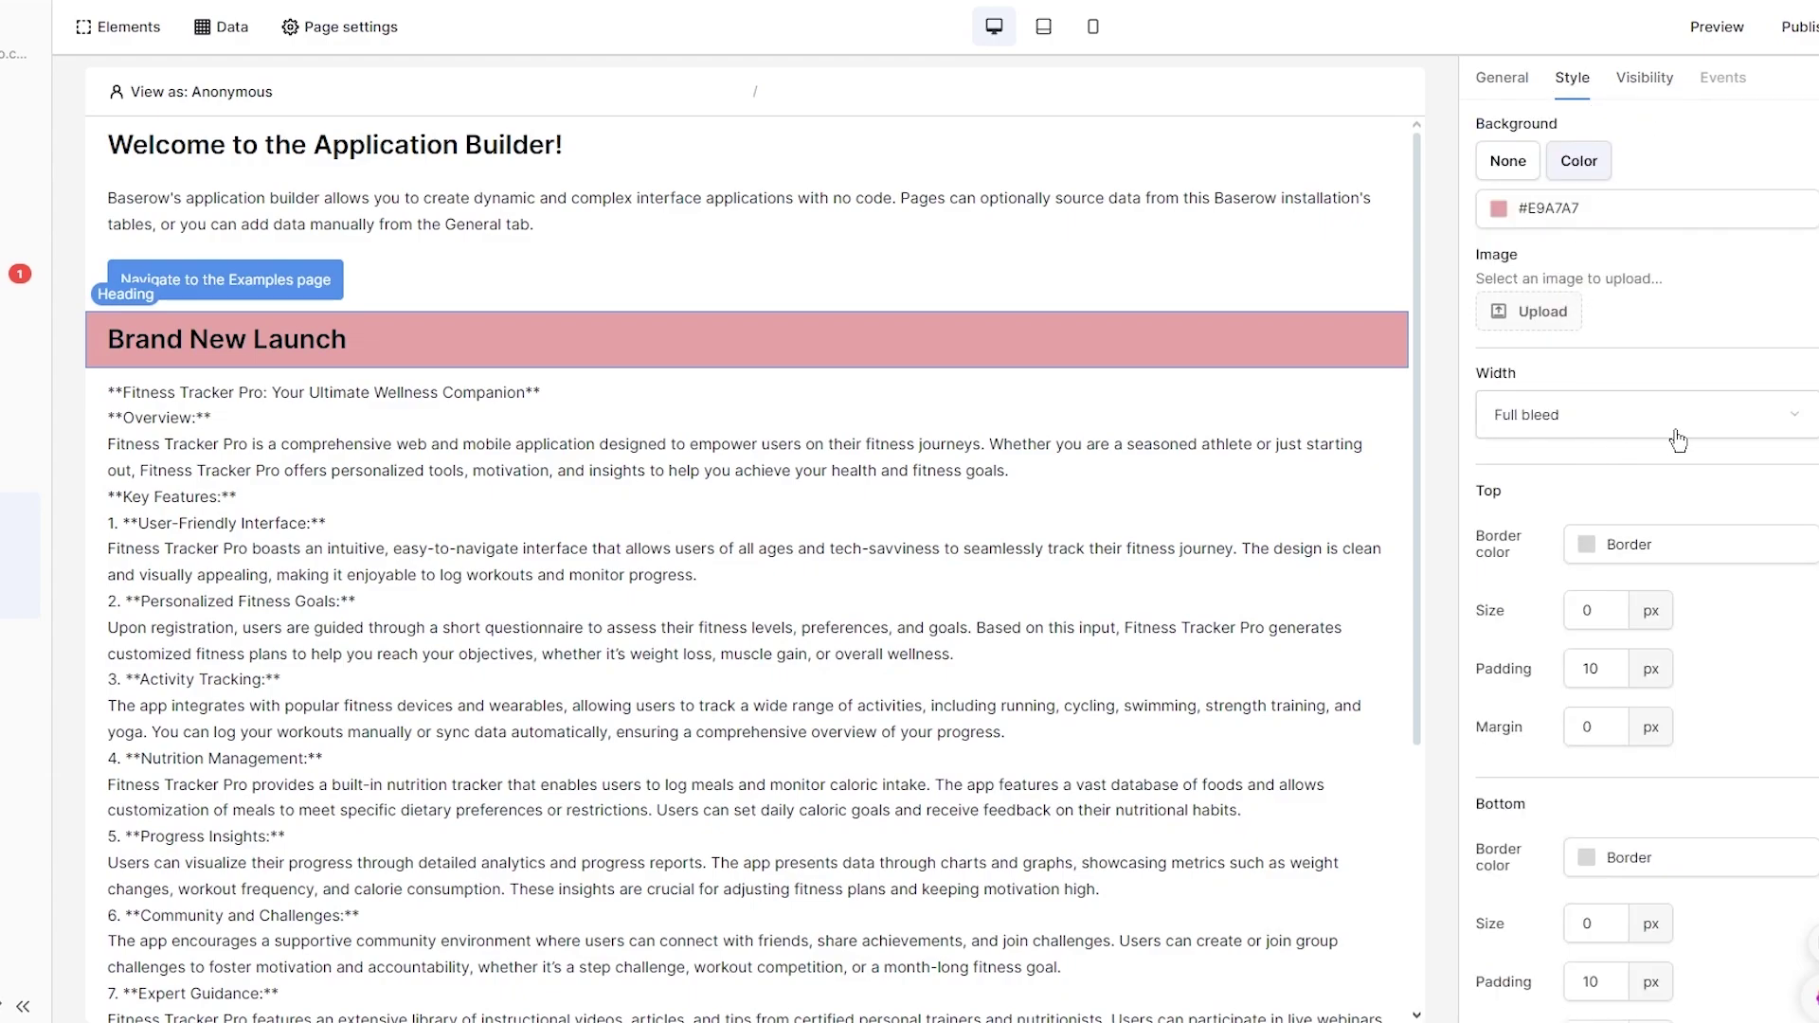
Set the heading's top border colour to dark navy
{"action": "scroll", "coordinate": [1668, 397], "scroll_direction": "down", "scroll_amount": 2}
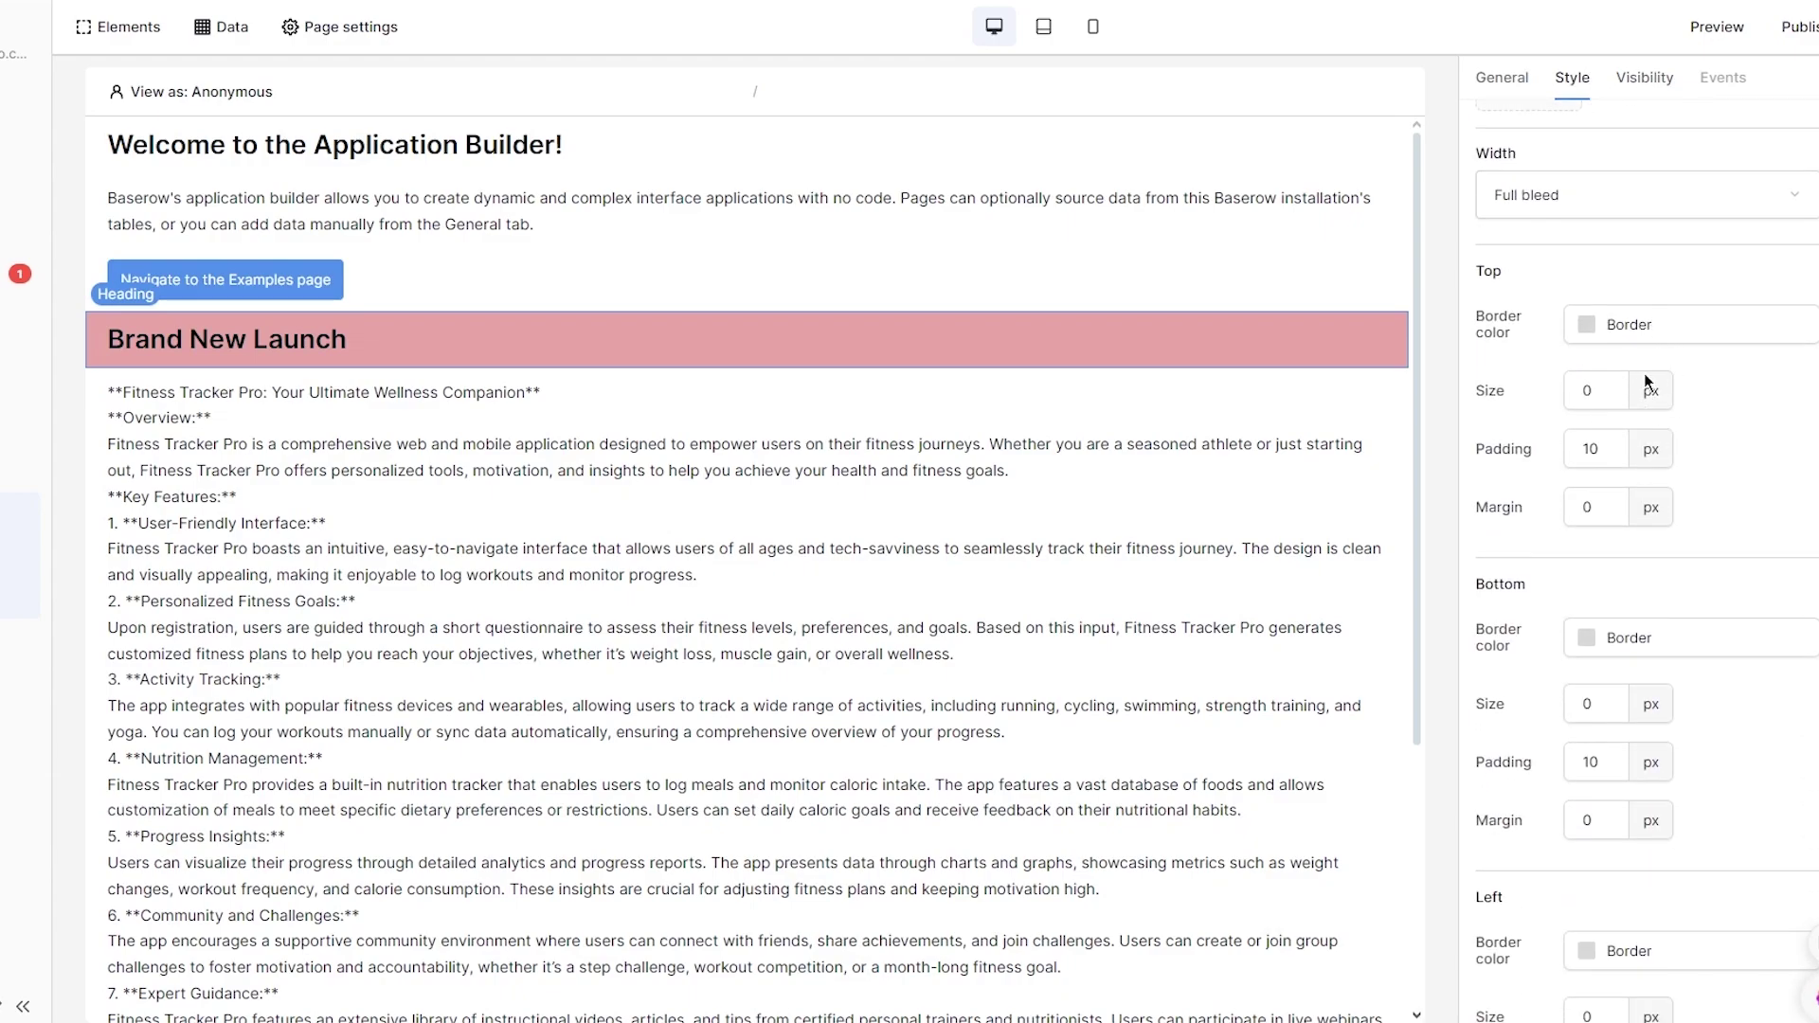
{"action": "left_click", "coordinate": [1667, 327]}
{"action": "left_click_drag", "start_coordinate": [1653, 445], "coordinate": [1668, 614]}
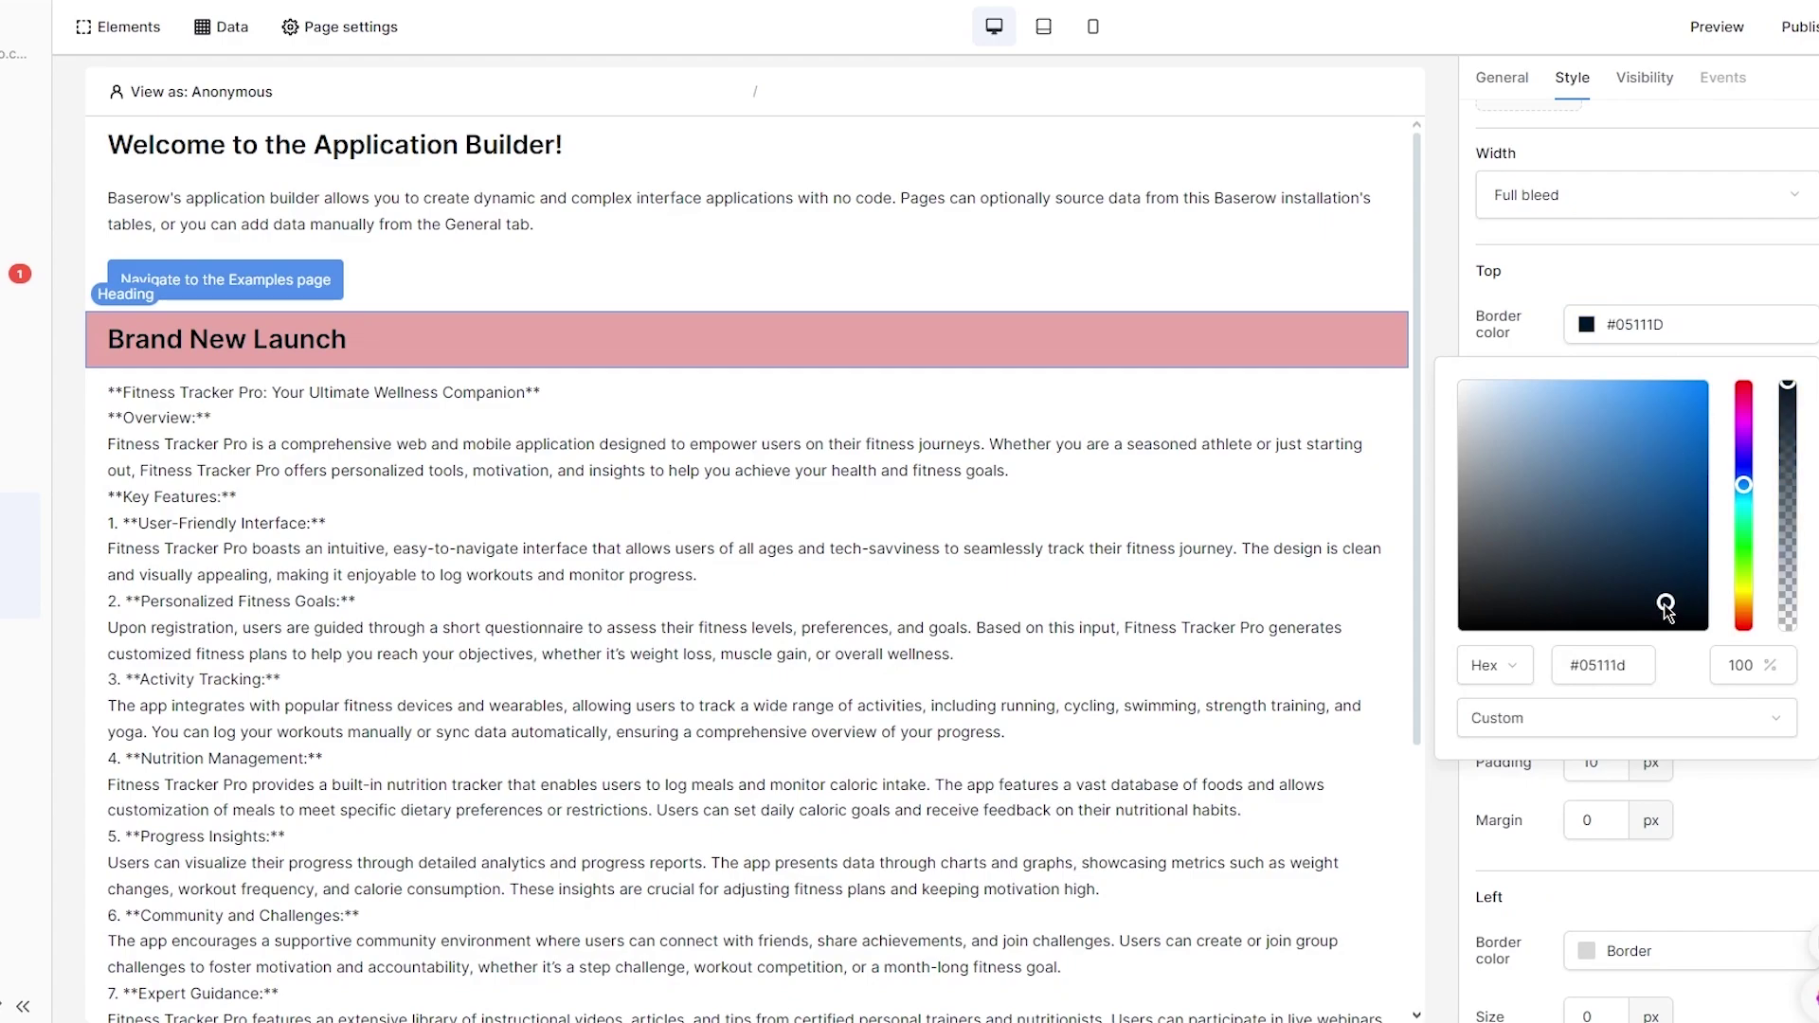
{"action": "left_click", "coordinate": [1753, 258]}
{"action": "left_click", "coordinate": [1305, 245]}
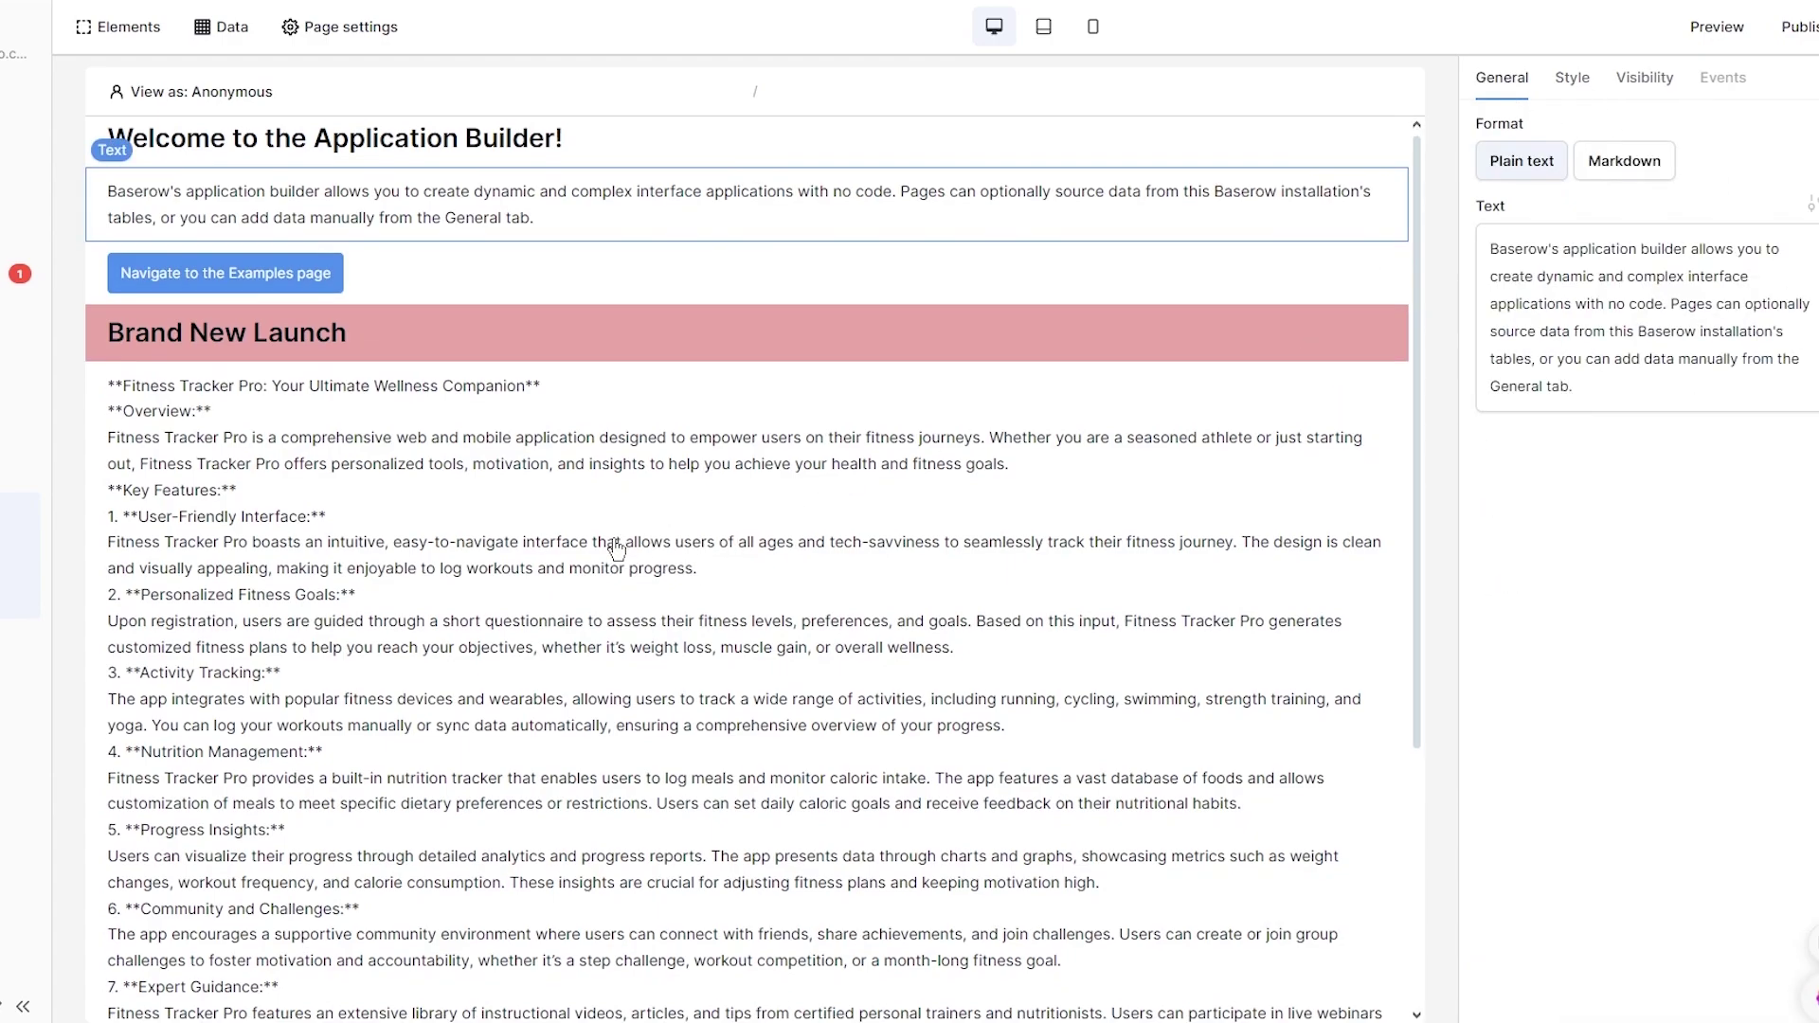
Set the fitness description text element's format to Markdown
{"action": "scroll", "coordinate": [1188, 282], "scroll_direction": "down", "scroll_amount": 2}
{"action": "left_click", "coordinate": [1188, 282]}
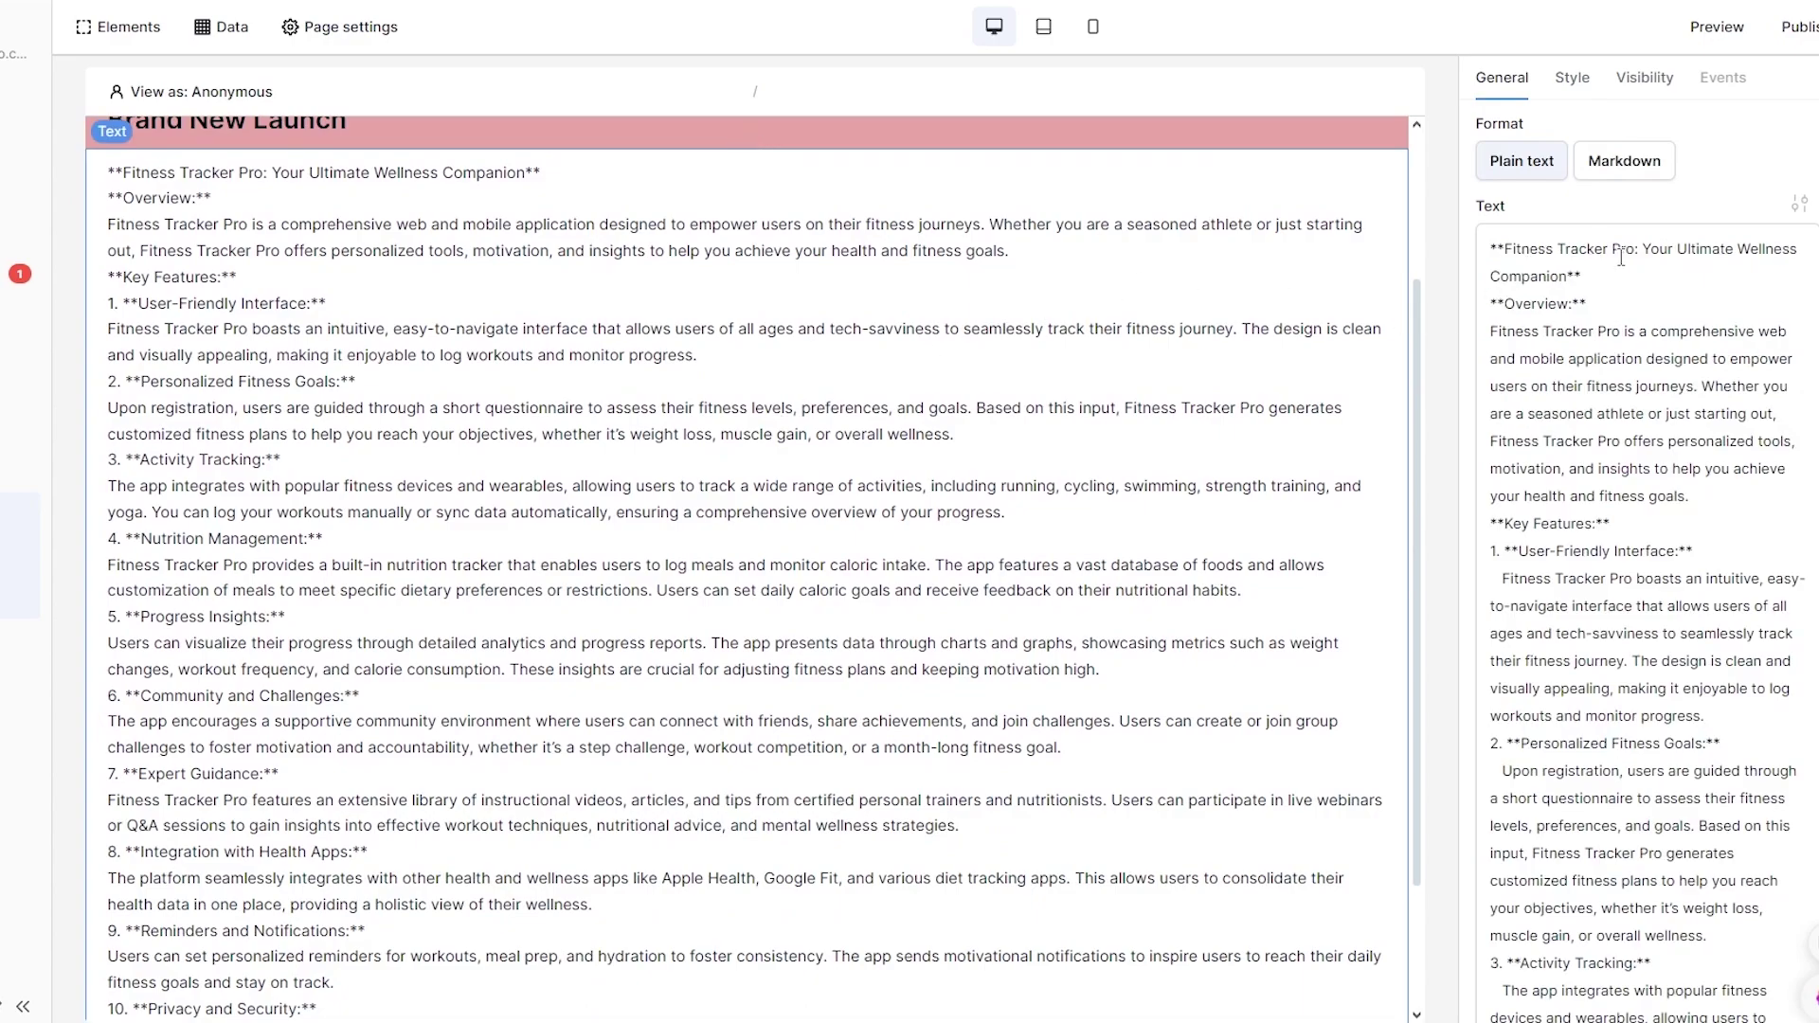
{"action": "left_click", "coordinate": [1624, 161]}
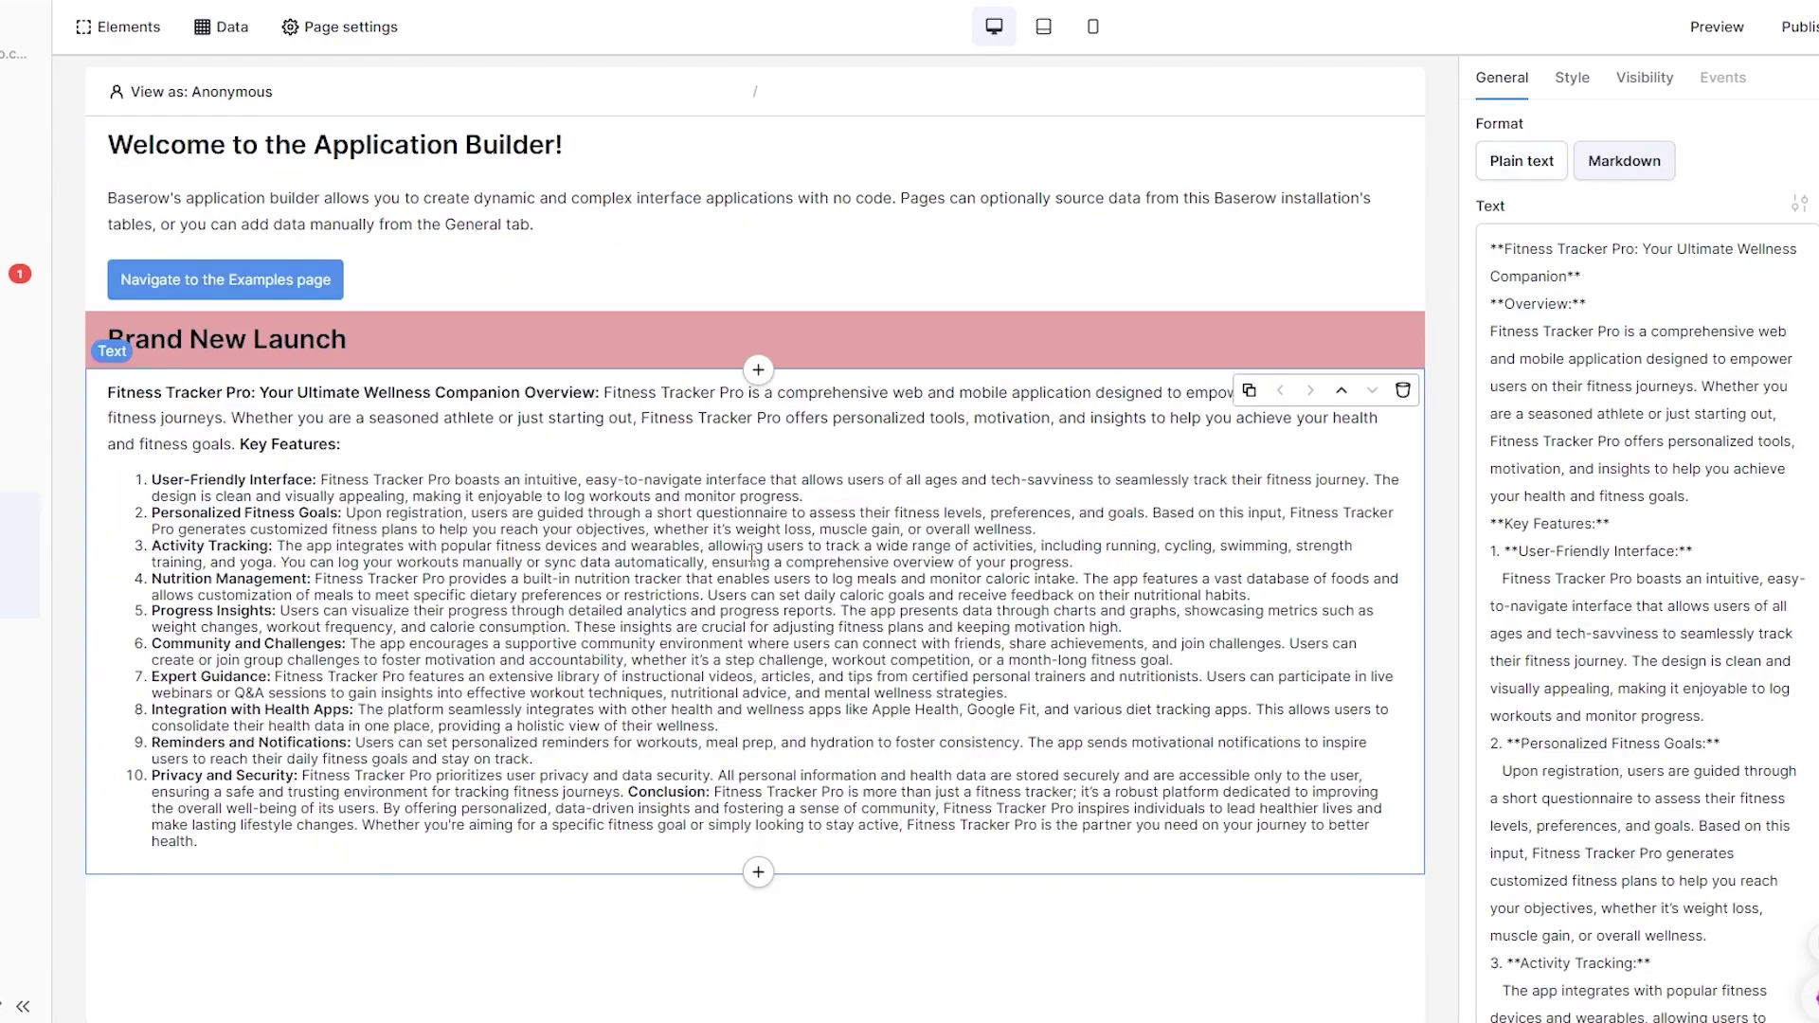
{"action": "left_click", "coordinate": [853, 277]}
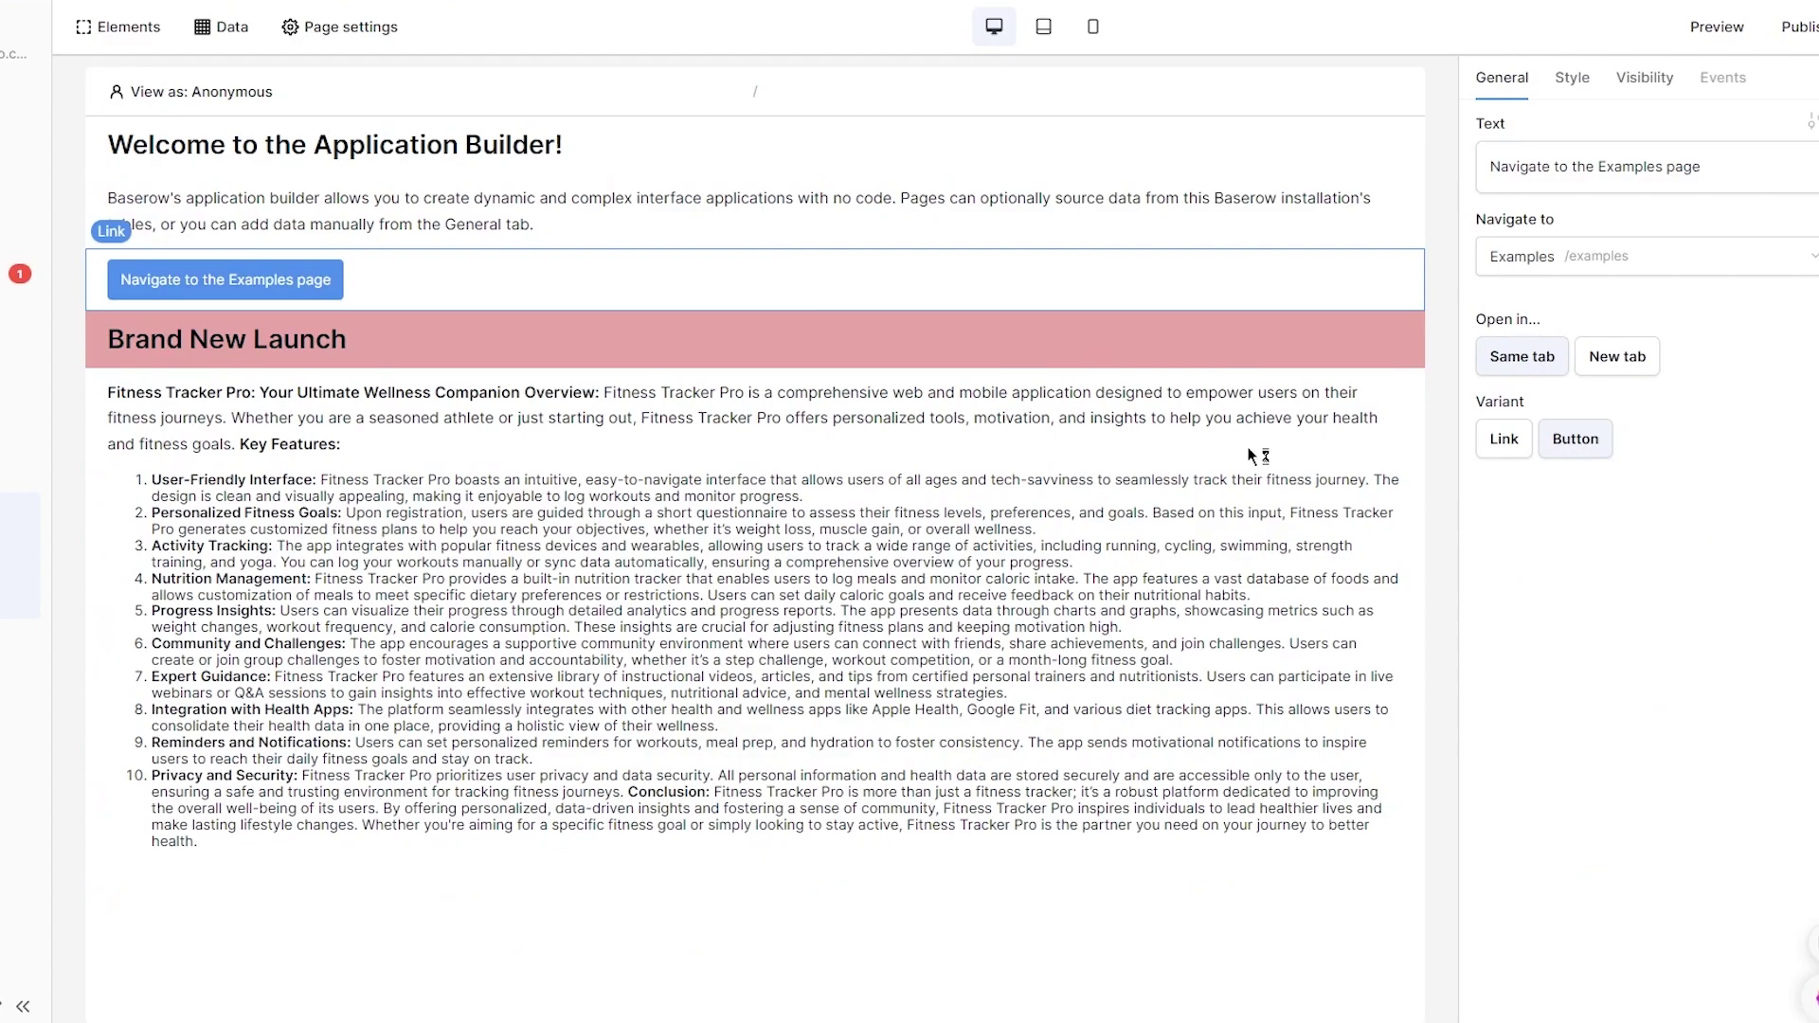
{"action": "left_click", "coordinate": [1047, 694]}
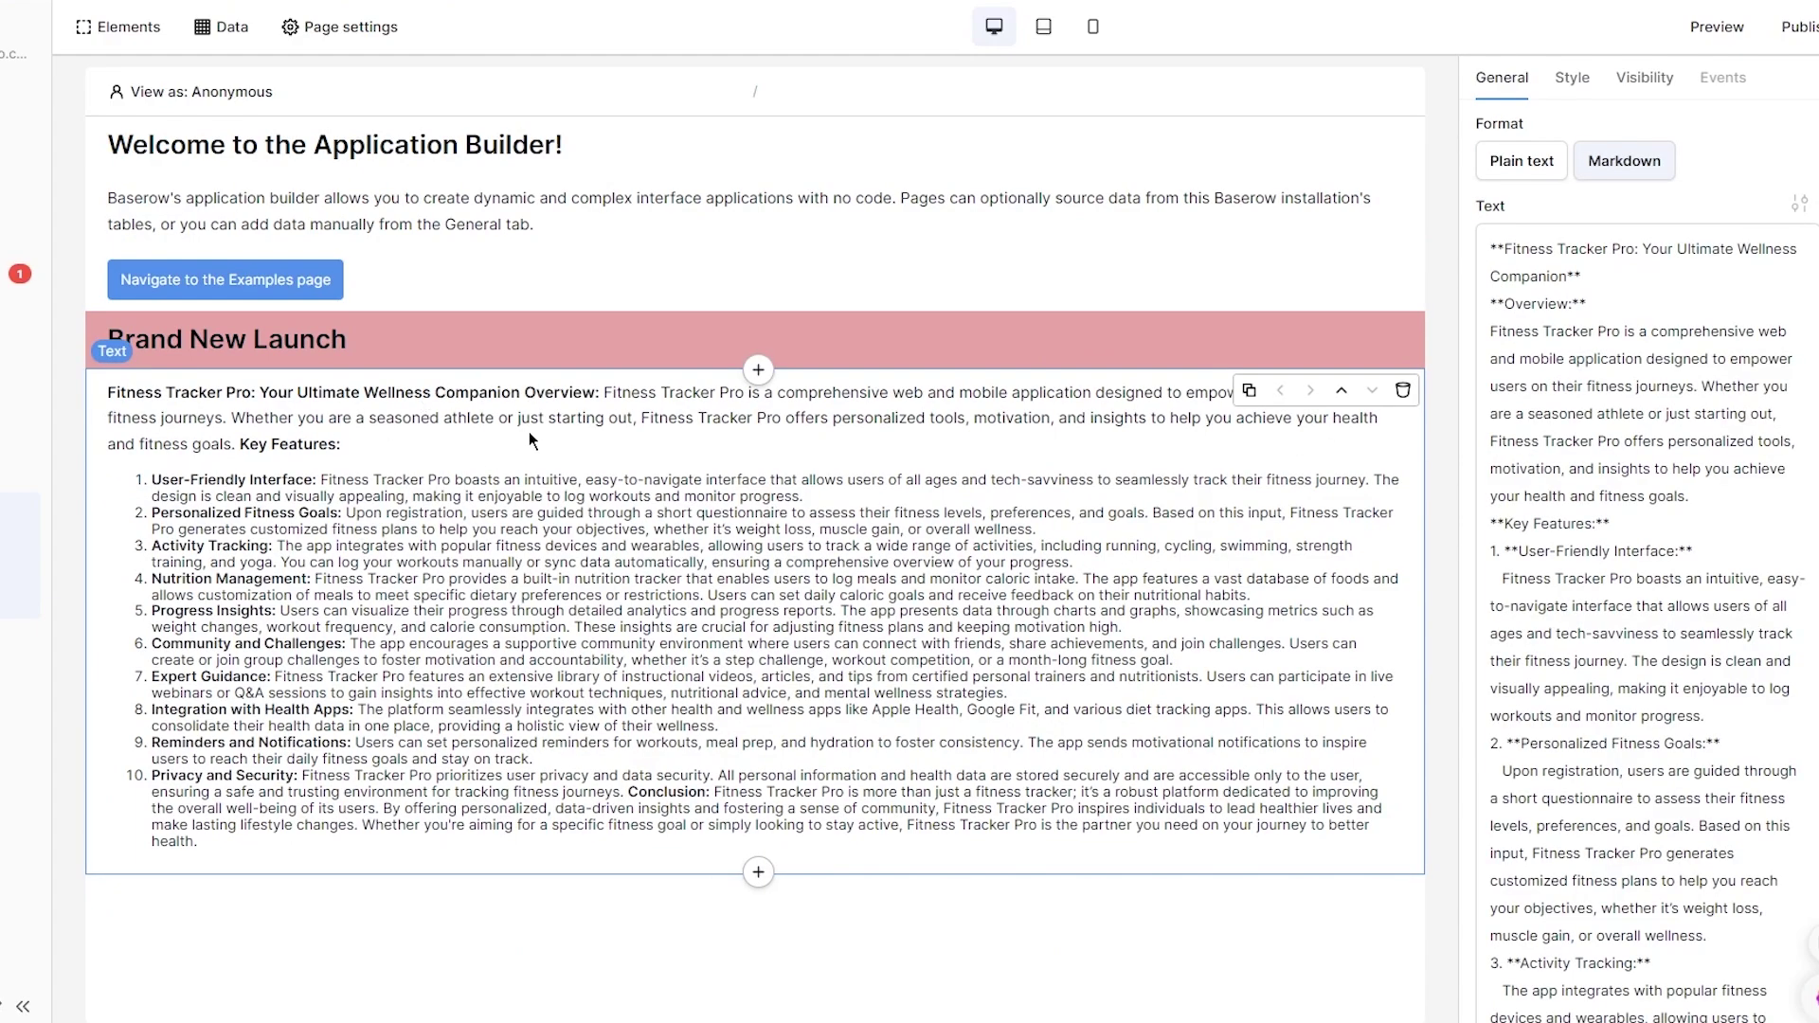
Give the description a solid light pink #F5E4E4 background colour
{"action": "left_click", "coordinate": [1572, 77]}
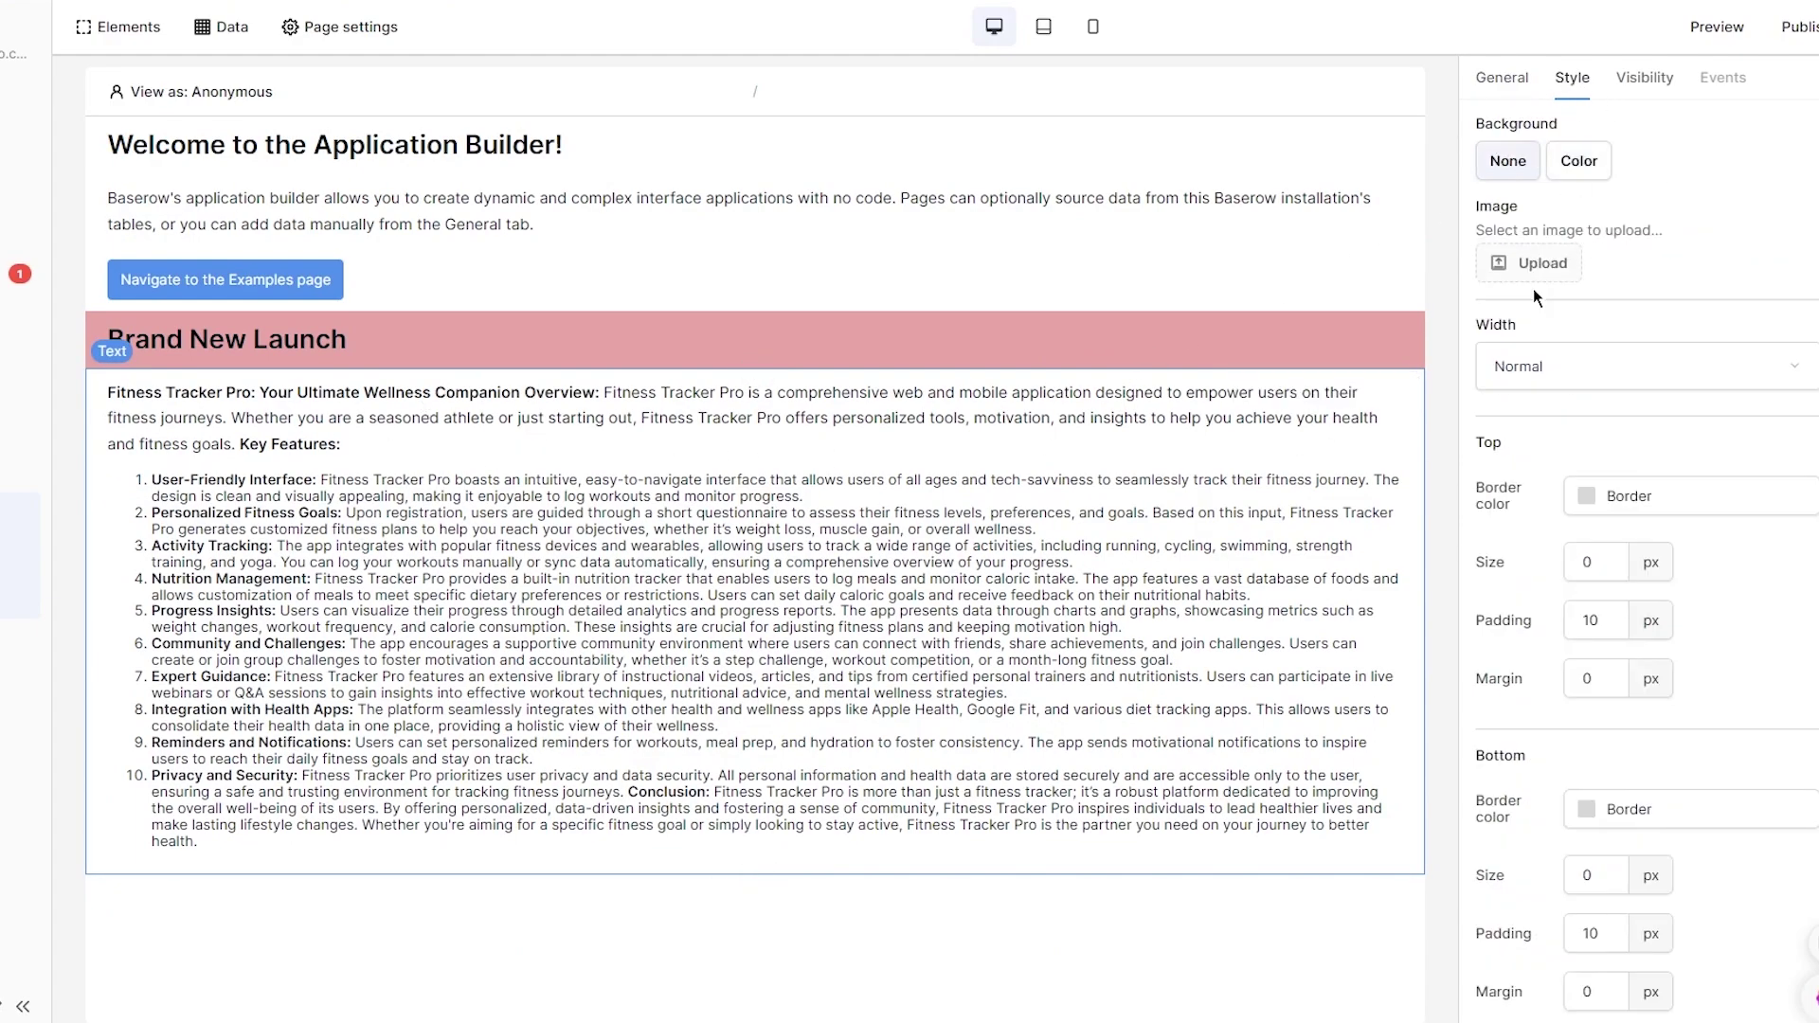
{"action": "left_click", "coordinate": [1587, 175]}
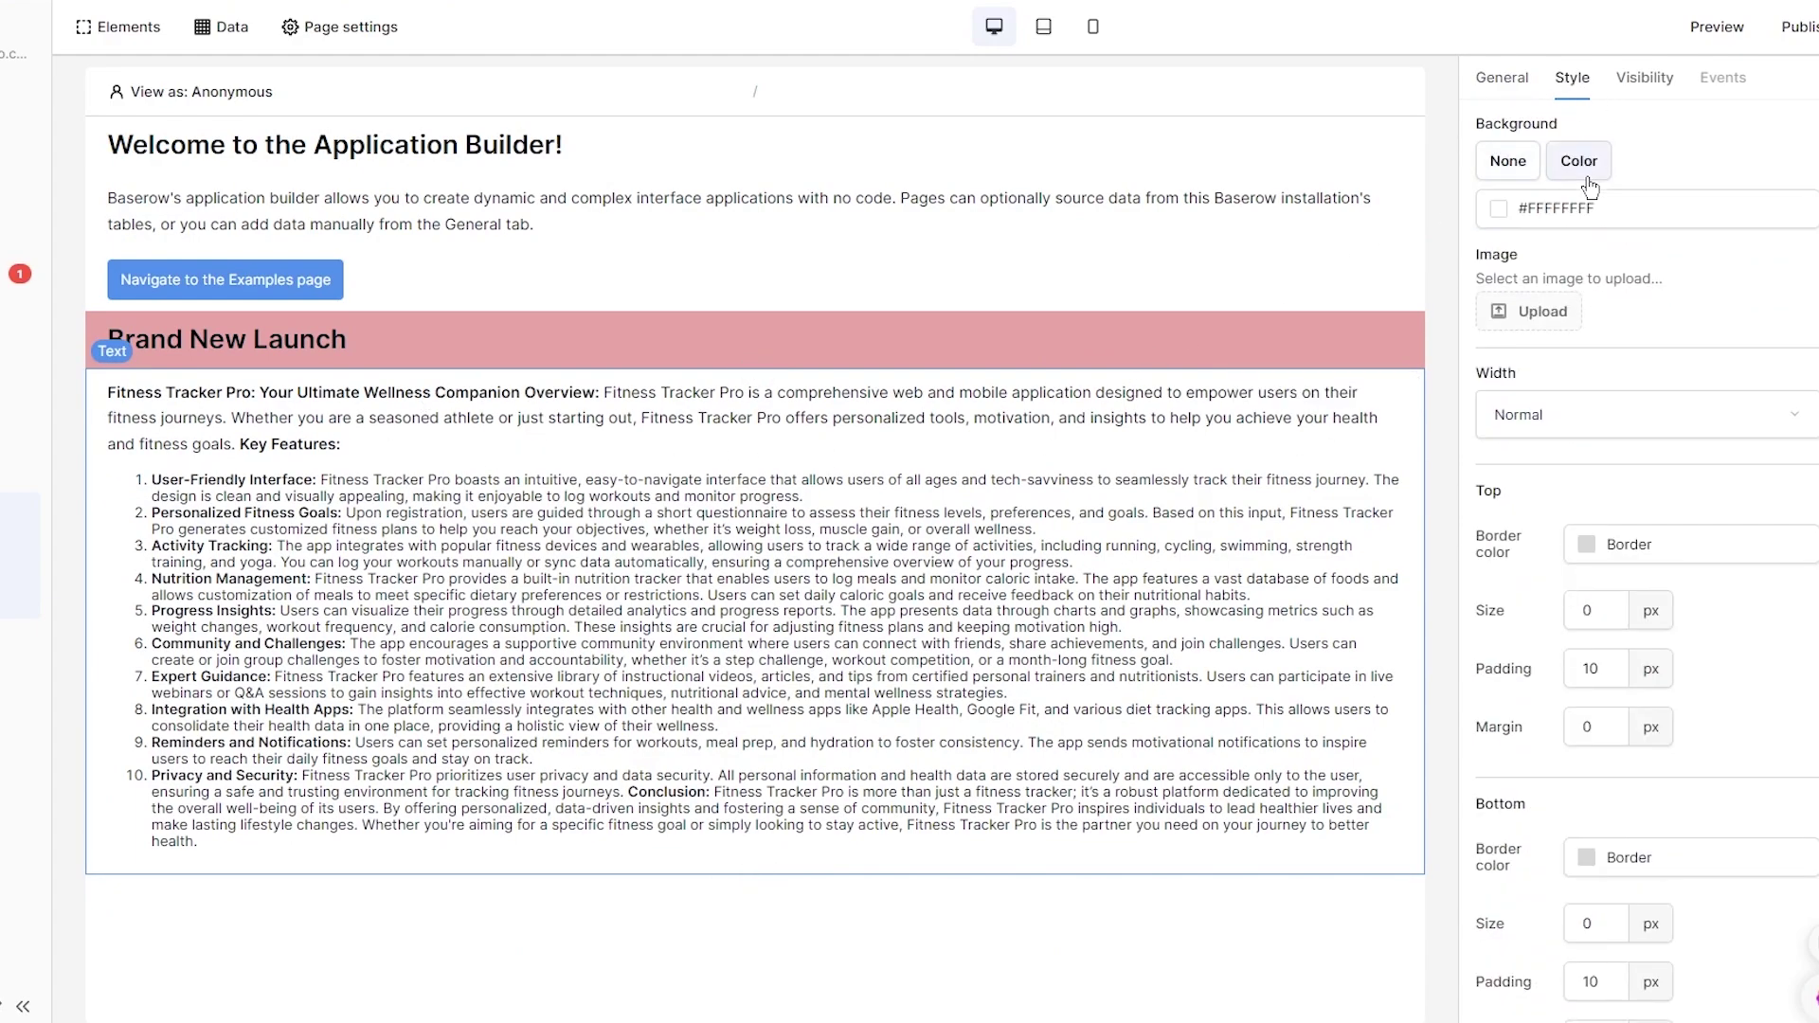
{"action": "left_click", "coordinate": [1527, 216]}
{"action": "left_click_drag", "start_coordinate": [1503, 382], "coordinate": [1475, 273]}
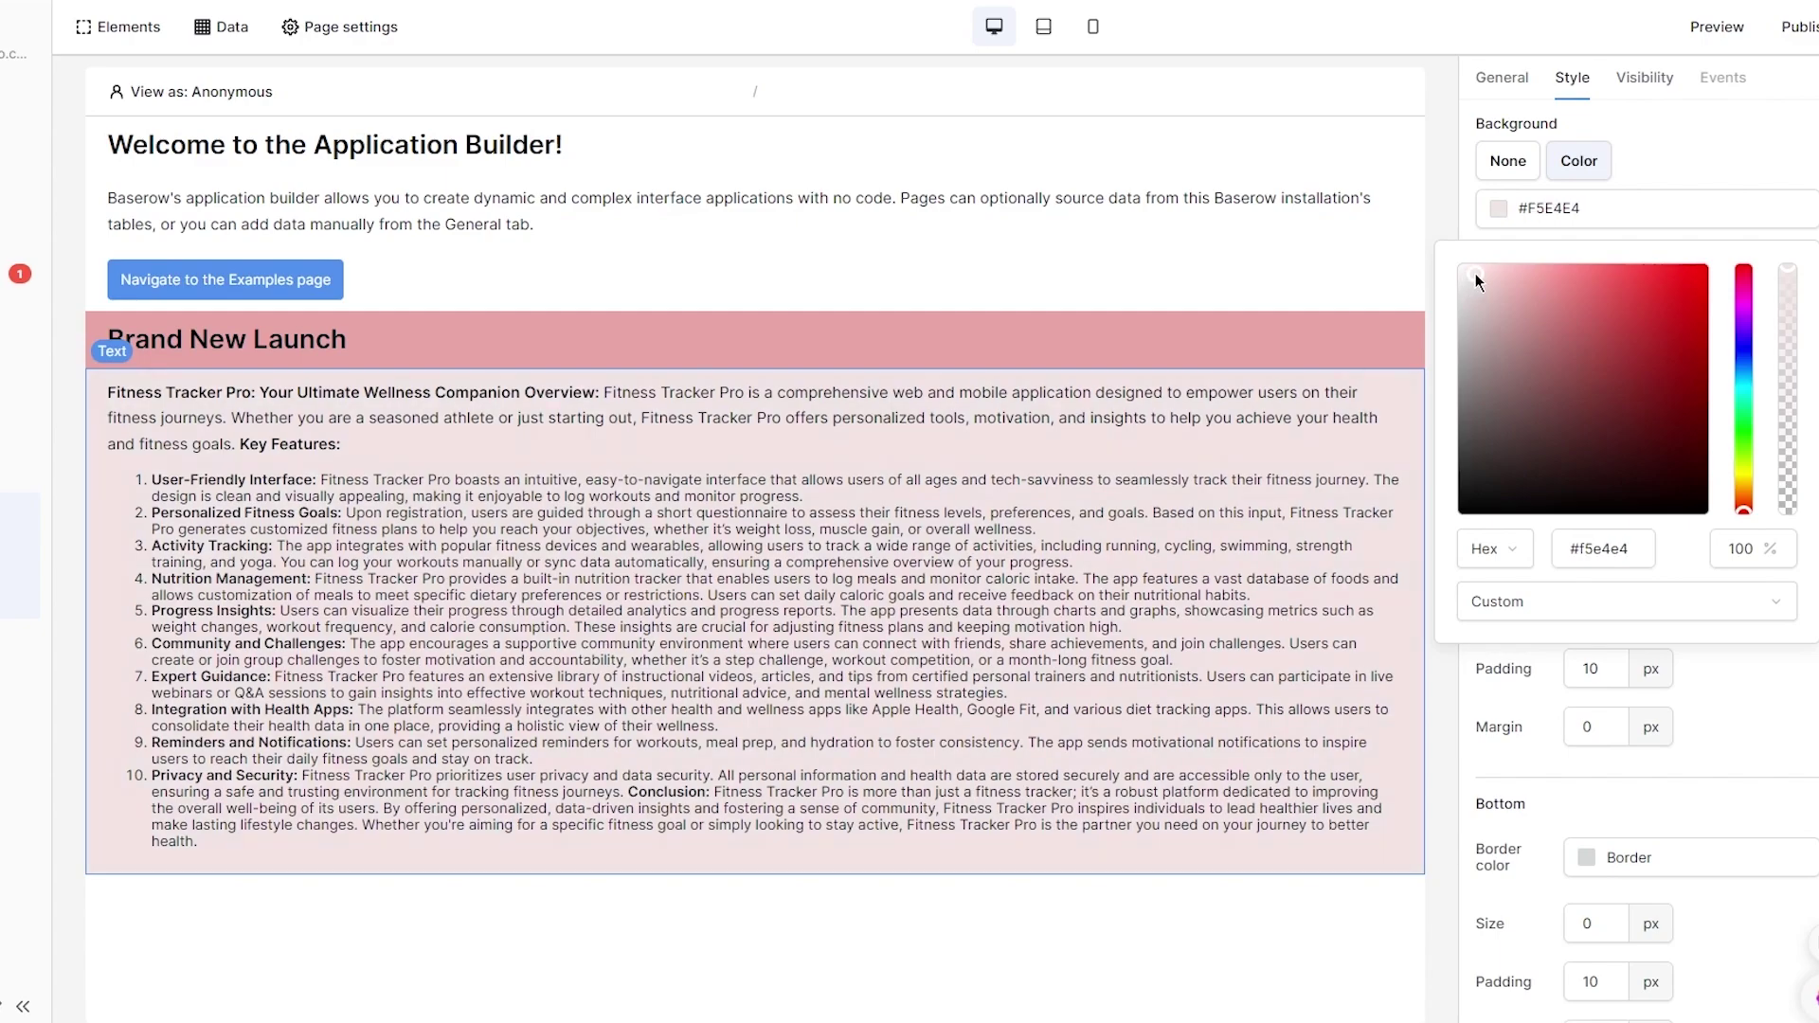
{"action": "left_click", "coordinate": [1074, 289]}
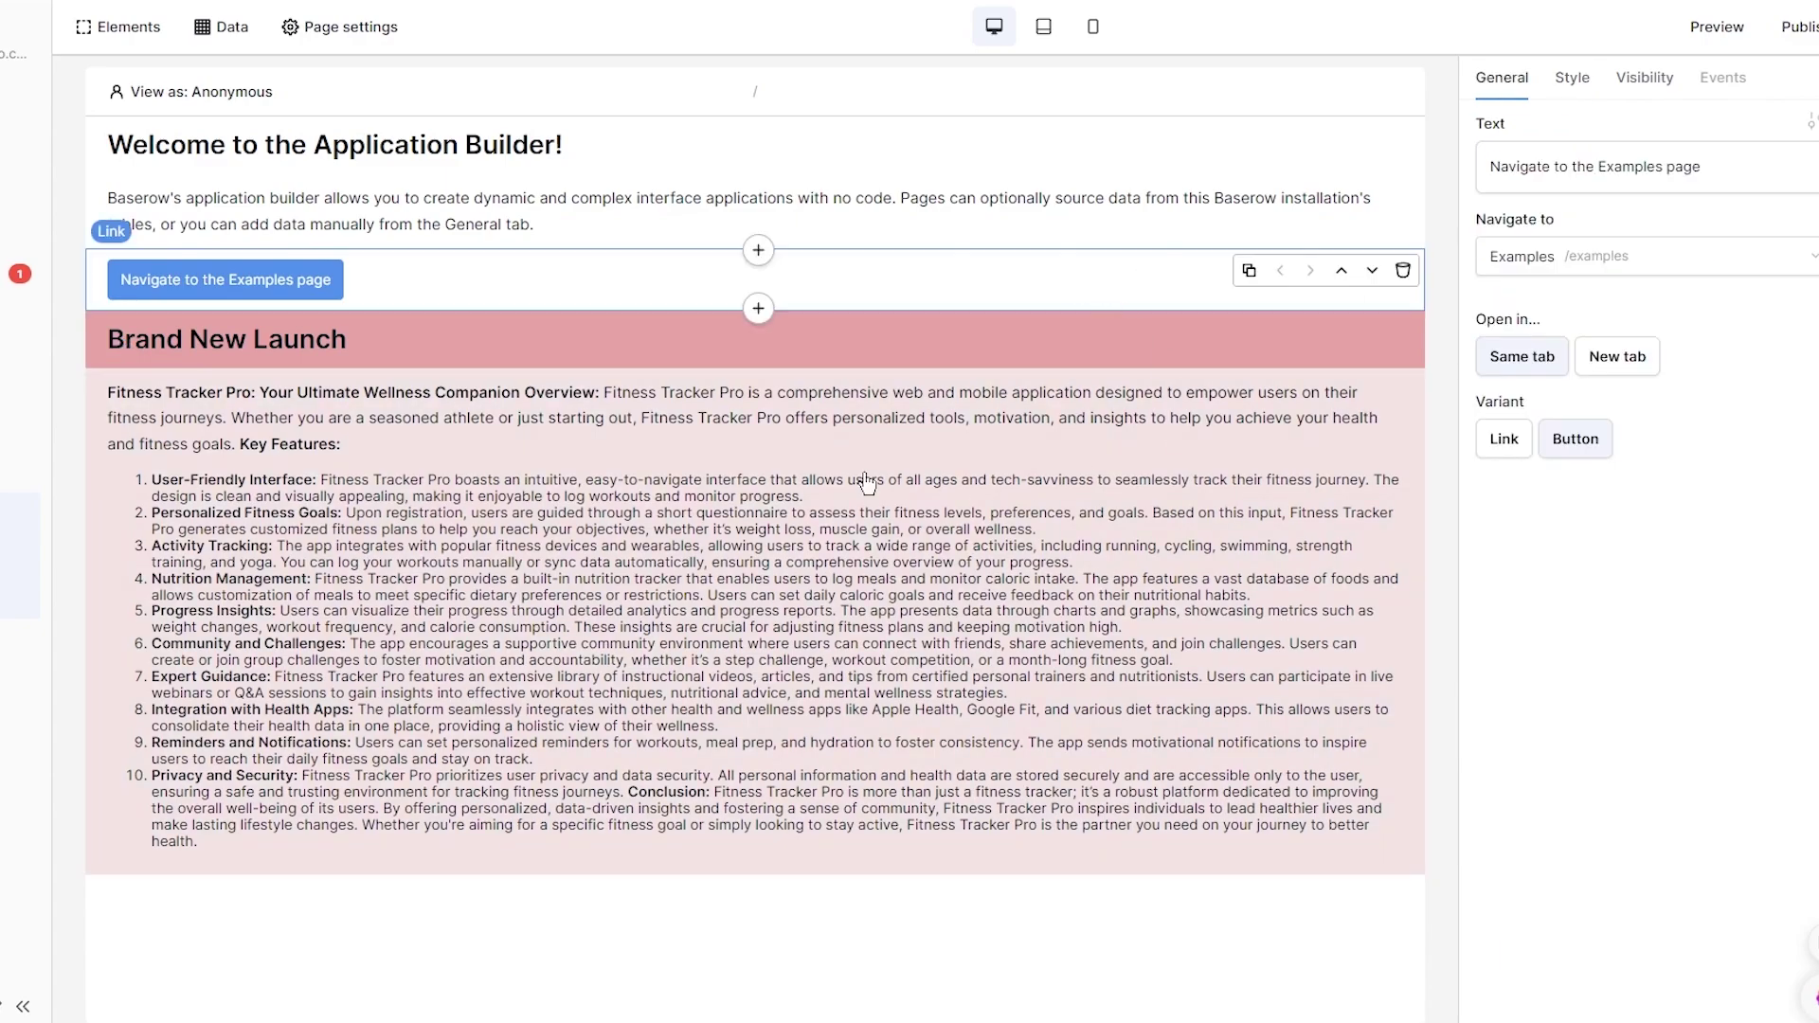
Add a Form below the fitness description with a choice field inside it
{"action": "left_click", "coordinate": [782, 867]}
{"action": "left_click", "coordinate": [758, 873]}
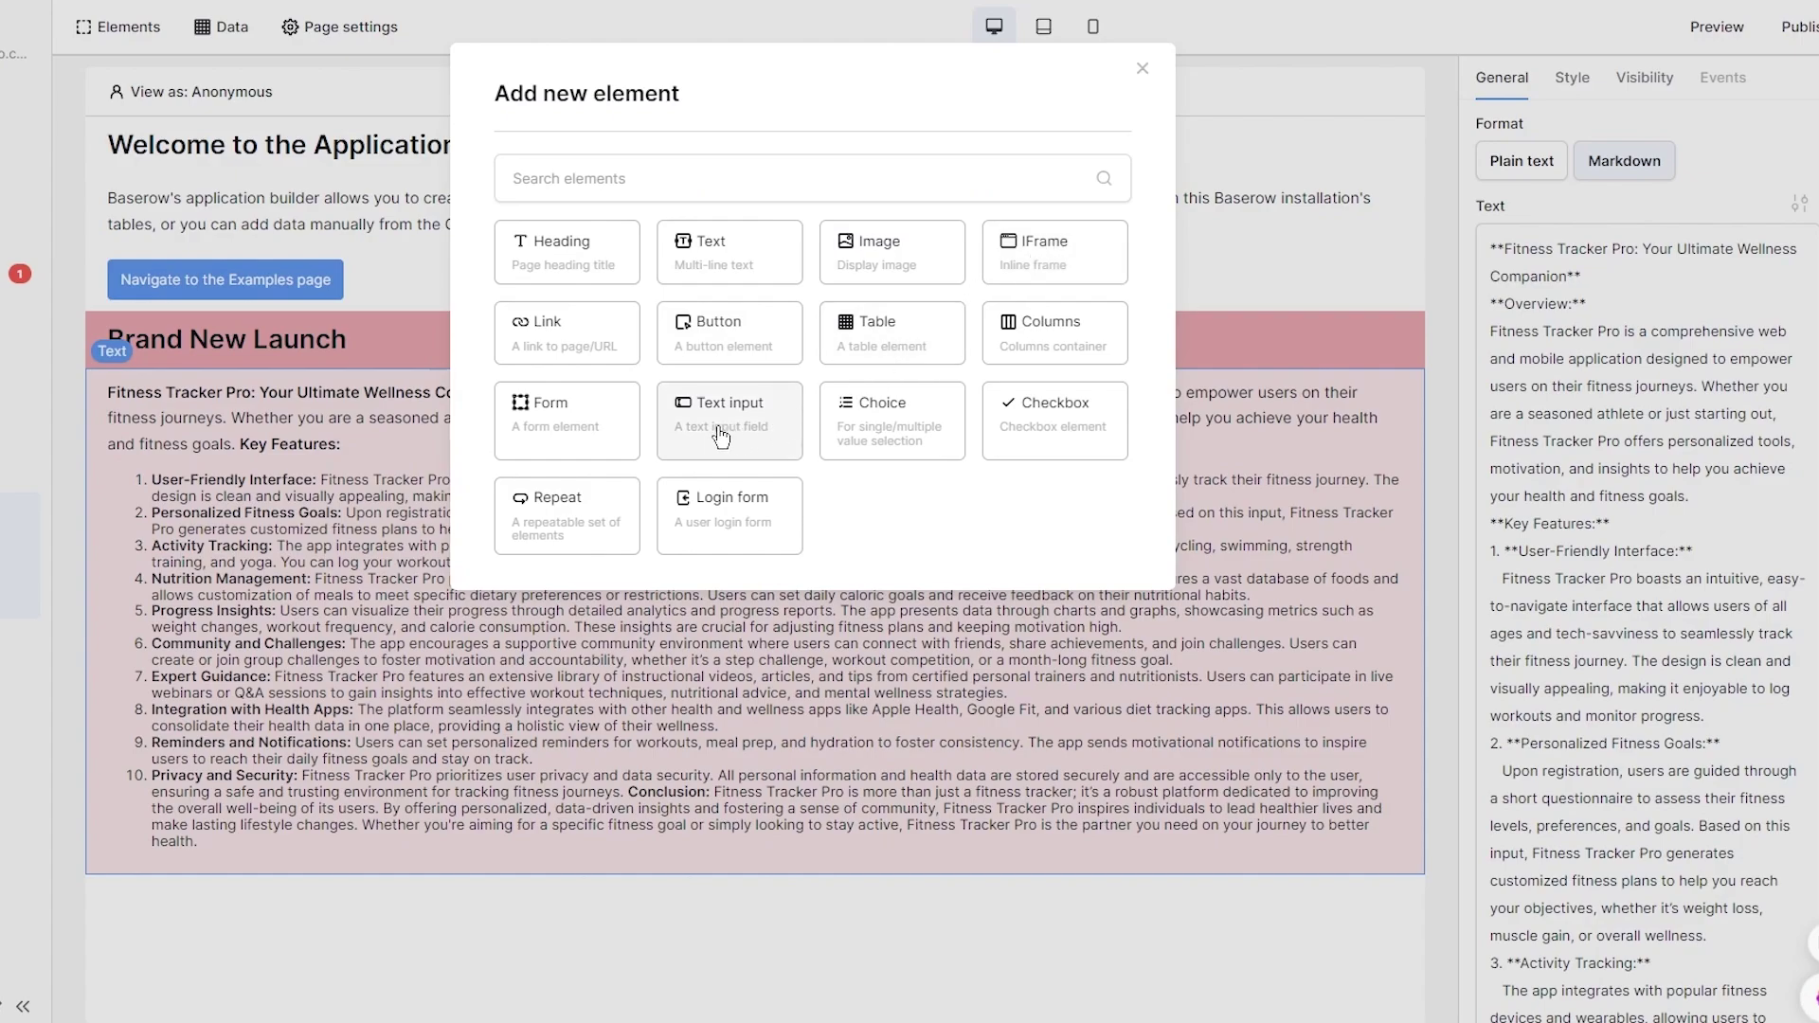
{"action": "left_click", "coordinate": [597, 422]}
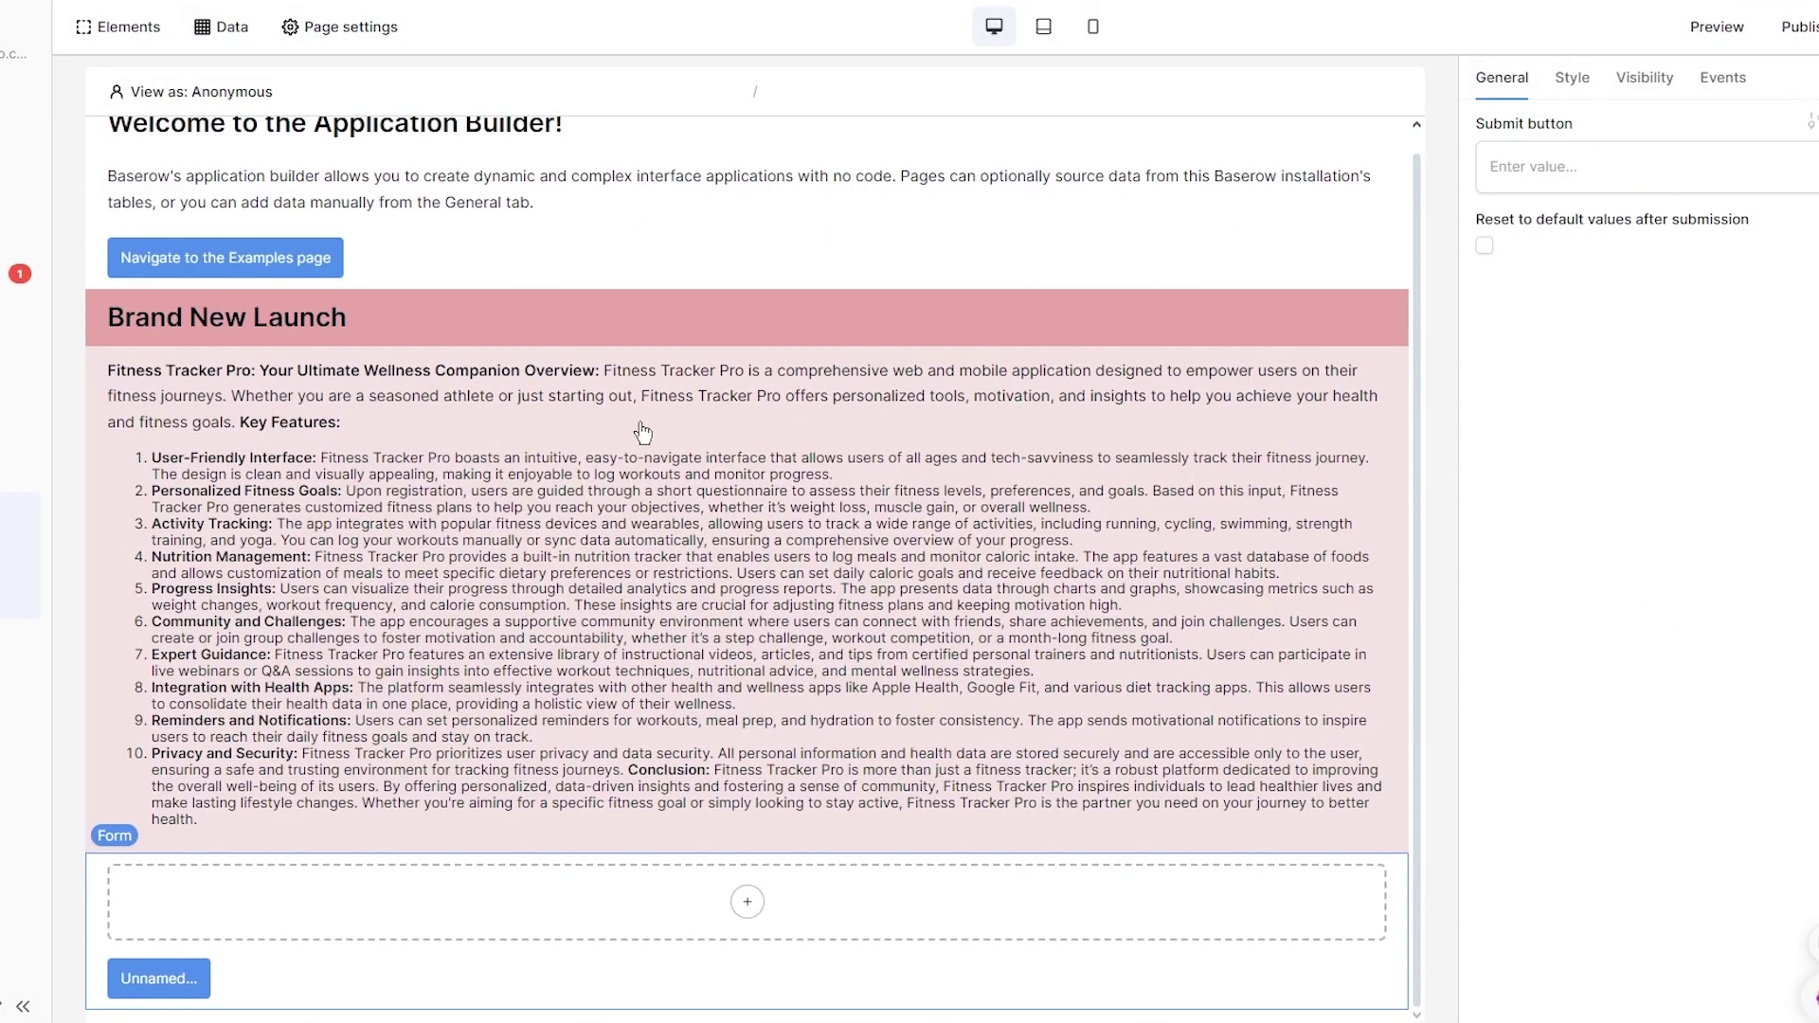
{"action": "left_click", "coordinate": [754, 908]}
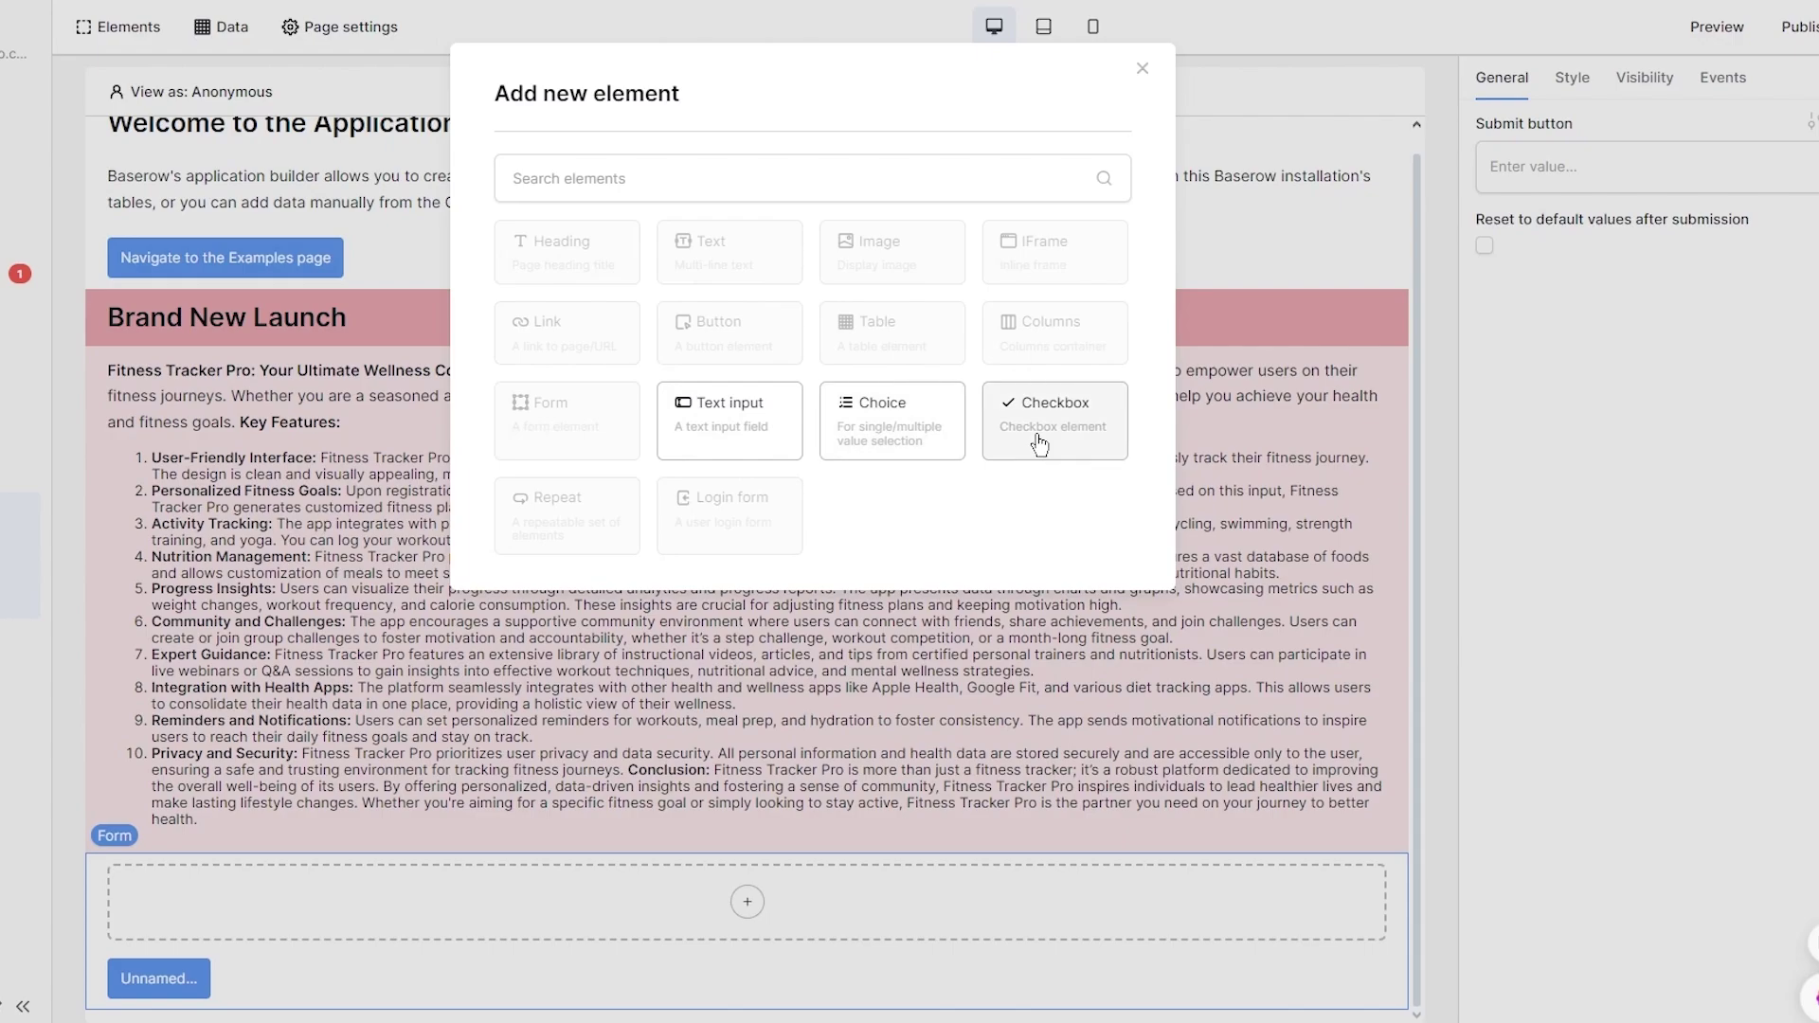
{"action": "left_click", "coordinate": [917, 438]}
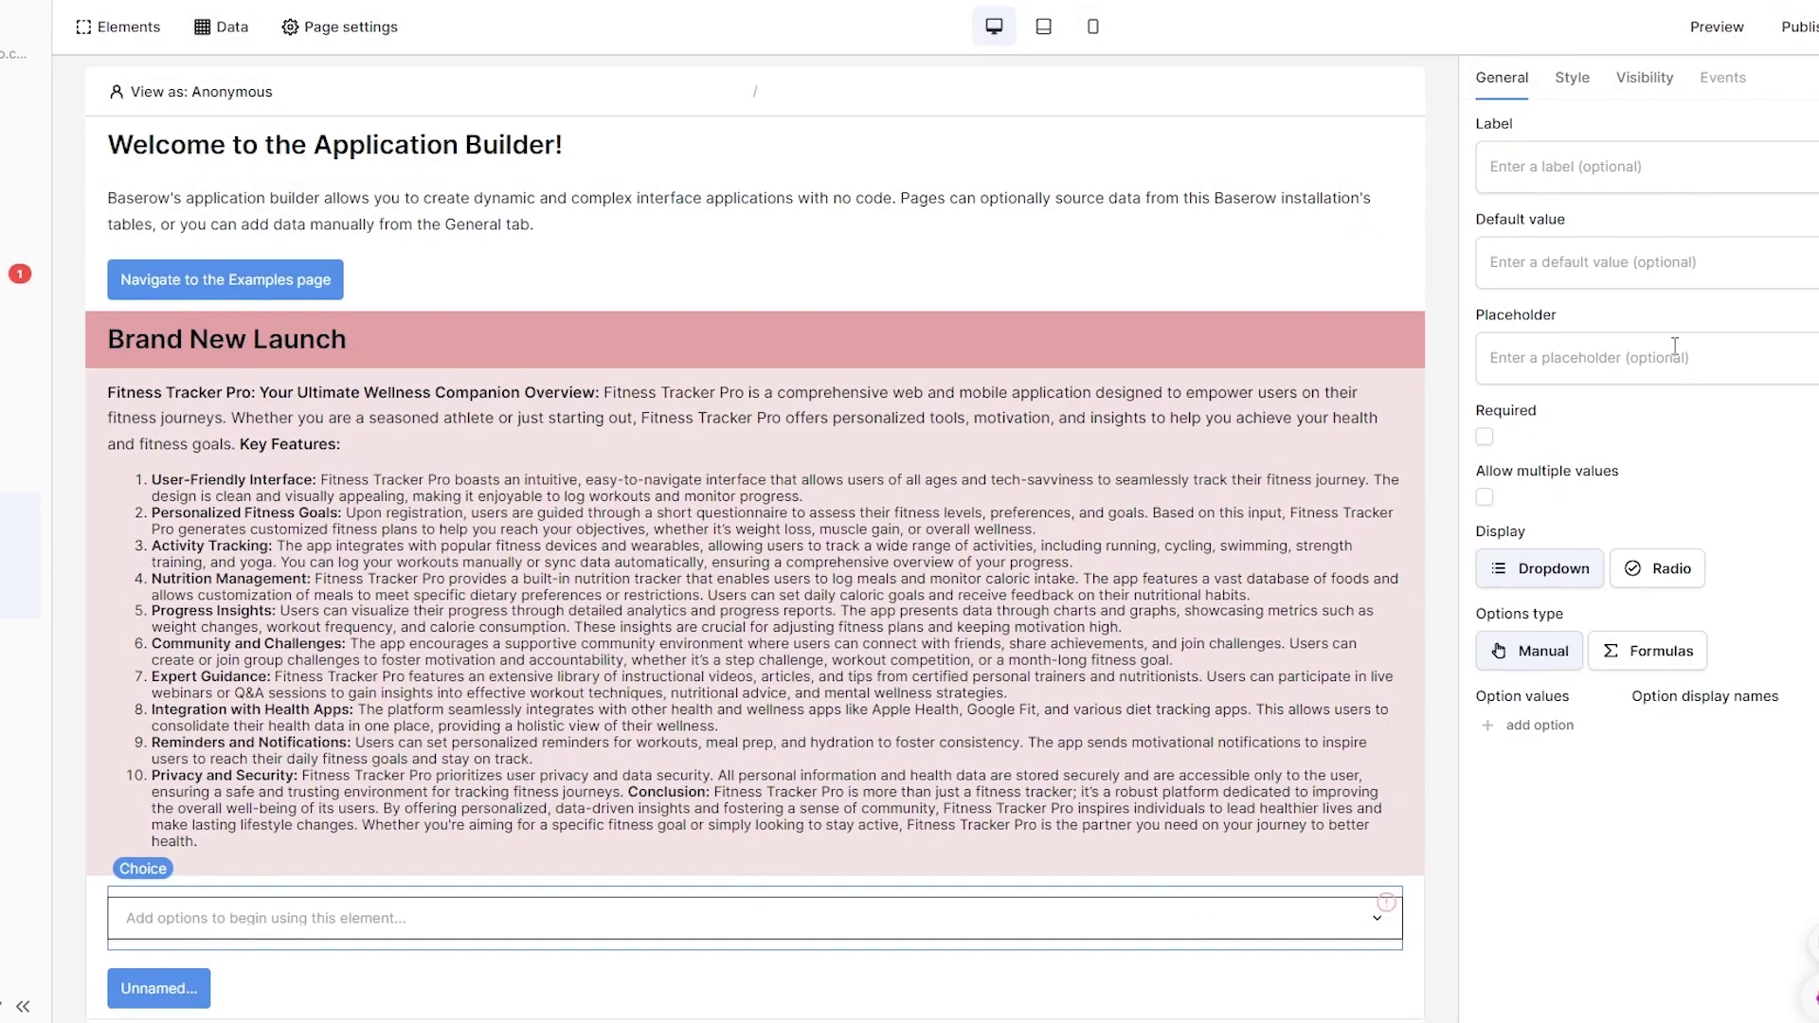
Delete the choice field and the empty form, then bring up Add new element below the text
{"action": "left_click", "coordinate": [1553, 177]}
{"action": "left_click", "coordinate": [1641, 257]}
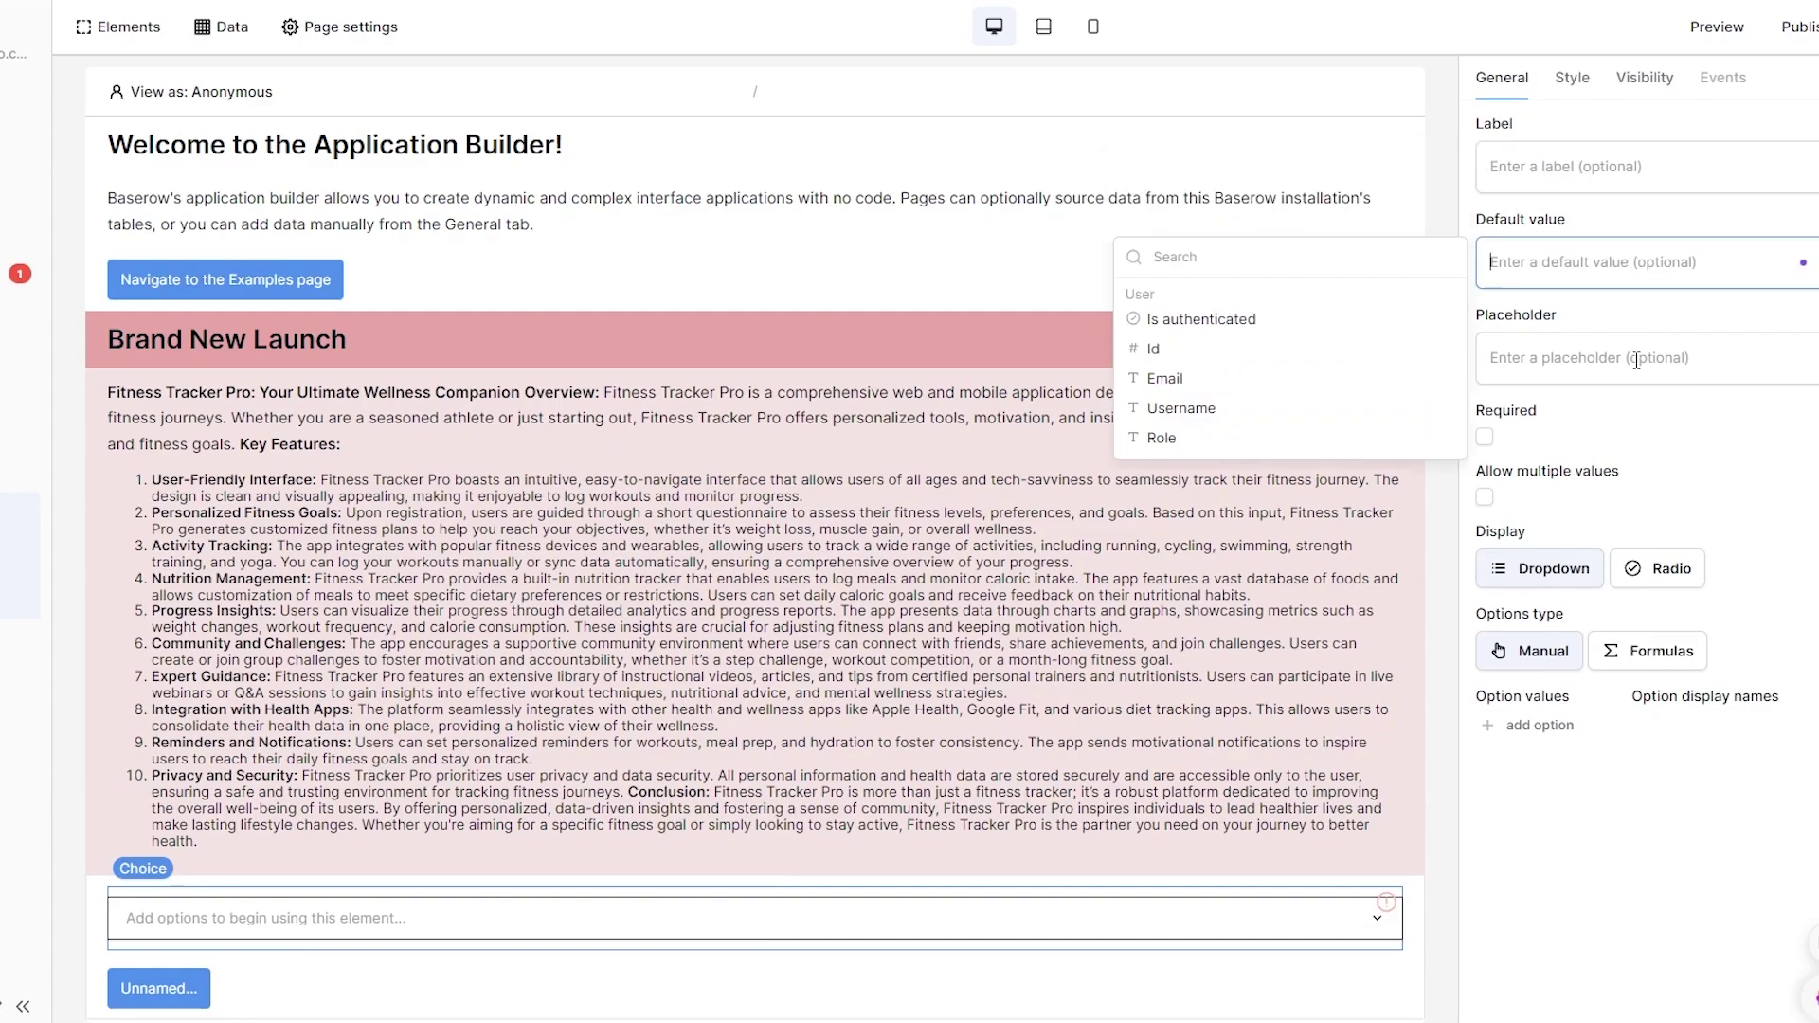
{"action": "left_click", "coordinate": [1639, 358]}
{"action": "left_click", "coordinate": [1379, 910]}
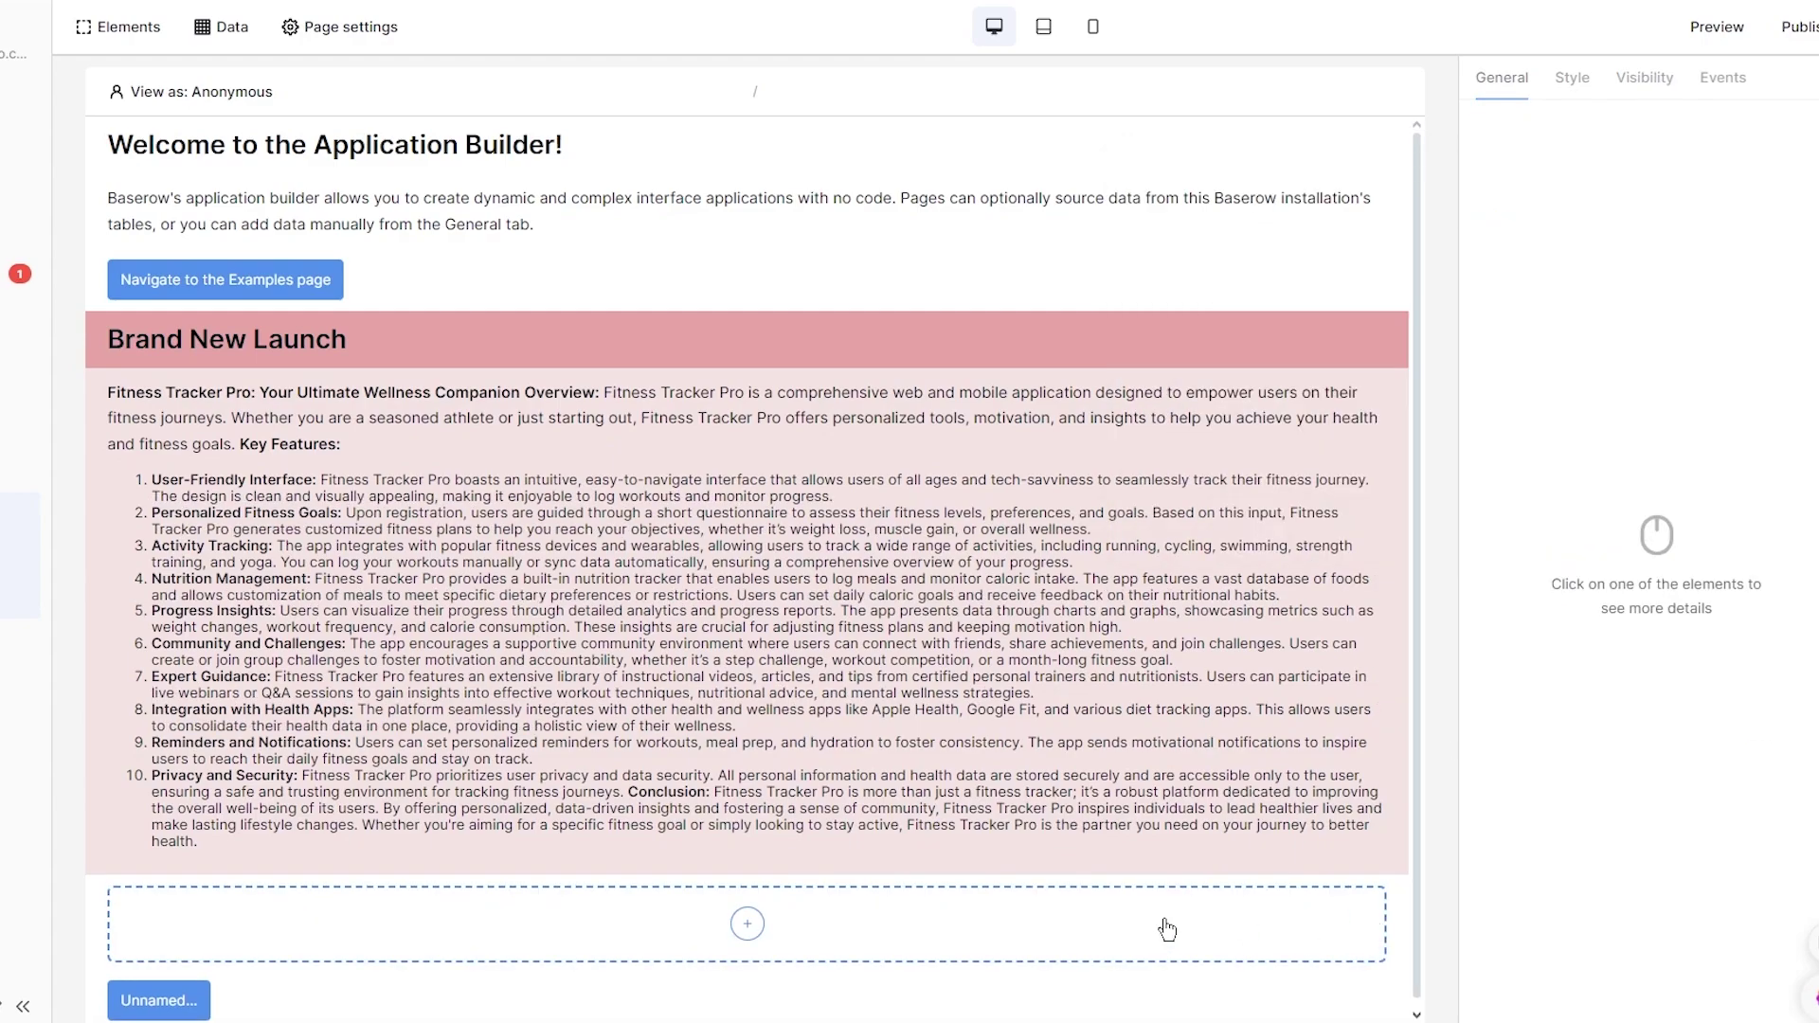
{"action": "left_click", "coordinate": [743, 962]}
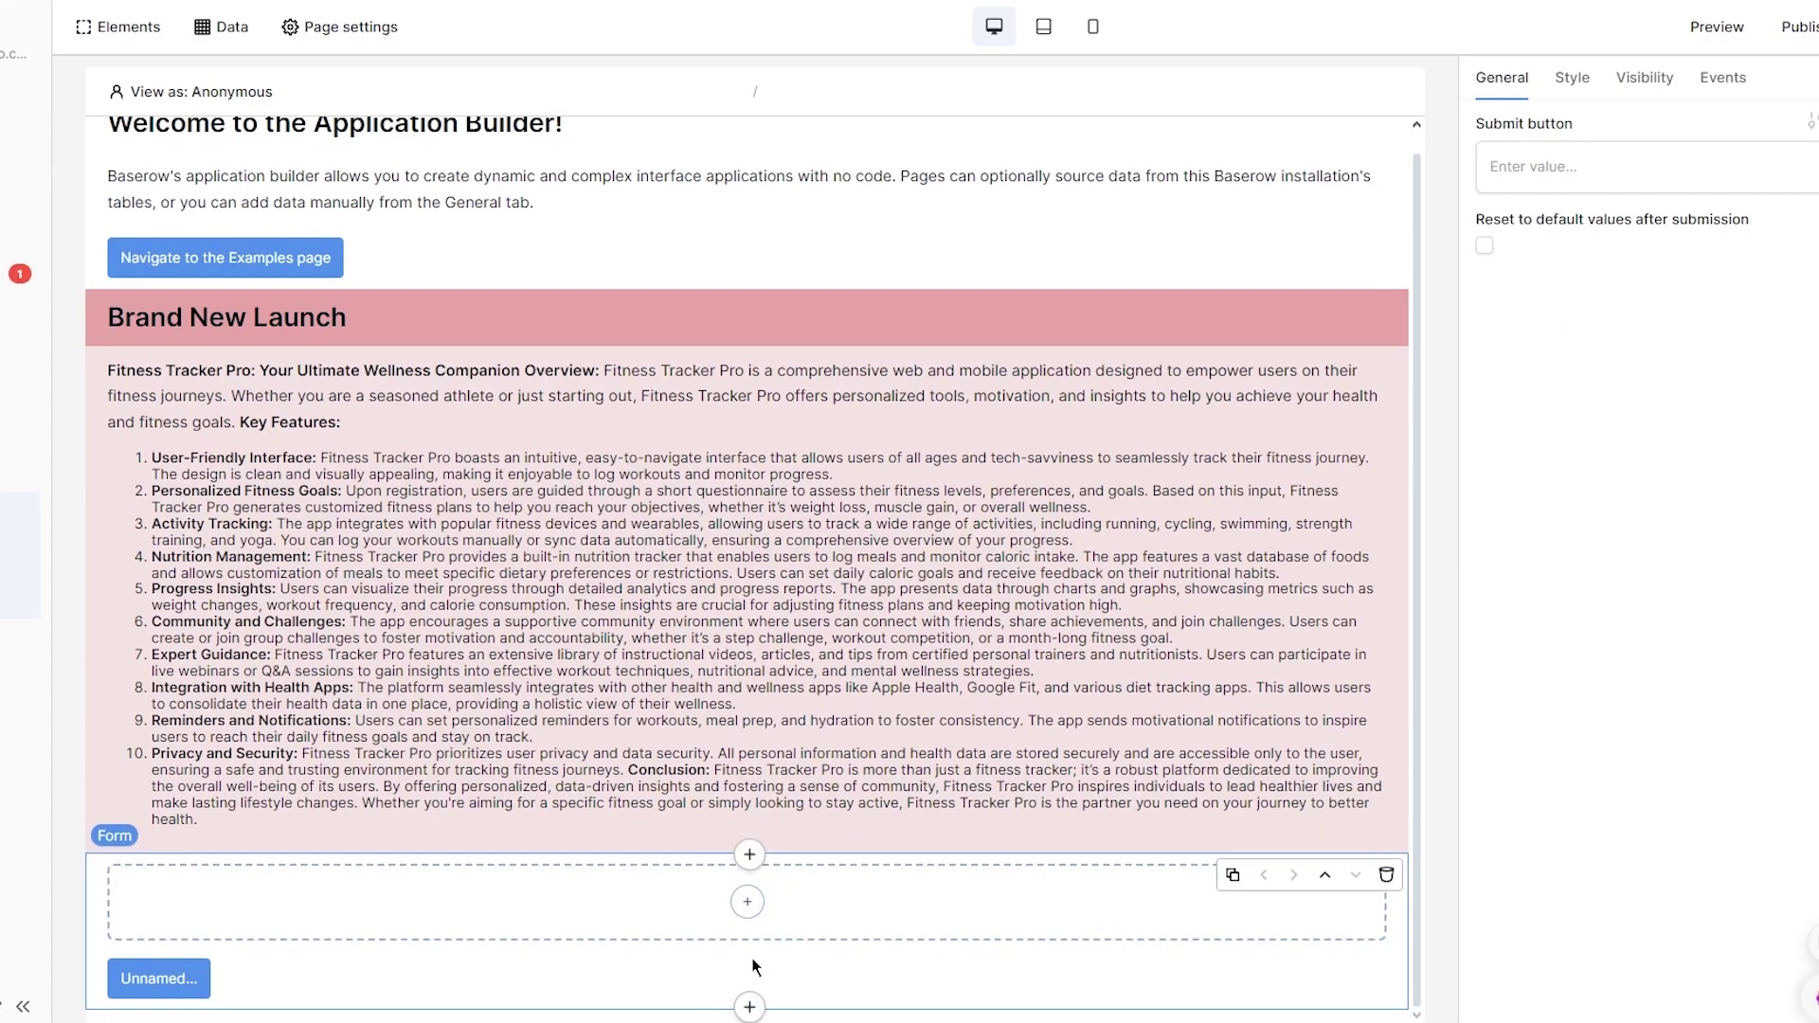
{"action": "left_click", "coordinate": [1386, 875]}
{"action": "left_click", "coordinate": [714, 862]}
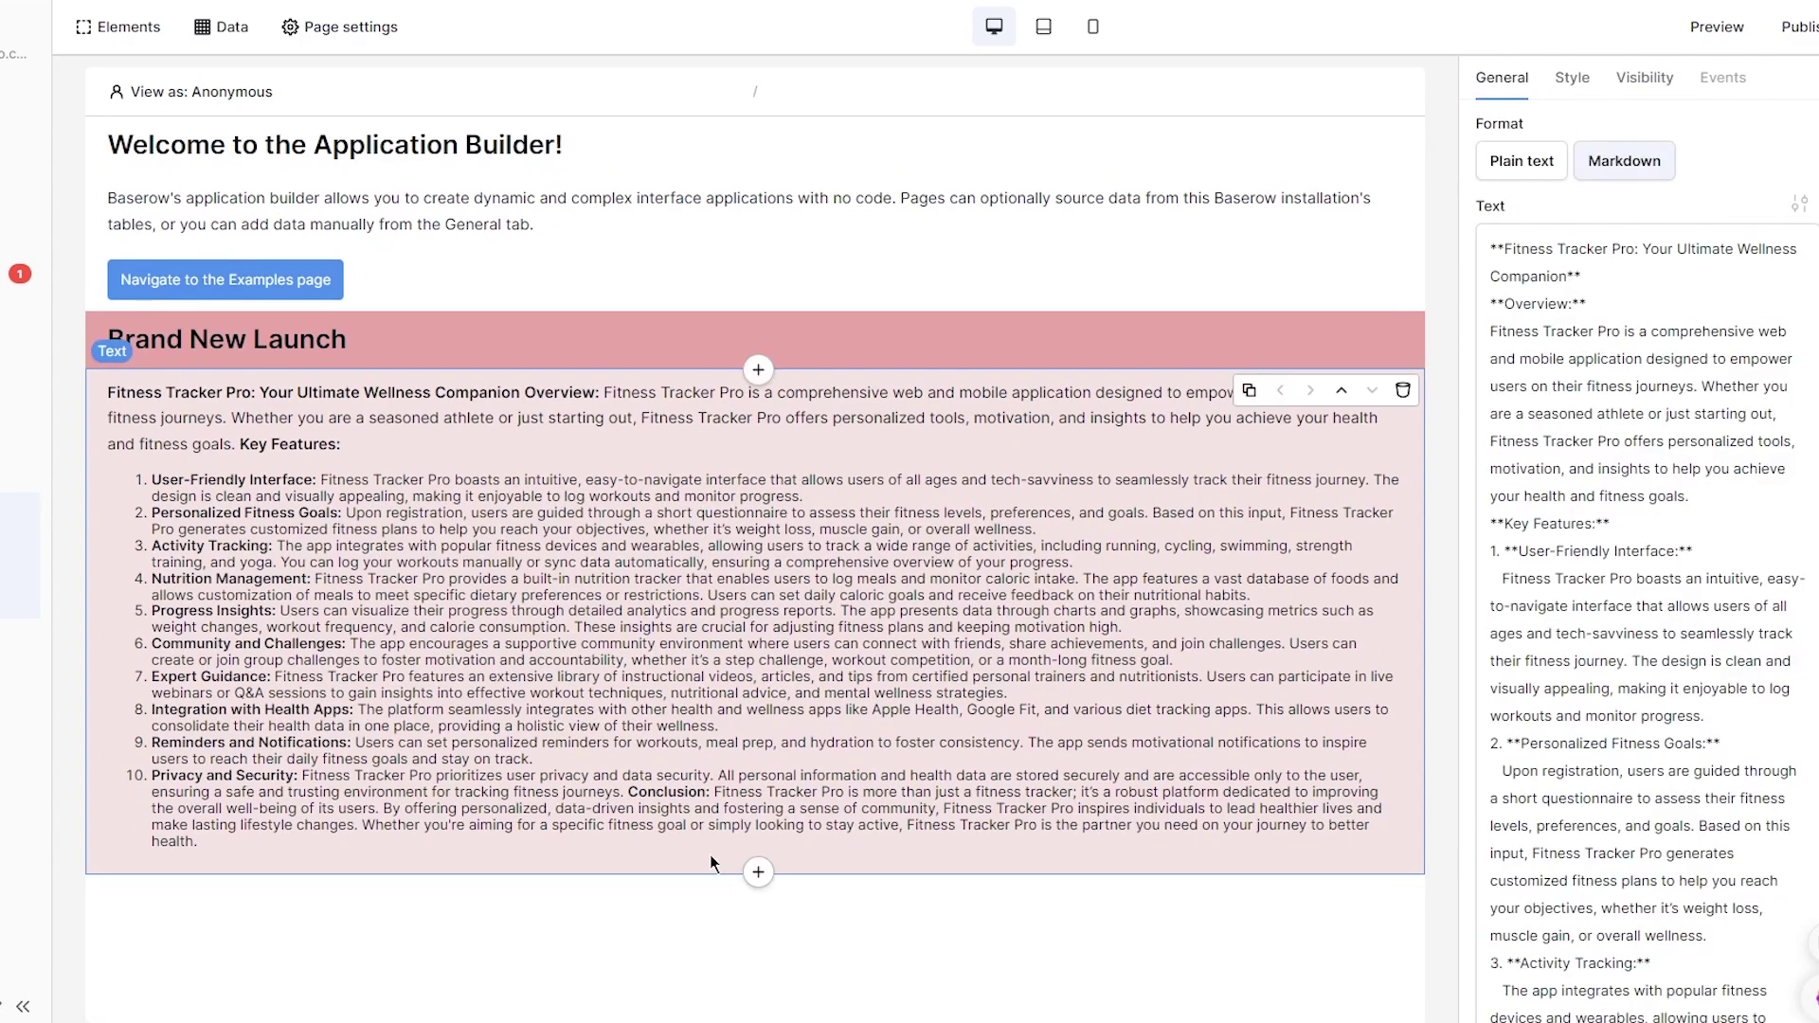
{"action": "left_click", "coordinate": [758, 871]}
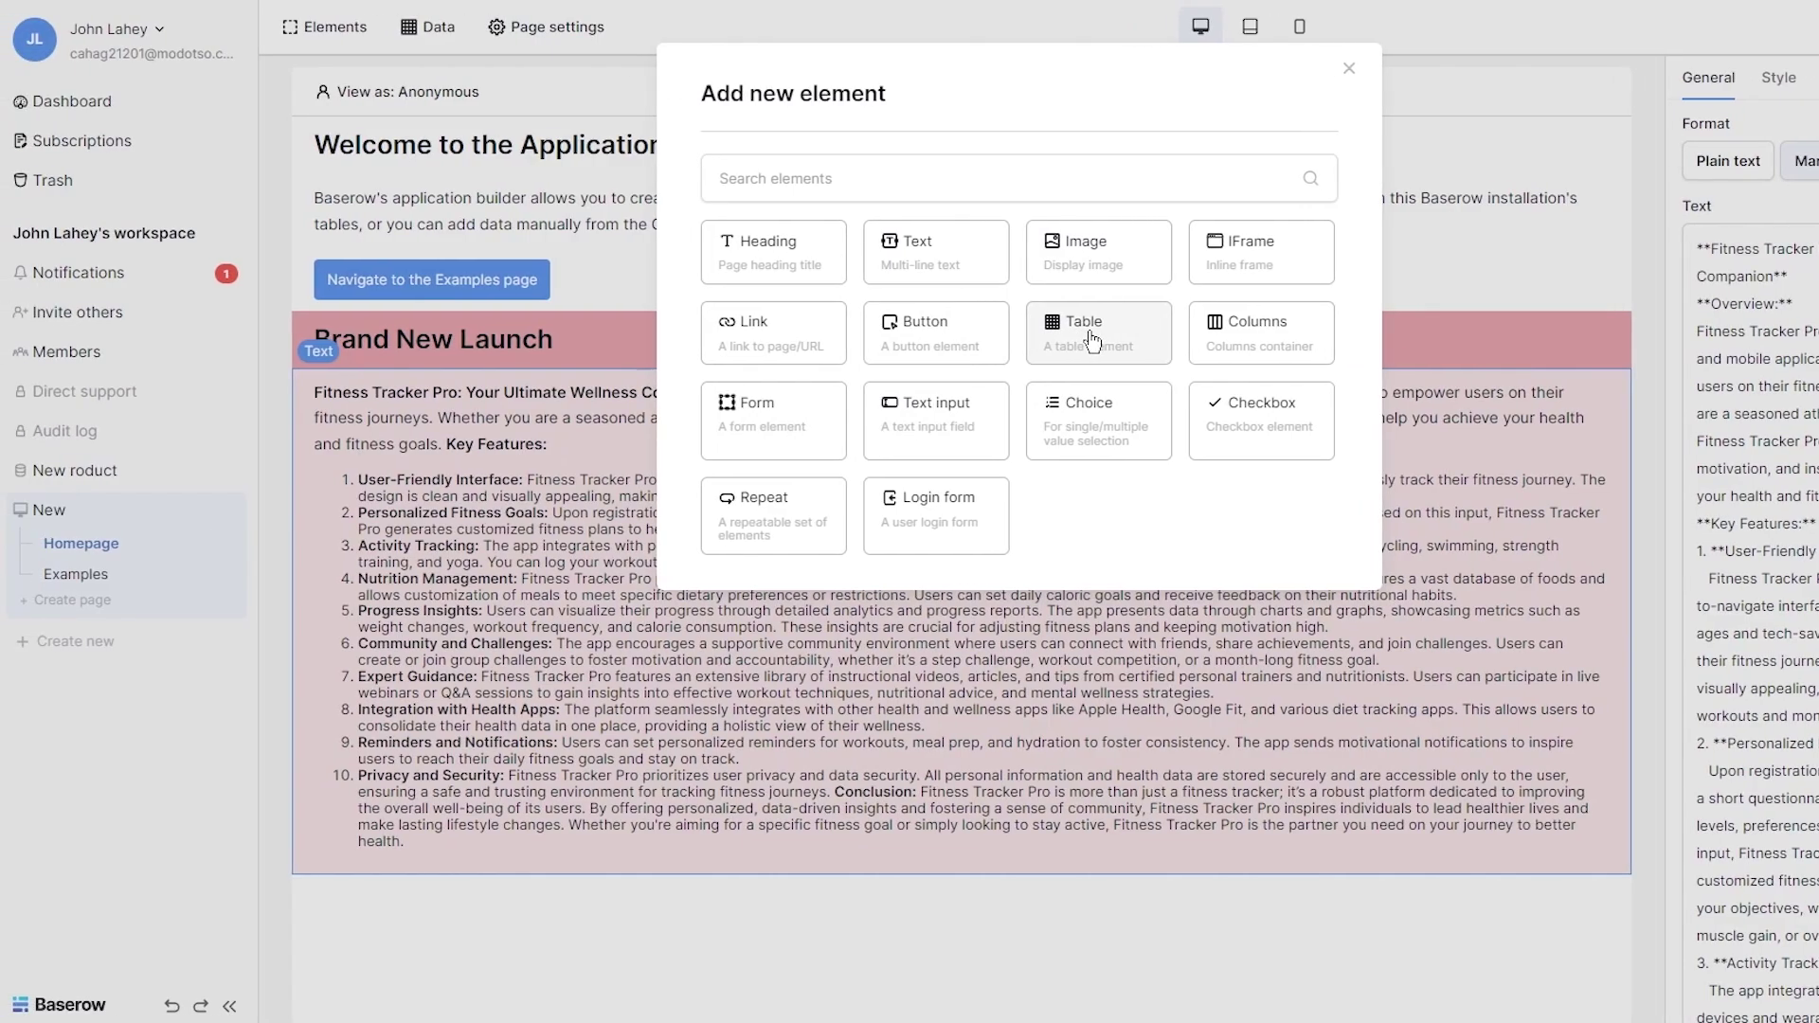
Add a Table element below the fitness text, briefly checking the database and Examples page
{"action": "left_click", "coordinate": [1093, 339]}
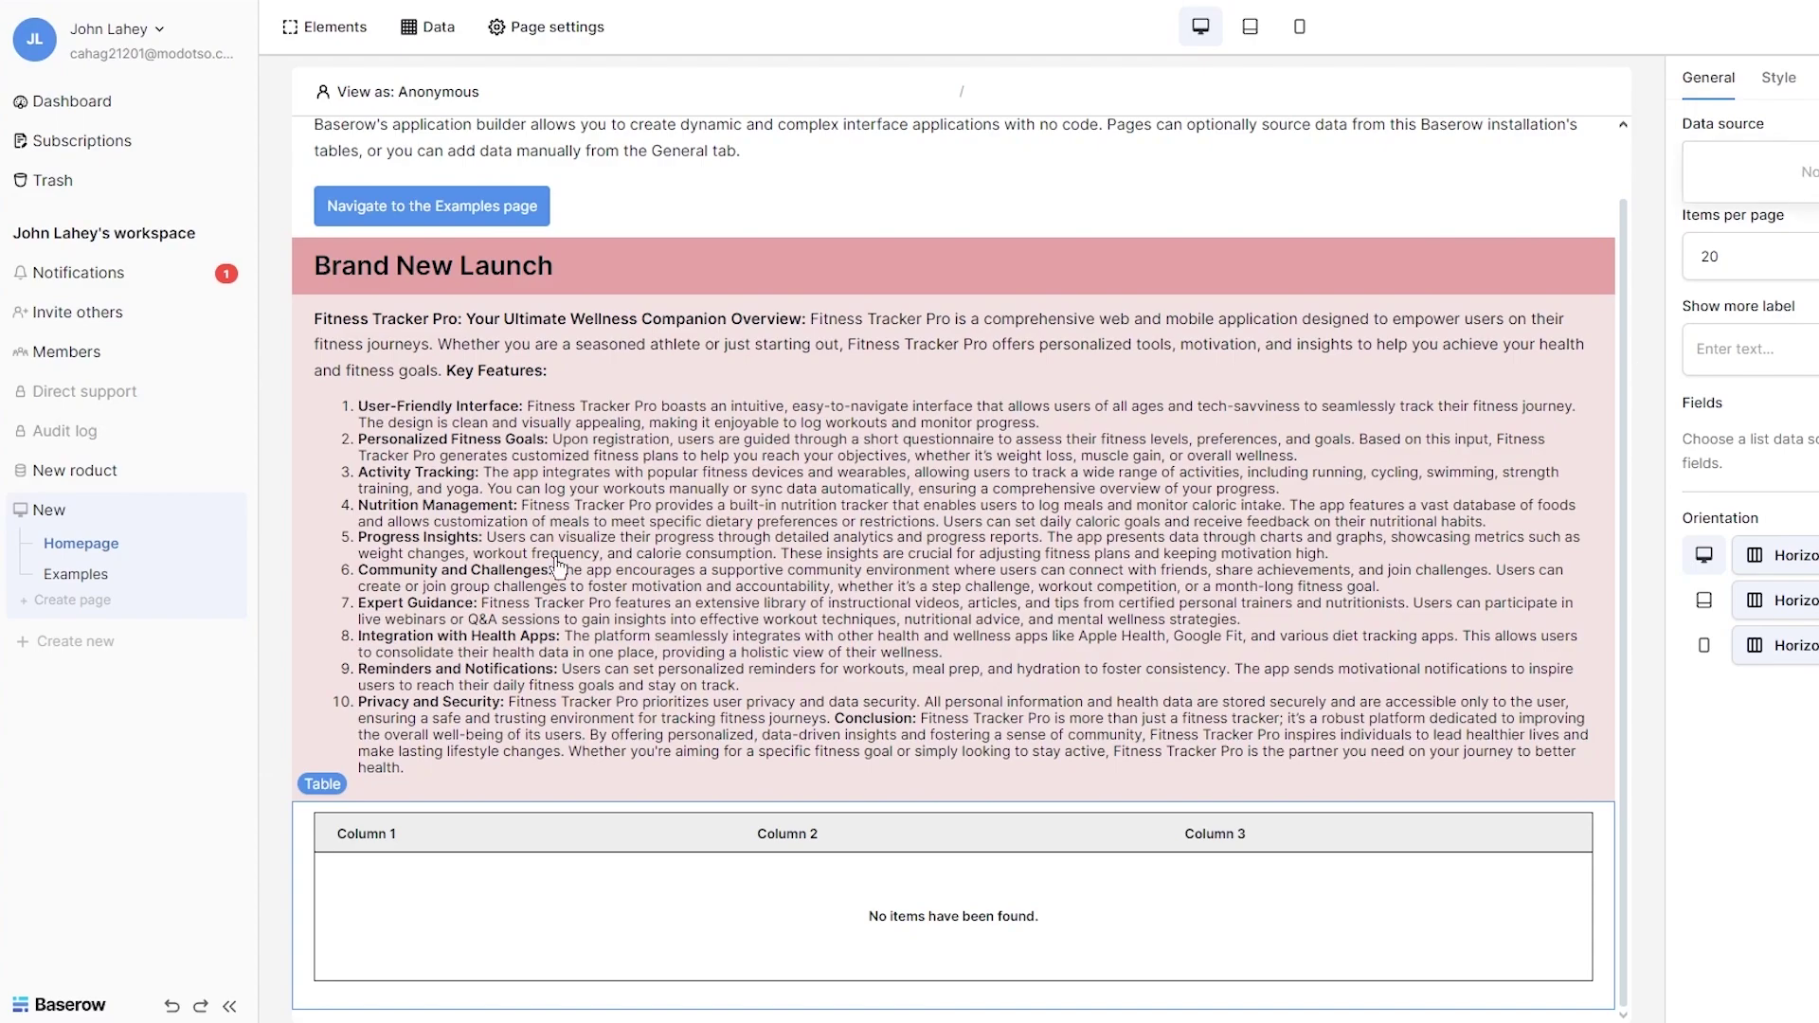
{"action": "left_click", "coordinate": [101, 471]}
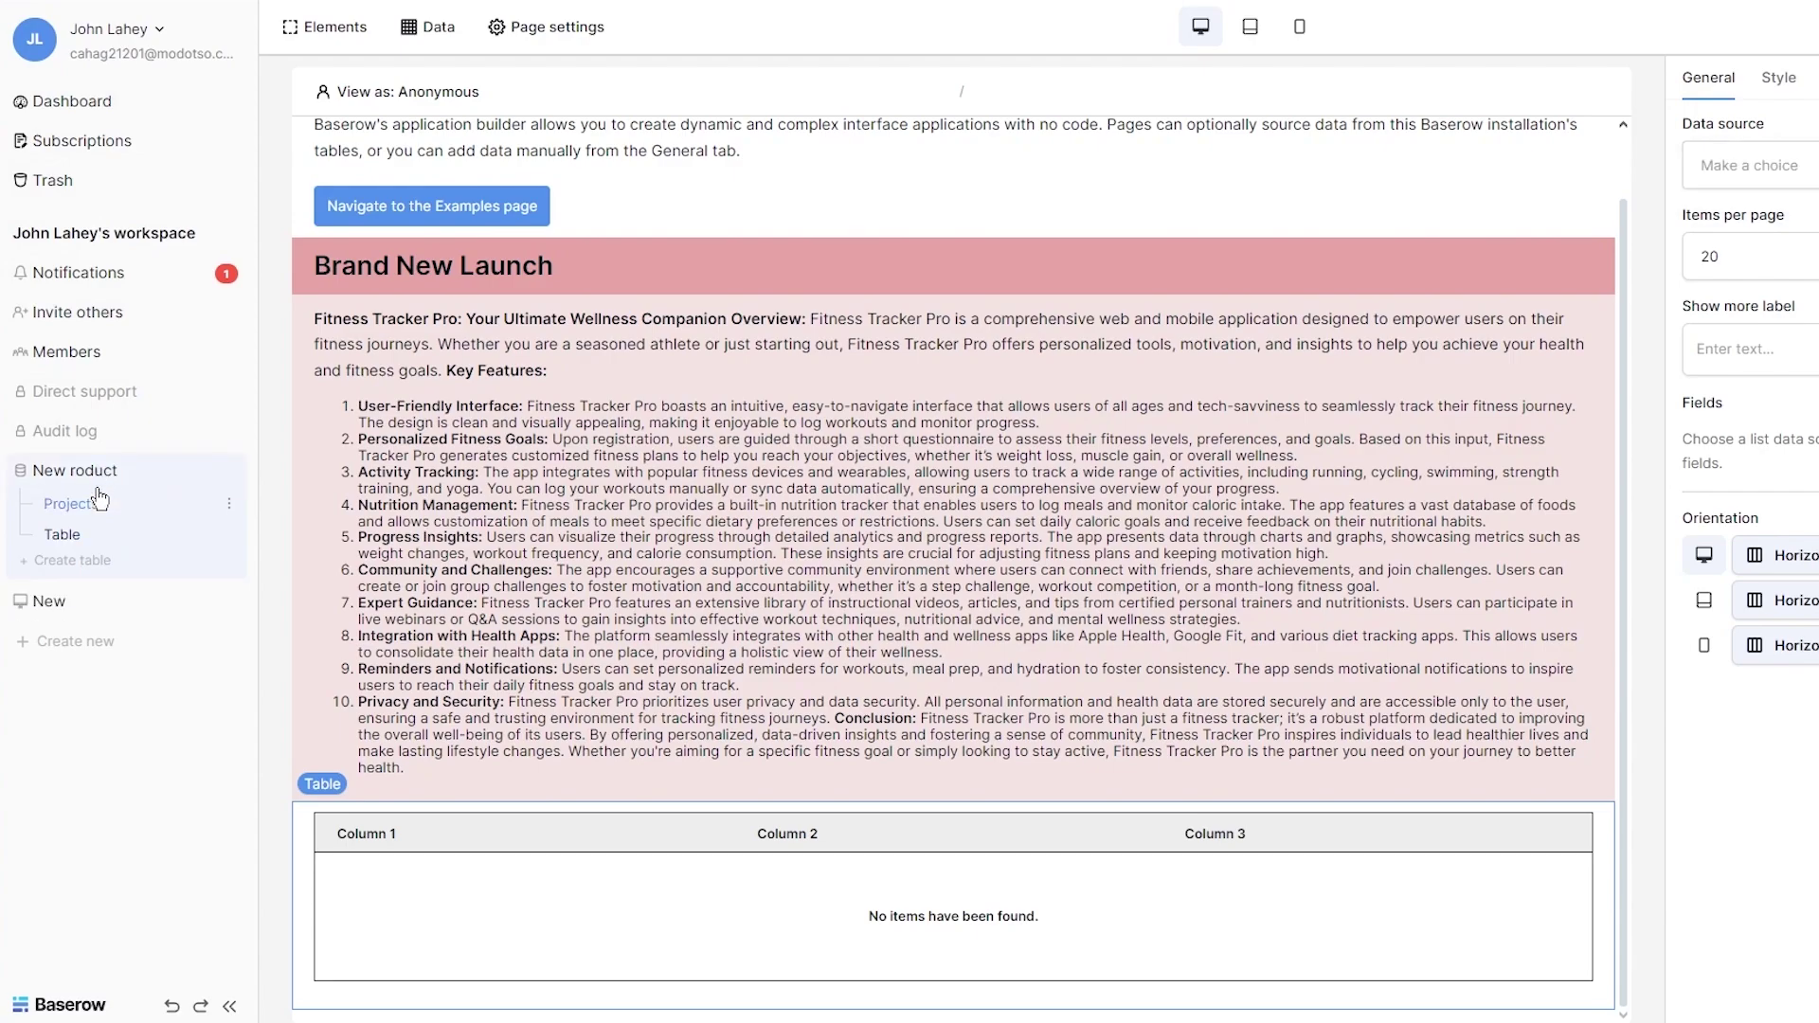
{"action": "left_click", "coordinate": [58, 604]}
{"action": "left_click", "coordinate": [62, 575]}
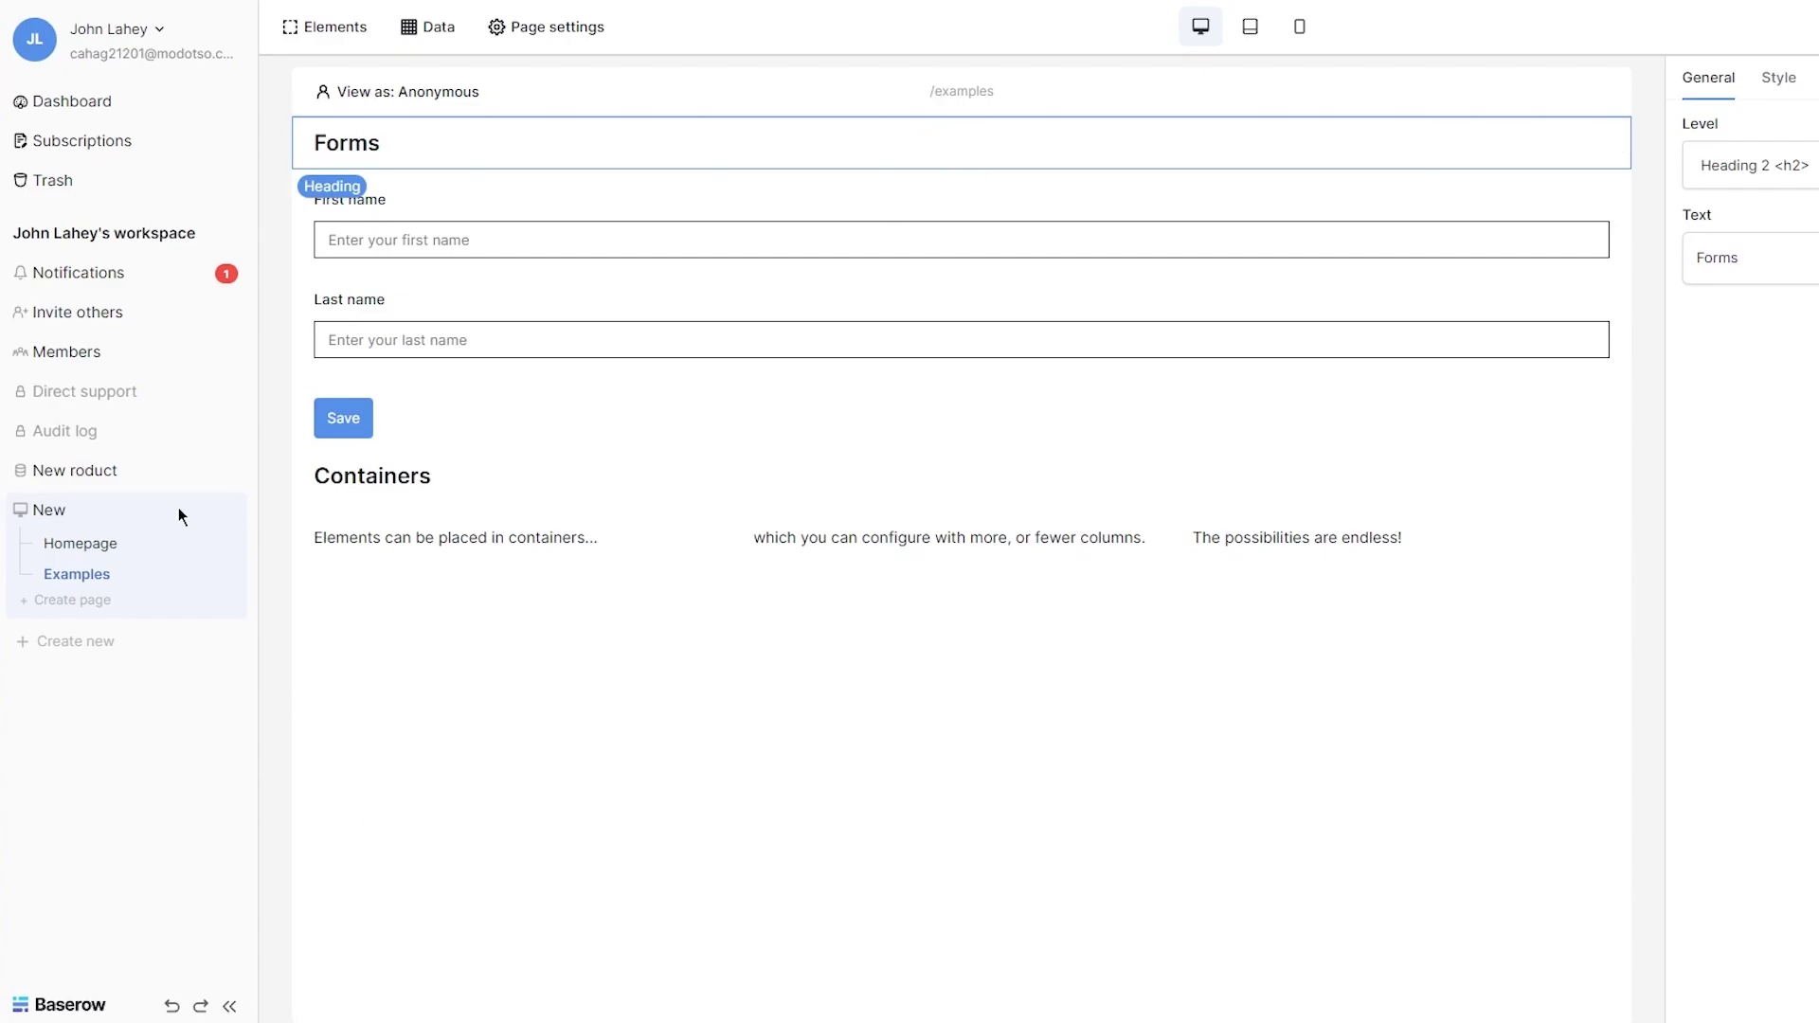
{"action": "left_click", "coordinate": [64, 554]}
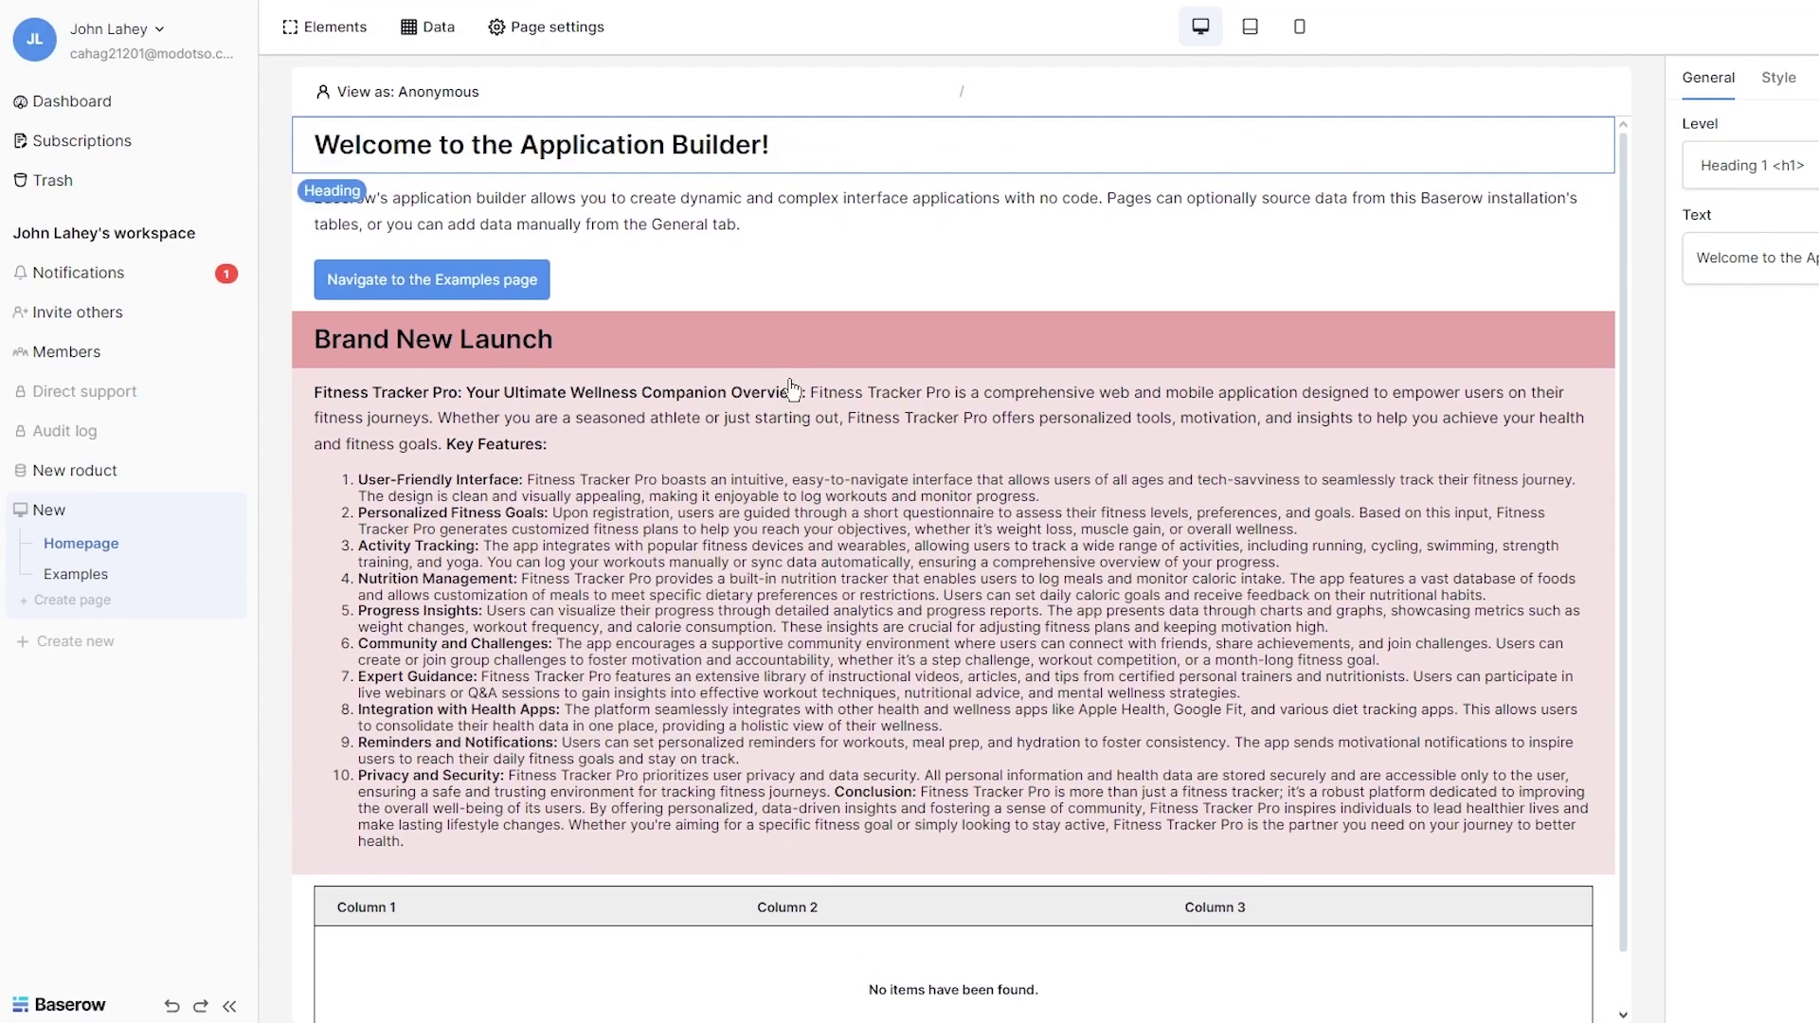
Select the new three-column table and bring up the element choices beneath it
{"action": "left_click", "coordinate": [837, 152]}
{"action": "scroll", "coordinate": [1421, 942], "scroll_direction": "down", "scroll_amount": 1}
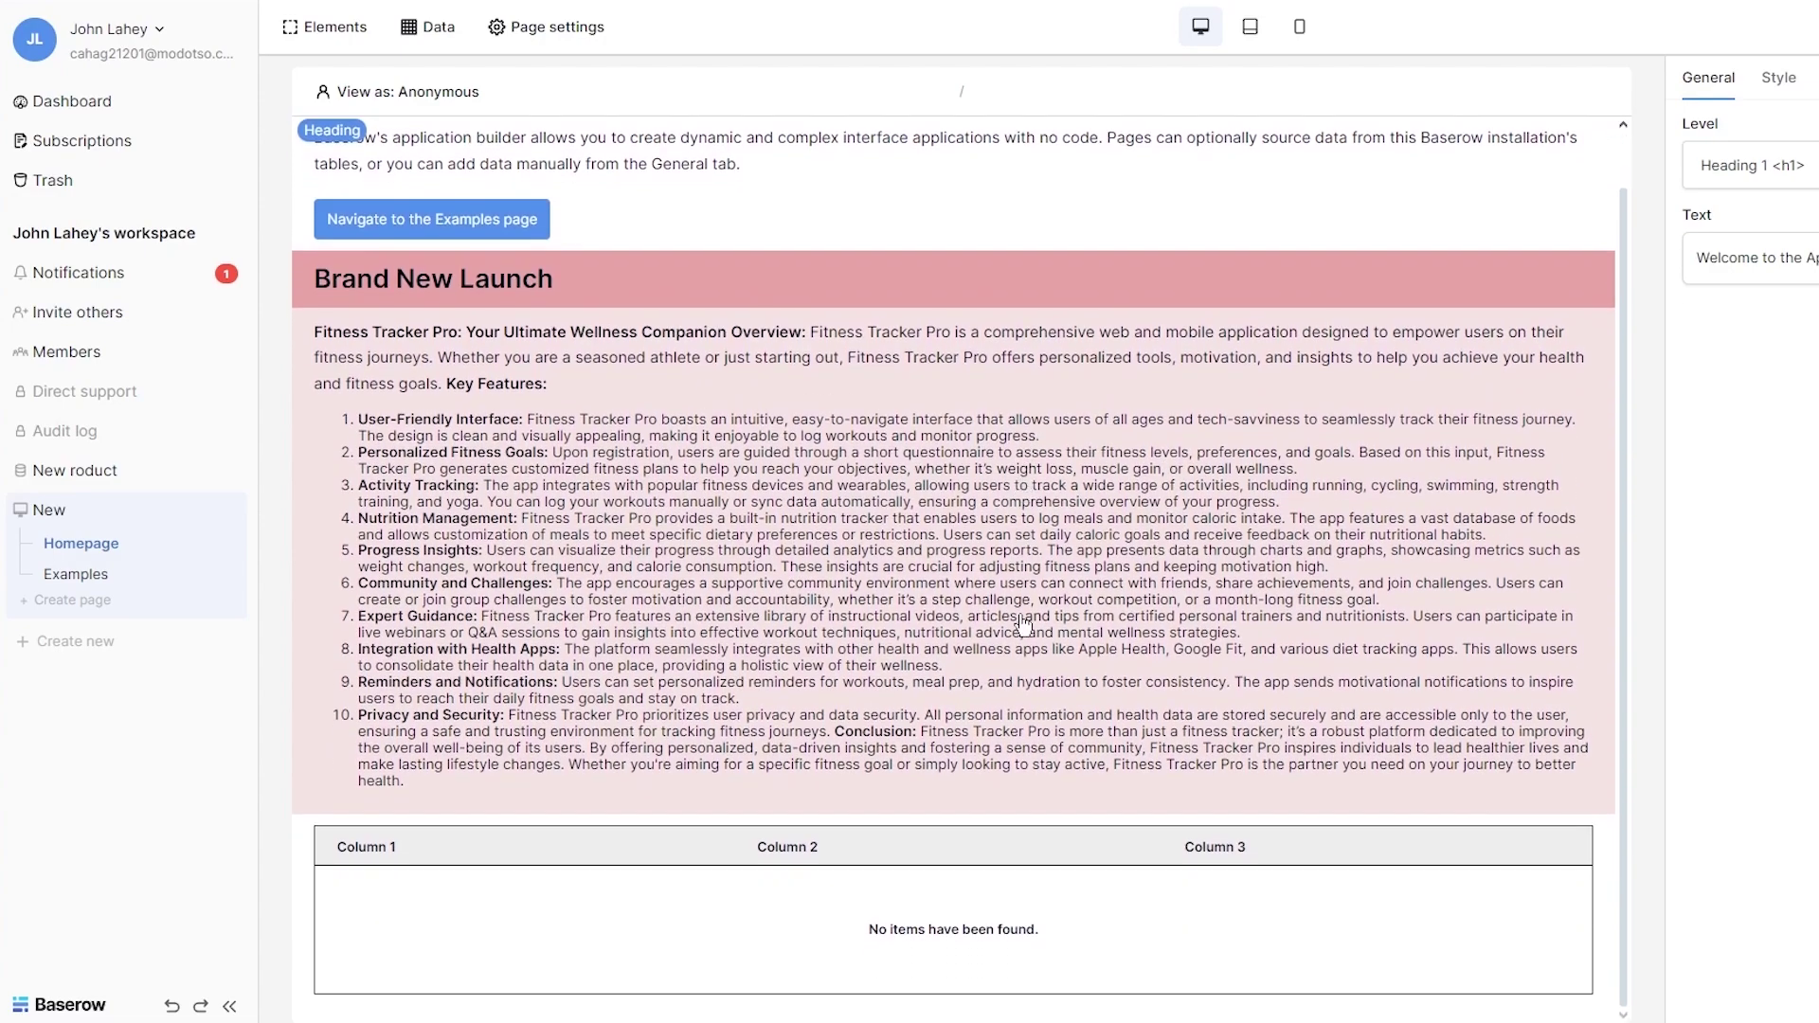
{"action": "left_click", "coordinate": [982, 1012]}
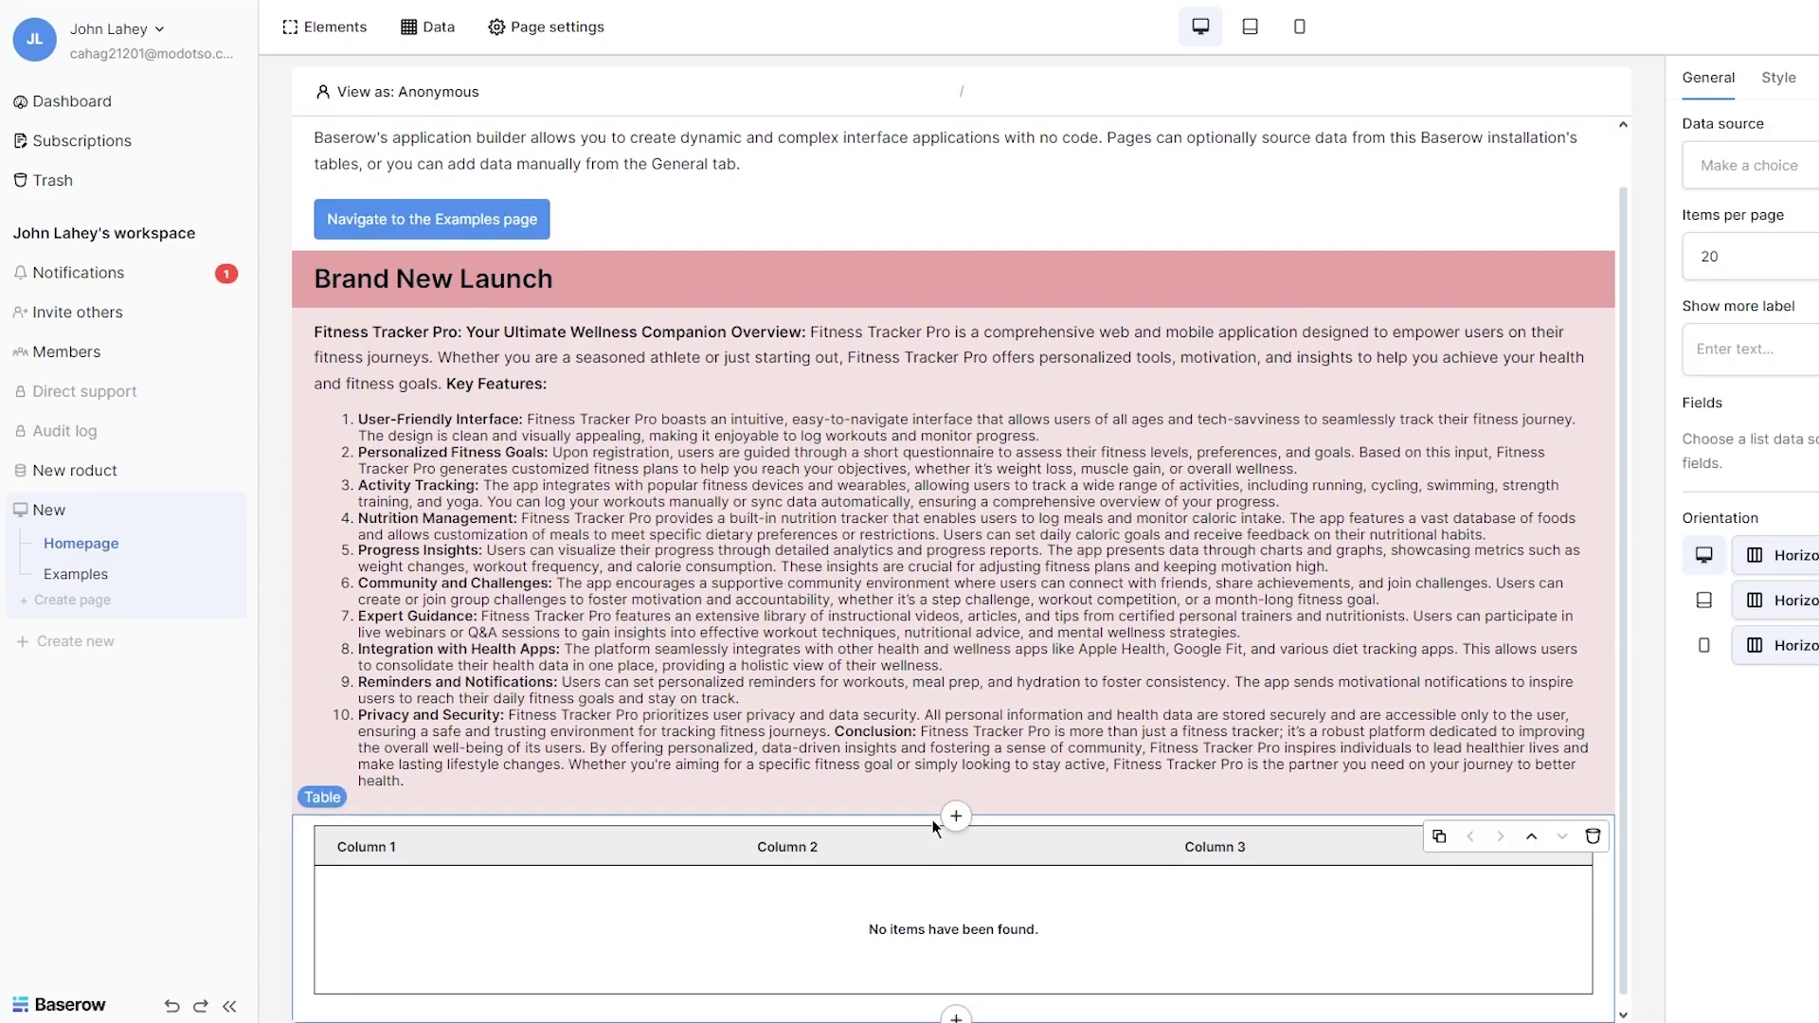
{"action": "left_click", "coordinate": [957, 1007]}
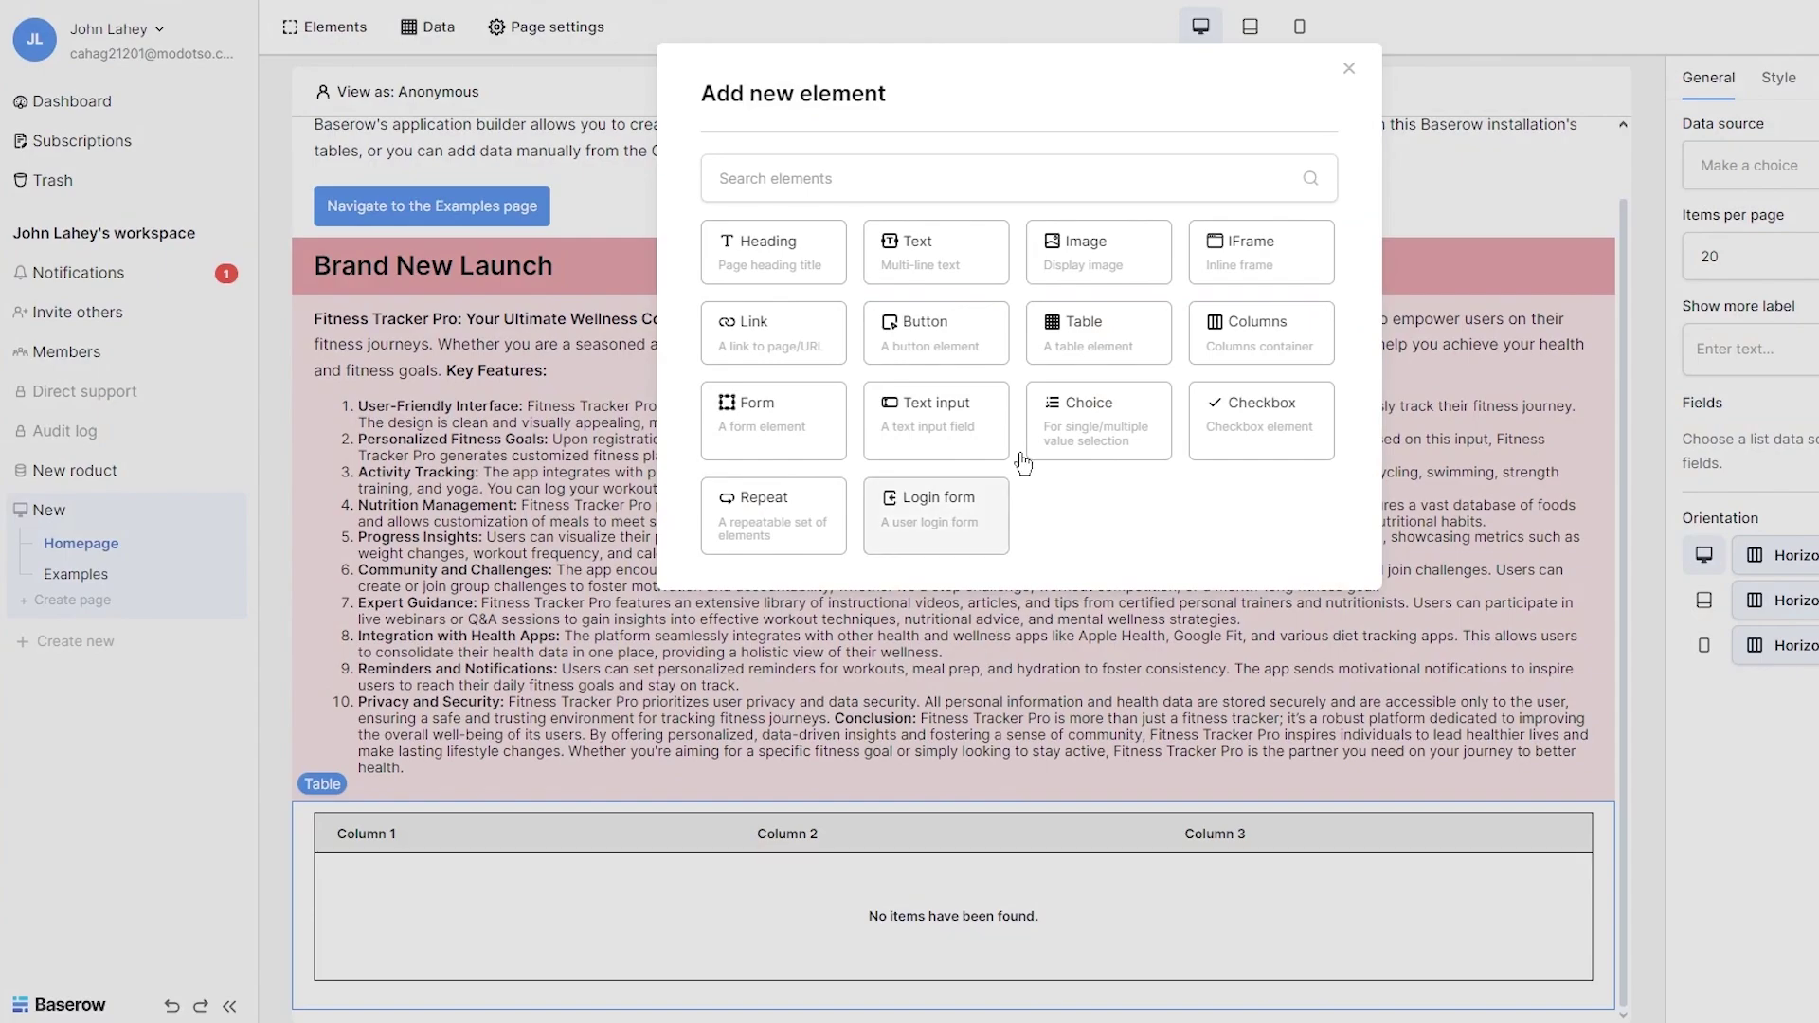
Add an Image element below the table showing the album-cover picture uploaded from the computer
{"action": "left_click", "coordinate": [1045, 250]}
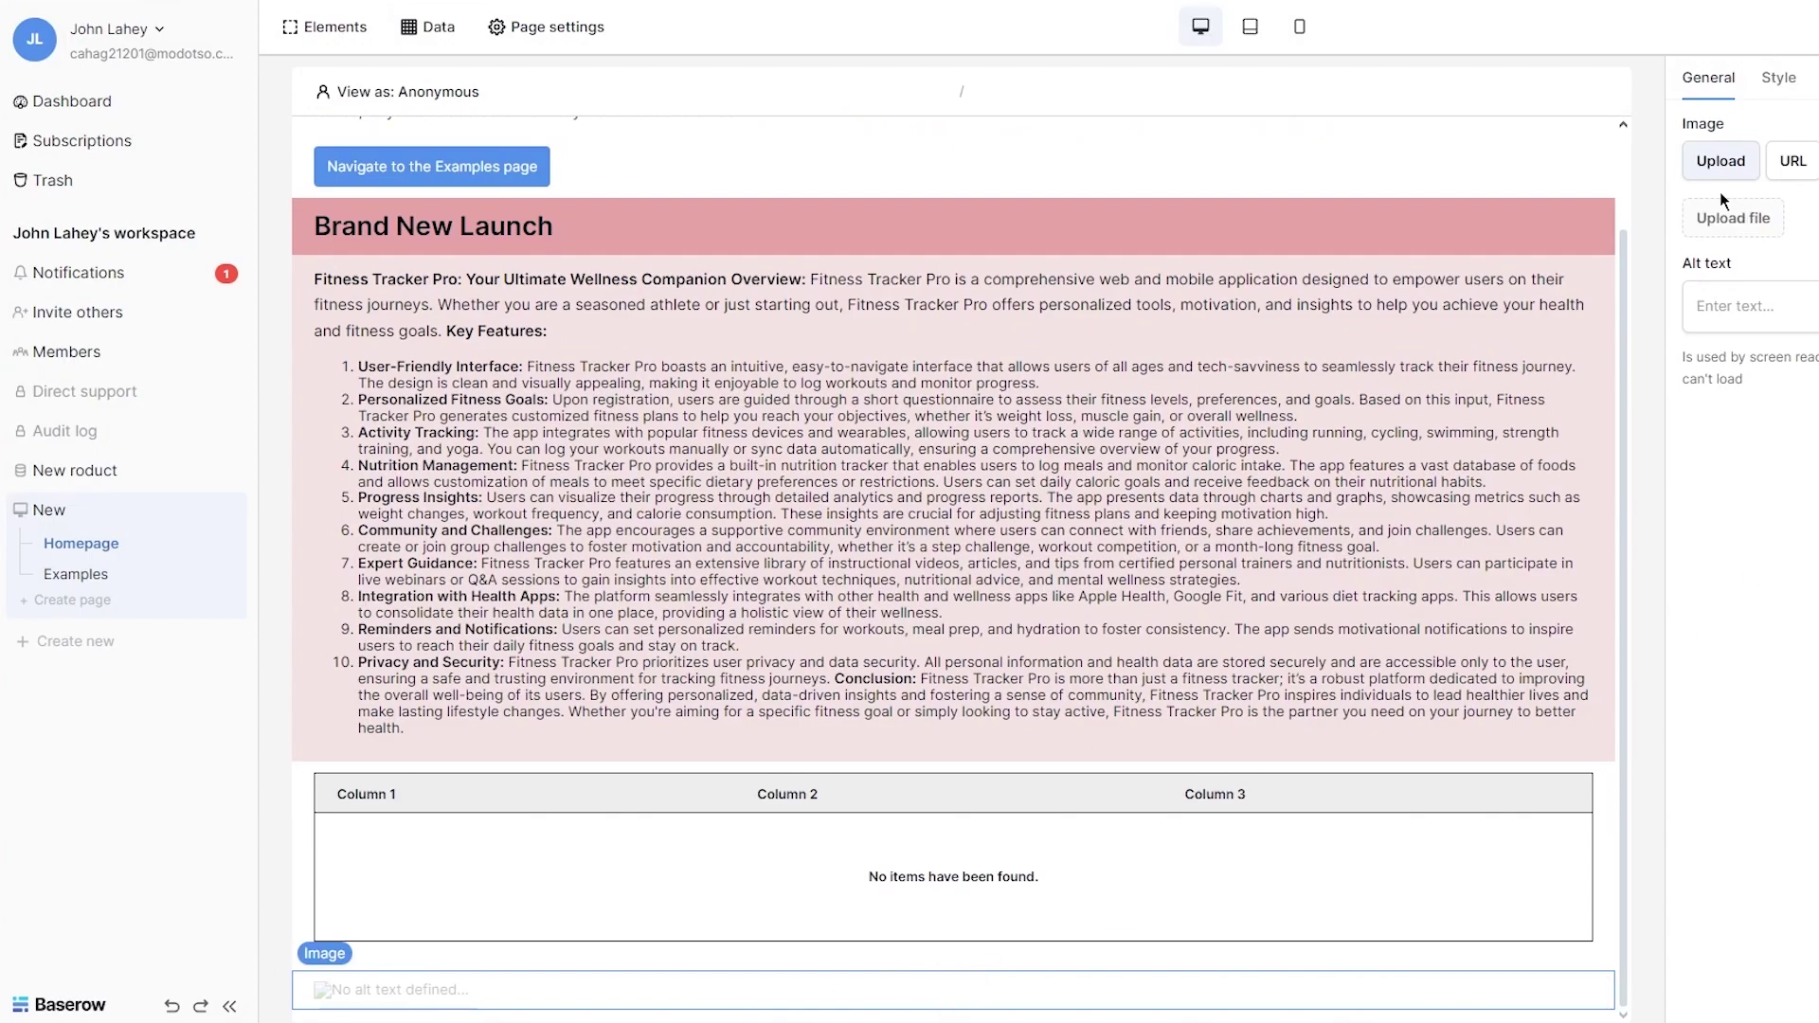
{"action": "left_click", "coordinate": [1732, 218]}
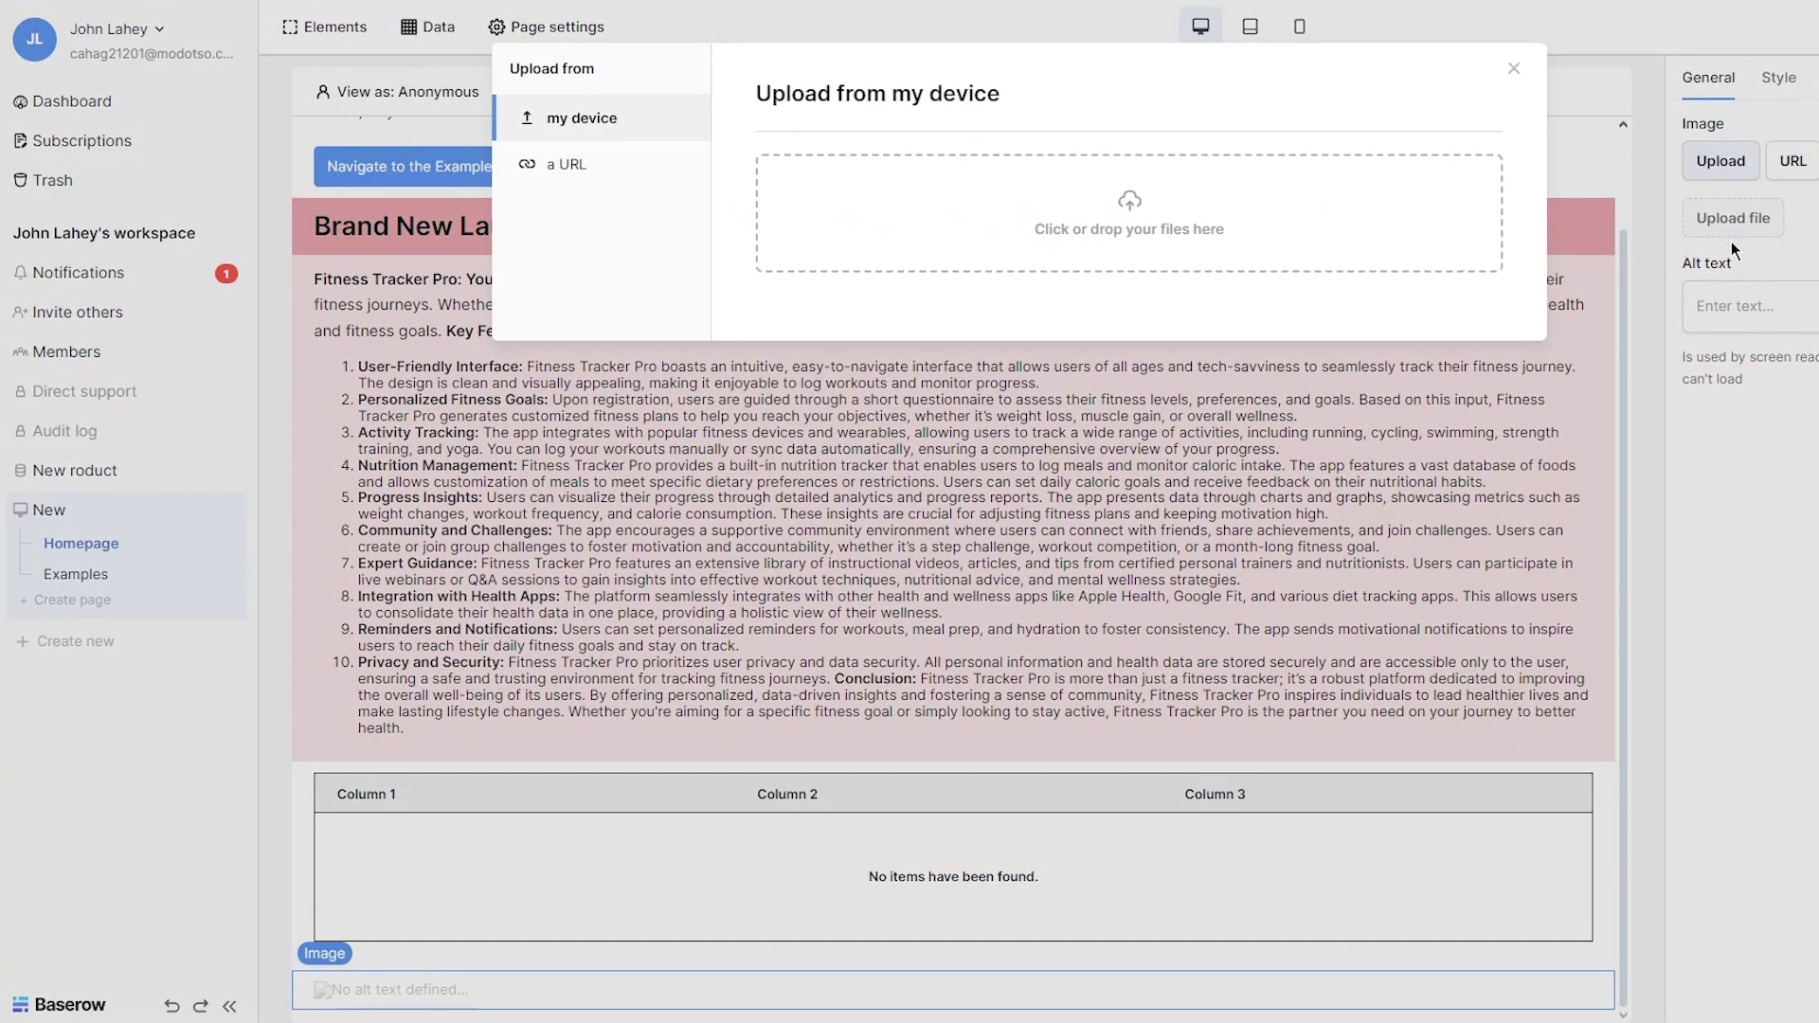
{"action": "left_click", "coordinate": [1081, 221]}
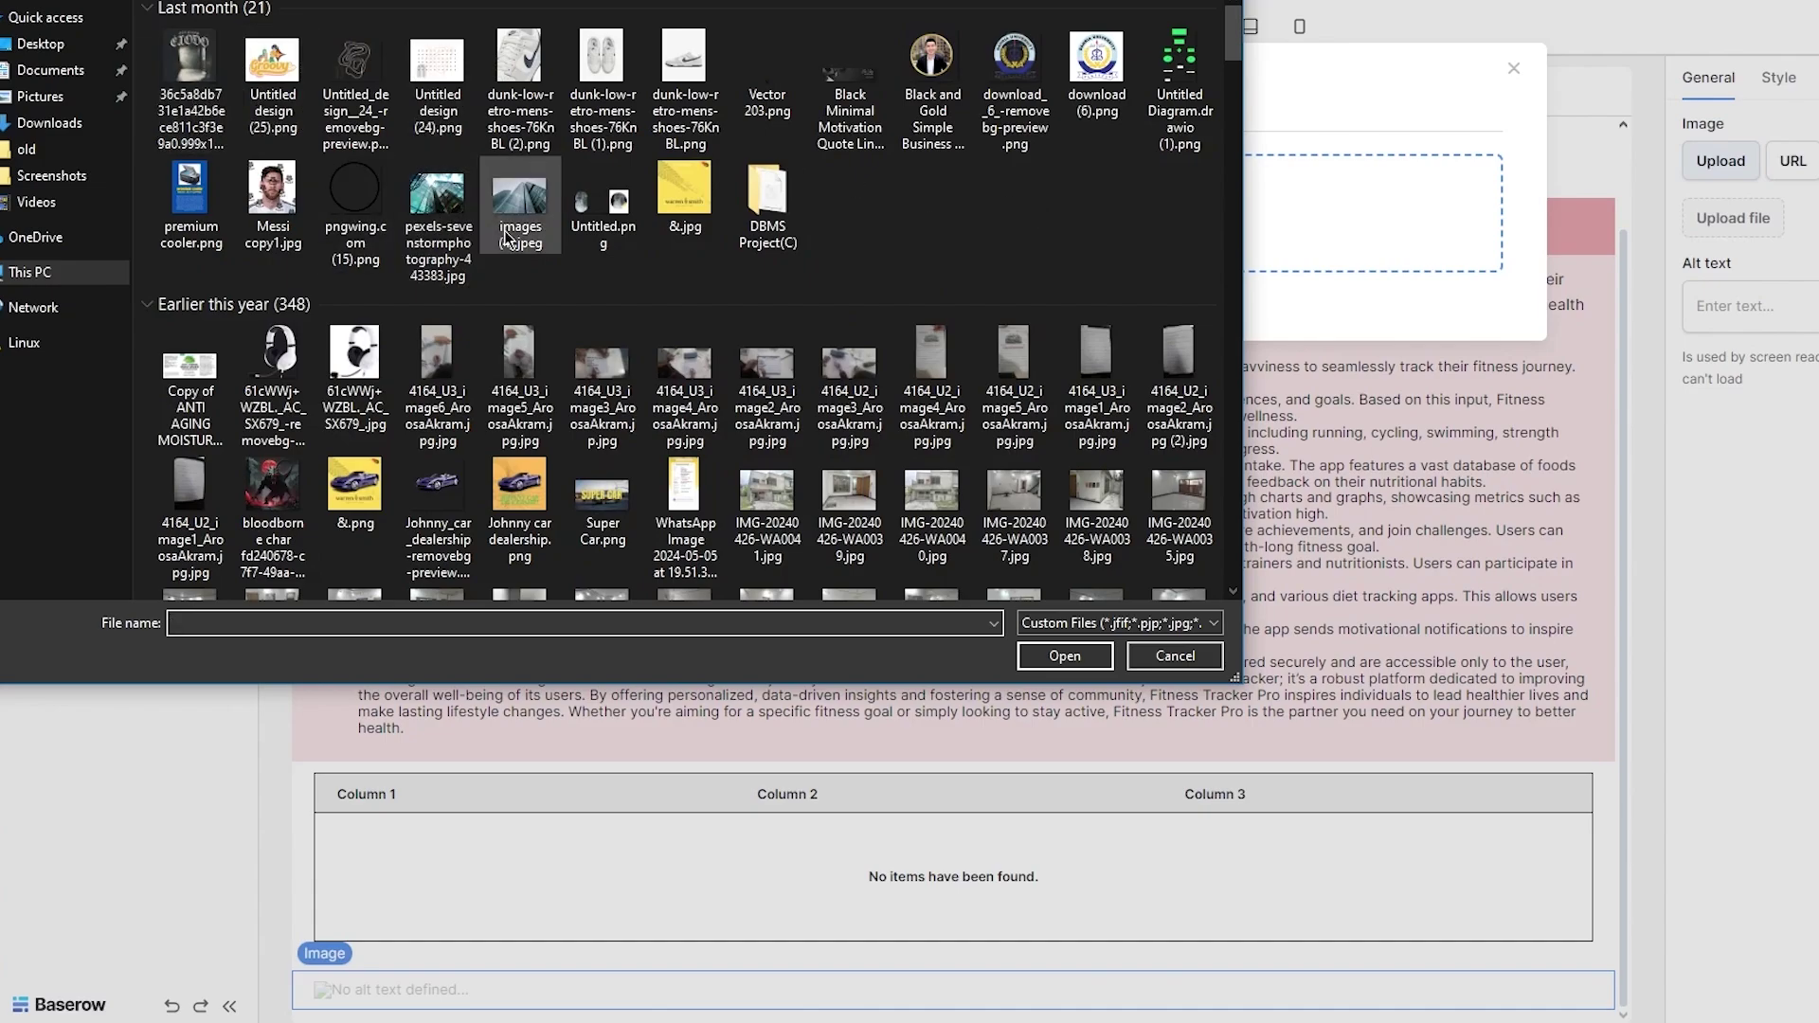
{"action": "double_click", "coordinate": [173, 62]}
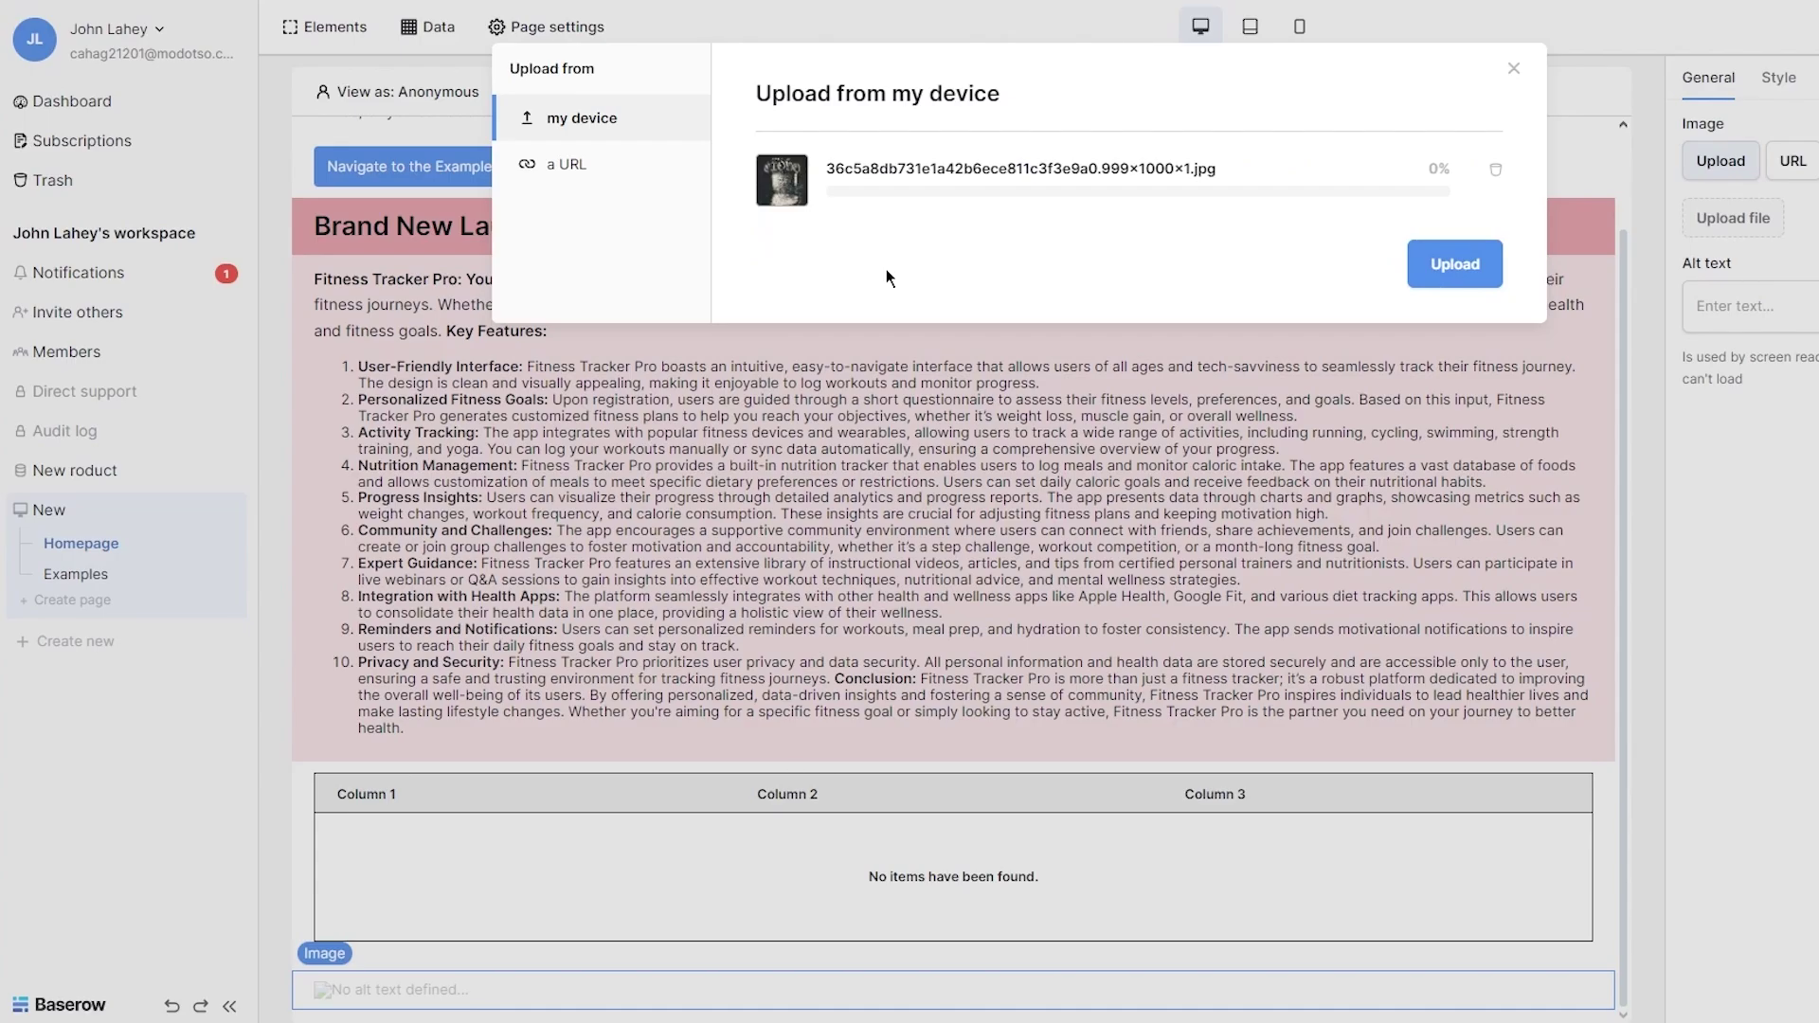
{"action": "left_click", "coordinate": [1453, 265]}
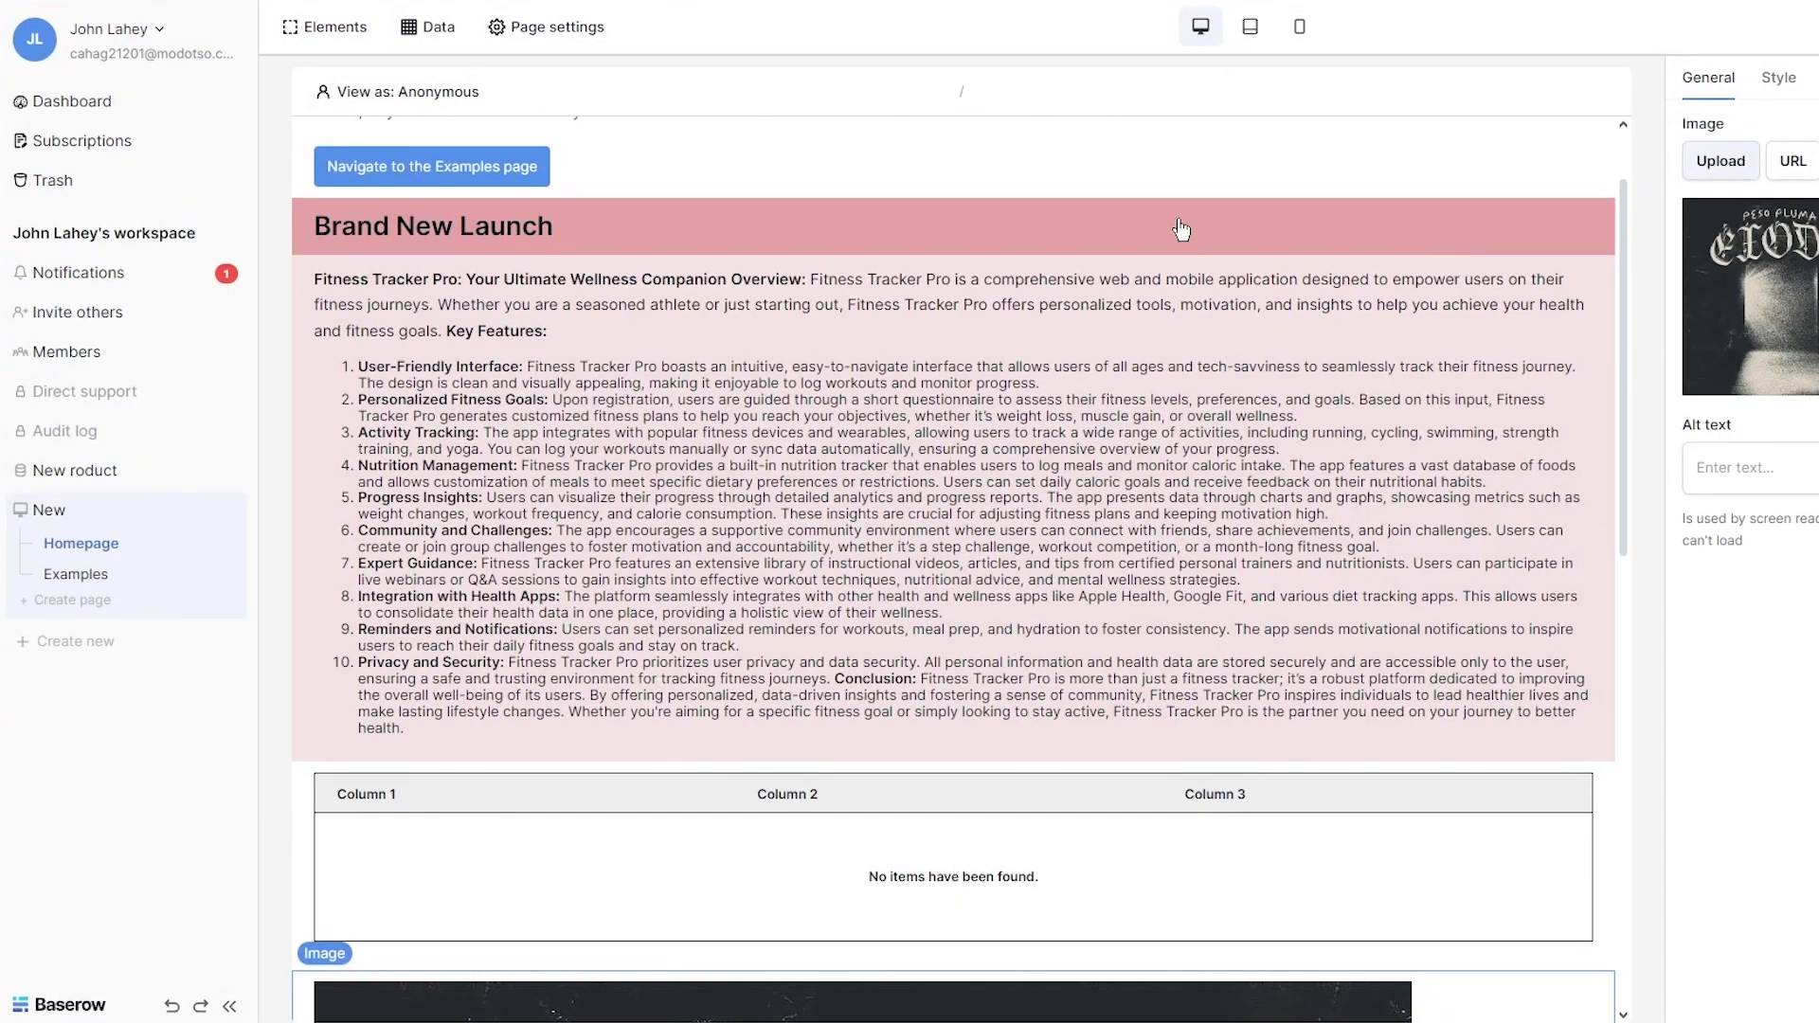
{"action": "scroll", "coordinate": [1238, 613], "scroll_direction": "down", "scroll_amount": 5}
{"action": "scroll", "coordinate": [1238, 613], "scroll_direction": "down", "scroll_amount": 5}
{"action": "scroll", "coordinate": [1238, 613], "scroll_direction": "up", "scroll_amount": 12}
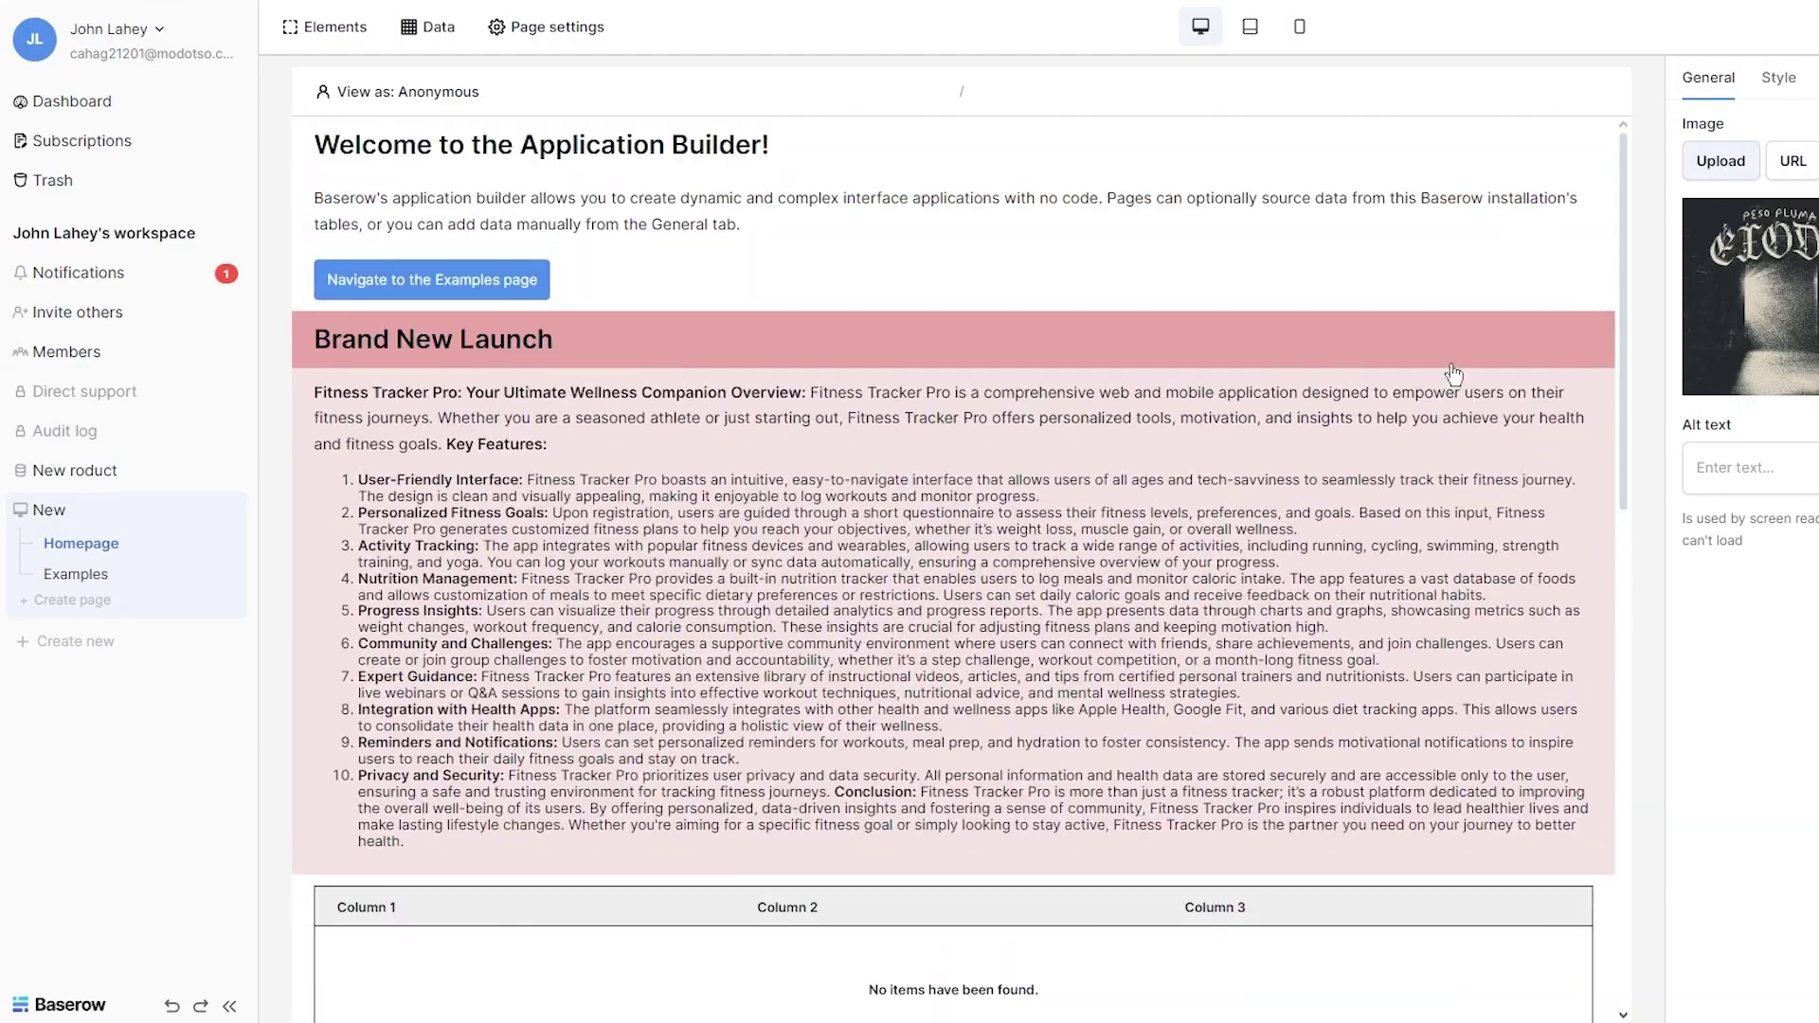
Dismiss the publish notice about needing a domain and close the homepage's page settings
{"action": "scroll", "coordinate": [1311, 548], "scroll_direction": "down", "scroll_amount": 10}
{"action": "left_click_drag", "start_coordinate": [857, 719], "coordinate": [1031, 701]}
{"action": "scroll", "coordinate": [1031, 701], "scroll_direction": "up", "scroll_amount": 10}
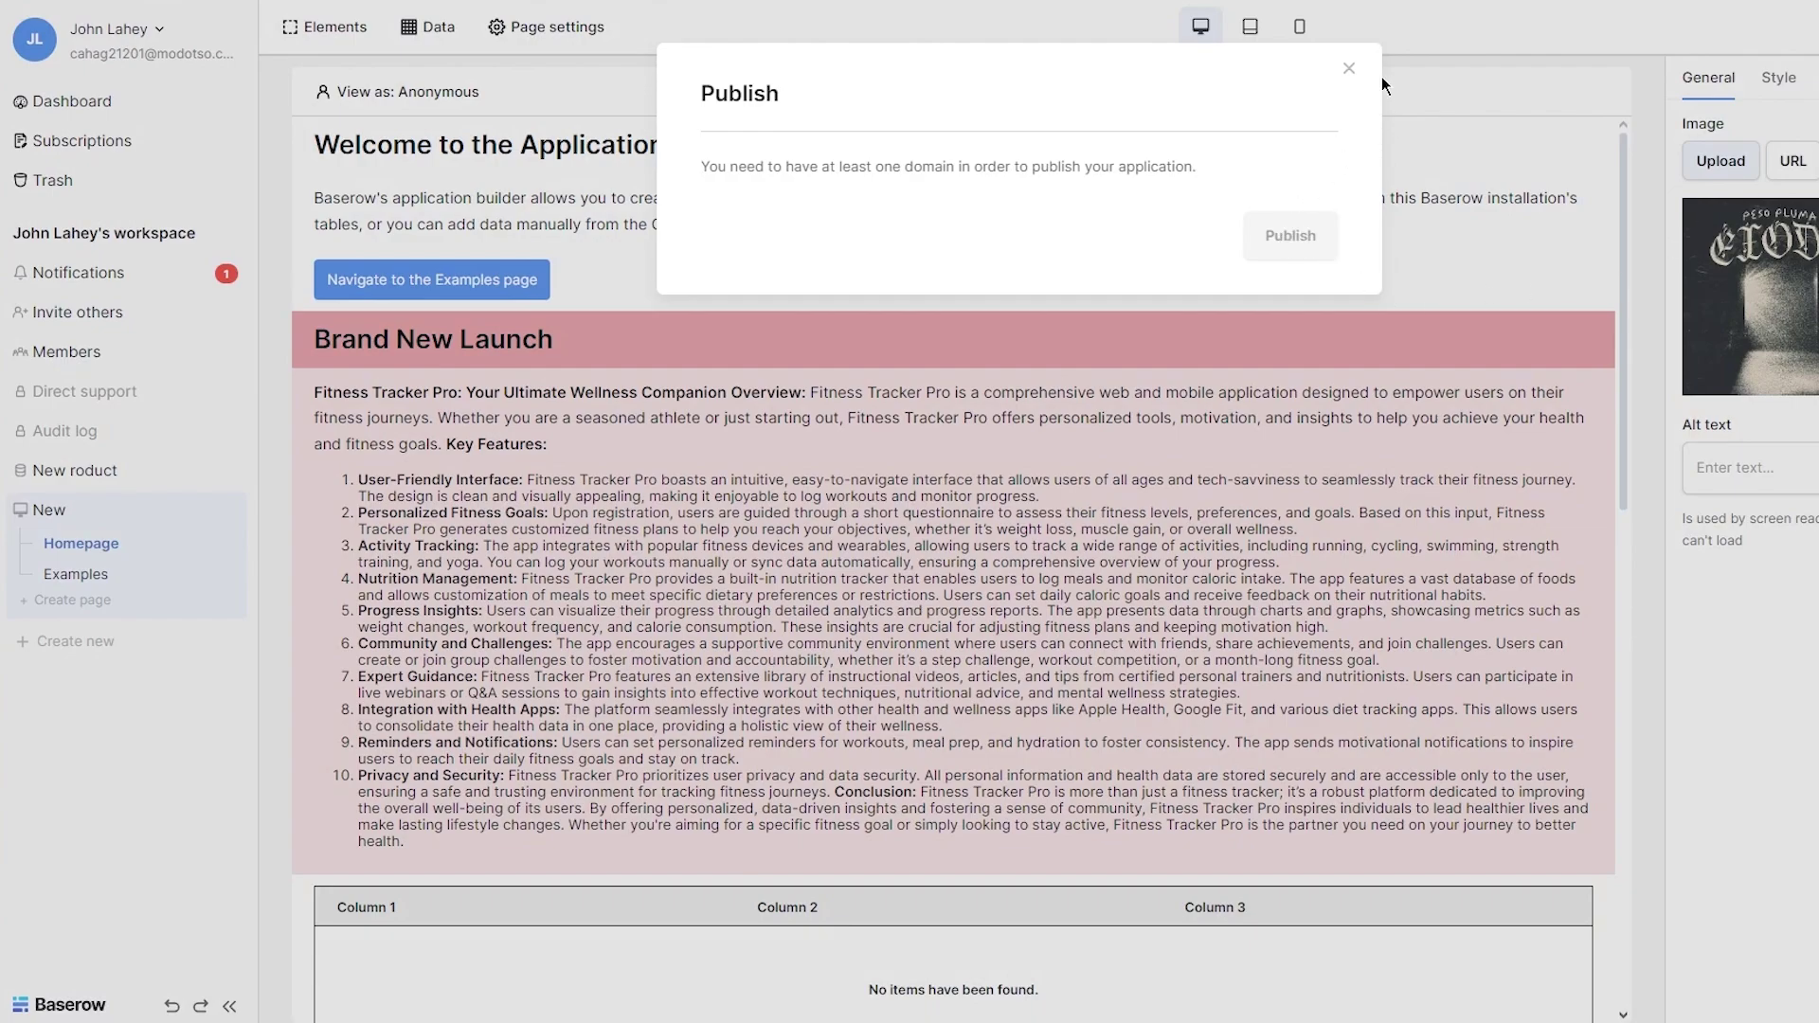
{"action": "left_click_drag", "start_coordinate": [850, 155], "coordinate": [1195, 167]}
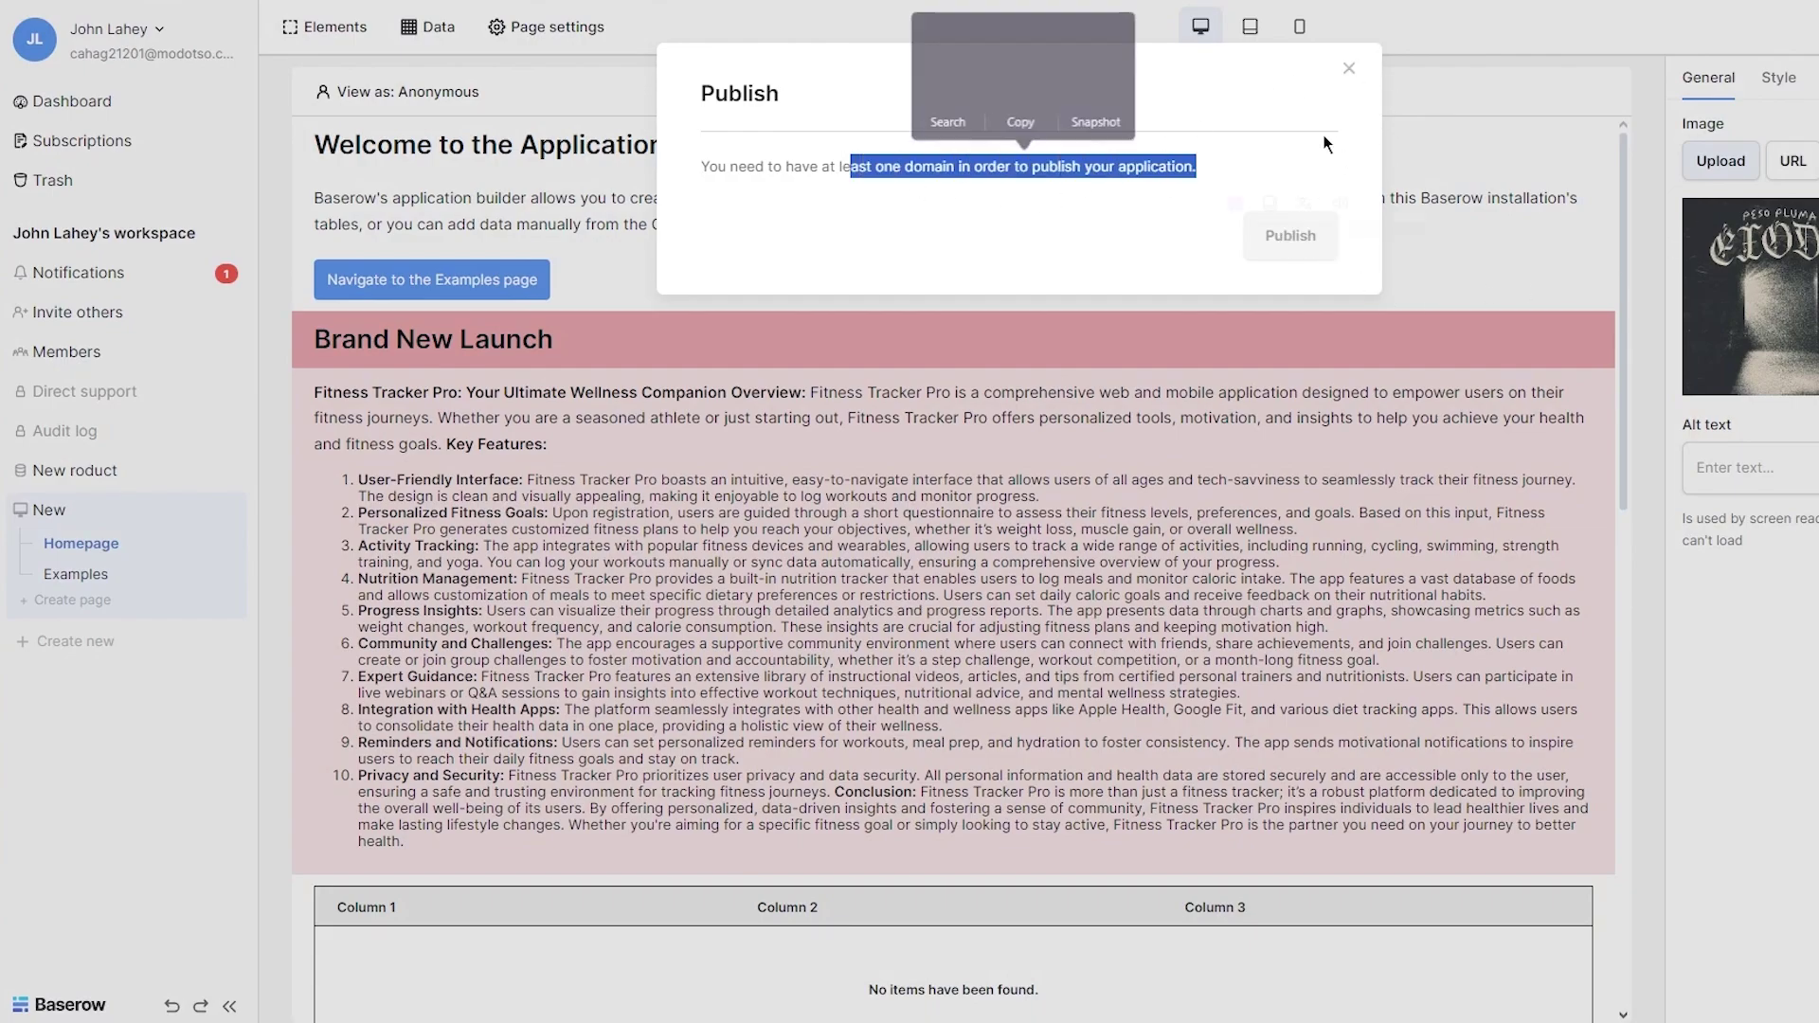
{"action": "left_click", "coordinate": [1349, 69]}
{"action": "left_click", "coordinate": [568, 29]}
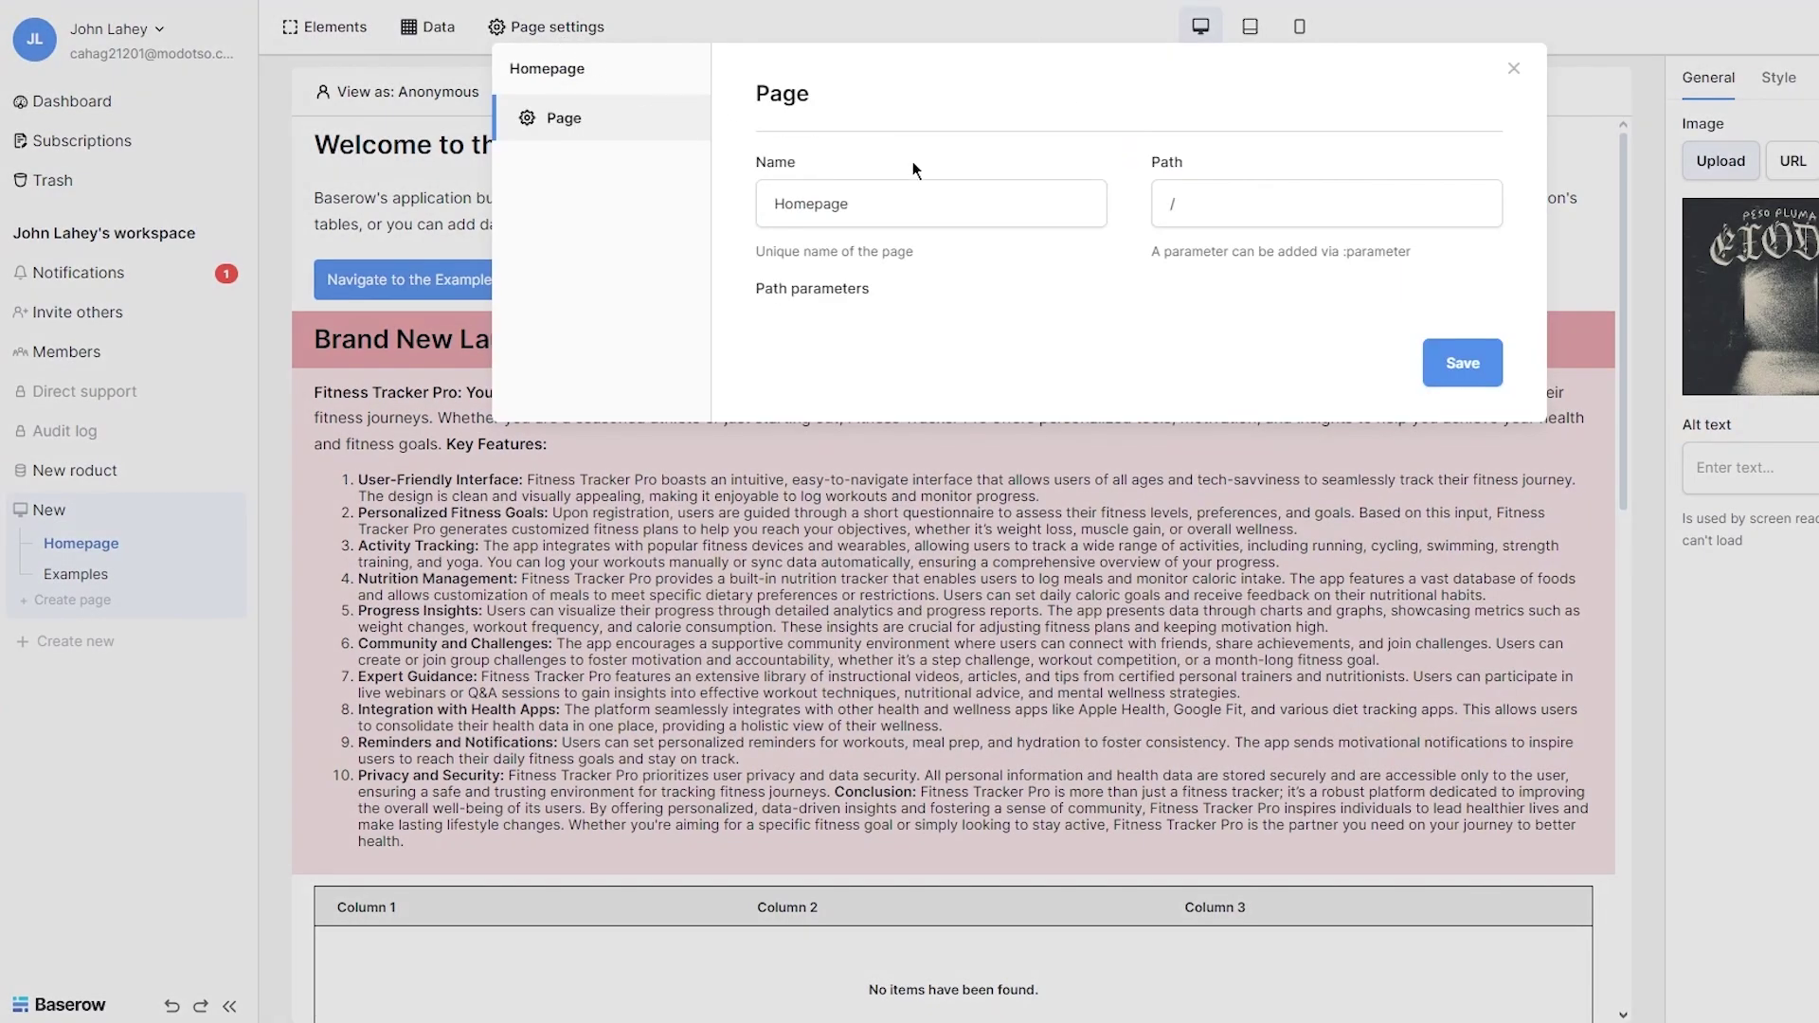
{"action": "left_click", "coordinate": [1514, 70]}
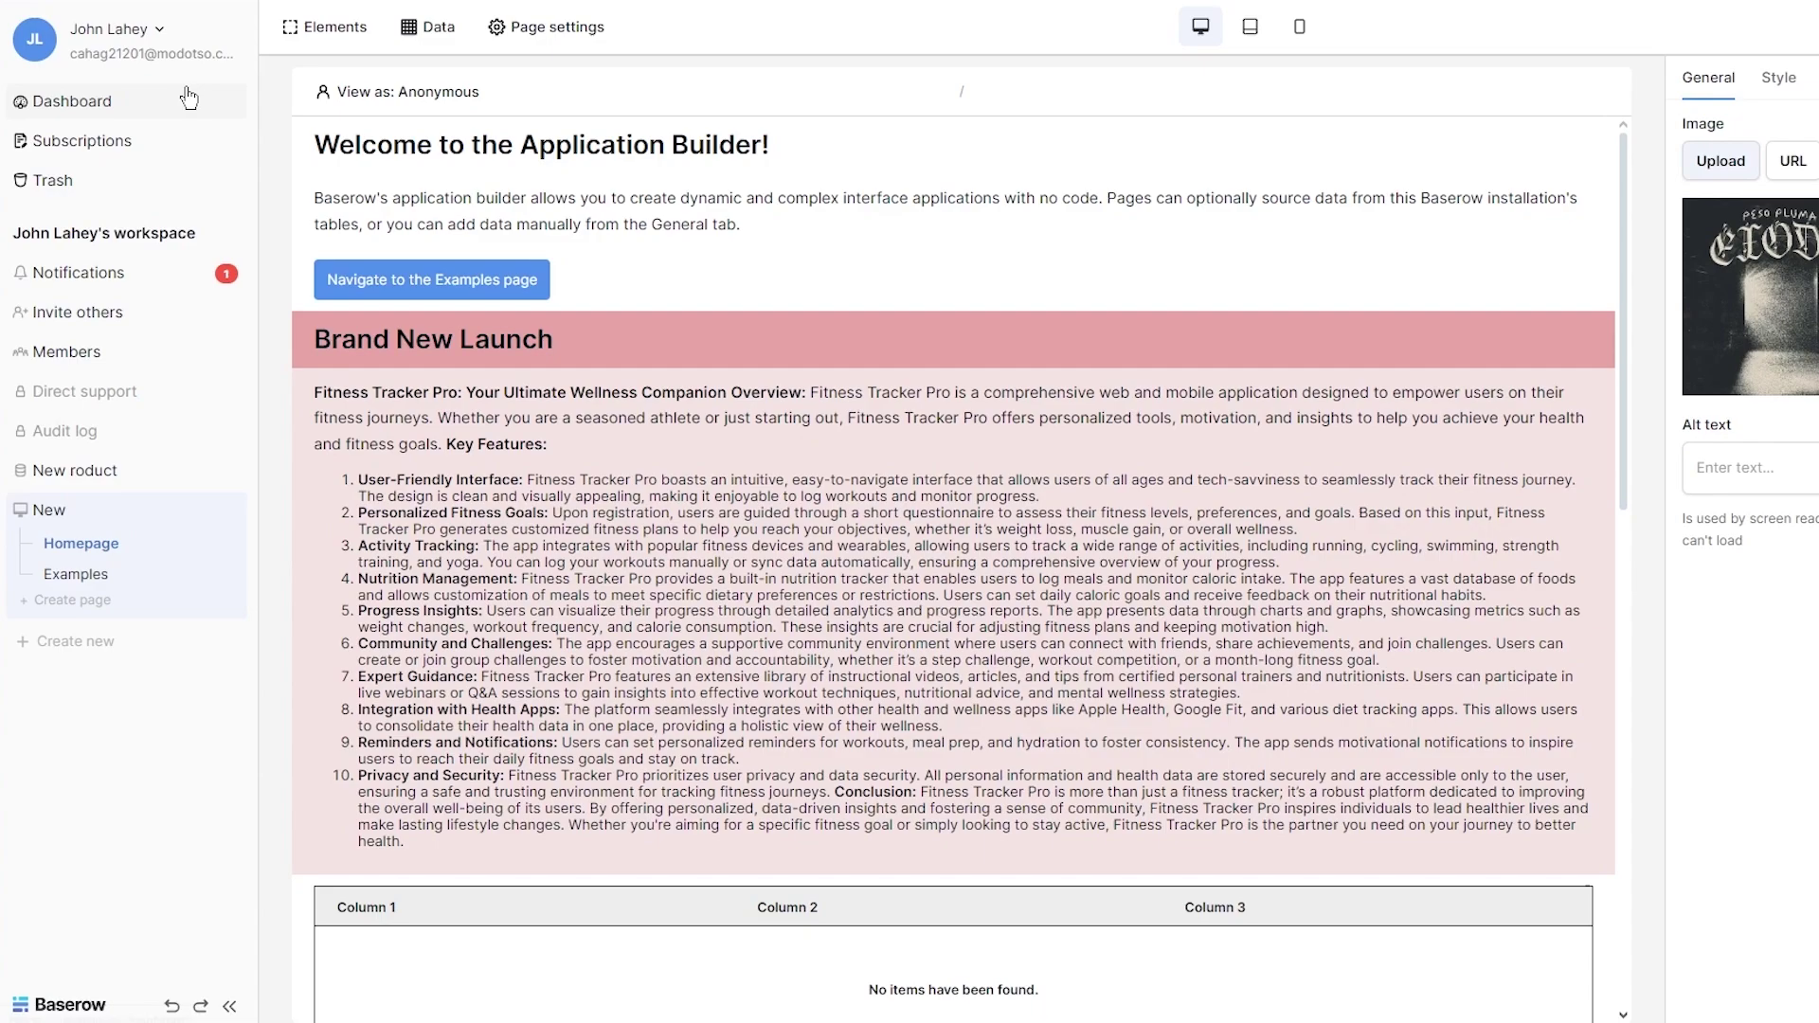
Review the database tokens and account deletion settings, then show the page's data sources
{"action": "left_click", "coordinate": [154, 29]}
{"action": "left_click", "coordinate": [82, 127]}
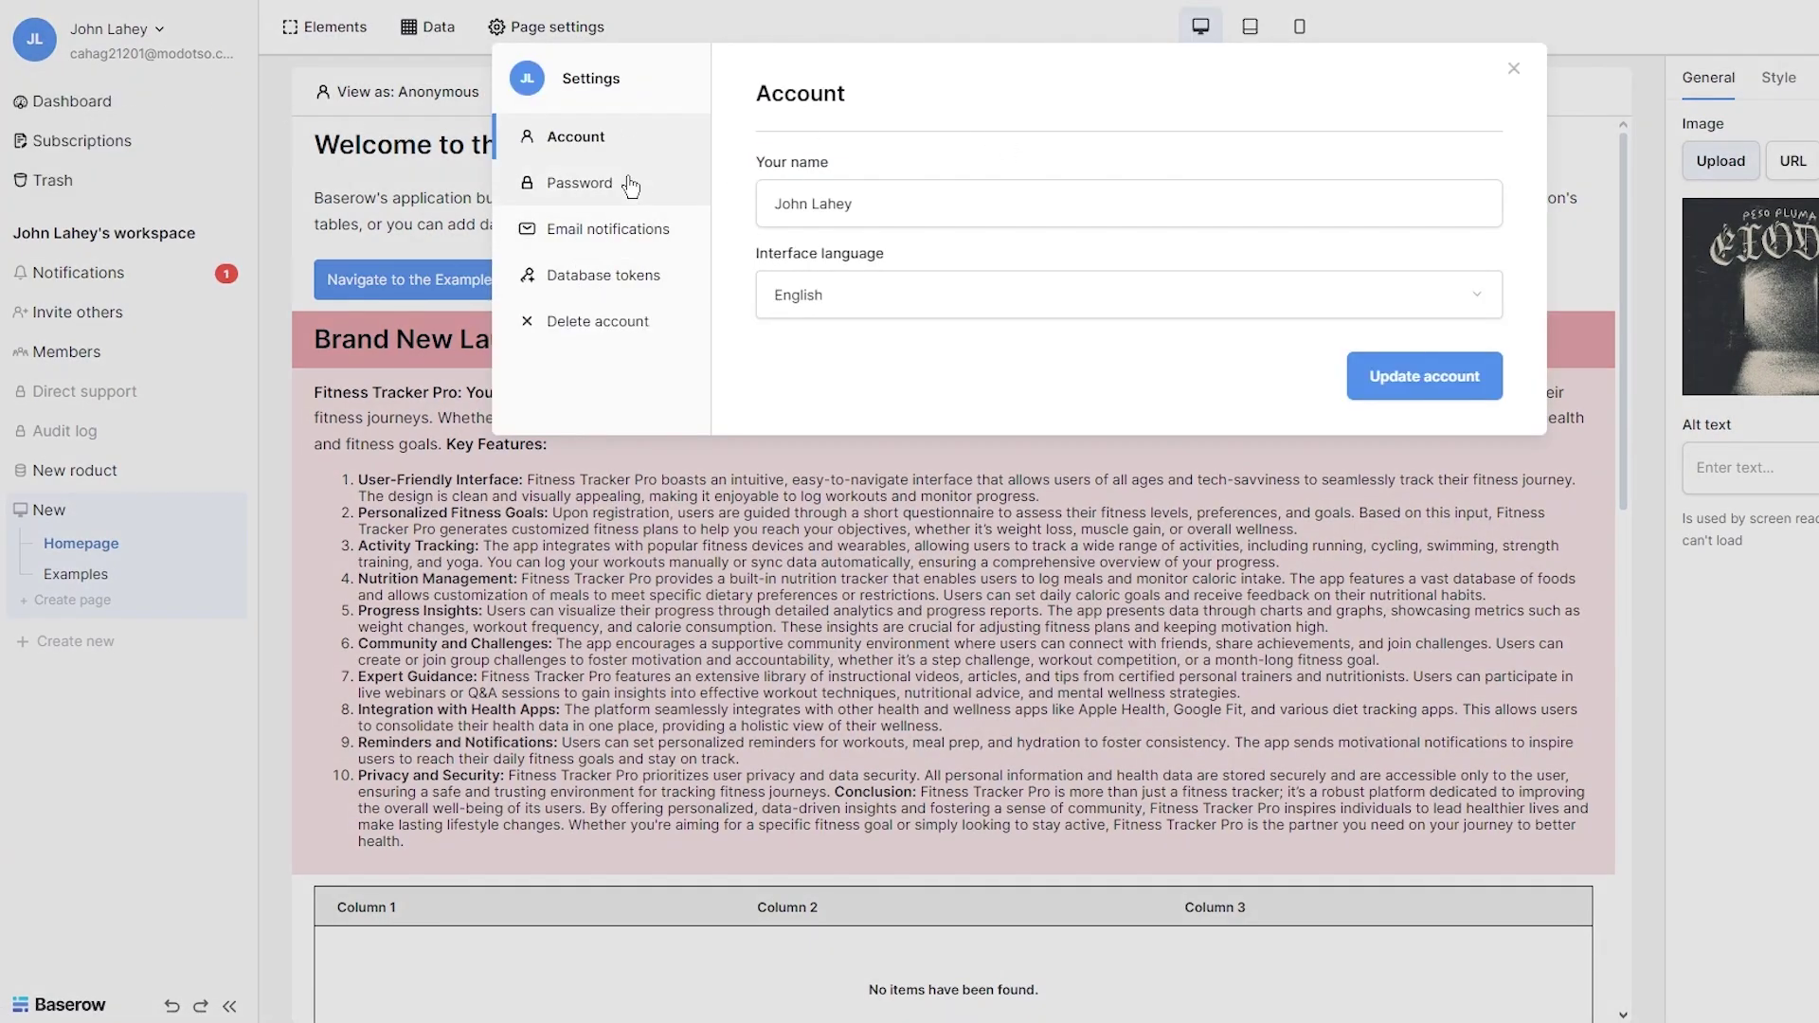
{"action": "left_click", "coordinate": [604, 275]}
{"action": "left_click", "coordinate": [607, 316]}
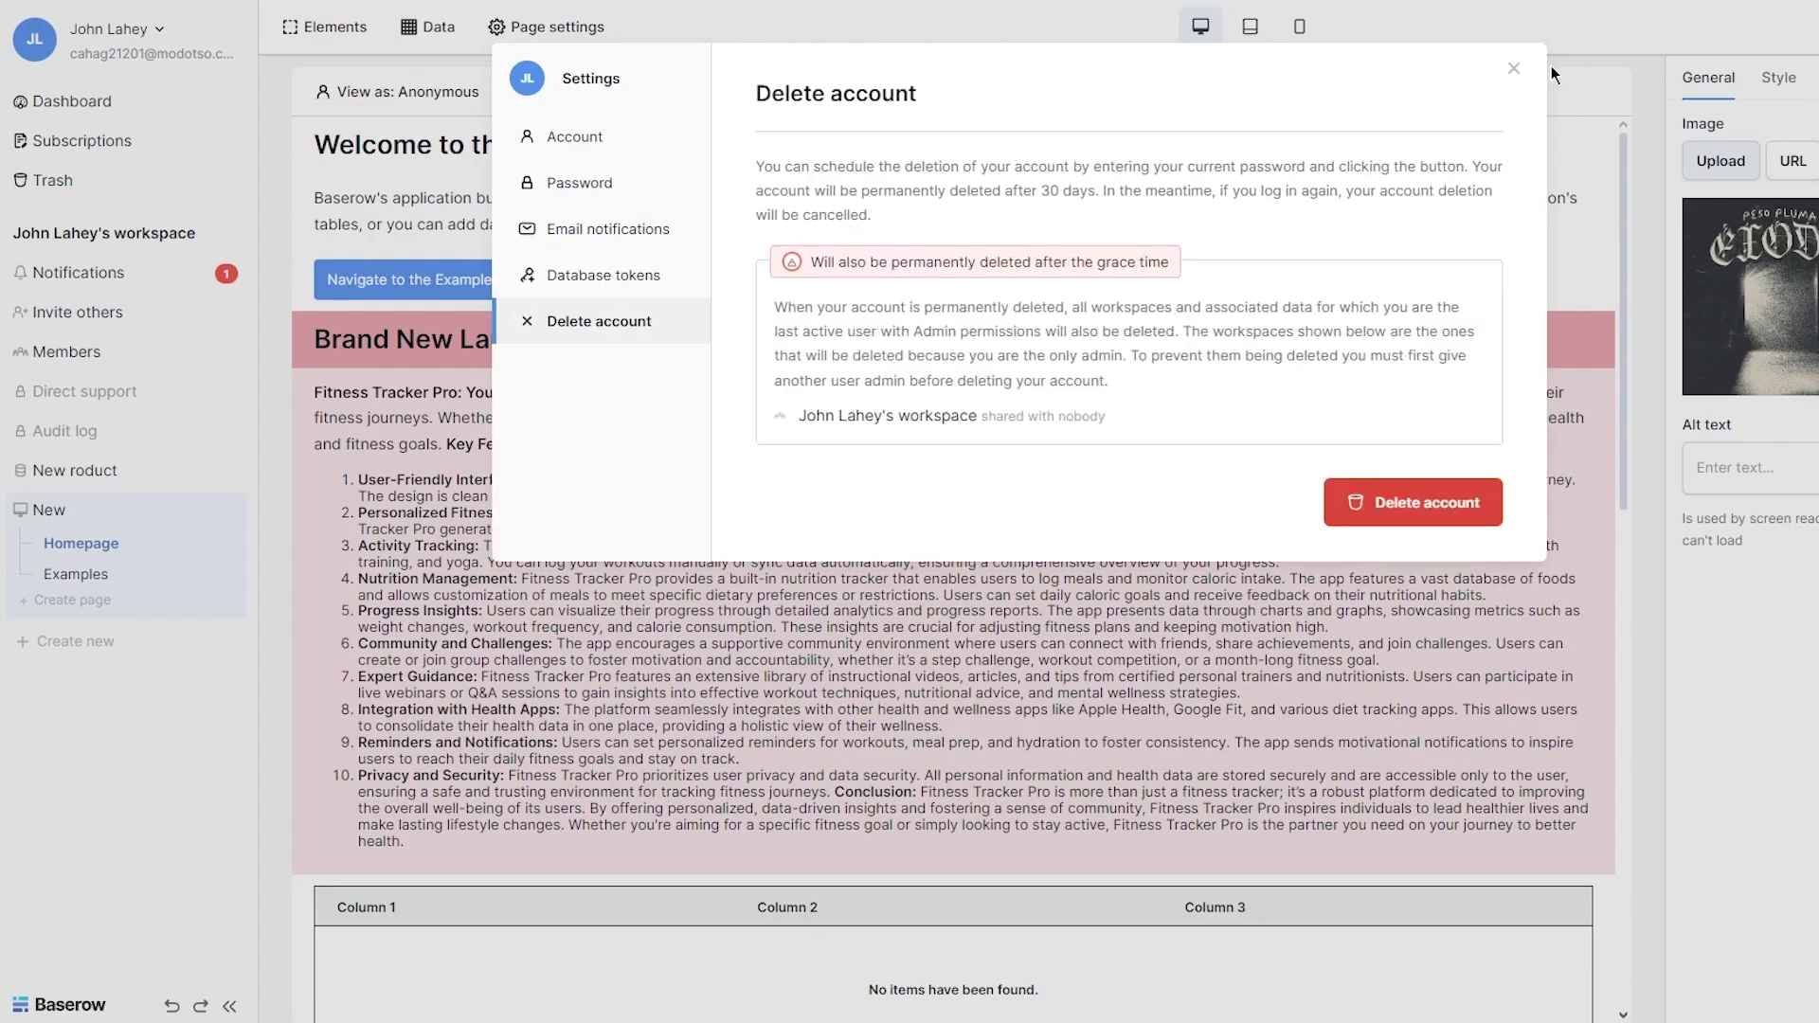
{"action": "left_click", "coordinate": [1512, 70]}
{"action": "left_click", "coordinate": [431, 26]}
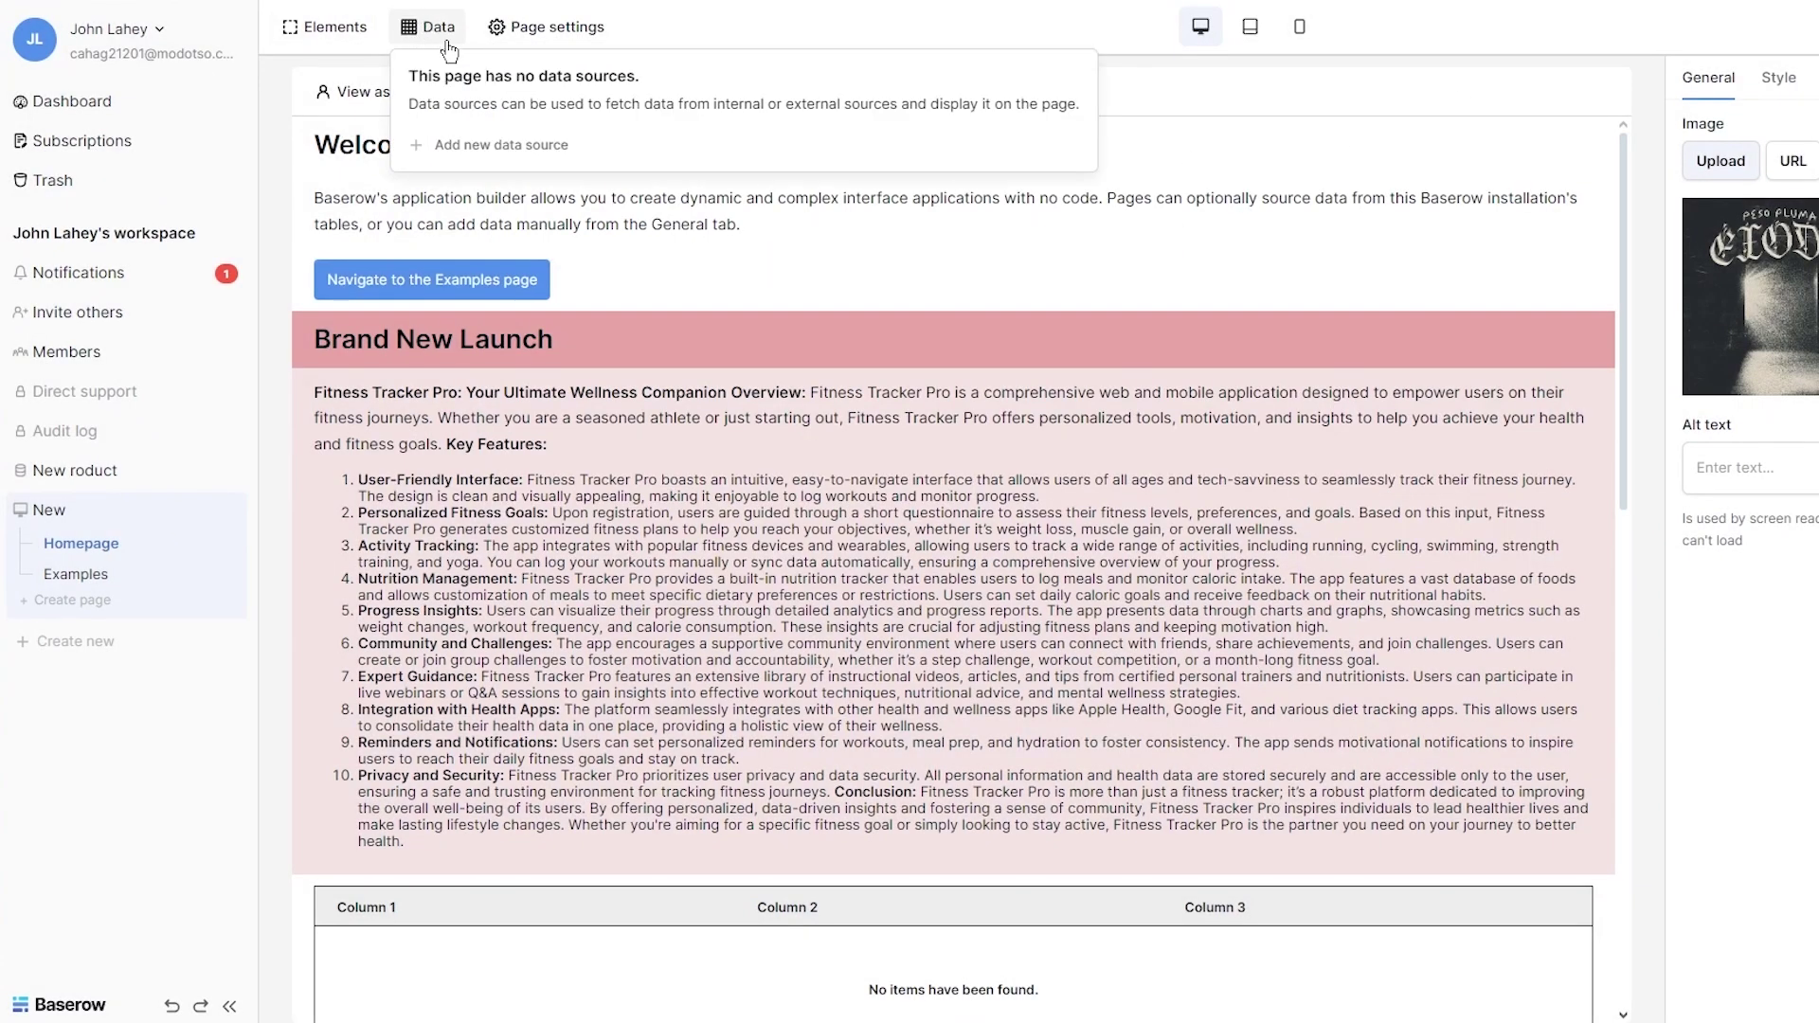
Add a Get single row data source on Local Baserow with Row ID set to User > Email
{"action": "left_click", "coordinate": [461, 148]}
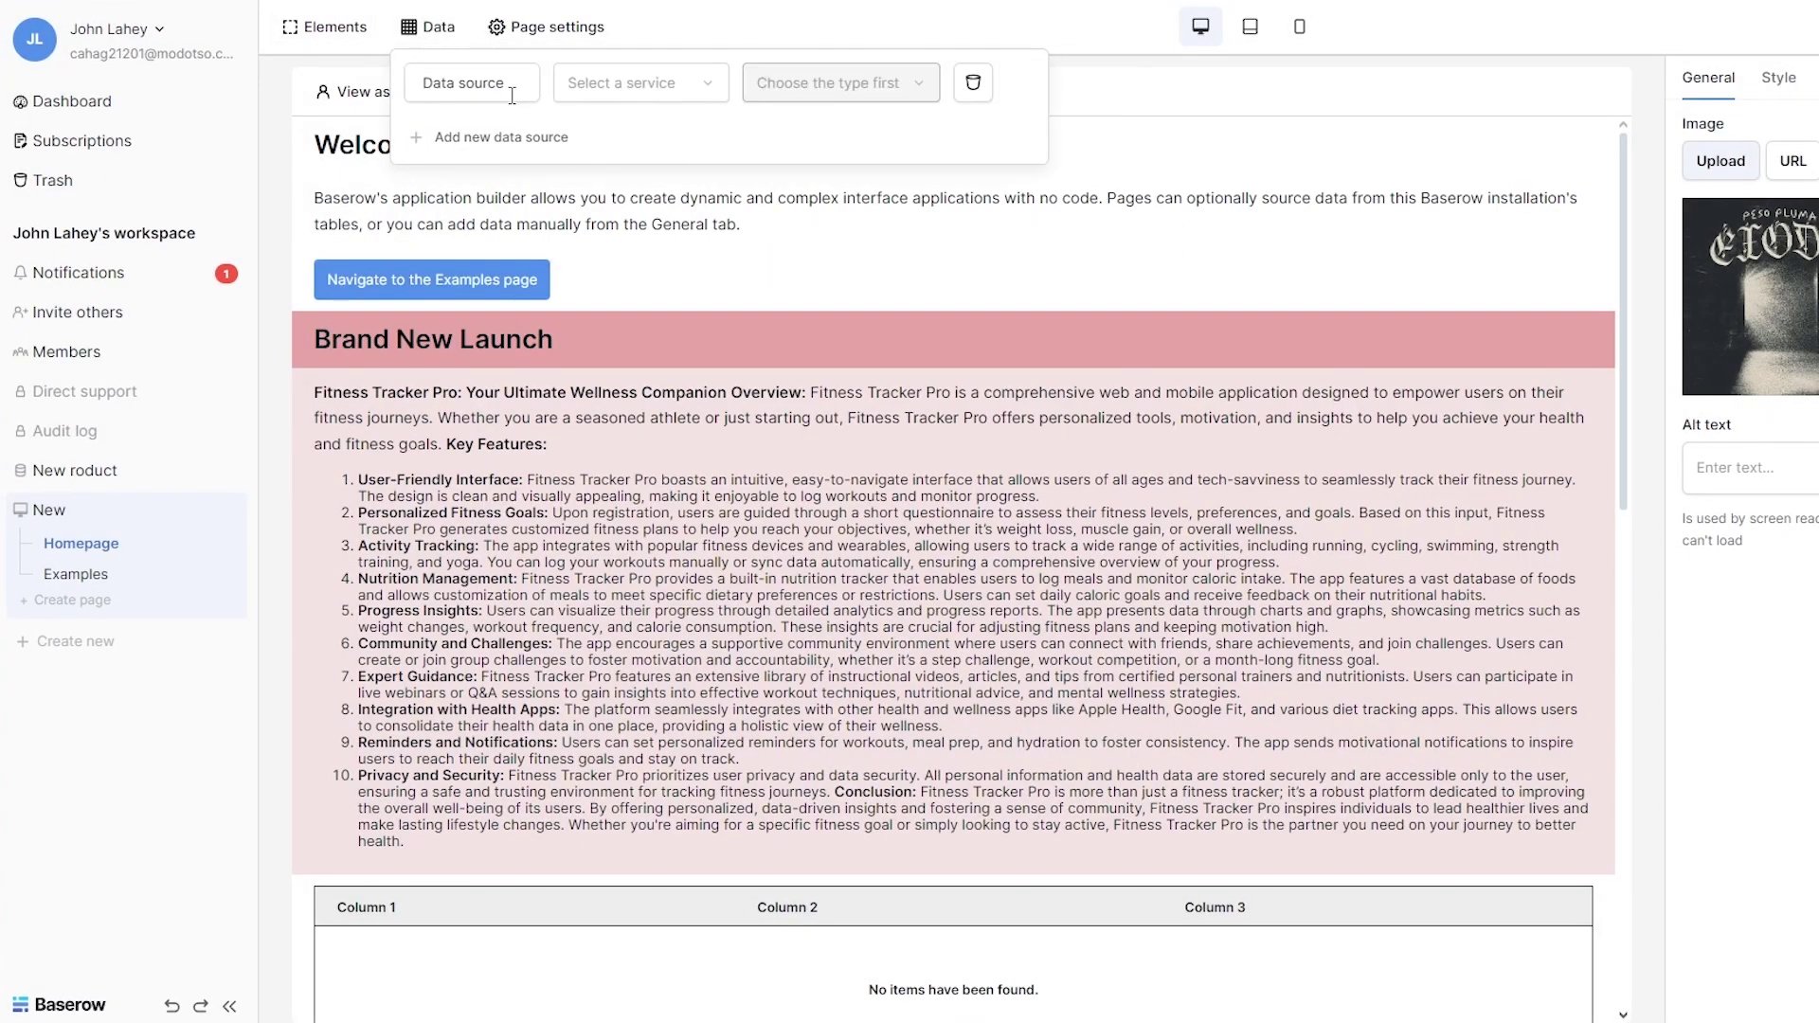
{"action": "left_click", "coordinate": [602, 83]}
{"action": "left_click", "coordinate": [621, 124]}
{"action": "left_click", "coordinate": [846, 85]}
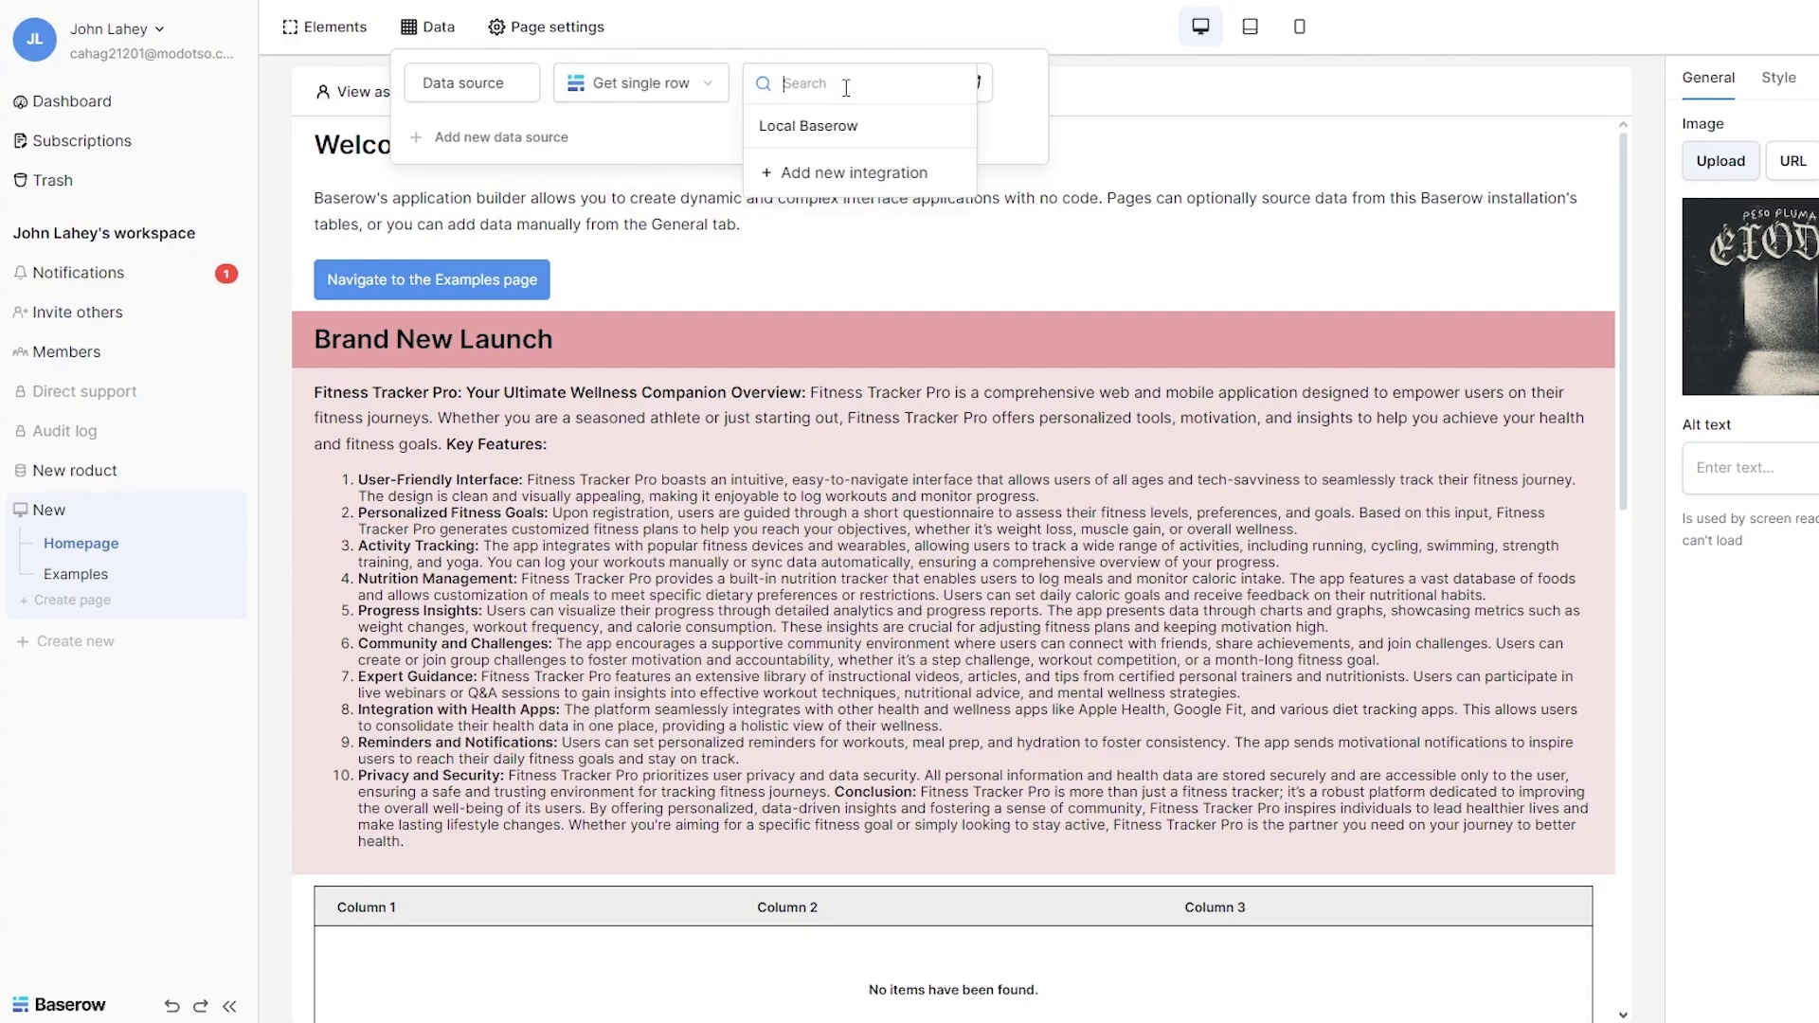
{"action": "left_click", "coordinate": [813, 127]}
{"action": "left_click", "coordinate": [516, 176]}
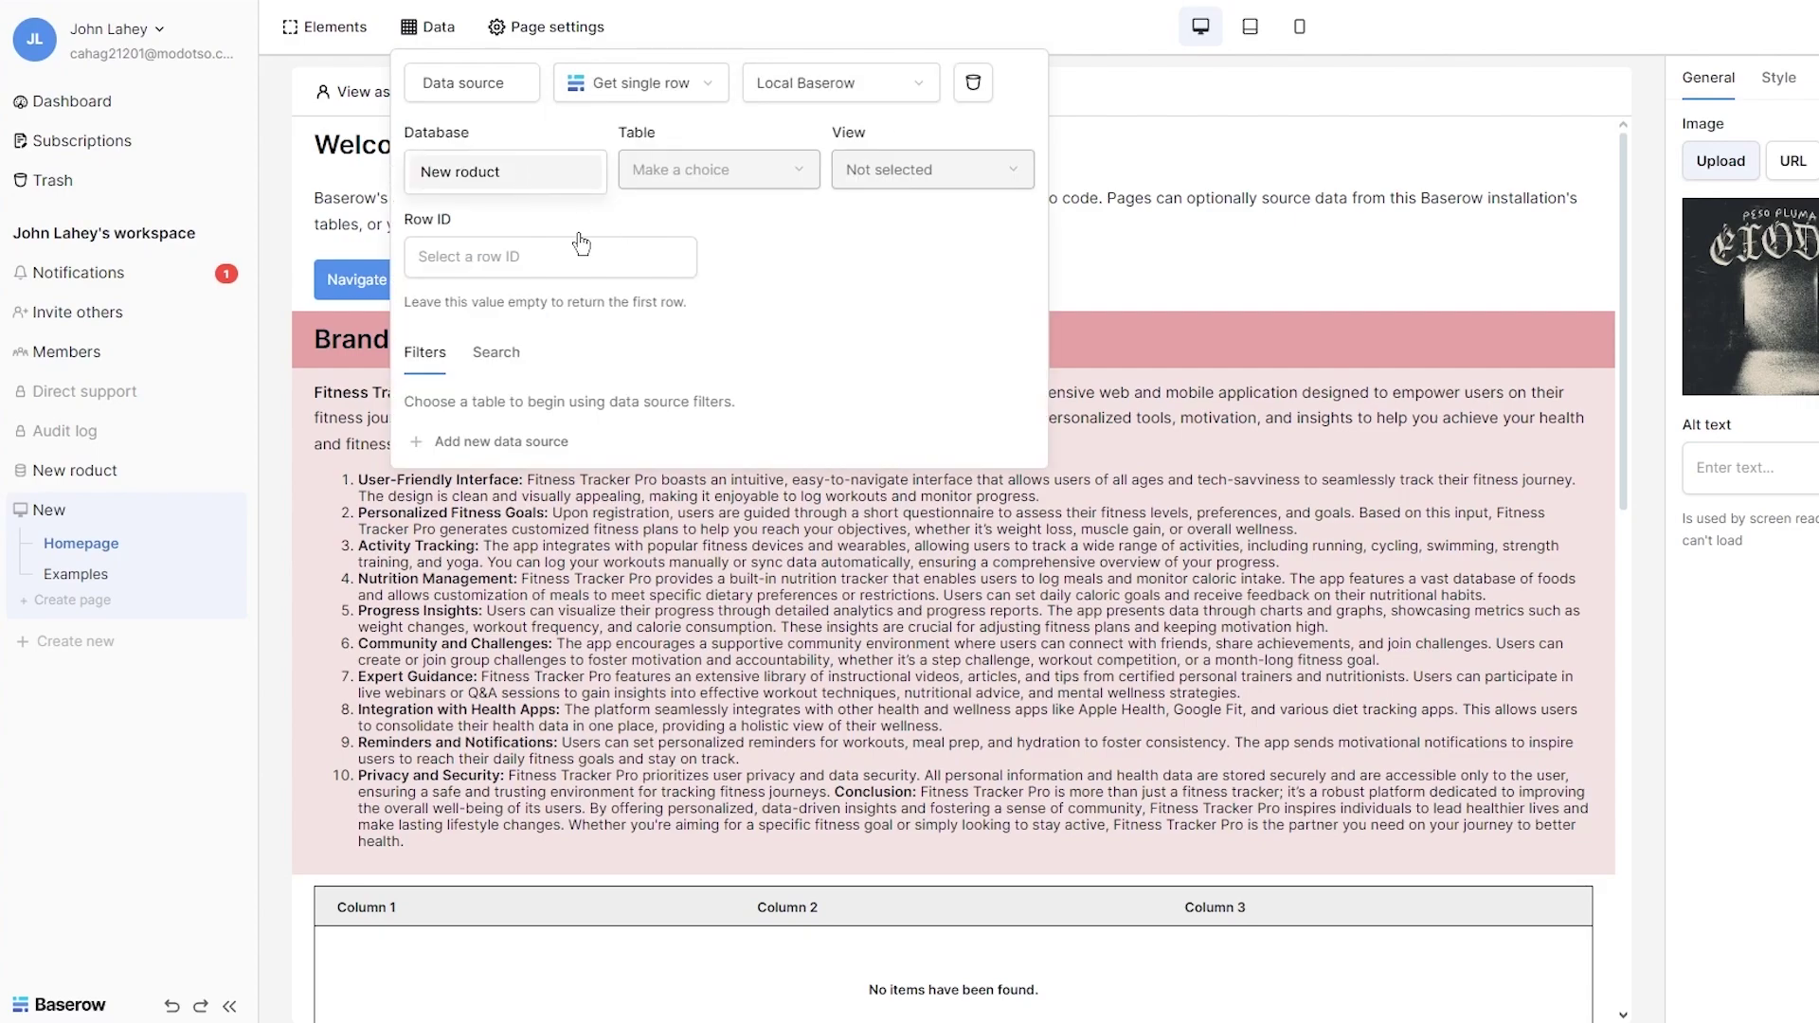
{"action": "left_click", "coordinate": [636, 257]}
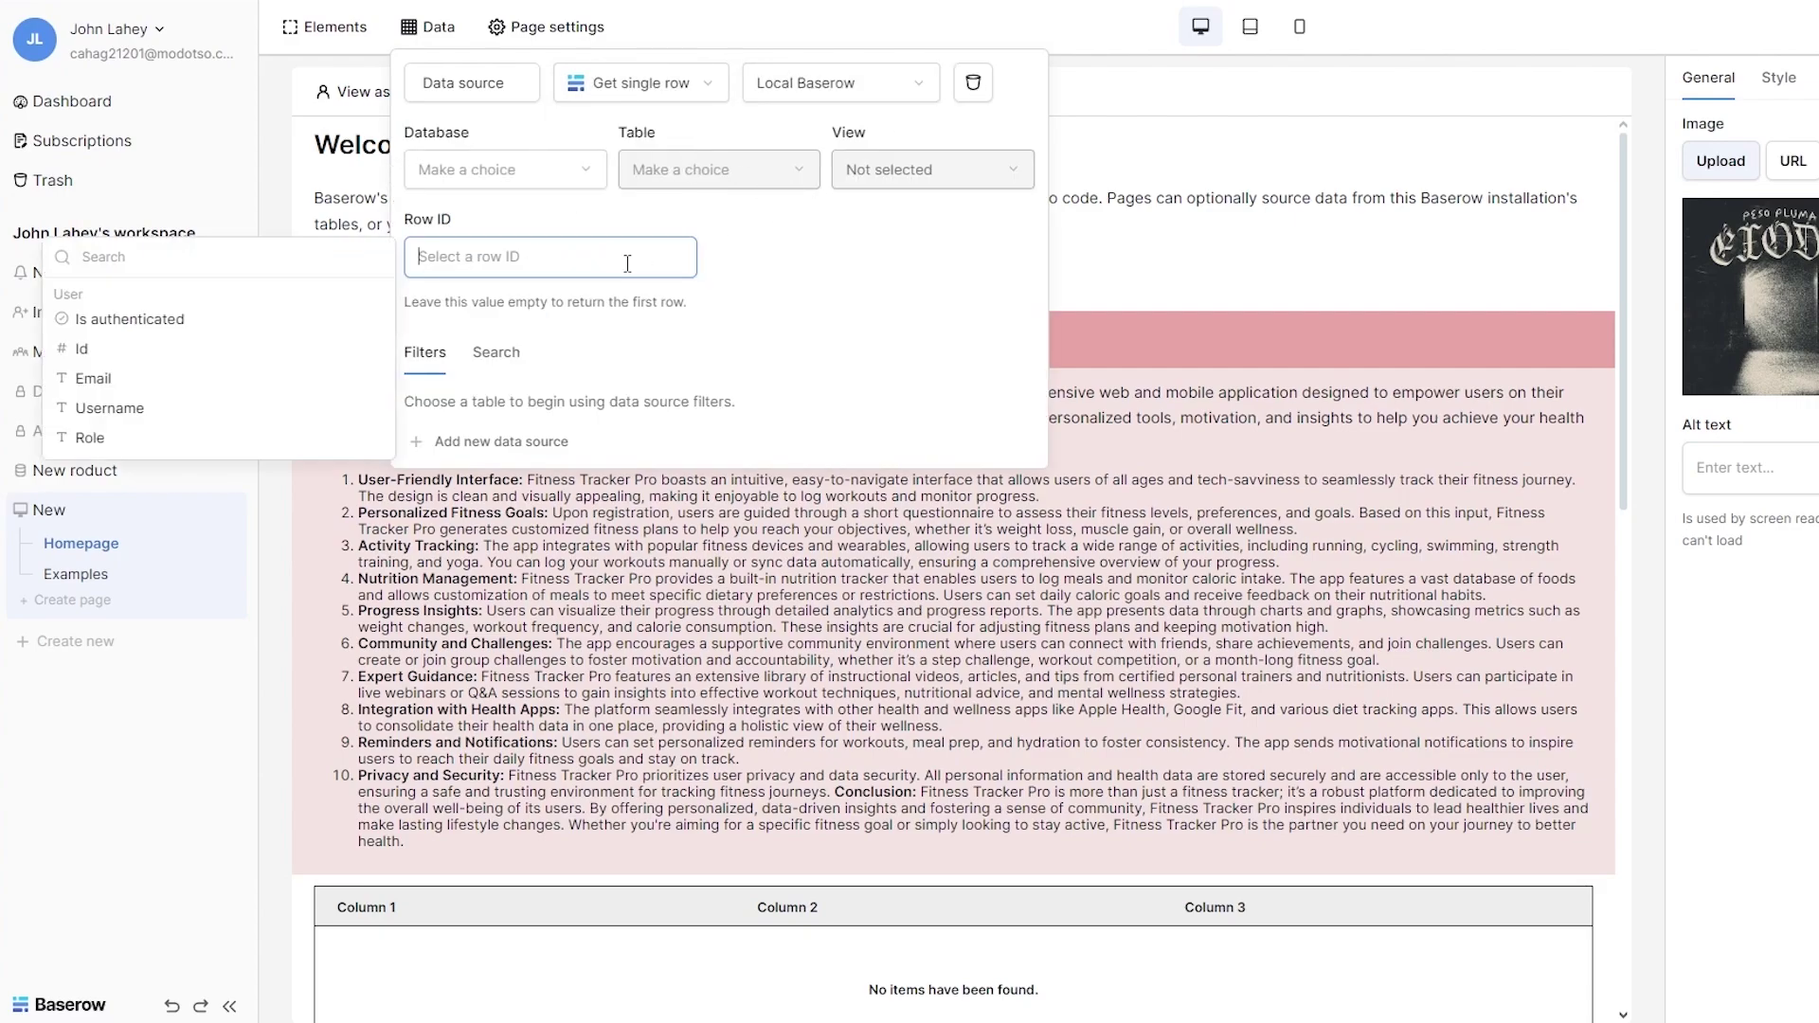
{"action": "left_click", "coordinate": [237, 378]}
{"action": "left_click", "coordinate": [759, 356]}
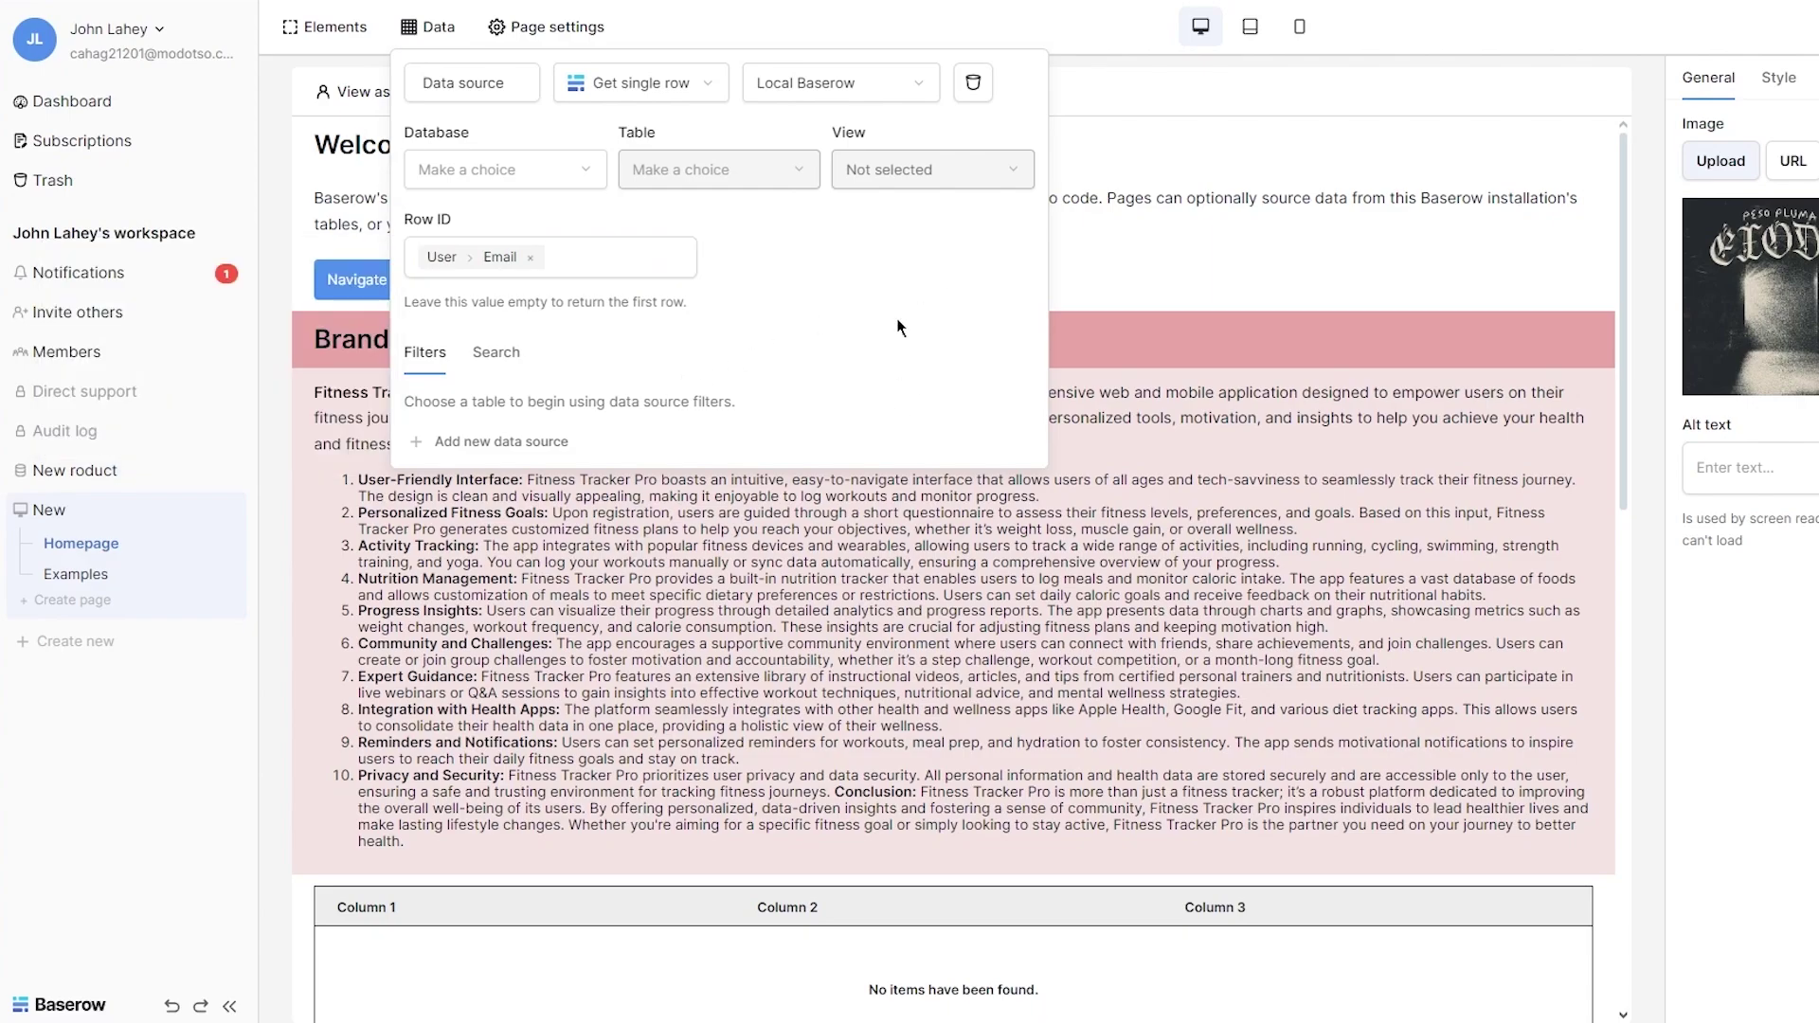
{"action": "left_click", "coordinate": [501, 441]}
{"action": "left_click", "coordinate": [1269, 205]}
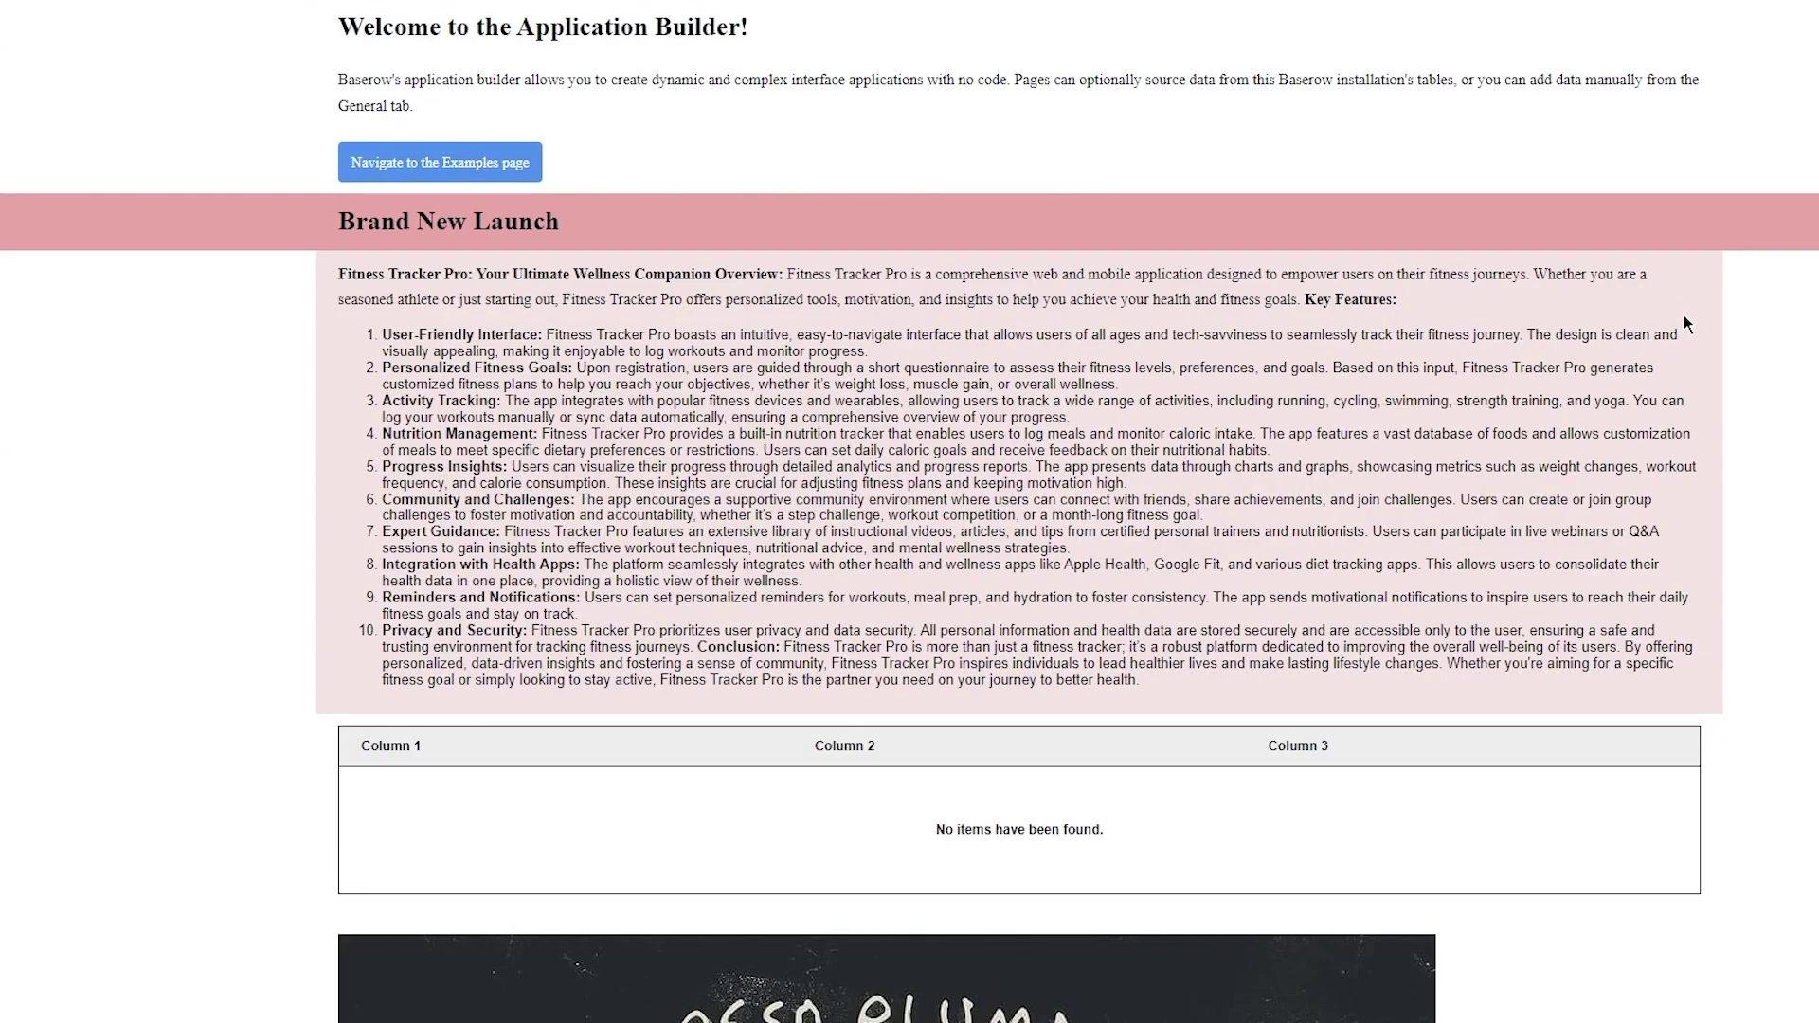
Scroll through the homepage preview, checking the heading, fitness feature text, table and image
{"action": "scroll", "coordinate": [686, 618], "scroll_direction": "down", "scroll_amount": 10}
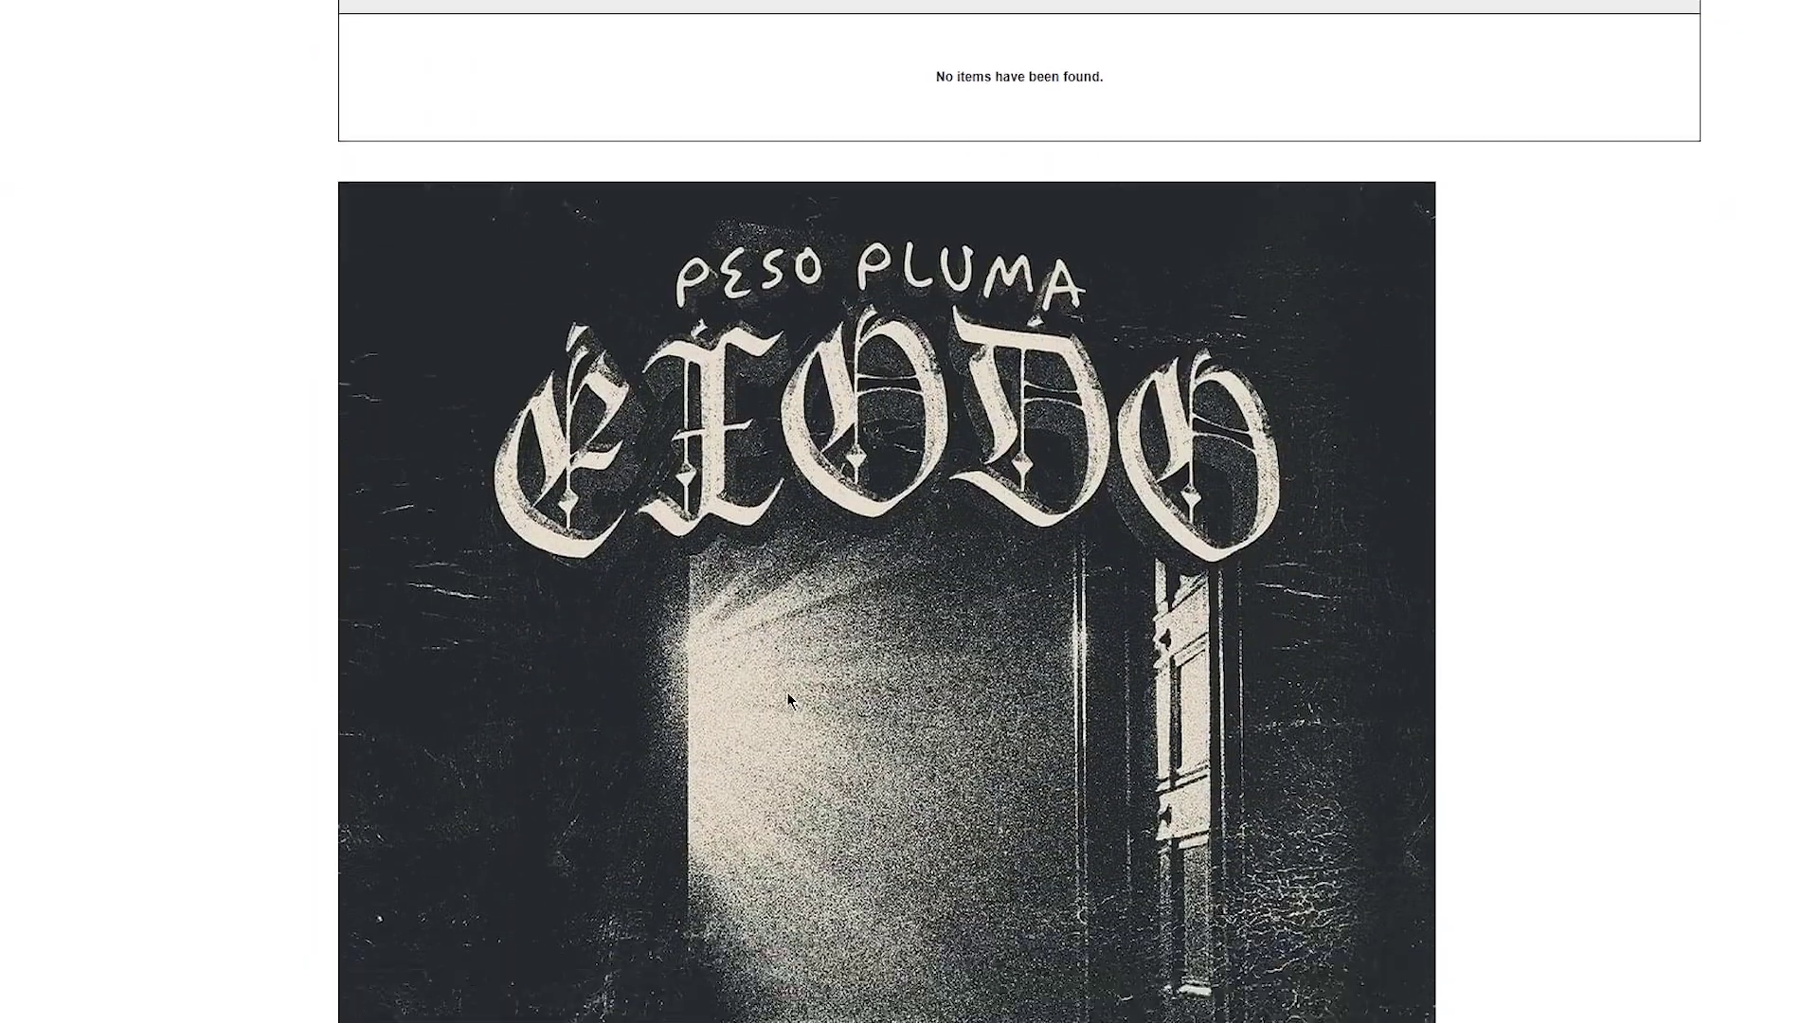
{"action": "scroll", "coordinate": [778, 692], "scroll_direction": "up", "scroll_amount": 10}
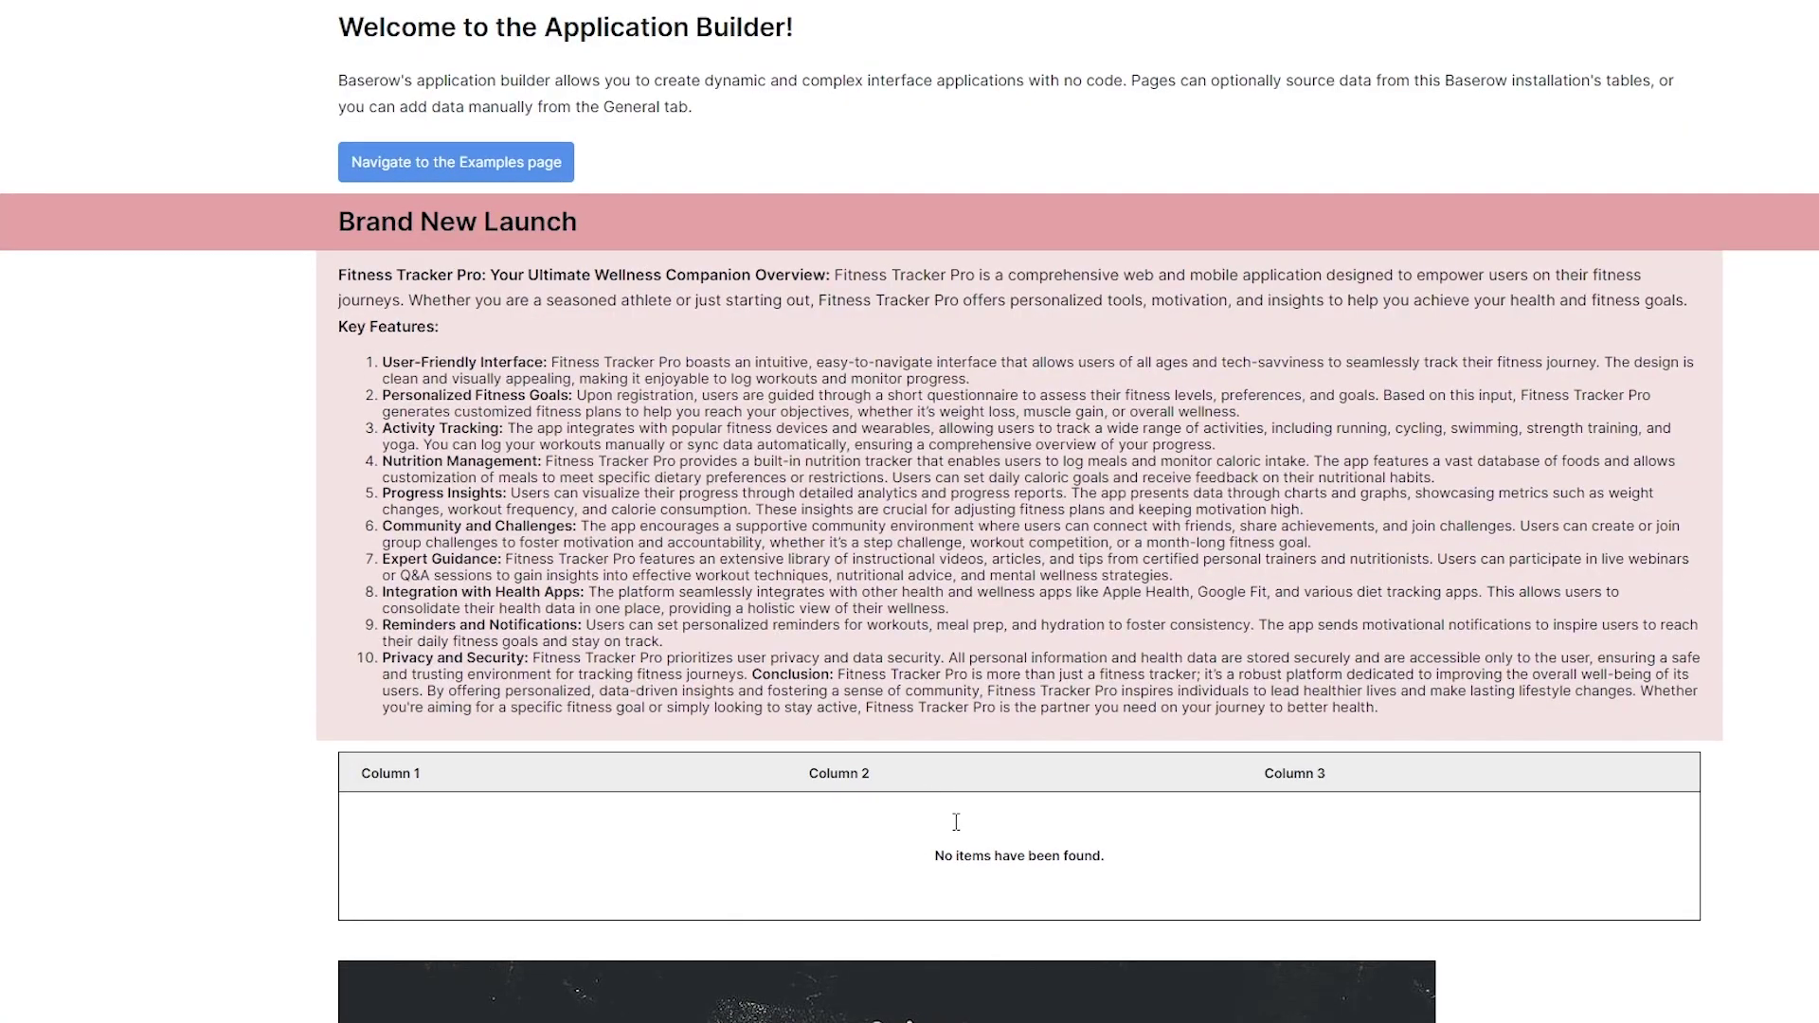
{"action": "left_click_drag", "start_coordinate": [1084, 612], "coordinate": [654, 301]}
{"action": "left_click", "coordinate": [176, 405]}
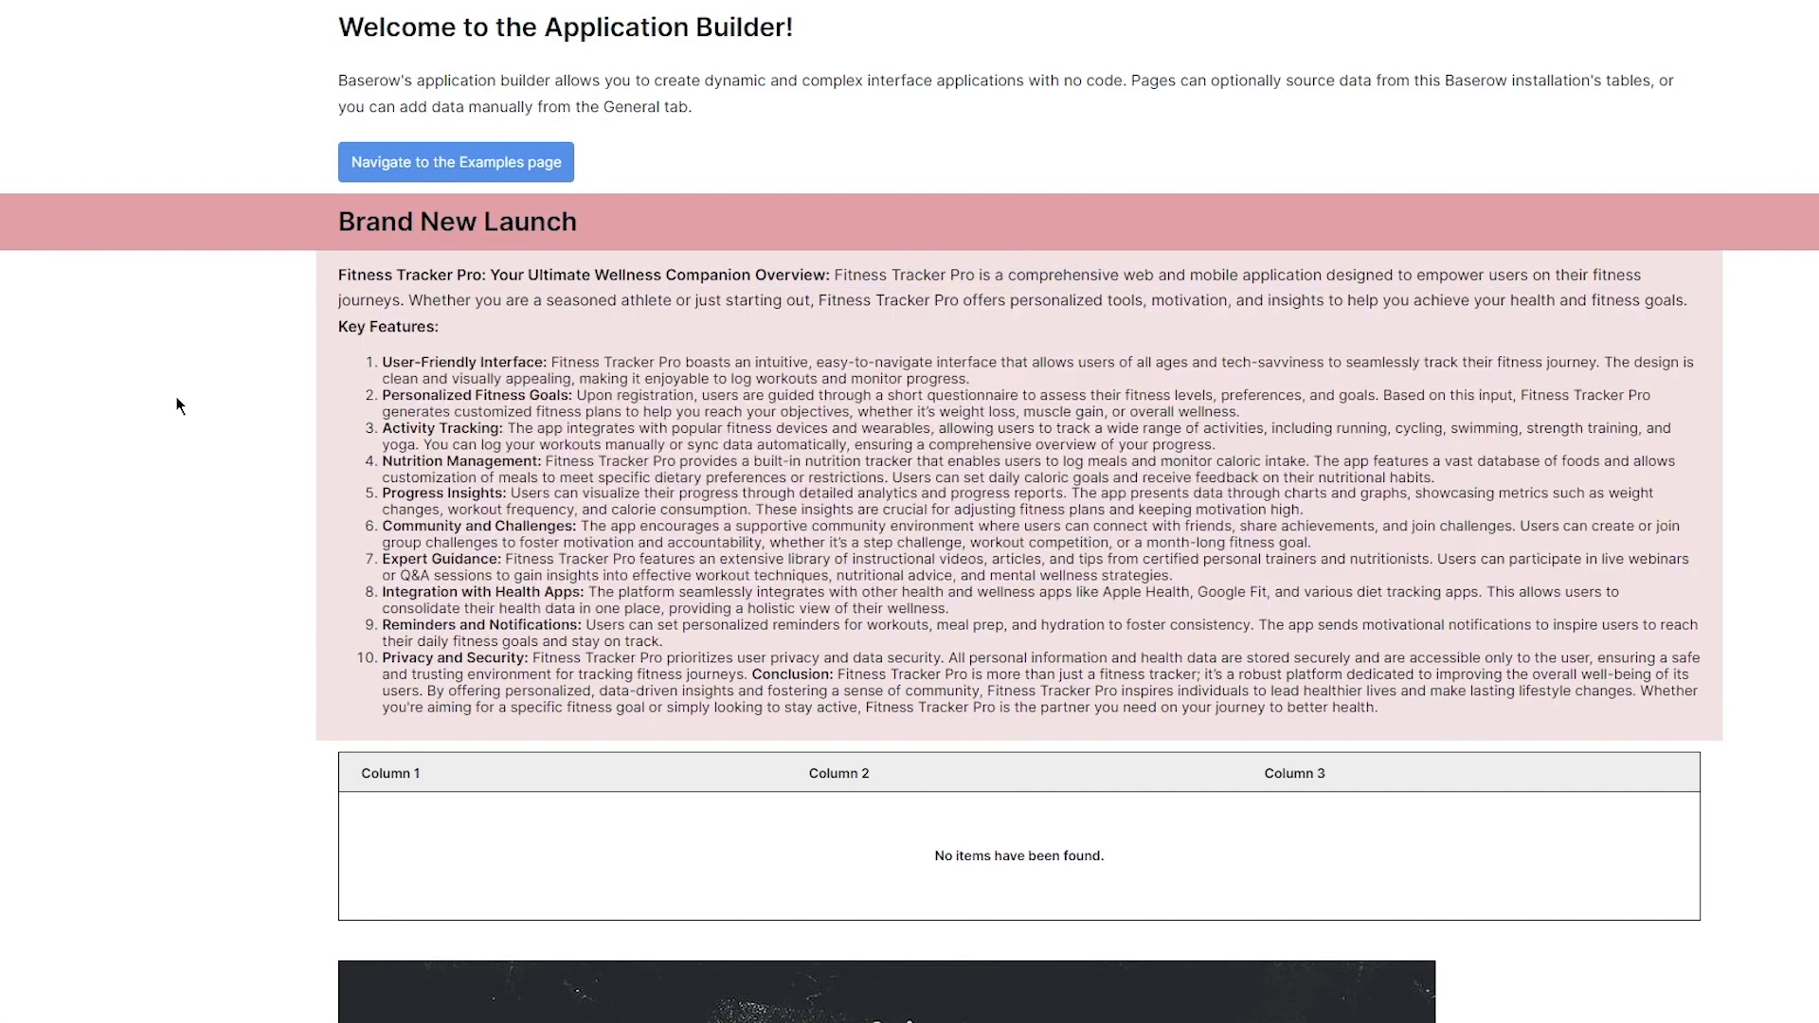